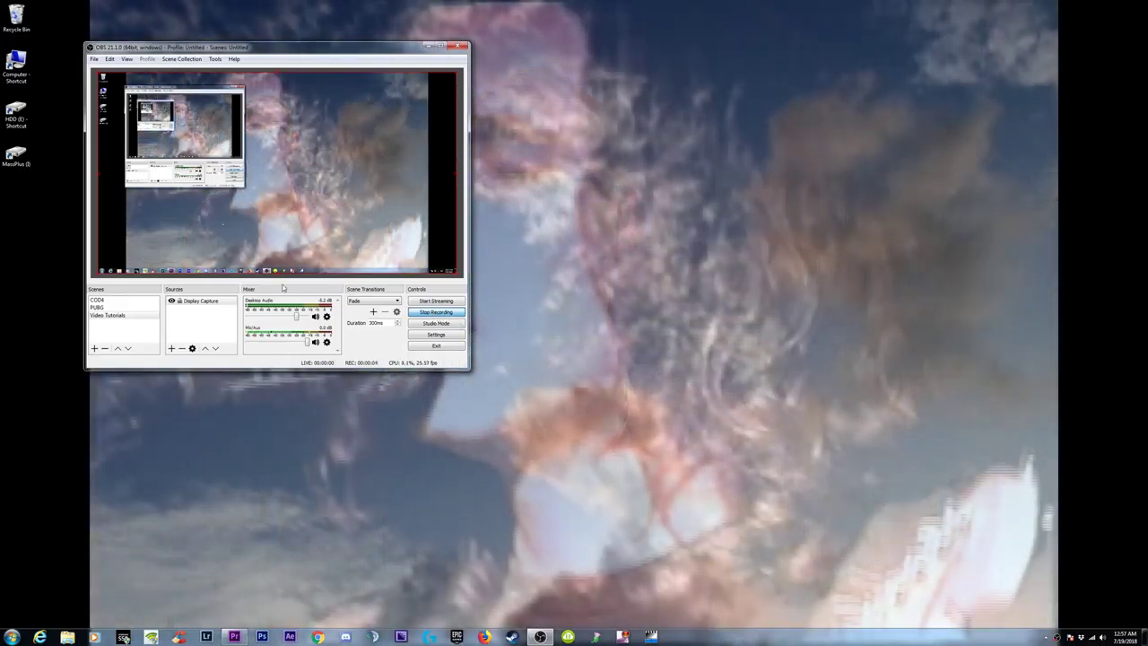
Step: Browse via Computer to the backup drive's Video folder and select the City Against City, and Kingdom Against Kingdom MP4
double_click(27, 64)
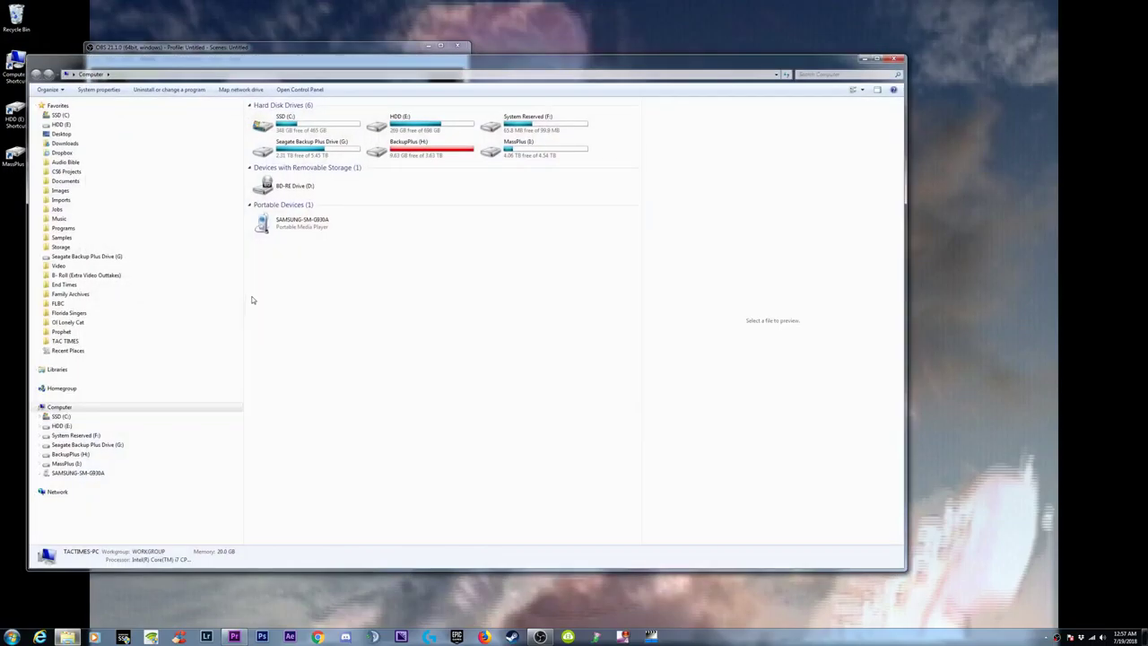
left_click(81, 266)
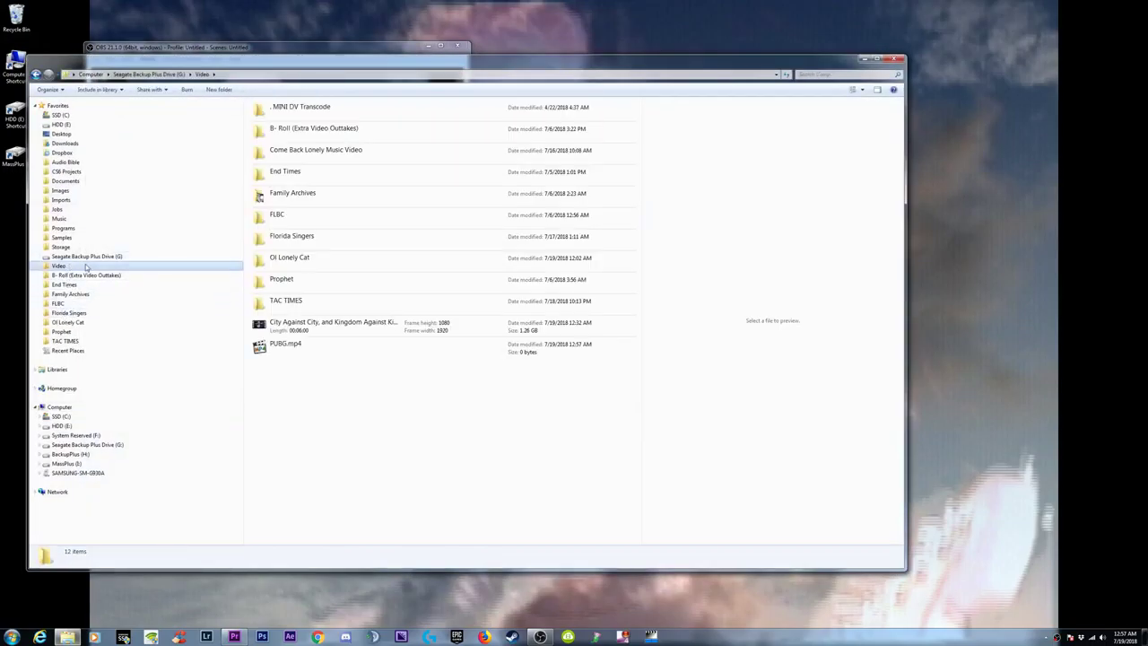
left_click(314, 331)
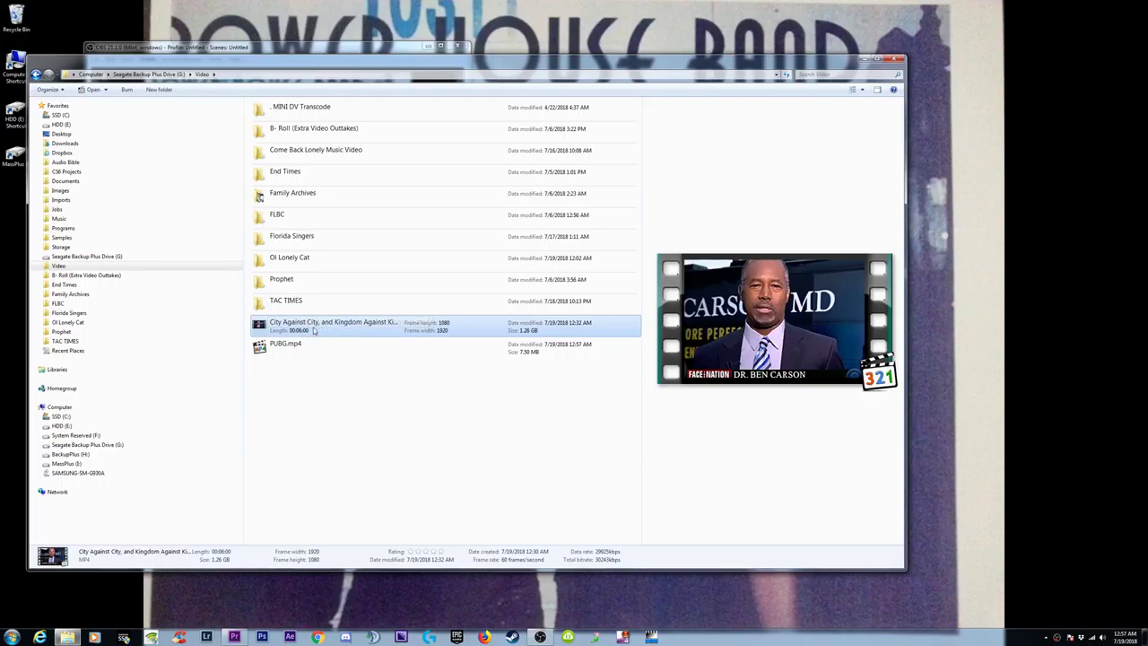
Step: Open the City Against City video in Media Player Classic, reposition the window and play it fullscreen
double_click(310, 330)
left_click(360, 308)
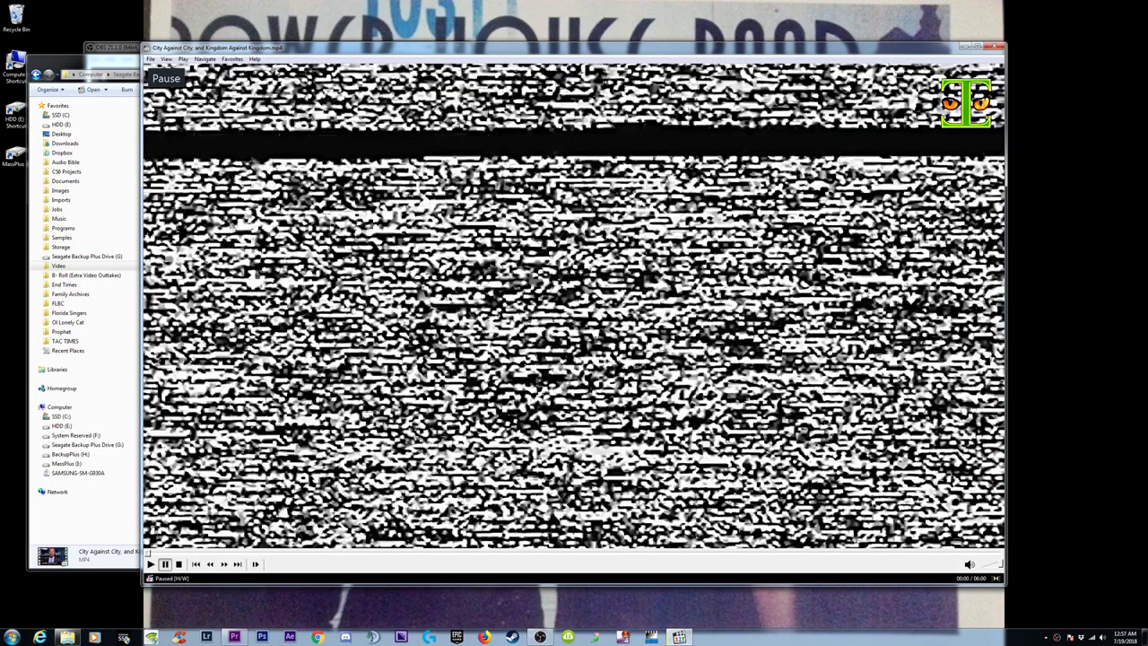
left_click_drag(195, 49, 174, 97)
left_click(188, 82)
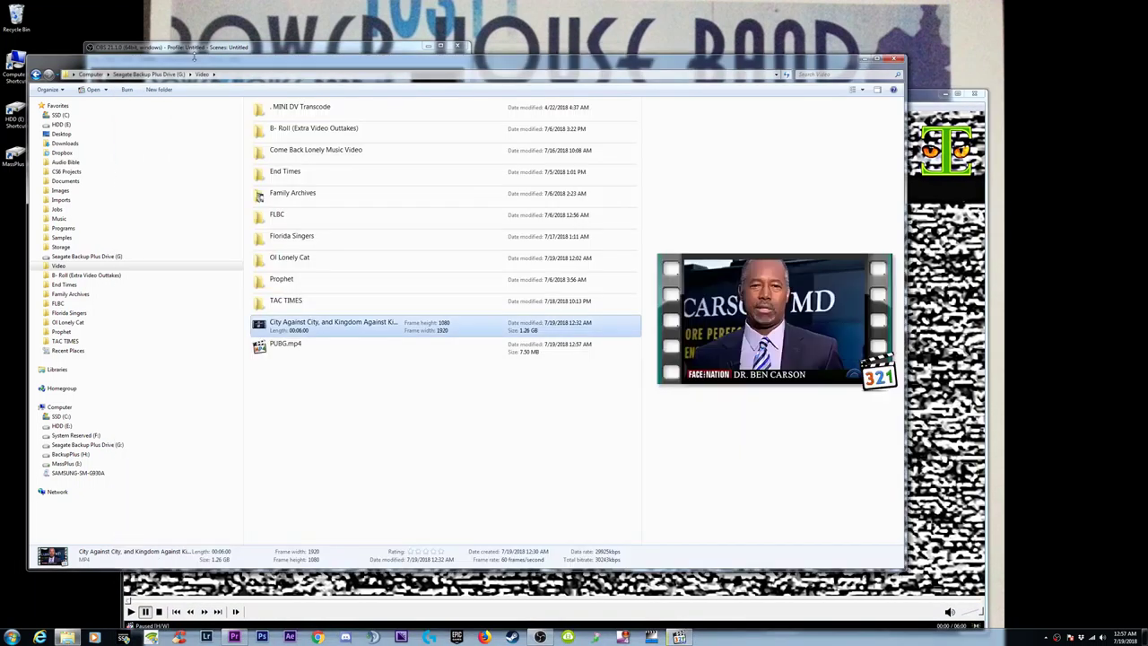
left_click_drag(935, 101, 938, 68)
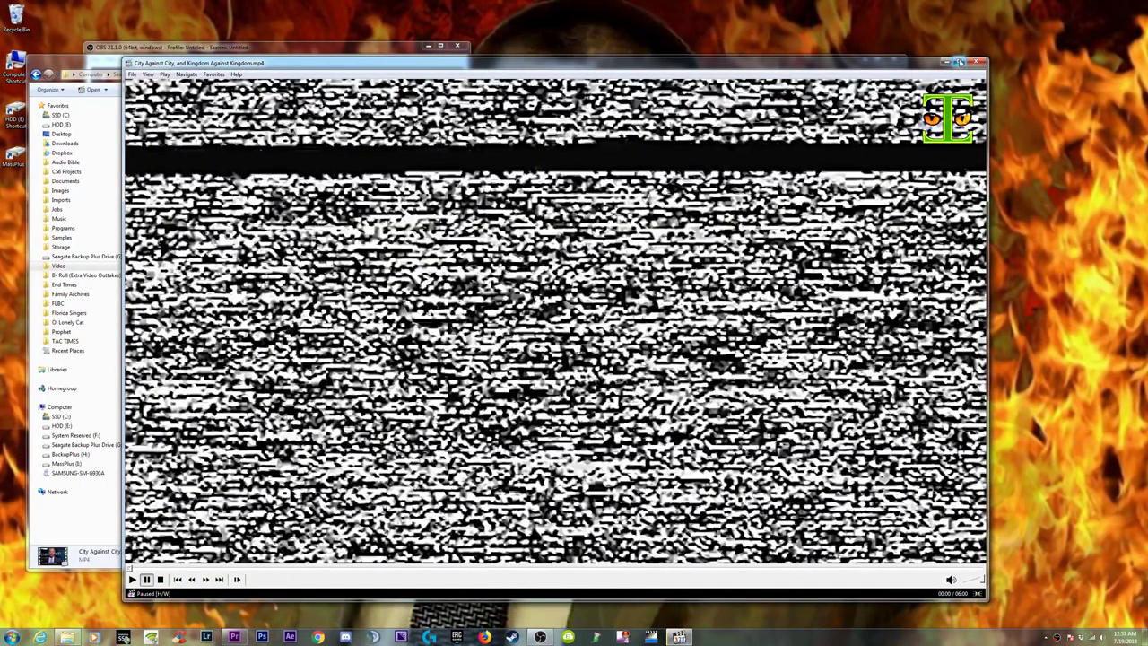
key("space")
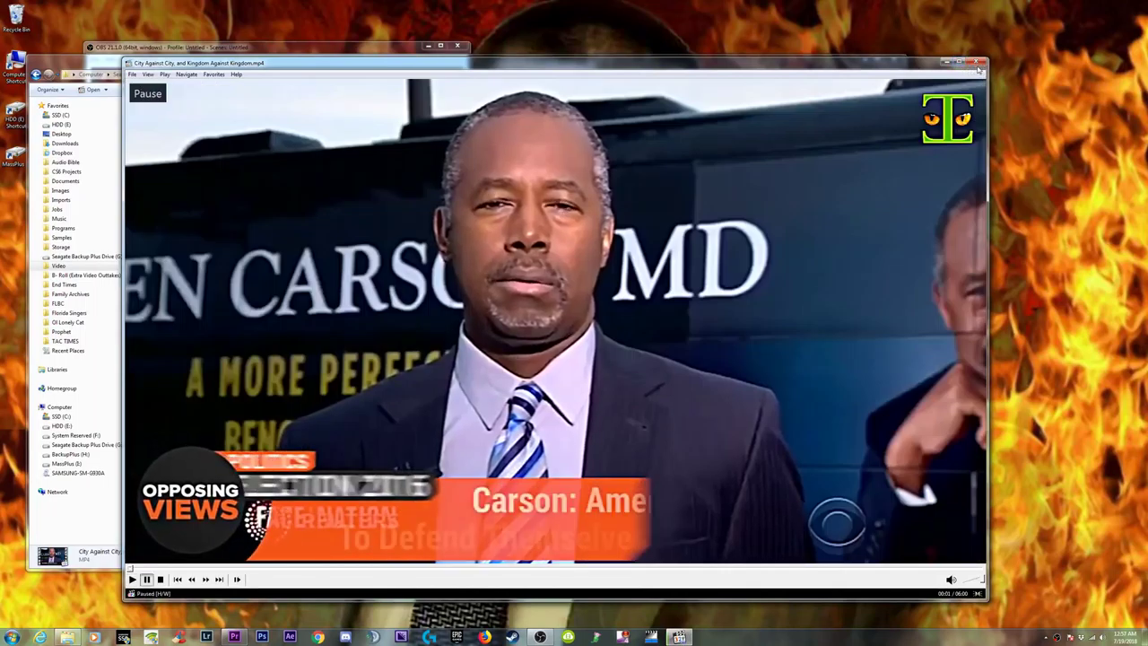
double_click(830, 183)
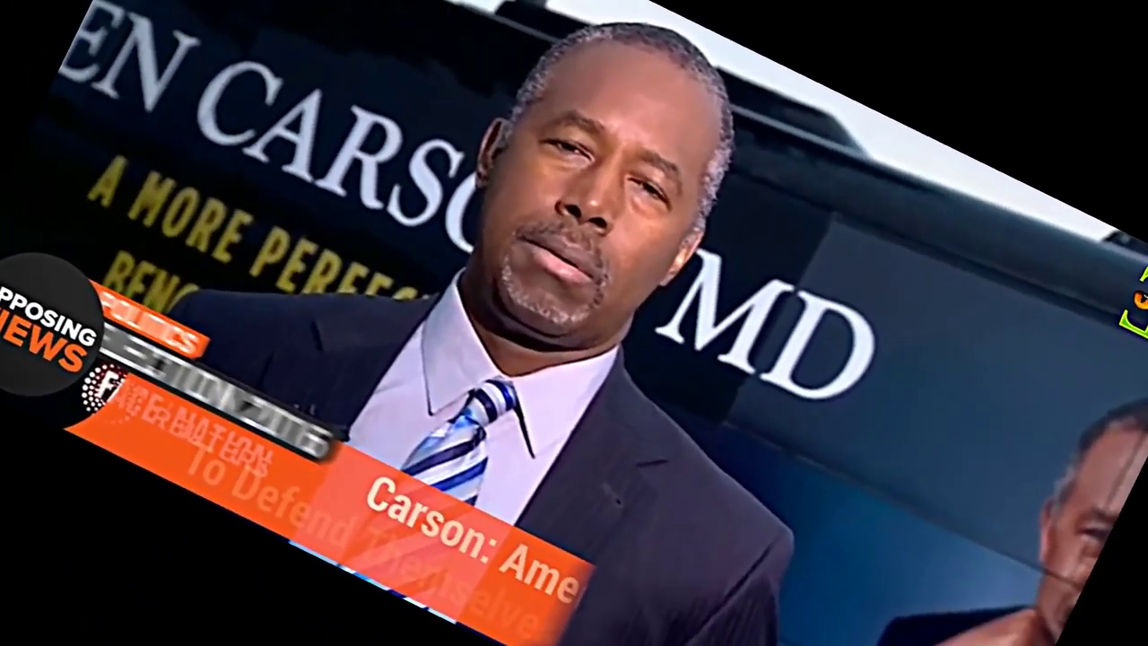
Step: Vary playback between 2x, 4x and half speed, skip ahead five seconds, then pause at 00:16
key("braceright")
key("braceright")
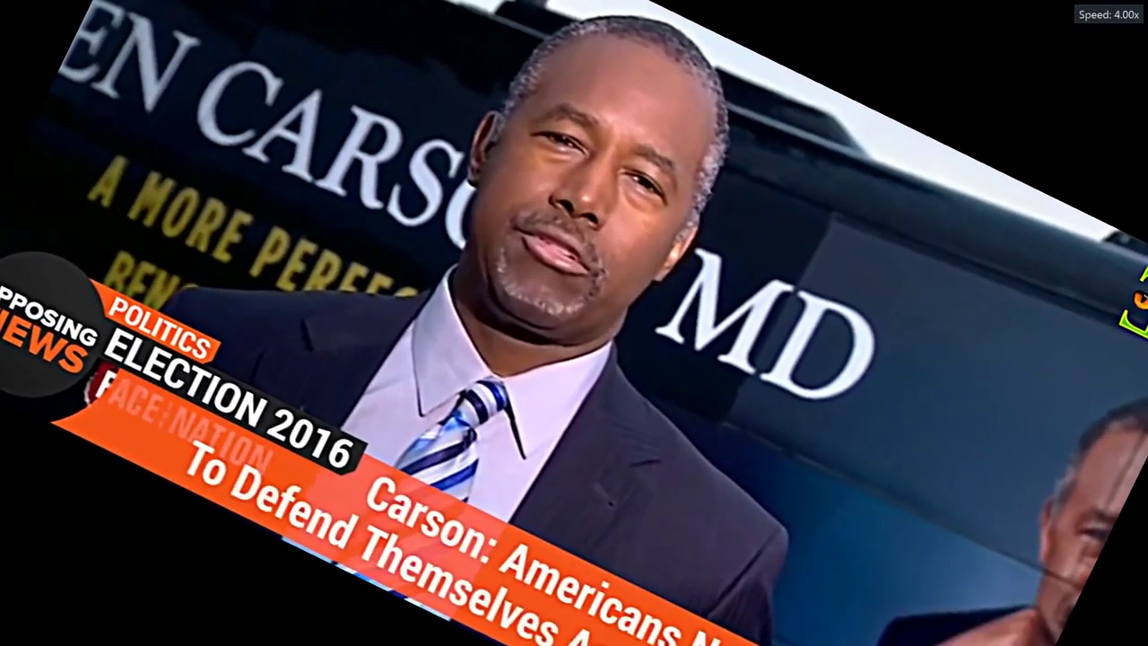
key("BackSpace")
key("space")
key("space")
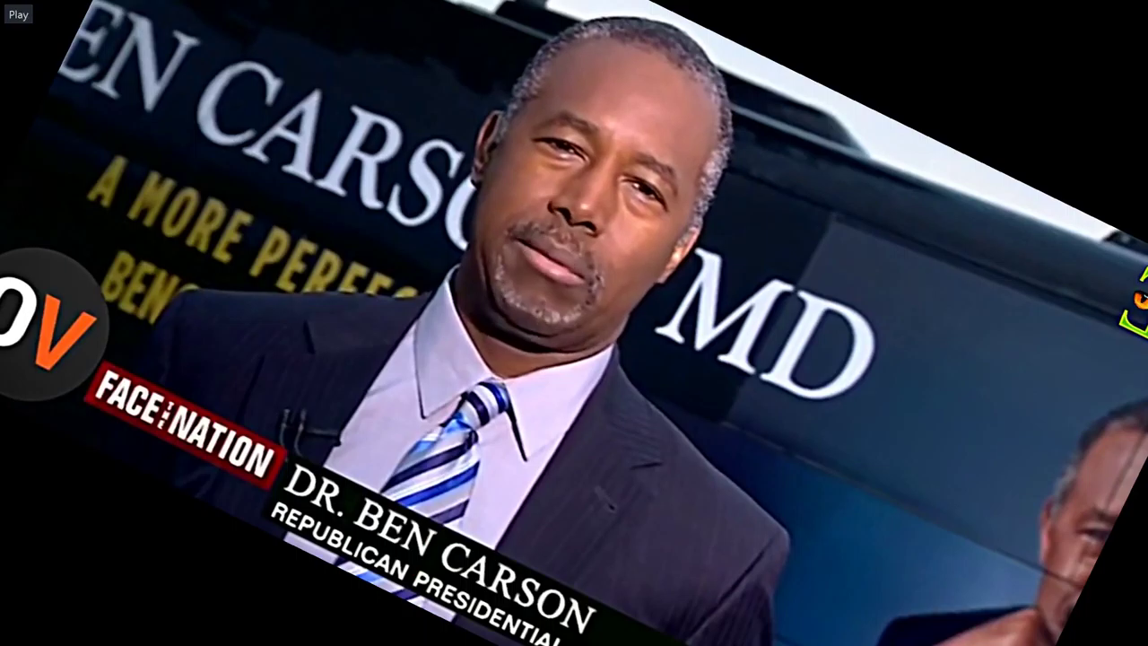
key("space")
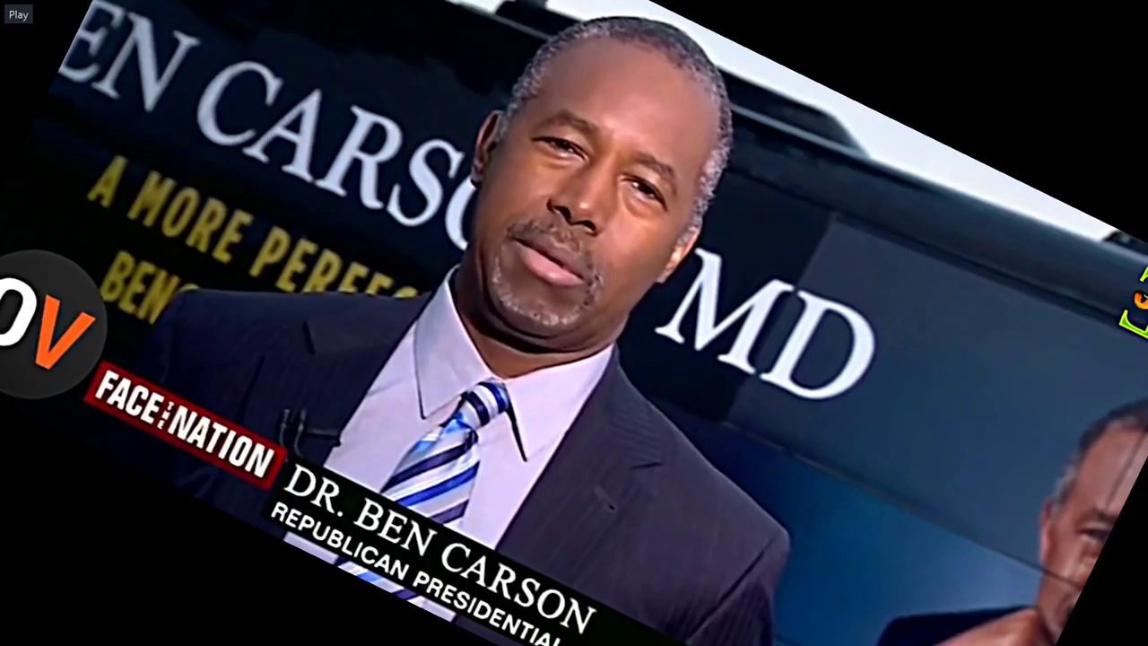
key("braceleft")
key("BackSpace")
key("space")
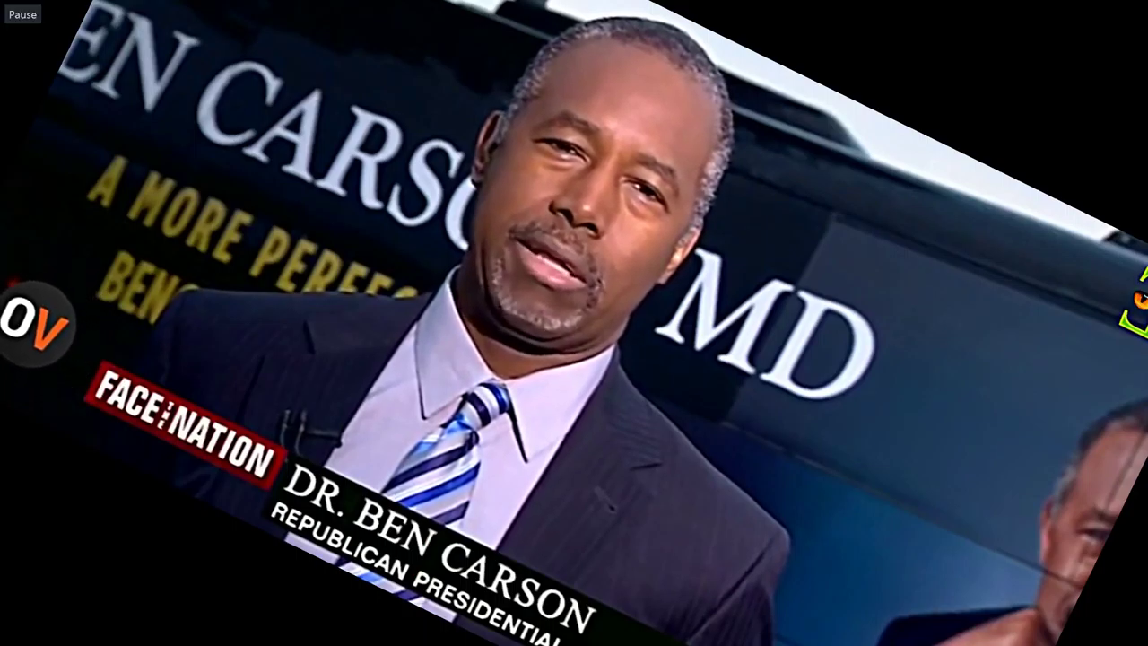
key("space")
key("Right")
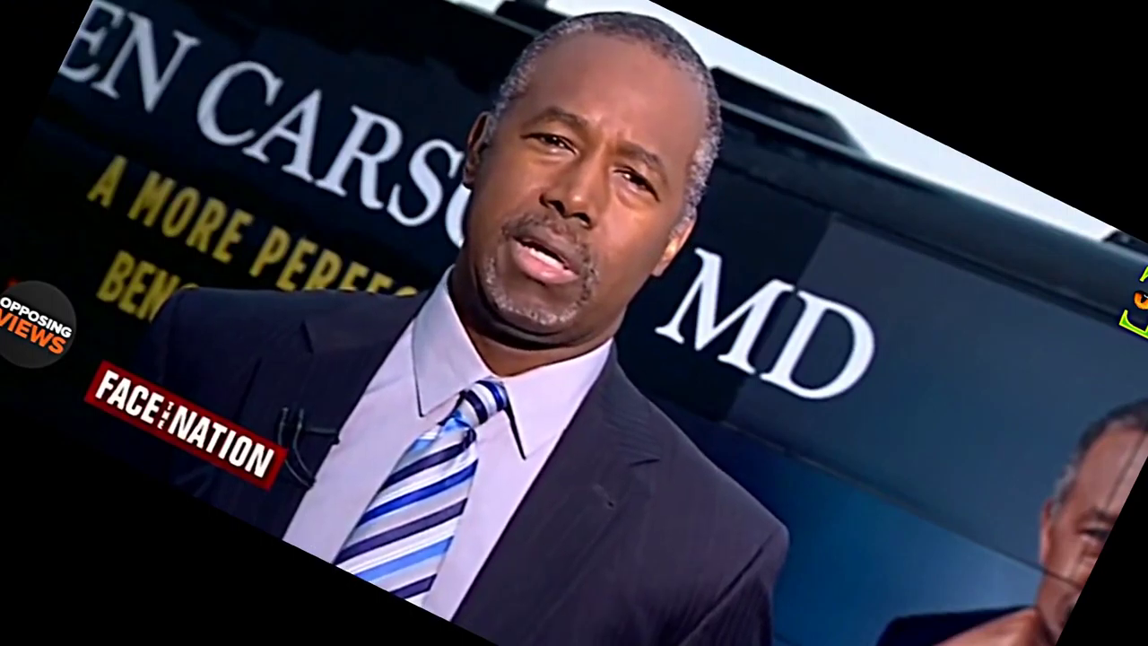
key("space")
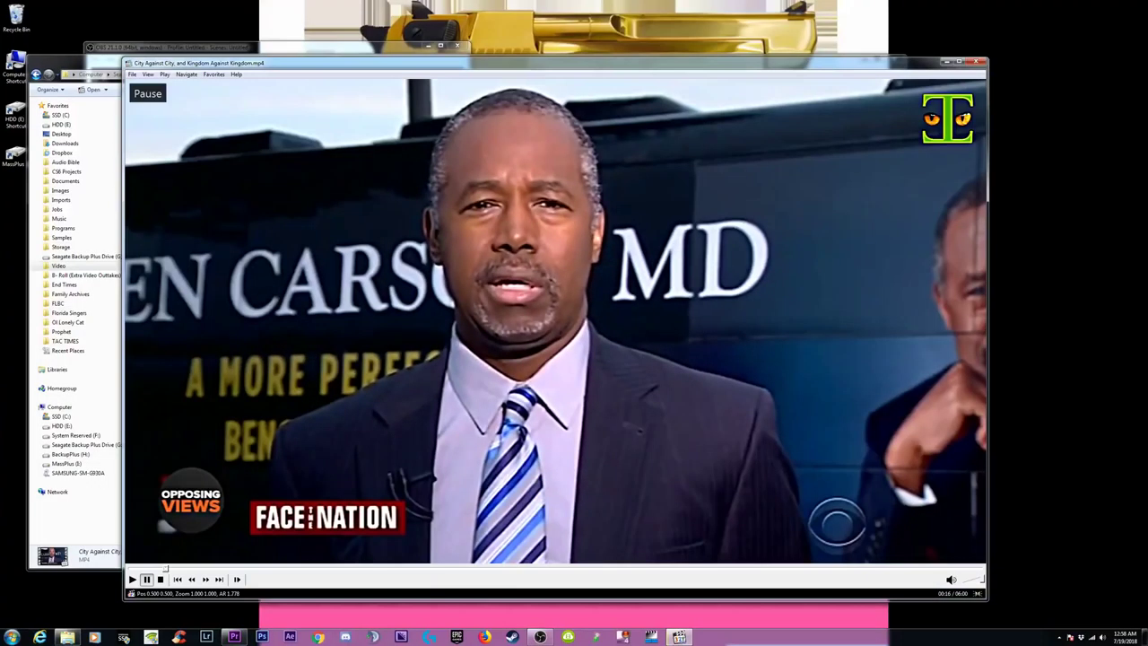
left_click_drag(282, 64, 323, 56)
left_click(189, 67)
left_click(208, 267)
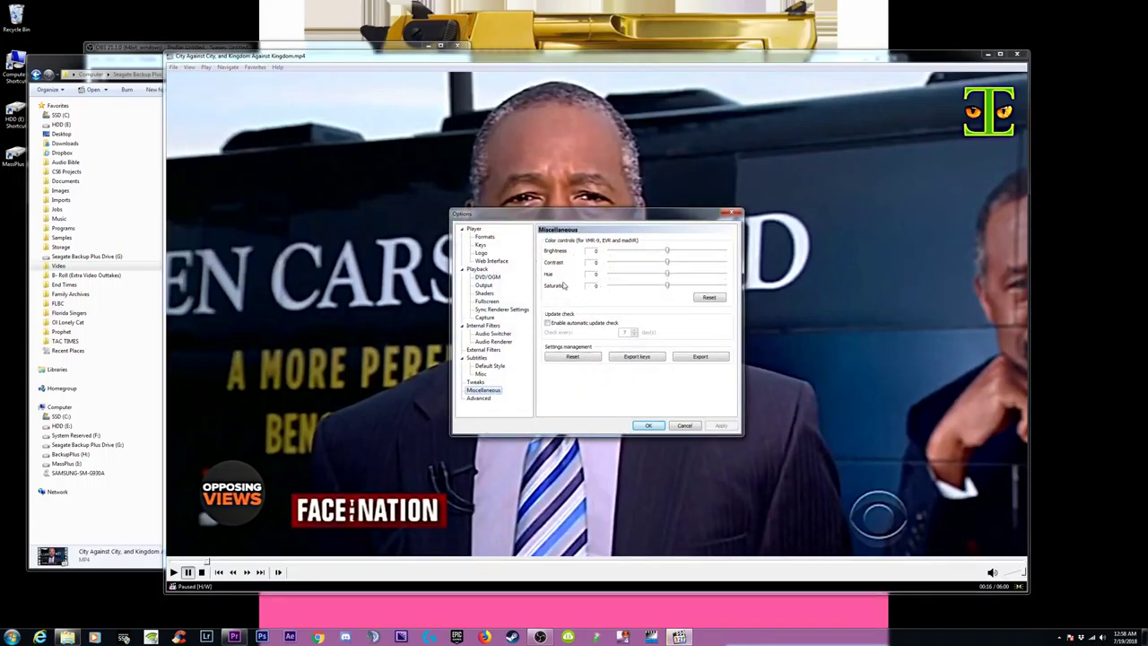
left_click(478, 269)
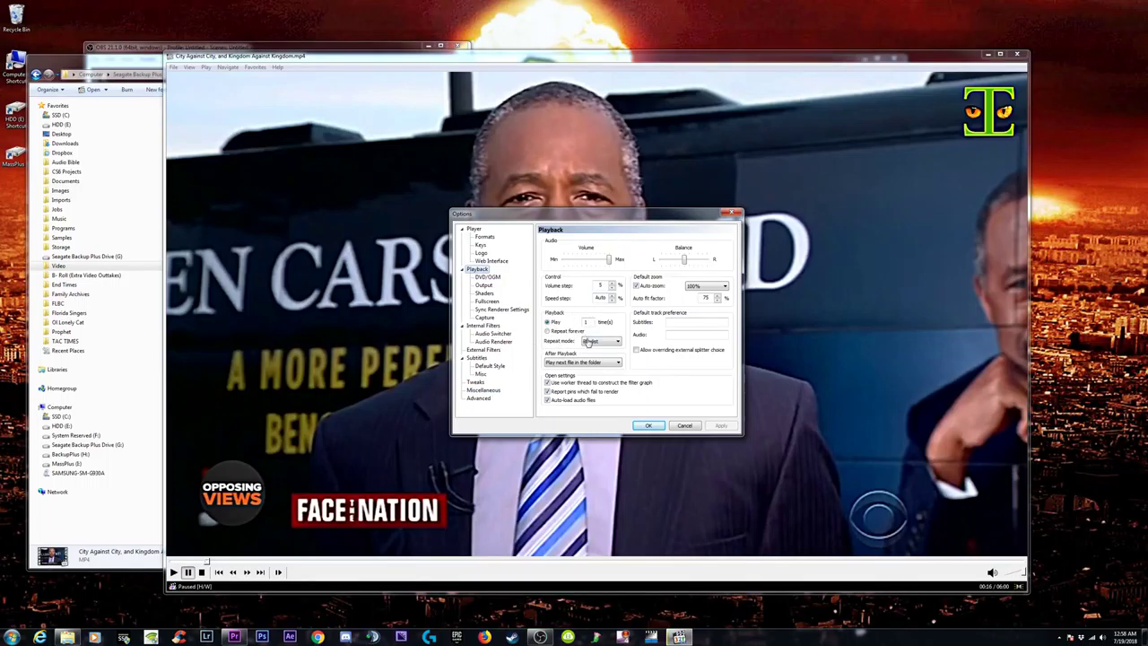
left_click(475, 230)
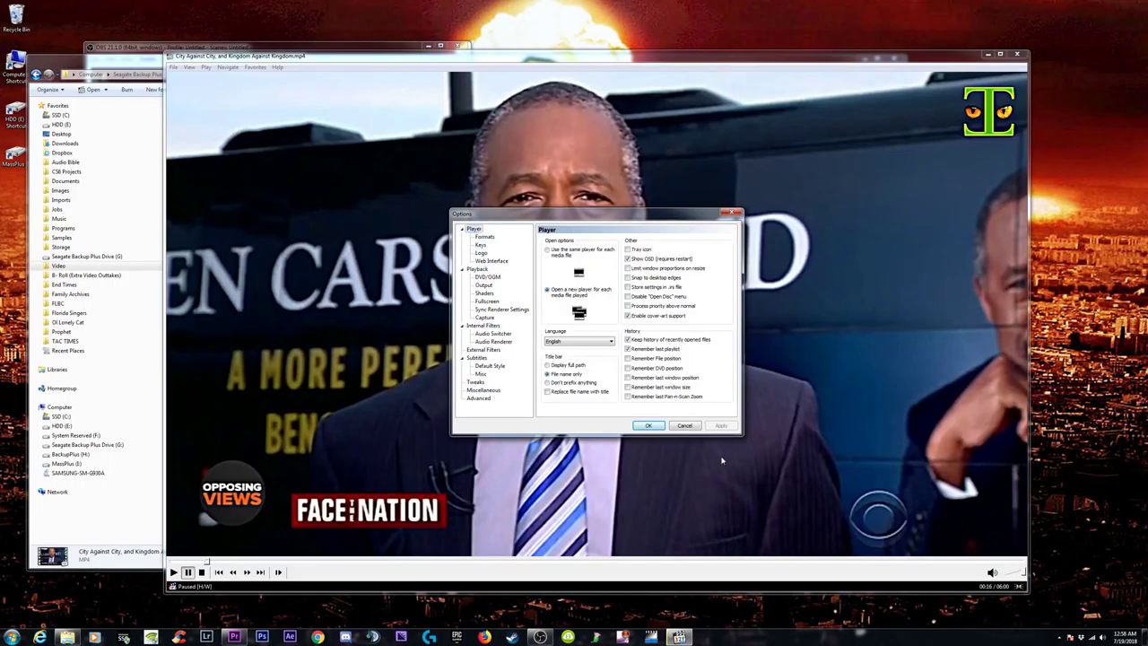
left_click(648, 425)
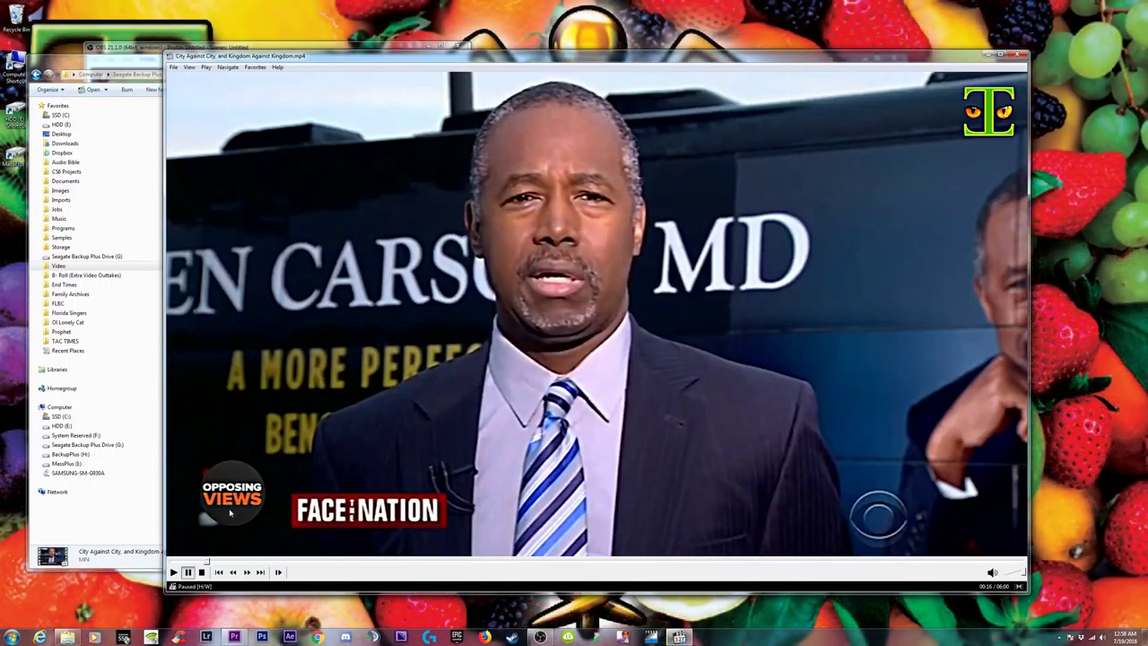
Step: Skim the video from 00:45 to the end card, jump back, and view the saved screenshot's folder
key("Right")
key("Right")
key("Right")
key("Right")
key("Right")
key("Right")
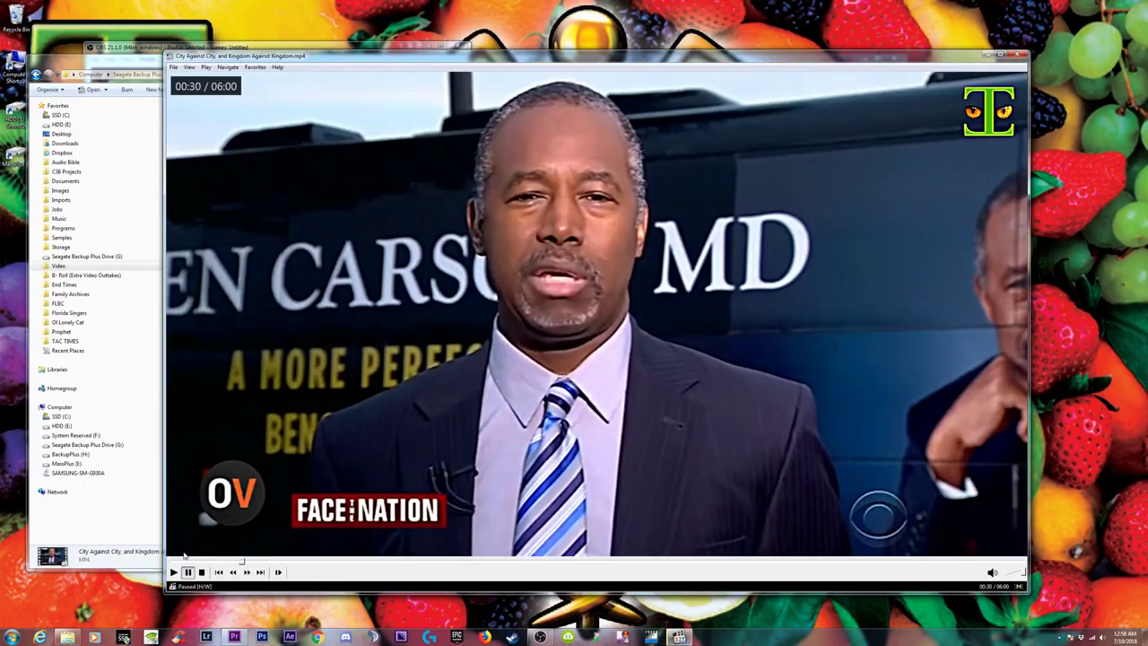
key("Right")
key("Right")
key("Right")
key("Right")
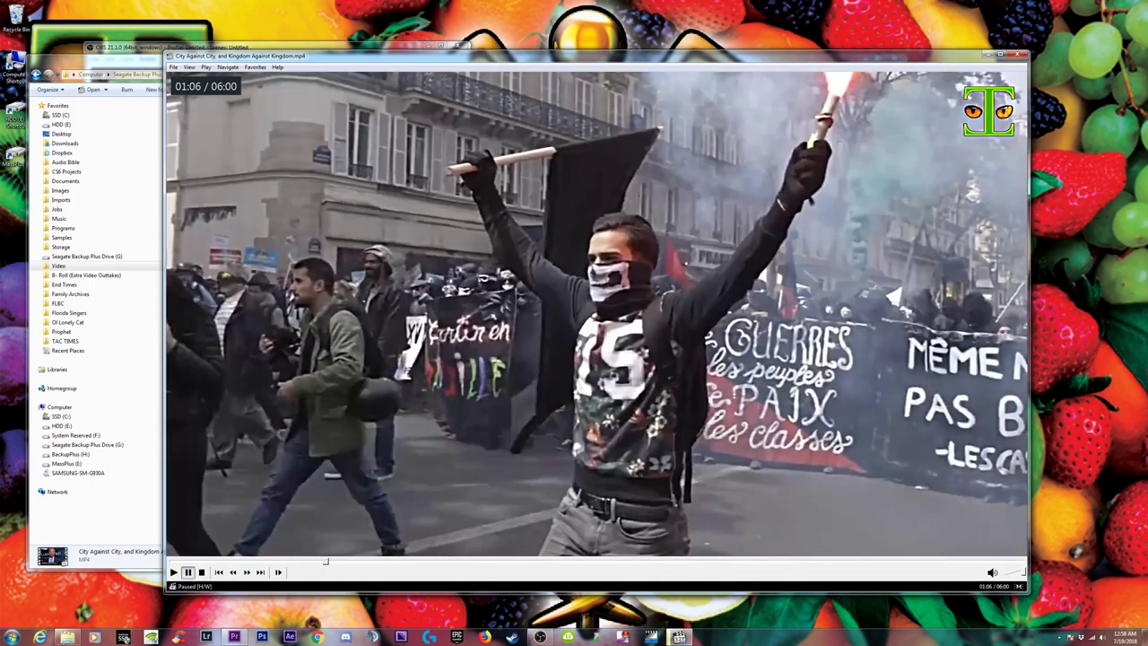
key("Right")
key("Right")
key("Right")
key("Right")
key("Right")
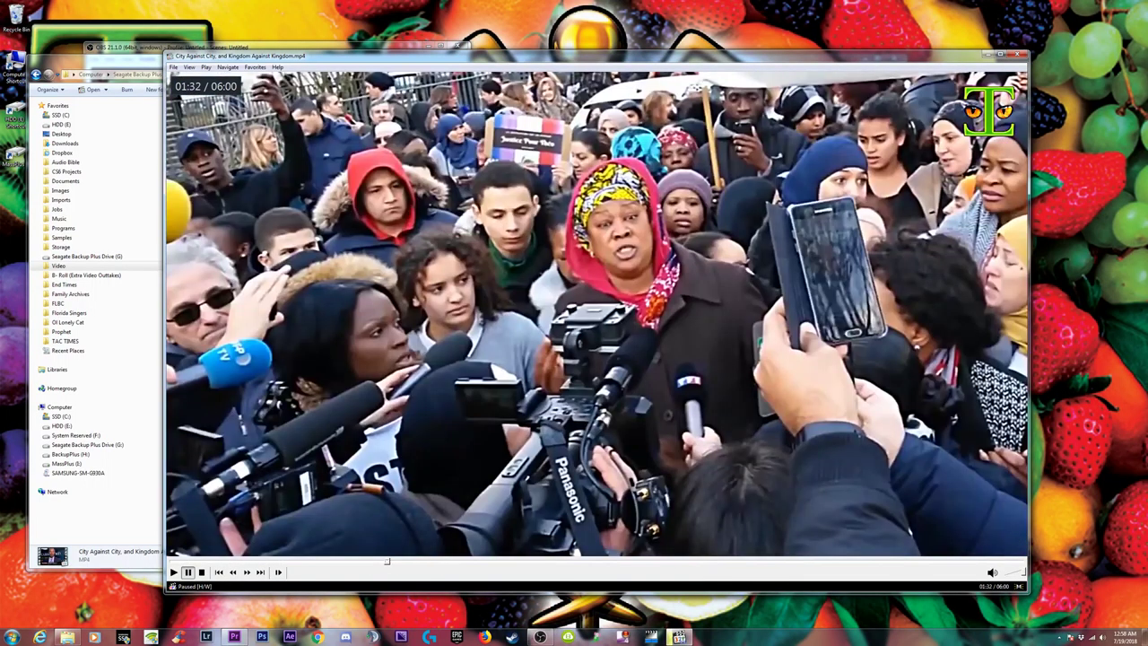
key("Right")
key("Right")
key("Right")
key("Right")
key("Right")
key("Right")
key("Right")
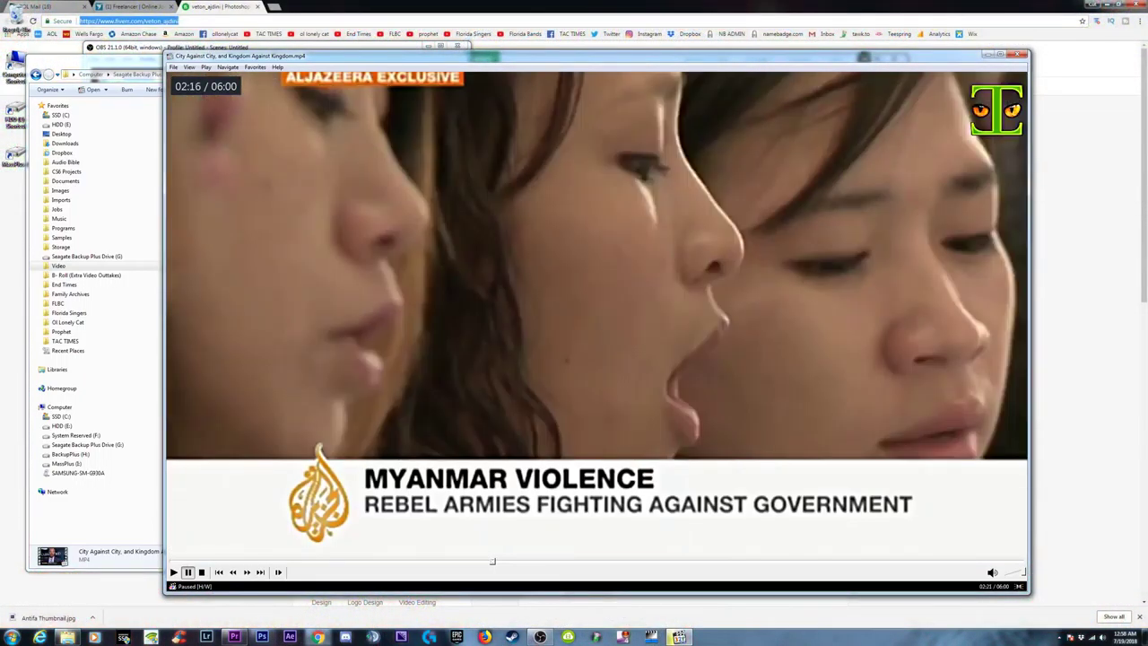
key("Right")
key("Right")
key("Right")
key("Right")
key("Right")
key("Right")
key("Right")
key("Right")
key("Right")
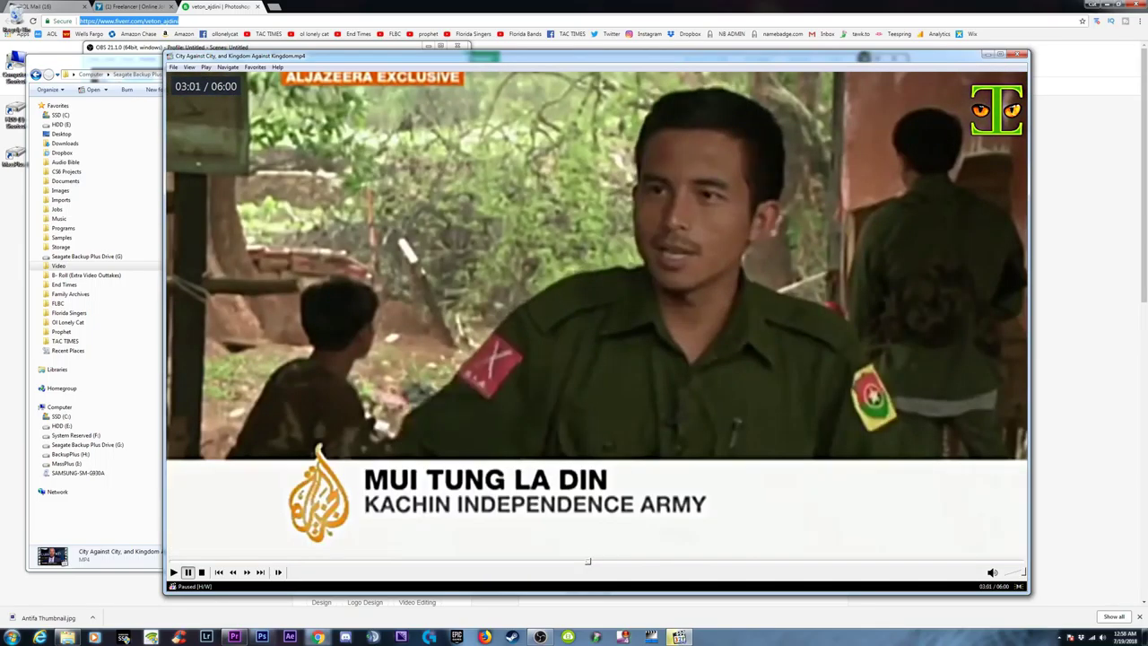
key("Right")
key("Right")
key("Right")
key("Right")
key("Right")
key("Right")
key("Right")
key("Right")
key("Right")
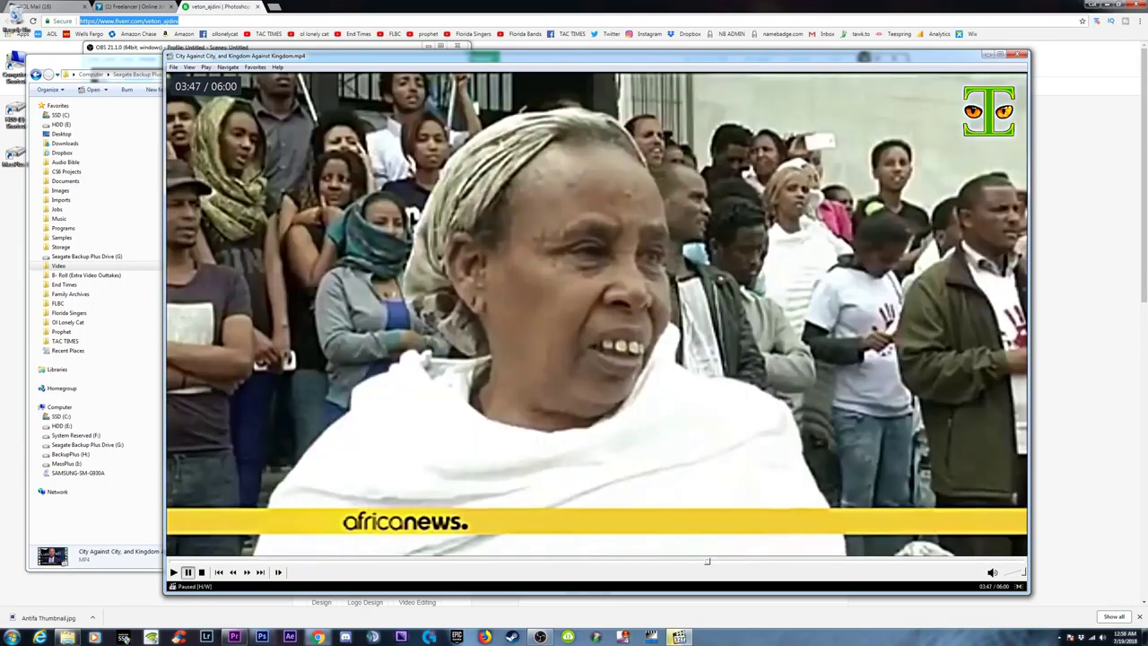
key("Right")
key("Right")
key("Right")
key("Right")
key("Right")
key("Right")
key("Right")
key("Right")
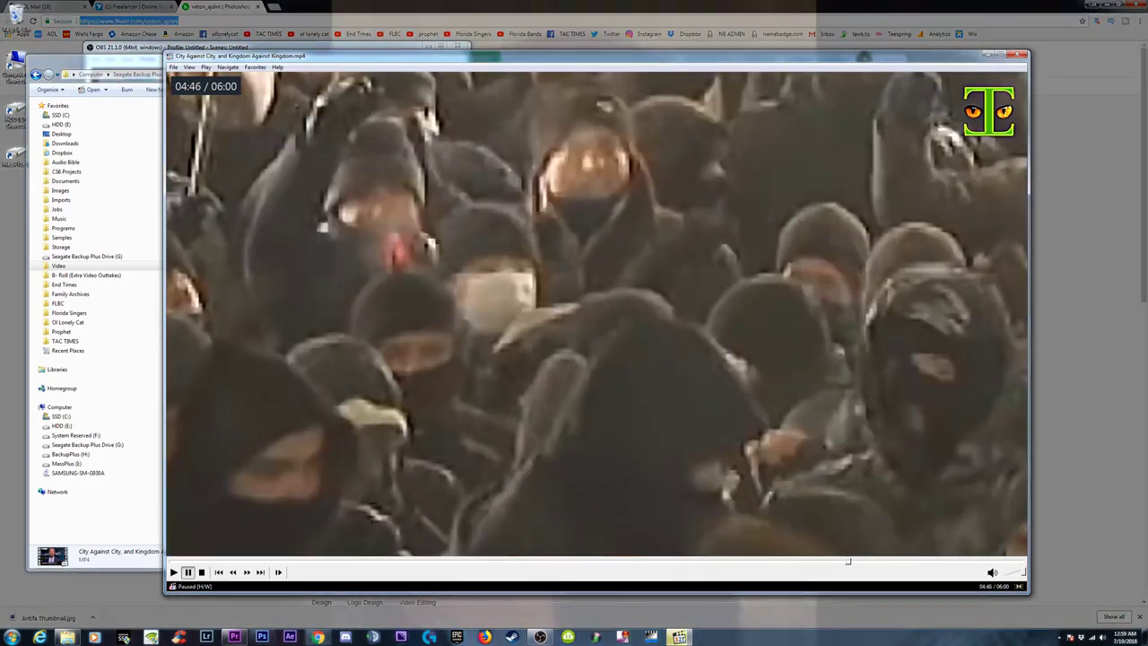
key("Right")
key("Right")
key("Right")
key("Right")
key("Right")
key("Right")
key("Right")
key("Right")
key("Right")
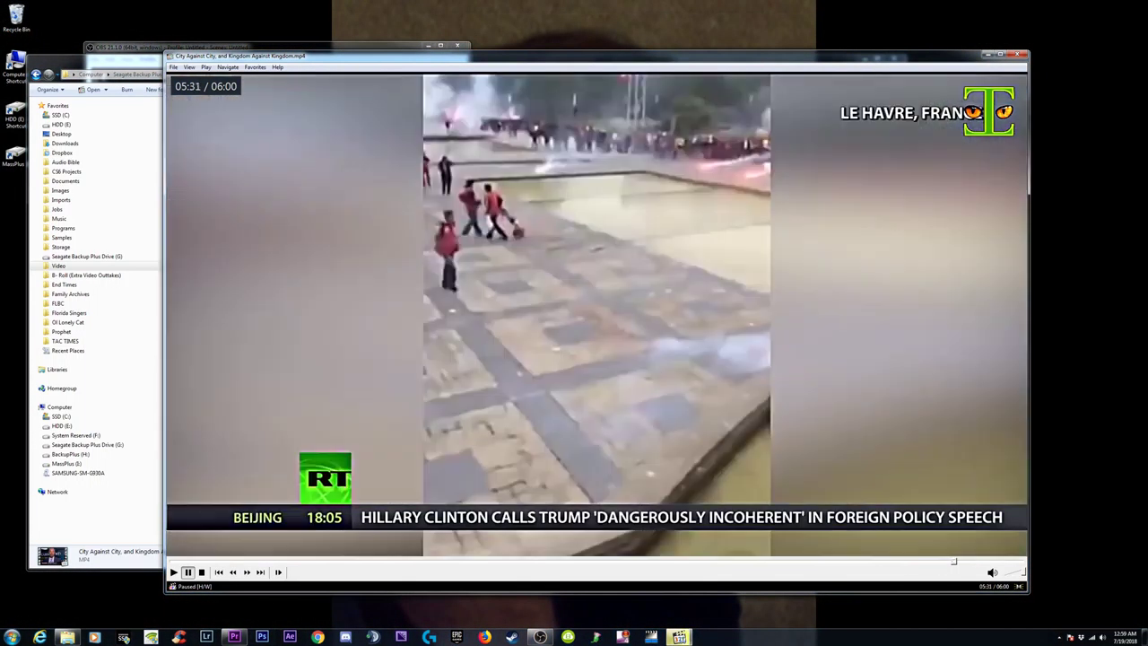
key("Right")
key("Right")
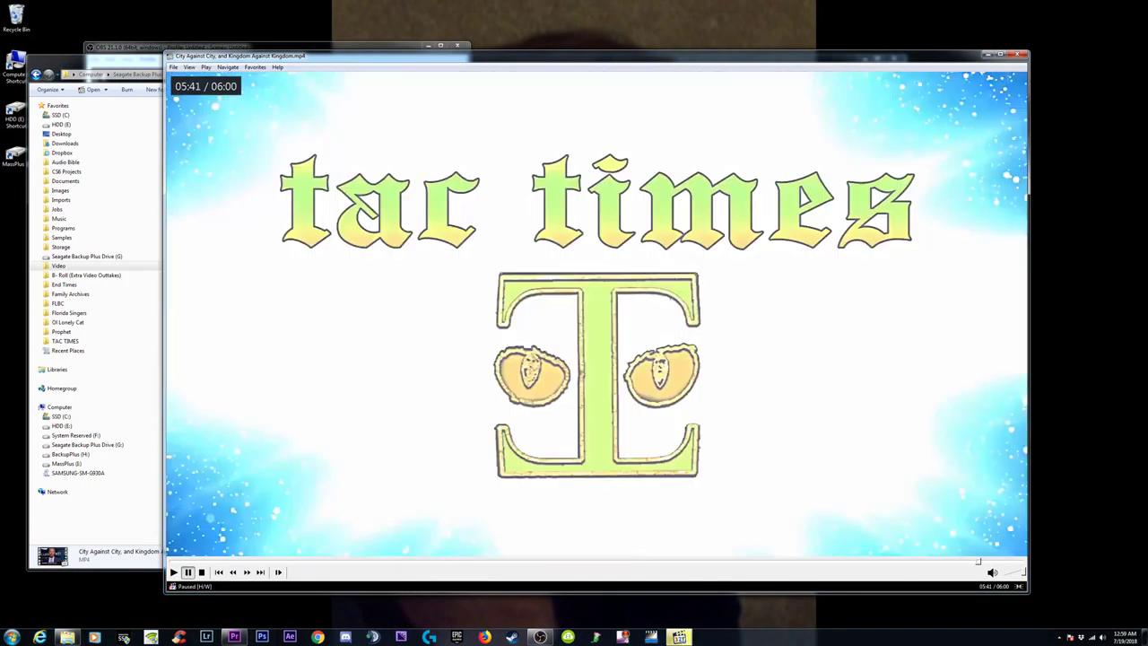
key("Left")
key("Left")
key("Left")
key("Left")
key("Left")
key("Left")
key("Left")
key("Left")
key("Left")
key("Left")
key("Left")
key("Left")
key("Left")
key("Left")
key("Left")
key("Left")
key("Left")
key("Left")
key("Left")
key("Left")
key("Left")
key("Left")
key("Left")
key("Left")
key("Left")
key("Left")
key("Left")
key("Left")
key("Left")
key("Left")
key("Left")
key("Left")
key("Left")
key("Left")
key("Left")
key("Left")
key("Left")
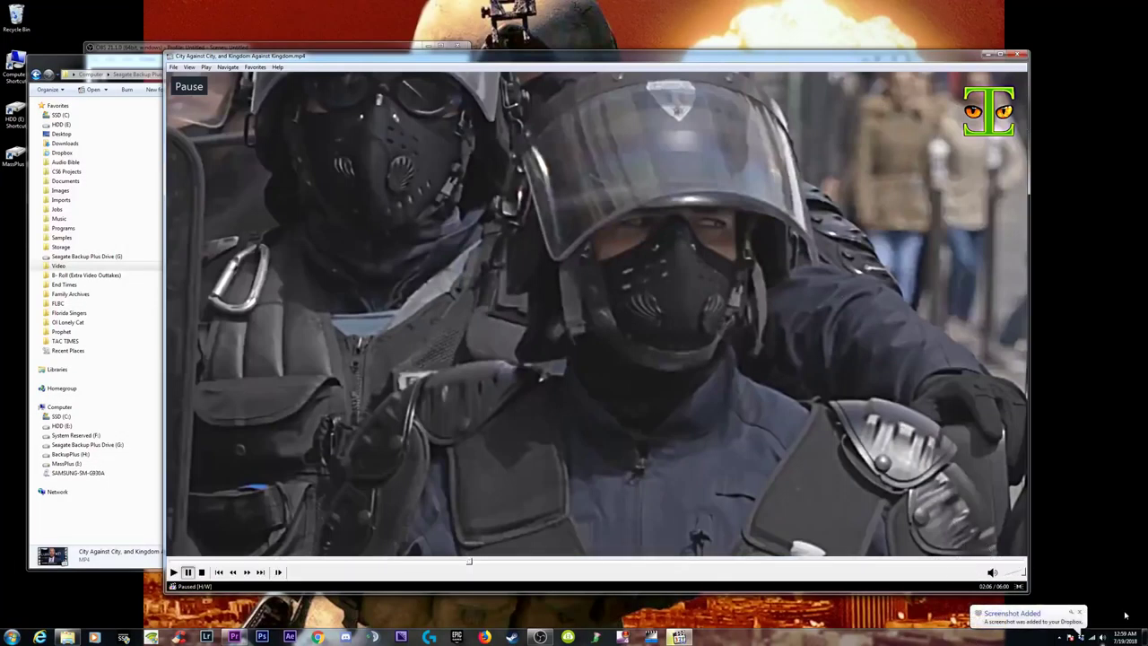
left_click(1082, 637)
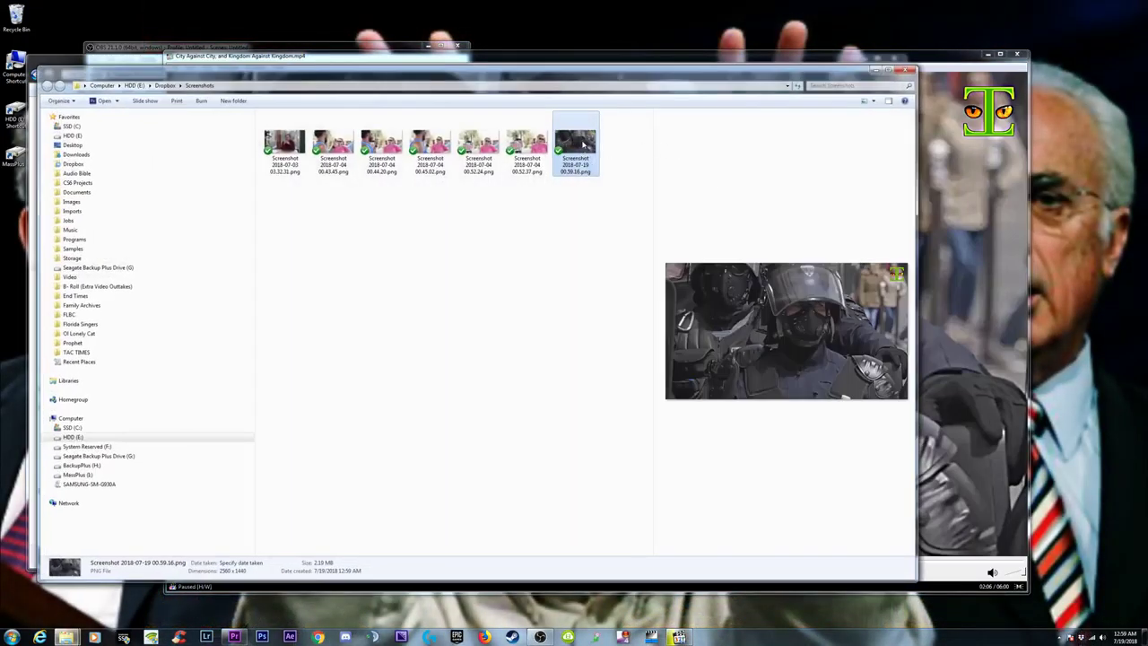
Step: Delete the six older screenshots, empty the Recycle Bin, and select the remaining screenshot
left_click_drag(531, 213, 285, 136)
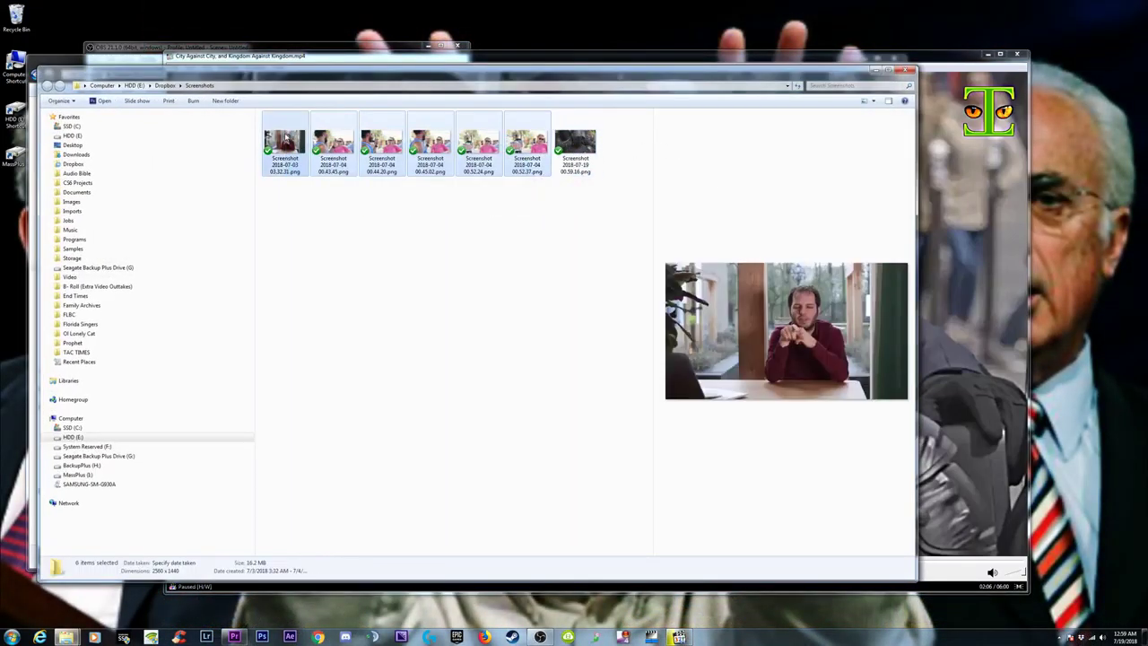
key("Delete")
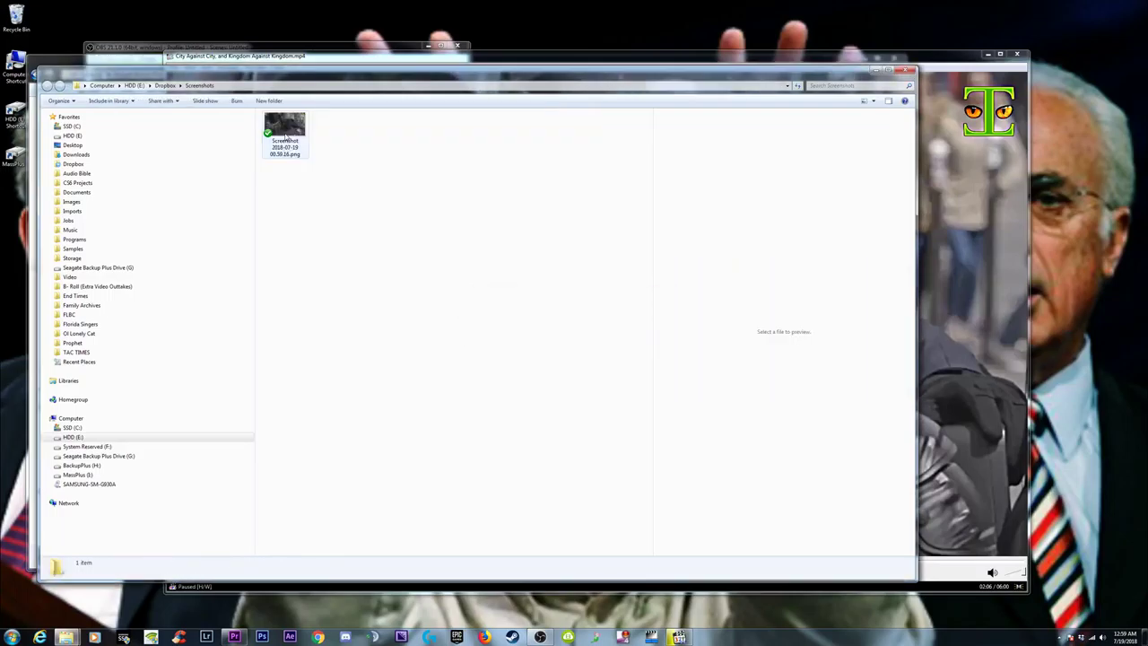
right_click(20, 18)
left_click(51, 33)
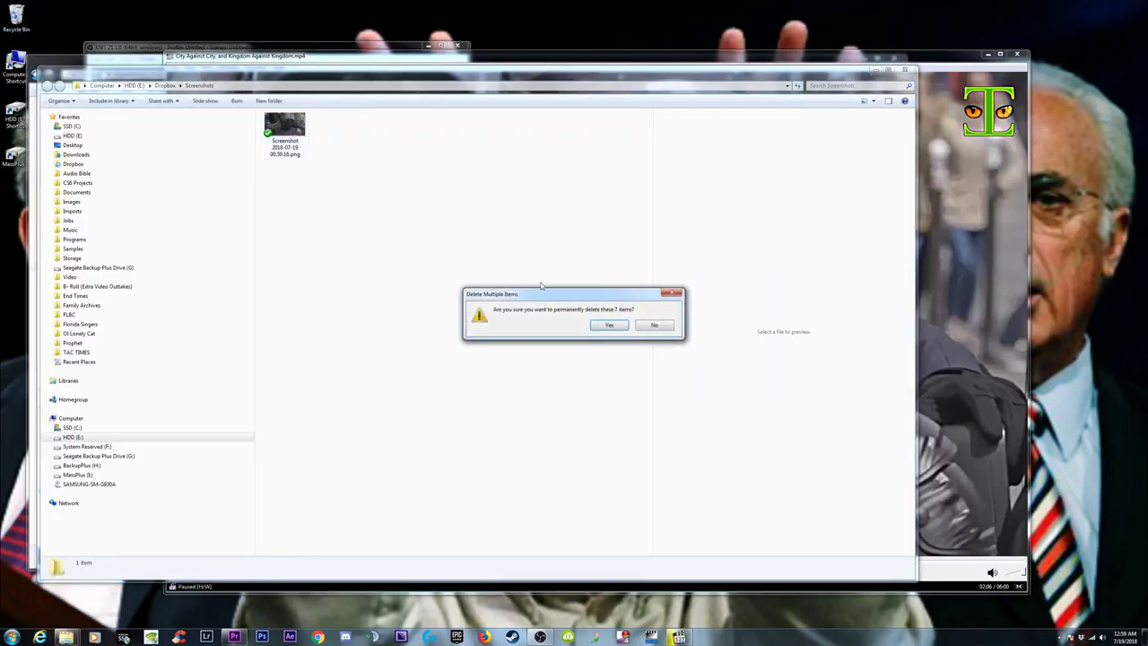
left_click(608, 328)
left_click(307, 126)
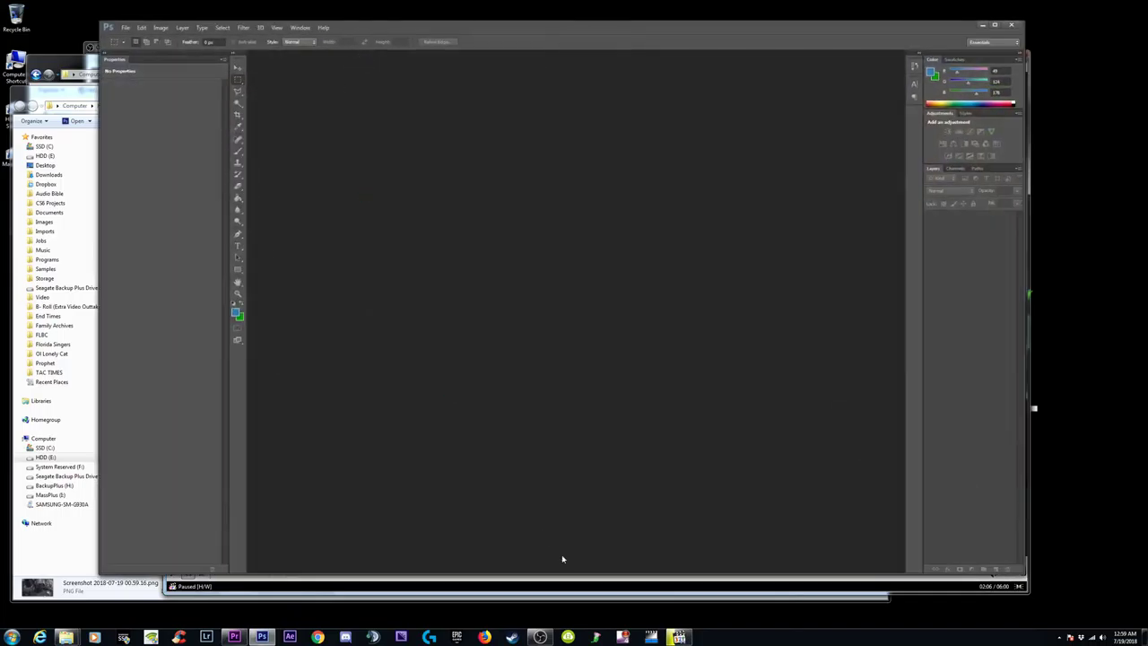
Step: Drag Screenshot 2018-07-19 00.59.16.png into Photoshop and maximize the Photoshop window
key("alt+Tab")
key("alt+Return")
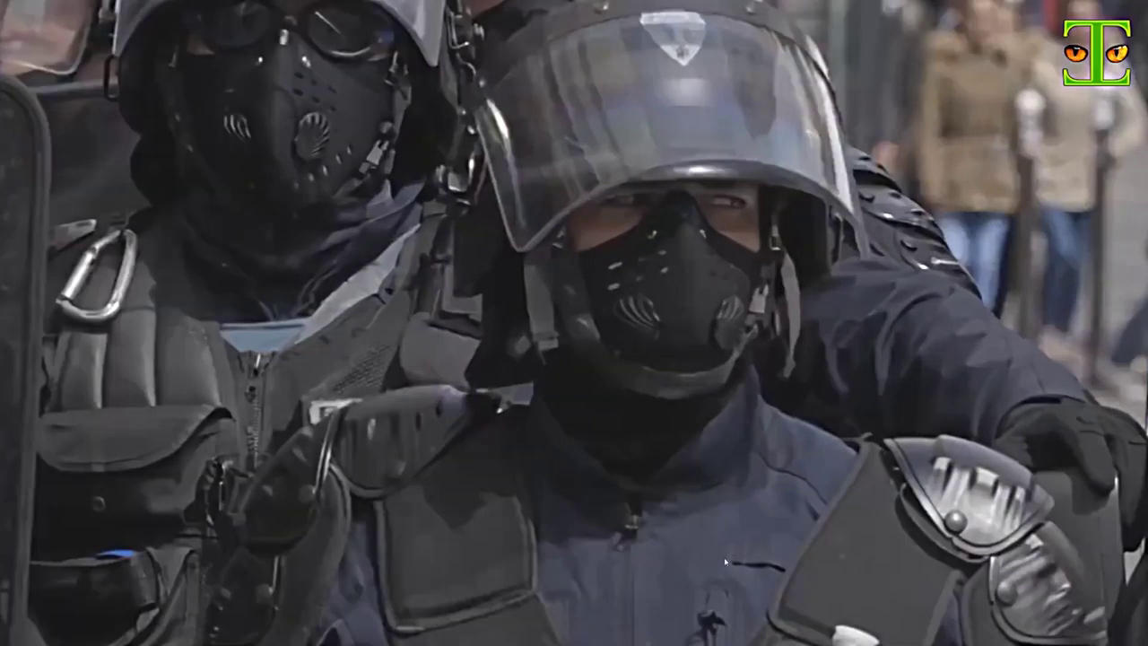
double_click(723, 556)
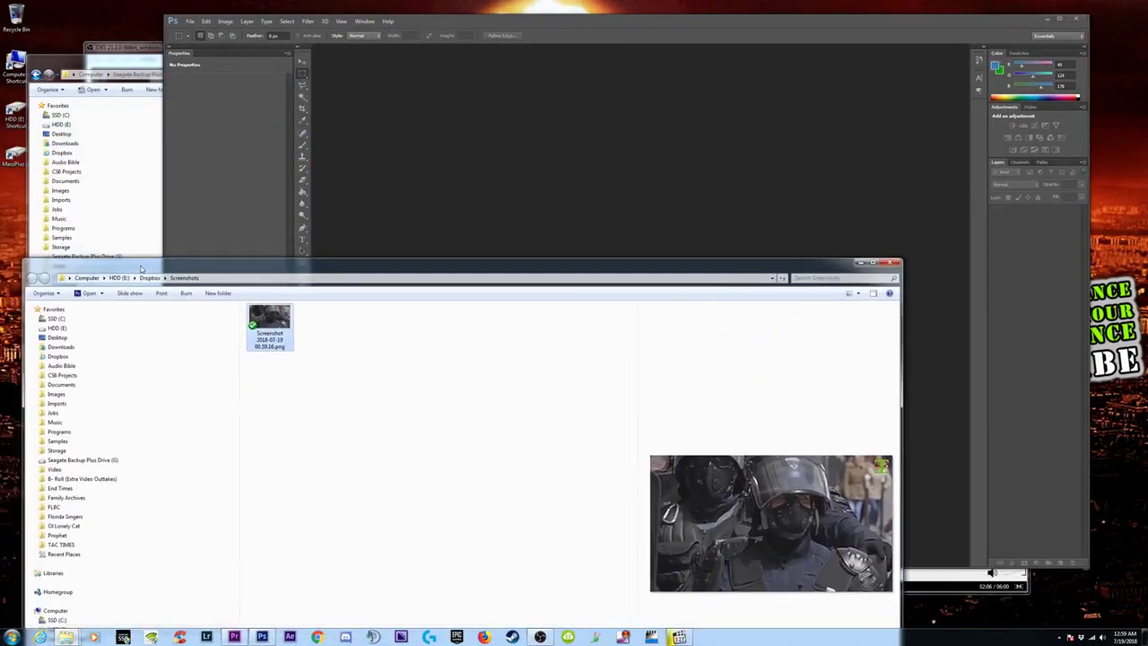
left_click_drag(269, 325, 561, 174)
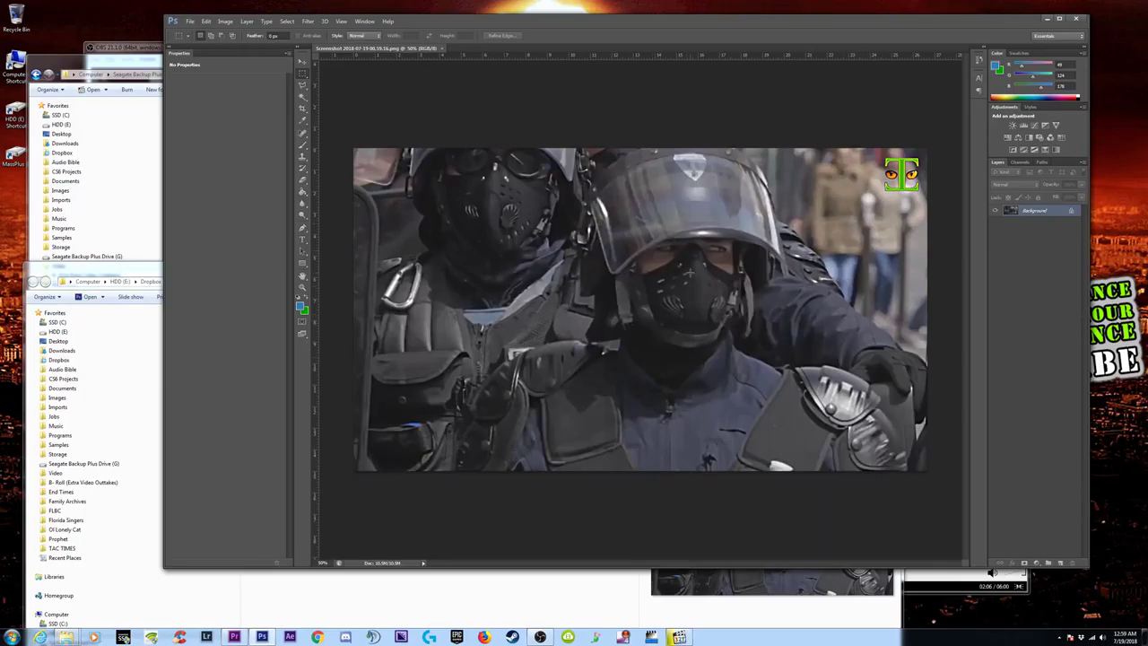
left_click(1059, 20)
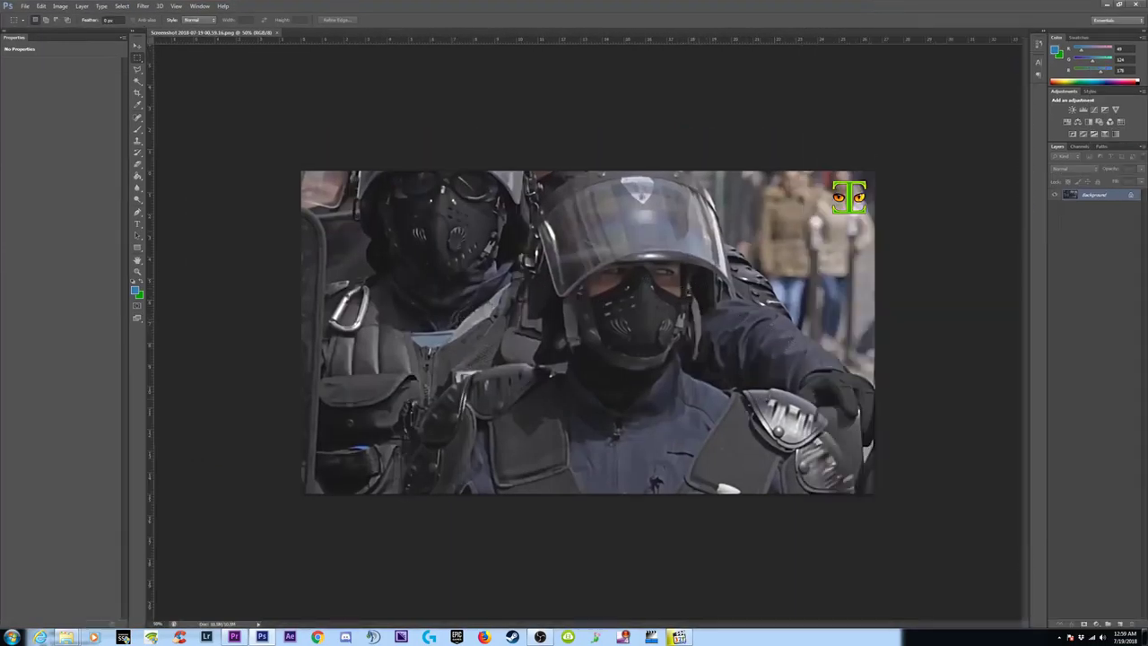
Step: Duplicate the Background to Layer 1 with Ctrl+J, compare by toggling layer visibility, and select Layer 1
left_click(146, 7)
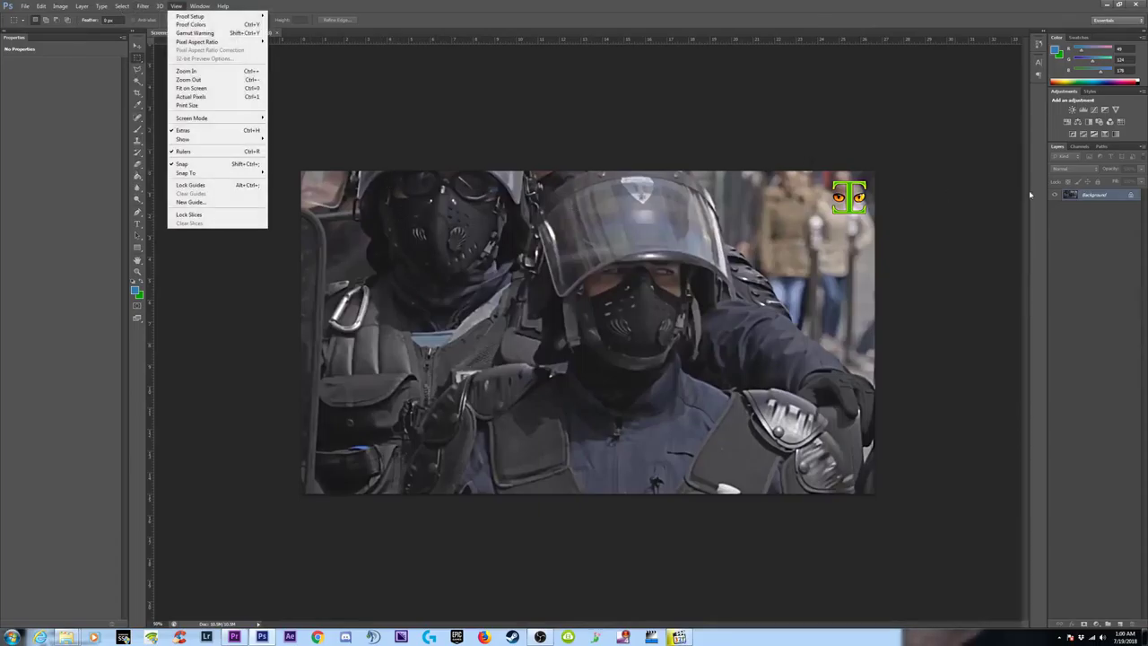
left_click(1091, 198)
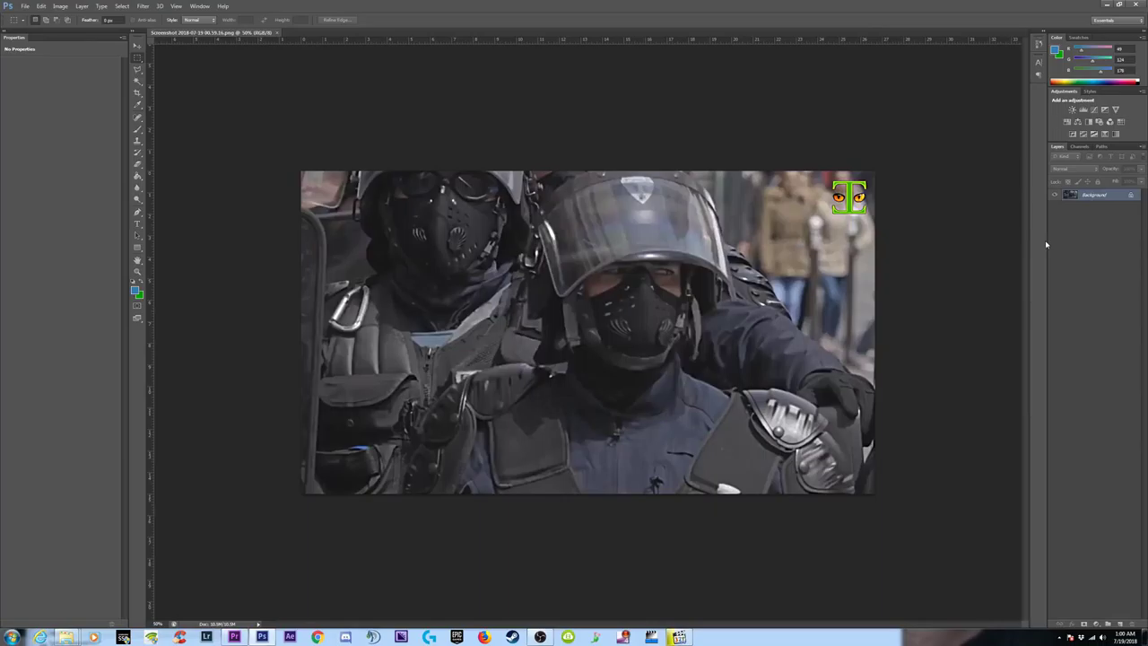
key("ctrl+j")
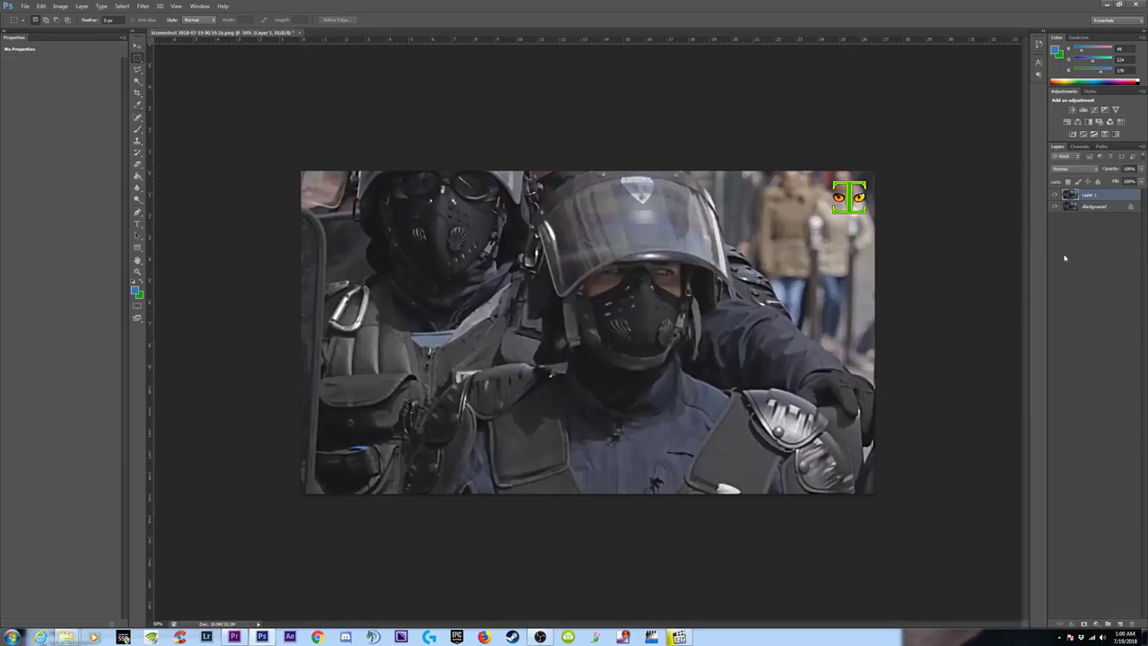
left_click(1099, 207)
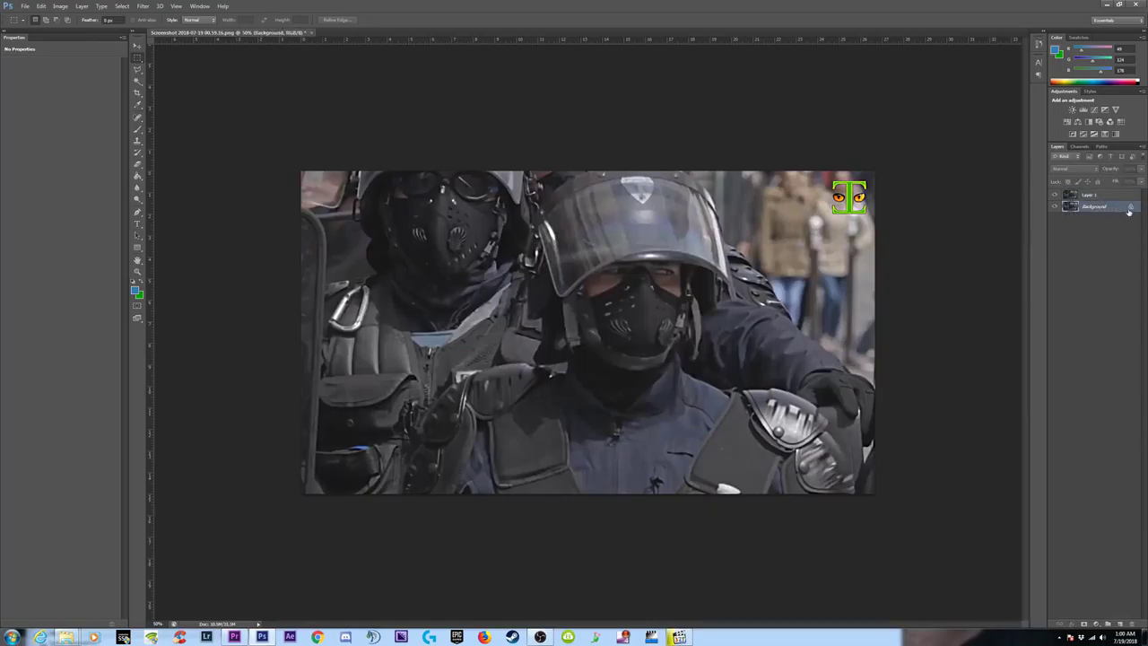
left_click(1055, 194)
left_click(1055, 206)
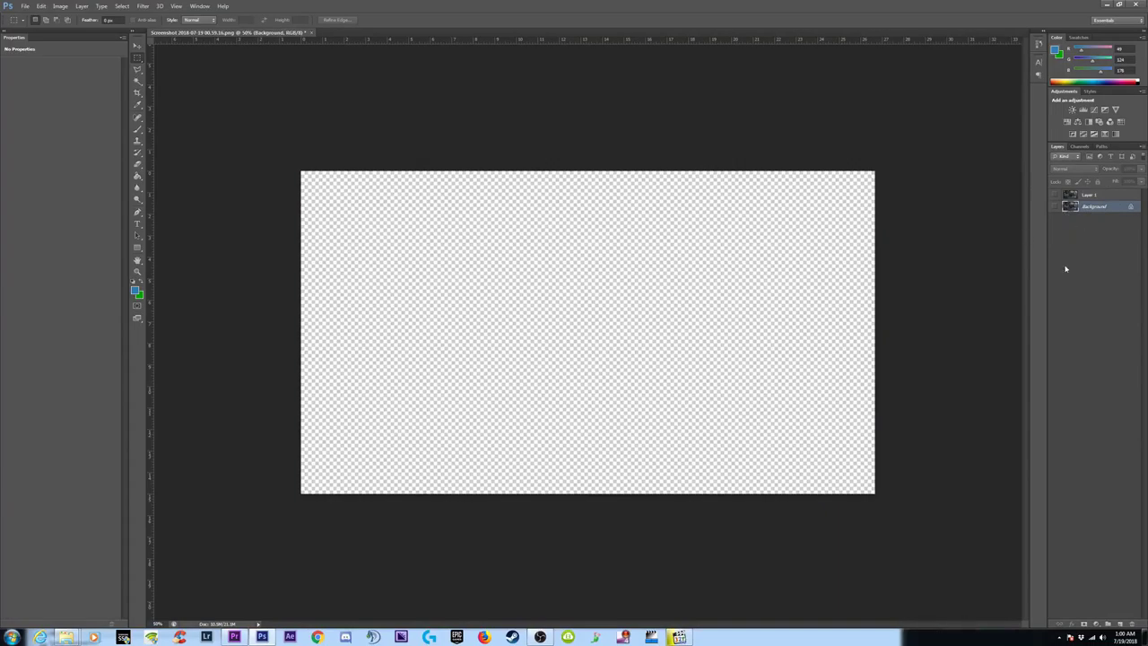
left_click(1055, 195)
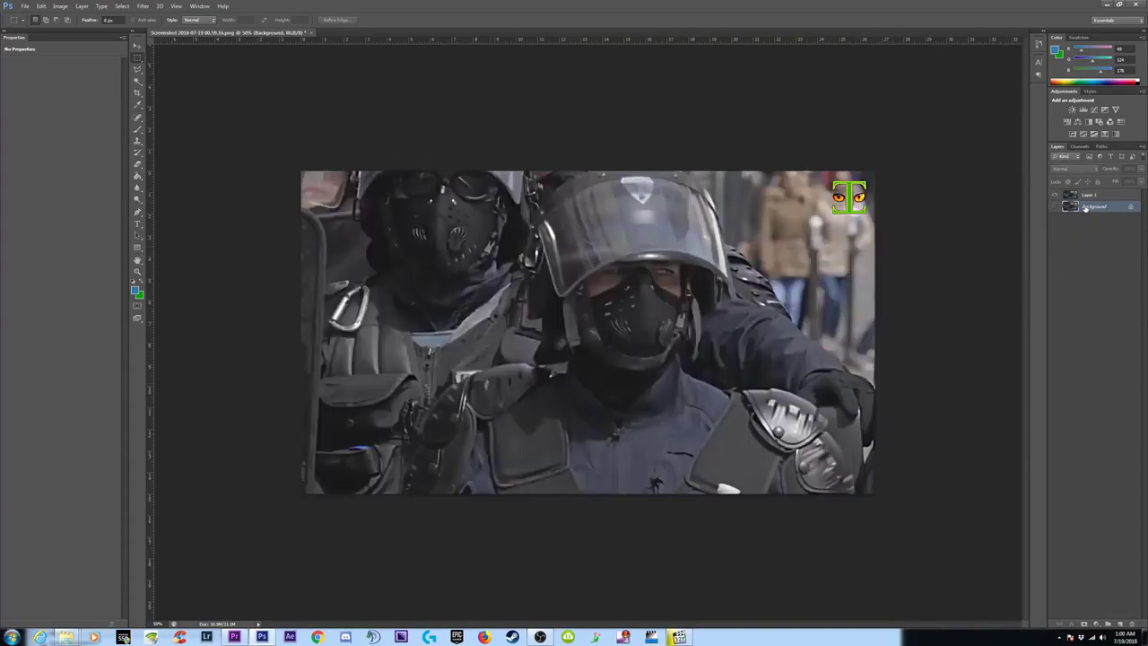
left_click(1093, 198)
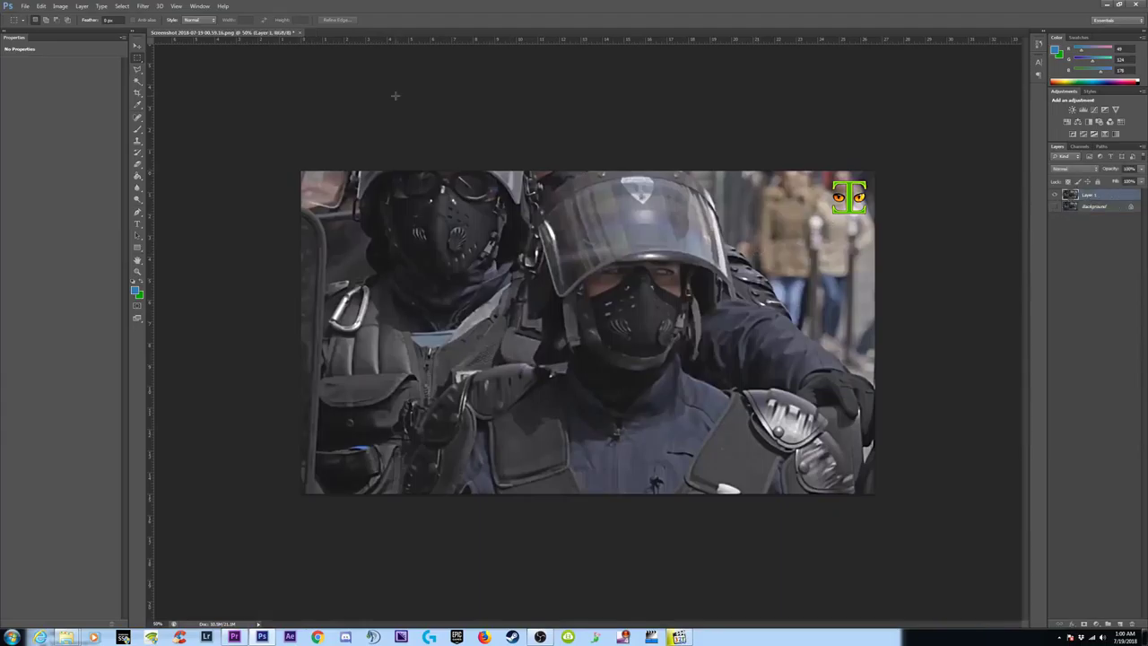
left_click(142, 7)
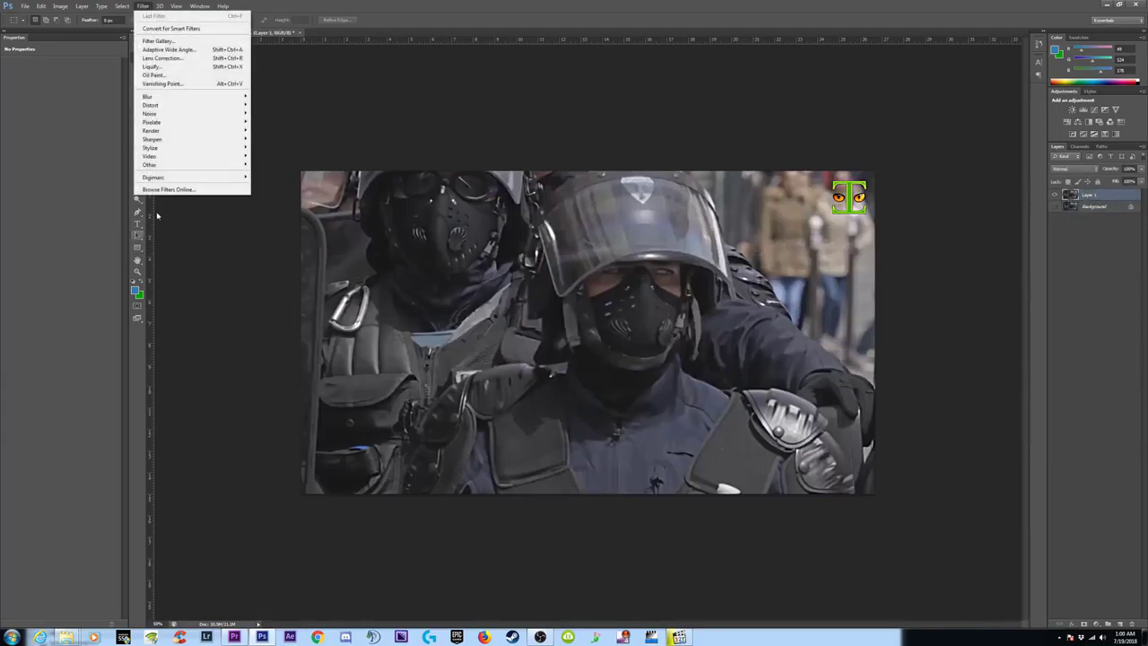
Step: Apply Unsharp Mask at a 15.4-pixel radius to Layer 1 after comparing the preview, then reapply it
mouse_move(173, 142)
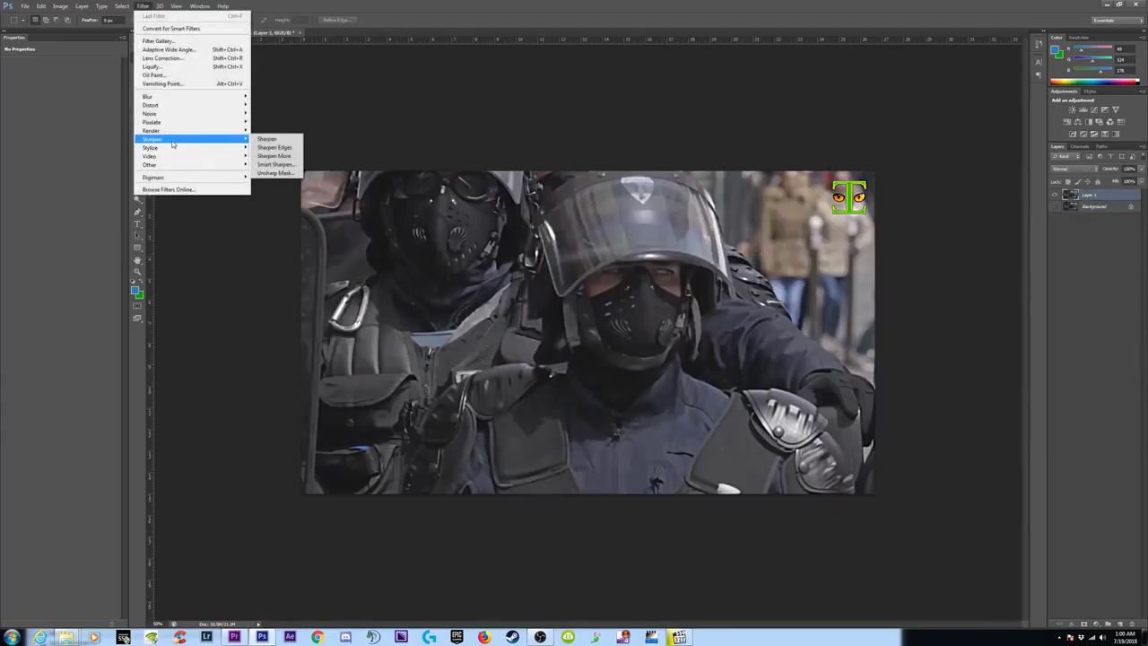
left_click(265, 174)
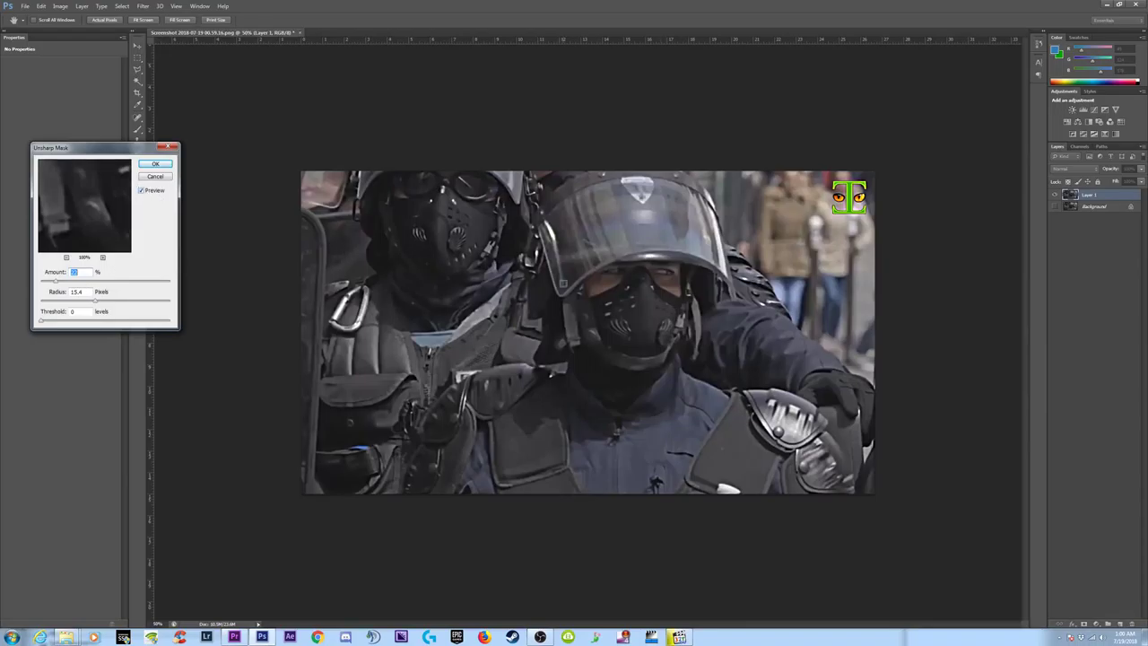
scroll(564, 283, "up", 2)
scroll(563, 284, "down", 1)
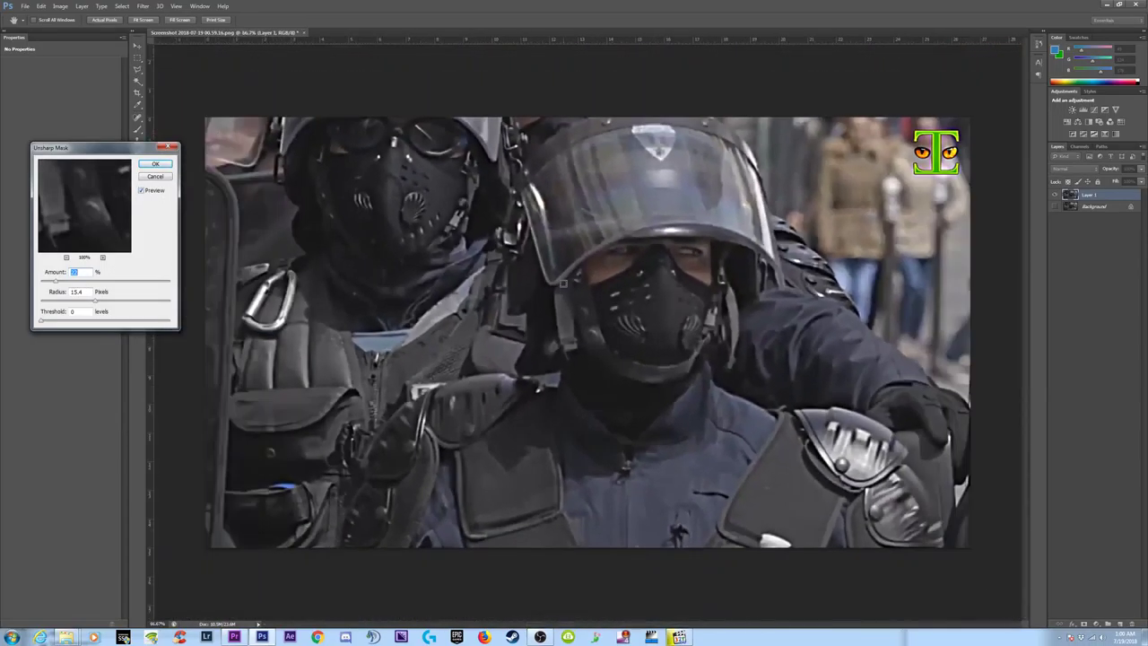
scroll(564, 283, "up", 1)
scroll(563, 283, "down", 1)
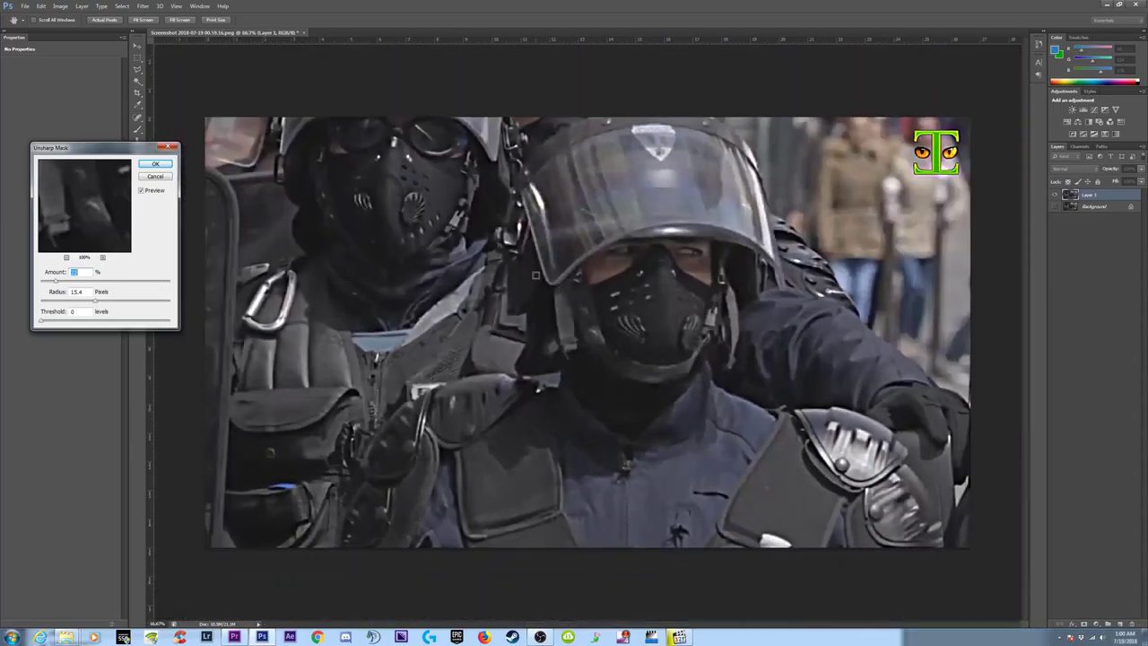
left_click(142, 192)
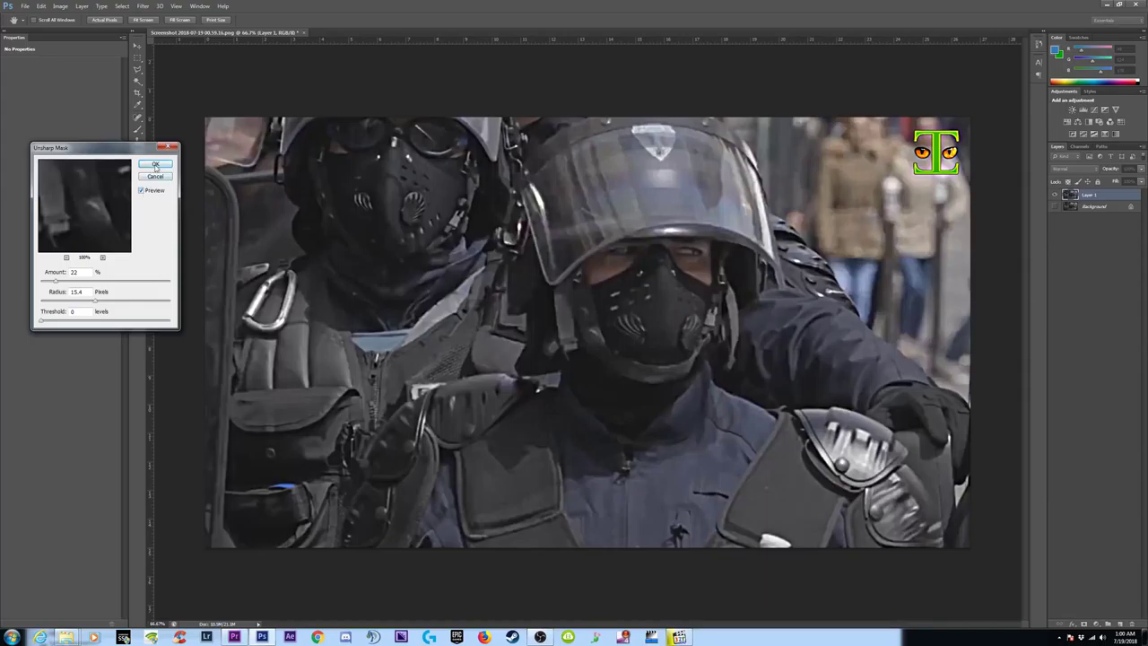
left_click(158, 165)
left_click(142, 7)
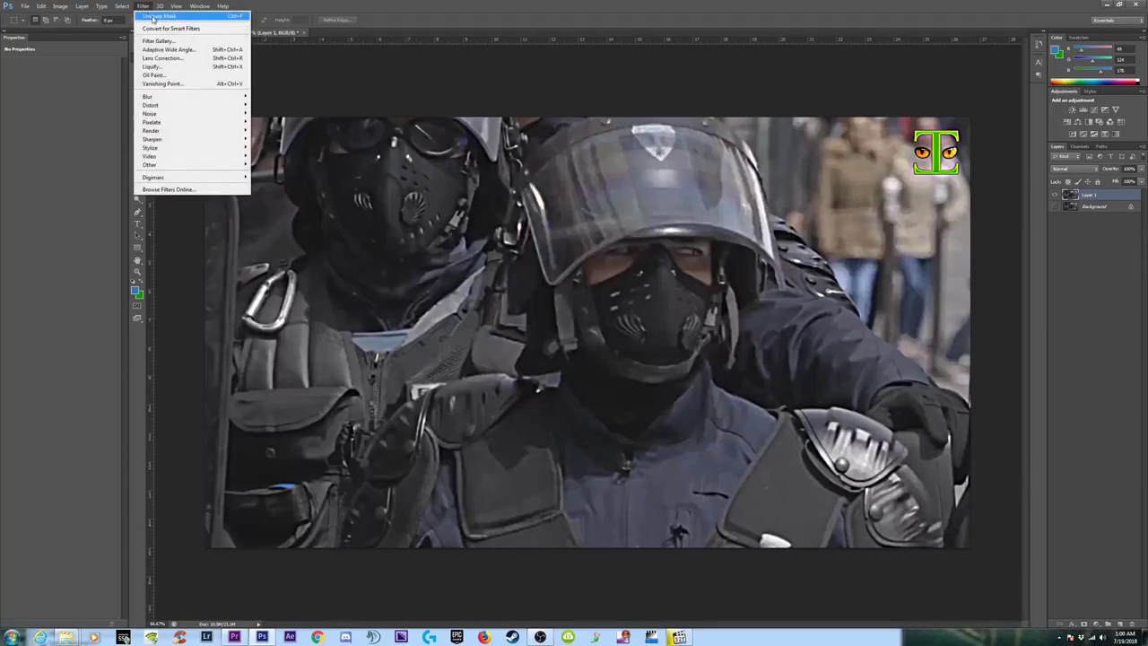
left_click(154, 17)
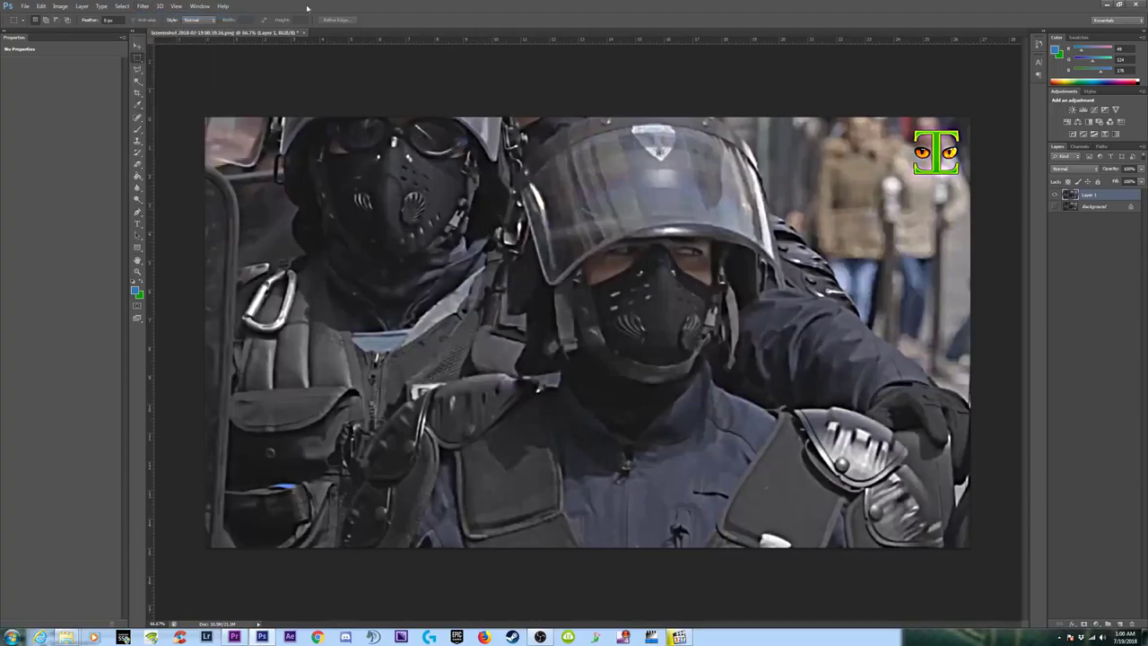
left_click(144, 6)
Step: Undo the two Unsharp Mask passes by stepping back in the edit history
left_click(144, 6)
left_click(40, 6)
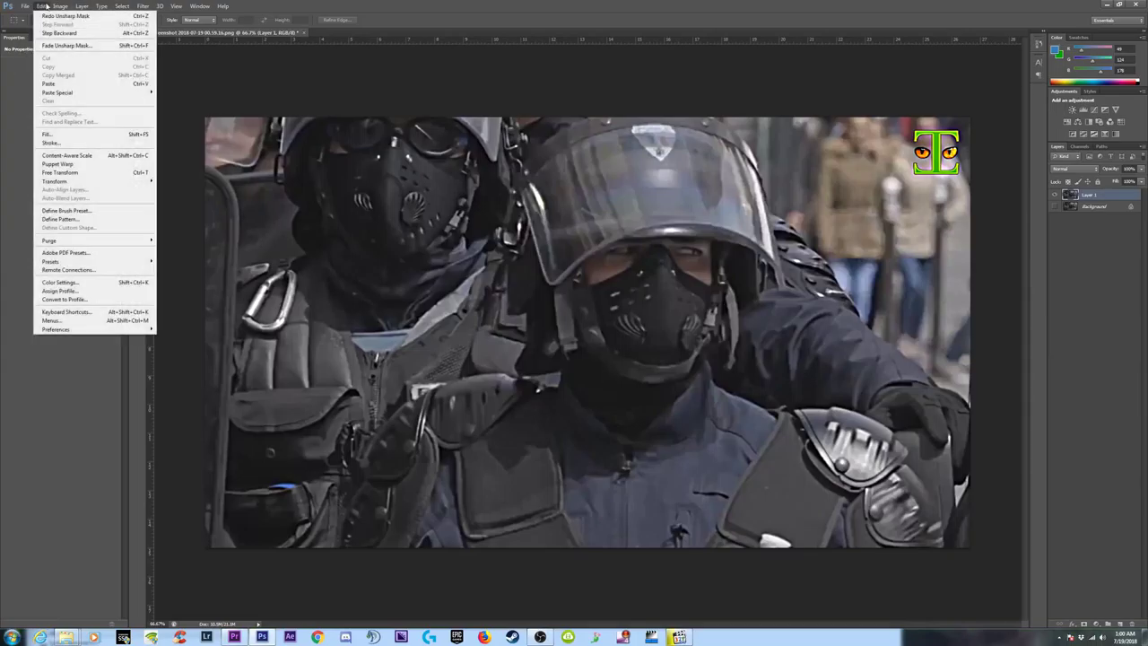
left_click(143, 6)
left_click(143, 6)
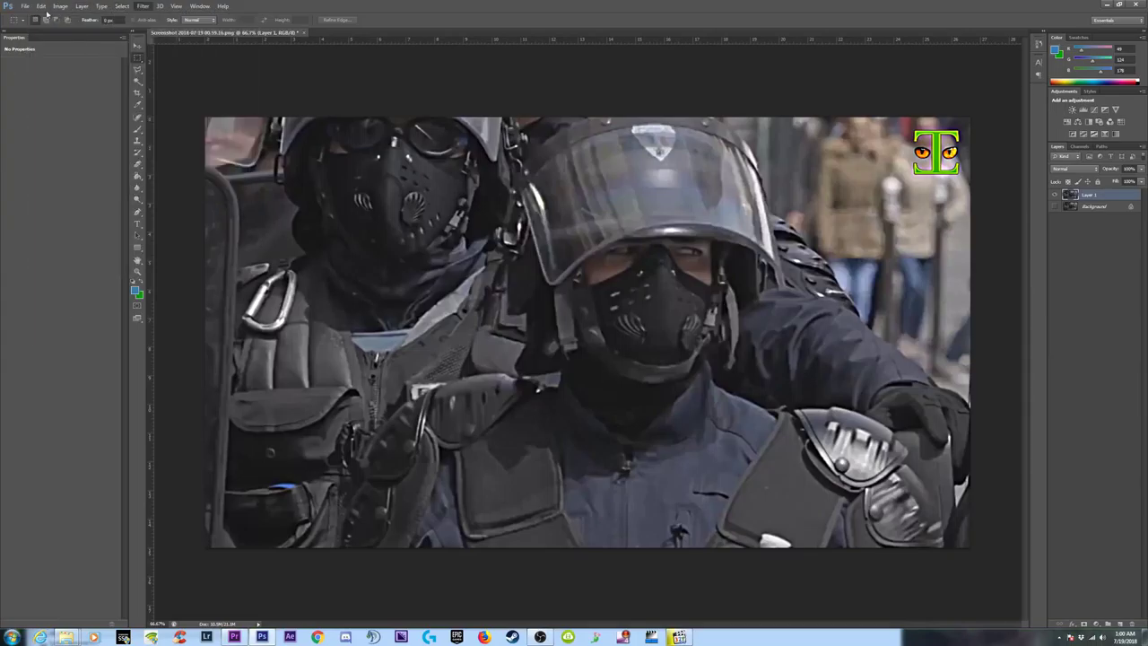
left_click(40, 6)
Step: Reopen Unsharp Mask on Layer 1, lower the radius and set Amount to 30, comparing the preview
mouse_move(175, 6)
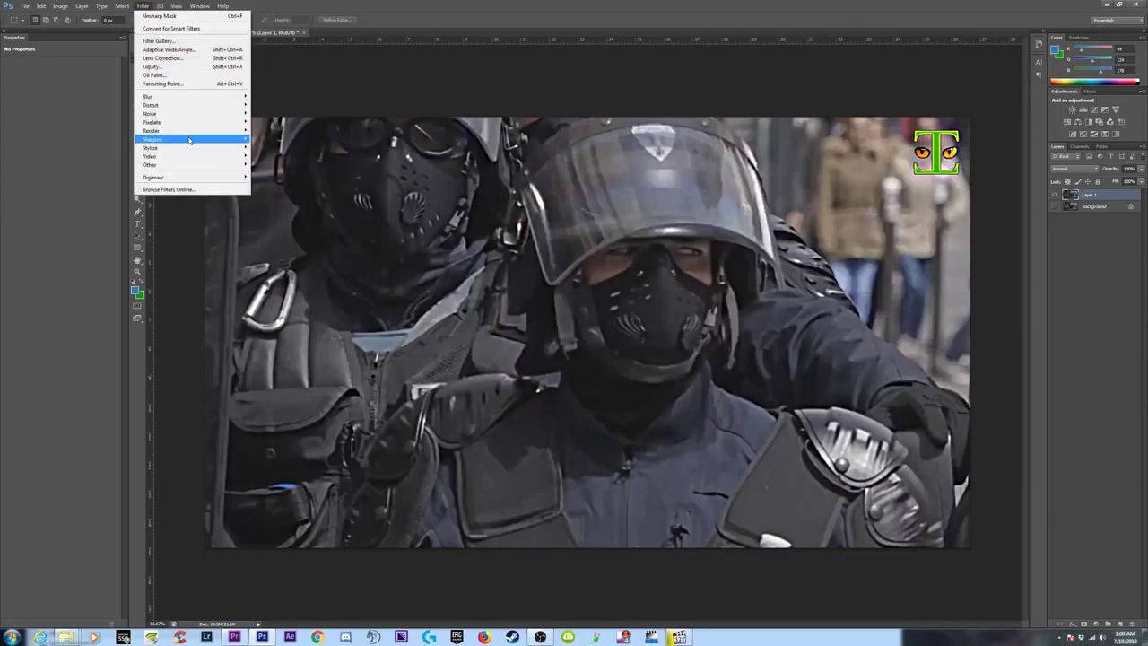
mouse_move(189, 140)
left_click(274, 177)
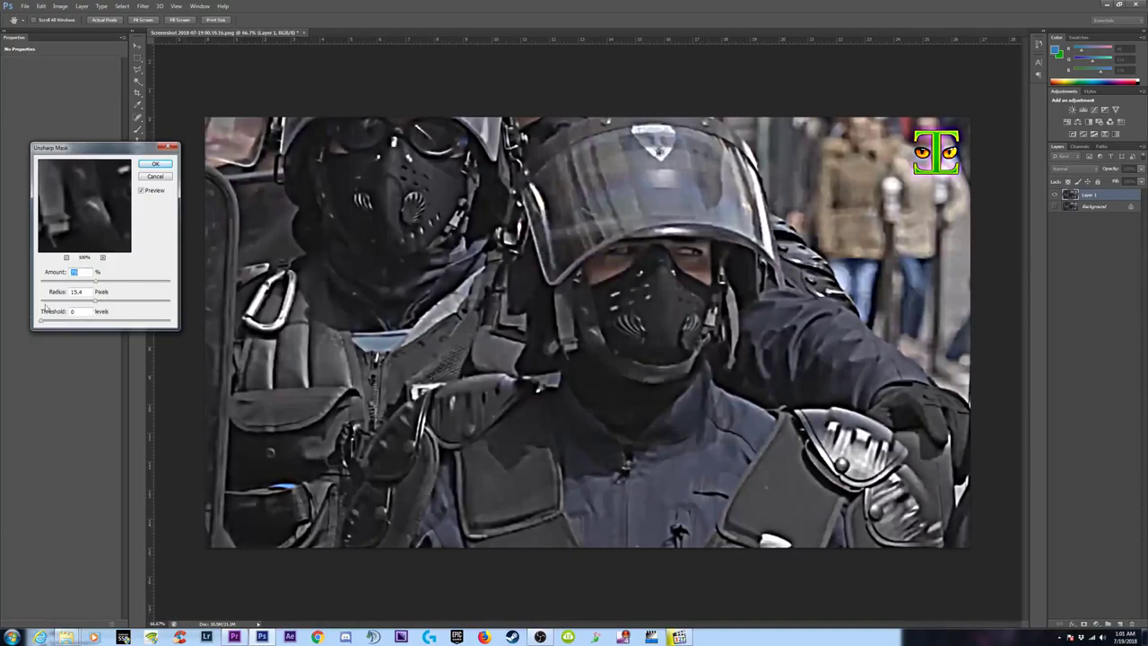
left_click_drag(61, 303, 69, 305)
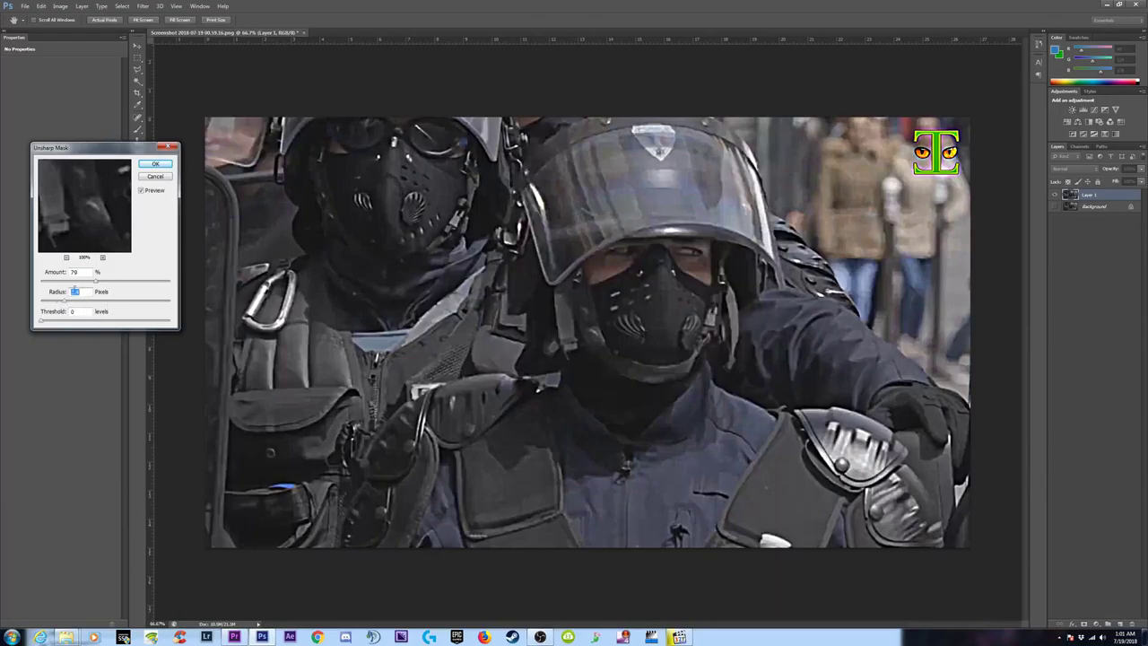
left_click(143, 191)
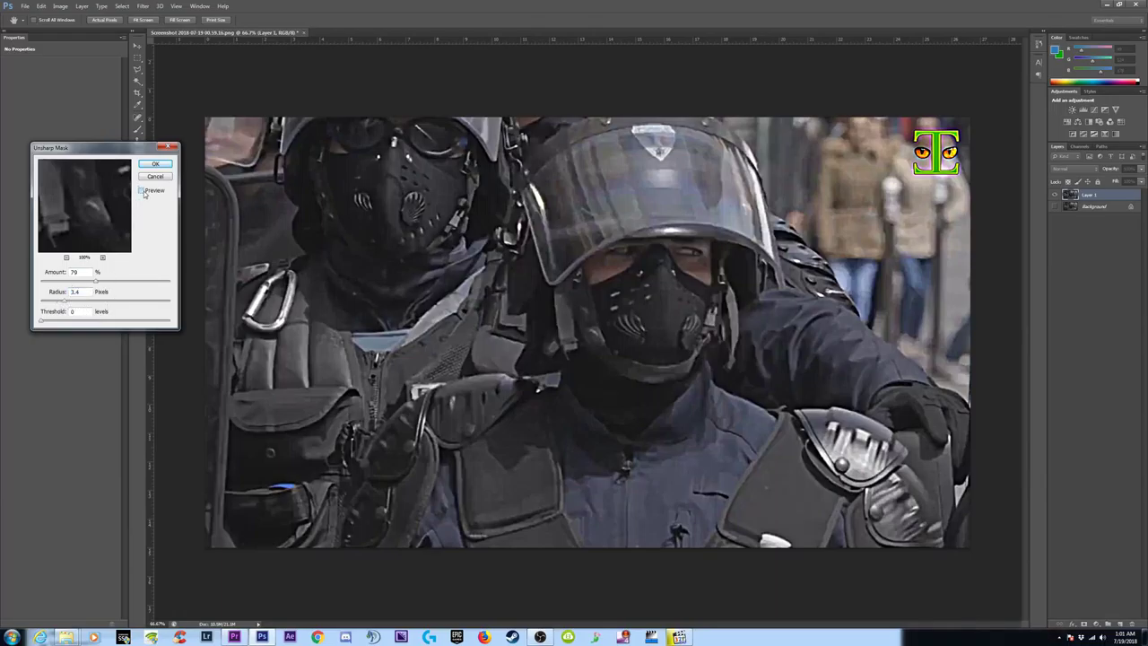
left_click(143, 191)
key("Tab")
type("30")
key("Tab")
key("shift+Tab")
left_click(143, 192)
Step: Check the image zoomed out and in, set the radius to 2.9, and apply the sharpening
key("ctrl+minus")
key("ctrl+minus")
key("ctrl+minus")
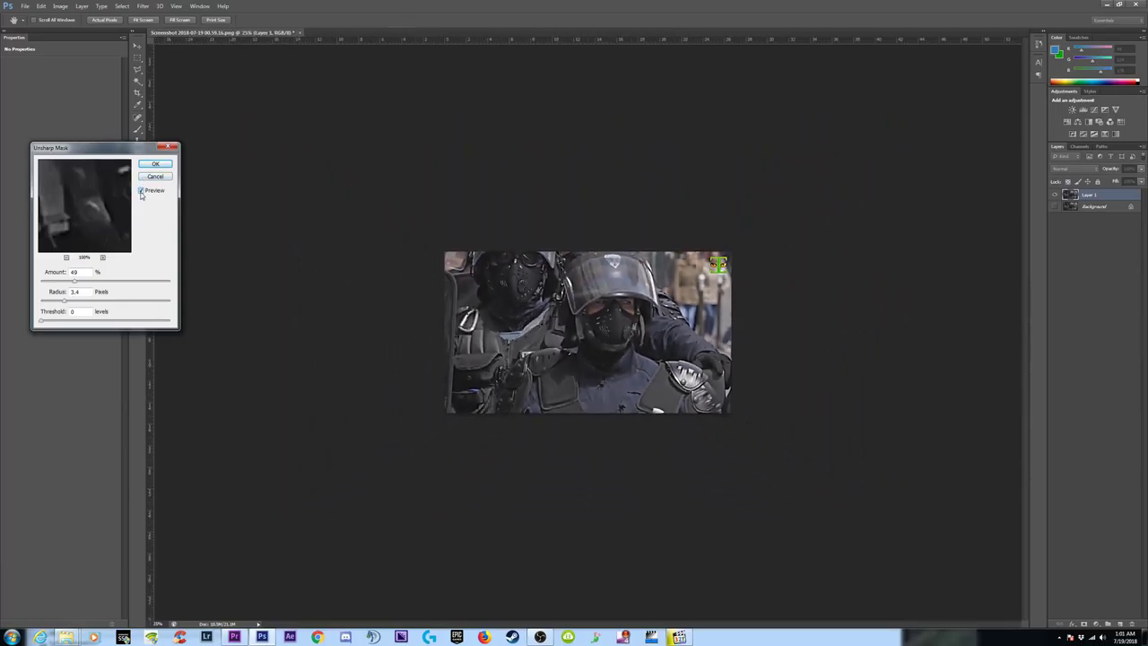
key("ctrl+plus")
key("ctrl+plus")
key("ctrl+plus")
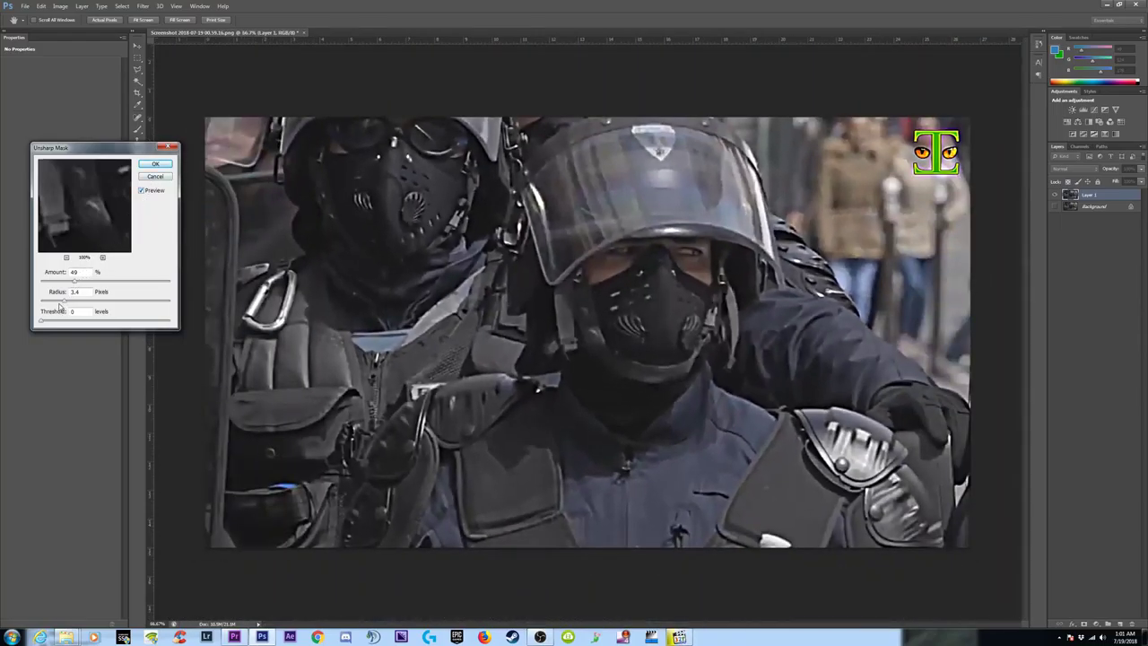
left_click(63, 303)
type("2.9")
left_click(154, 165)
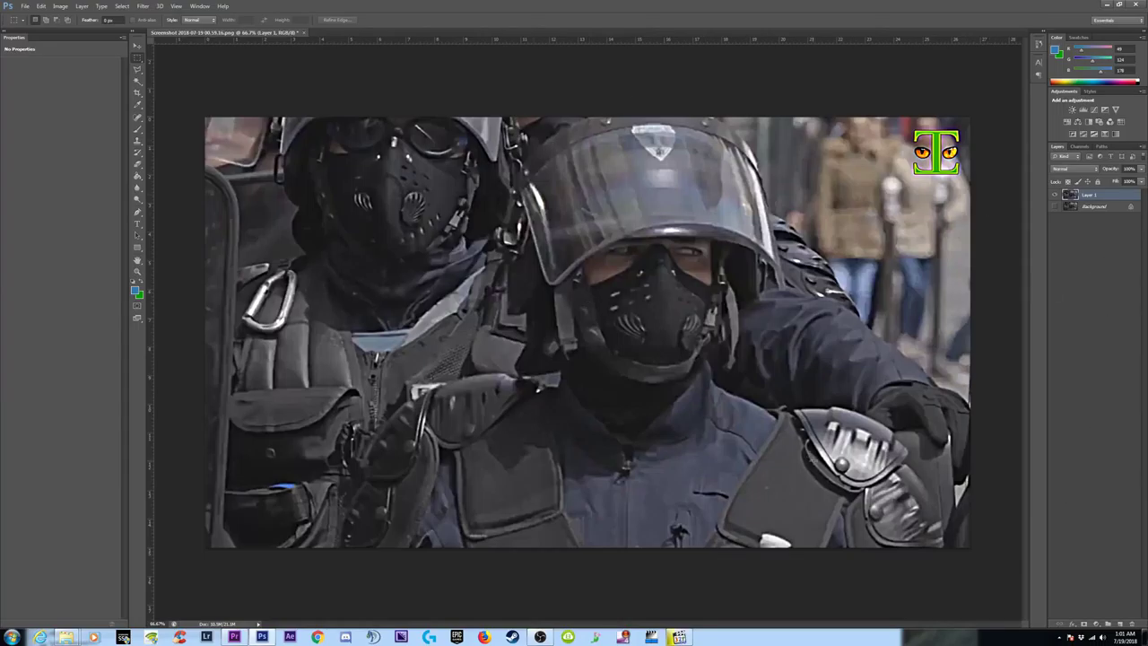
Step: Add a Hue/Saturation adjustment layer and raise its Saturation
left_click(1097, 625)
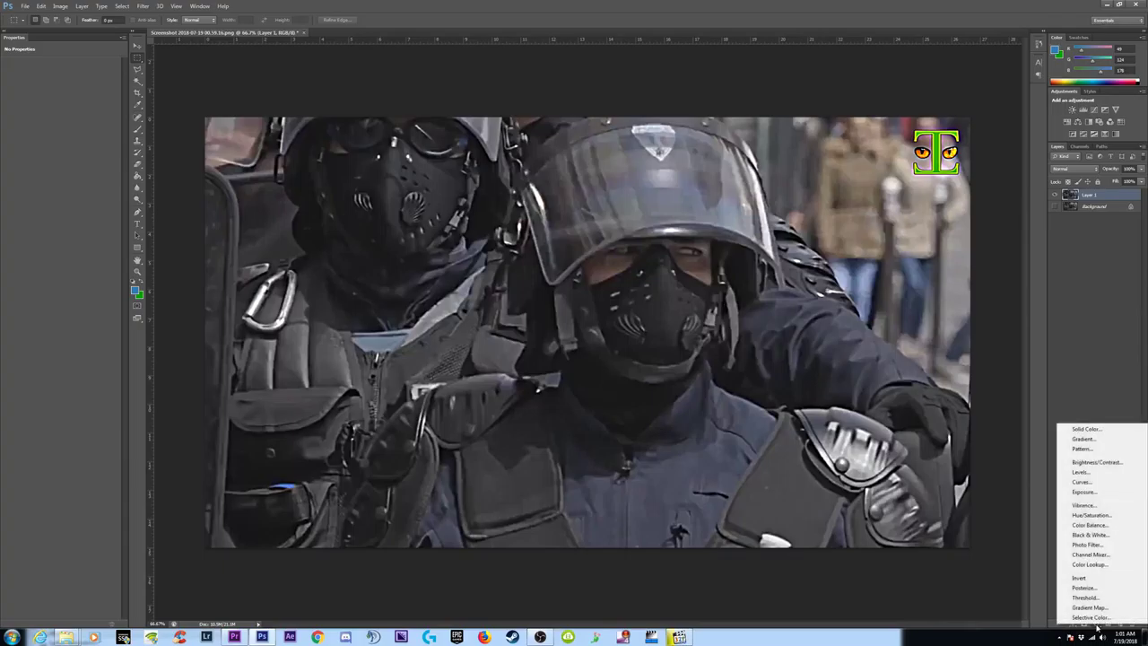
left_click(1082, 515)
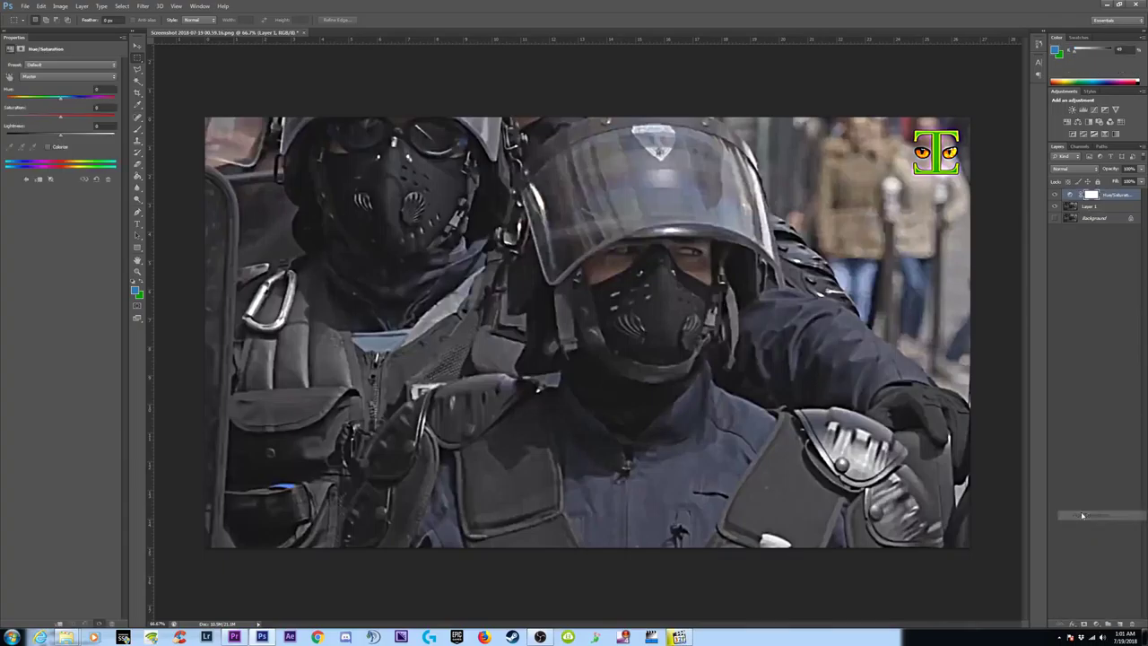
left_click_drag(62, 119, 80, 118)
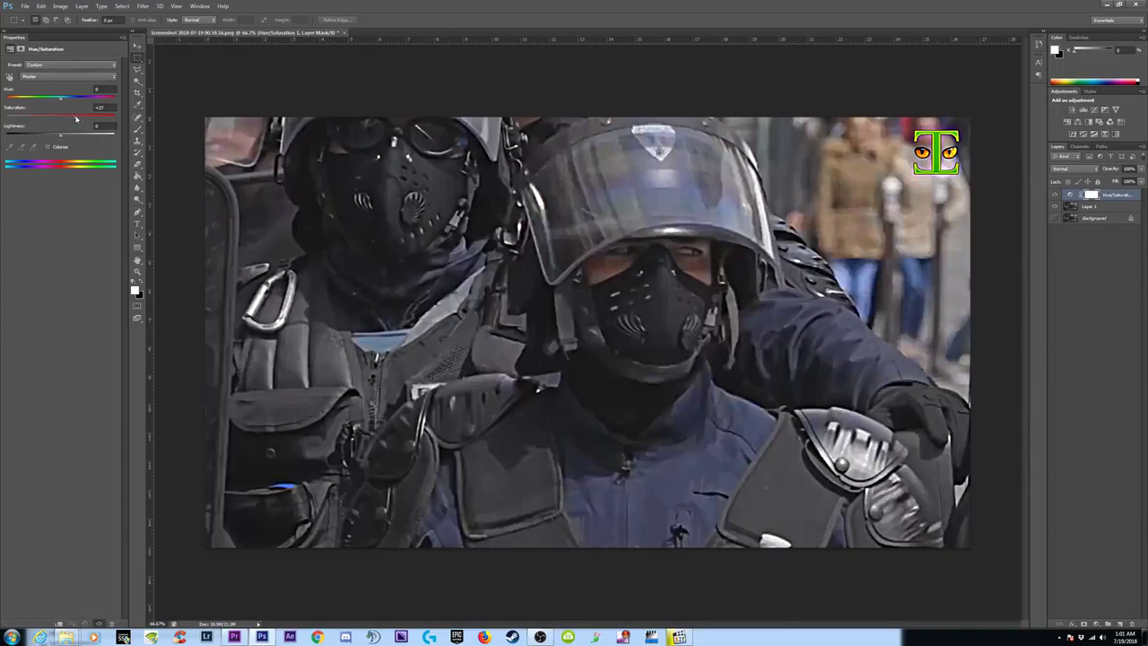
Step: Add a Curves adjustment that lifts the highlight point and lowers the shadow point
left_click(1096, 624)
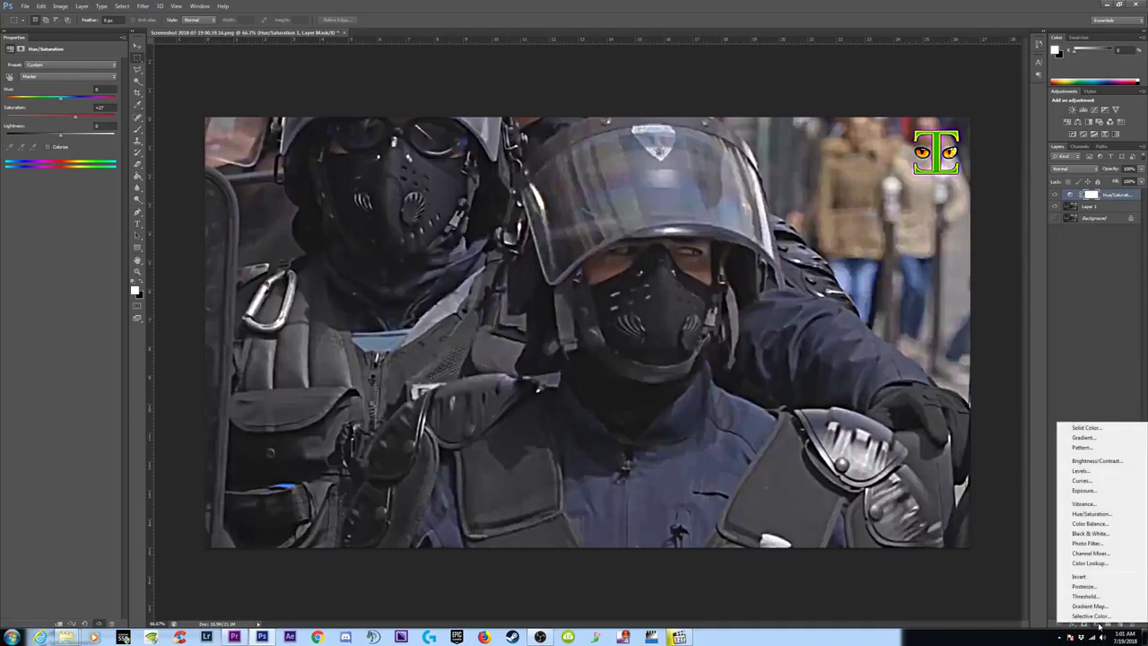
left_click(1085, 482)
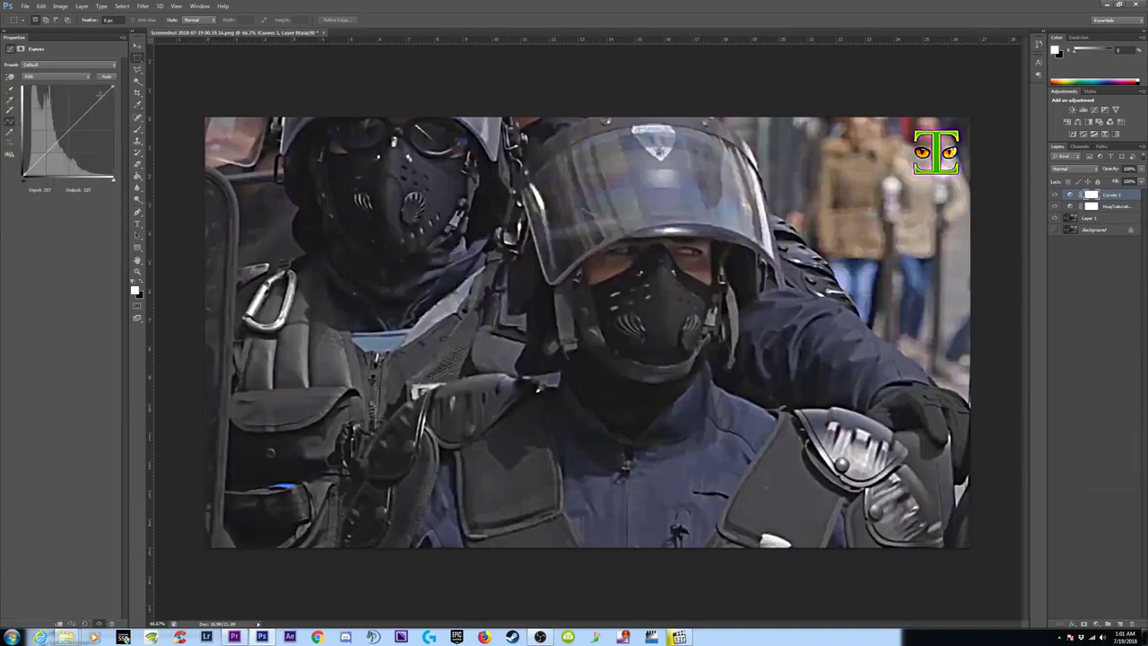
left_click_drag(98, 101, 98, 96)
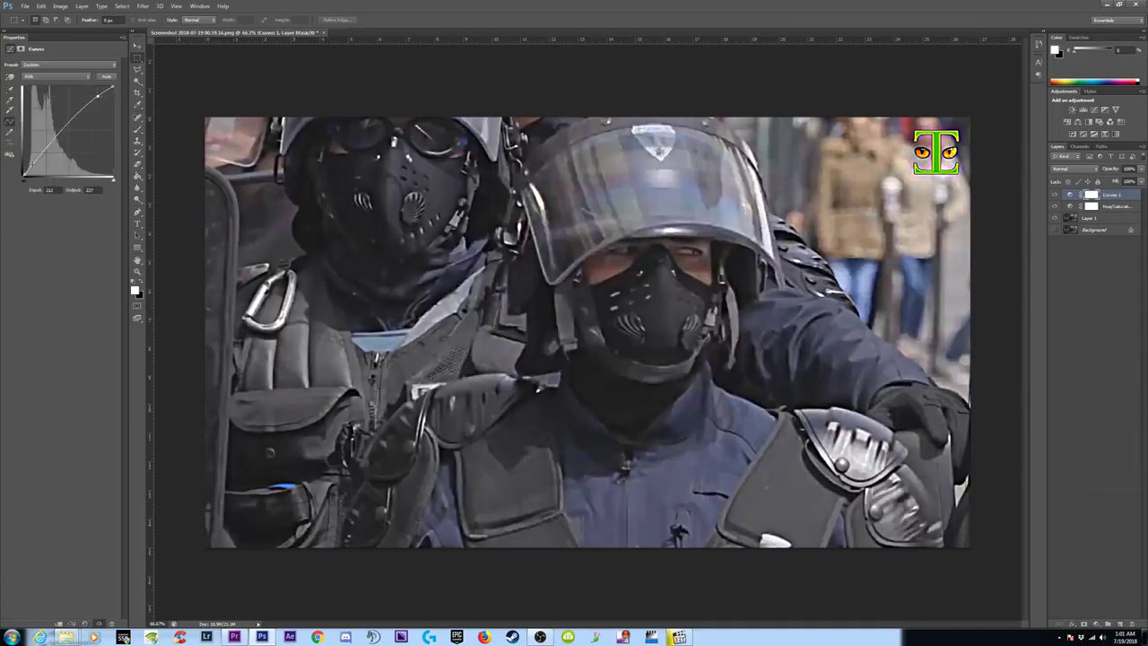
left_click_drag(30, 167, 30, 170)
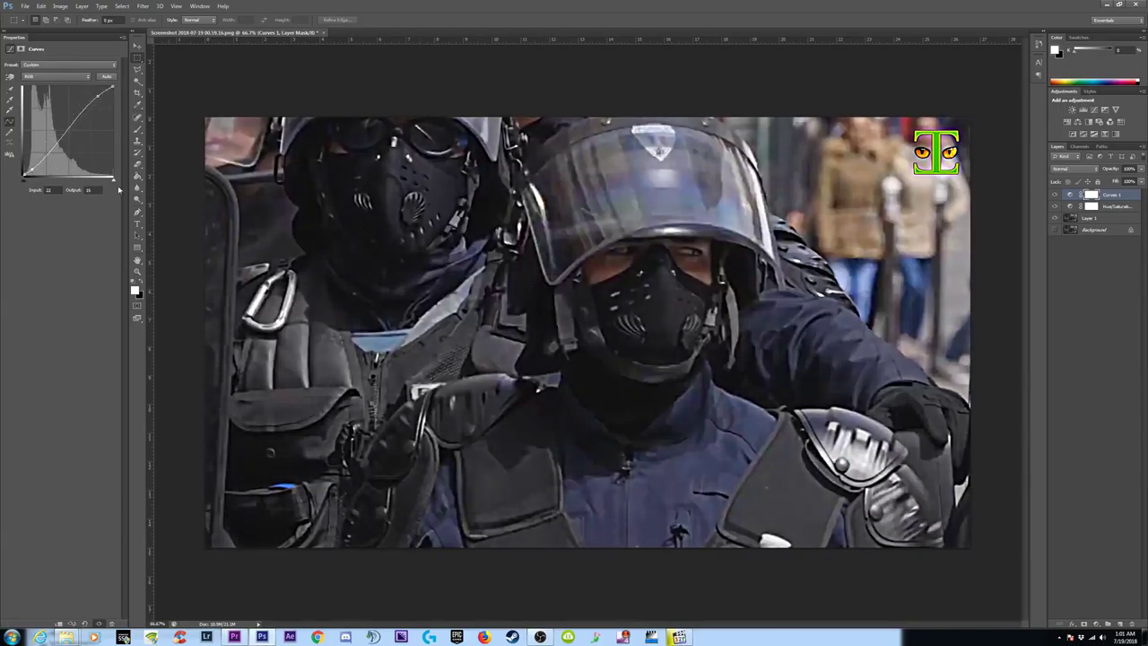
key("Down")
Step: Set Hue/Saturation 1 to +16, toggle it and Curves 1 to compare, then select Layer 1
left_click(1116, 207)
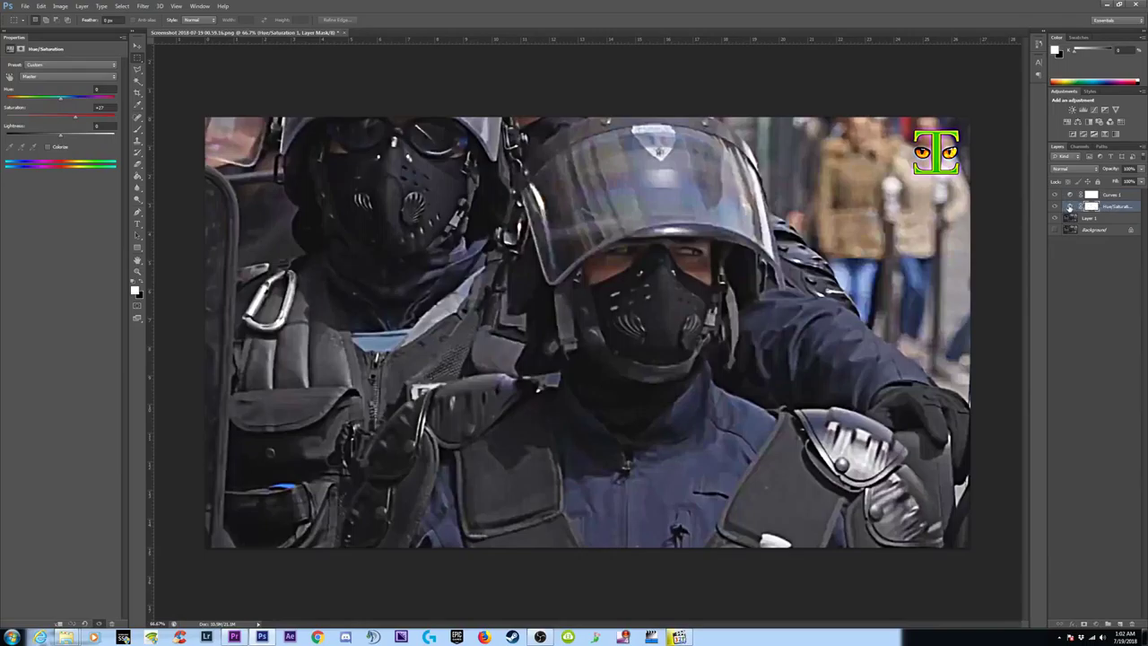
left_click(1070, 207)
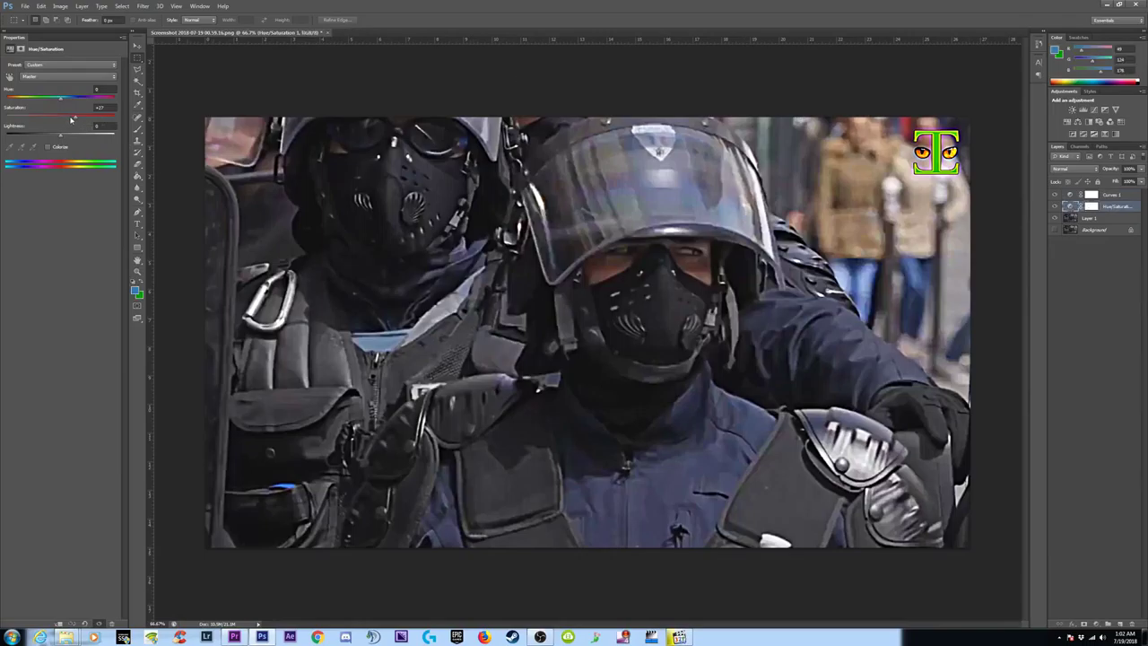
mouse_move(71, 118)
left_mouse_down()
mouse_move(3, 115)
mouse_move(64, 122)
left_mouse_up()
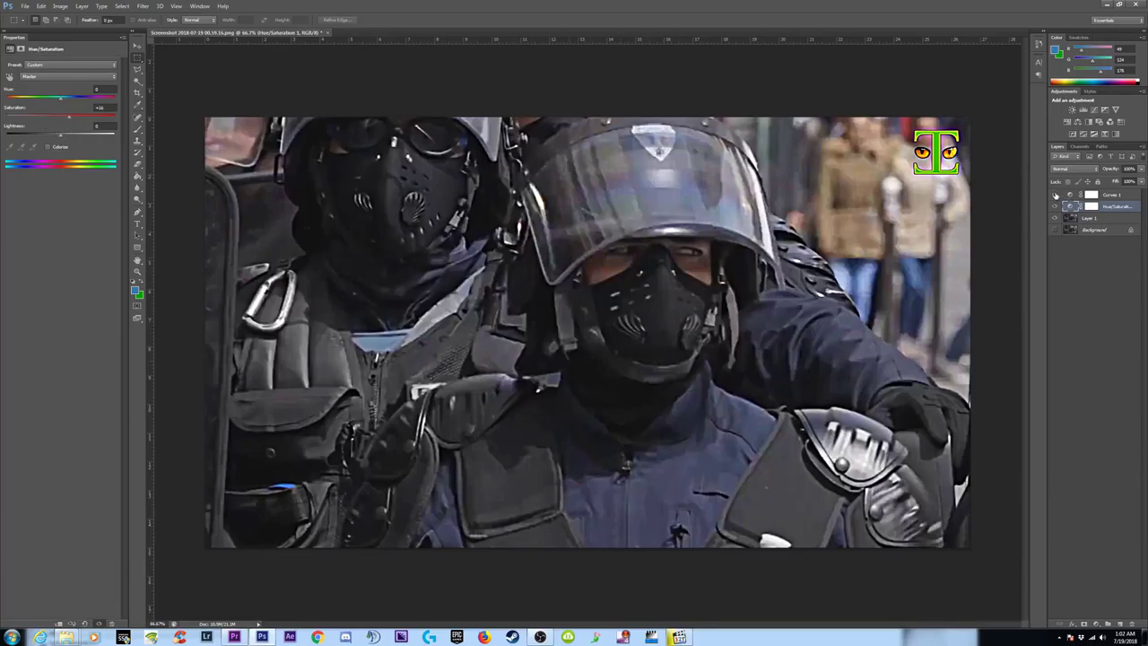
left_click(1054, 208)
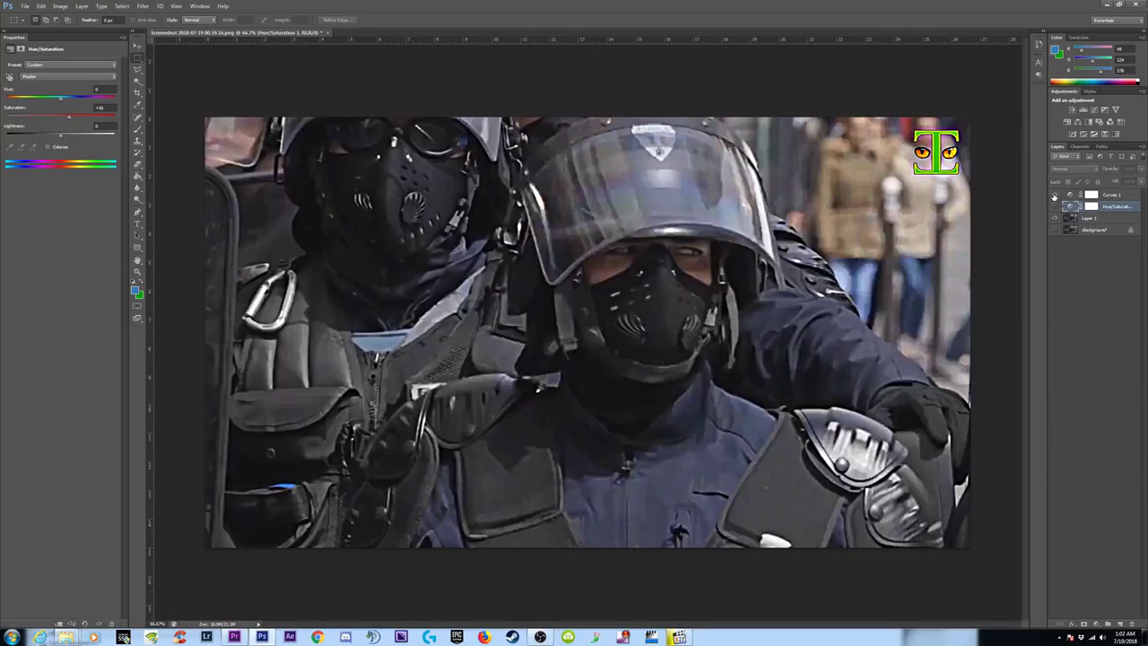
left_click(1056, 195)
left_click(1055, 207)
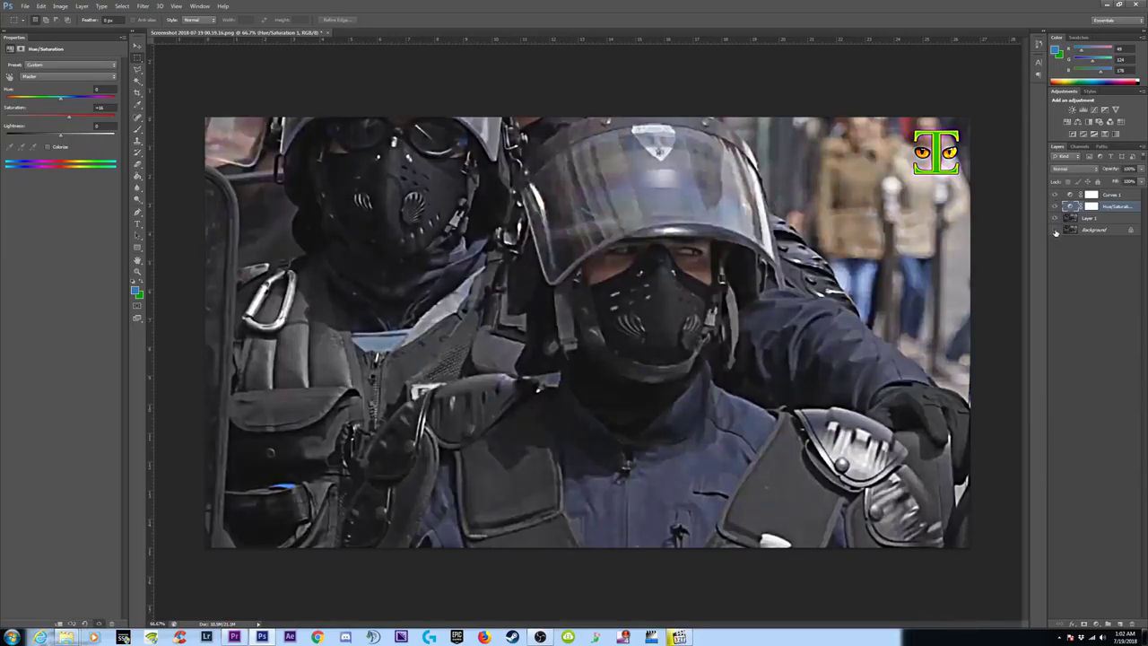
left_click(1055, 206)
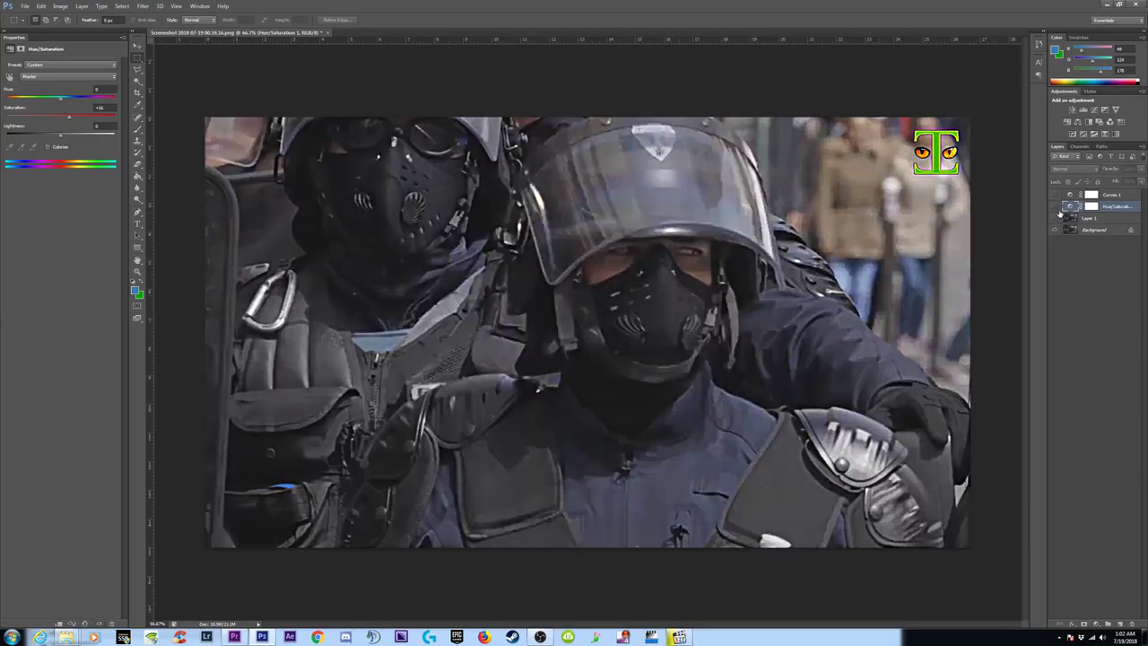
left_click(1055, 207)
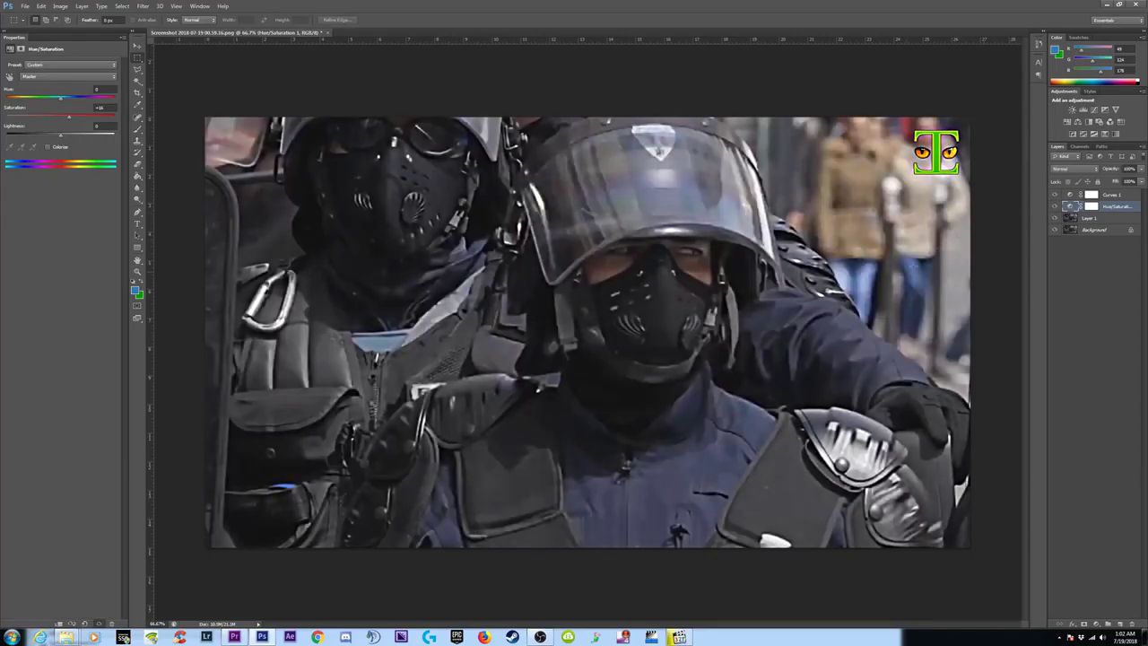
key("ctrl+minus")
key("ctrl+minus")
key("ctrl+plus")
key("ctrl+plus")
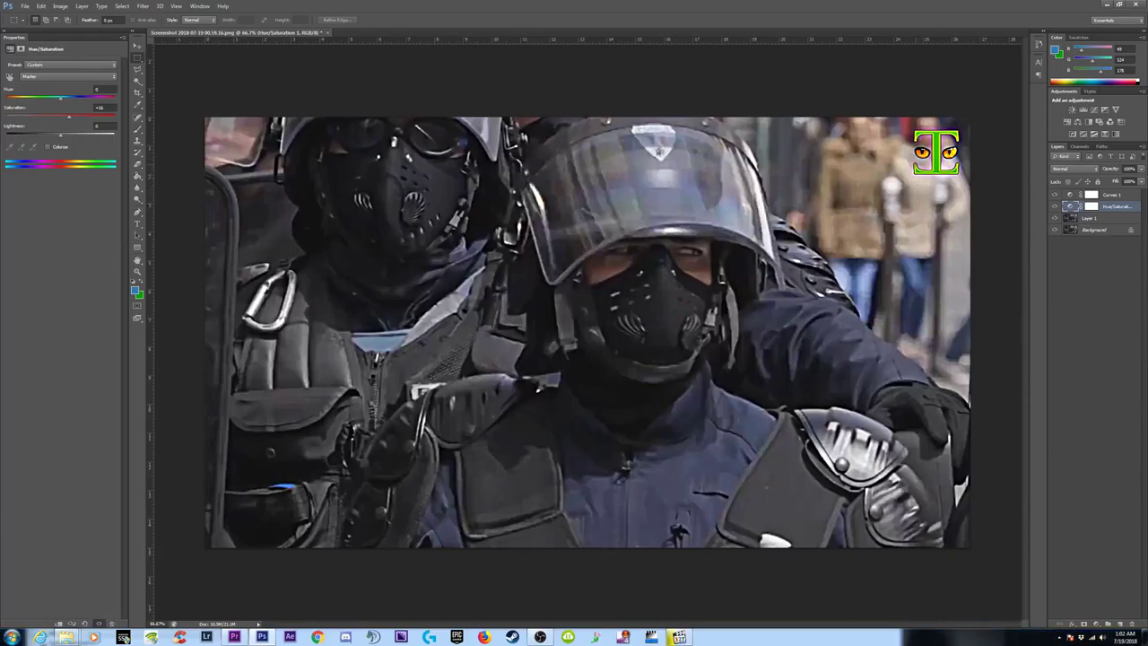
left_click(1089, 219)
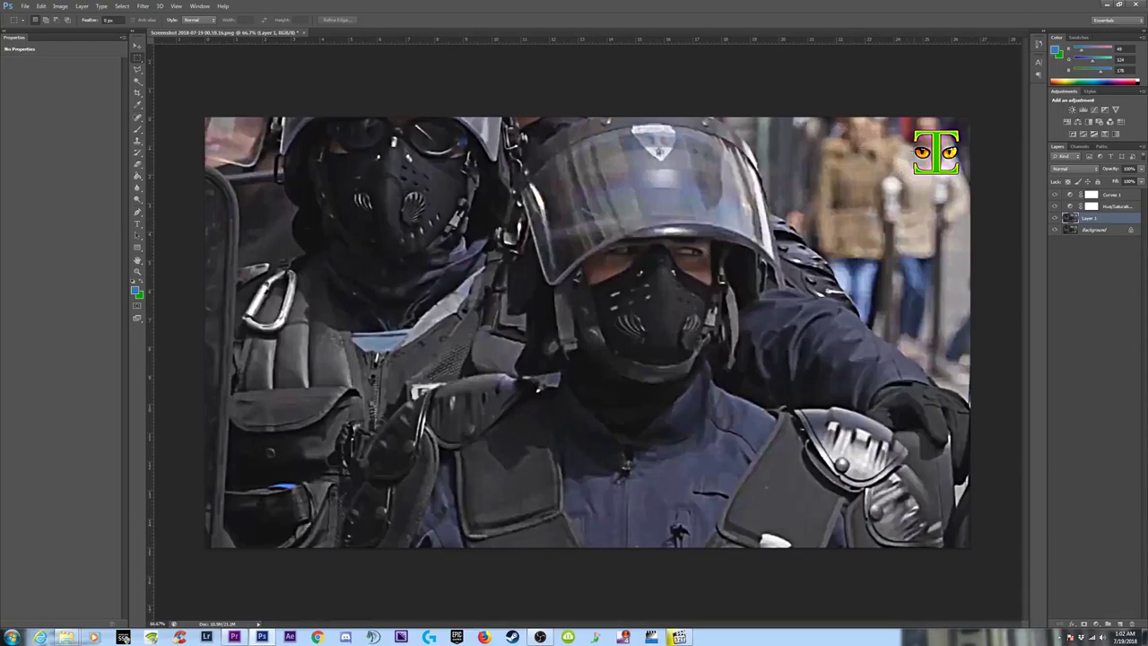
Step: Cover the old T-eyes logo by stretching the background strip to its left over it
left_click_drag(911, 117, 892, 259)
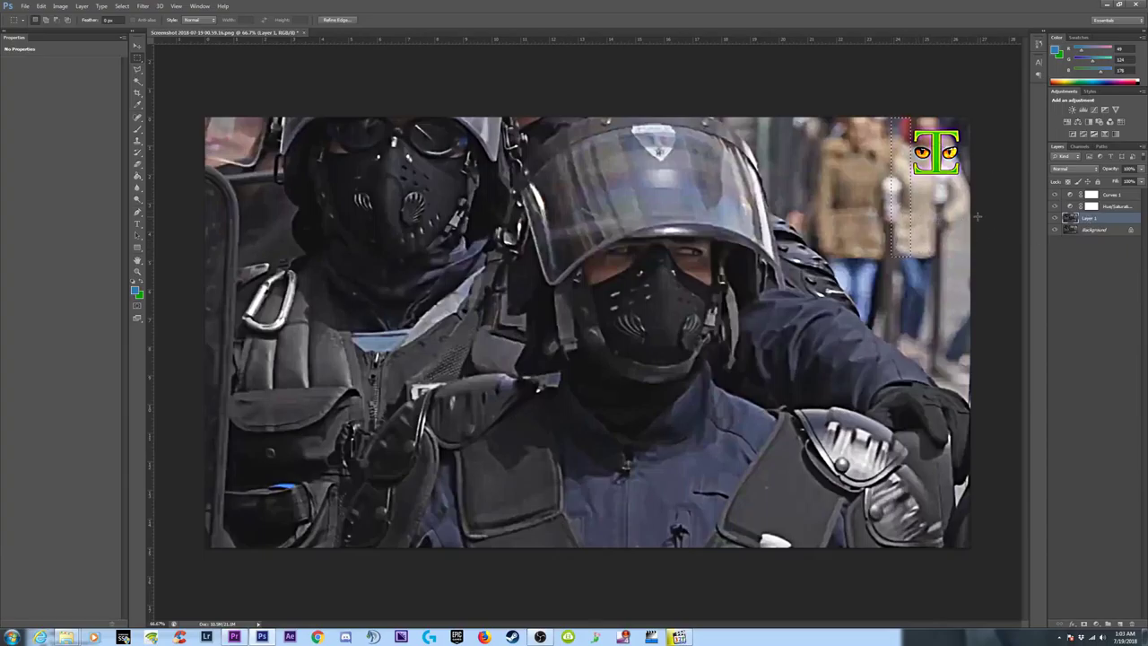
key("ctrl+t")
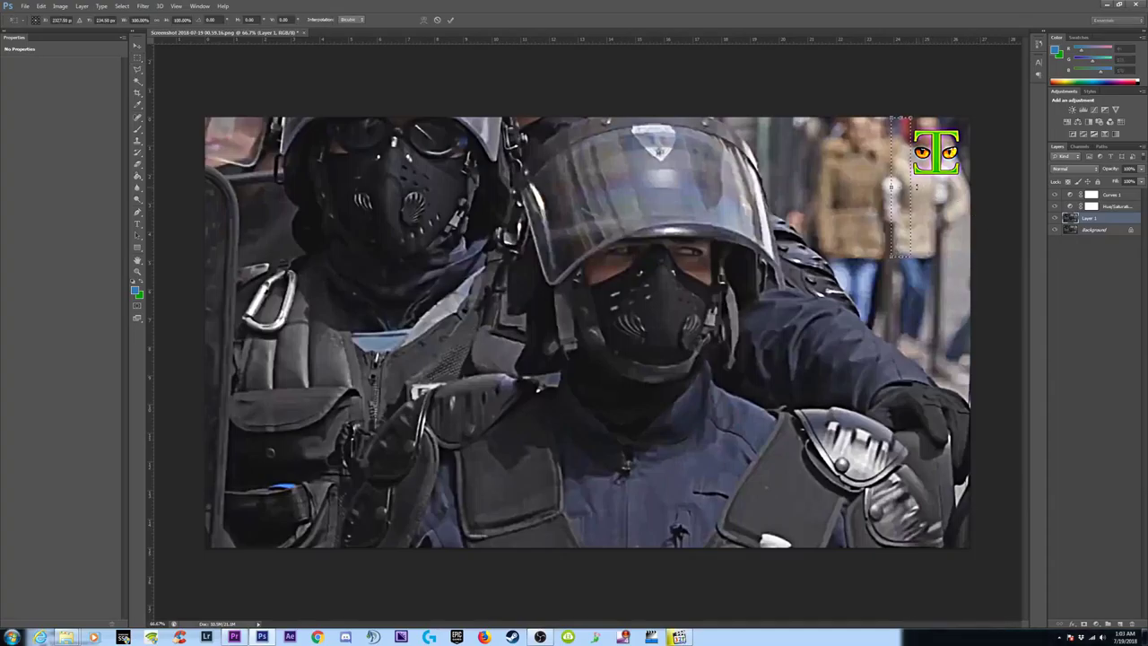
left_click_drag(912, 186, 971, 186)
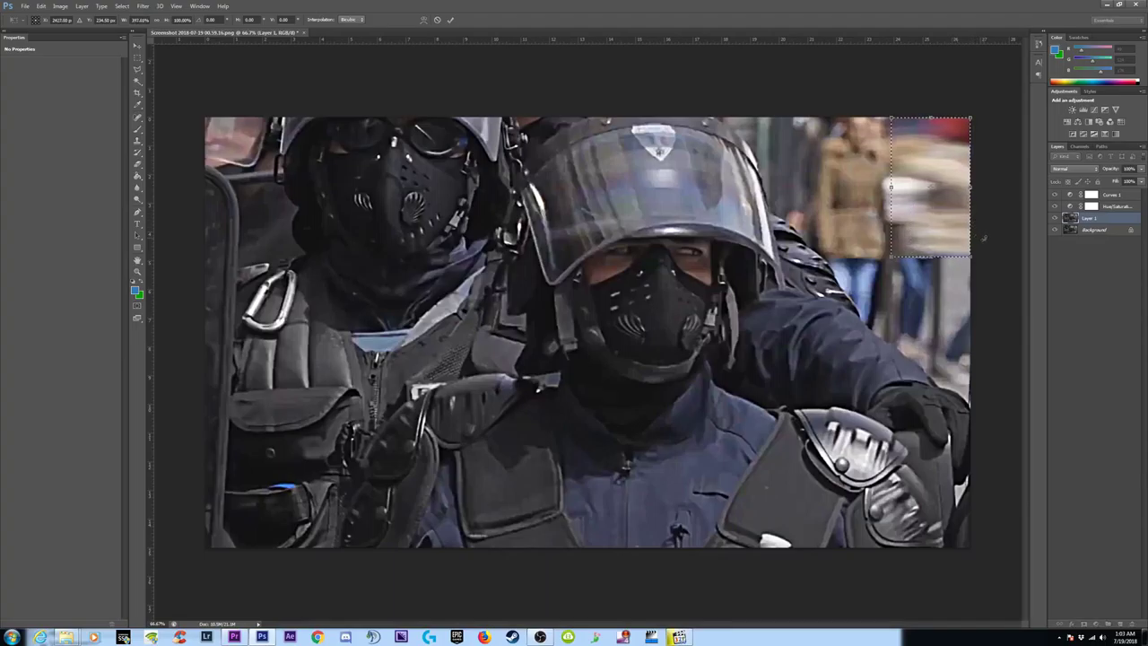
key("Return")
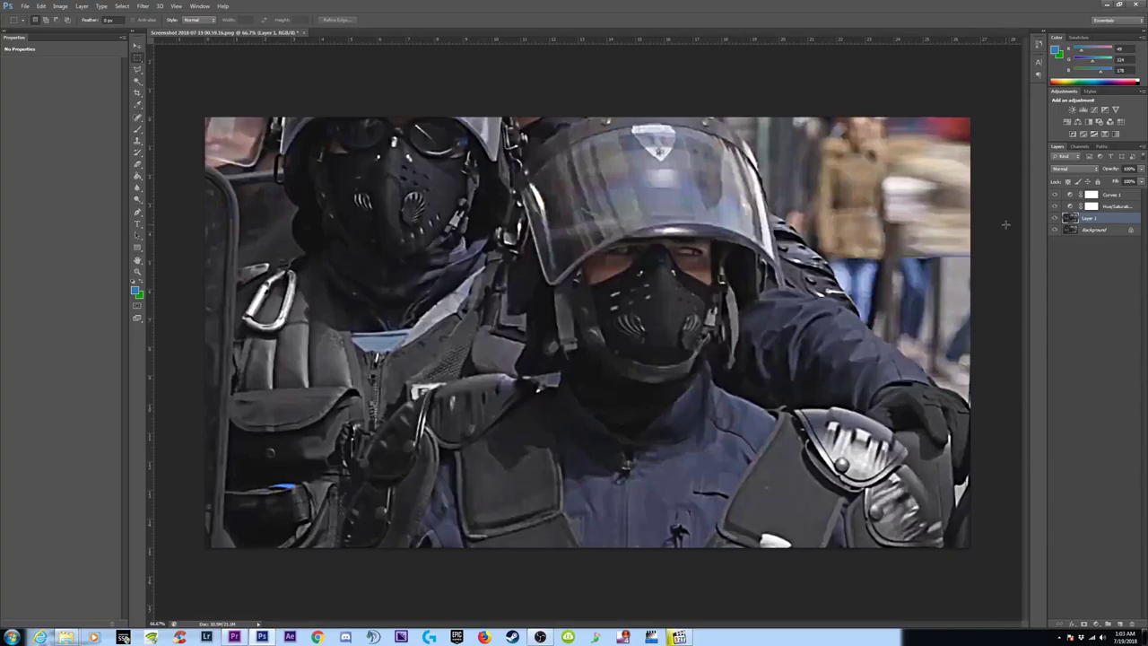
key("ctrl+minus")
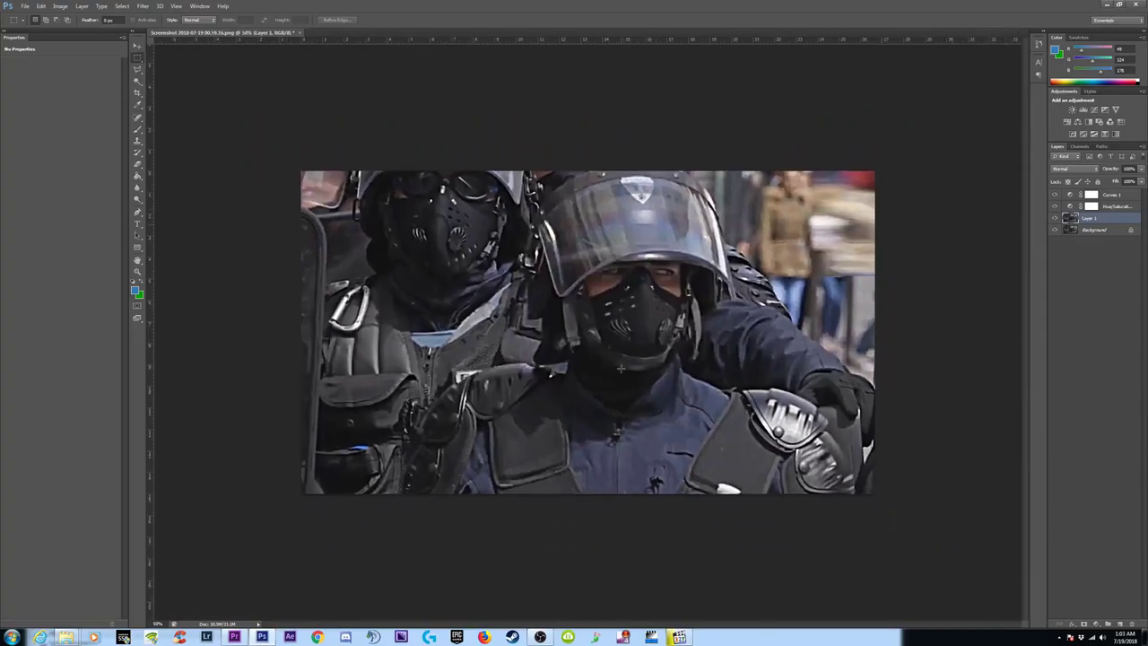
Step: Find TAC TIMES LOGO epic.png by searching the Images folder in Explorer for 'logo'
mouse_move(65, 637)
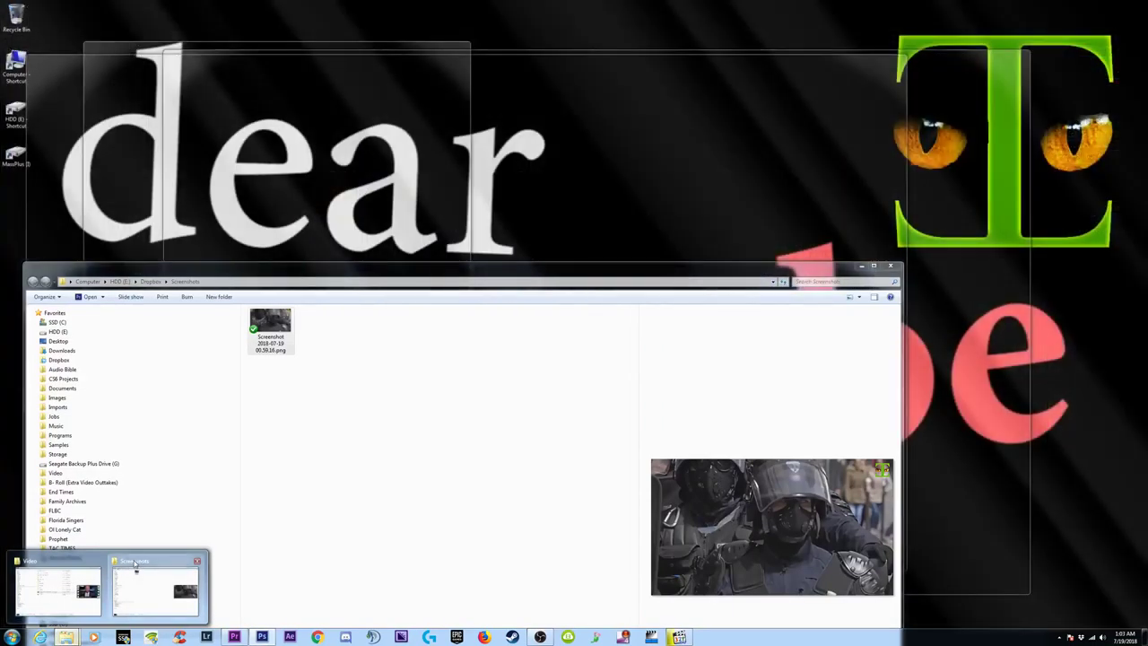
left_click(139, 563)
left_click(80, 397)
left_click(812, 281)
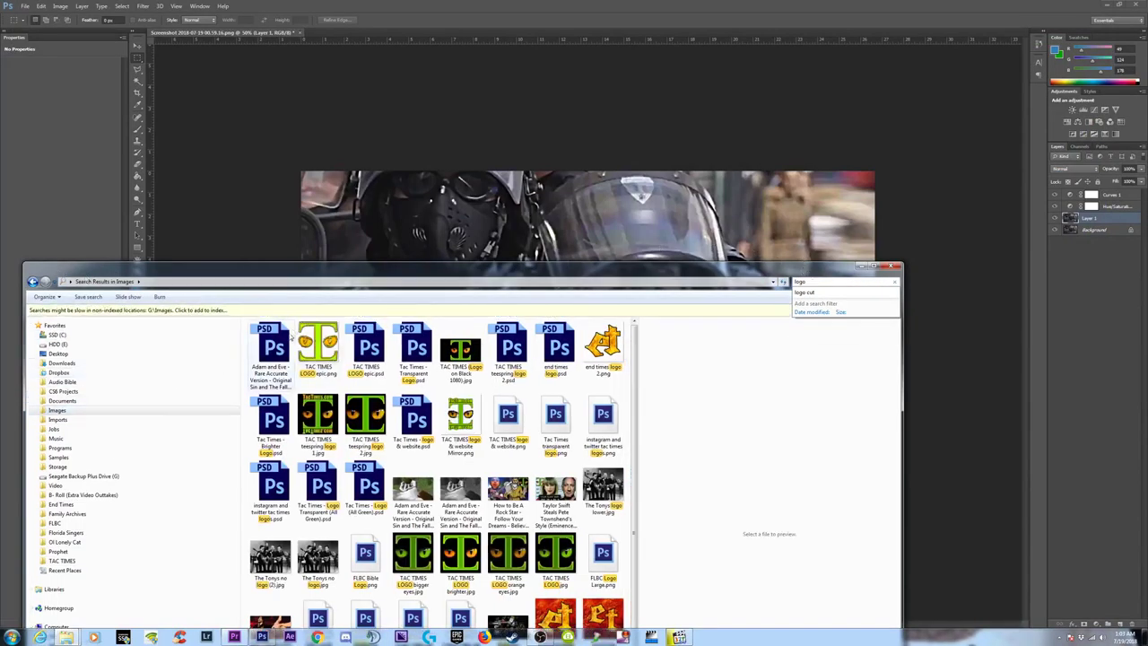
left_click(317, 345)
Step: Place TAC TIMES LOGO epic.png on the canvas, positioned in the top-right corner
left_click_drag(408, 286, 338, 357)
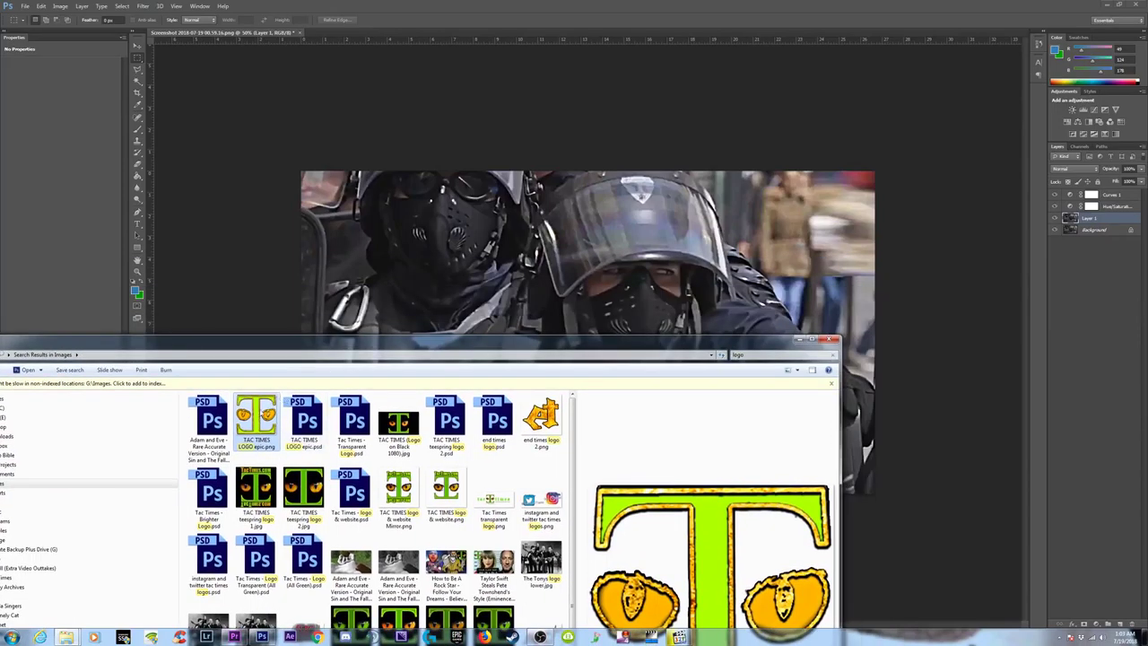
left_click_drag(287, 401, 583, 251)
left_click_drag(563, 360, 751, 293)
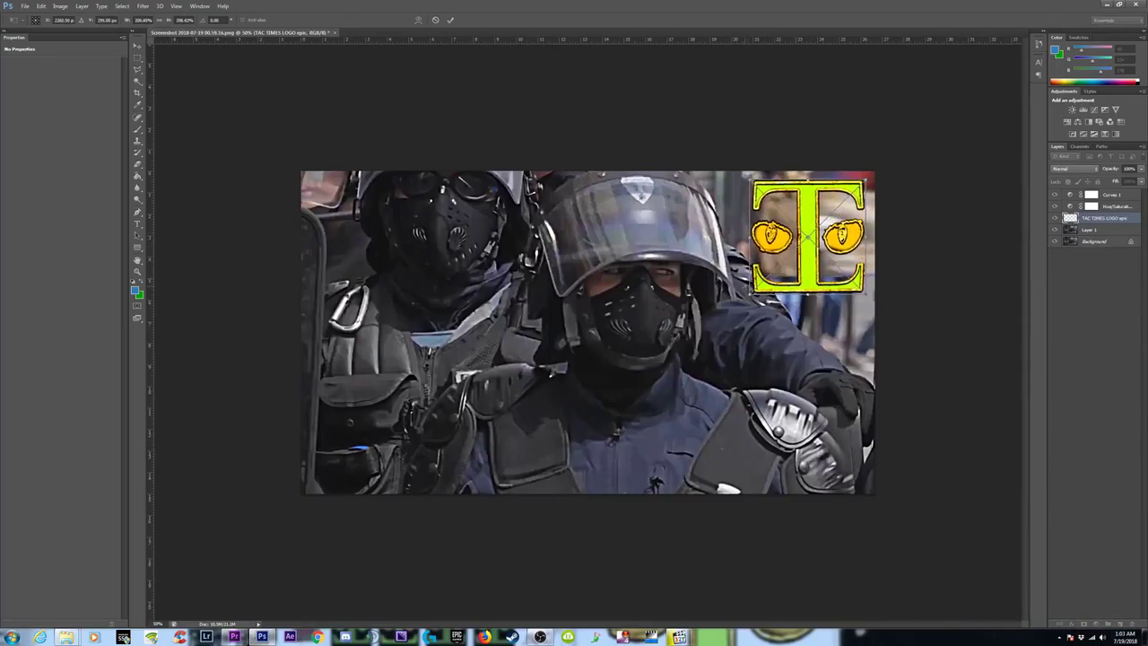
left_click_drag(810, 257, 819, 249)
left_click_drag(814, 253, 815, 253)
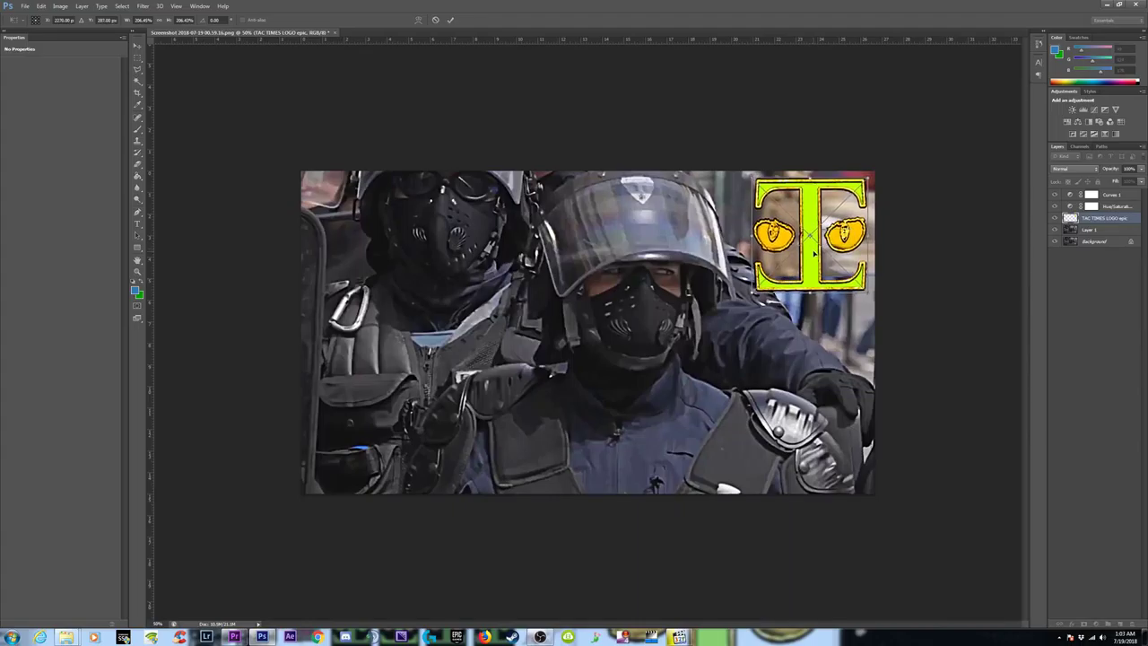
key("Return")
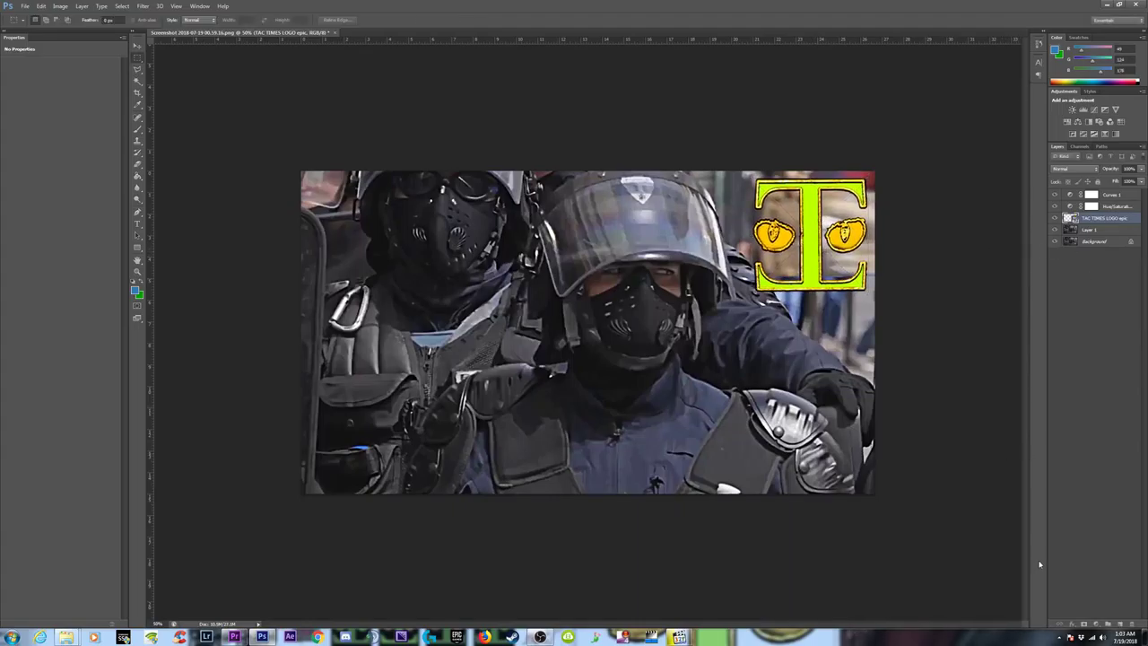
Step: Add a Drop Shadow to the logo layer with higher opacity and size, and adjusted angle and distance
left_click(1074, 624)
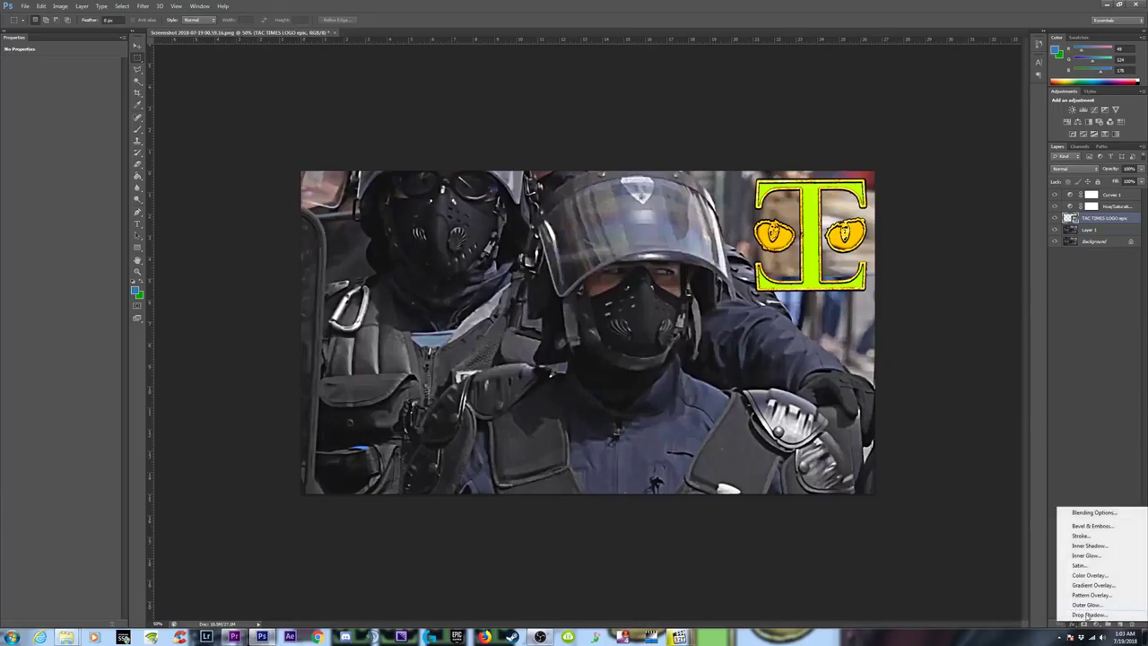
left_click(1089, 615)
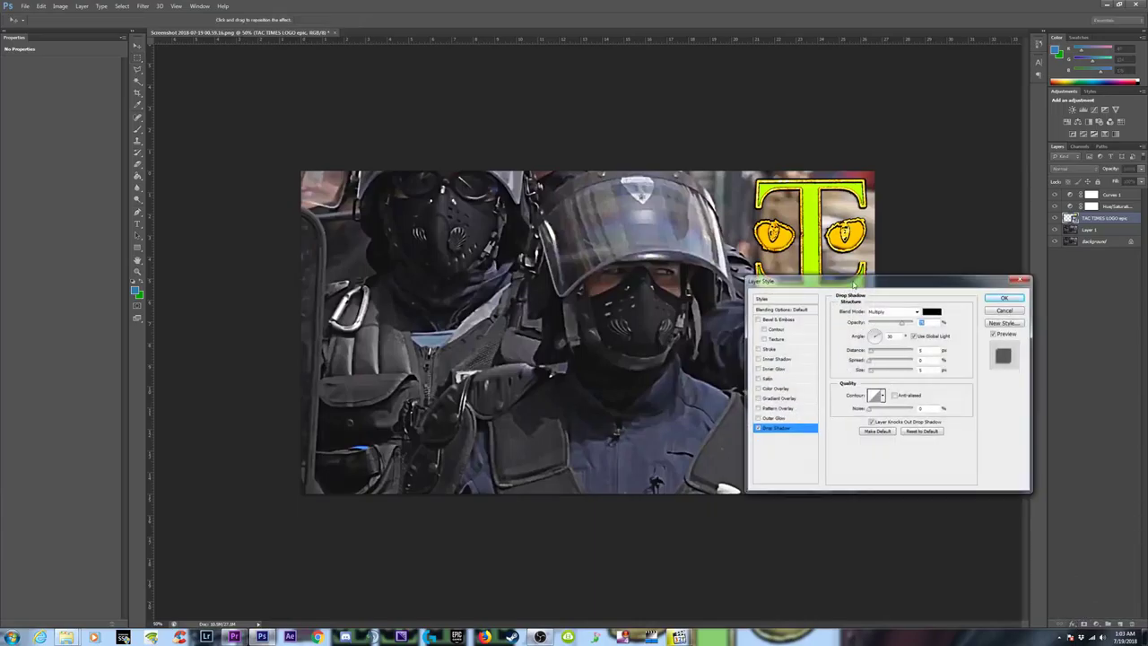
left_click_drag(854, 283, 285, 303)
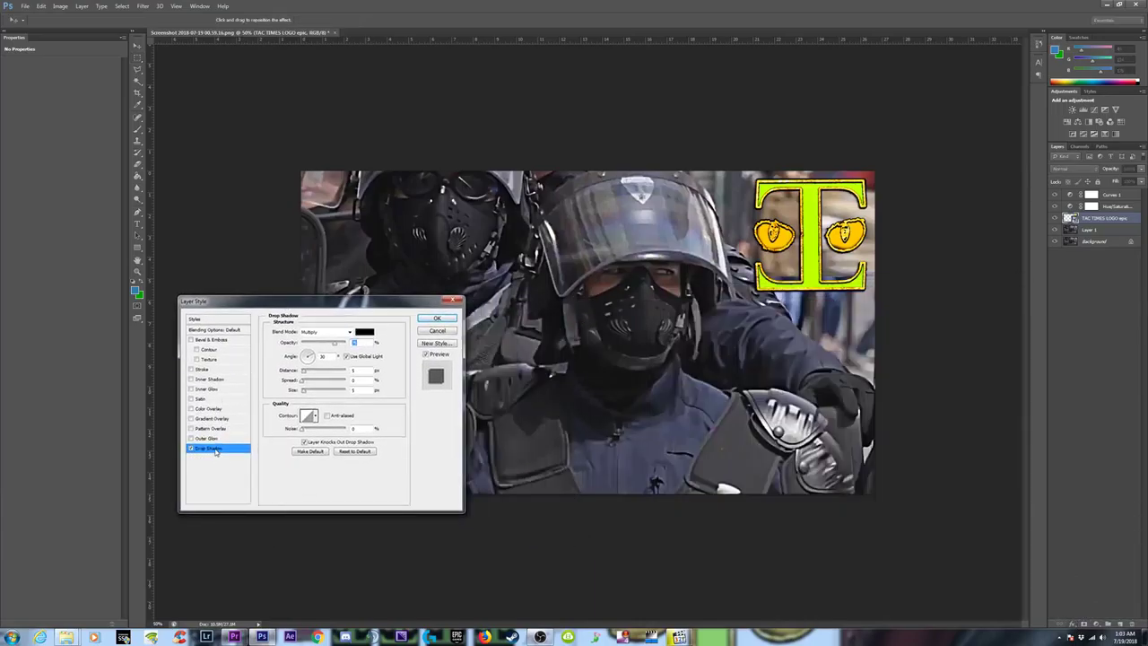
left_click_drag(303, 392, 321, 394)
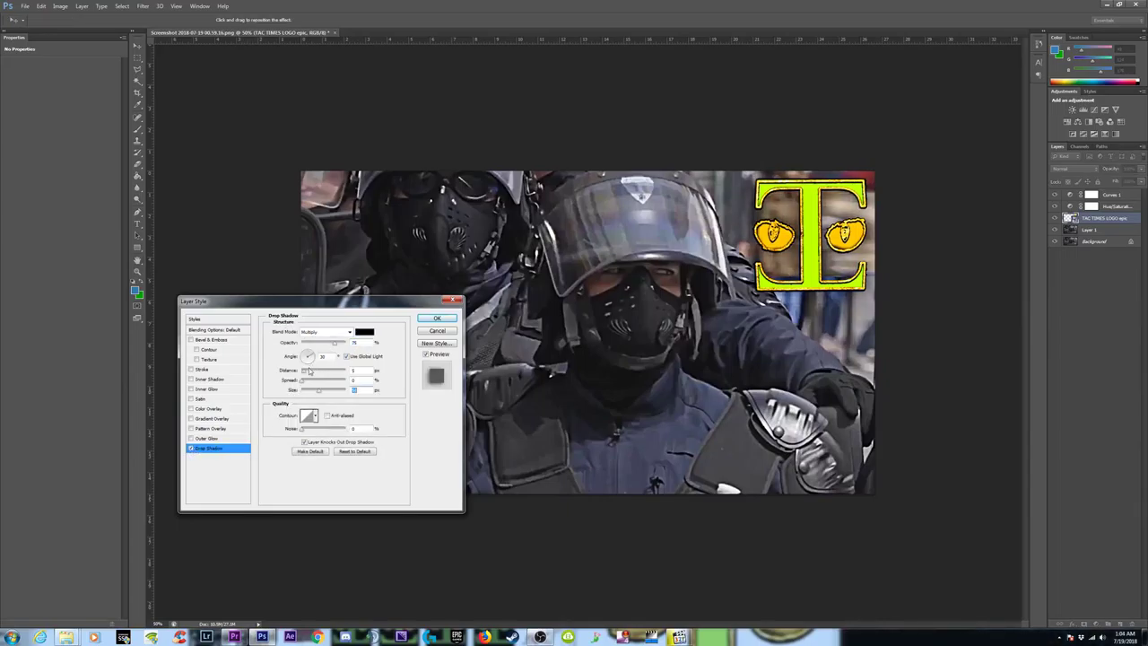
left_click_drag(336, 355, 346, 354)
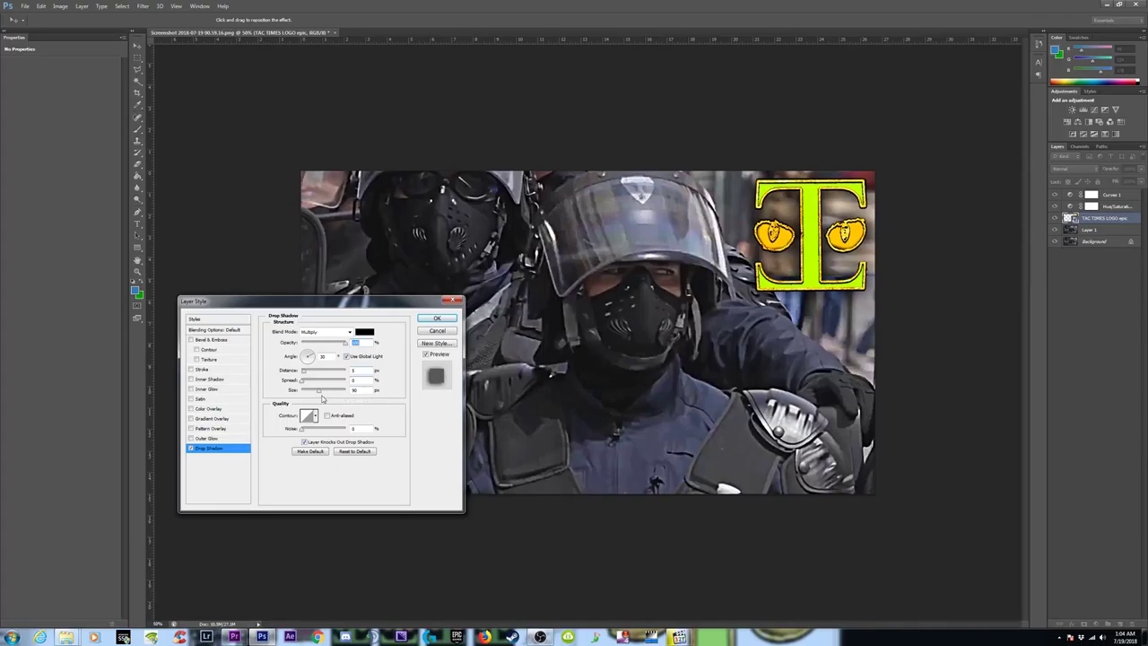
left_click(304, 384)
left_click_drag(305, 372, 337, 382)
left_click_drag(771, 292, 831, 241)
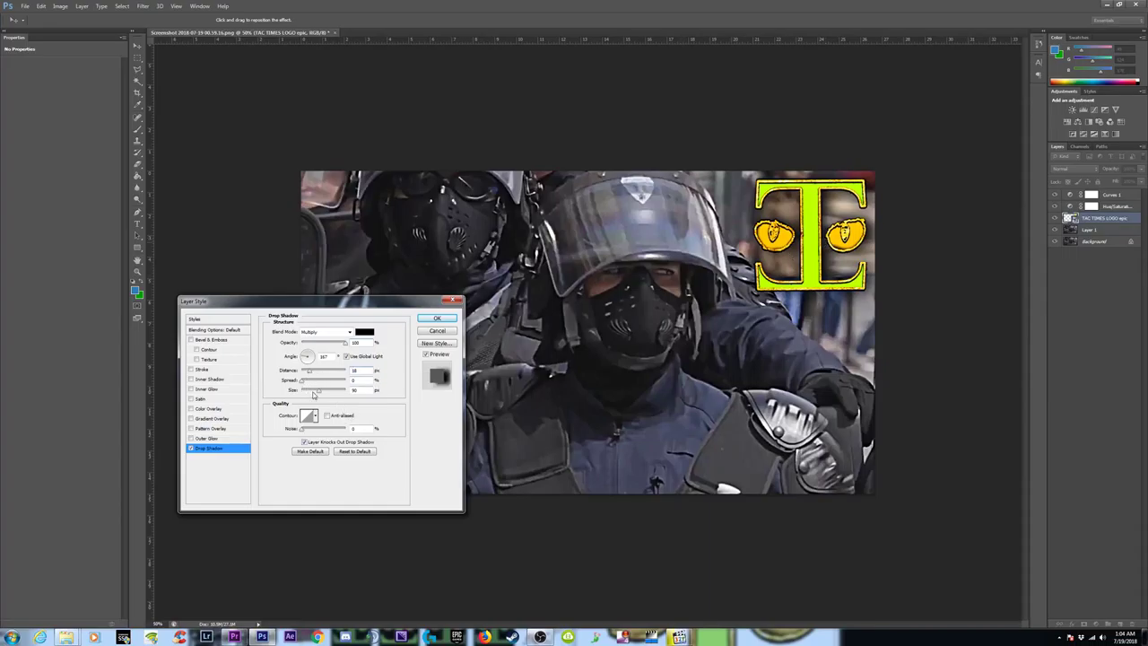
mouse_move(320, 393)
left_mouse_down()
mouse_move(363, 396)
mouse_move(303, 383)
left_mouse_up()
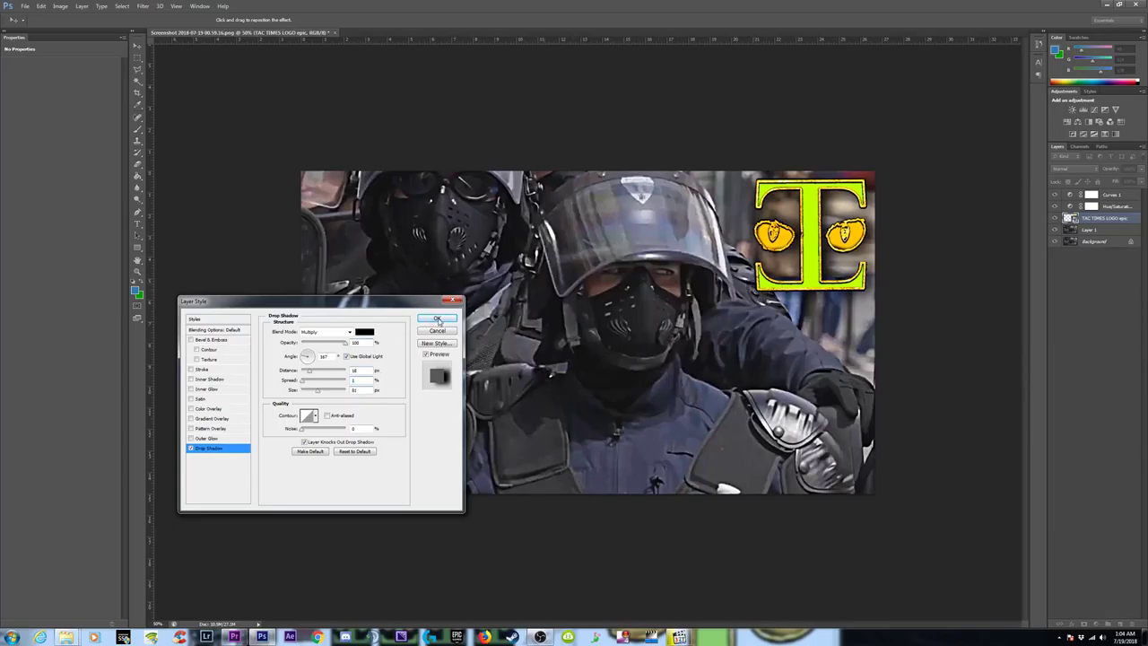
left_click(437, 320)
Step: Scale the TAC TIMES logo down slightly toward the top-right corner
key("ctrl+t")
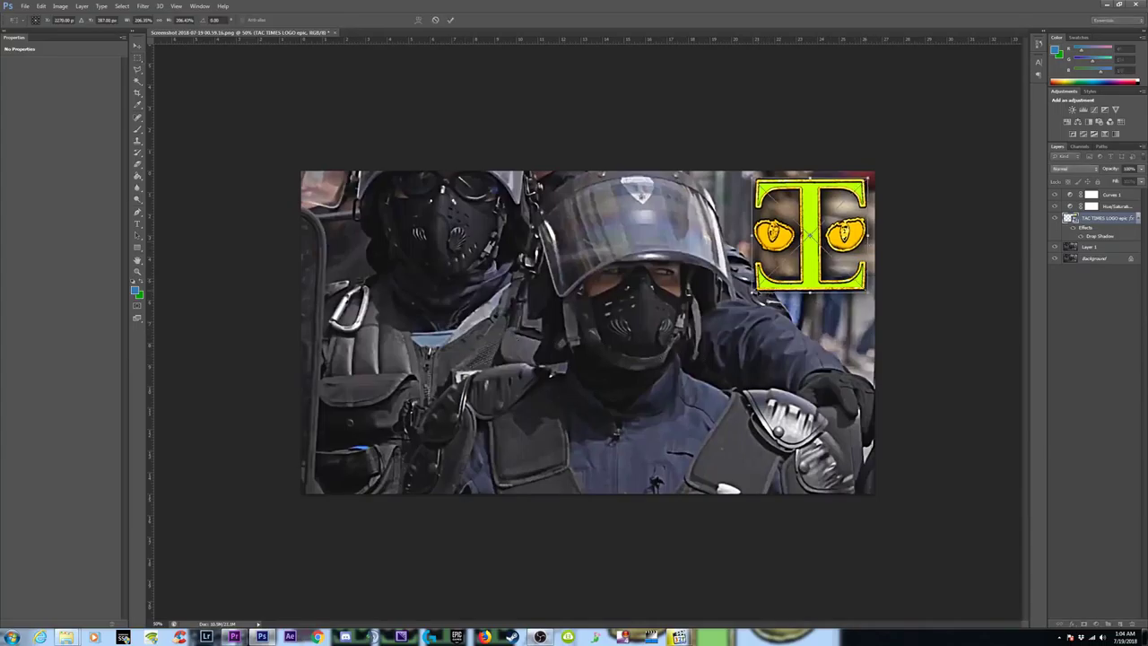
left_click_drag(755, 292, 760, 286)
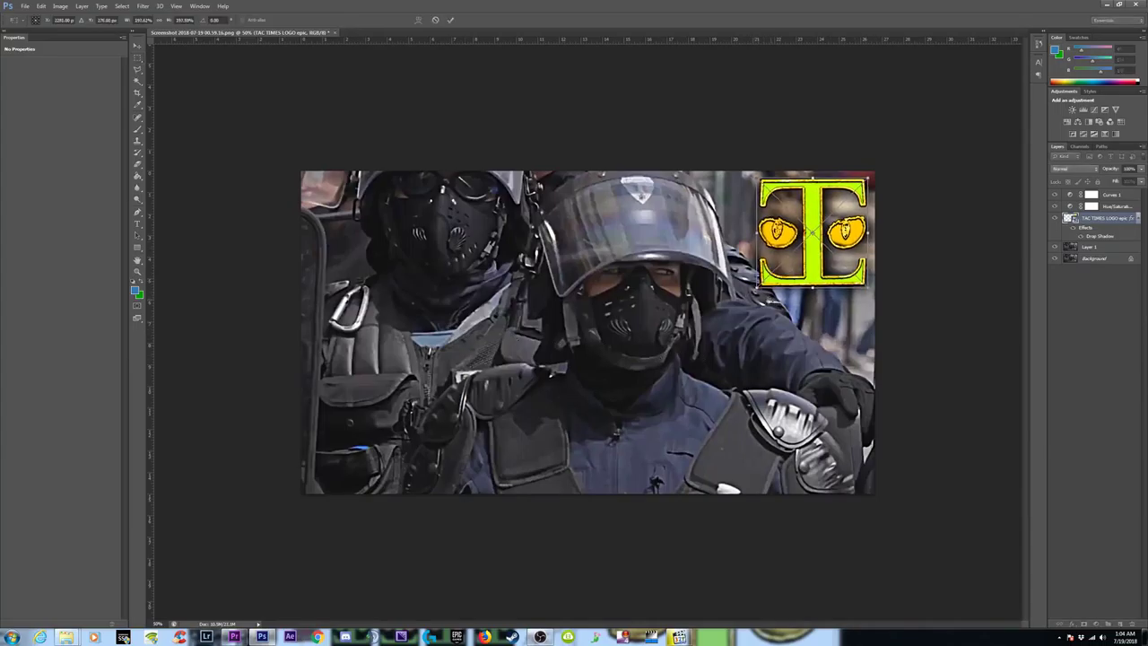
key("Return")
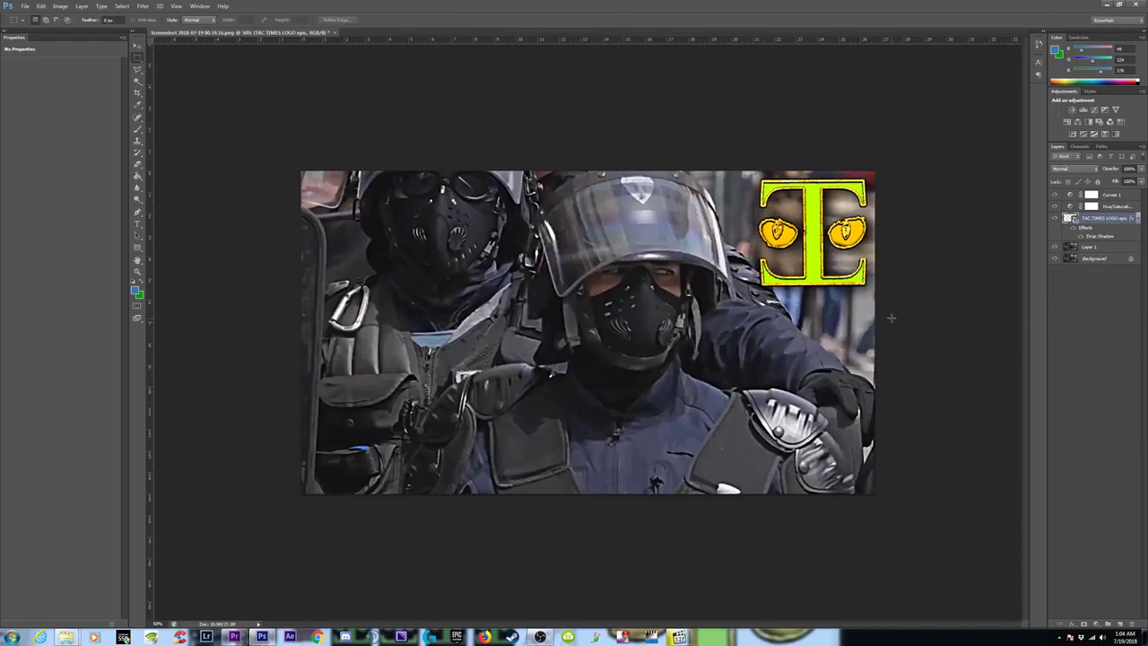
key("ctrl+minus")
key("ctrl+minus")
key("ctrl+minus")
key("ctrl+minus")
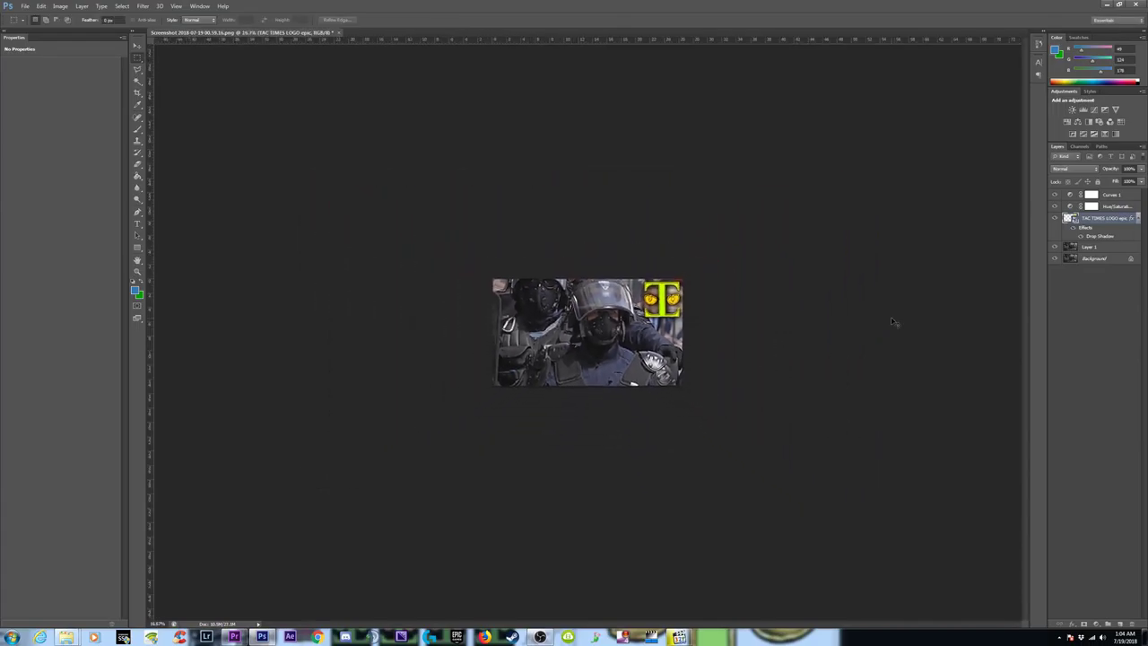
key("ctrl+plus")
key("ctrl+plus")
key("ctrl+plus")
key("ctrl+plus")
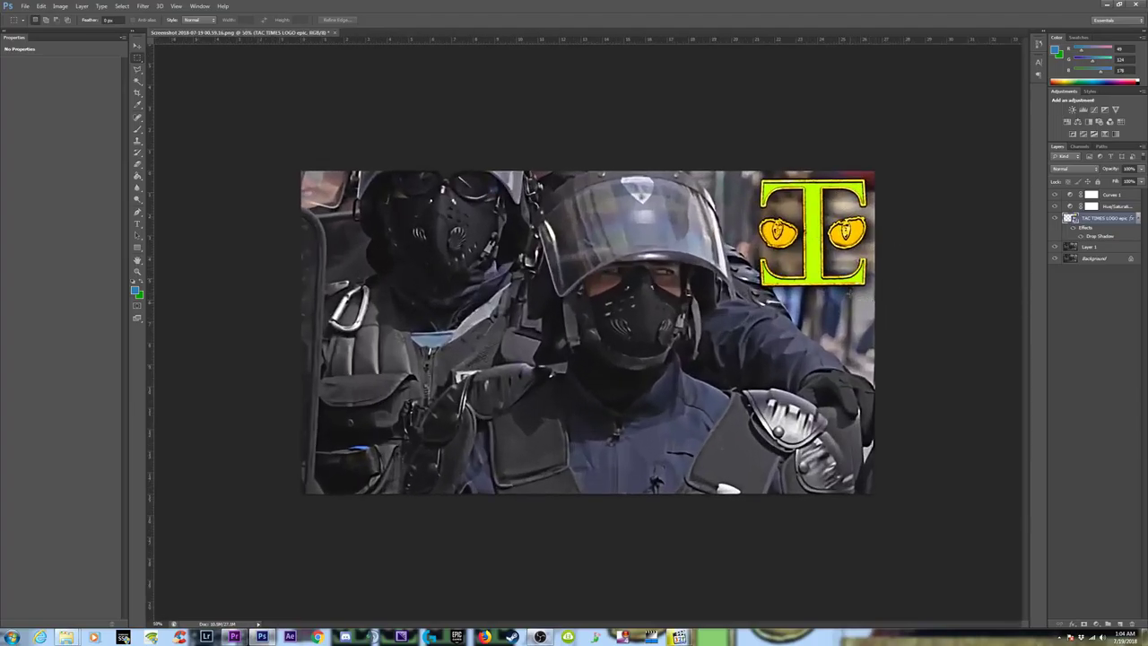
Step: Select the photo layer Layer 1 and switch to the Blur tool
left_click(1089, 248)
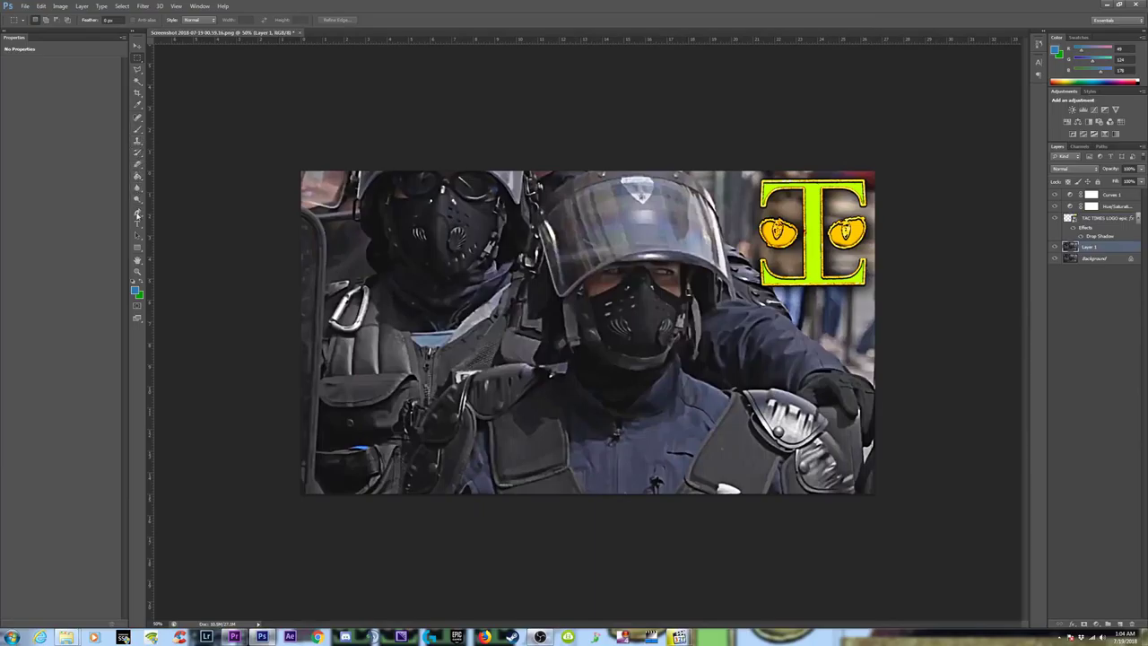
left_click(139, 188)
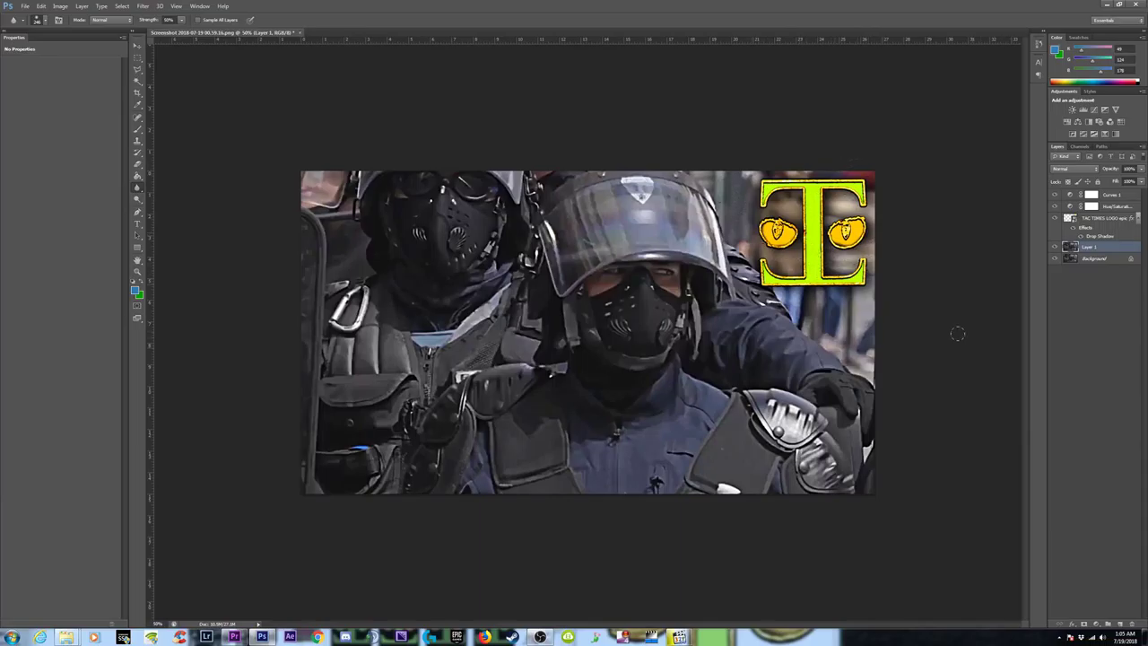
key("ctrl+minus")
key("a")
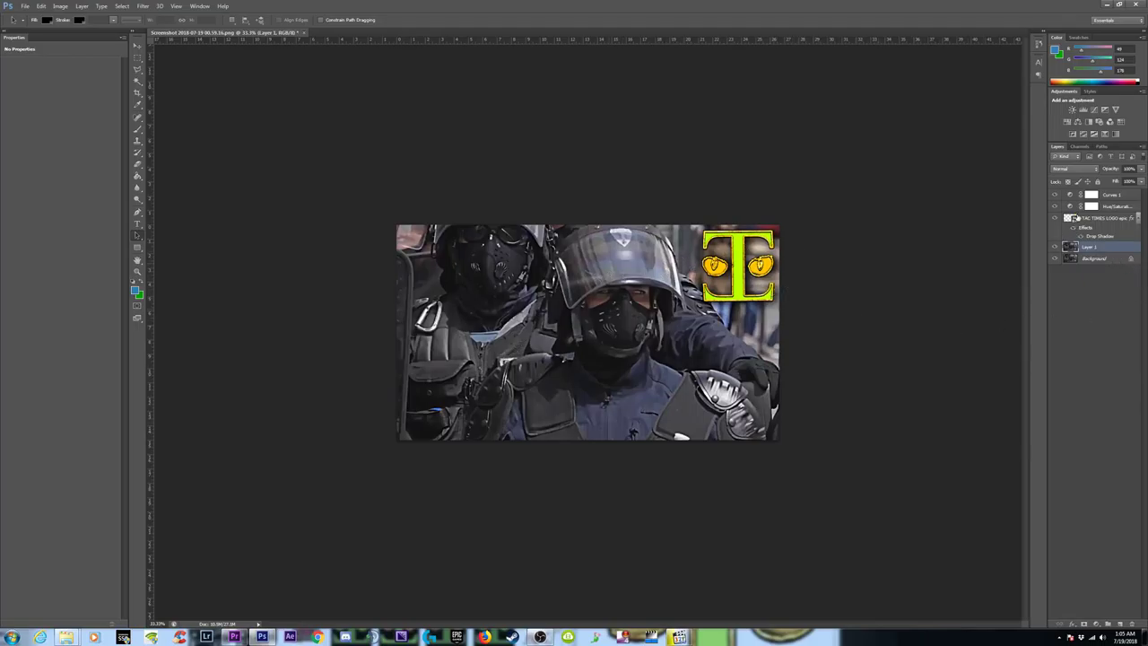
Step: Try the logo in other positions, return it to the top-right corner, then open Chrome
left_click(1102, 219)
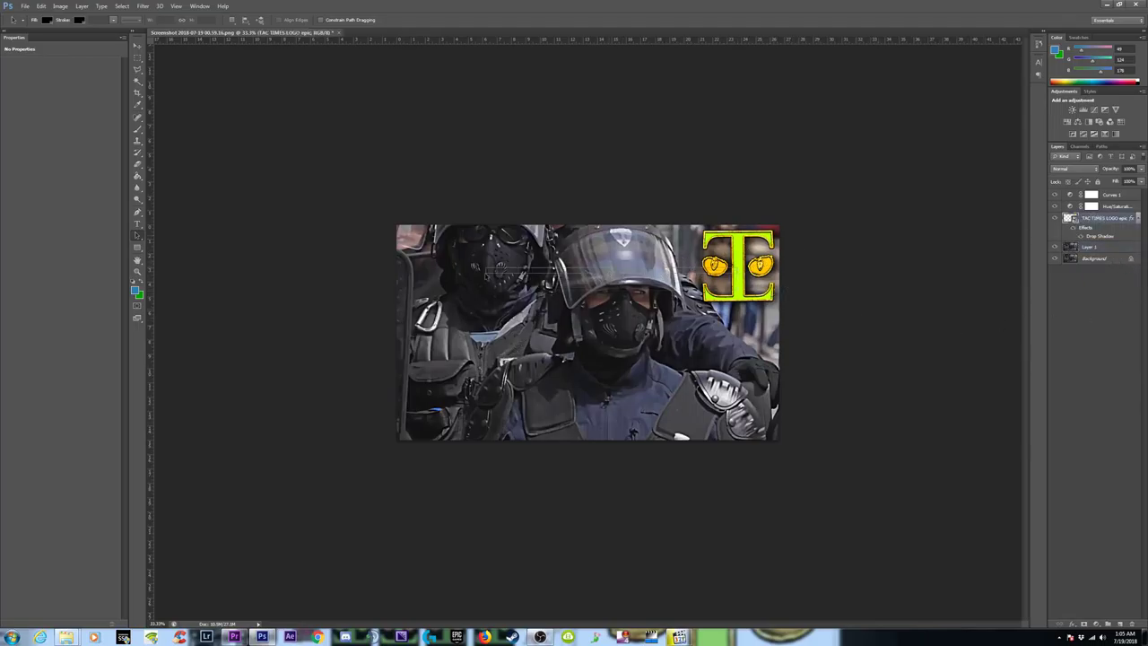
left_click(137, 45)
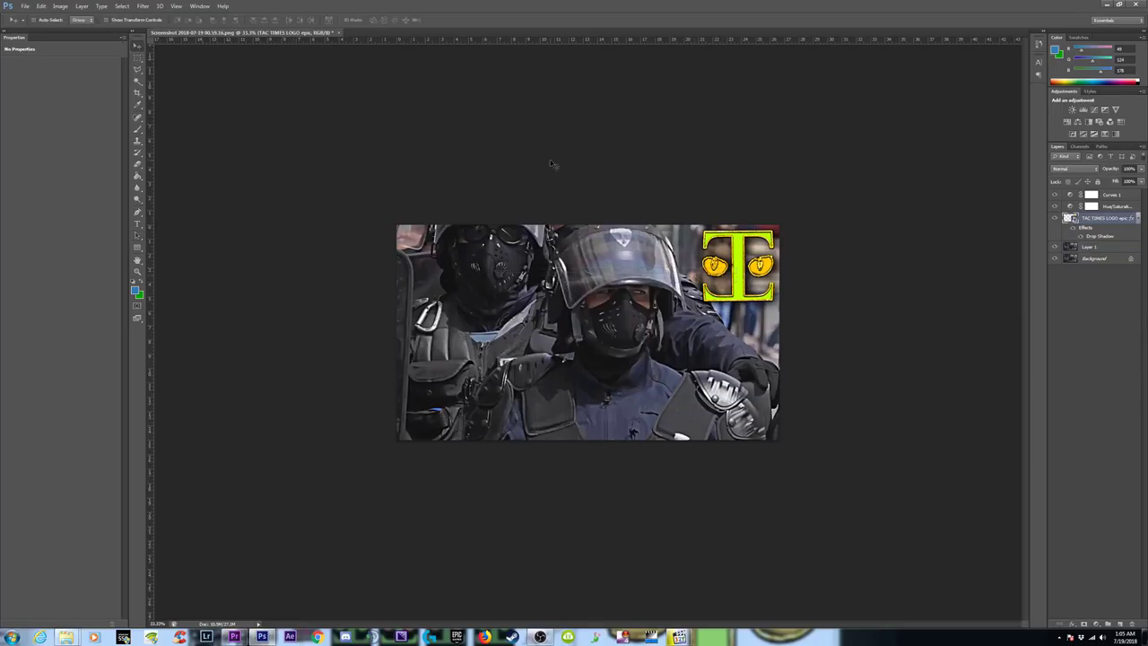
left_click_drag(737, 264, 740, 394)
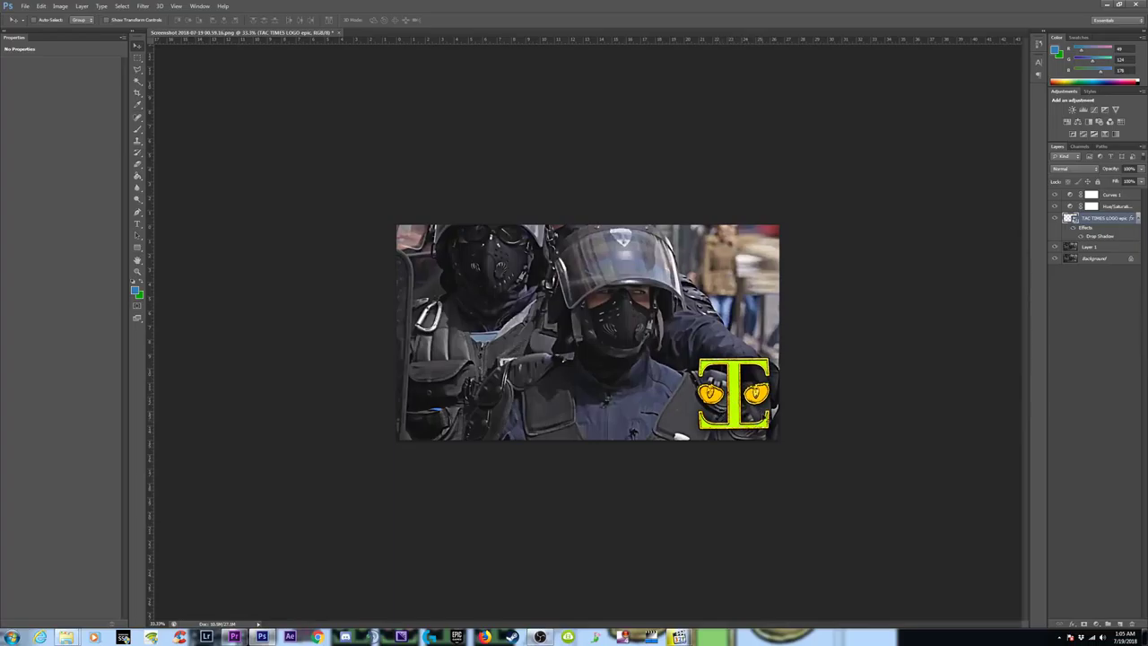
key("ctrl+z")
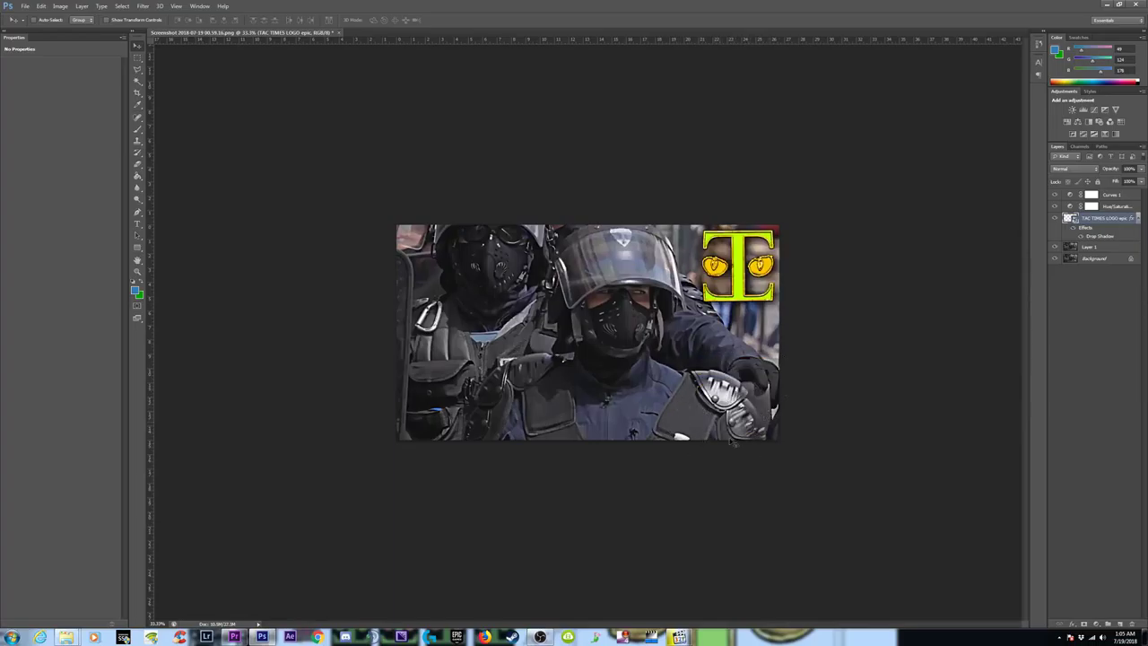
left_click_drag(739, 267, 446, 397)
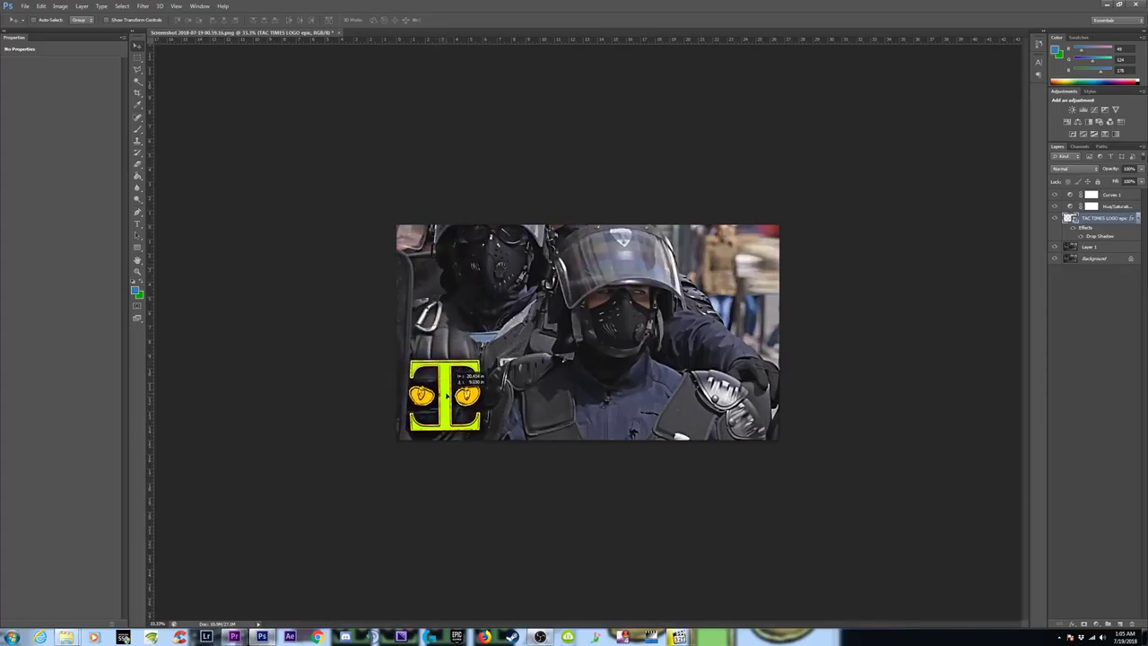
left_click_drag(446, 397, 742, 266)
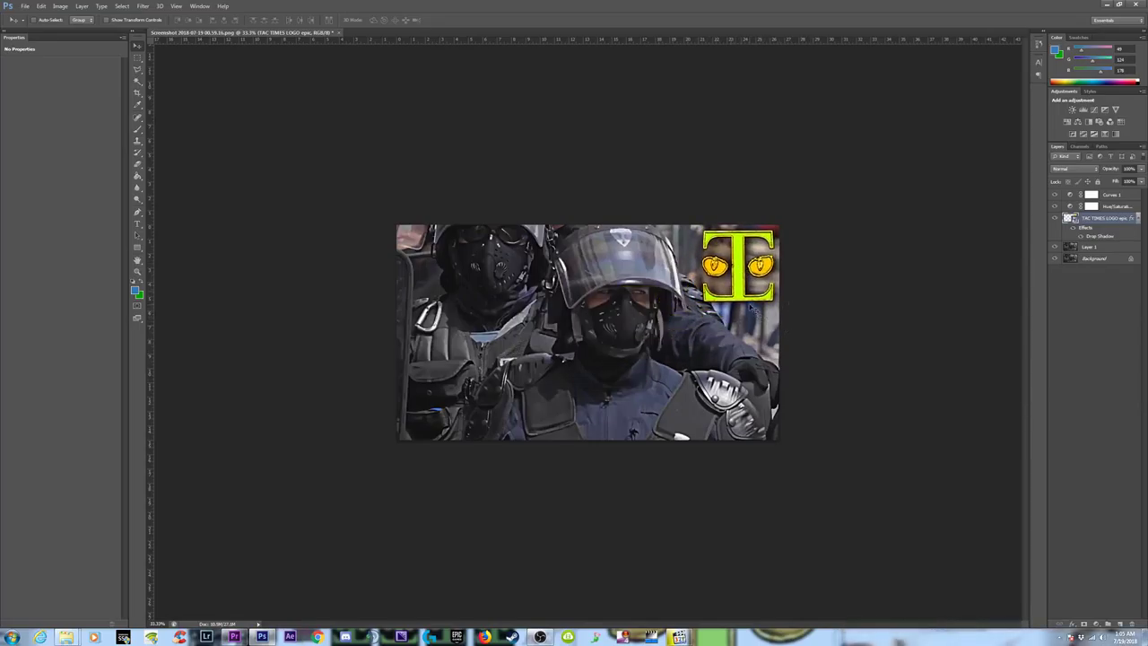
left_click_drag(751, 300, 753, 301)
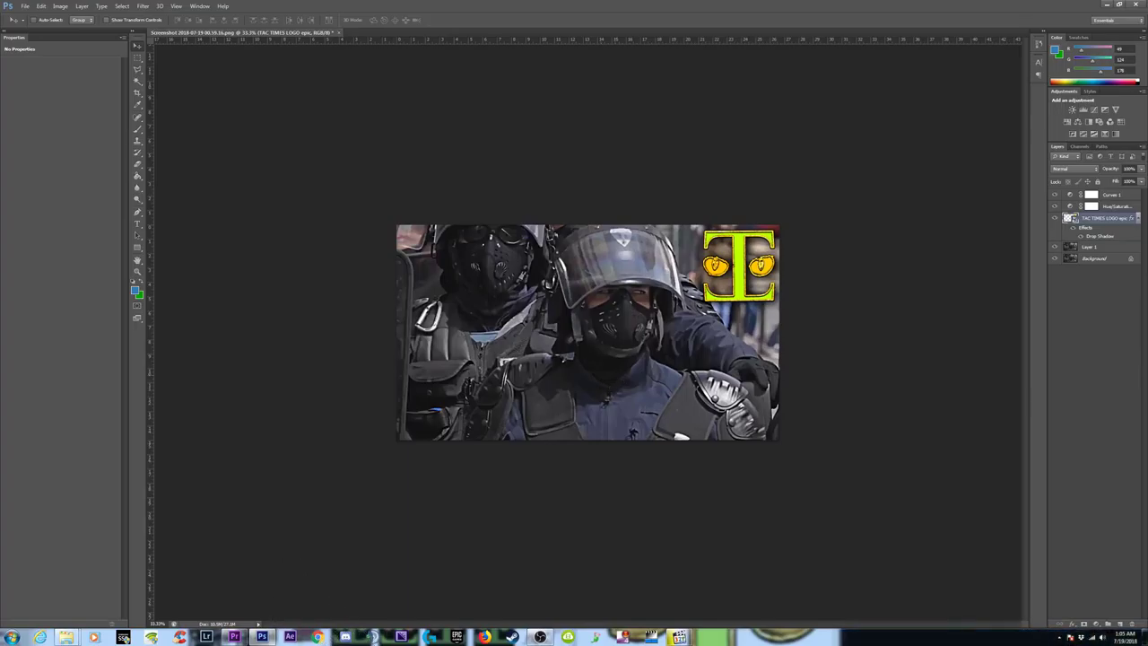
left_click(317, 637)
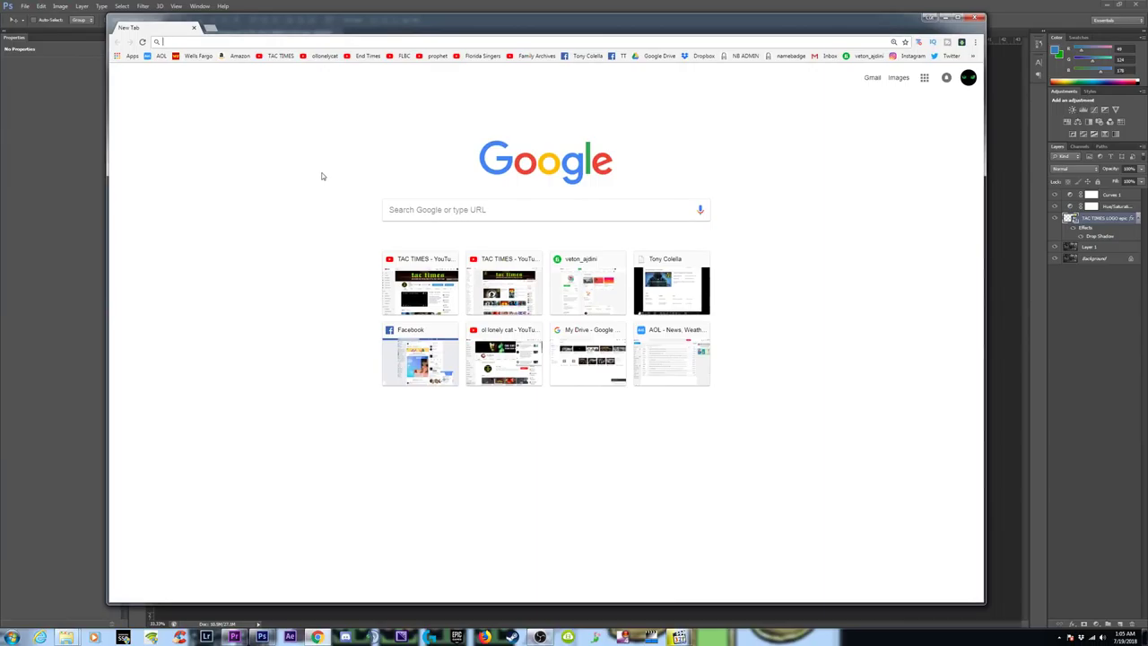
Step: Open the TAC TIMES uploads' Gender Equality and Mortality Rates video in a new tab, then return to Photoshop
left_click(280, 56)
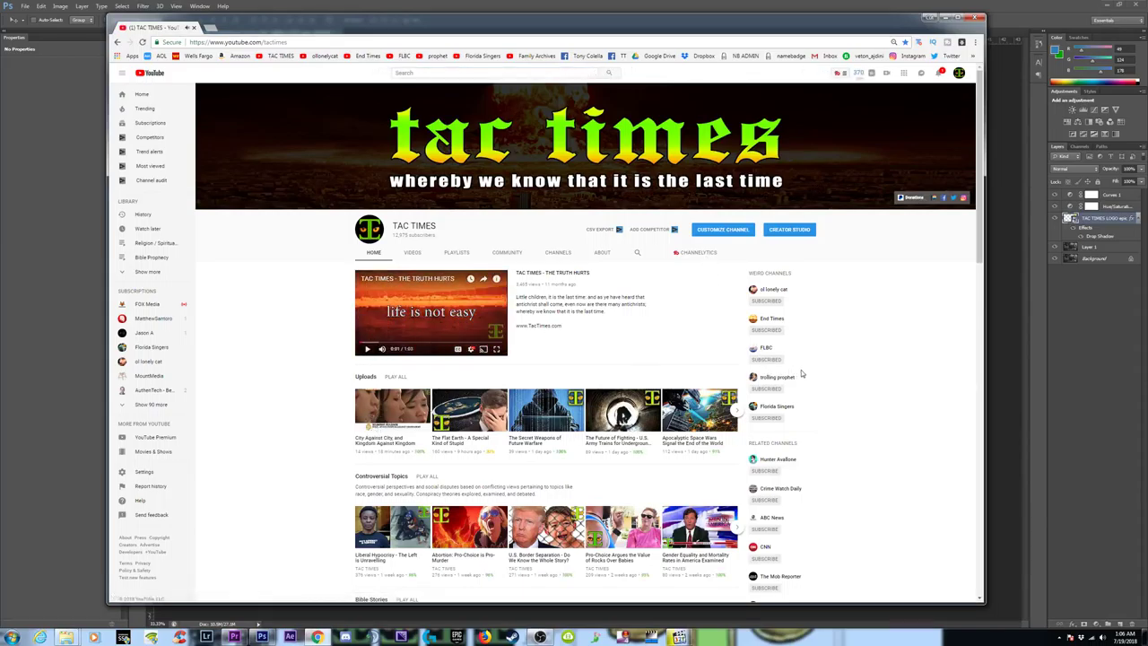
scroll(799, 371, "down", 2)
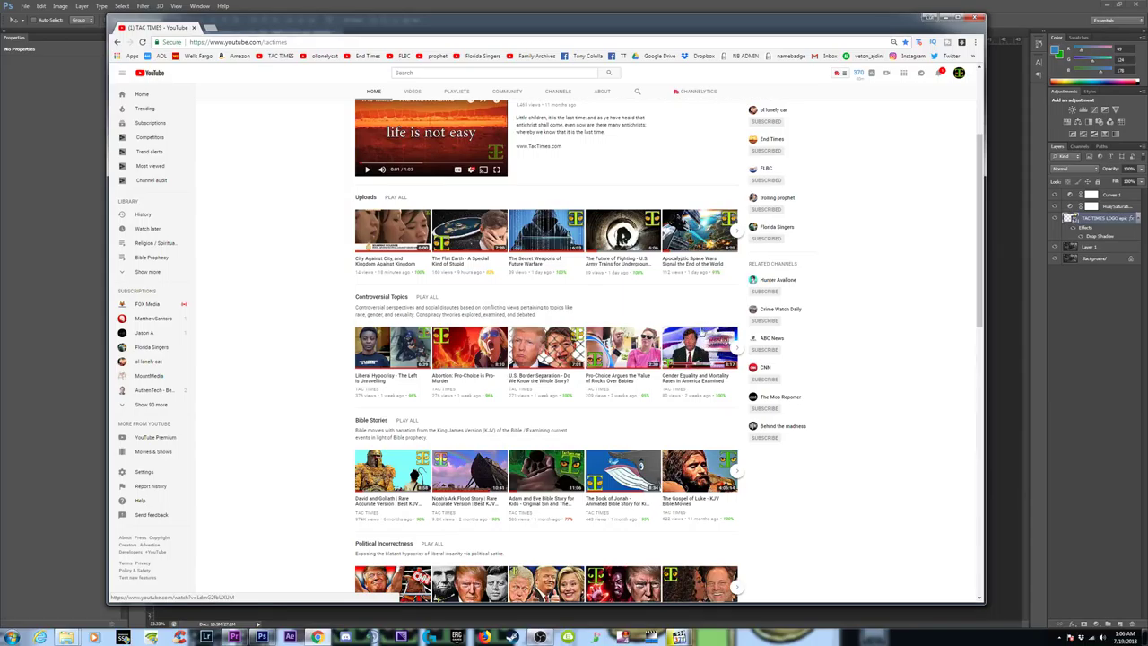
left_click(367, 197)
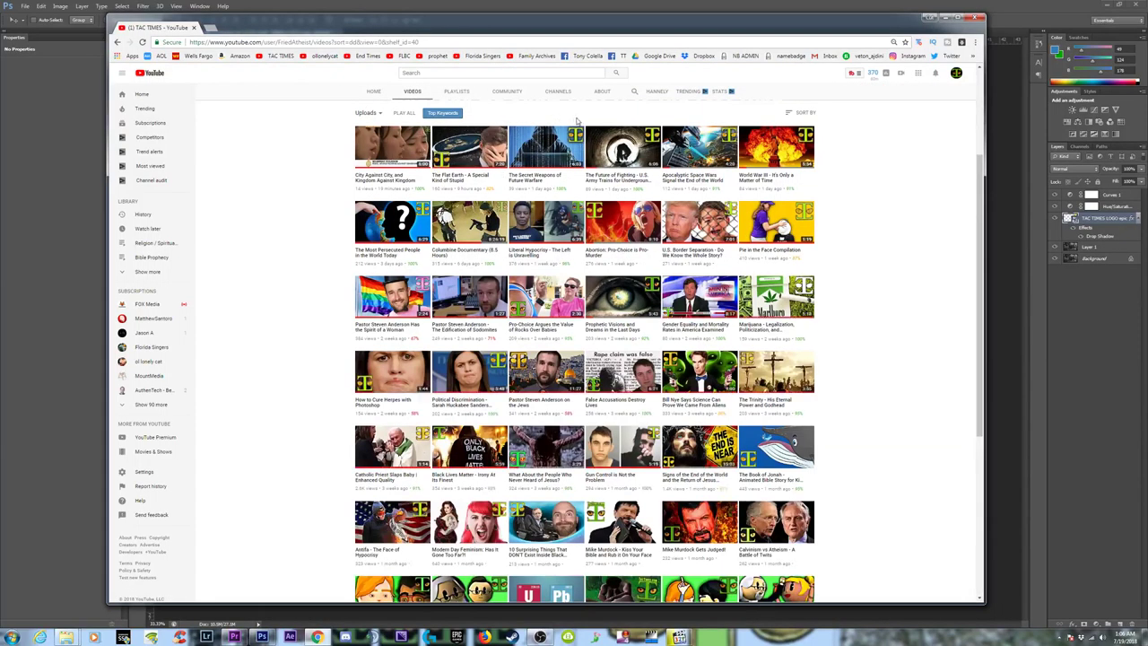
mouse_move(795, 190)
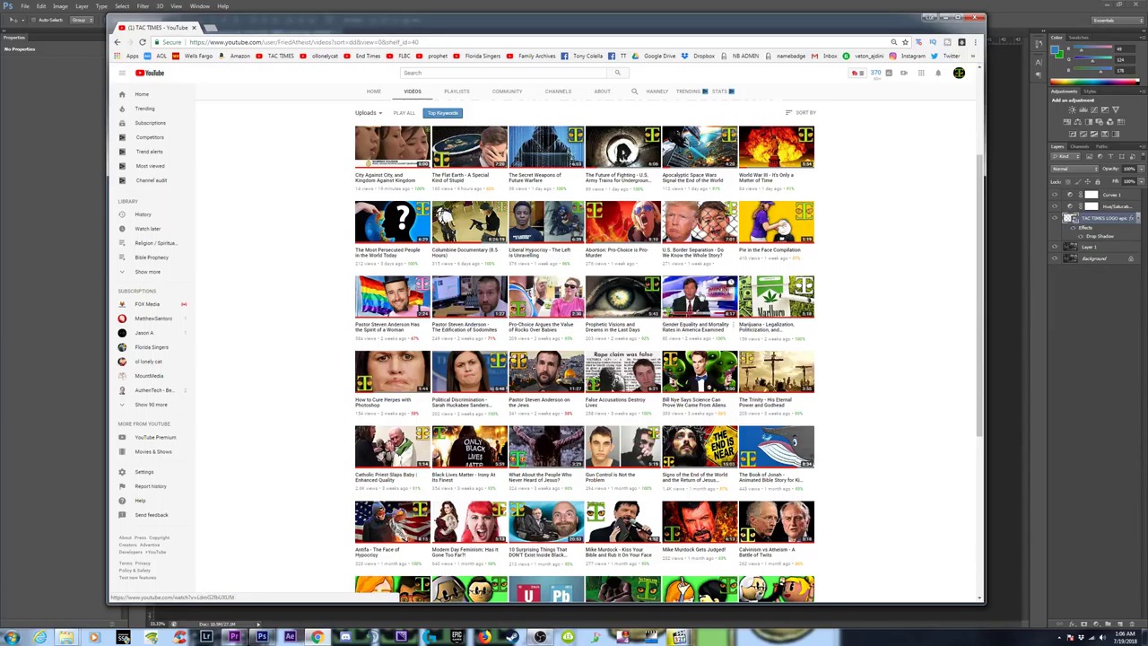
middle_click(691, 330)
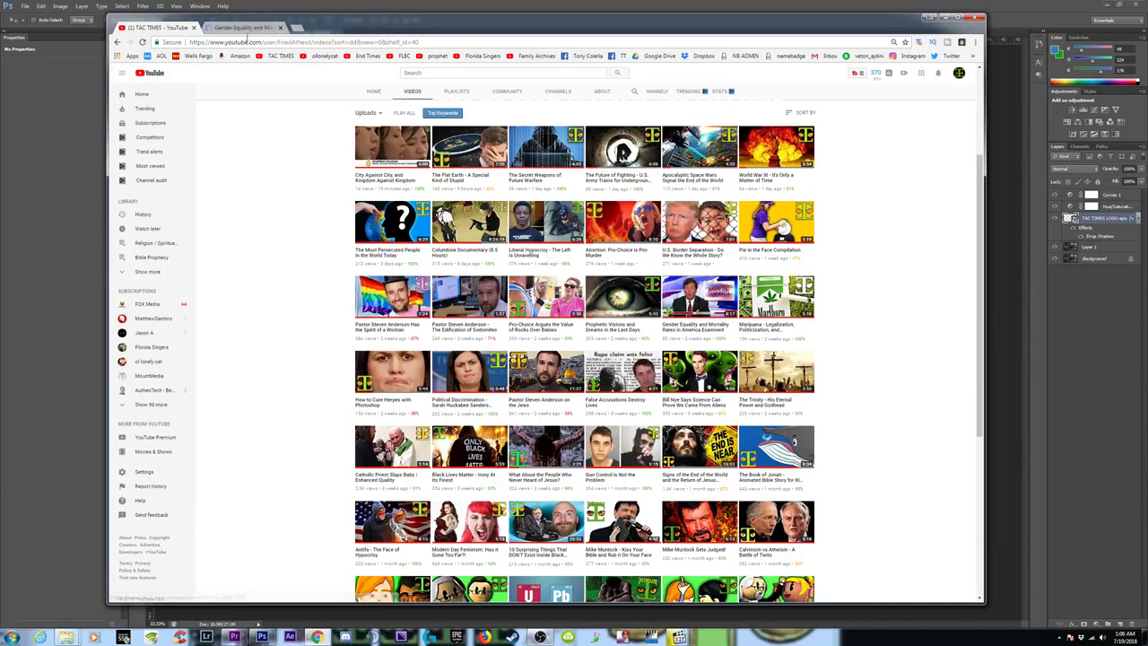
left_click(240, 27)
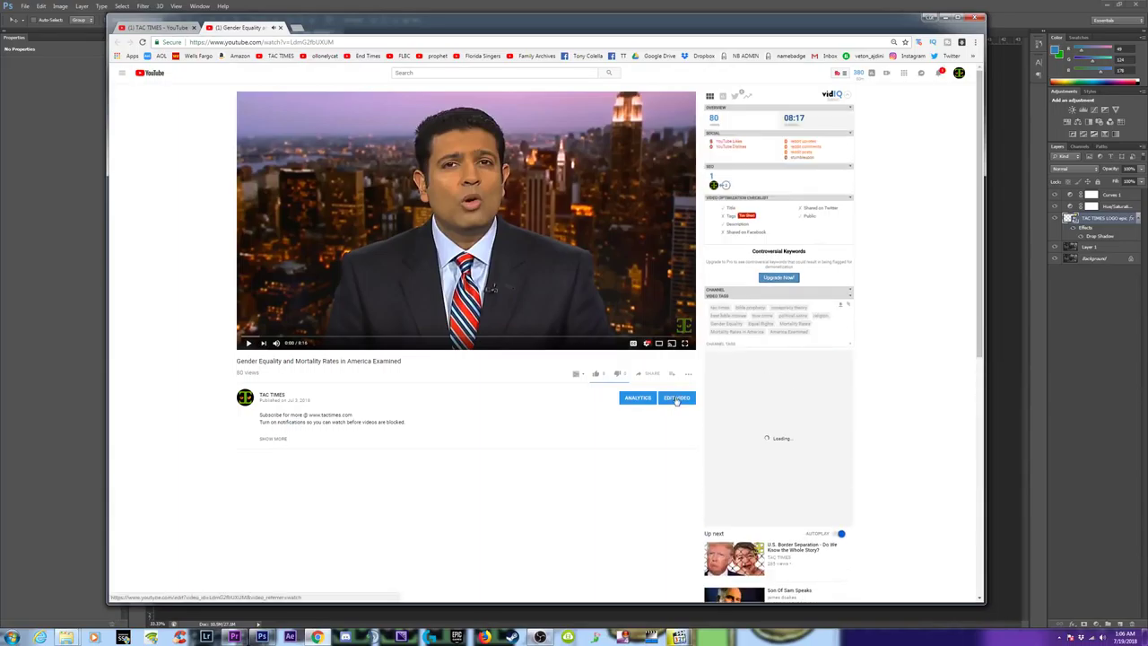
left_click(63, 7)
left_click(25, 6)
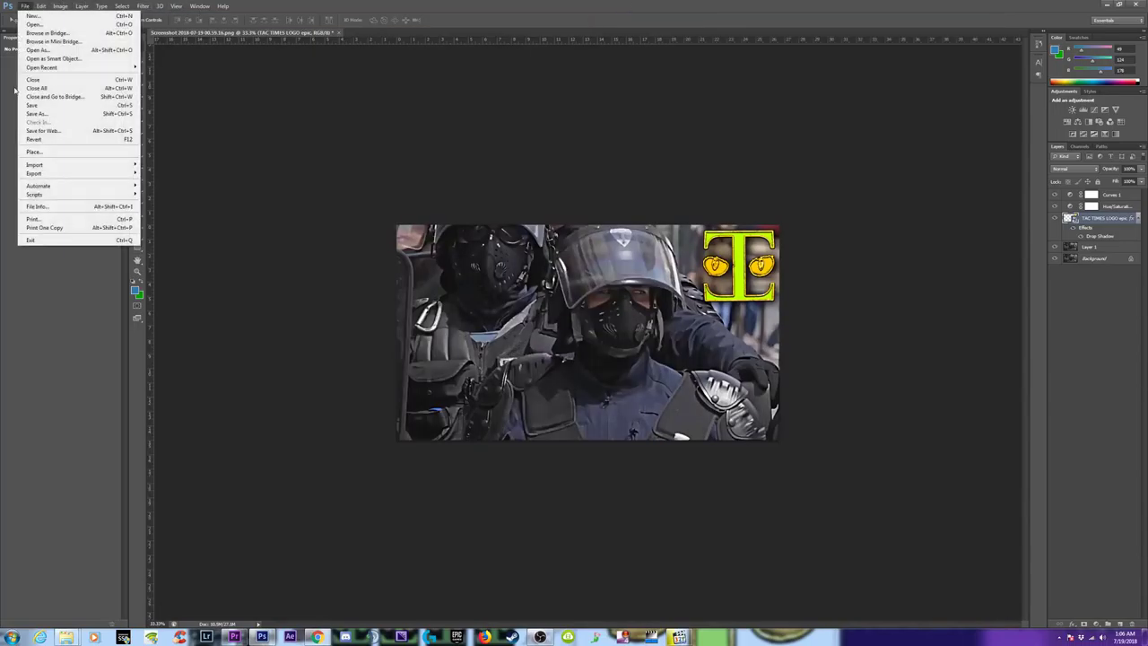
Step: Choose Save As for the thumbnail and close the Media Player Classic window
left_click(36, 114)
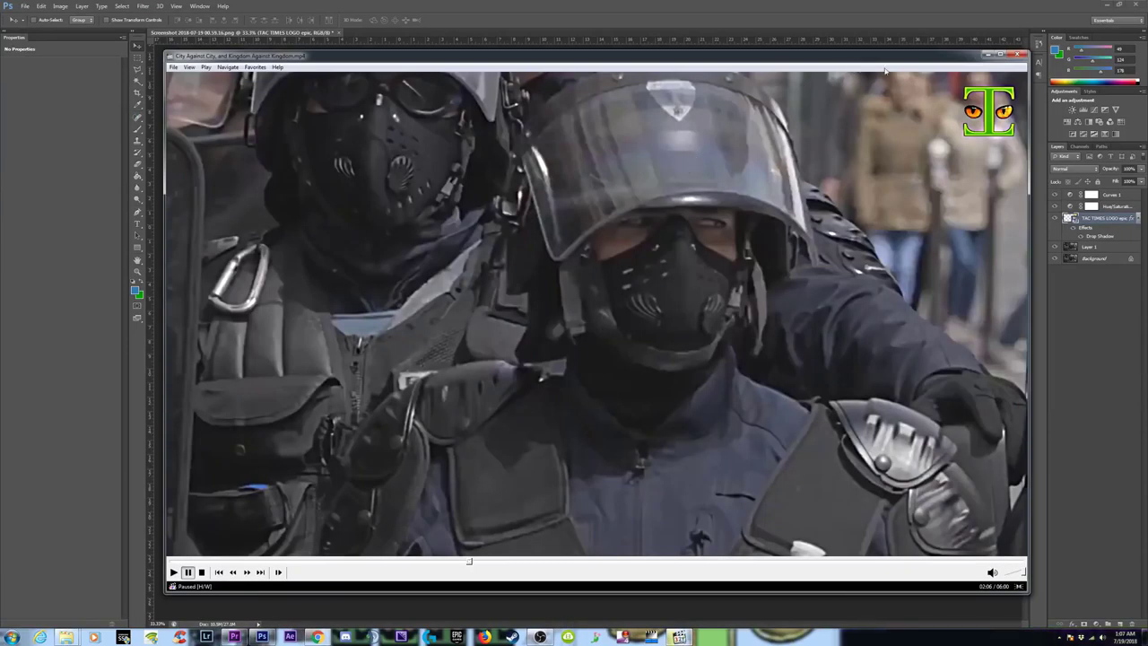
left_click(1019, 55)
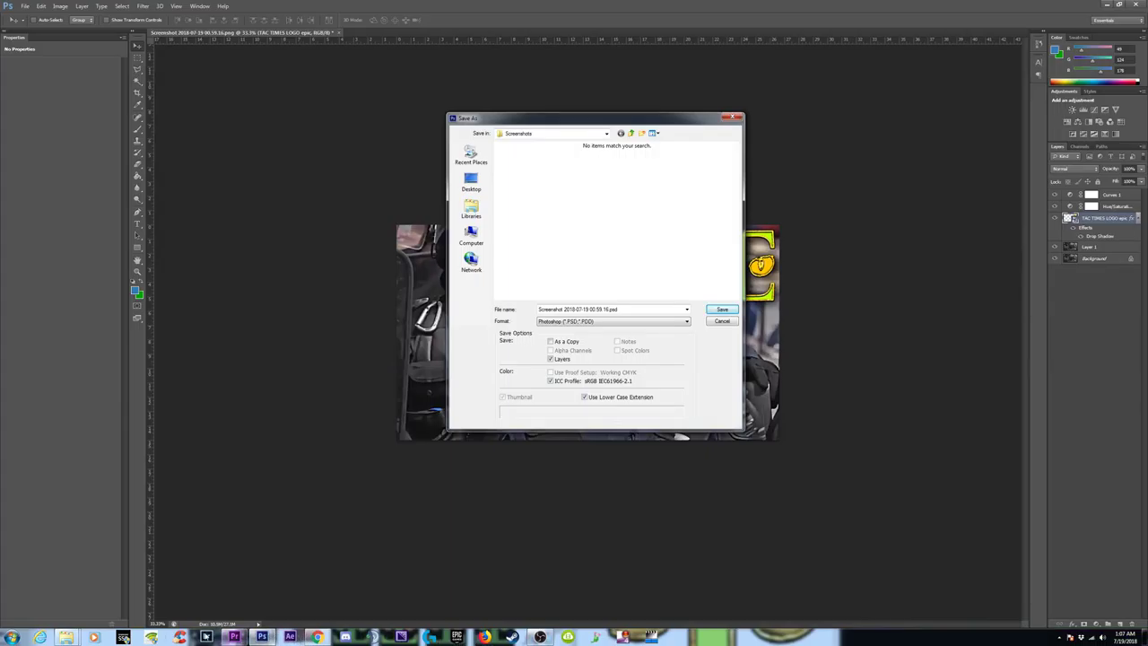
Step: Copy the name of the City Against City, and Kingdom Against Kingdom file from the Video folder
mouse_move(65, 636)
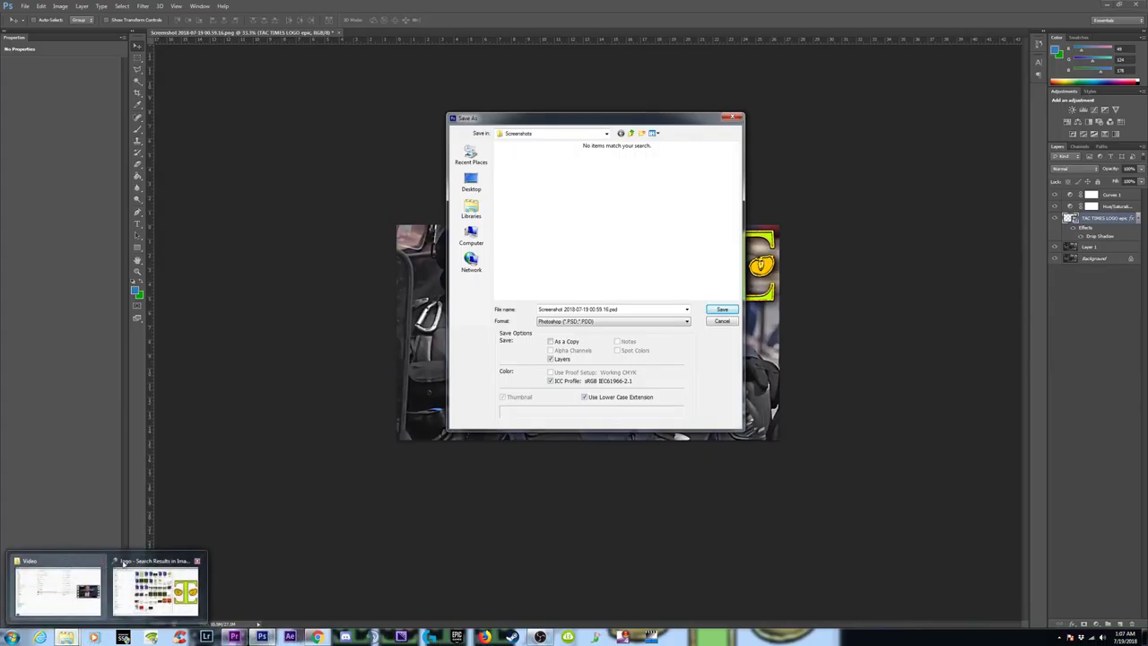
left_click(154, 588)
left_click_drag(163, 334, 330, 71)
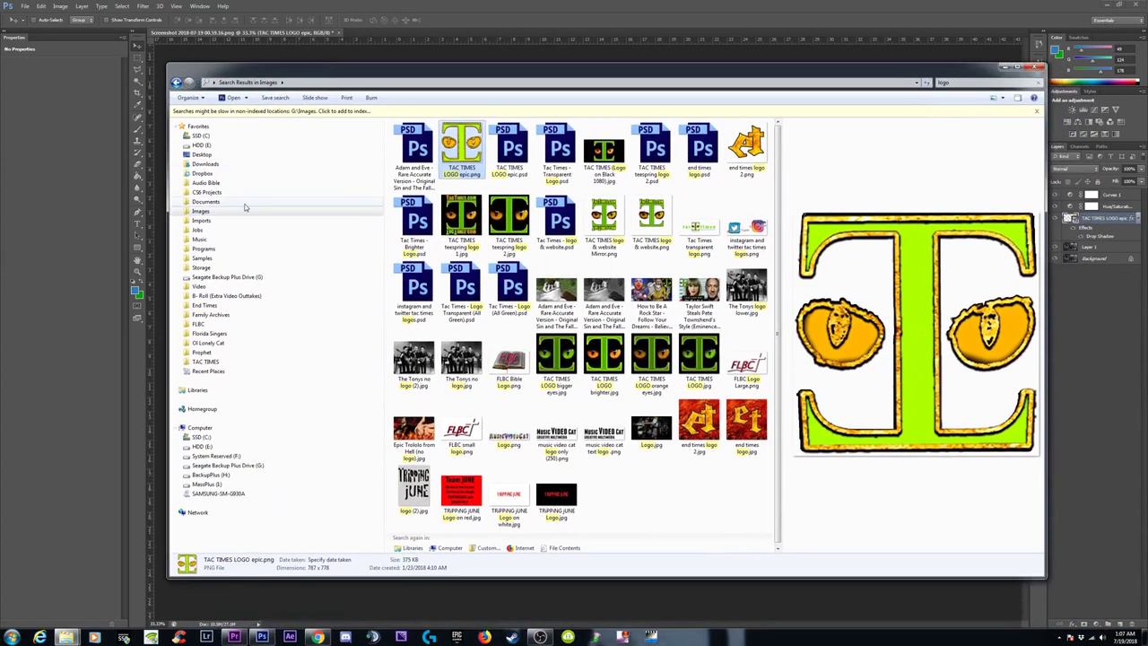
left_click(199, 286)
left_click(461, 330)
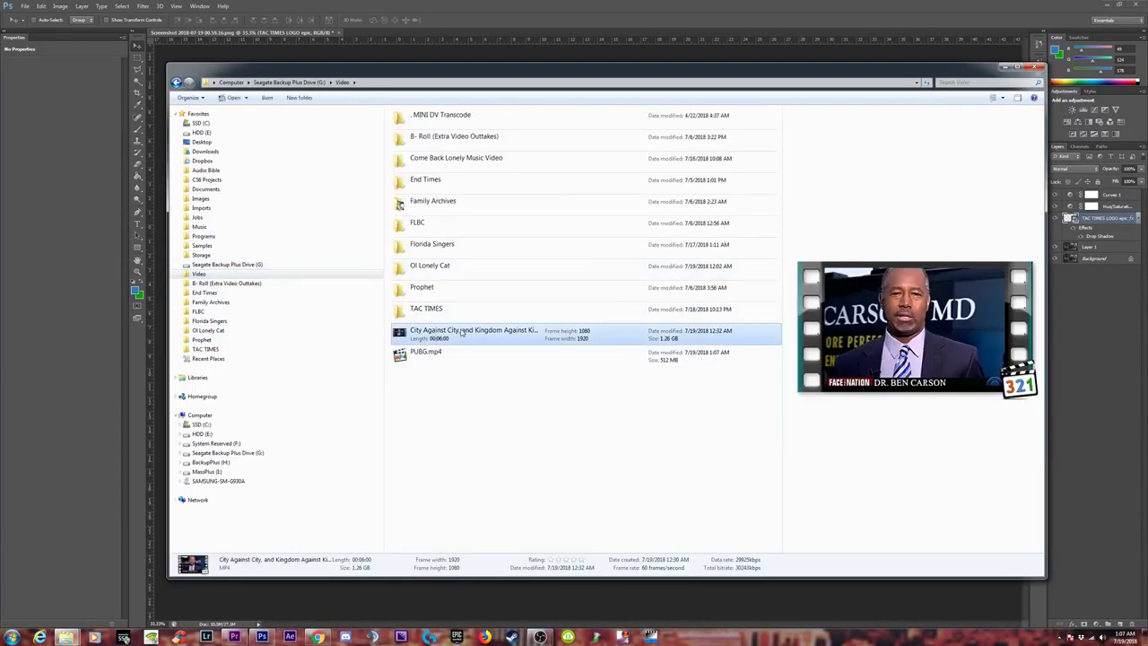
left_click(461, 331)
key("ctrl+c")
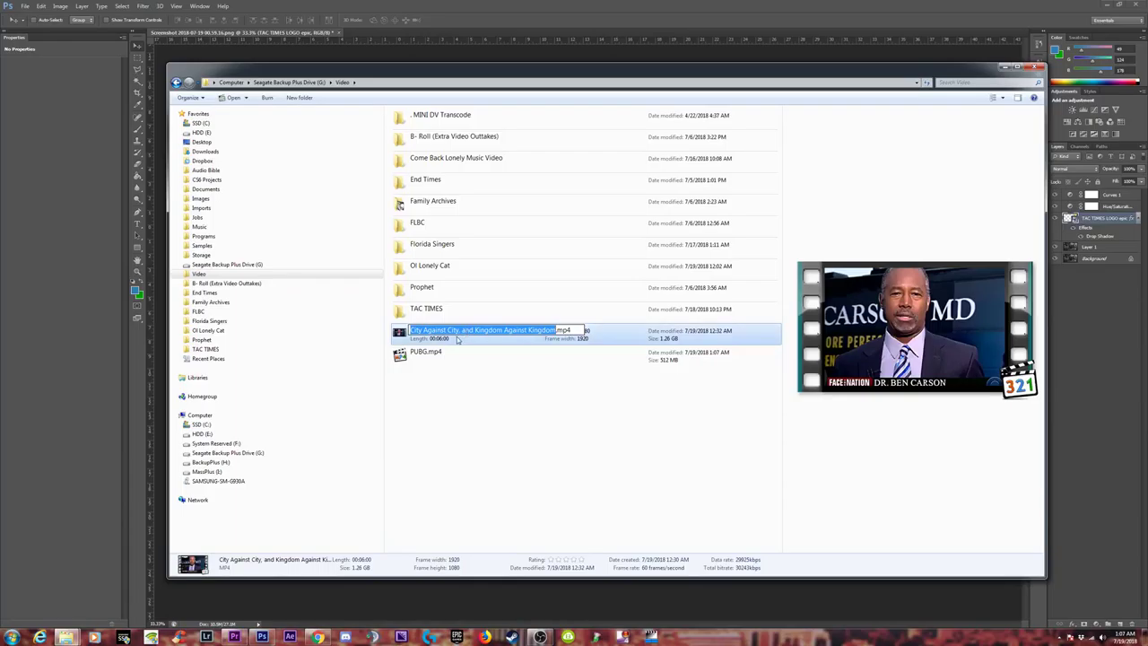
key("Escape")
left_click(577, 3)
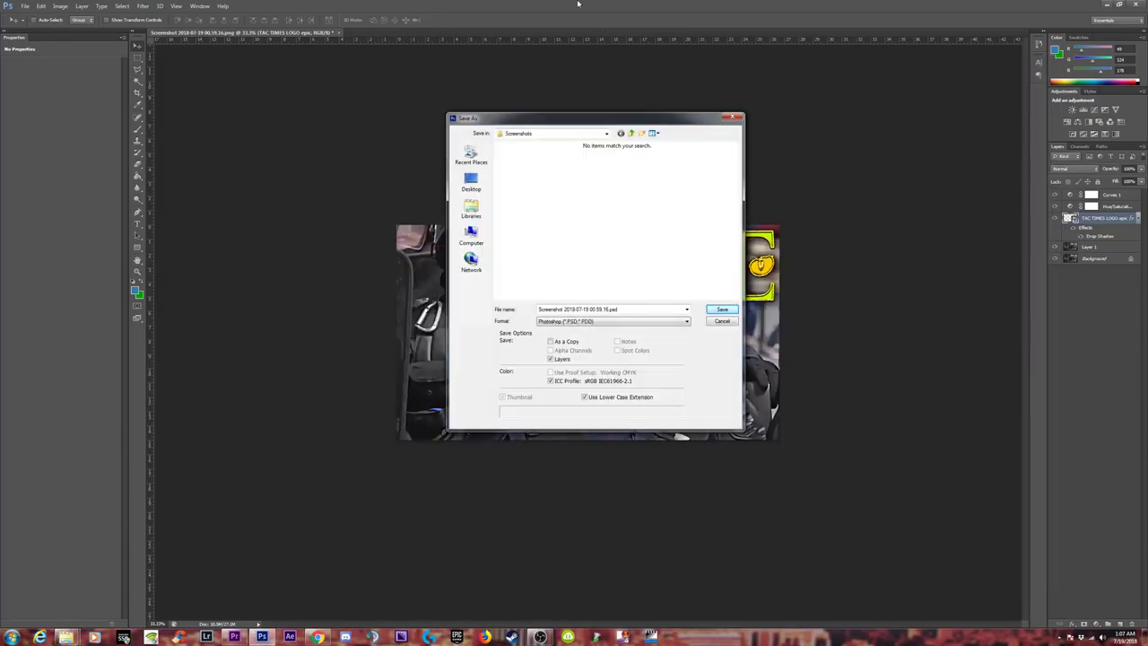
Step: Save to the Desktop as 'City Against City, and Kingdom Against Kingdom.psd', accepting Maximize Compatibility
left_click(610, 310)
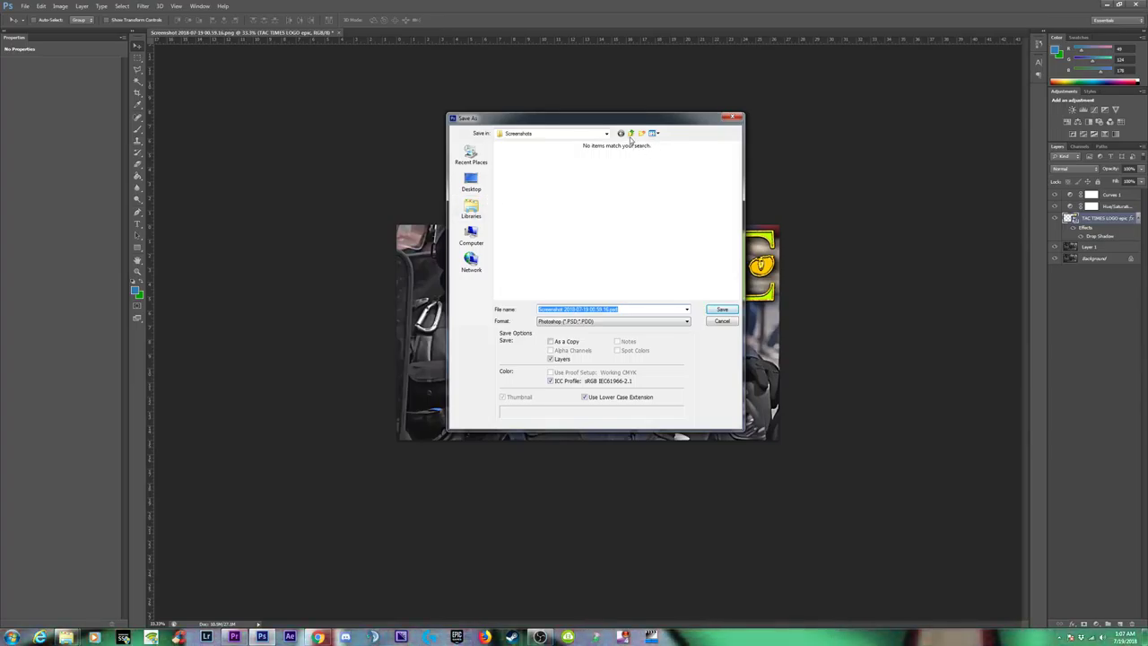
left_click(471, 182)
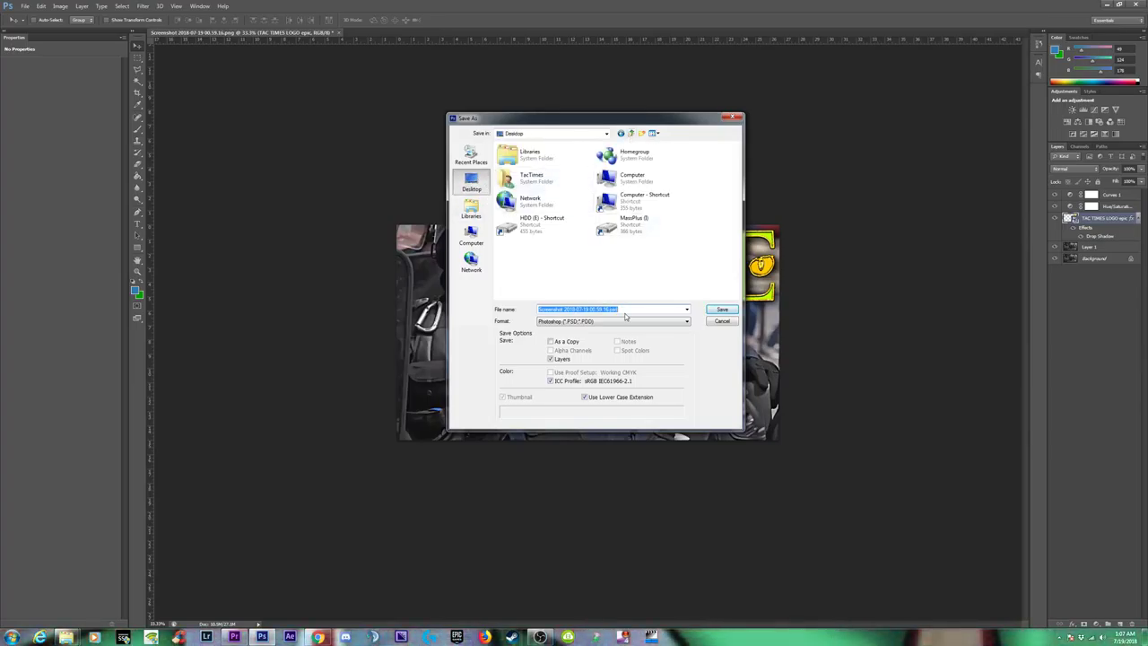
key("ctrl+v")
left_click(720, 310)
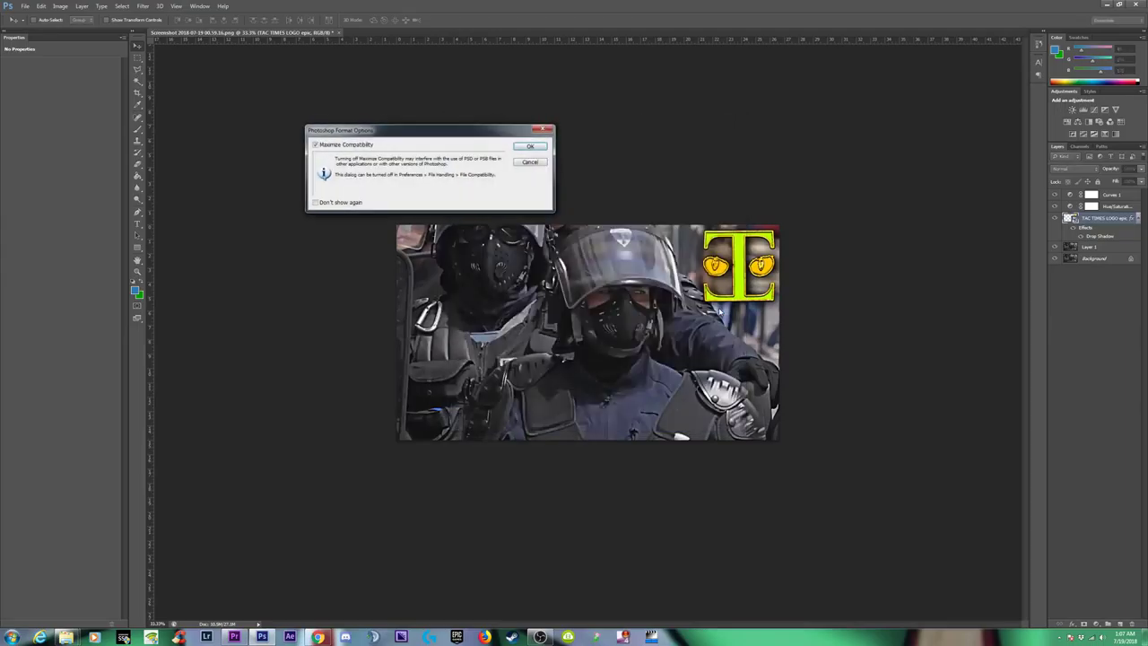
left_click(529, 146)
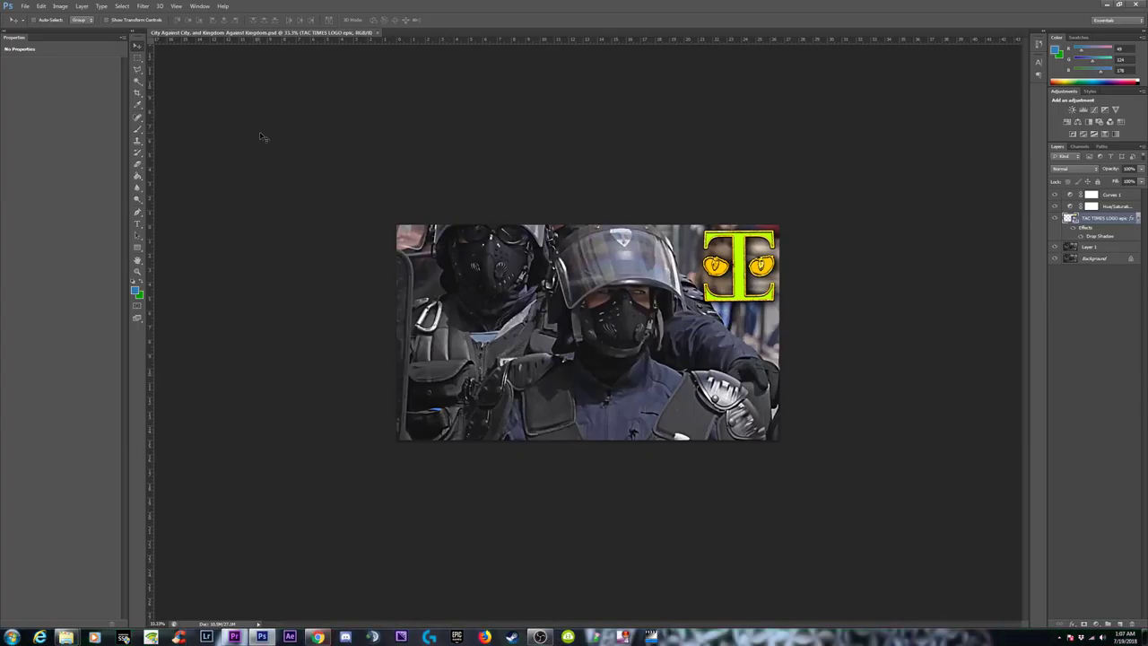
Step: Save a JPEG copy, City Against City, and Kingdom Against Kingdom.jpg, at Quality 12 (Maximum)
left_click(26, 6)
left_click(45, 117)
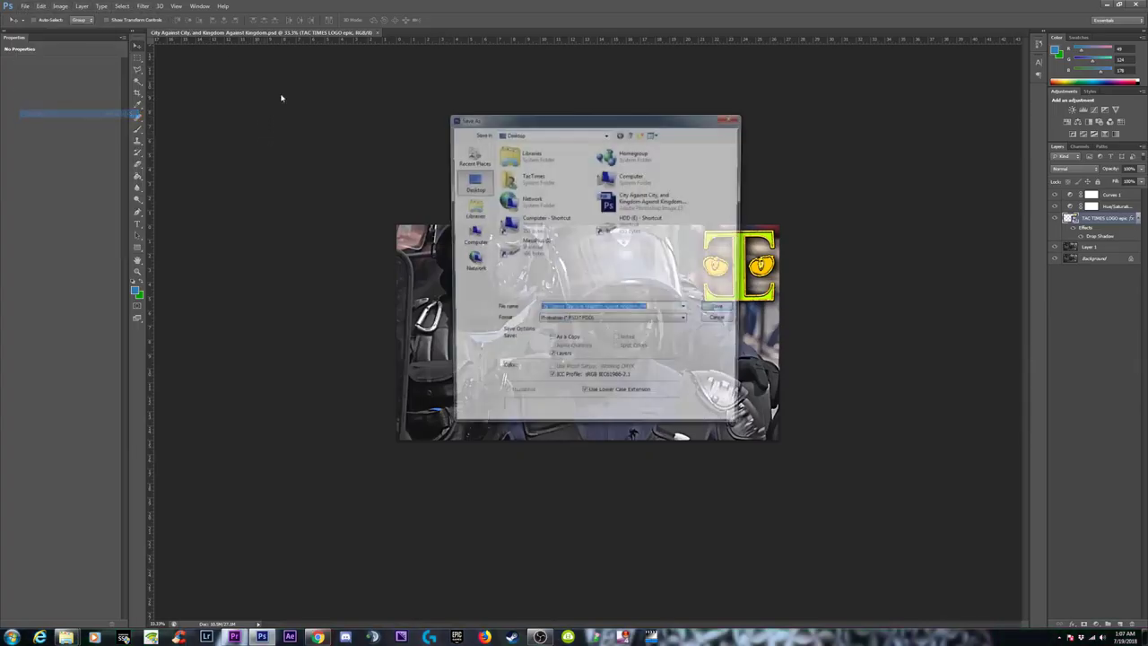
left_click(602, 322)
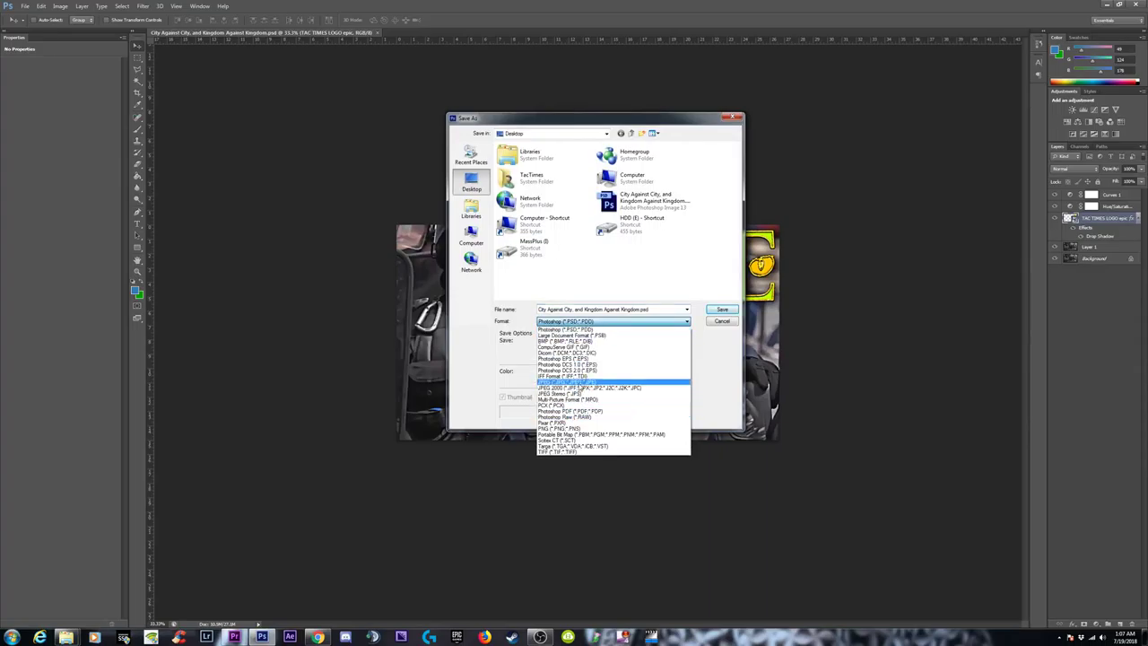
left_click(581, 383)
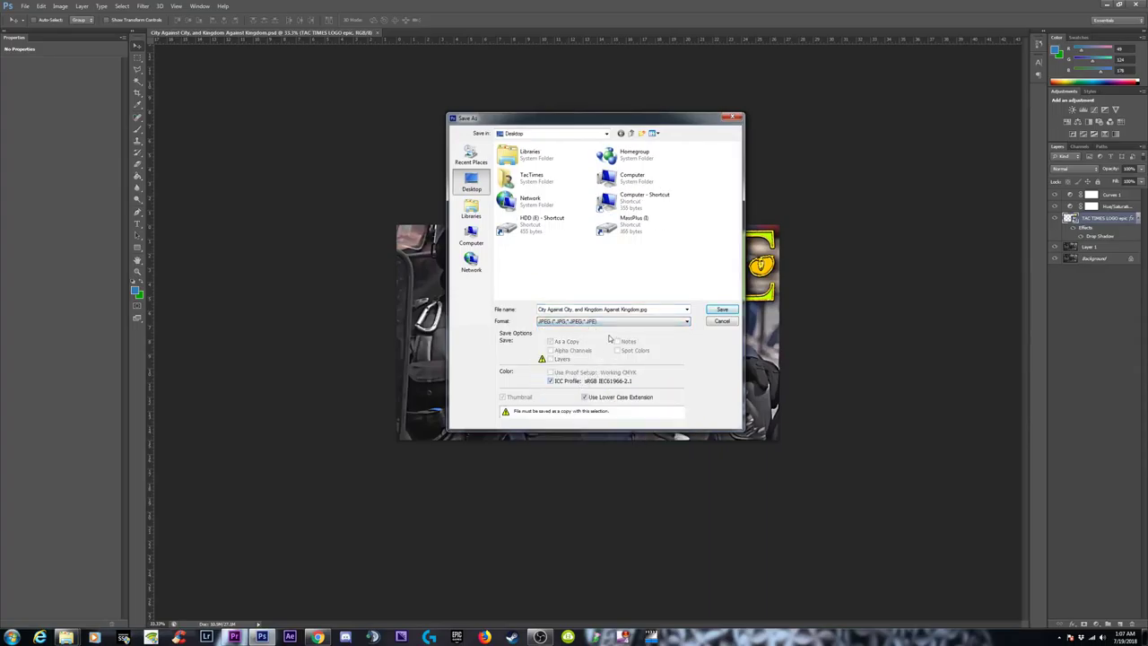
left_click(723, 310)
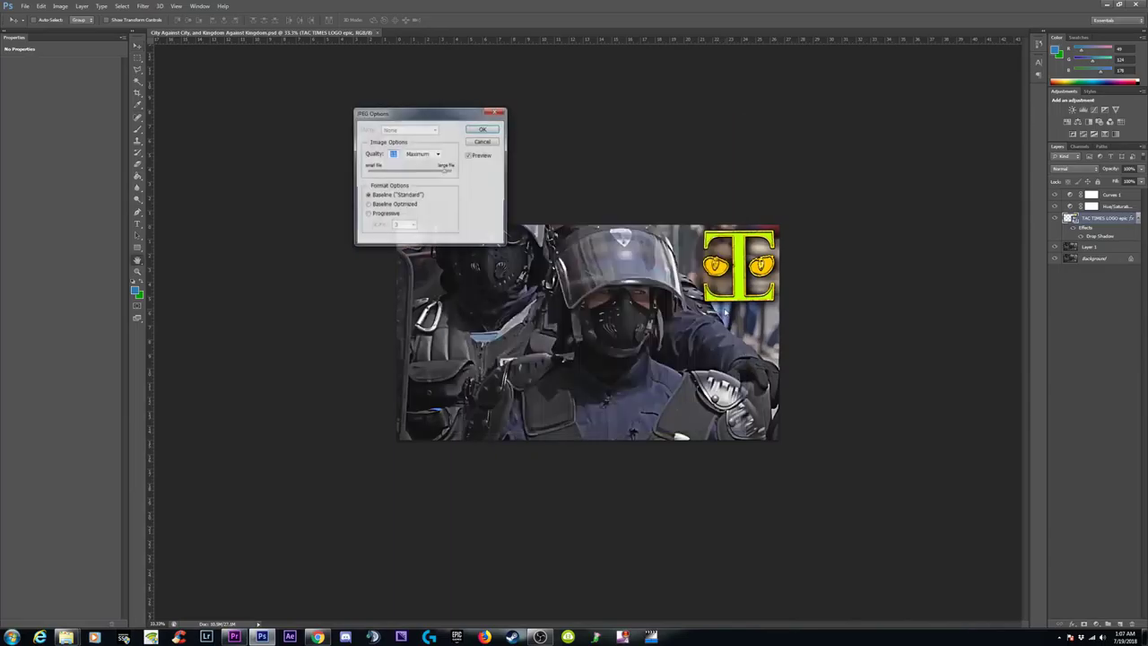
left_click(446, 170)
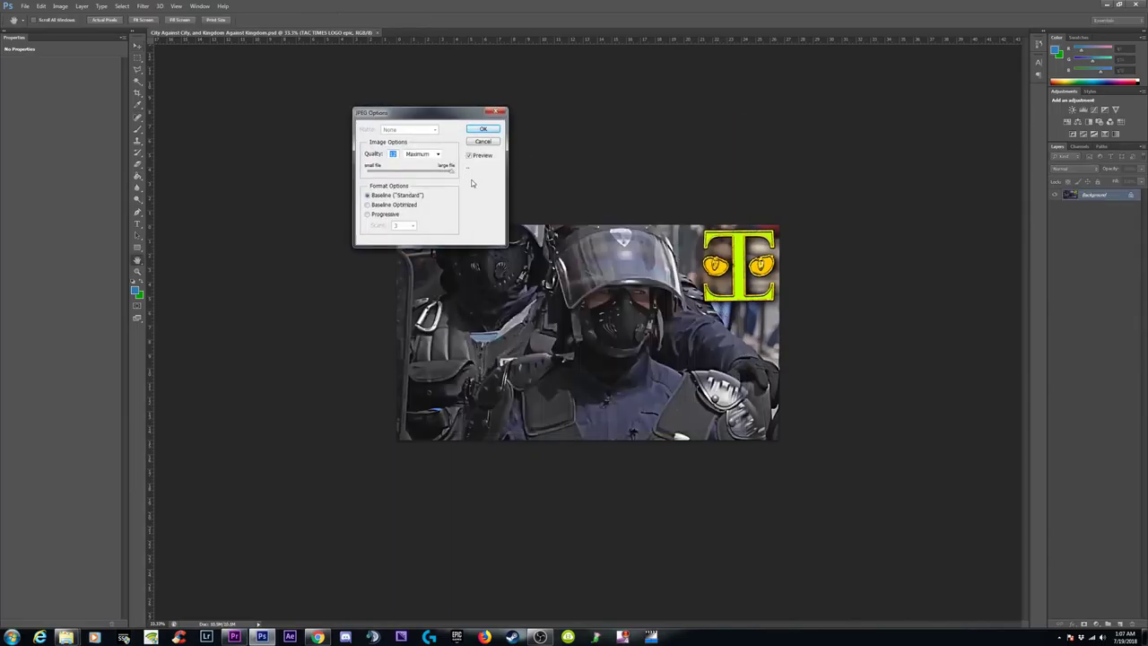
left_click(486, 131)
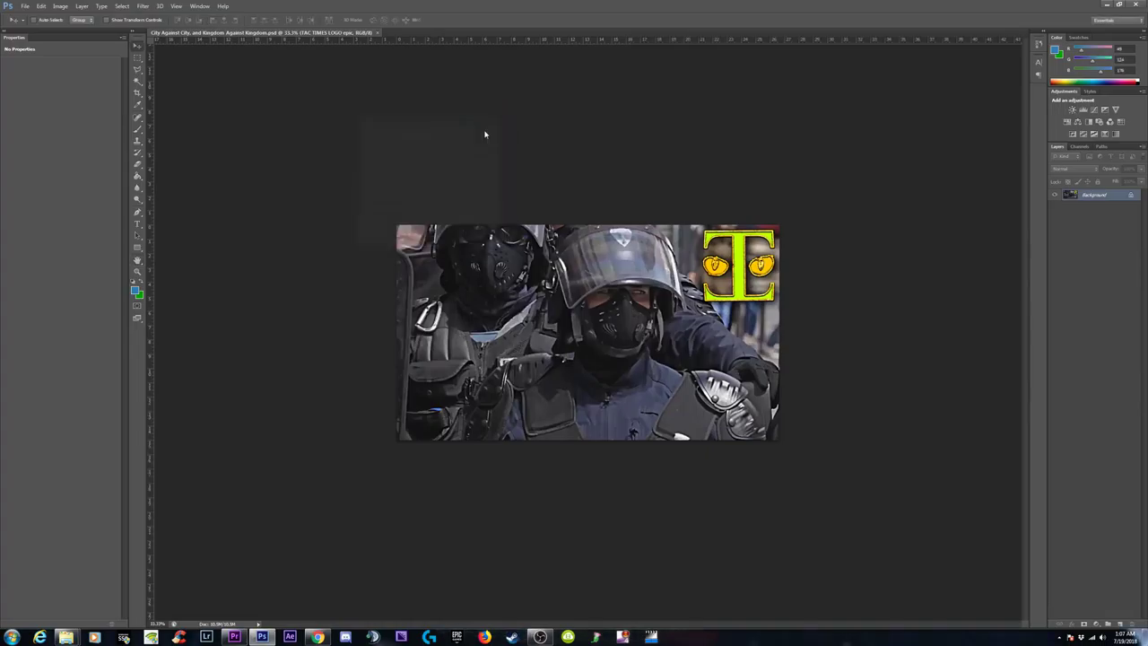
left_click(1106, 6)
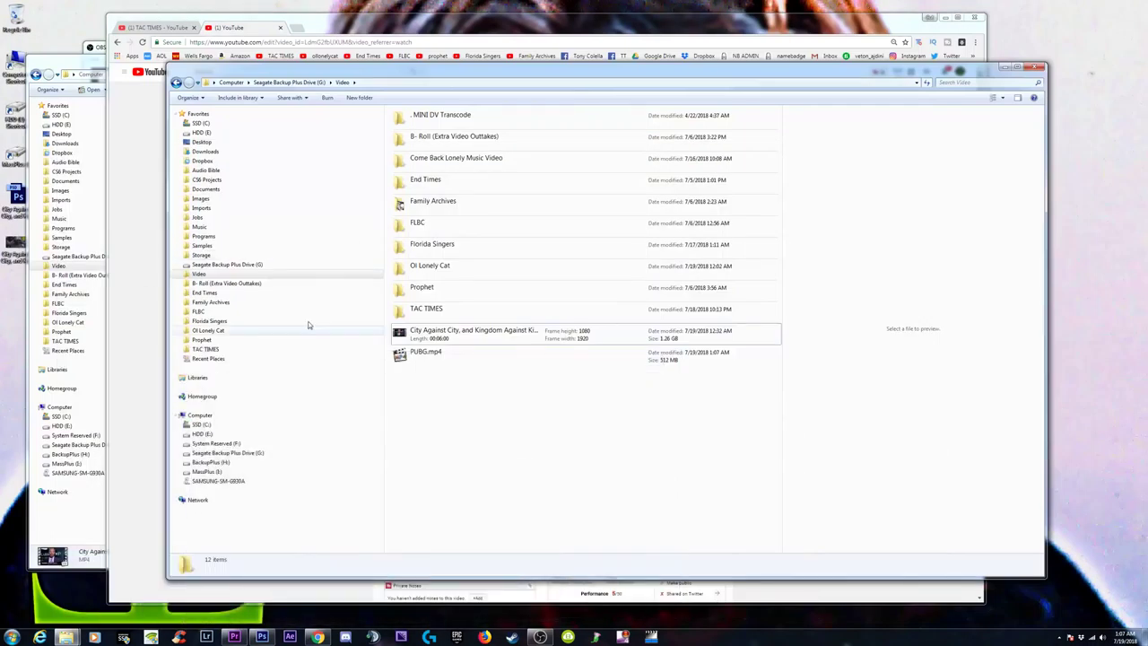
Step: Open the City Against City, and Kingdom Against Kingdom video's edit page from the TAC TIMES videos list
left_click(326, 23)
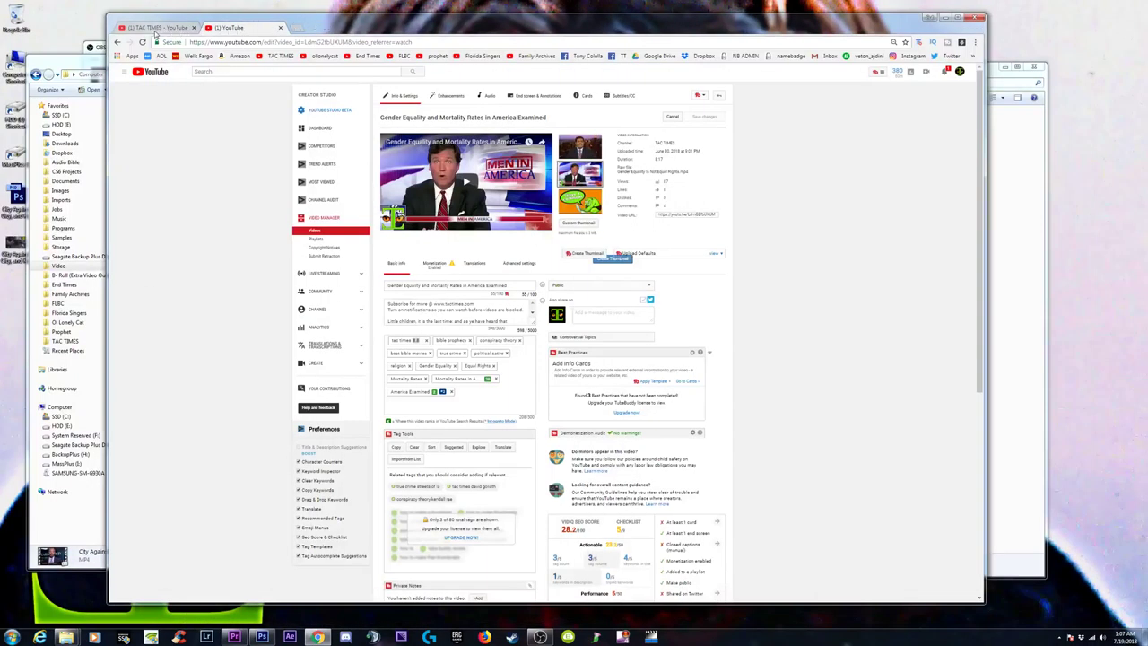
left_click(157, 27)
left_click(385, 181)
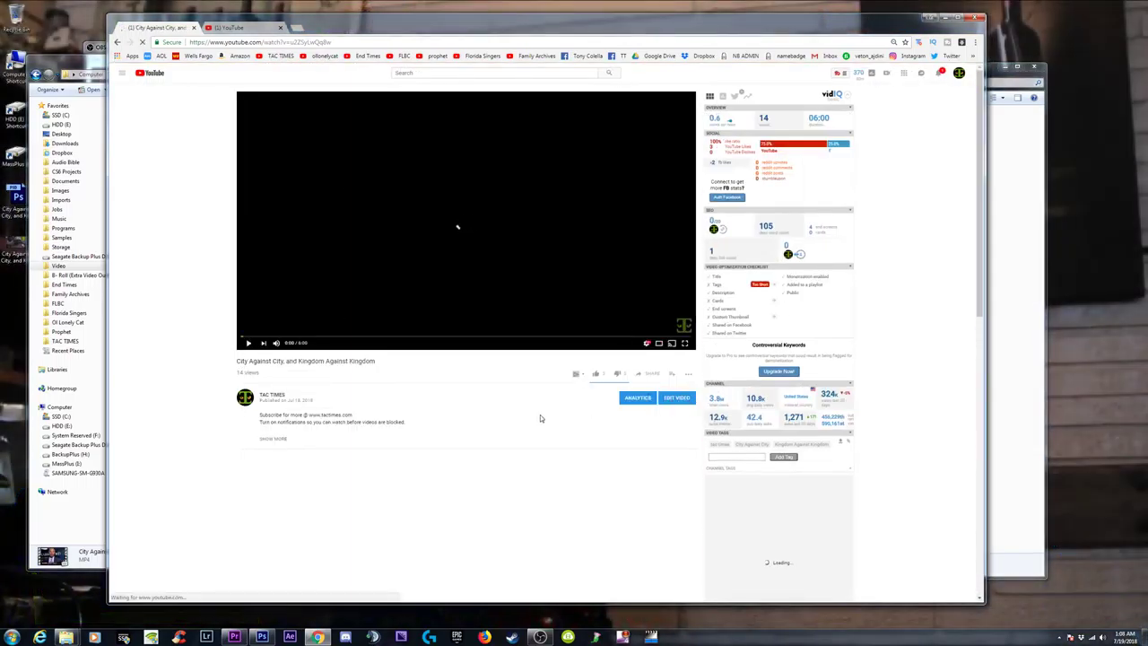
left_click(676, 397)
Step: Move the Explorer window out of the way and maximize the browser
key("alt+Tab")
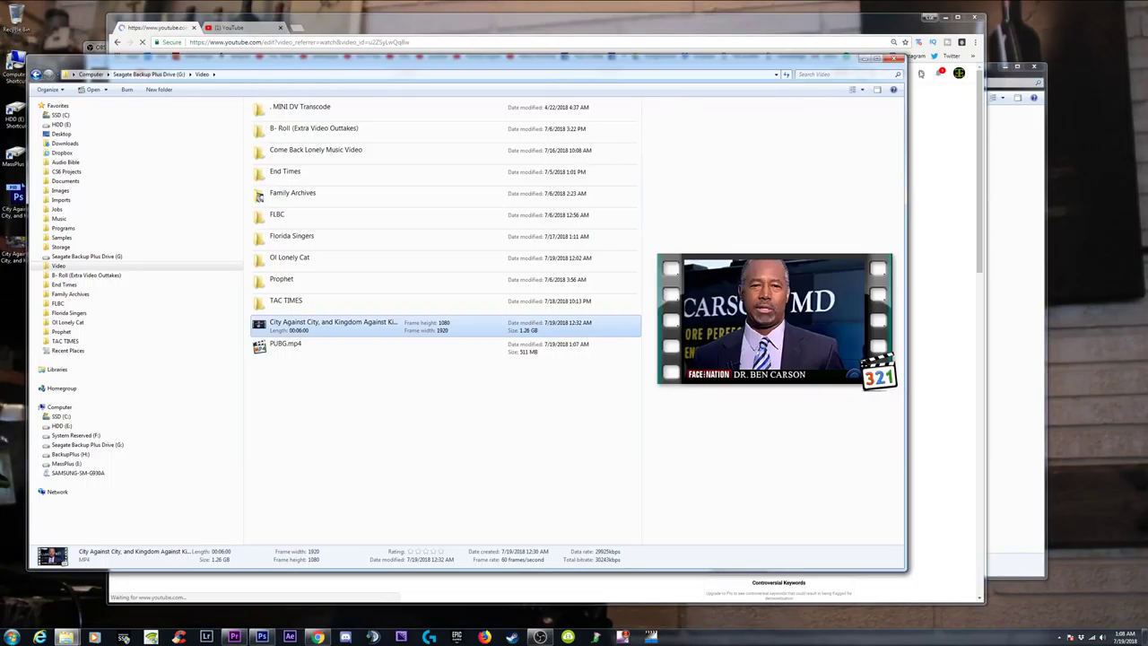
left_click(867, 59)
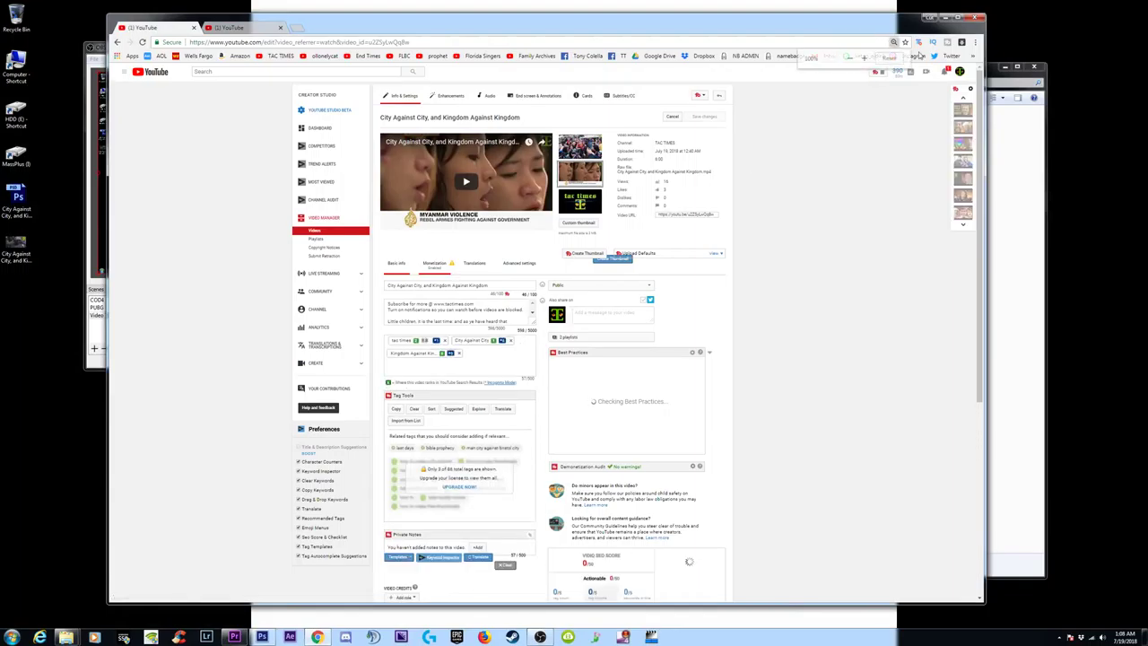
left_click(959, 17)
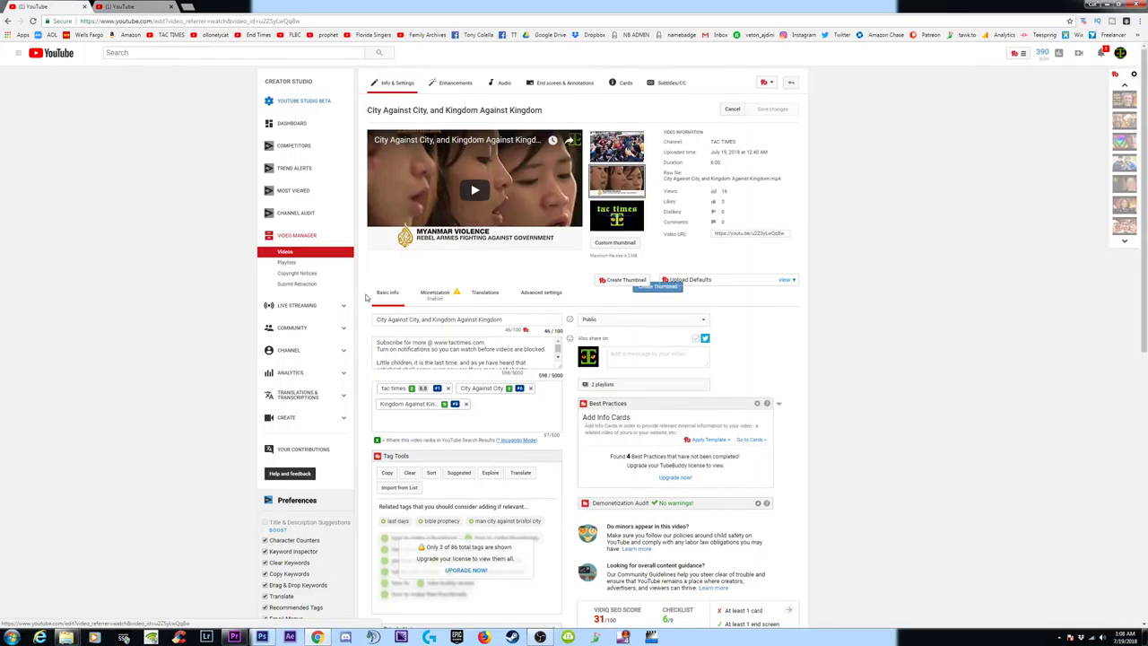
Step: Begin picking the saved JPEG as custom thumbnail, cancel it, and return to the Photoshop thumbnail
left_click(613, 244)
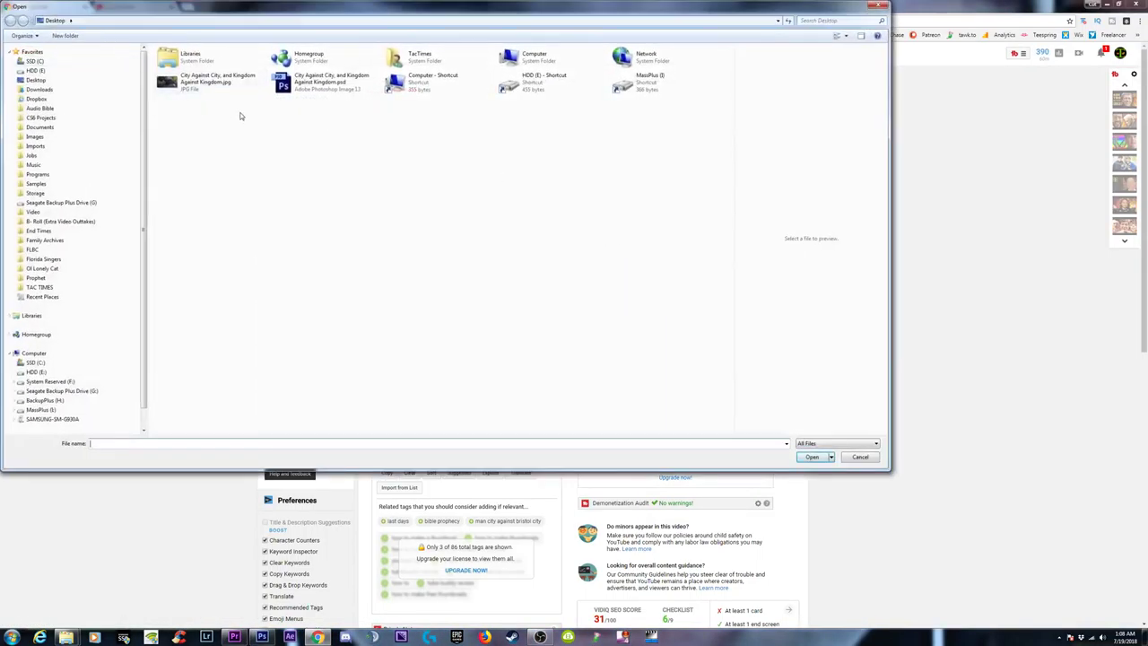
left_click(216, 85)
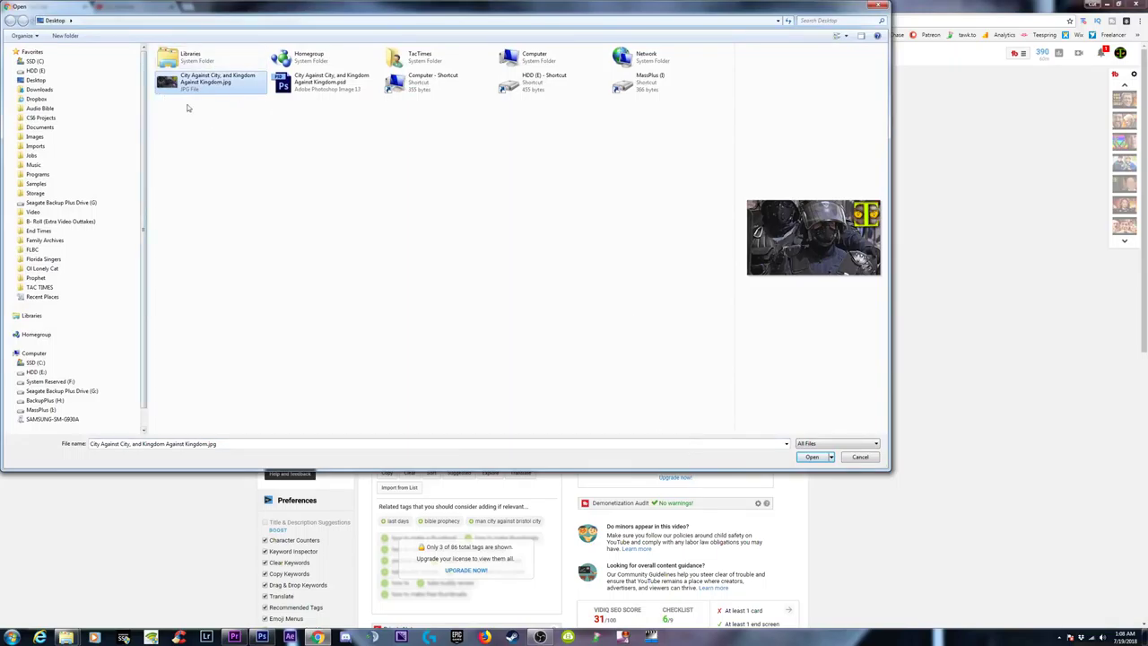
left_click(812, 456)
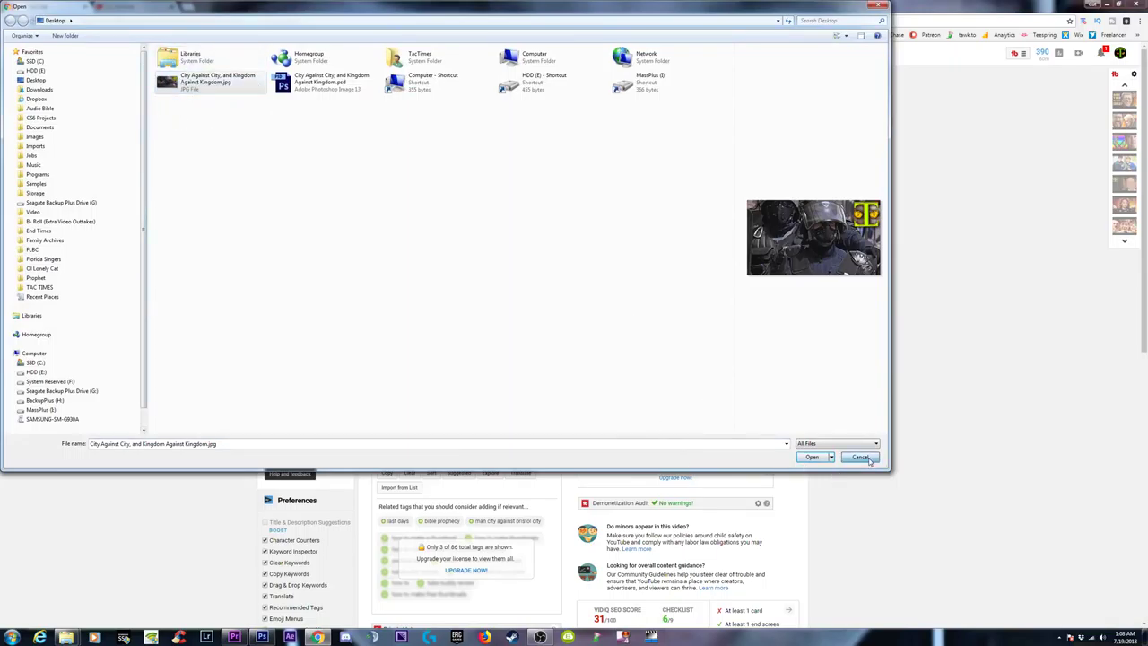
left_click(261, 637)
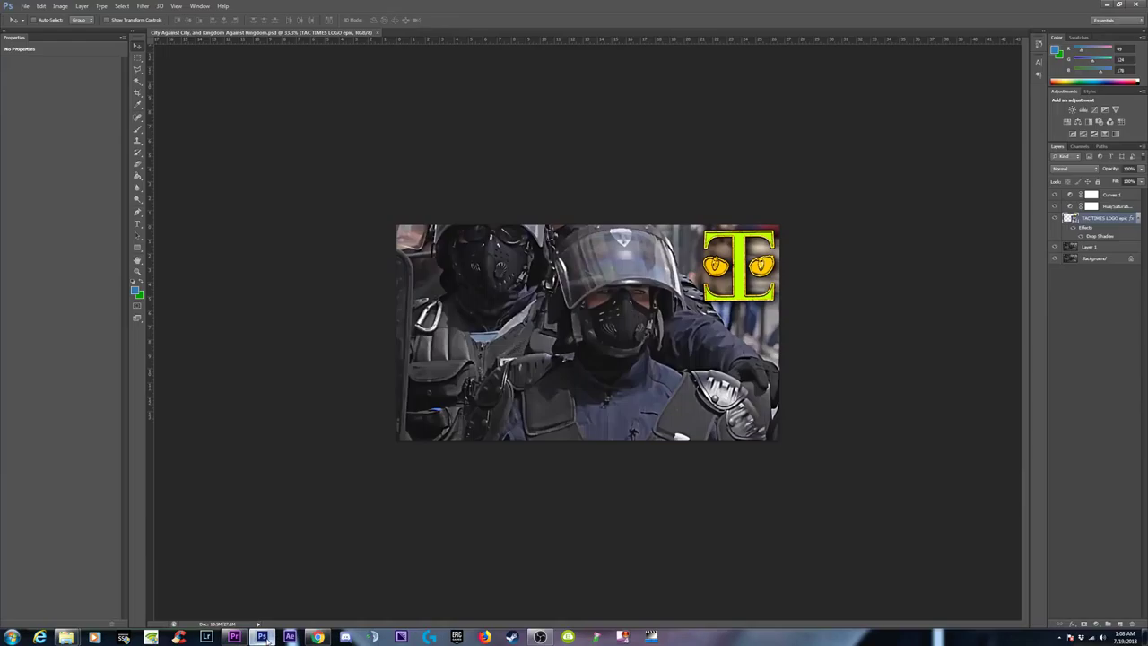
Step: Steepen the Curves 1 curve and add a shadow point to brighten the photo and logo
left_click(1110, 195)
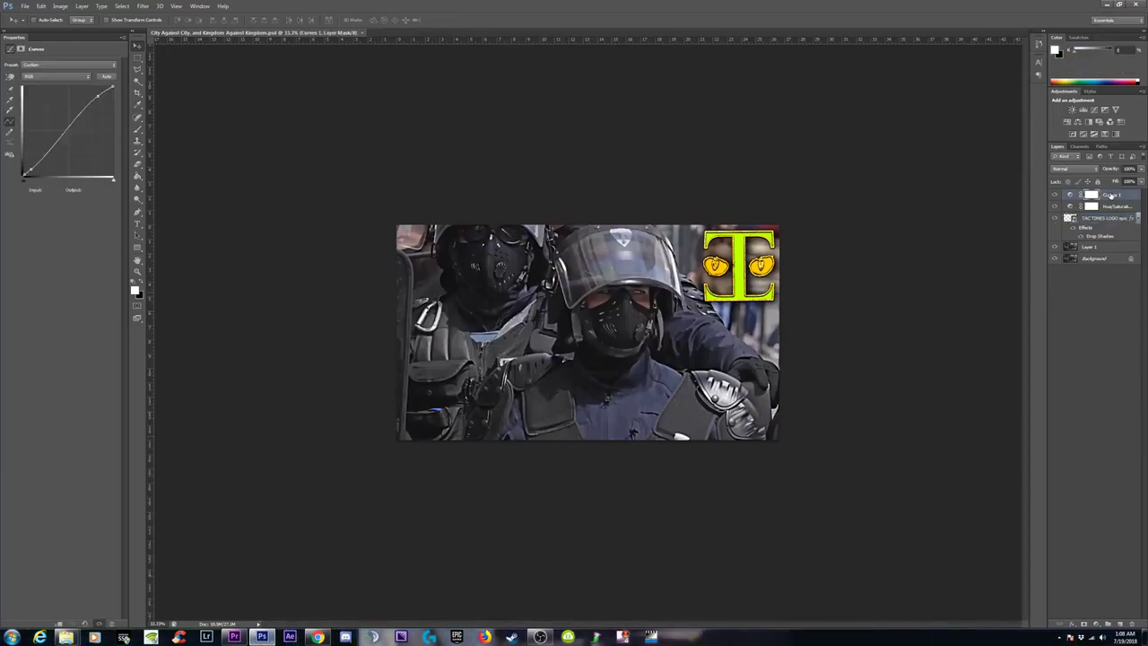
left_click_drag(106, 92, 72, 104)
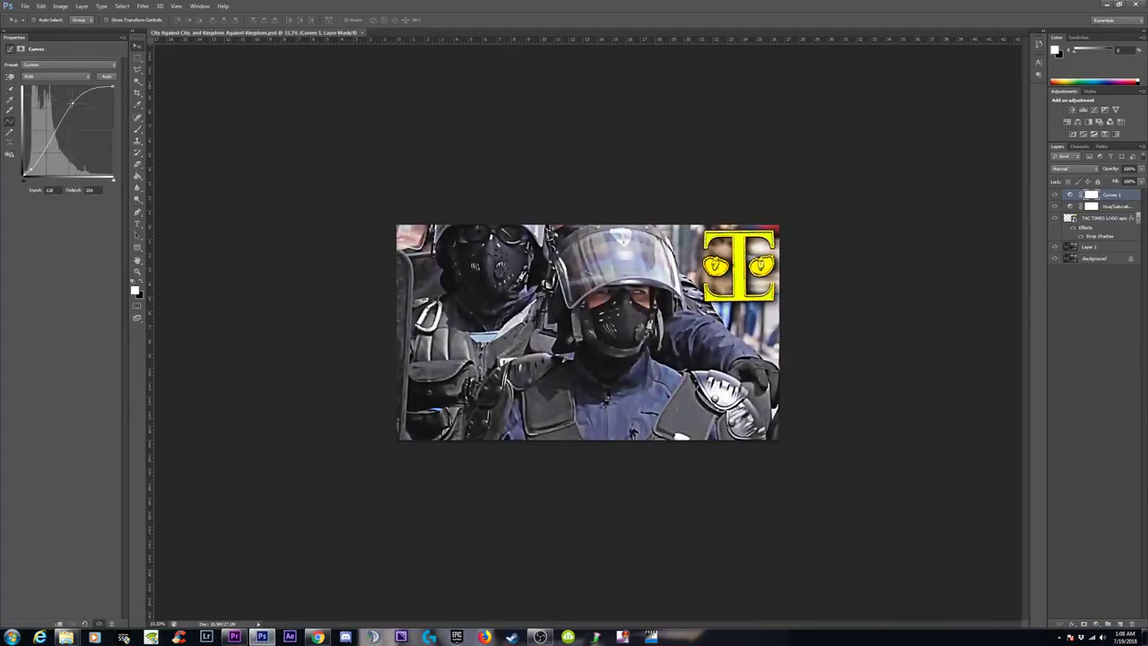
left_click(31, 169)
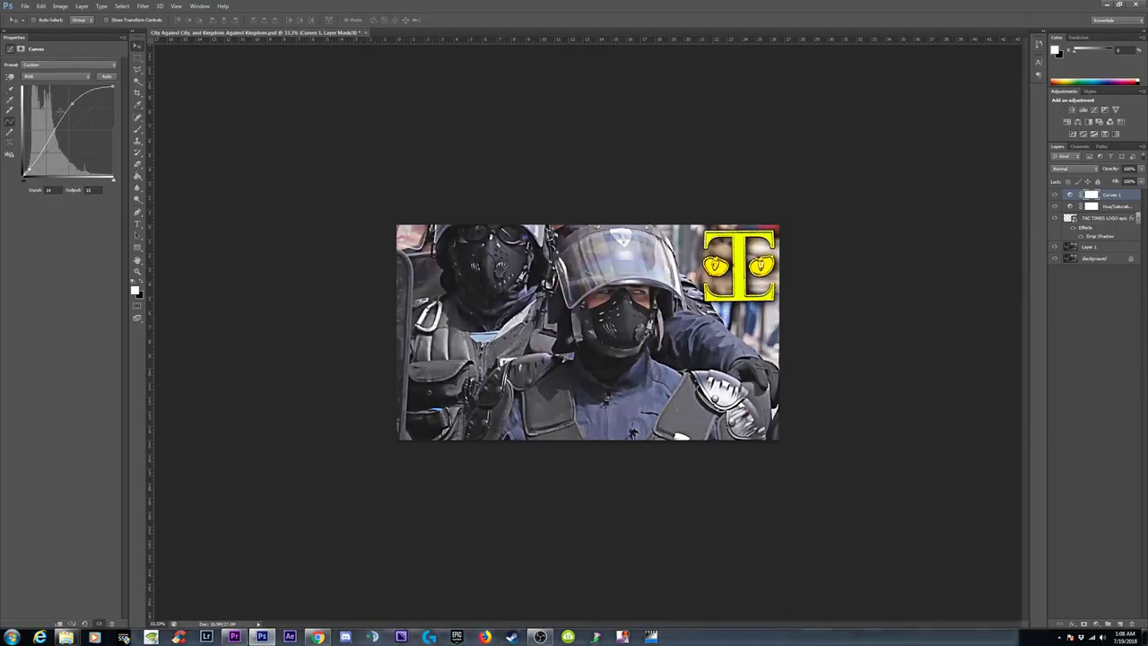
left_click_drag(70, 104, 66, 108)
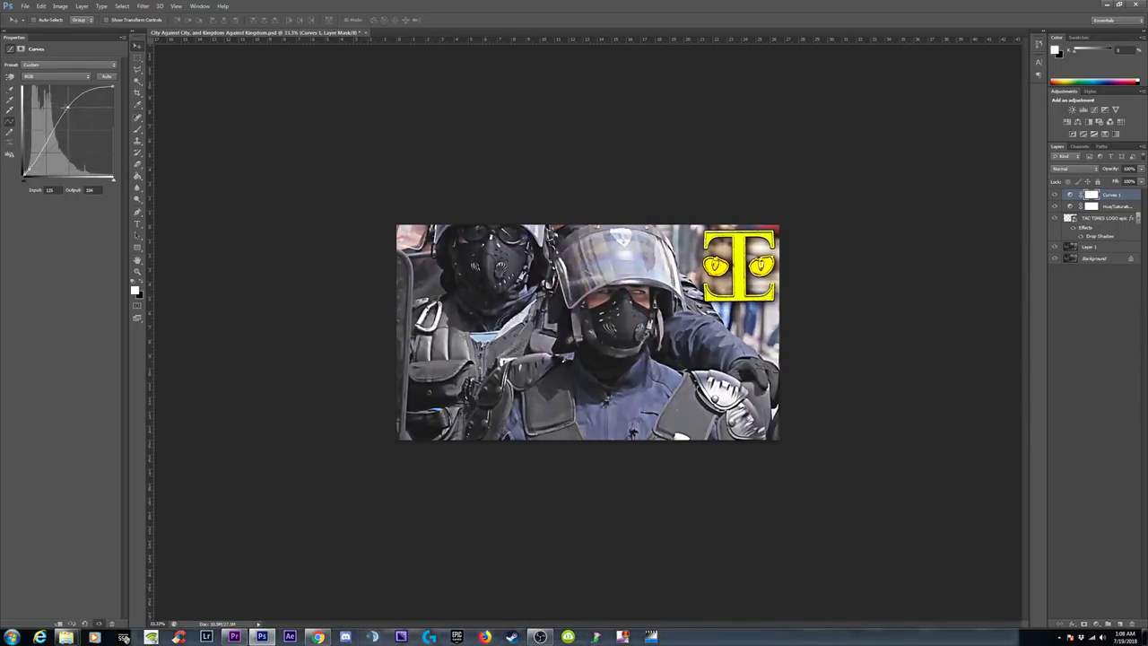
Step: Compare the image with Curves 1 hidden and shown, then save the document
left_click(1056, 194)
left_click(1056, 194)
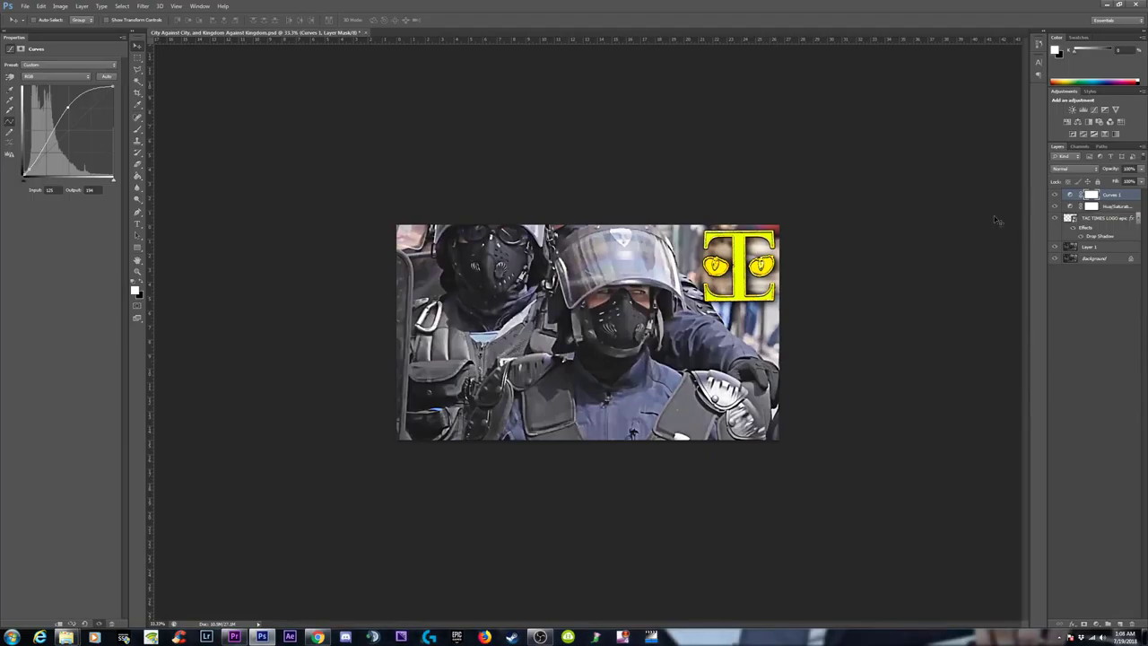
left_click(25, 7)
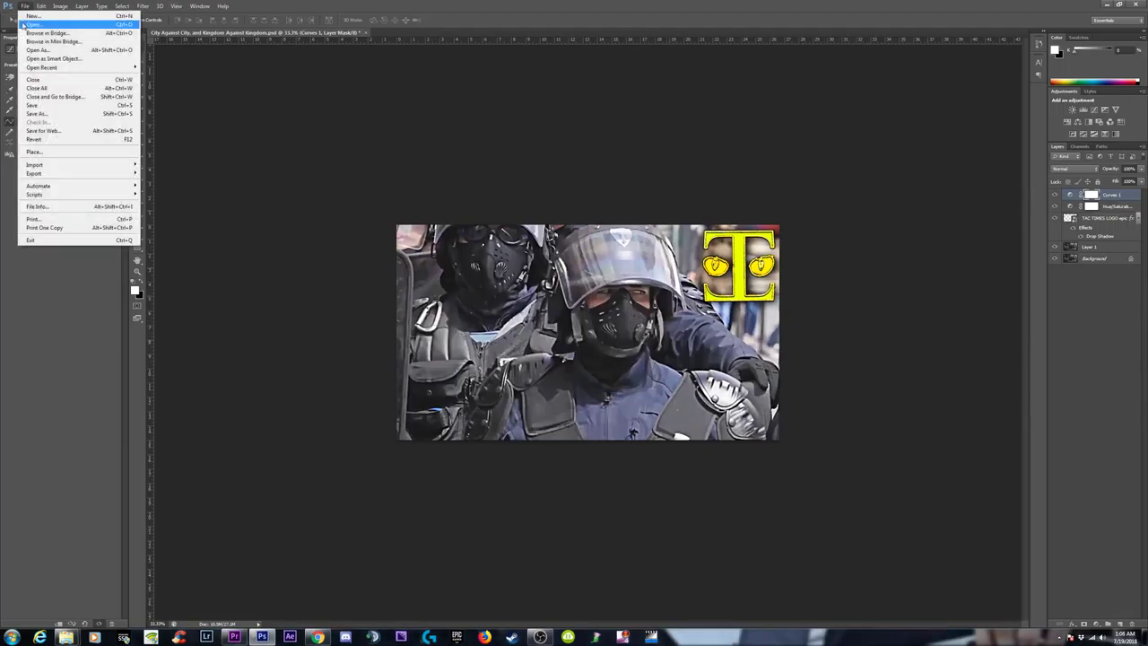
Step: Save the document and move the TAC TIMES LOGO layer above the adjustment layers
left_click(41, 108)
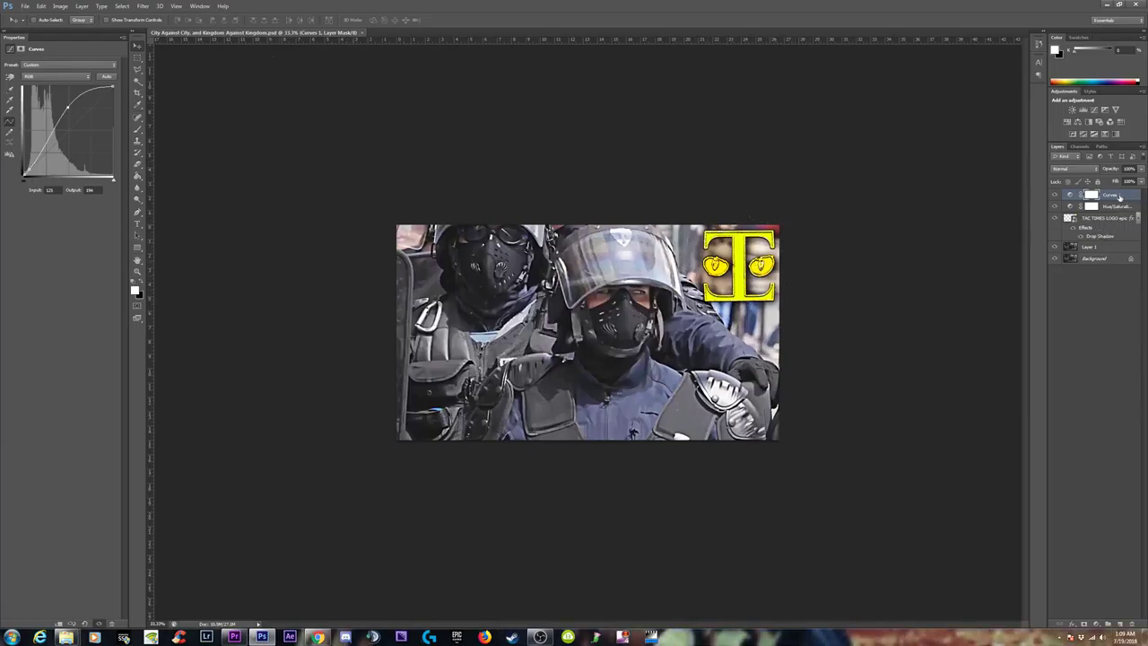
left_click_drag(1103, 221, 1105, 195)
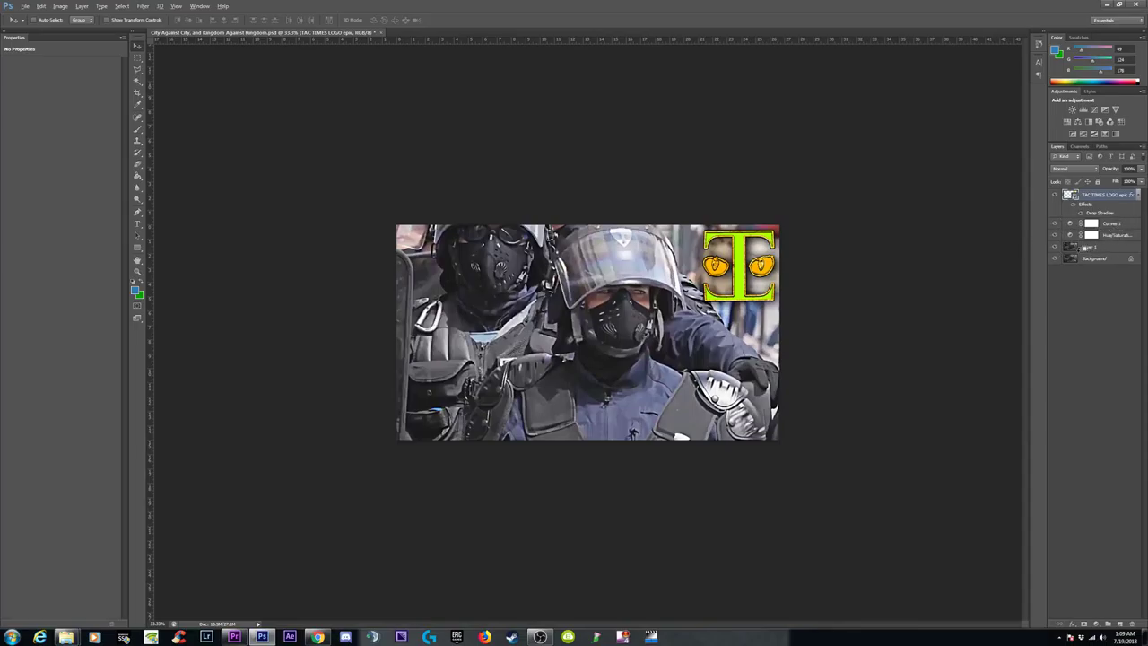
key("alt")
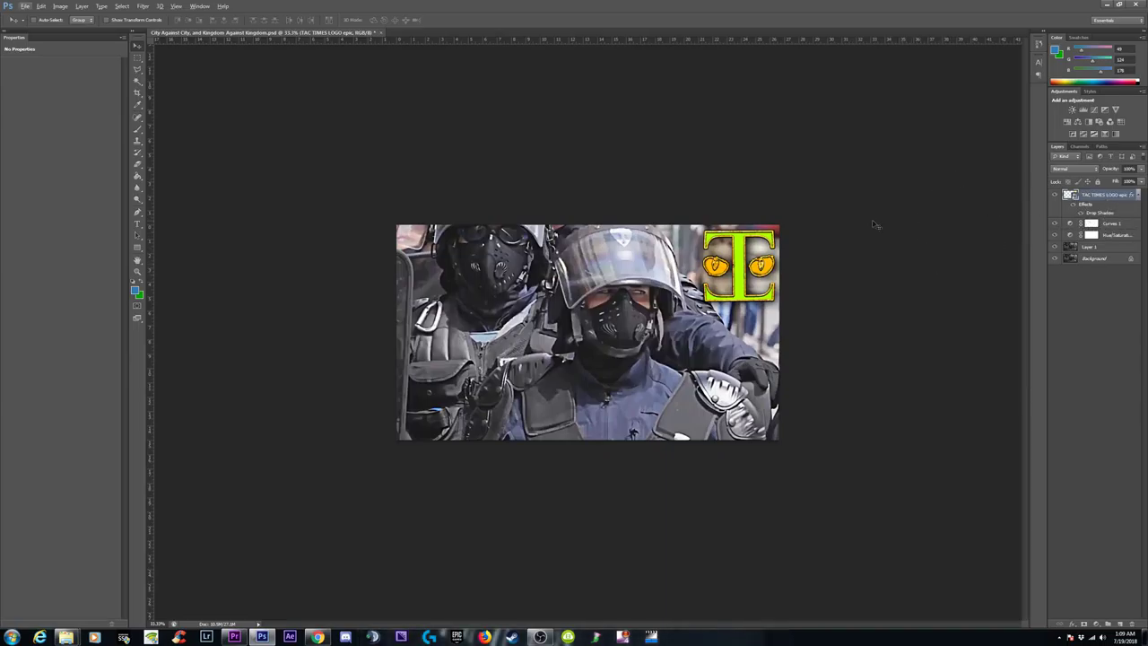
Step: Compare with Curves 1 toggled, then nudge its point to Input 125, Output 184
left_click(1054, 224)
left_click(1055, 224)
left_click(1071, 224)
left_click_drag(67, 108, 68, 111)
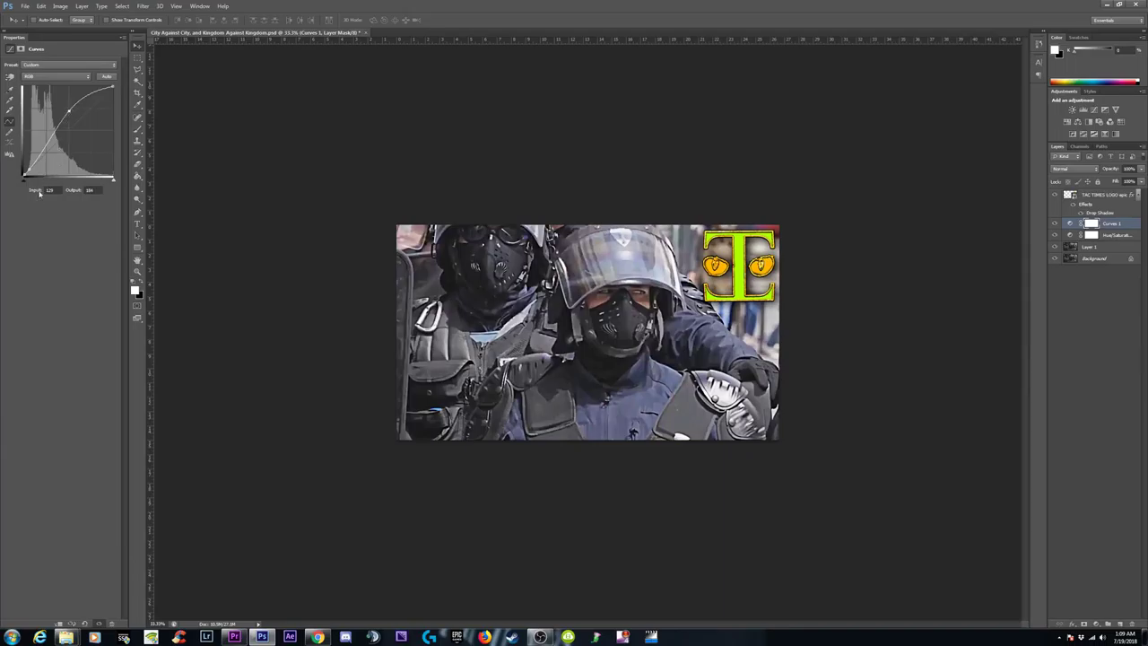
left_click(25, 6)
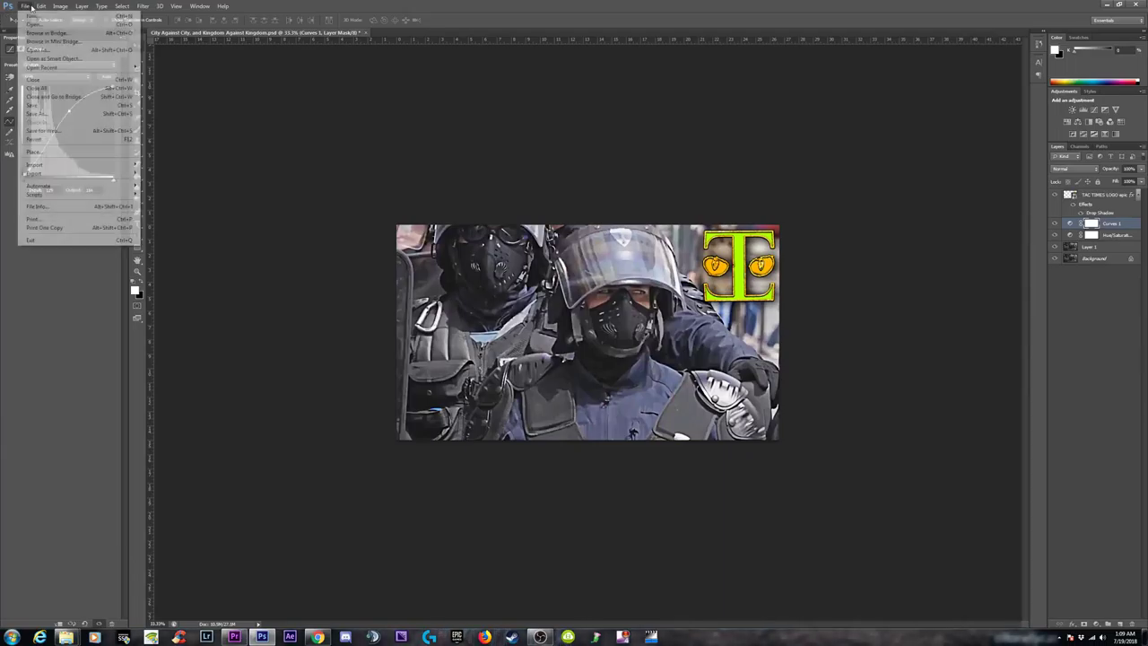
Step: Save the PSD, save a JPEG copy to the Desktop replacing the old one, and minimize Photoshop
left_click(32, 105)
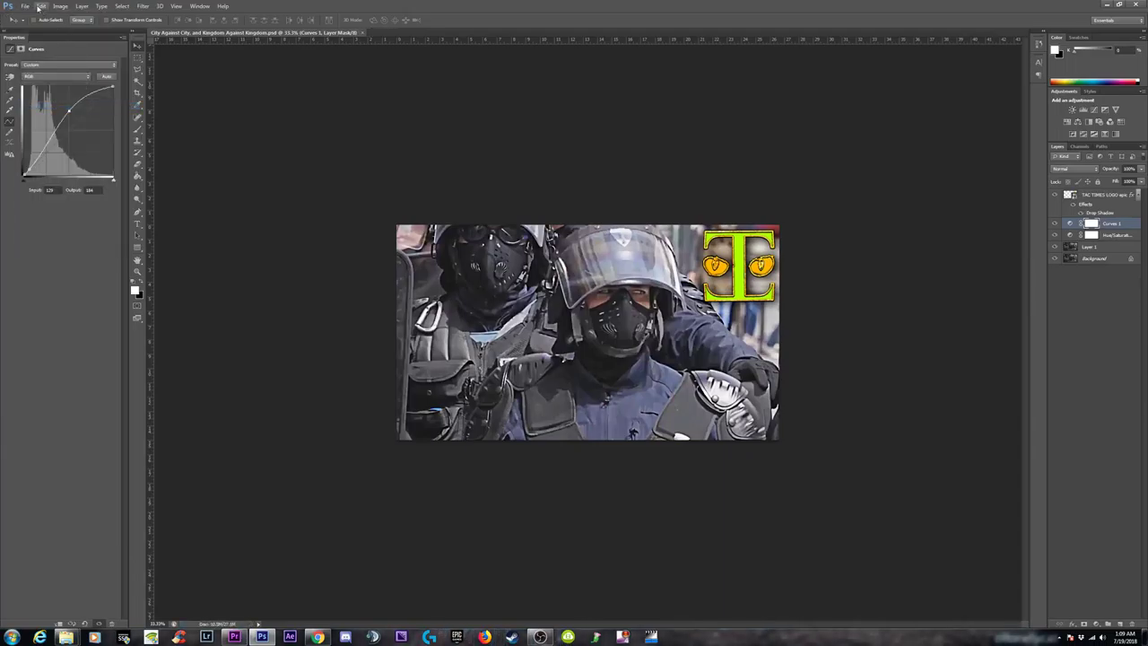
left_click(25, 6)
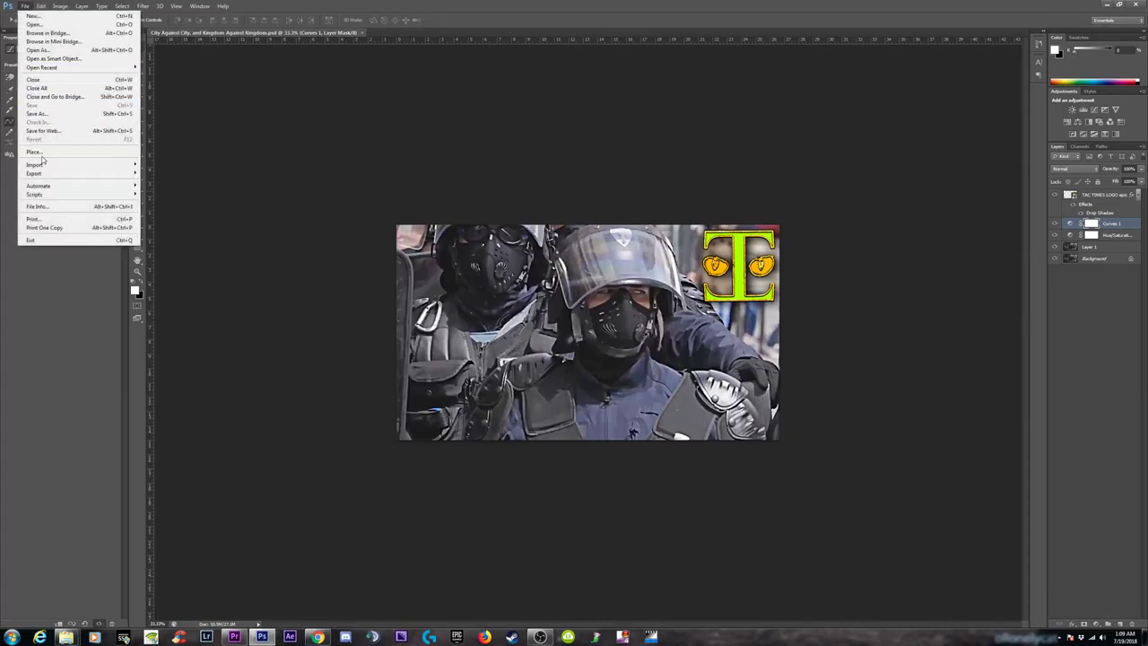
left_click(43, 114)
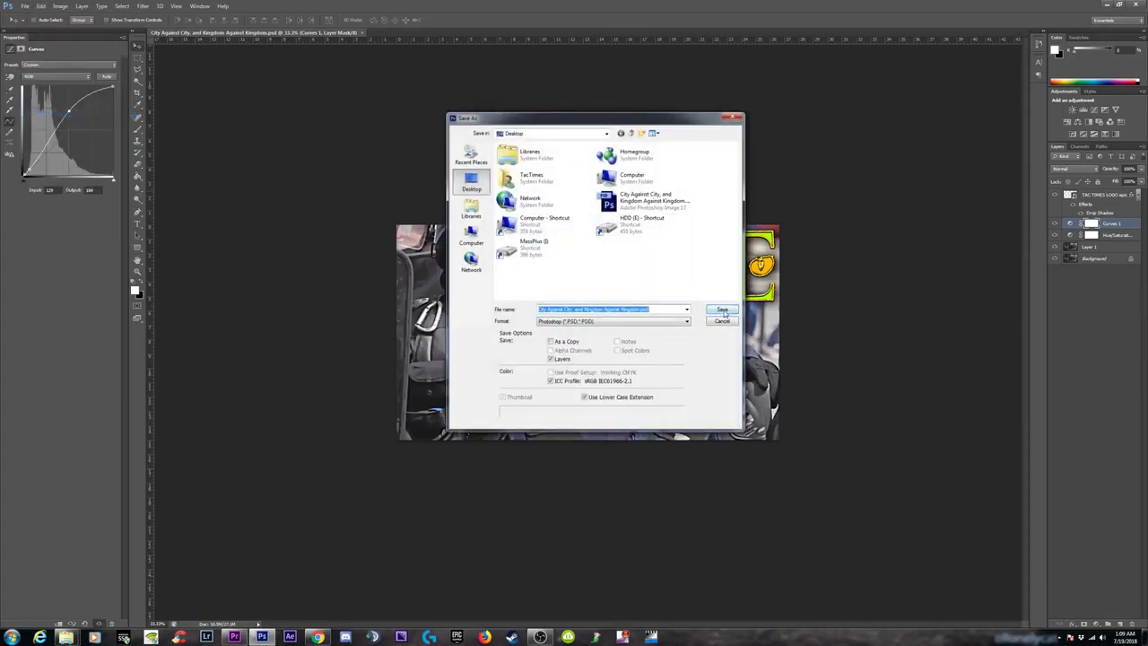
left_click(655, 325)
left_click(610, 392)
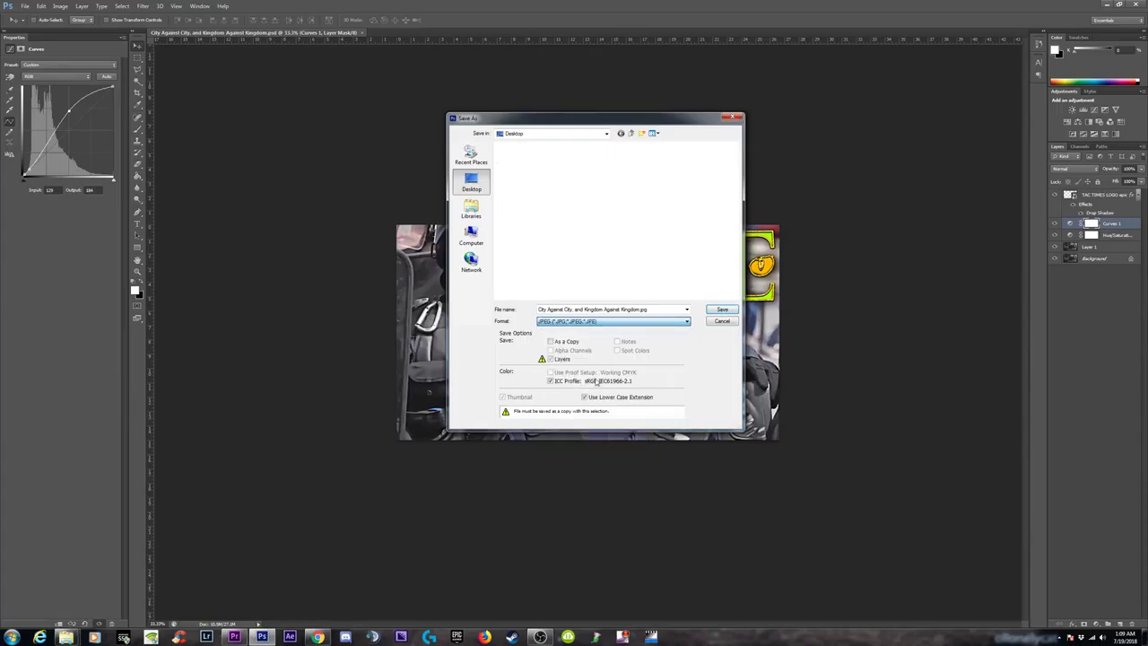
left_click(735, 312)
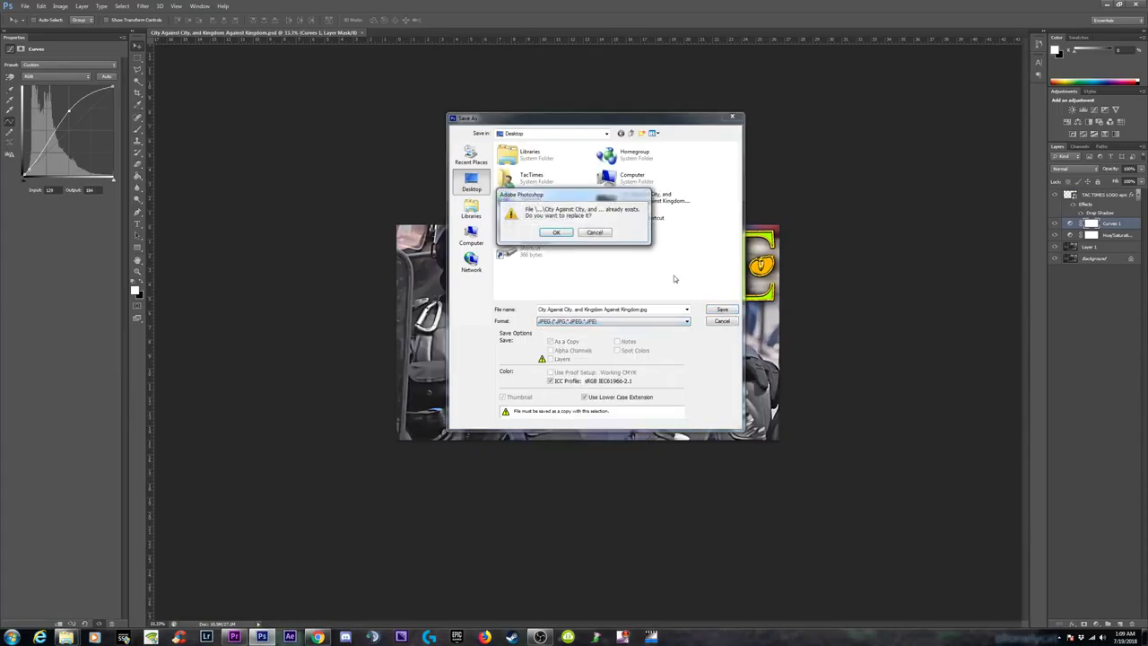
left_click(555, 234)
left_click(483, 129)
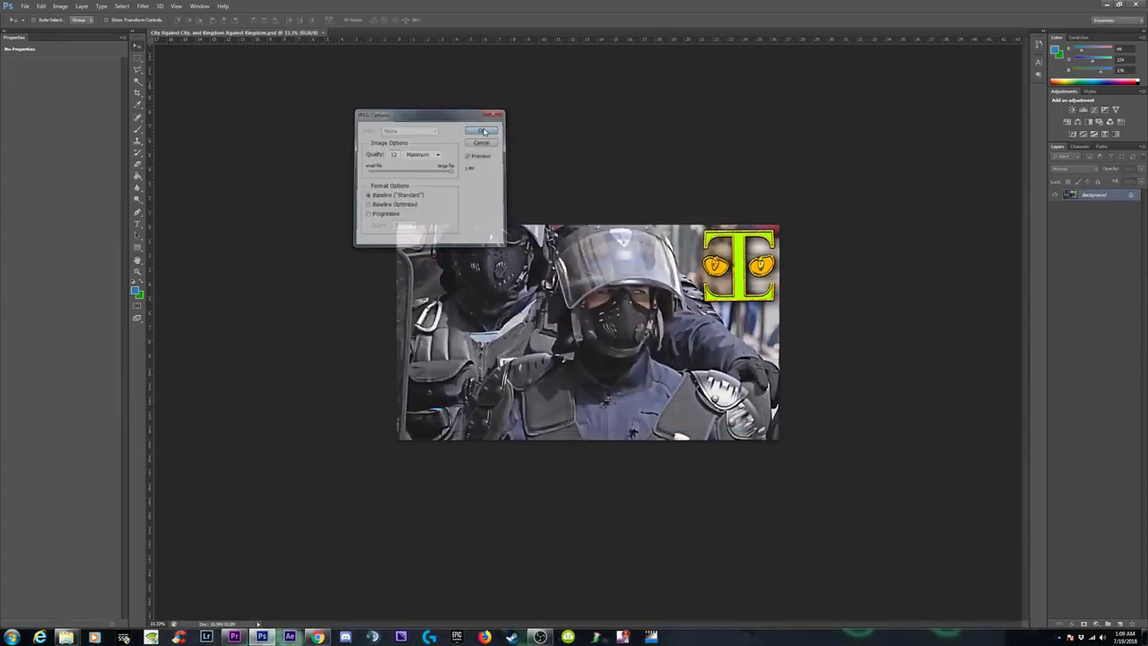
left_click(1107, 6)
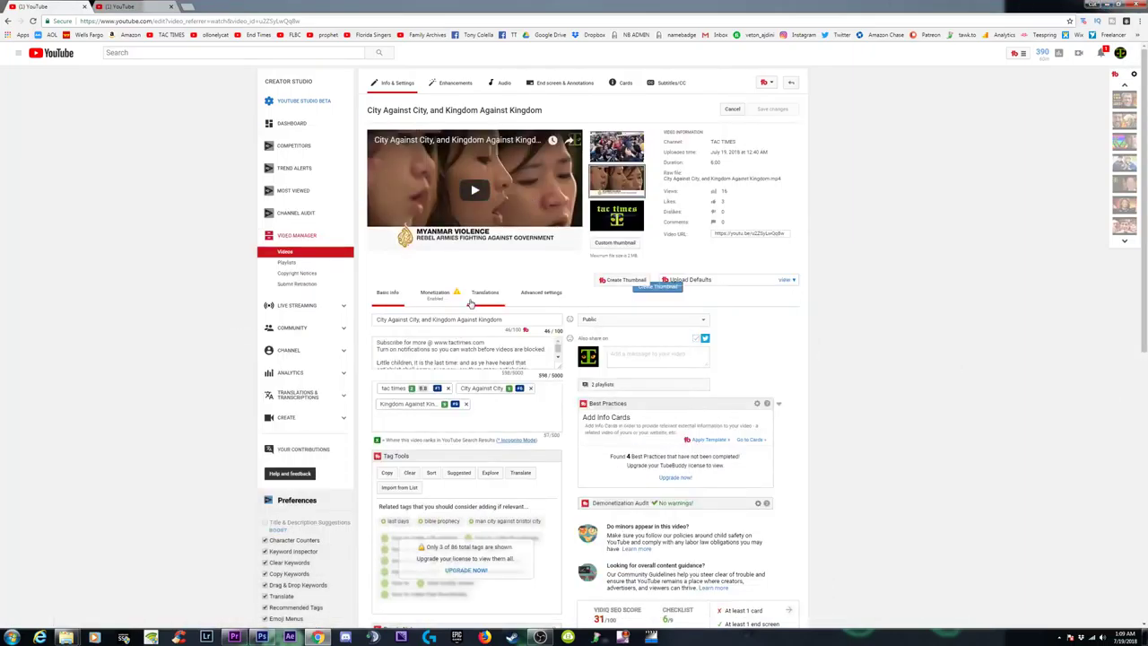
Step: Upload City Against City, and Kingdom Against Kingdom.jpg as custom thumbnail, save, then revisit the videos list
left_click(615, 242)
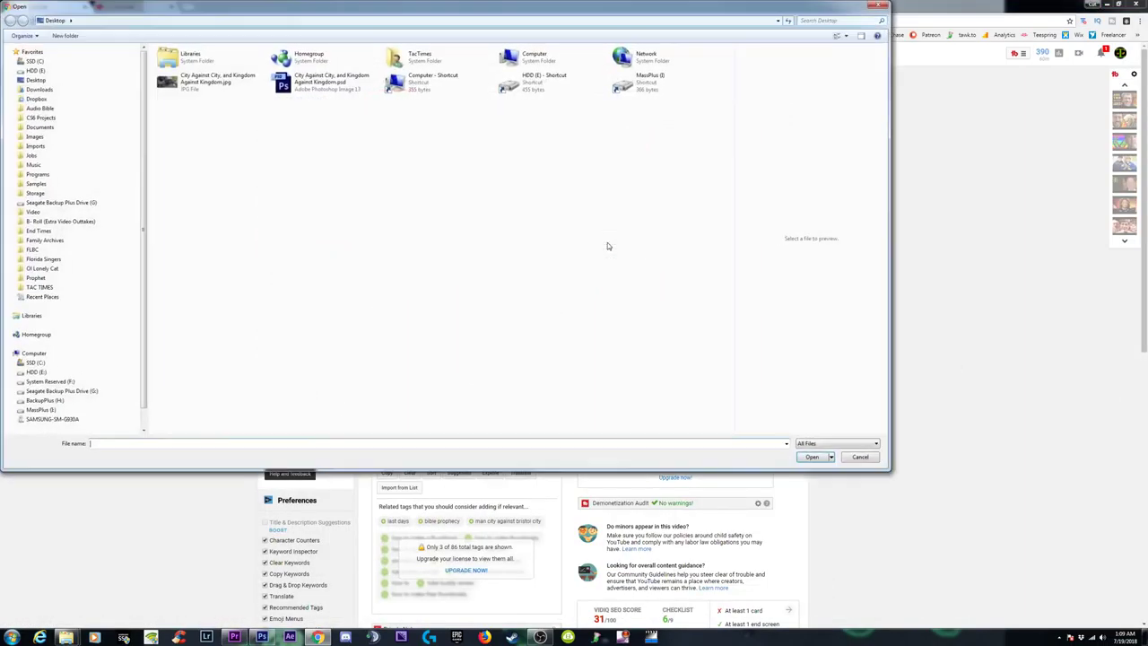
left_click(199, 93)
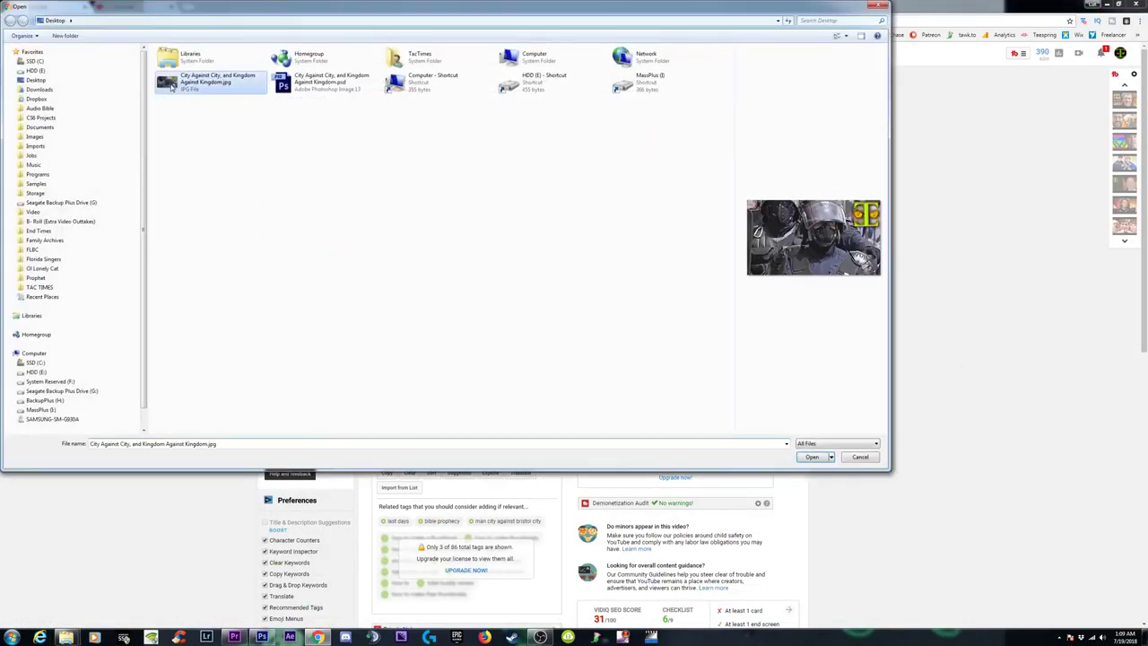
left_click(810, 457)
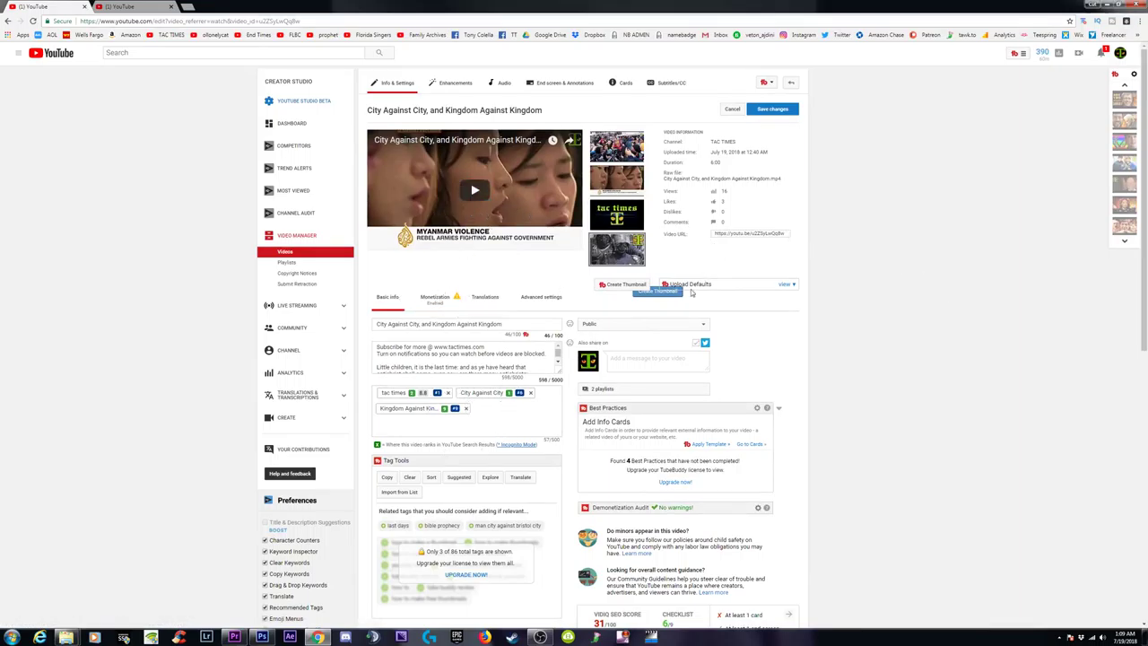
left_click(777, 110)
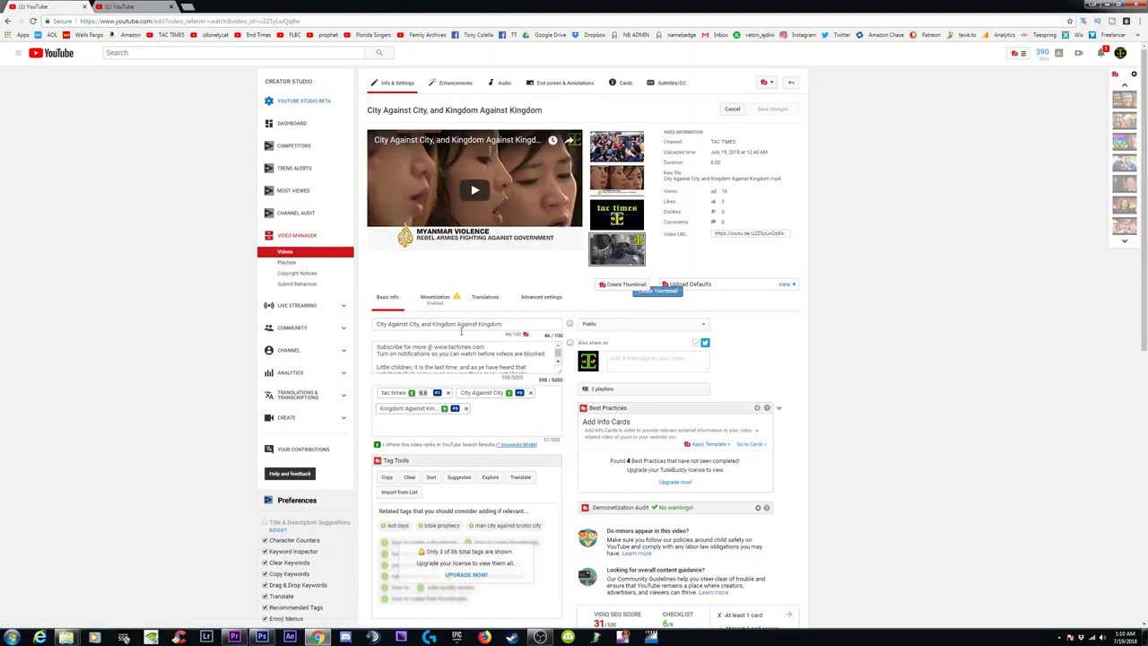
left_click(286, 254)
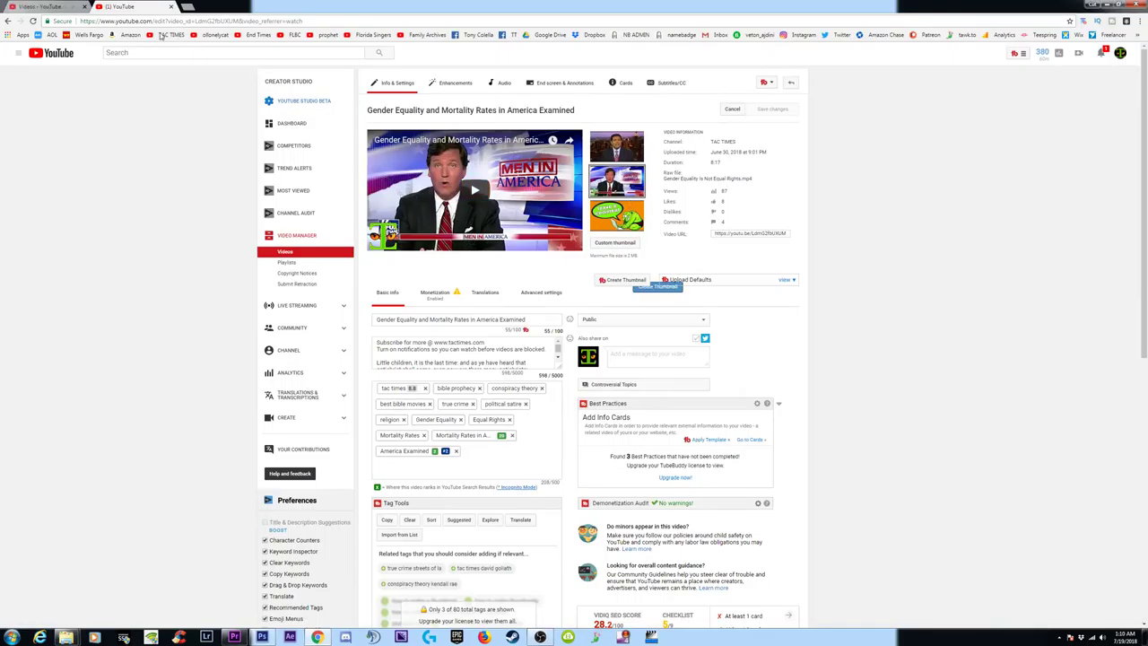
key("alt+Left")
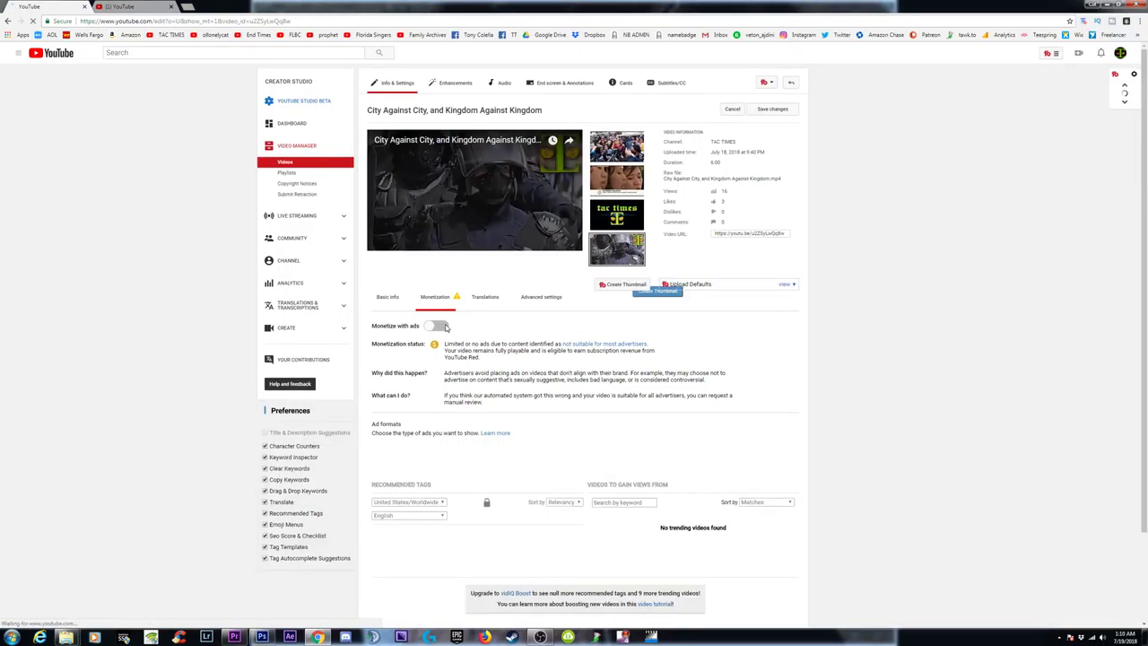
Step: Turn on Monetize with ads, submit a manual review request, save changes, and restore the browser window
left_click(449, 327)
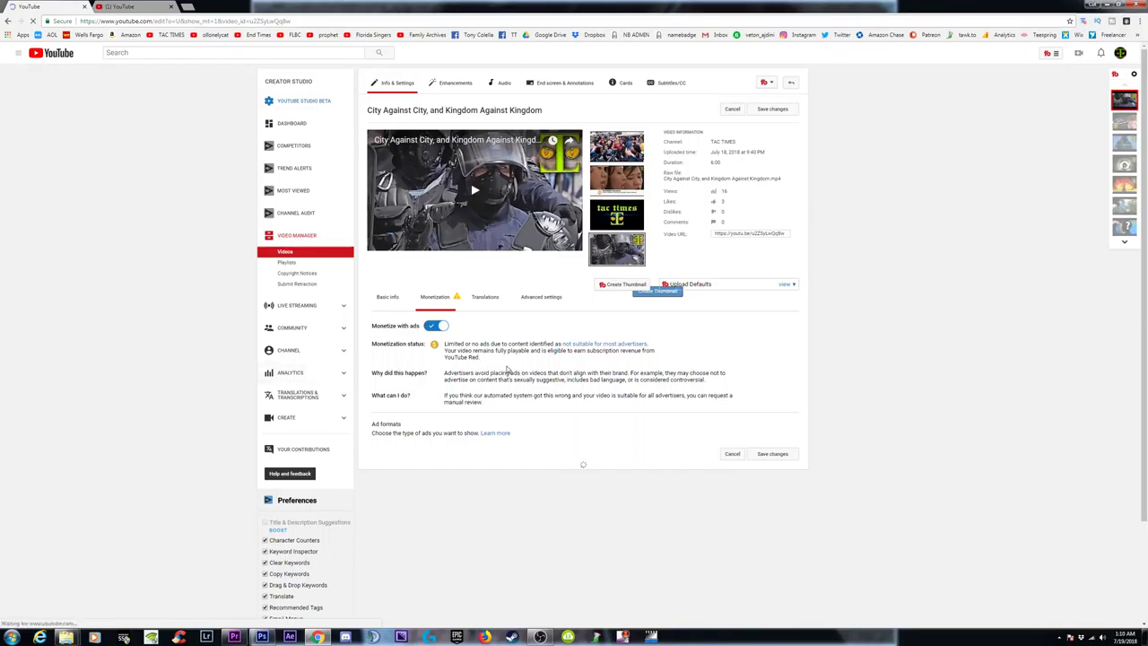
left_click(443, 329)
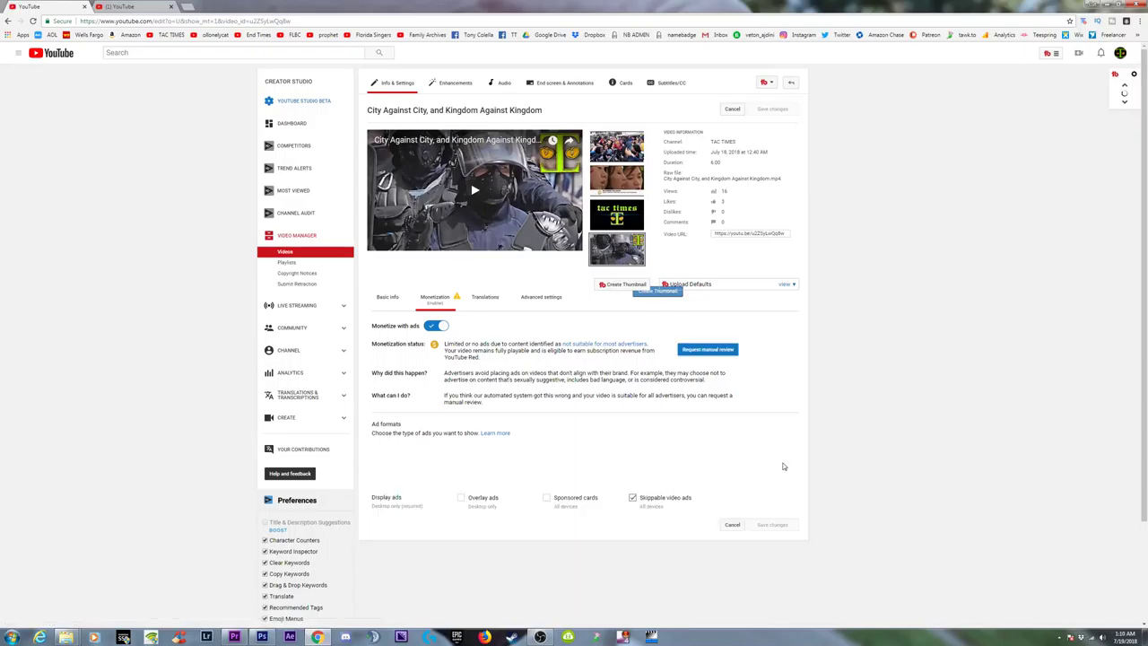
left_click(705, 350)
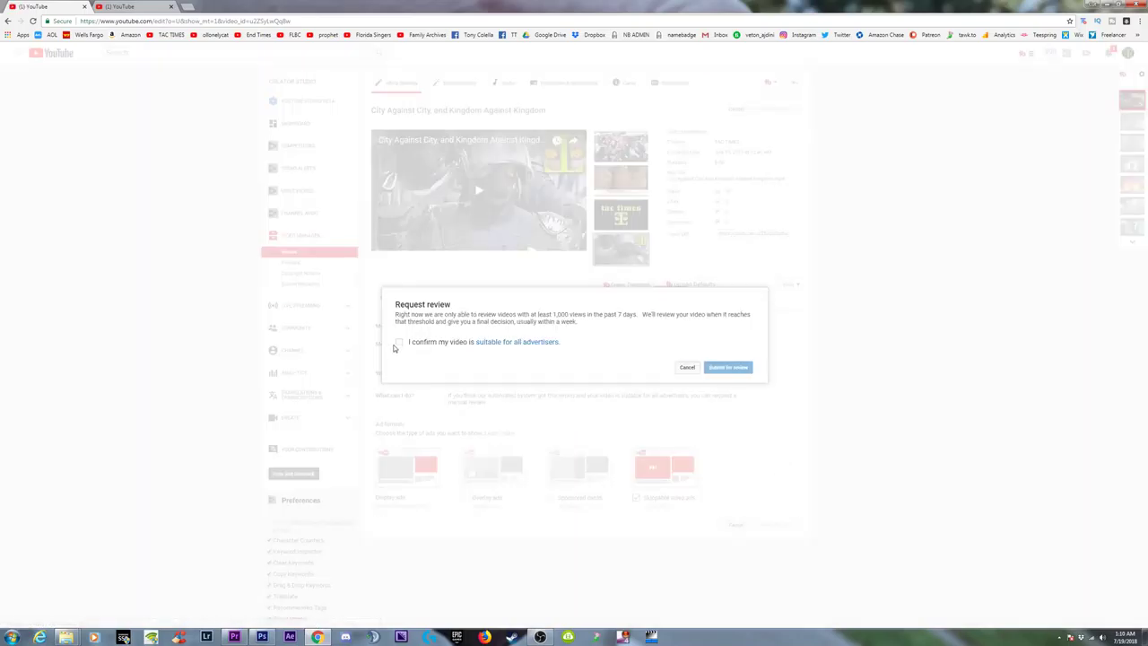
left_click(724, 368)
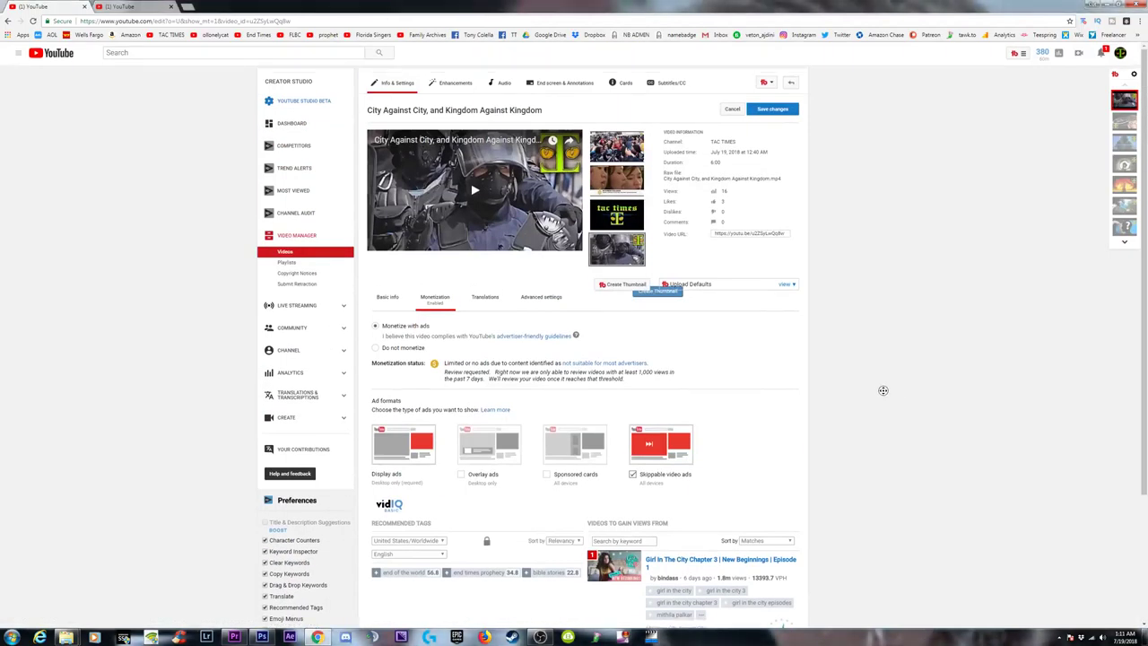
left_click(764, 109)
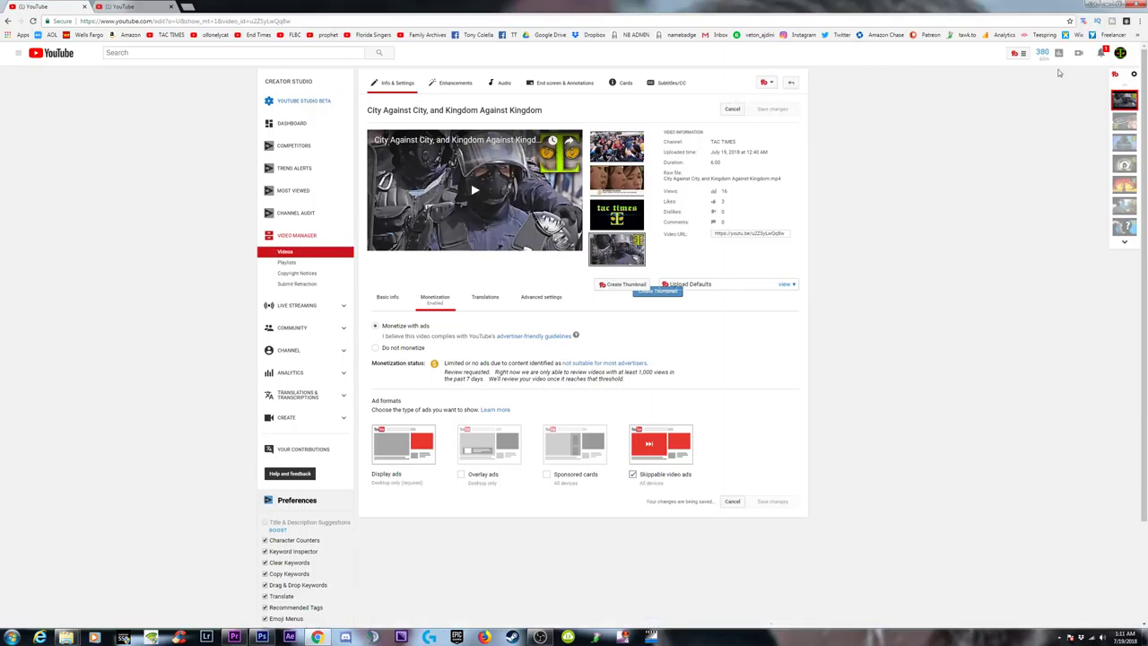
left_click(1110, 5)
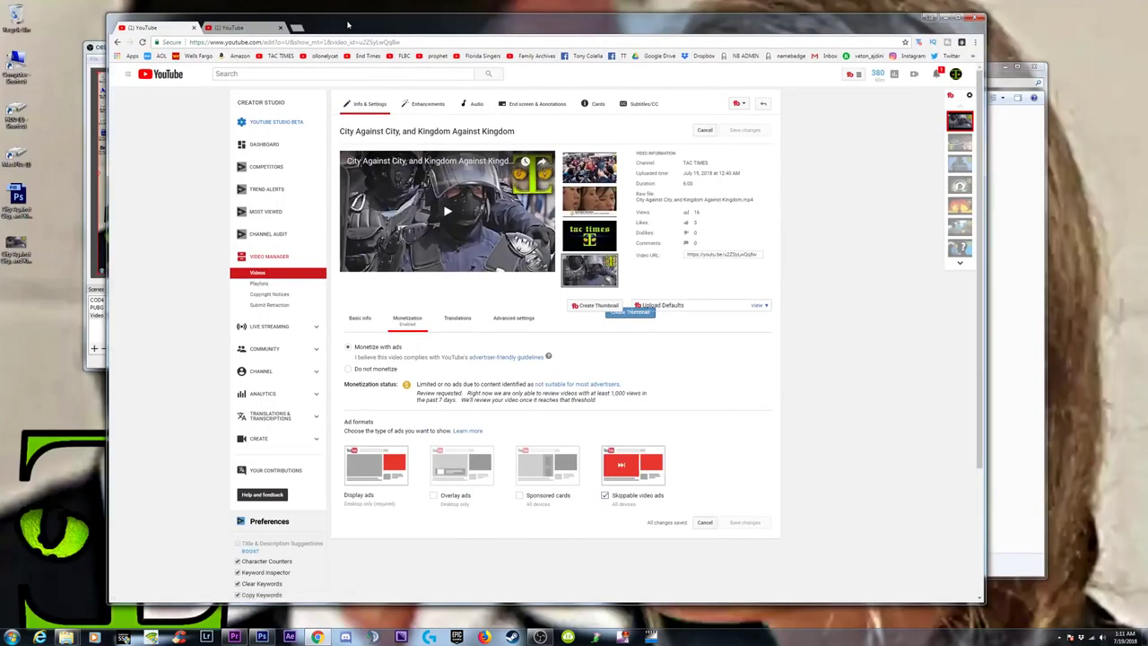
Step: Maximize the browser, switch to the Gender Equality edit page, and start a new tab
double_click(836, 16)
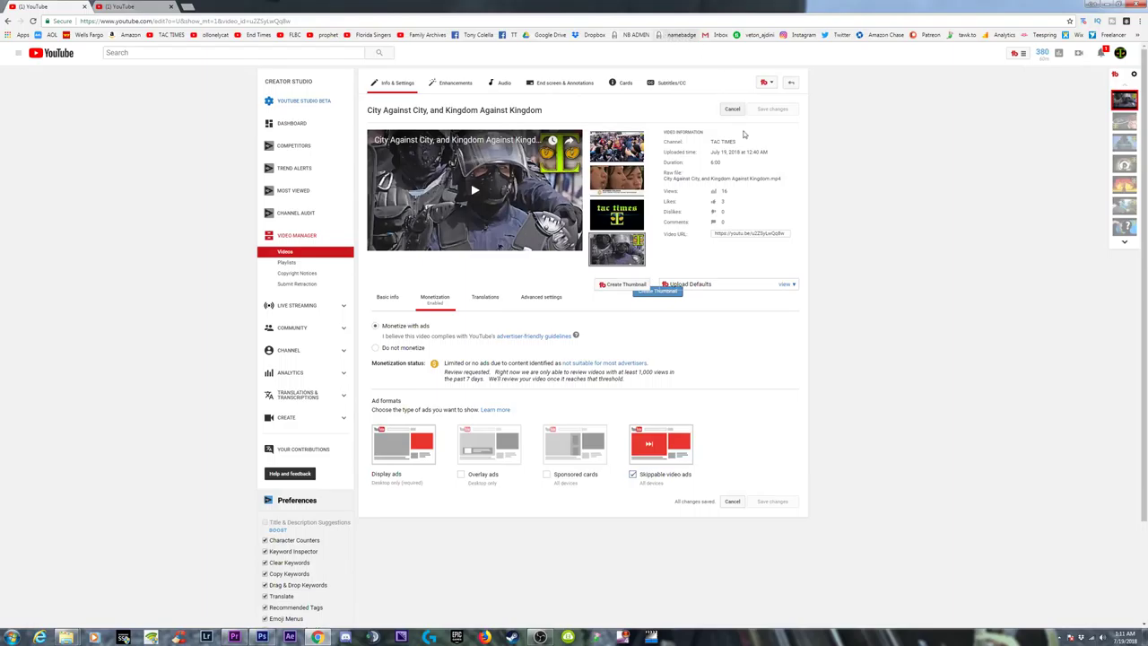
left_click(135, 6)
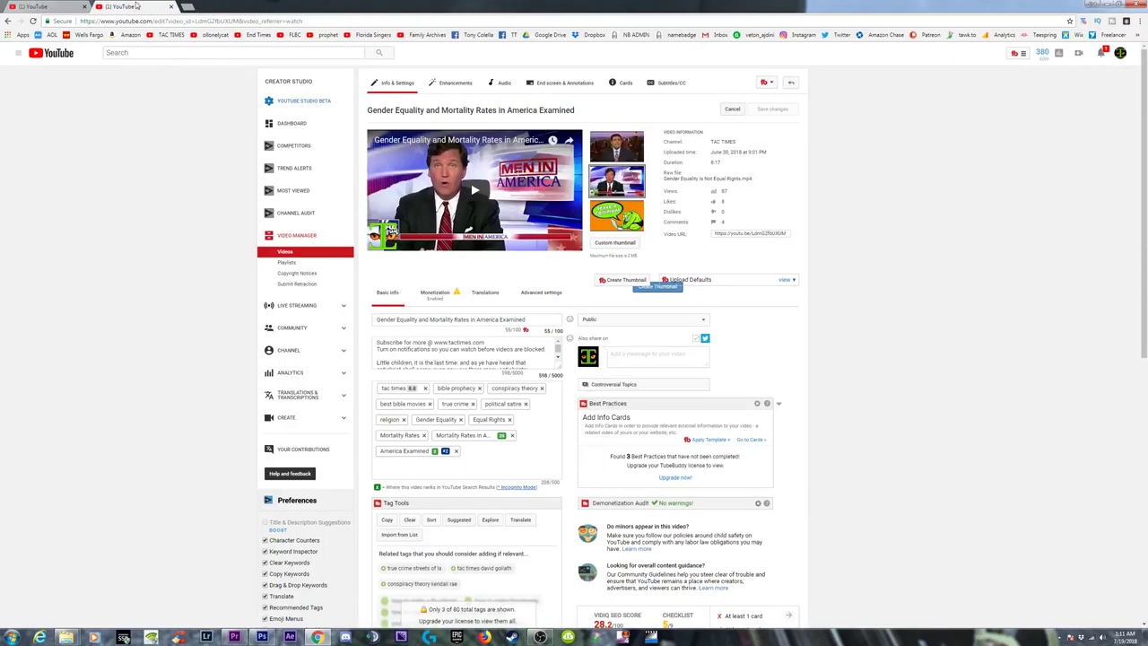
left_click(185, 7)
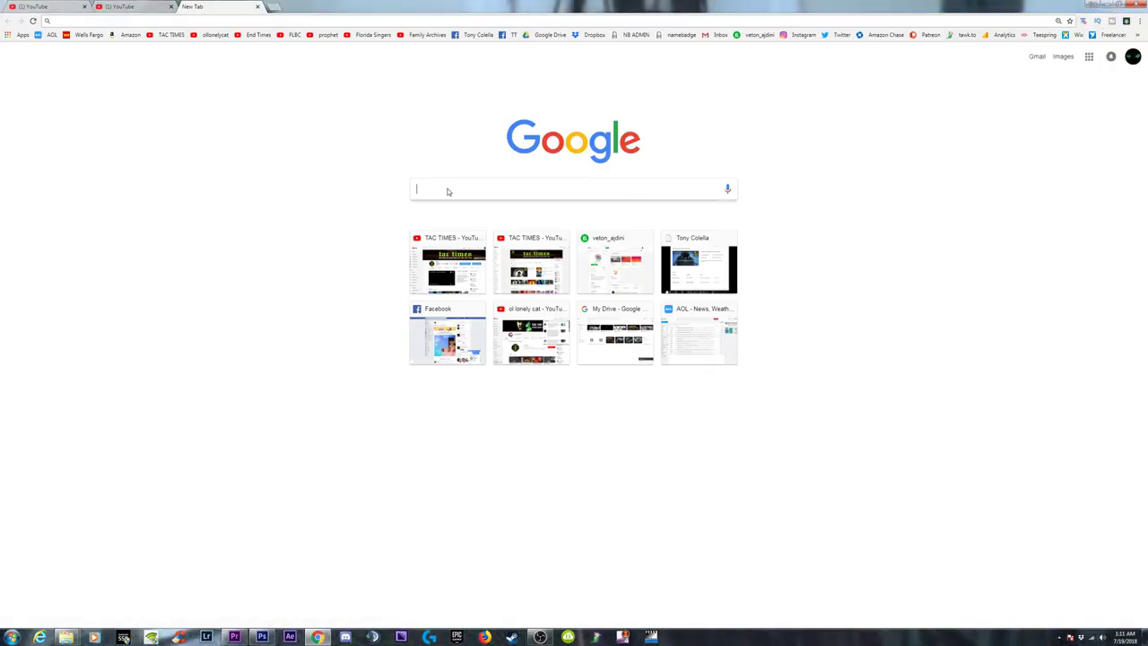
Step: Search Google Images for 'gender equality' and scroll through the results and back up
left_click(447, 188)
type("gender")
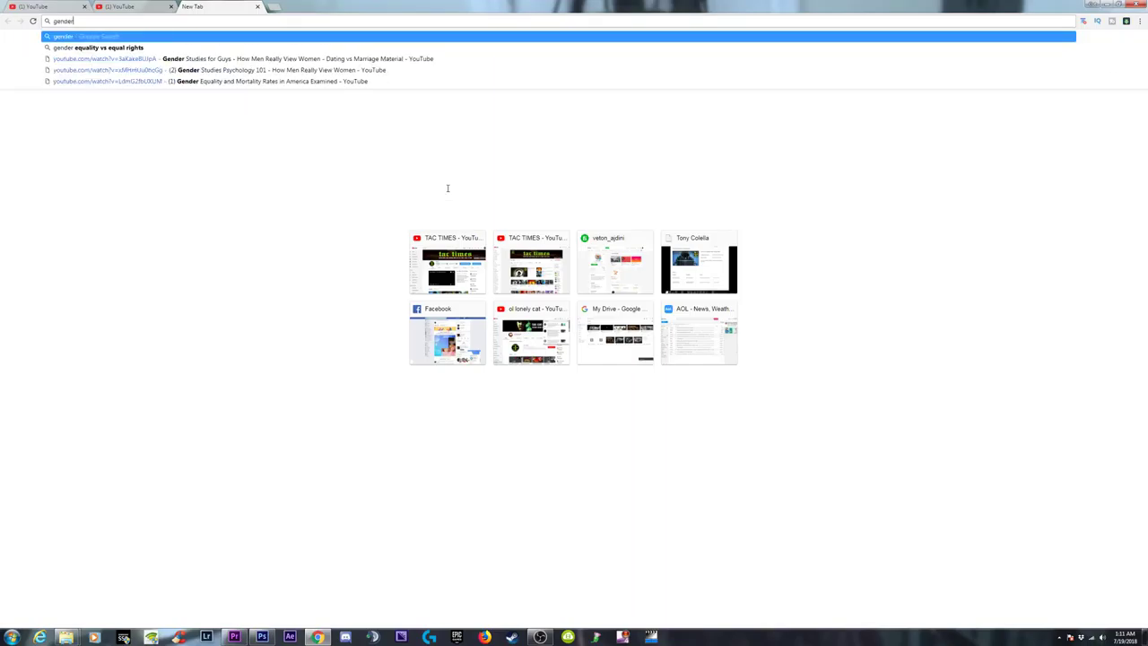
type(" e")
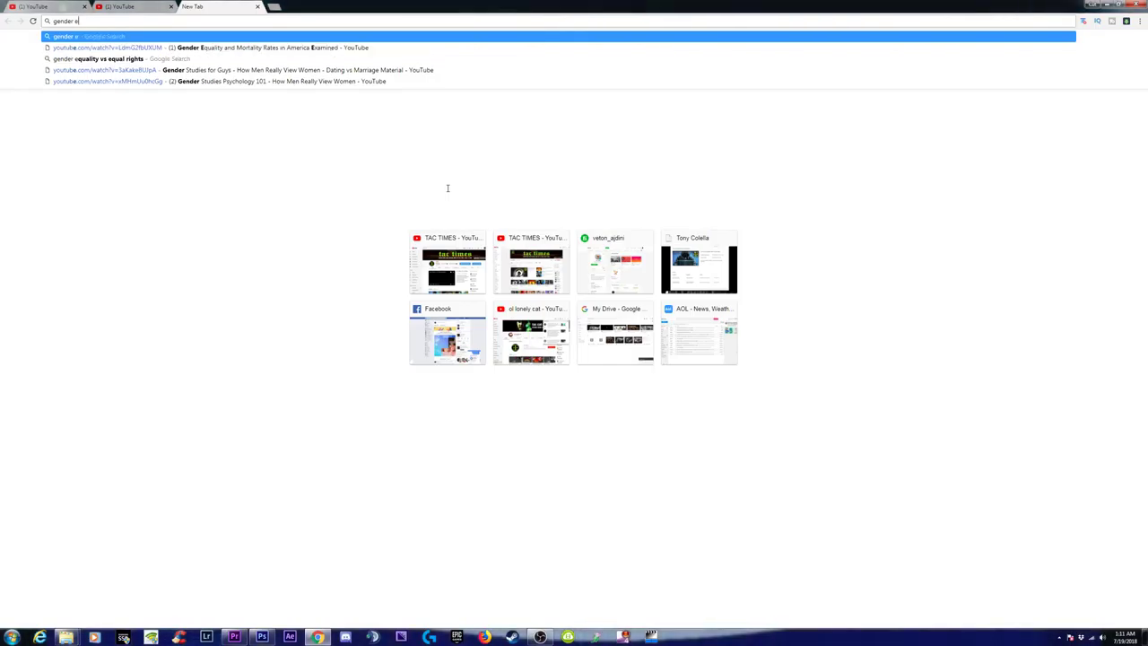
type("quality")
key("Return")
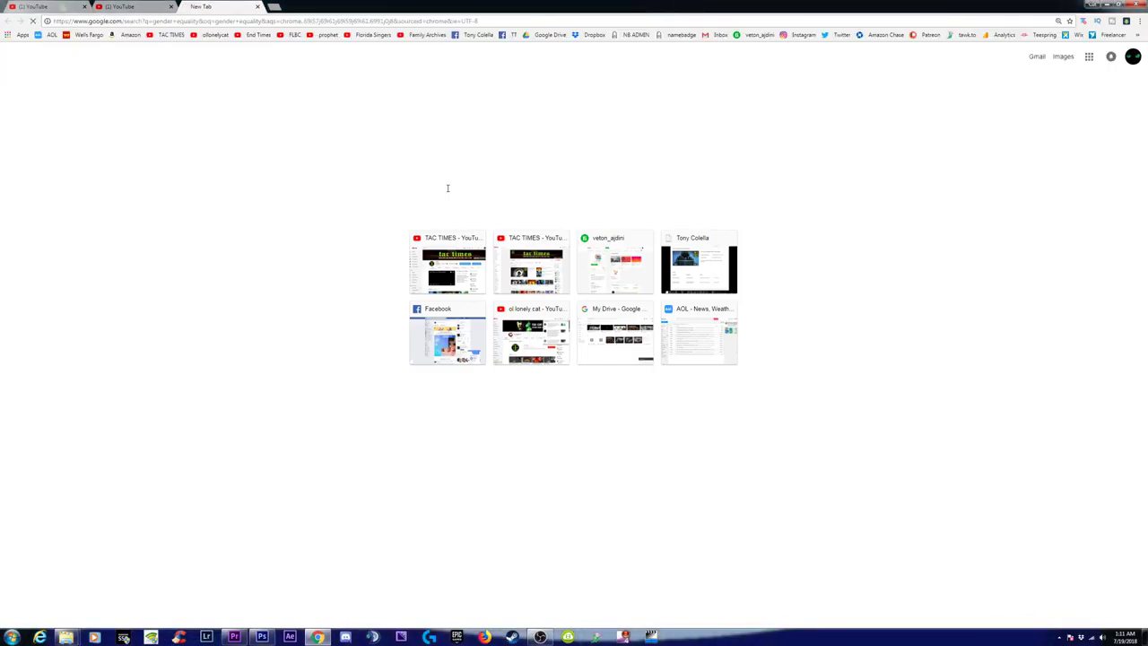
left_click(147, 90)
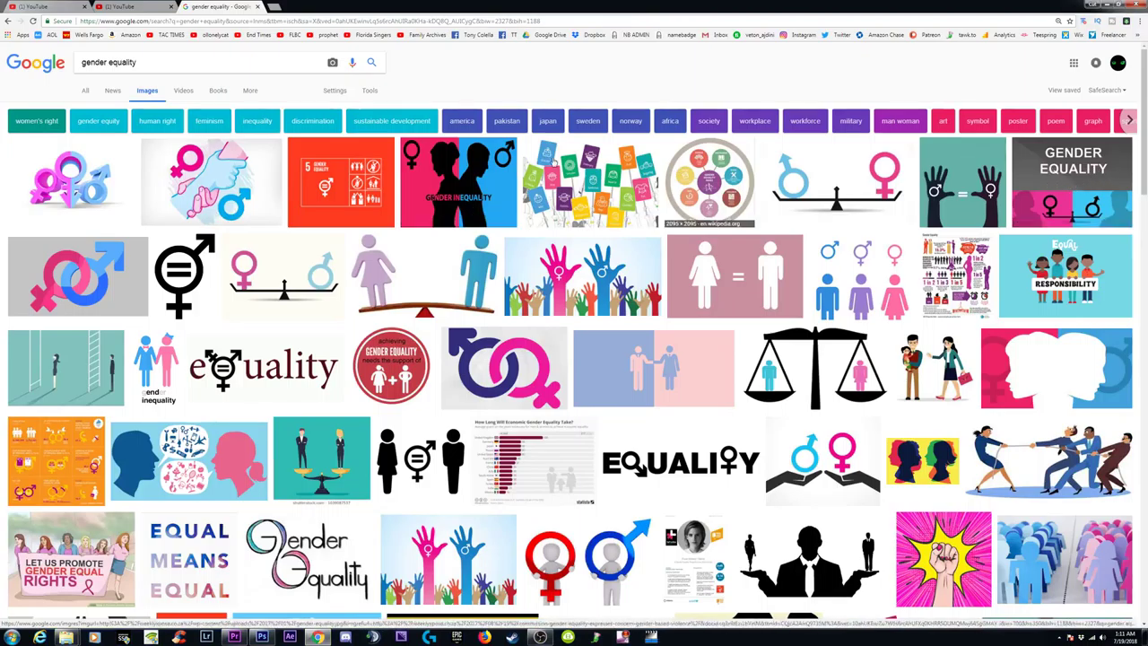
scroll(651, 440, "down", 3)
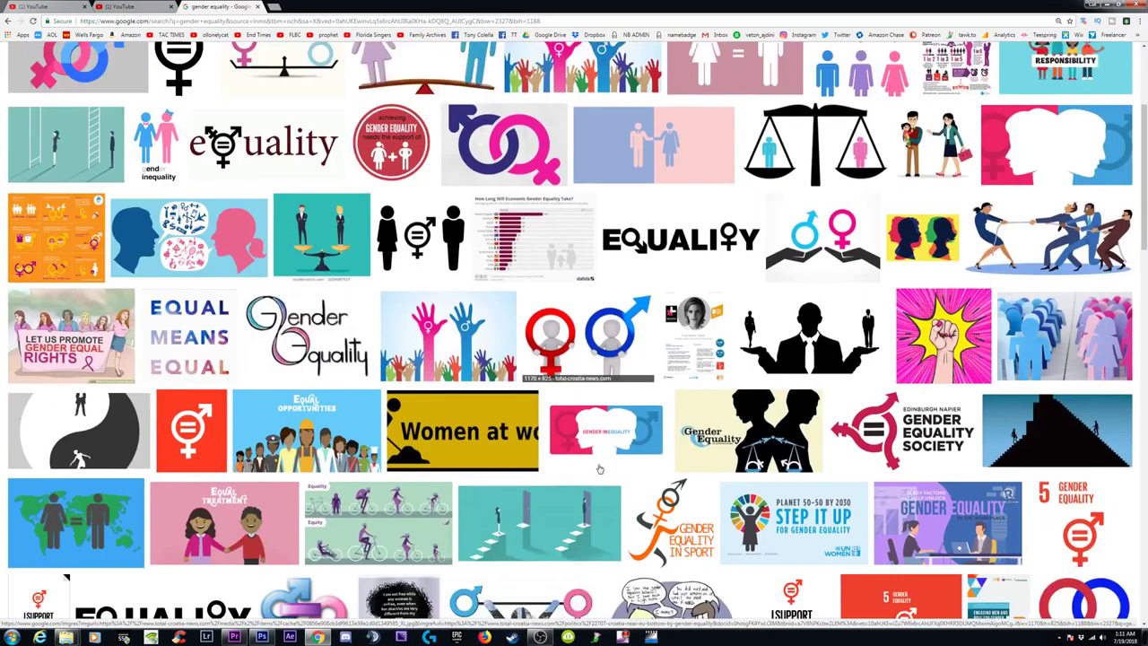
scroll(289, 443, "down", 6)
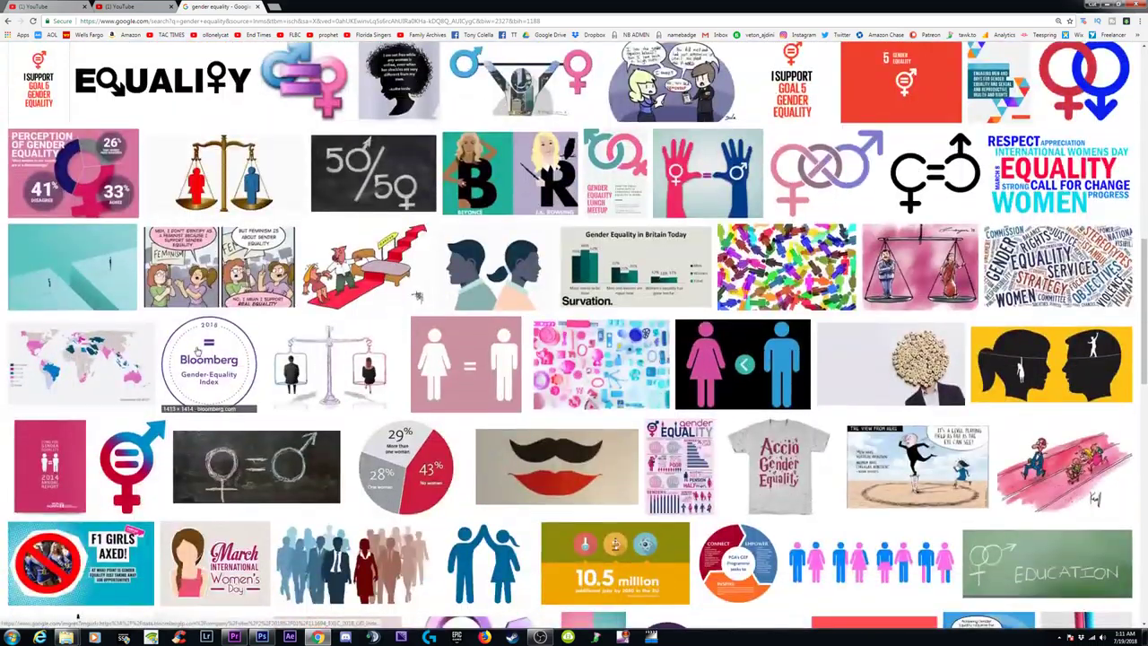
scroll(199, 352, "down", 8)
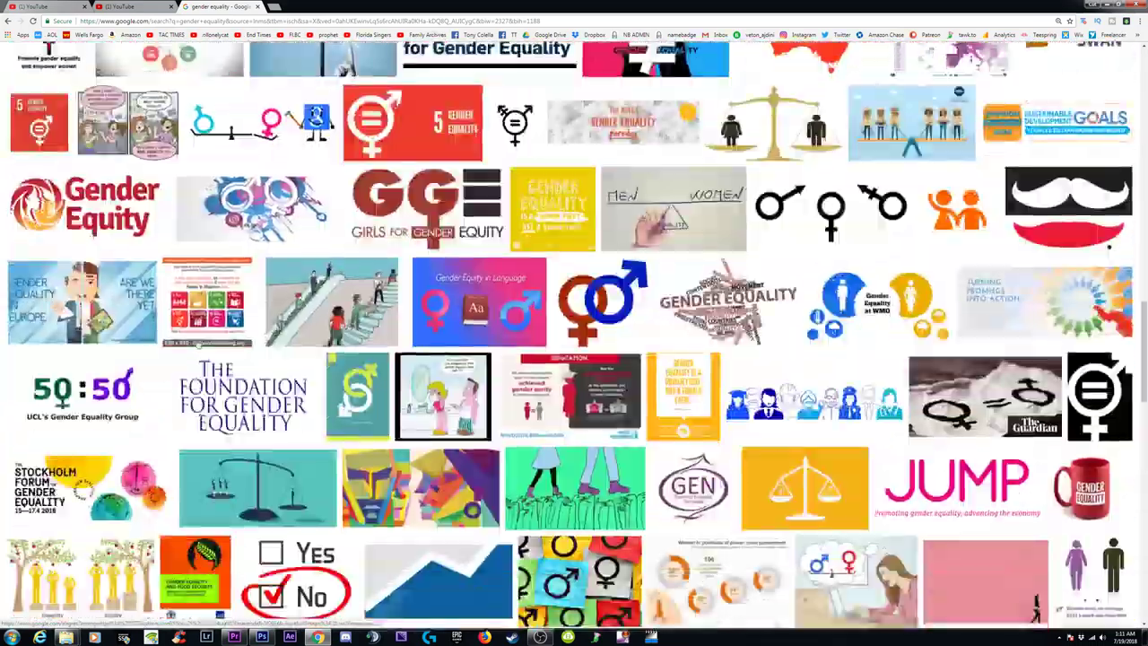
scroll(197, 342, "down", 3)
scroll(201, 340, "up", 9)
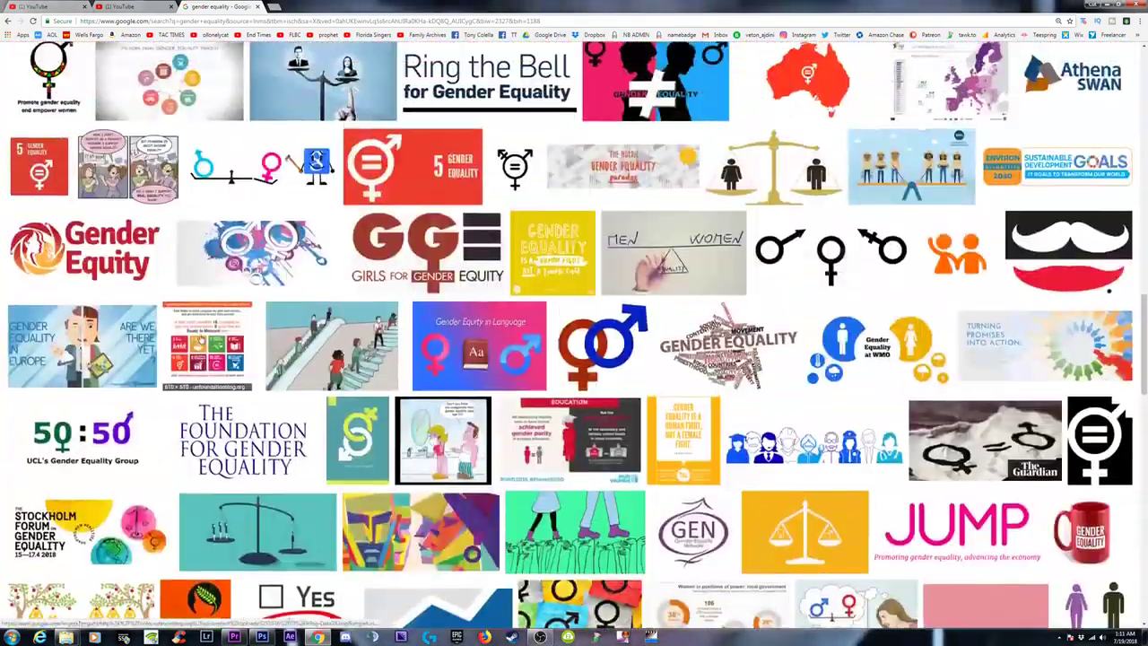
scroll(203, 338, "up", 12)
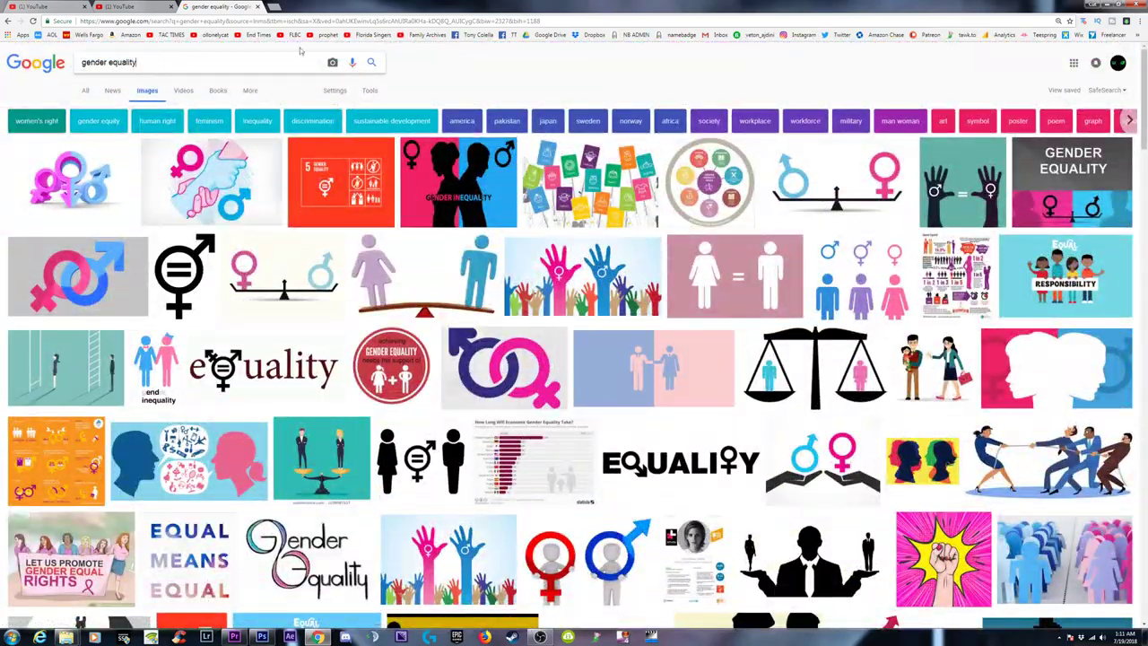
Step: Restore the browser window and reposition it beside the Video folder window
left_click(1113, 5)
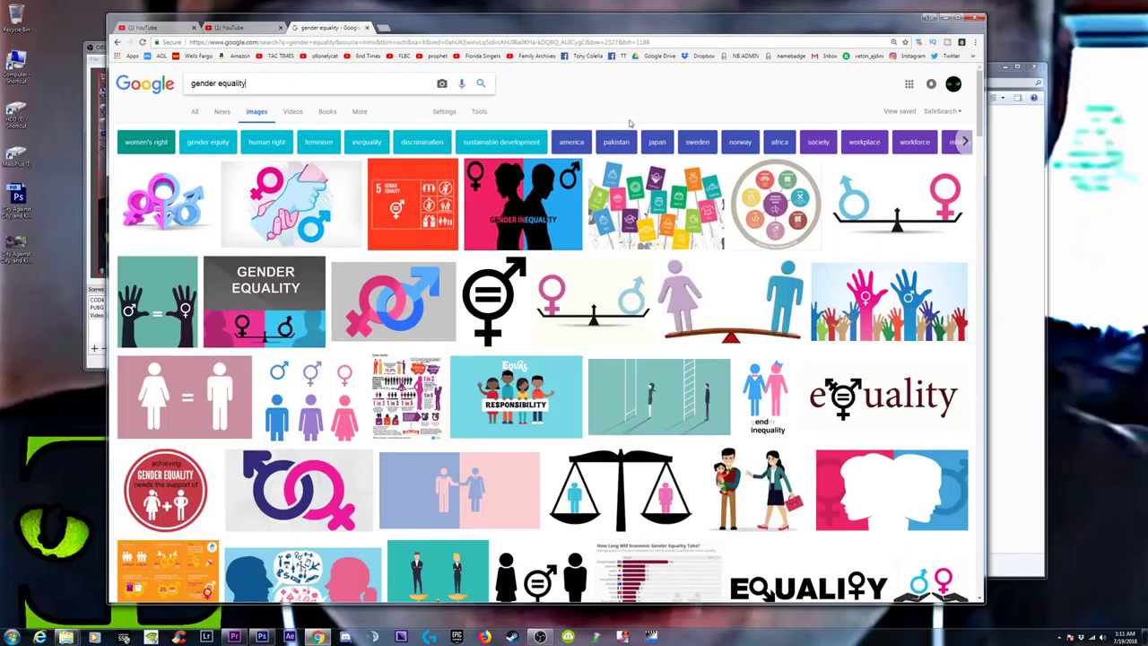
left_click_drag(633, 19, 535, 99)
key("alt+Tab")
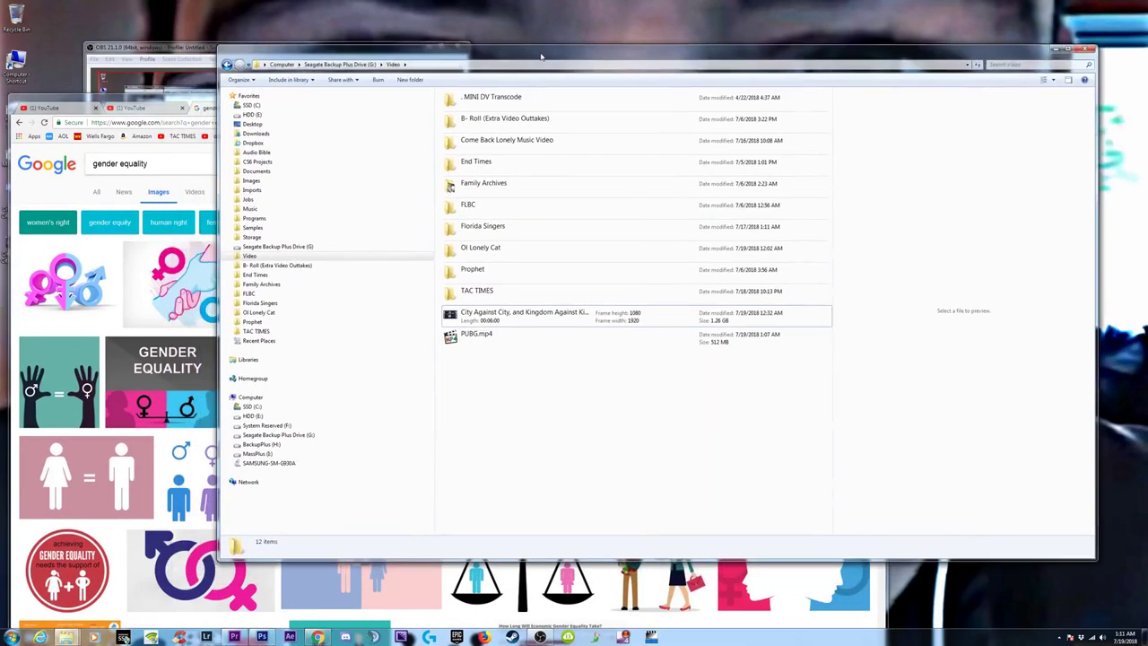
left_click_drag(199, 101, 338, 24)
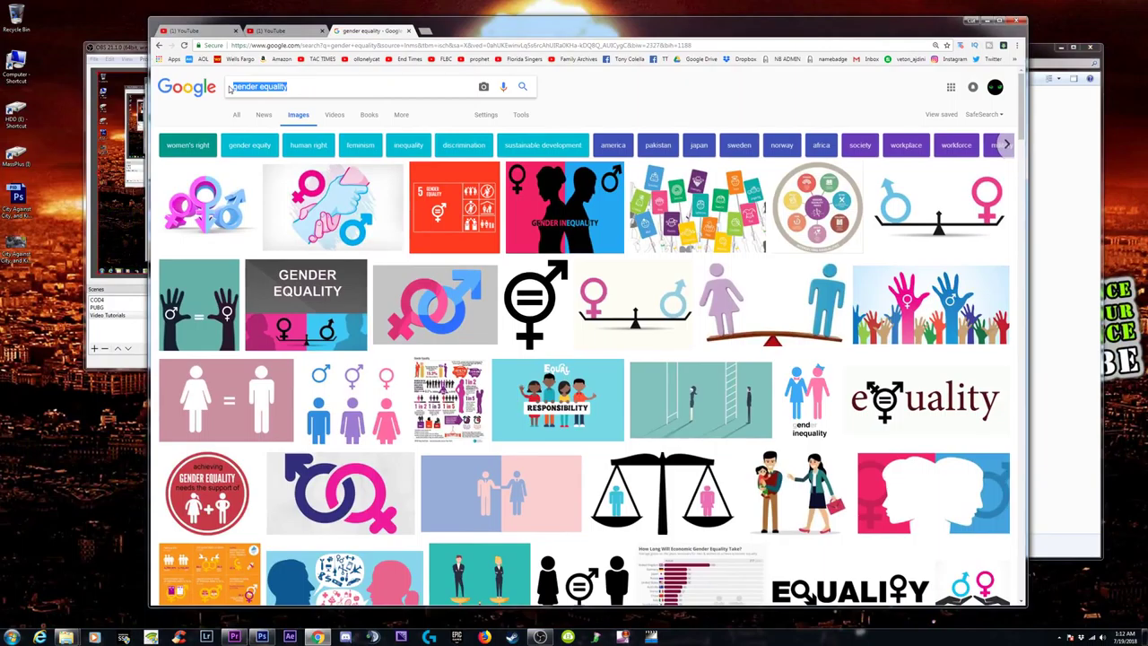
Step: Search images for 'female soldier' and preview the helmeted soldier photo larger
type("female soldi")
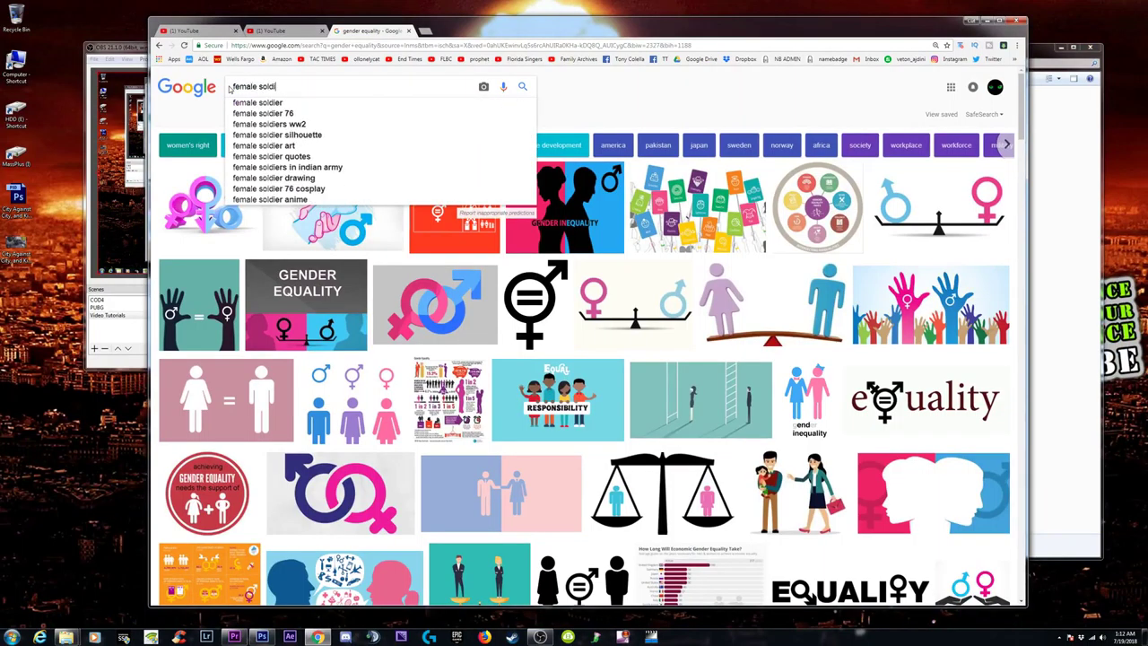
type("er")
key("Return")
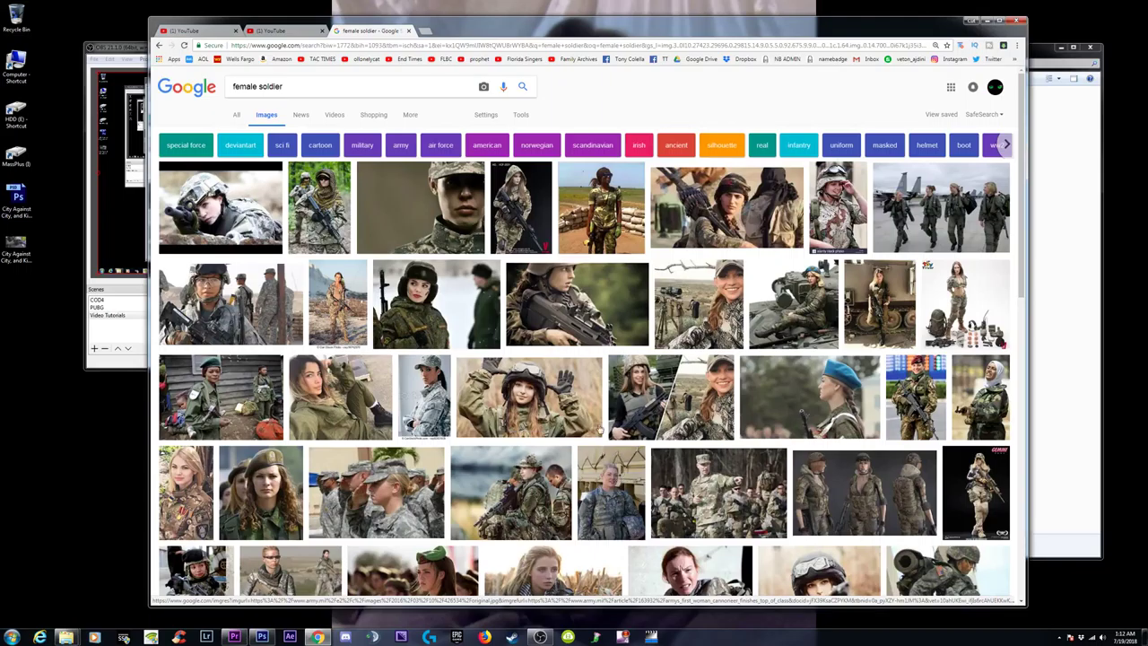
scroll(462, 327, "down", 3)
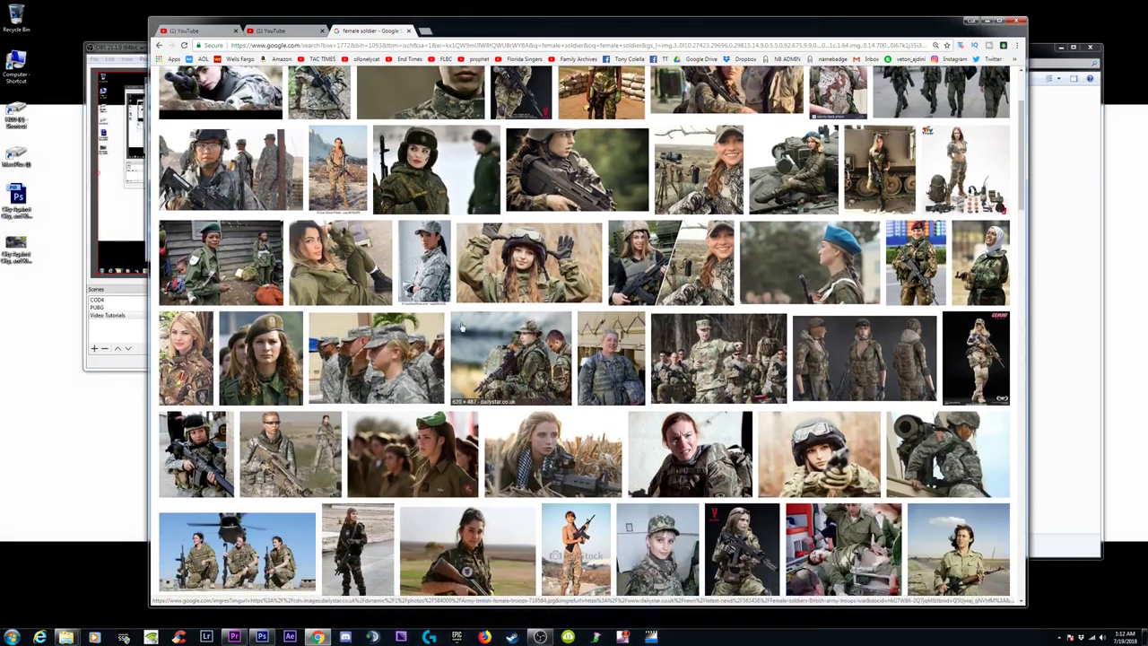
scroll(462, 327, "down", 3)
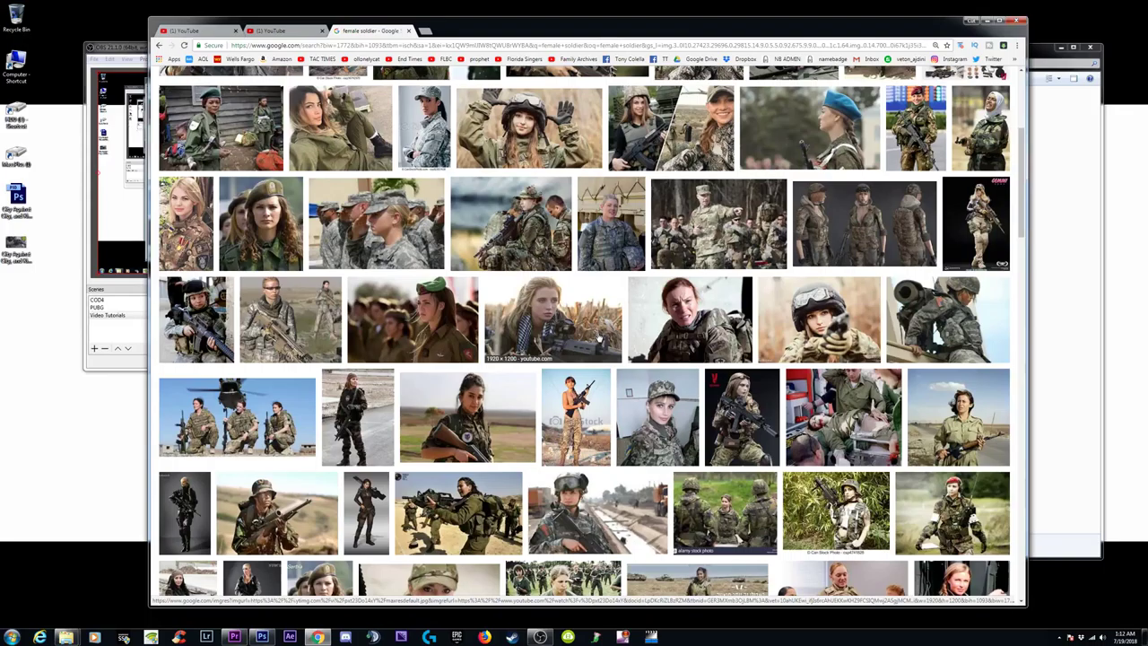
scroll(598, 338, "up", 5)
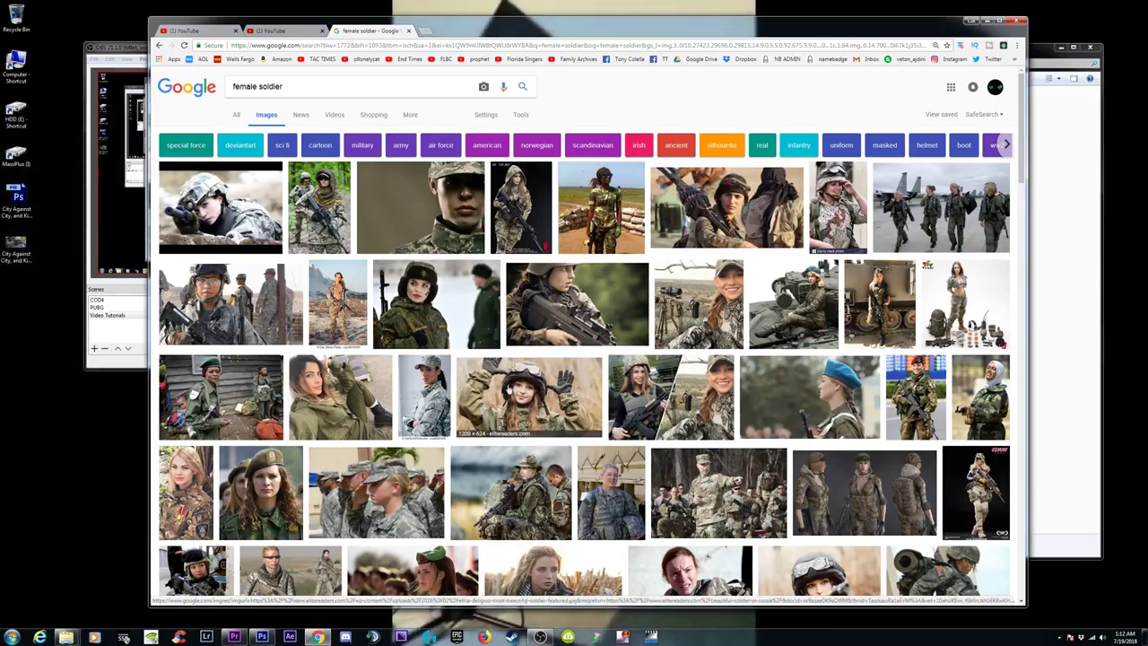
left_click(543, 390)
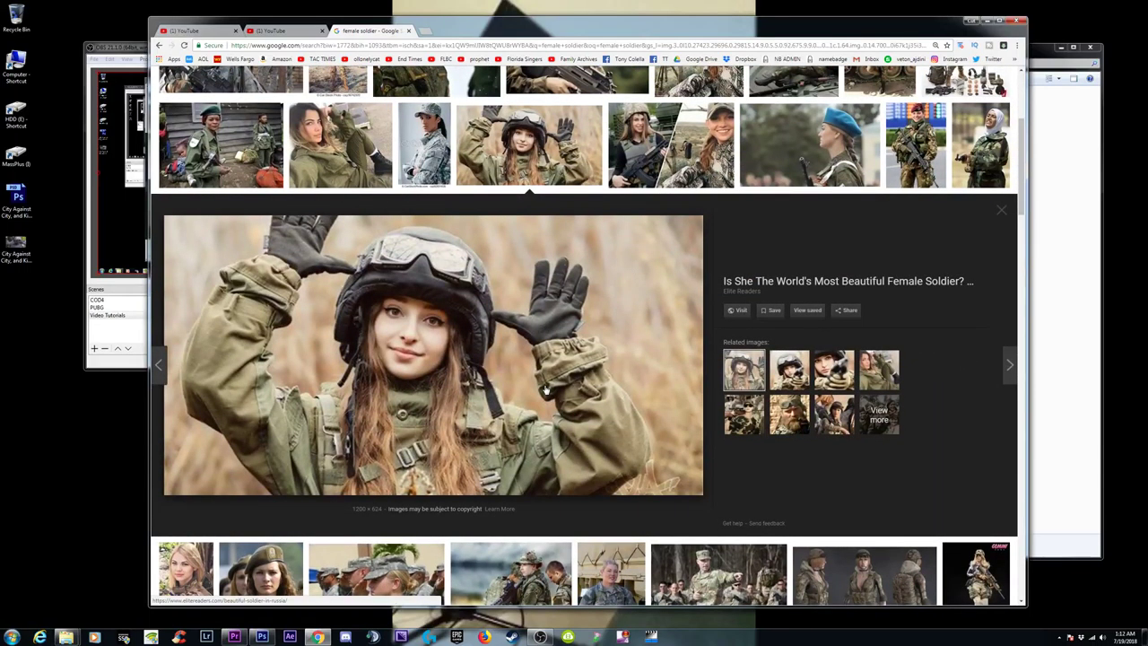
scroll(375, 294, "up", 4)
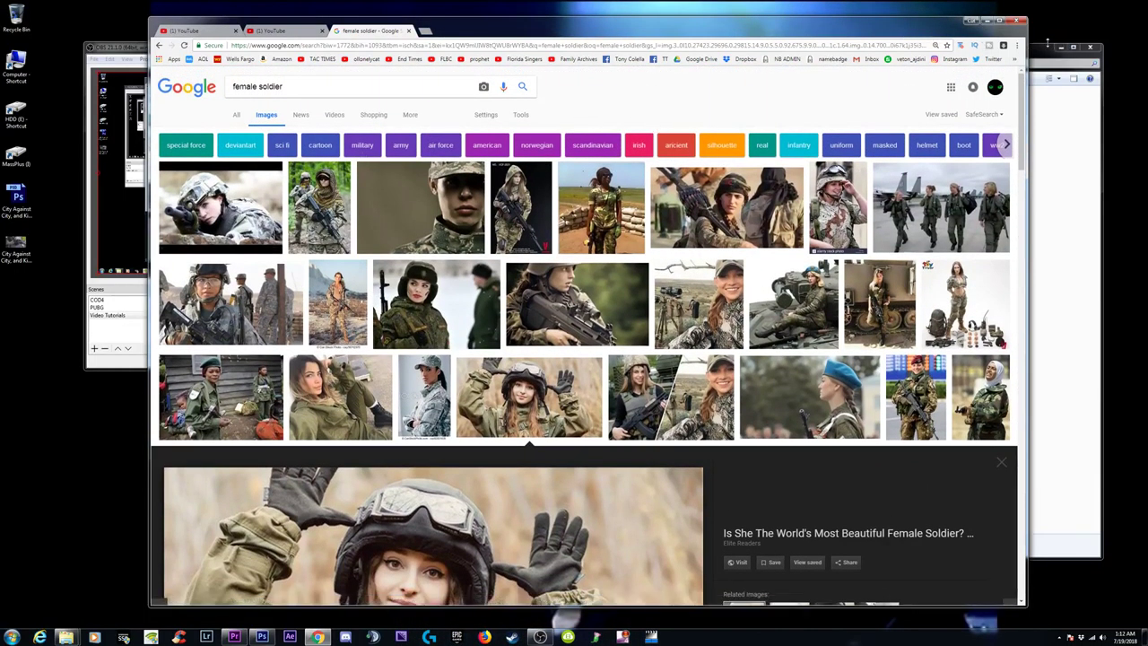
Step: Return to the Gender Equality video's edit page in the browser
left_click(1029, 46)
left_click(357, 31)
left_click(259, 32)
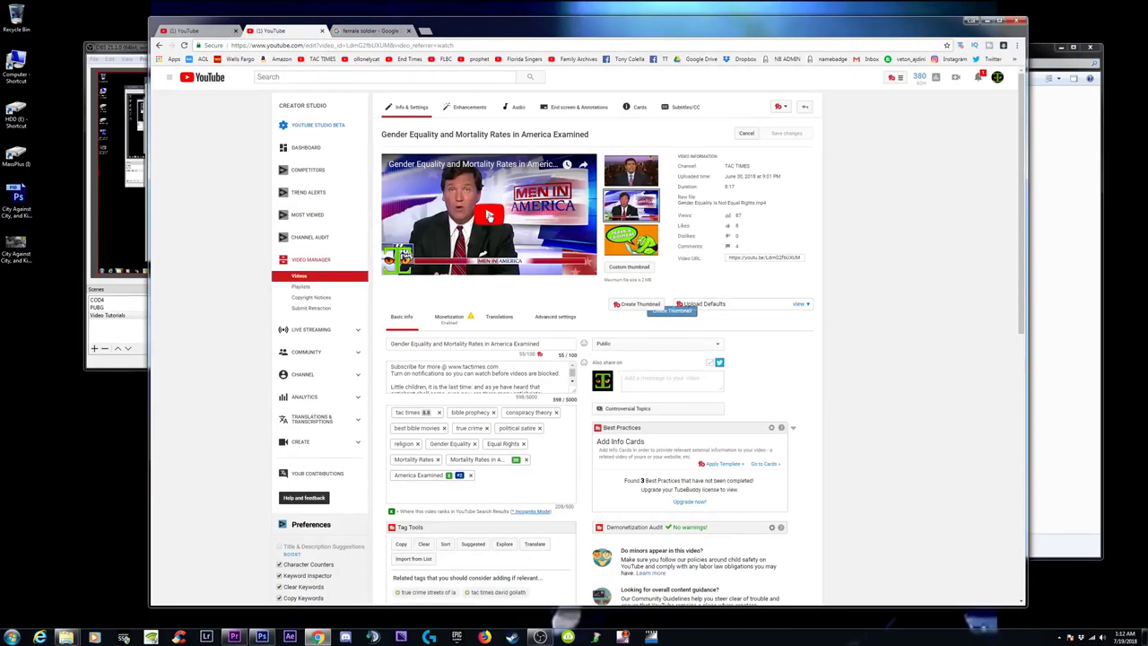
Step: Play the Gender Equality video full screen in a maximized browser
left_click(493, 215)
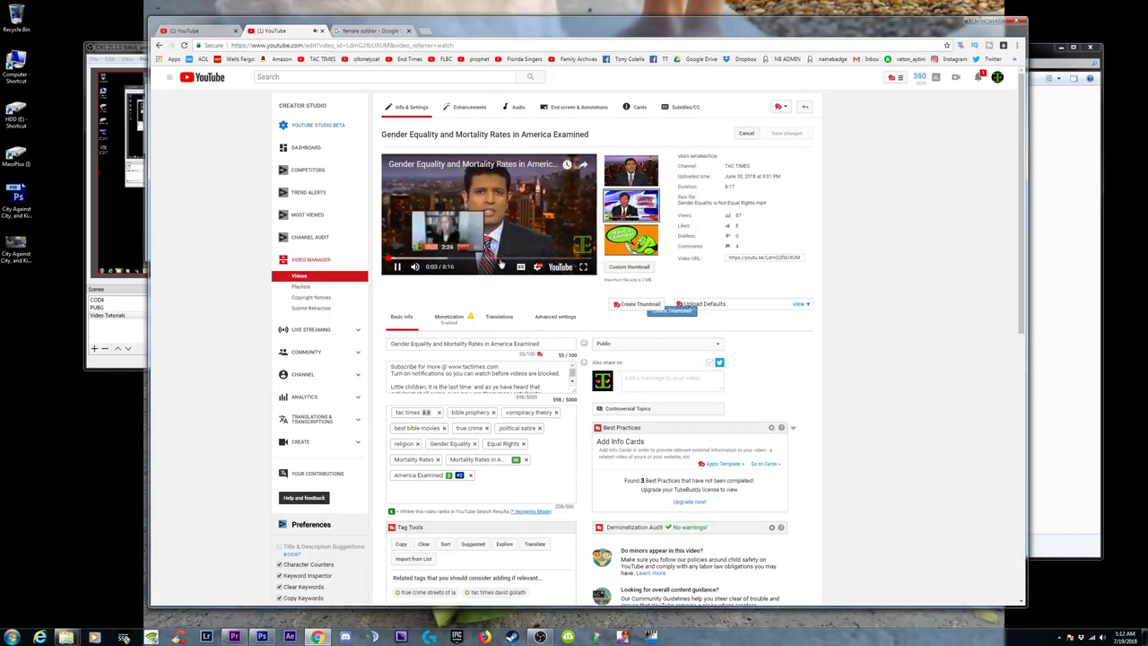
double_click(965, 15)
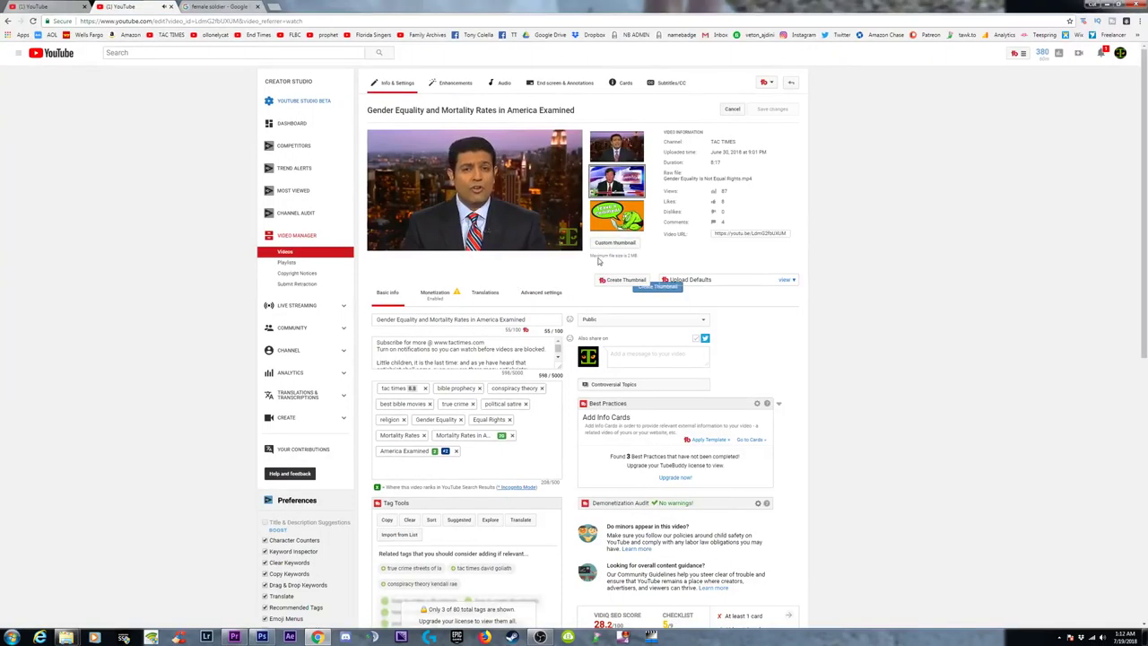
left_click(570, 244)
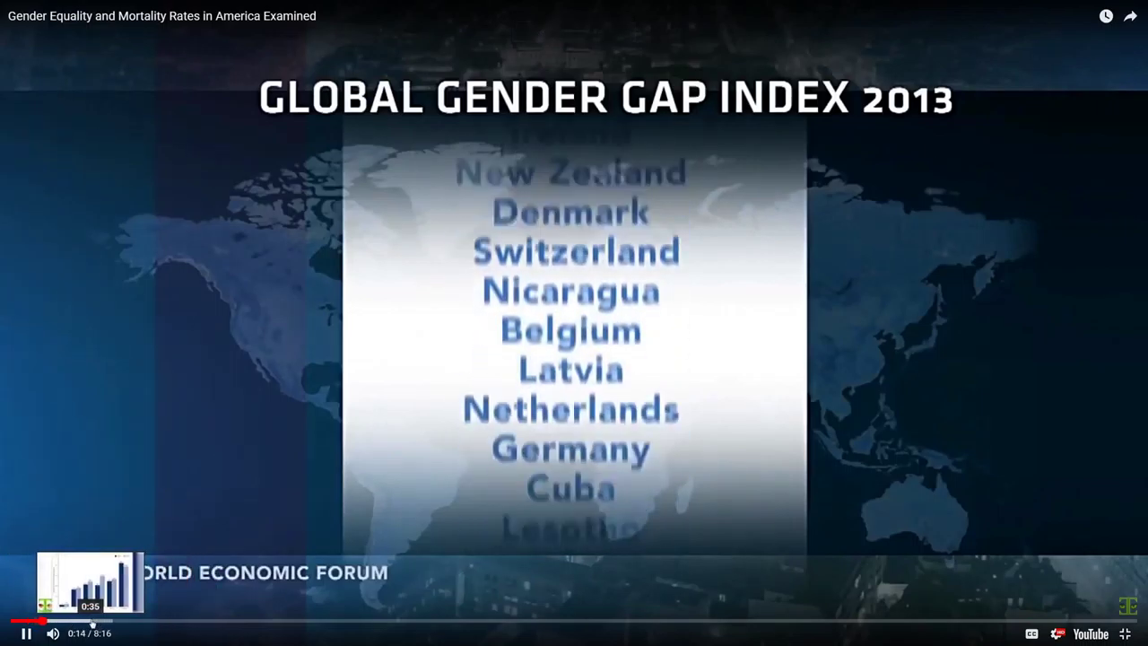
Step: Skip ahead through the video to 7:51 of 8:16, pausing and resuming, then exit full screen
left_click(90, 620)
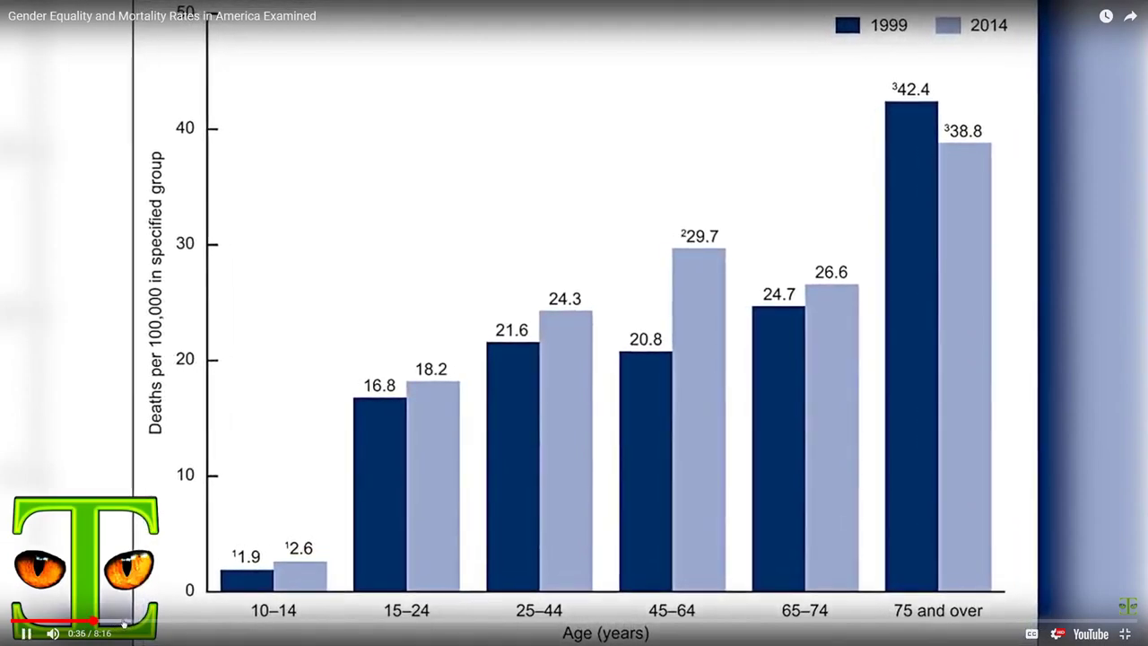
left_click(124, 621)
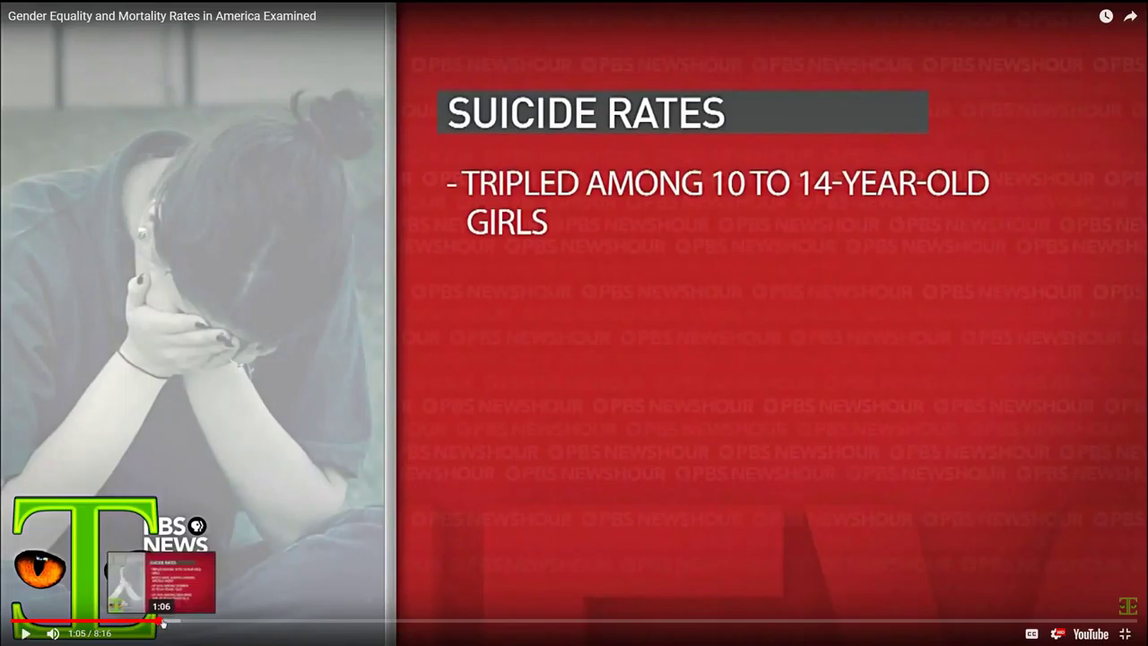
left_click(162, 621)
key("space")
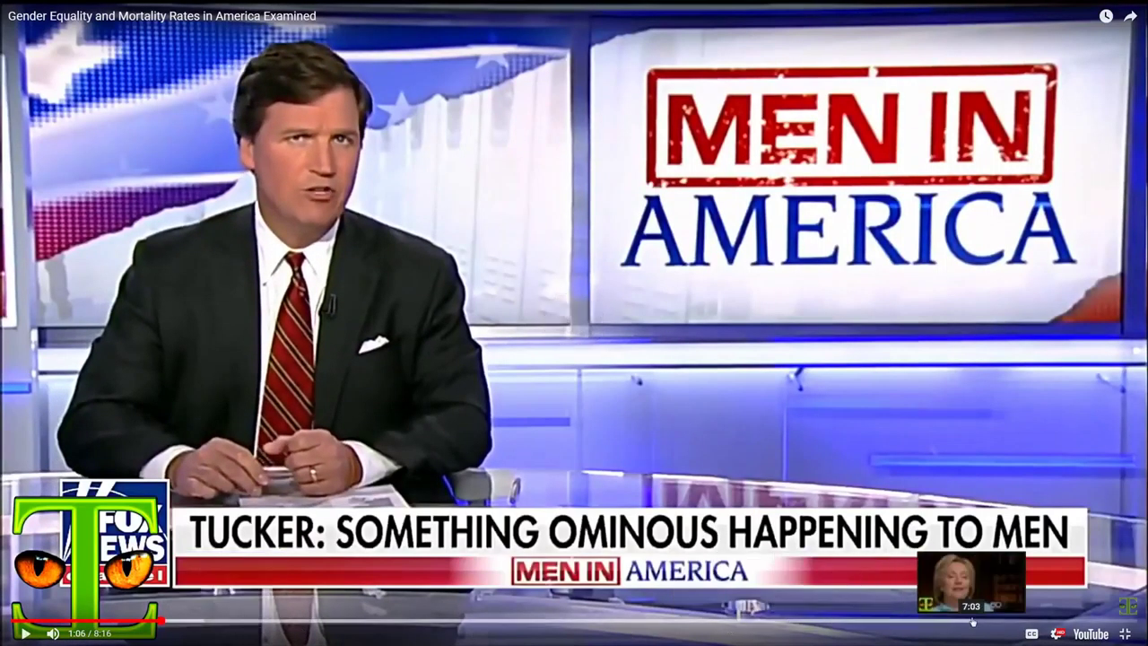
left_click(1056, 618)
key("space")
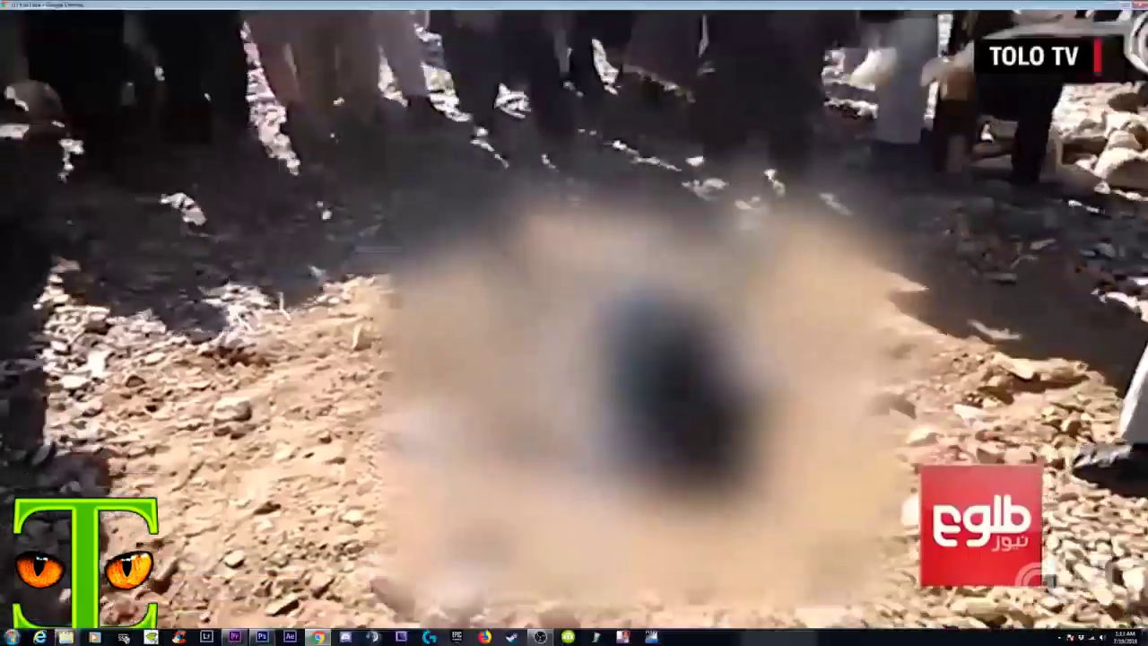
key("Escape")
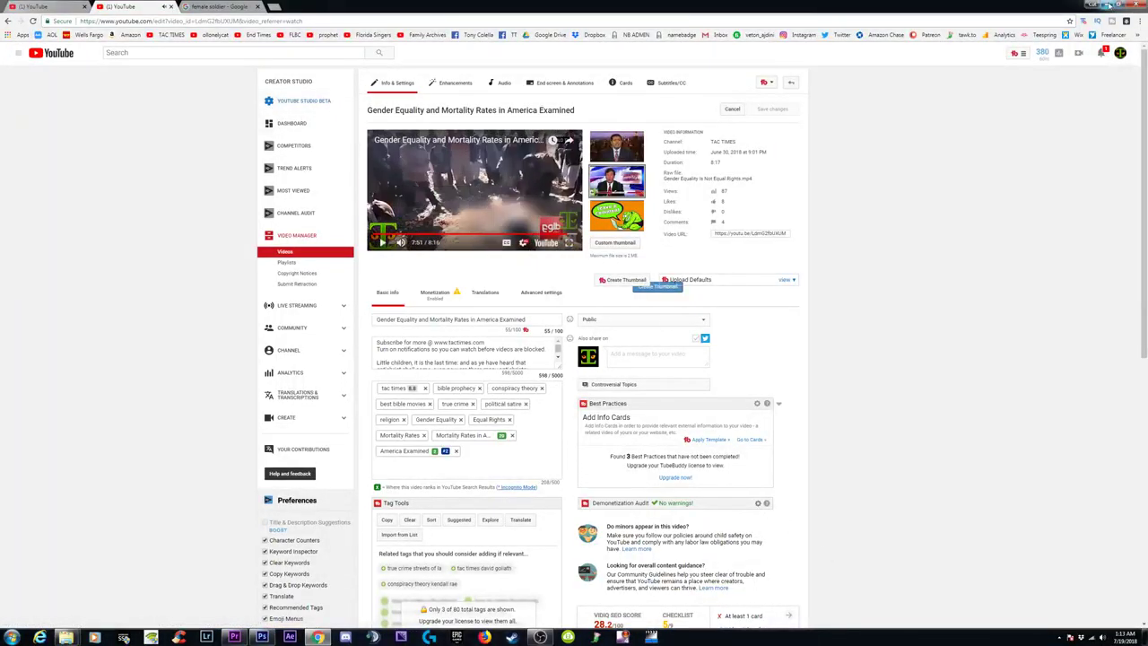
Step: Briefly show the Video folder, then return to the female soldier image results
left_click(1109, 5)
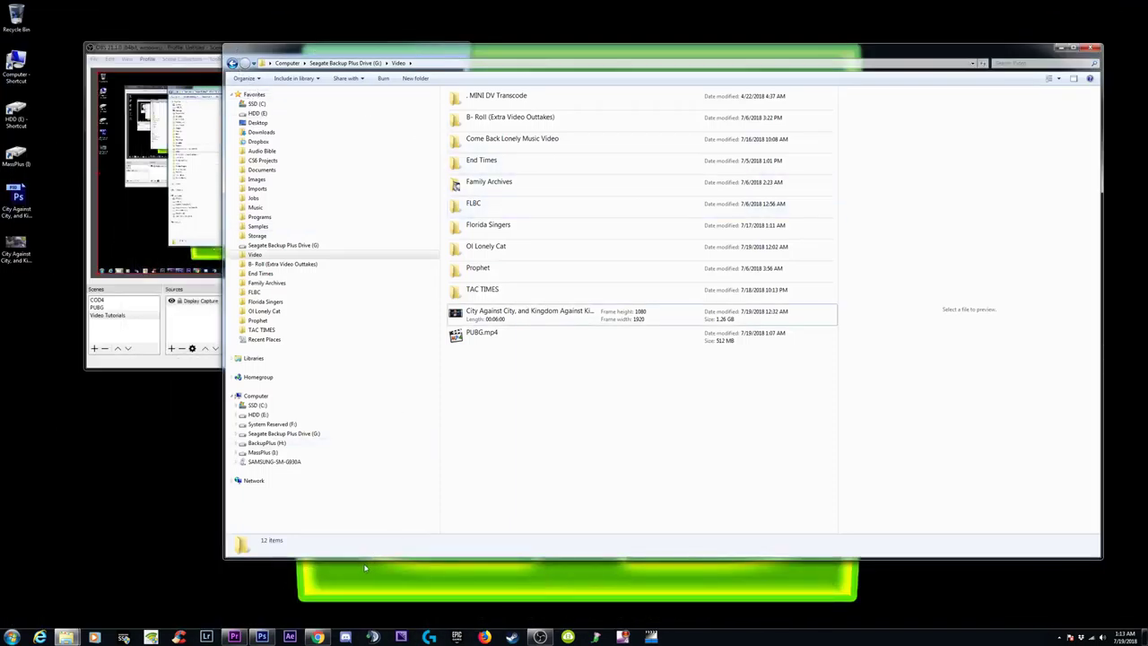
left_click(318, 636)
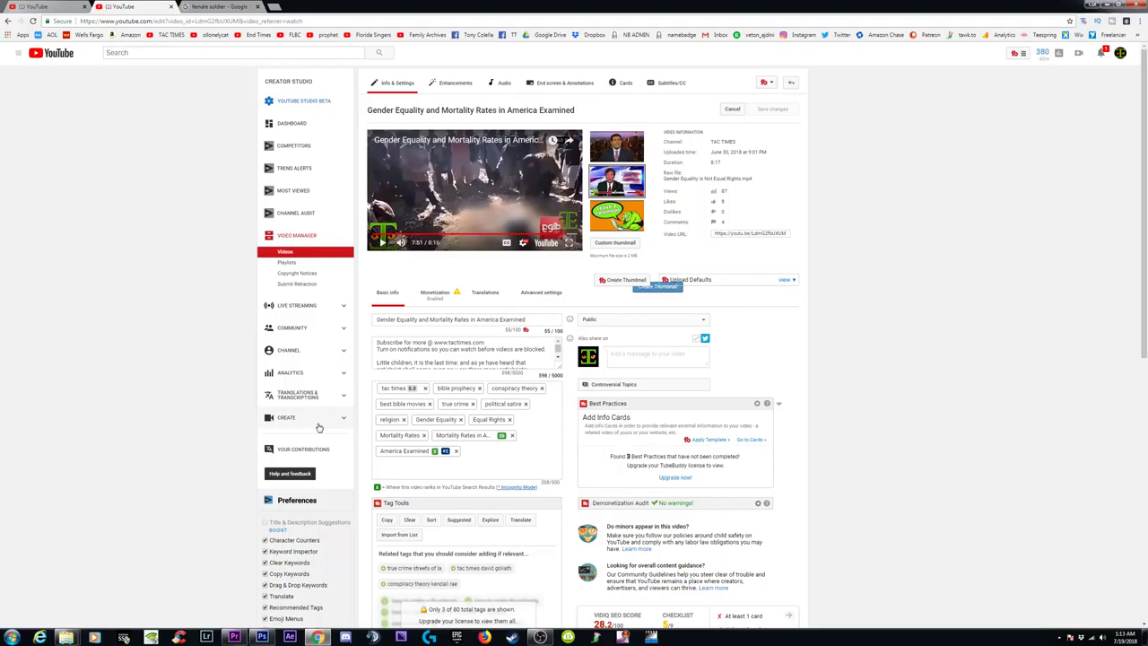
left_click(209, 7)
scroll(183, 267, "down", 1)
scroll(184, 266, "up", 2)
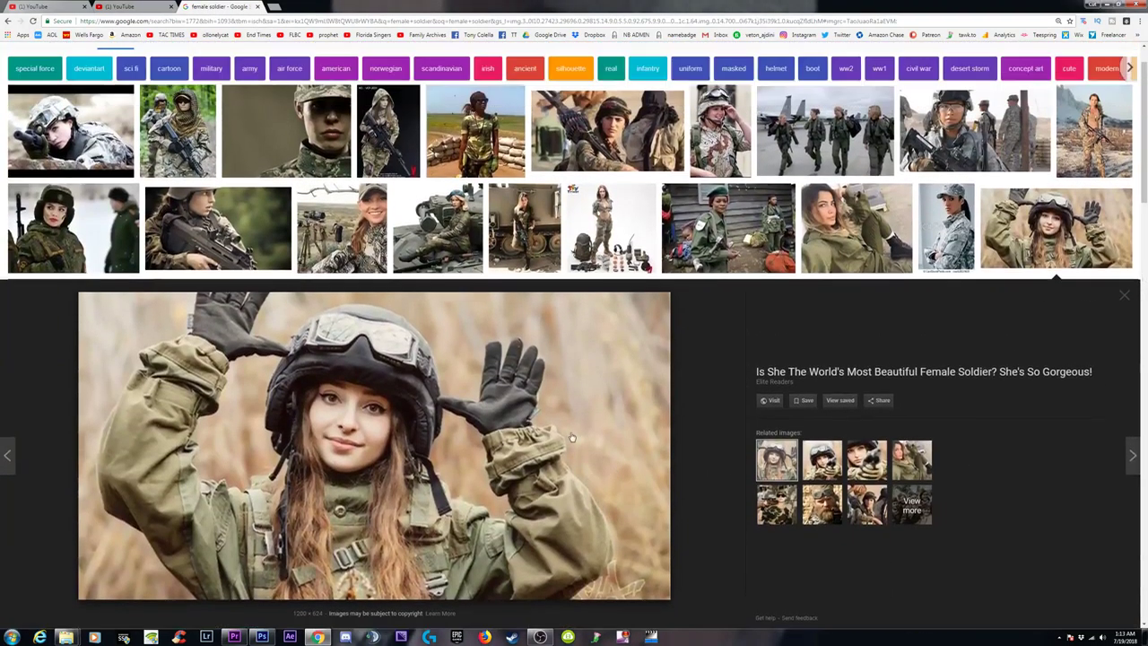
Step: Replace the female soldier query with 'celebrity' and search images
left_click_drag(134, 62, 61, 63)
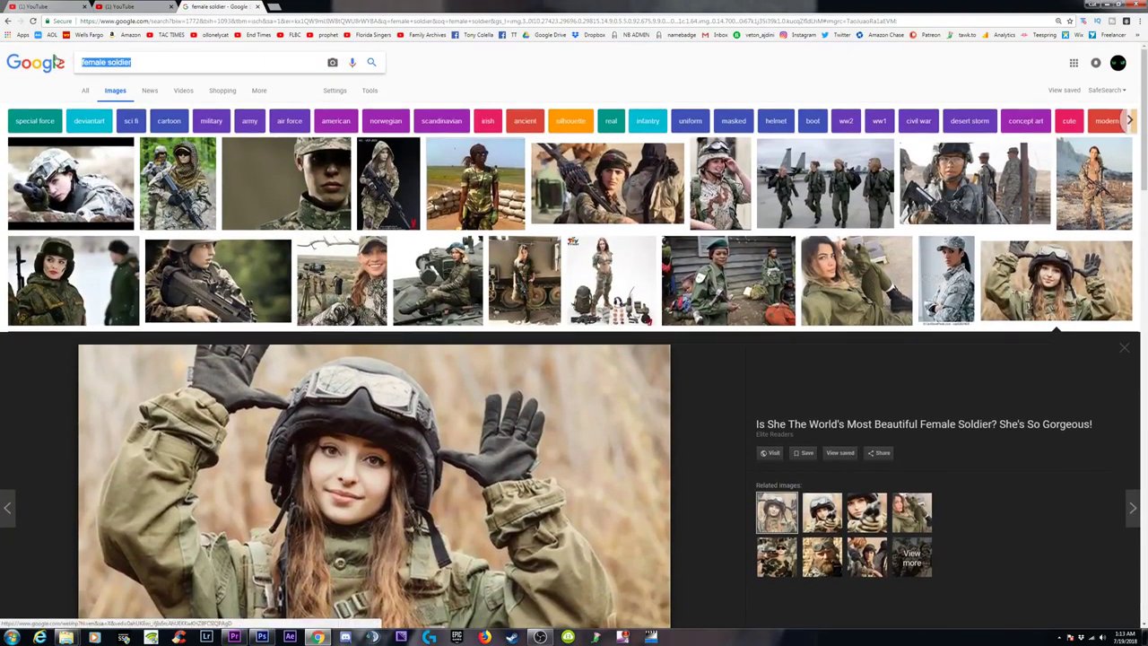
type("celeb")
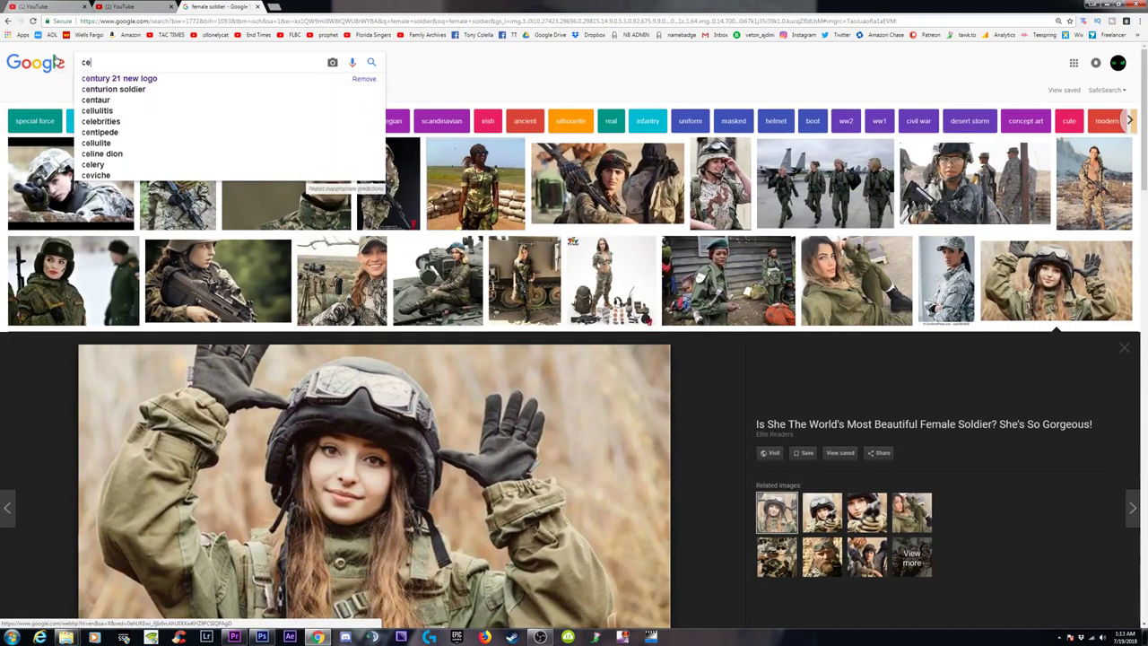
type("ity")
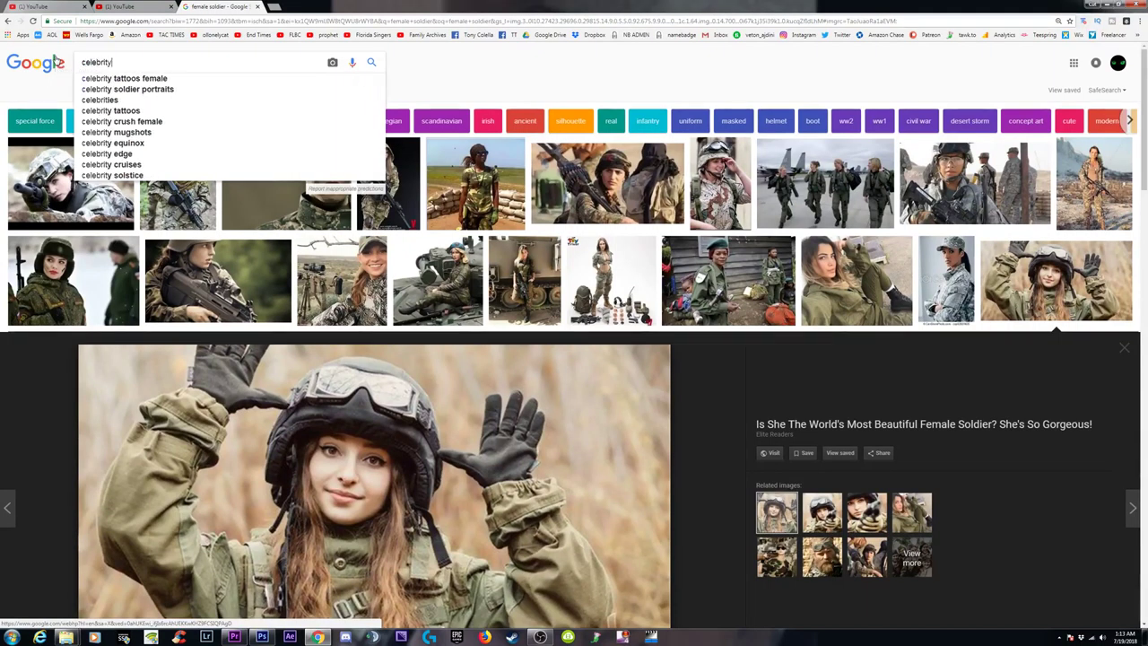
key("Return")
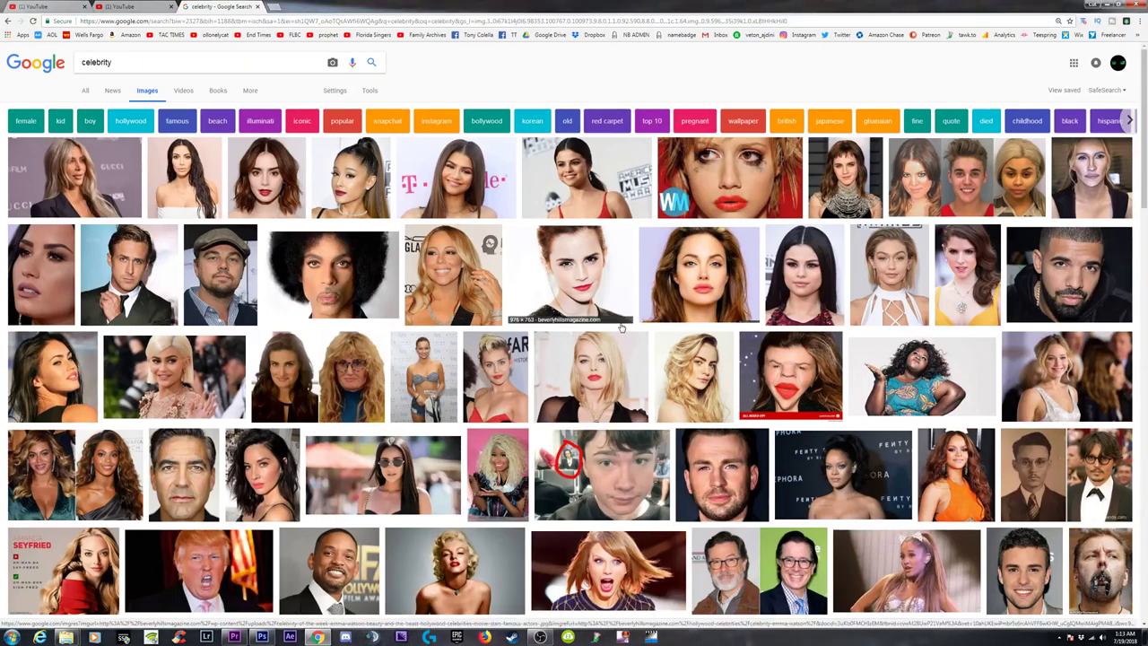
Step: Refine the image search to 'usa celebrity' and browse the results
scroll(622, 328, "down", 3)
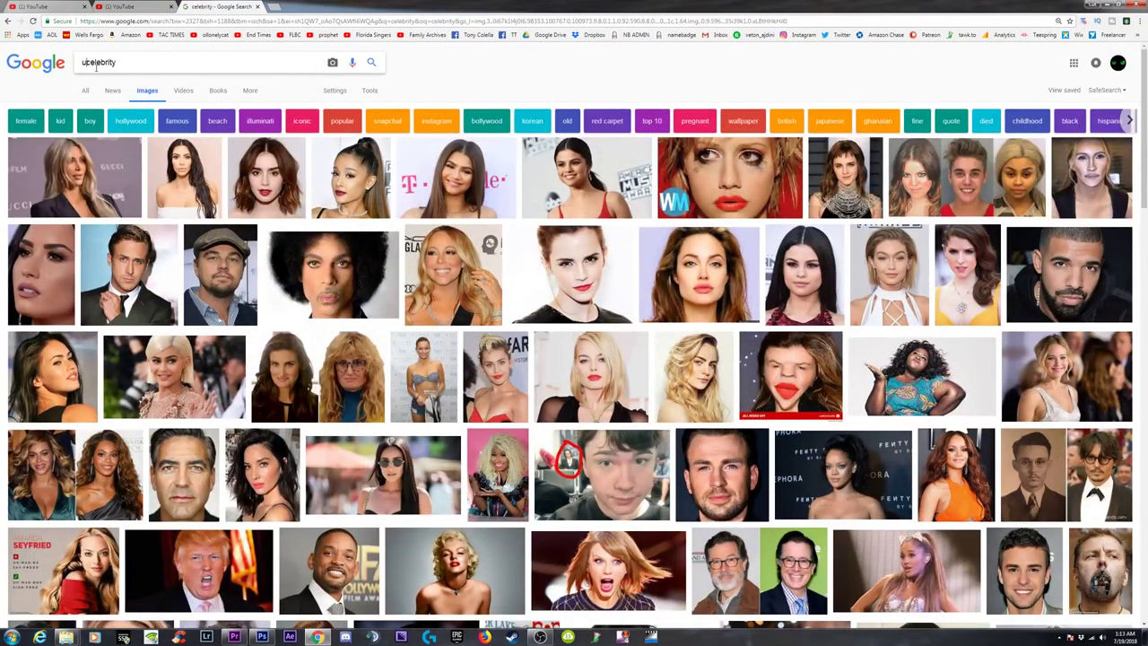
type("sa")
key("Return")
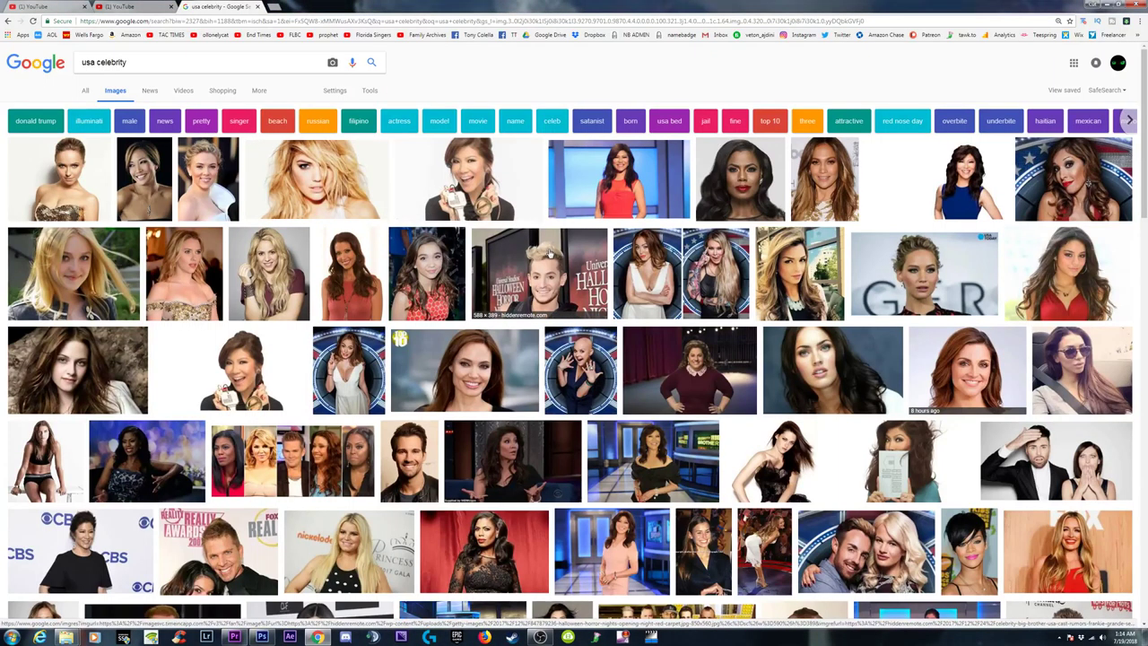
scroll(552, 252, "down", 2)
scroll(558, 235, "up", 2)
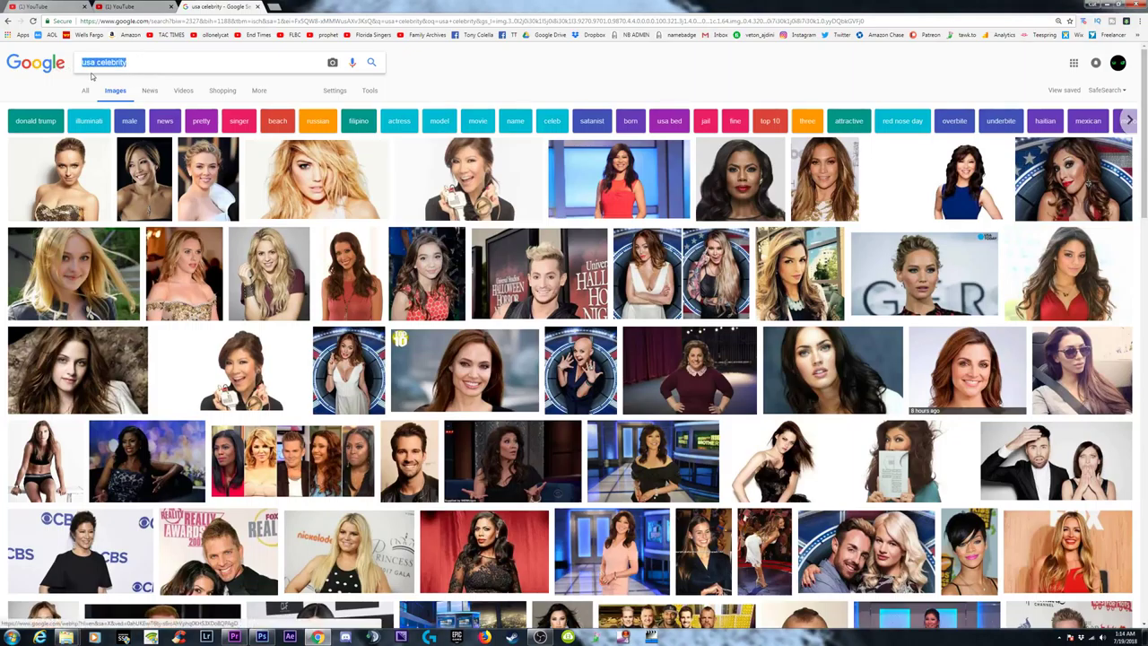
Step: Search images for 'islamic women' and preview the Islamic Women Encountering Sexism two-faces picture
type("islami")
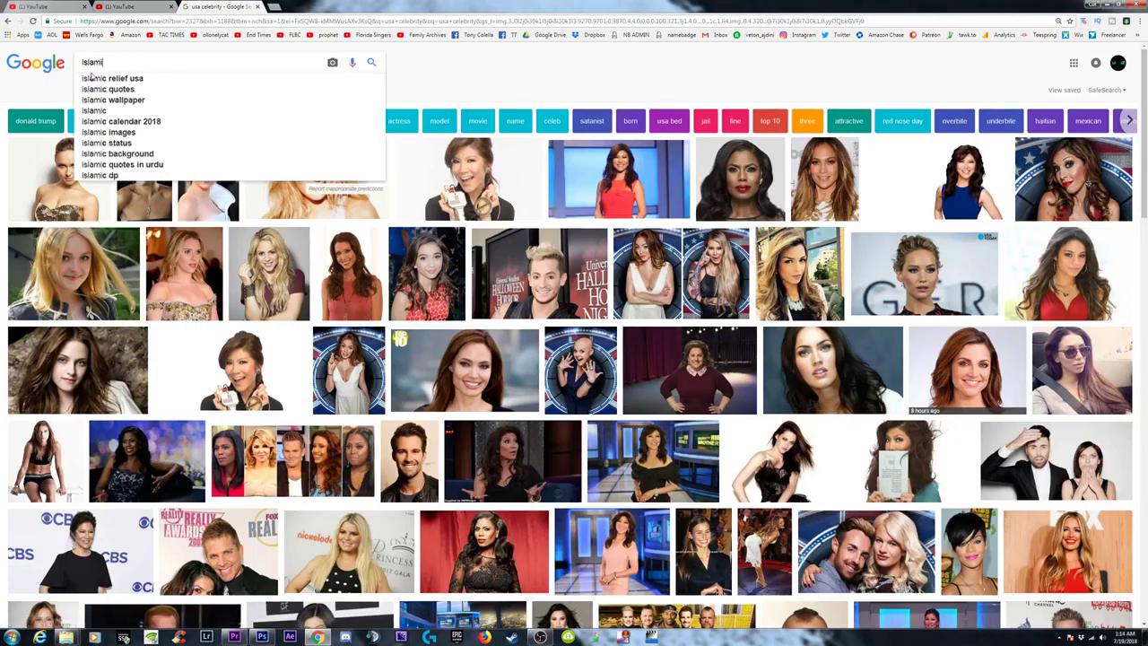
type("c")
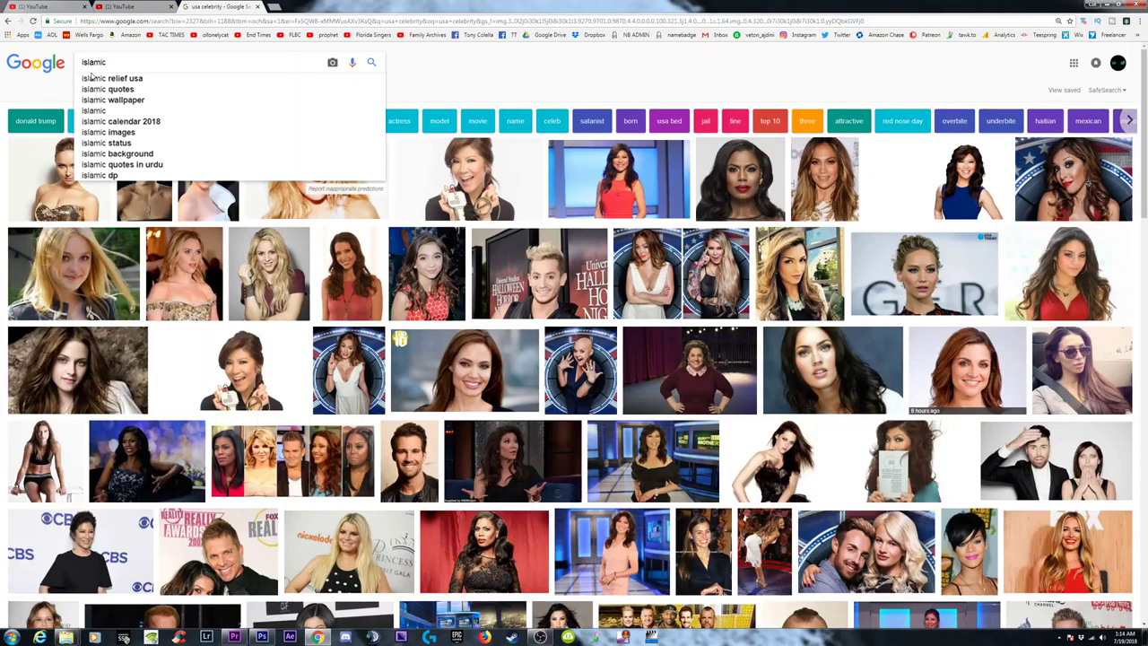
type(" women")
key("Return")
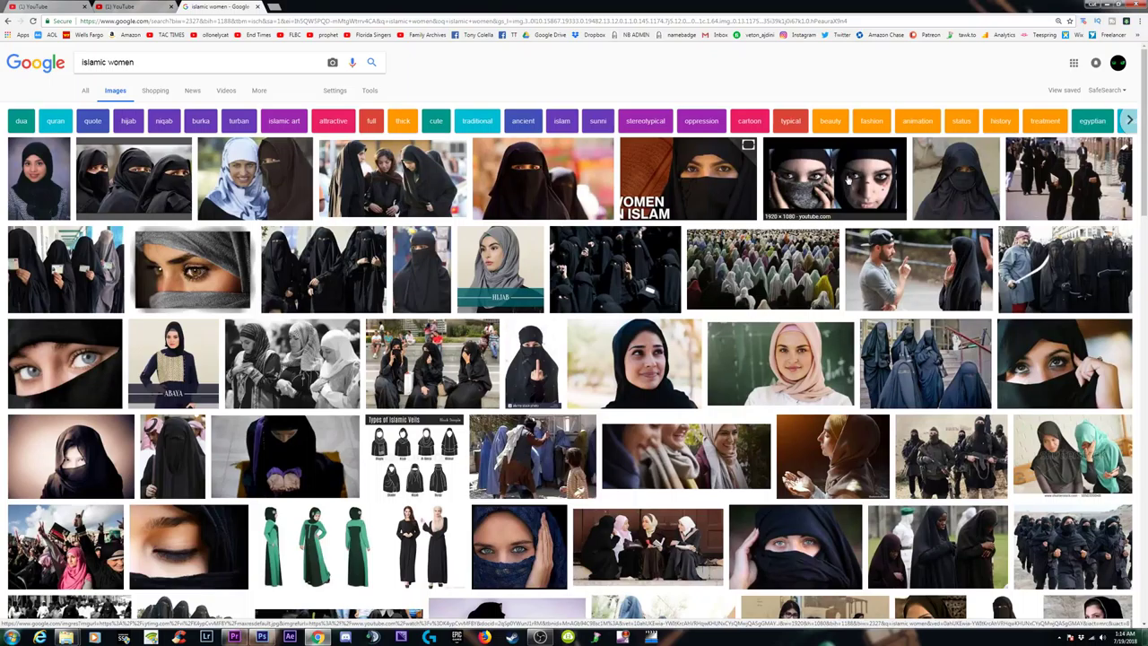
left_click(848, 178)
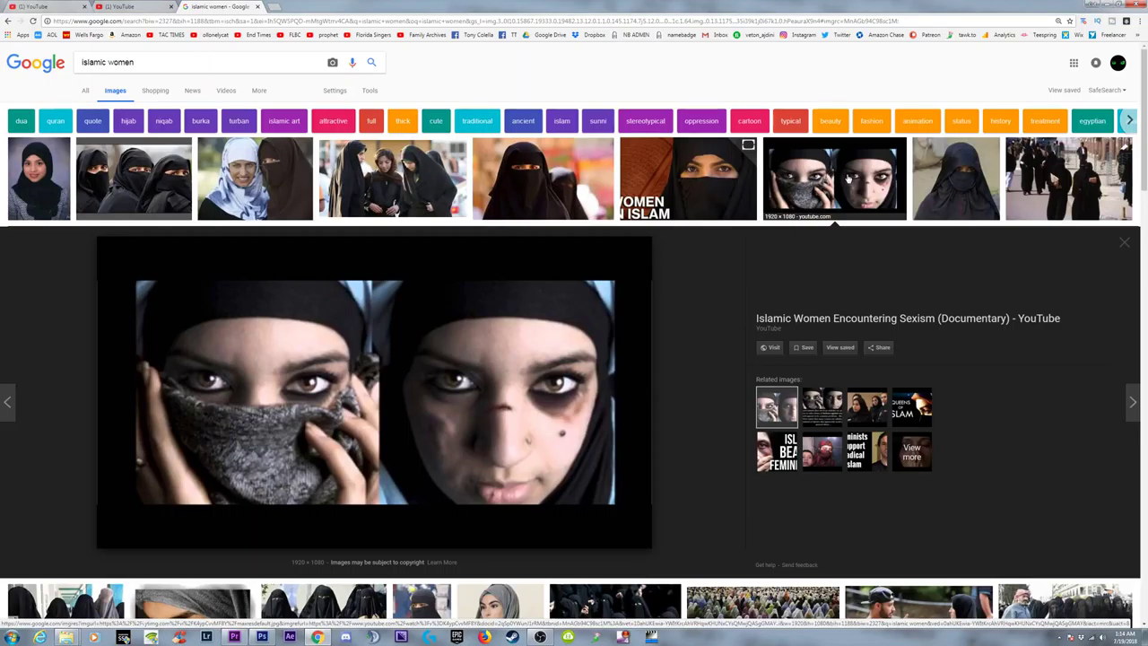
scroll(543, 299, "down", 5)
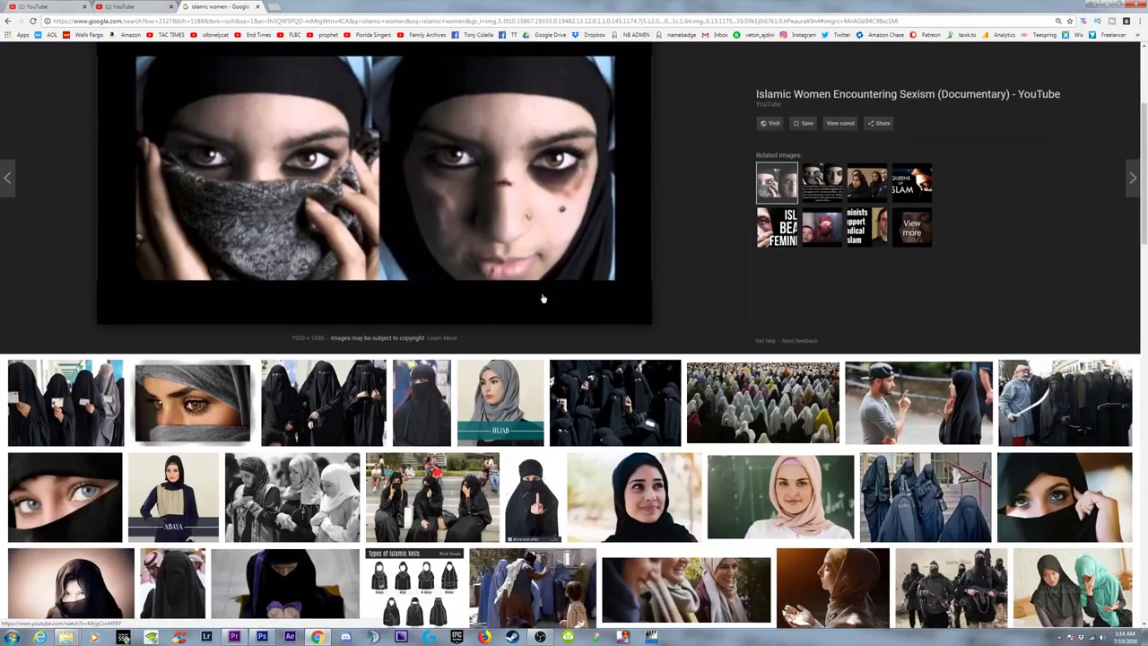
scroll(543, 298, "down", 3)
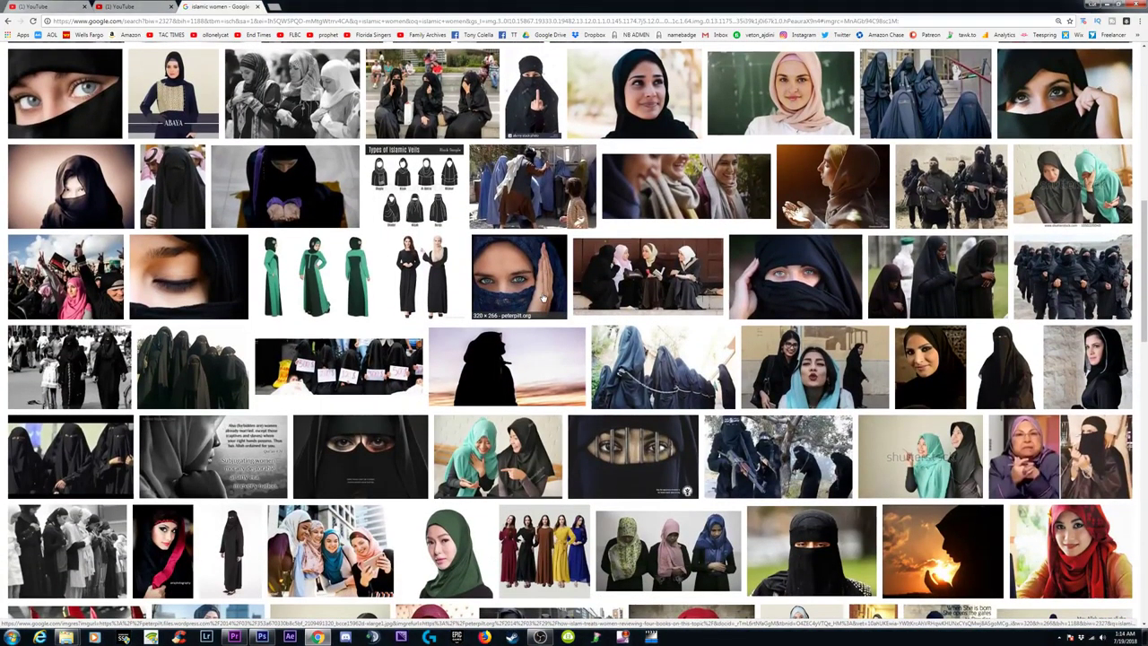
scroll(543, 298, "up", 10)
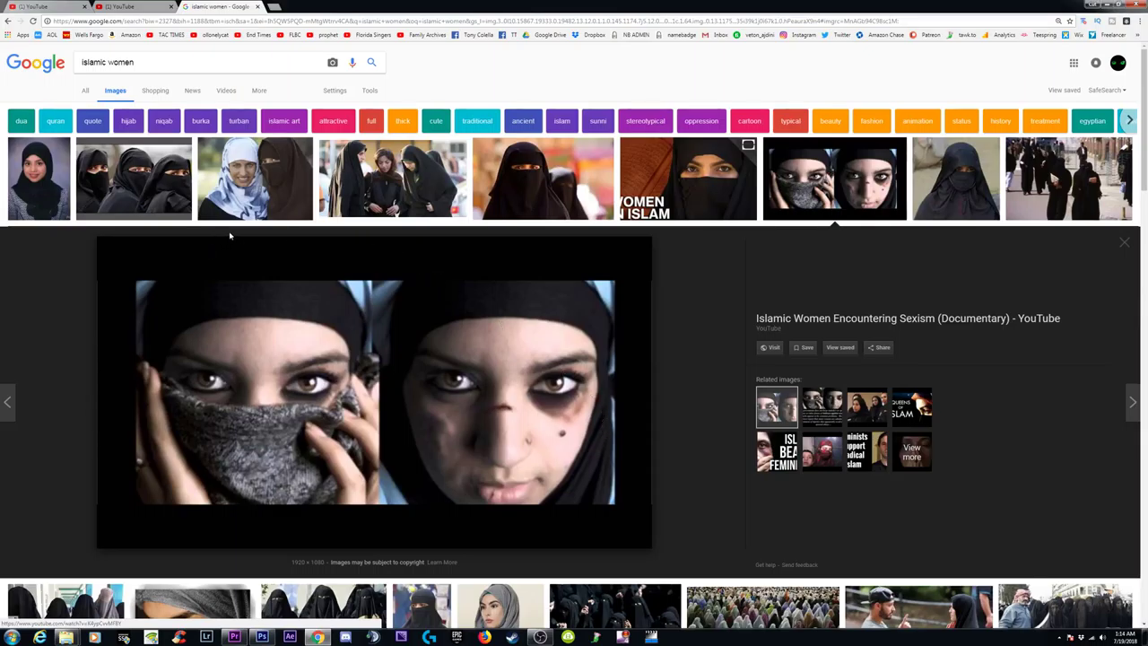
Step: Save the previewed veiled women image to the Desktop as maxresdefault.jpg
right_click(363, 347)
left_click(397, 425)
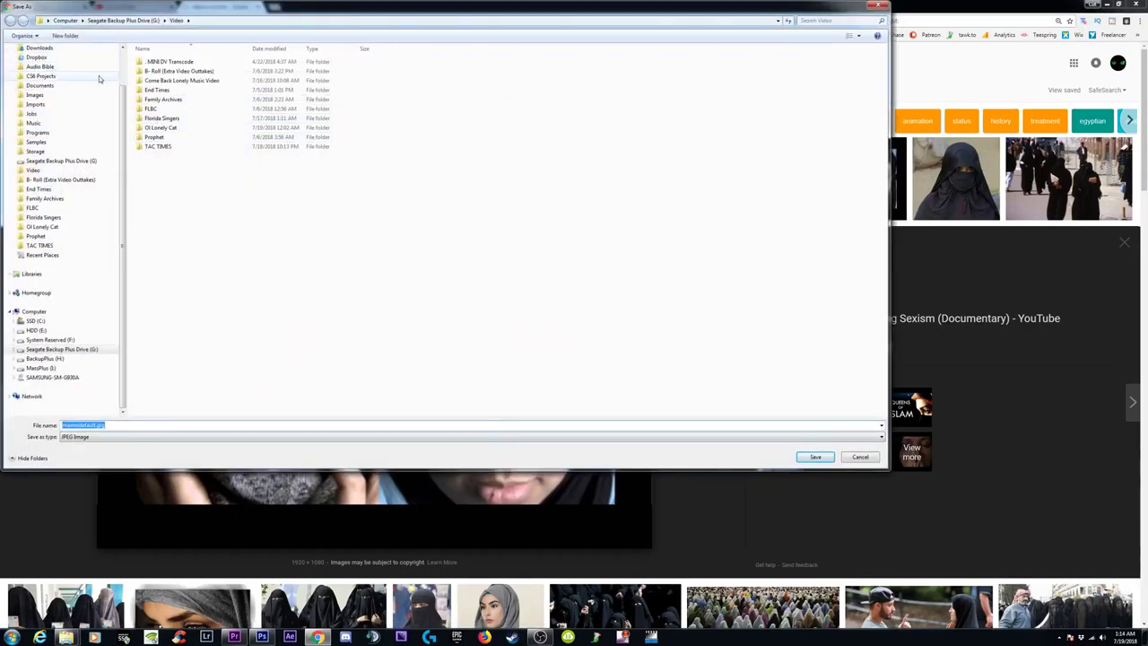
scroll(122, 94, "up", 3)
left_click(36, 80)
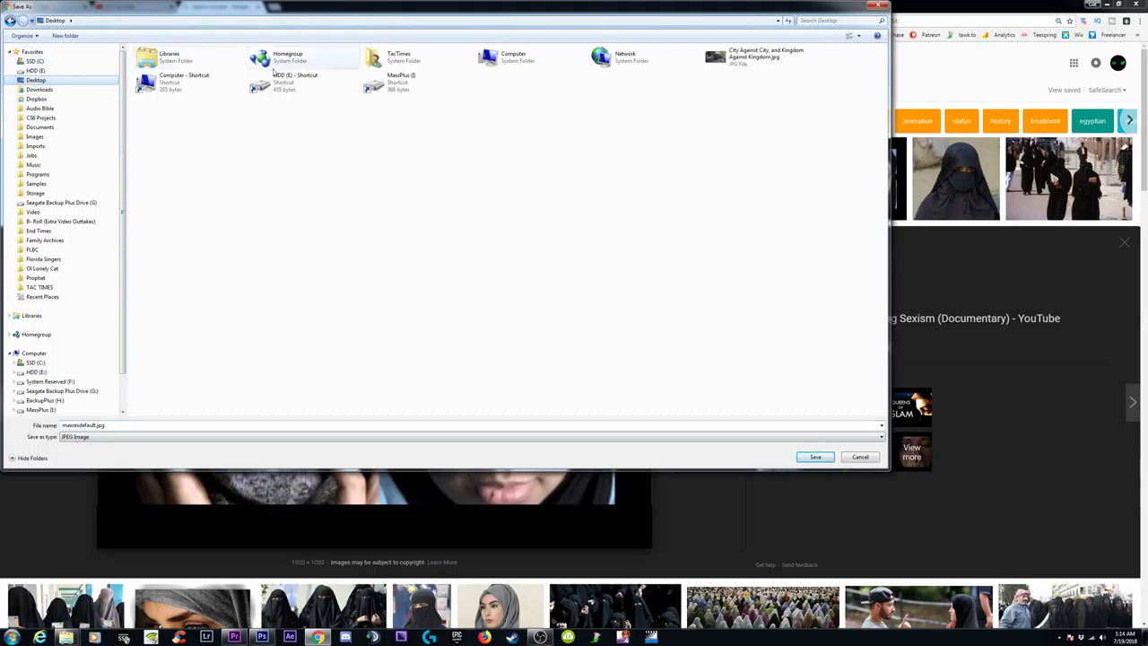
left_click(814, 458)
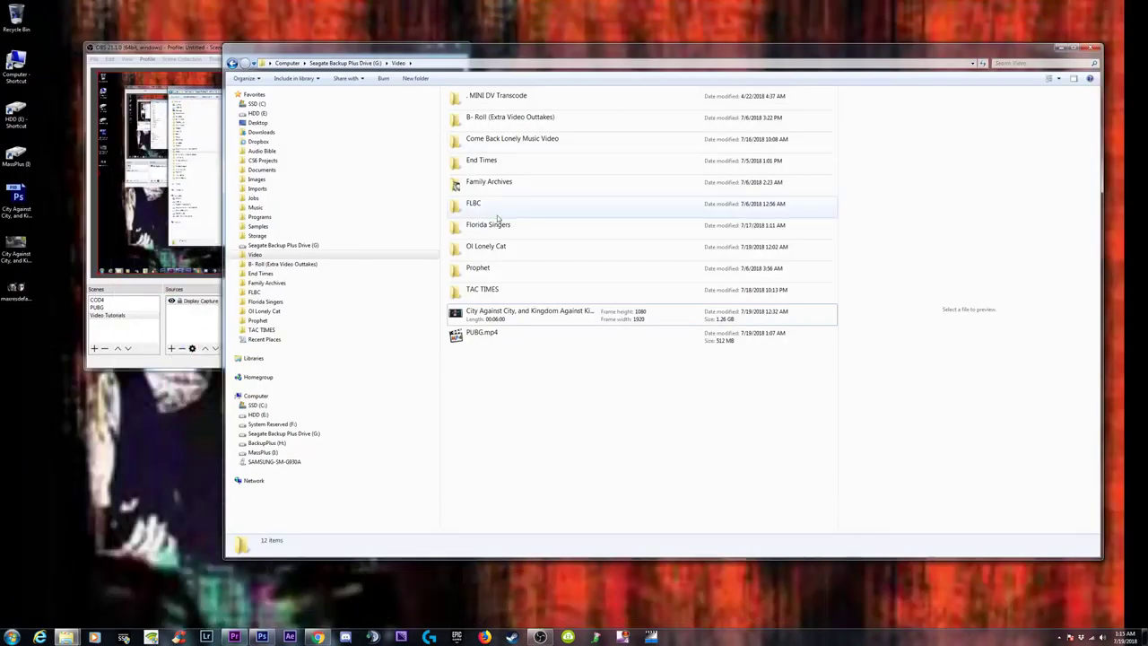
Step: Drag maxresdefault.jpg from the Desktop onto the Photoshop thumbnail canvas
left_click(261, 637)
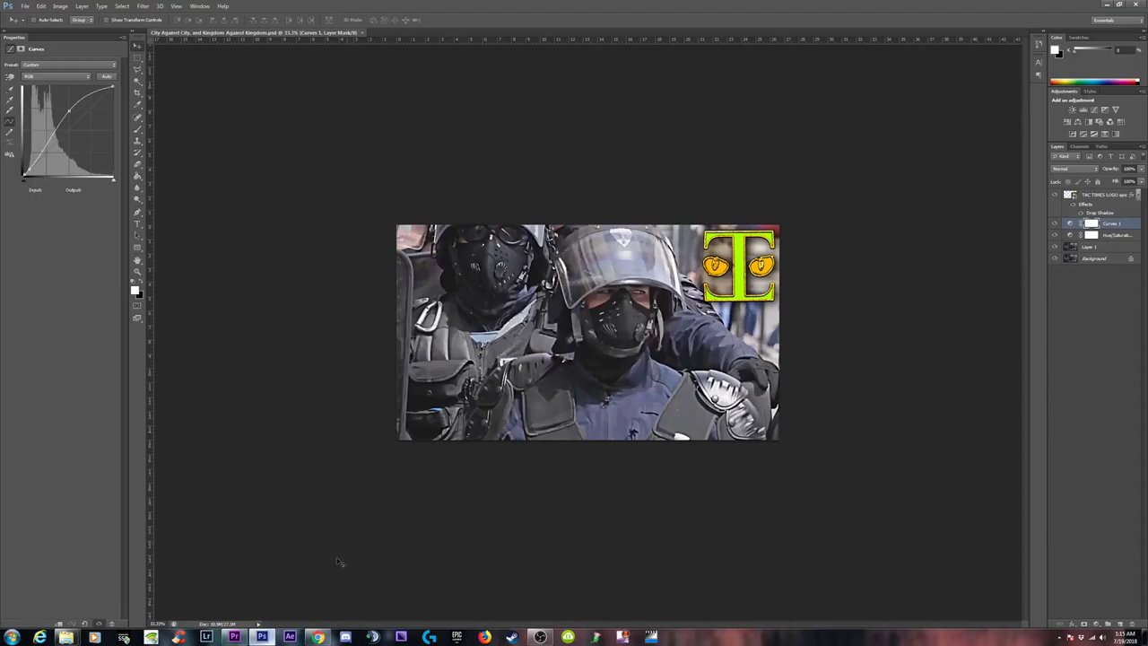
left_click(1131, 5)
left_click_drag(16, 287, 602, 371)
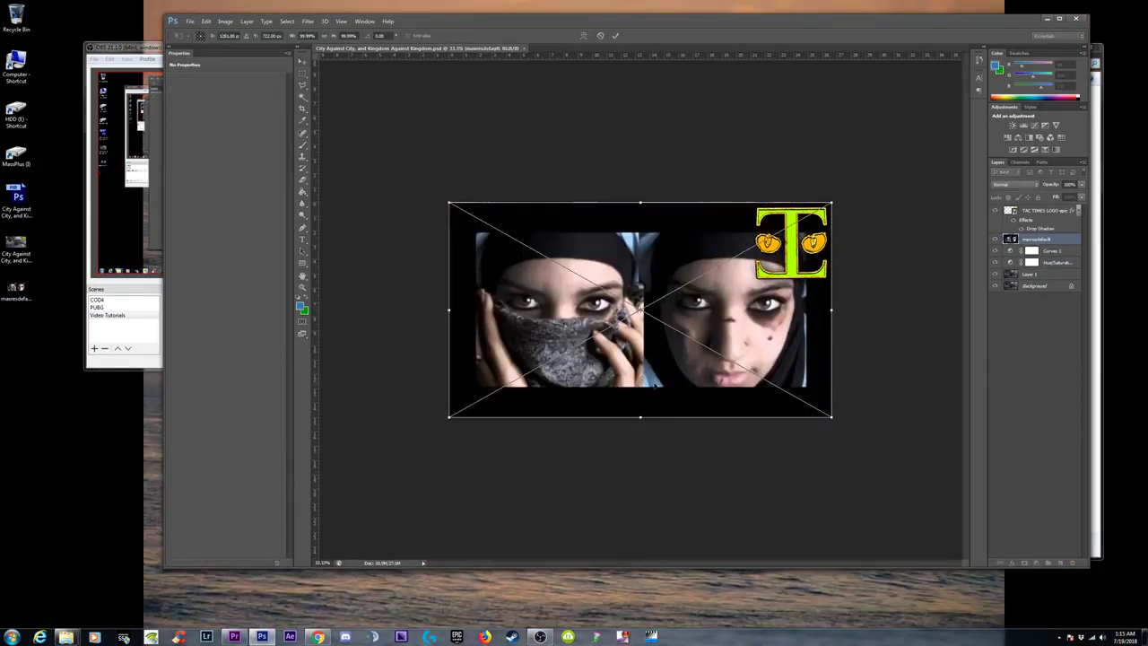
Step: Enlarge the placed maxresdefault image to fill the canvas beneath the logo and commit it
left_click_drag(833, 416, 867, 437)
left_click_drag(448, 203, 396, 171)
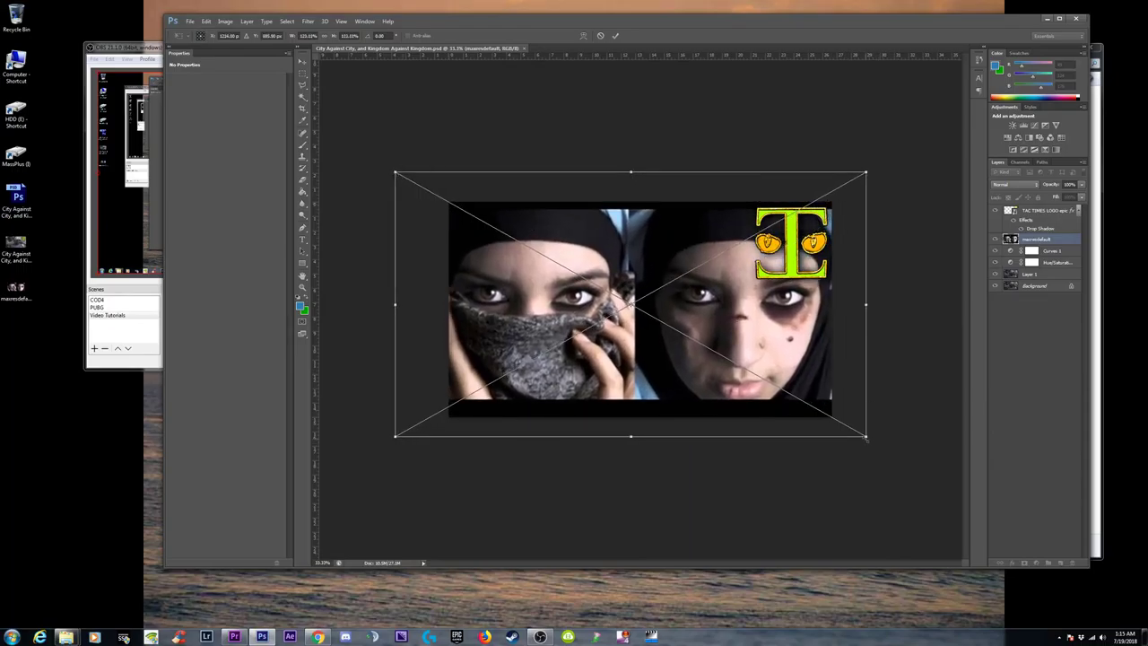
left_click_drag(869, 438, 880, 444)
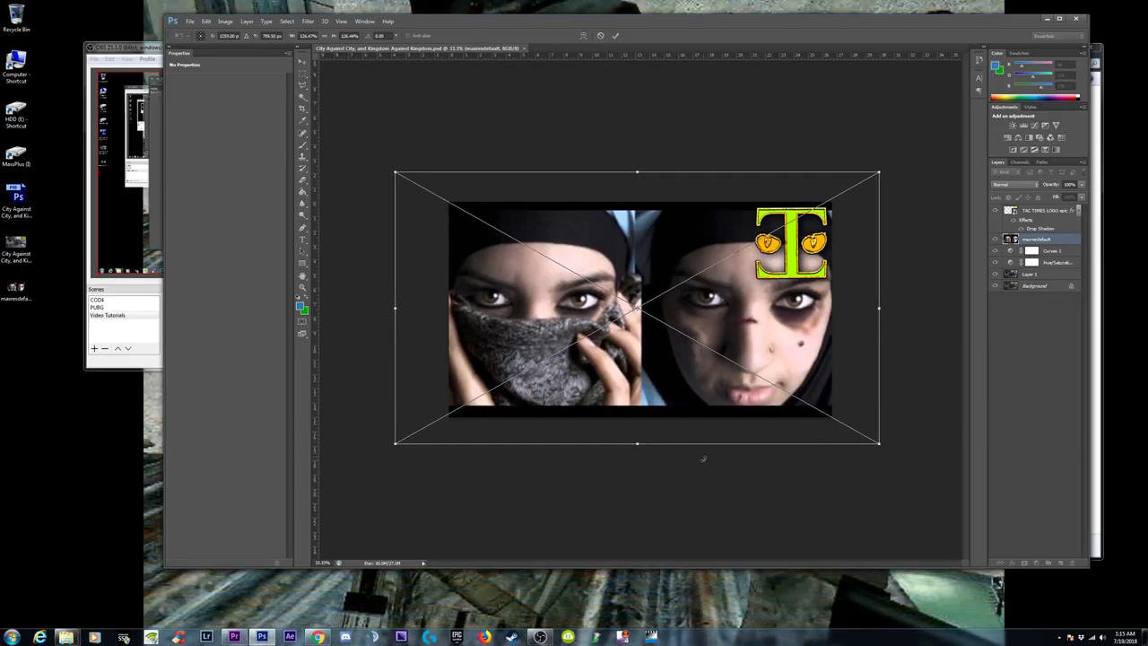
left_click_drag(636, 443, 636, 460)
left_click_drag(636, 174, 637, 154)
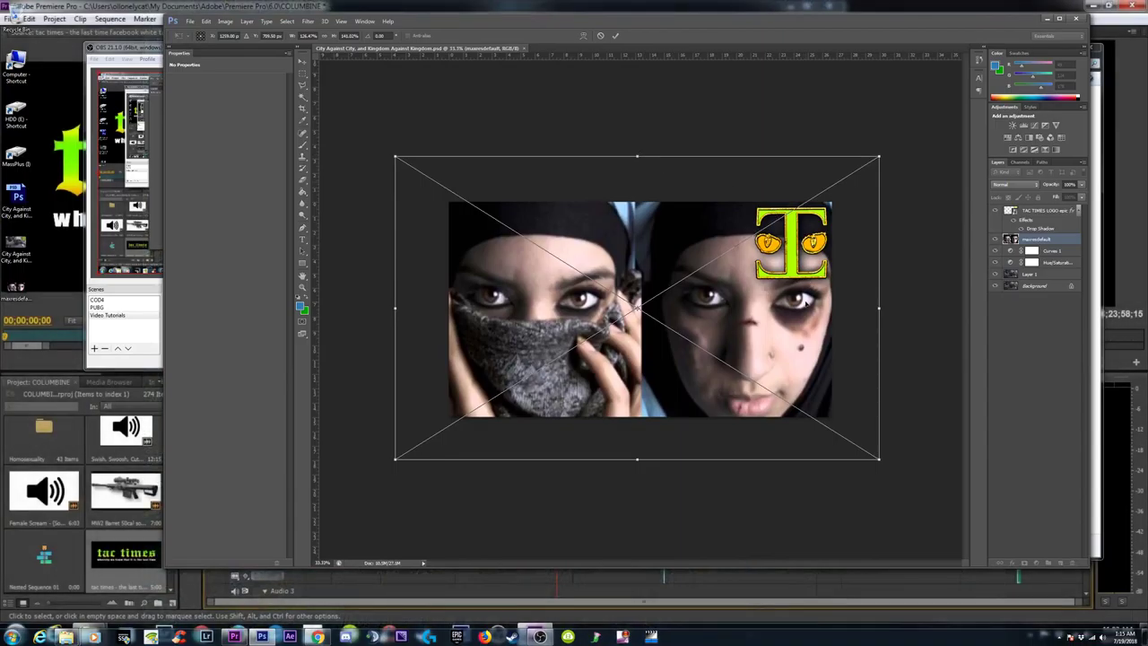
key("Return")
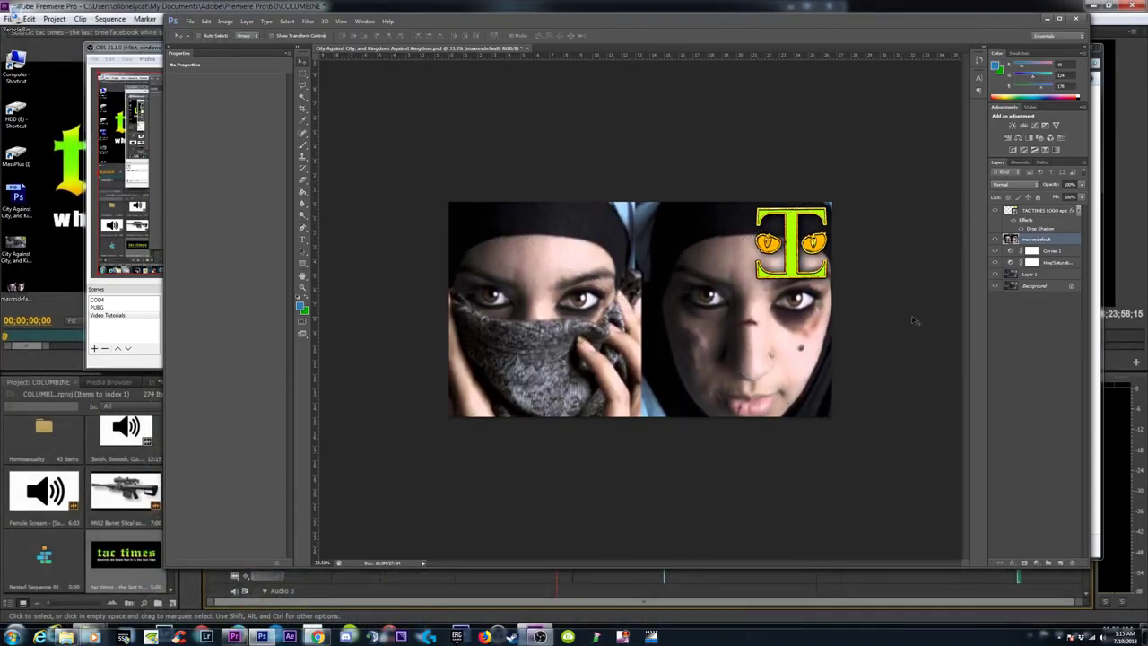
key("ctrl+minus")
key("ctrl+minus")
key("ctrl+minus")
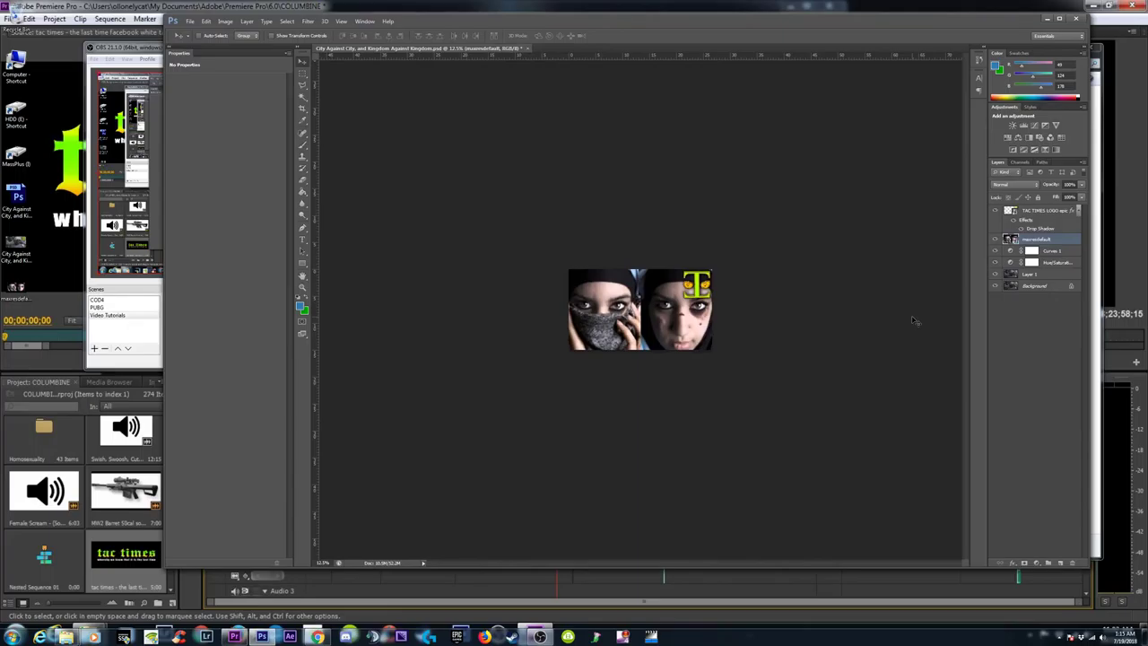
key("ctrl+plus")
key("ctrl+plus")
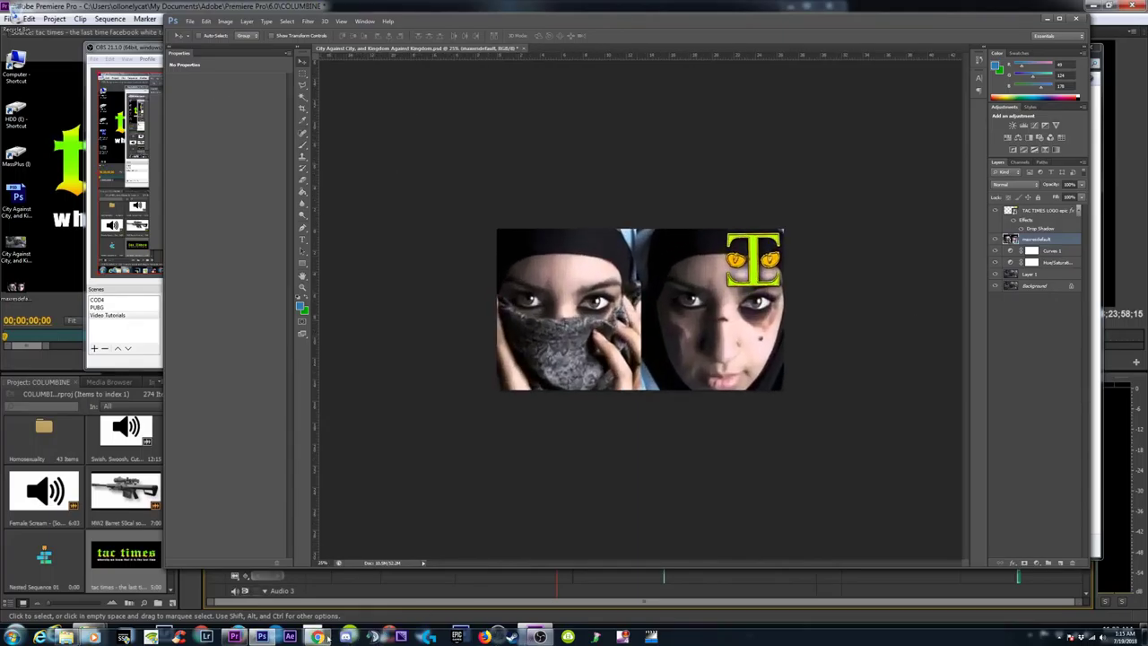
key("alt+Tab")
left_click(129, 6)
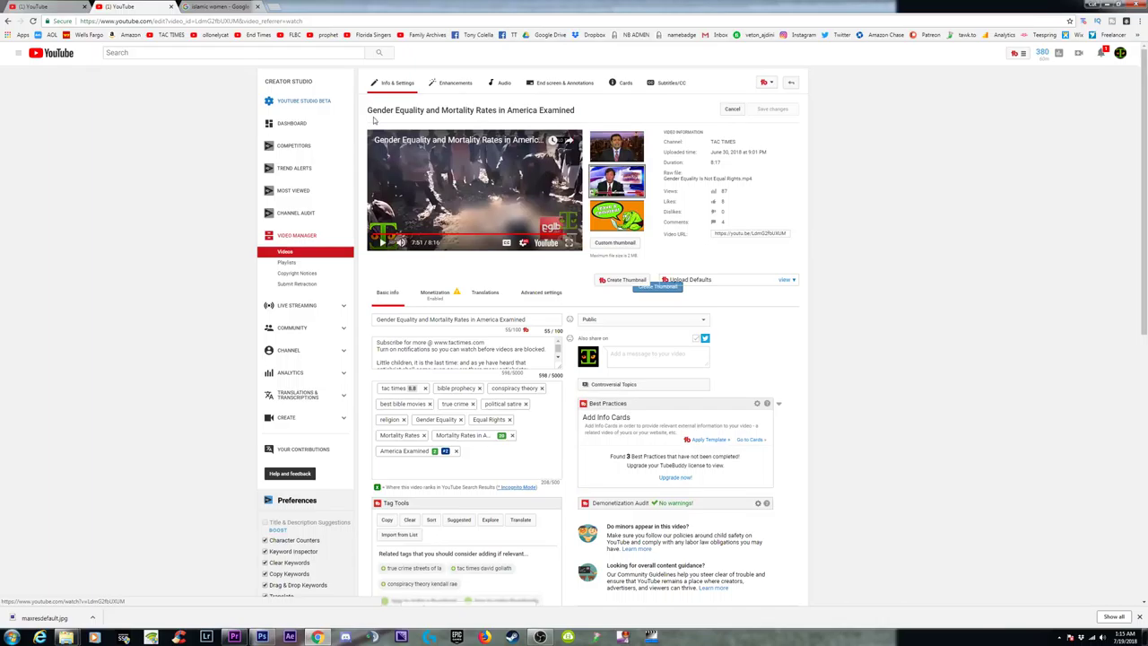
Step: Replace the islamic women query with 'taylor swift' and search images
left_click(212, 7)
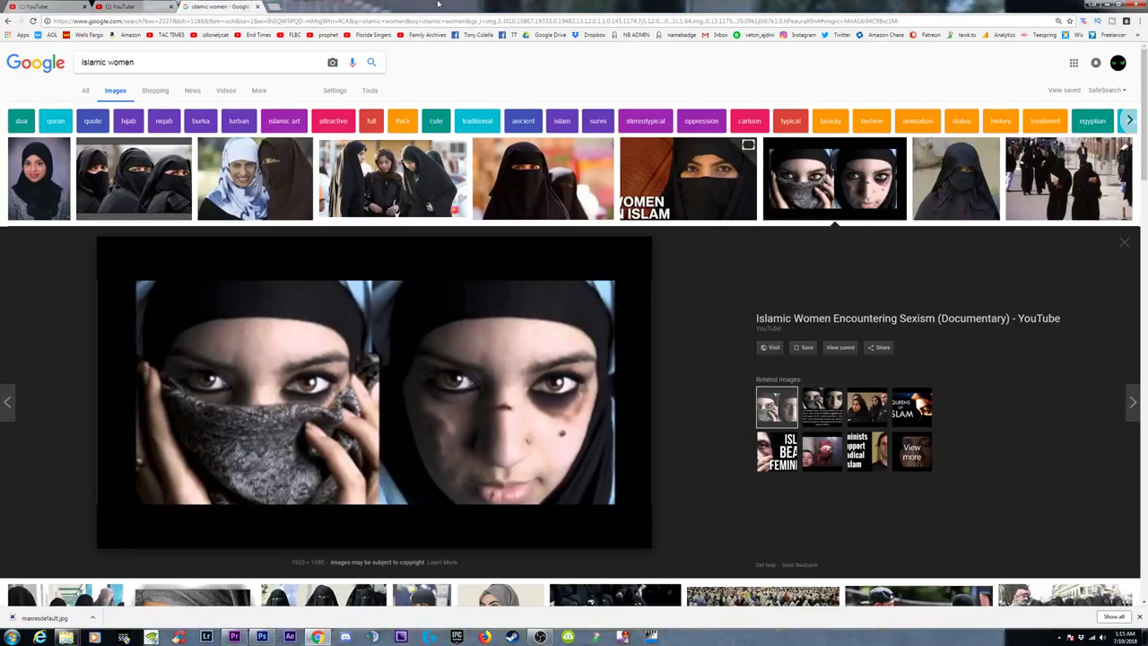
scroll(1029, 404, "down", 6)
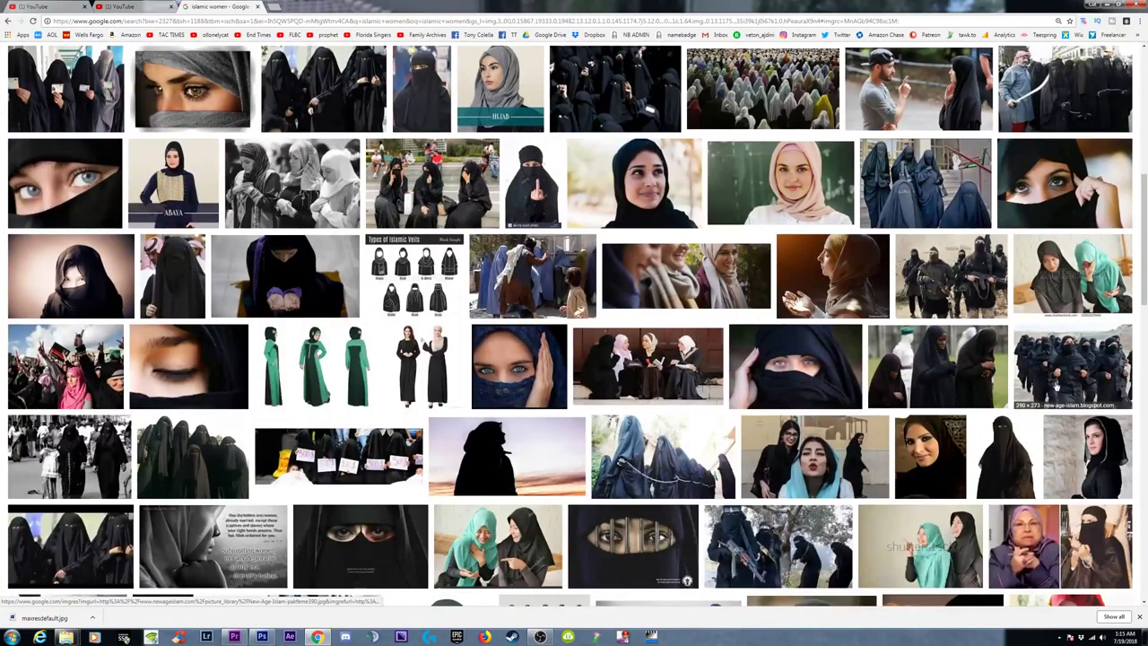
scroll(1056, 386, "up", 6)
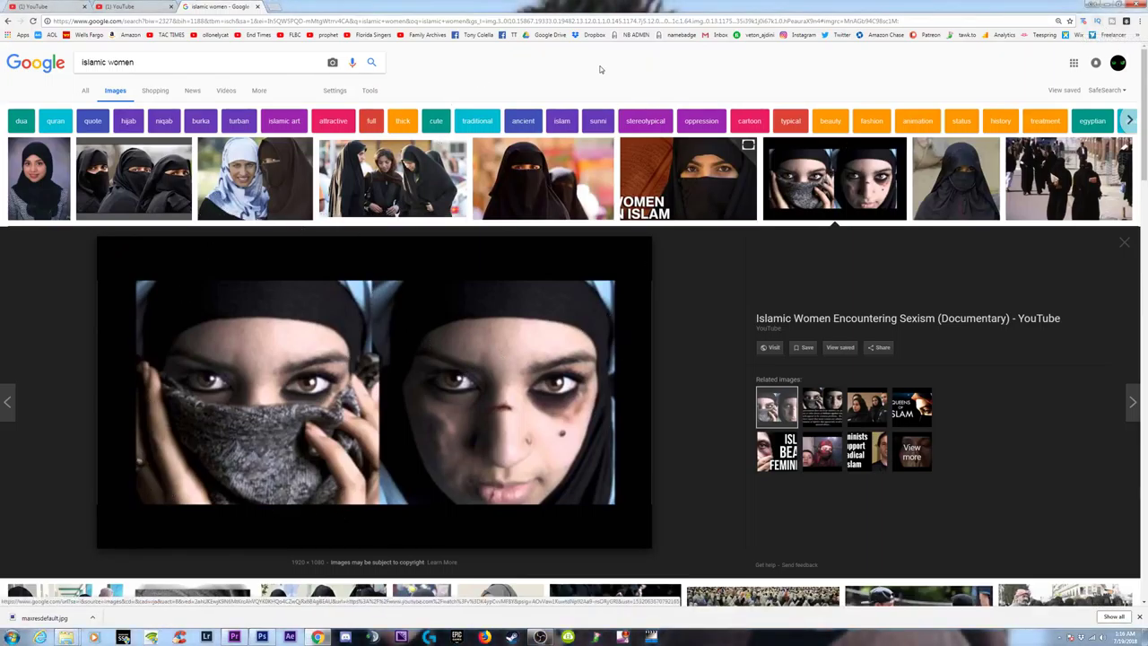
triple_click(160, 63)
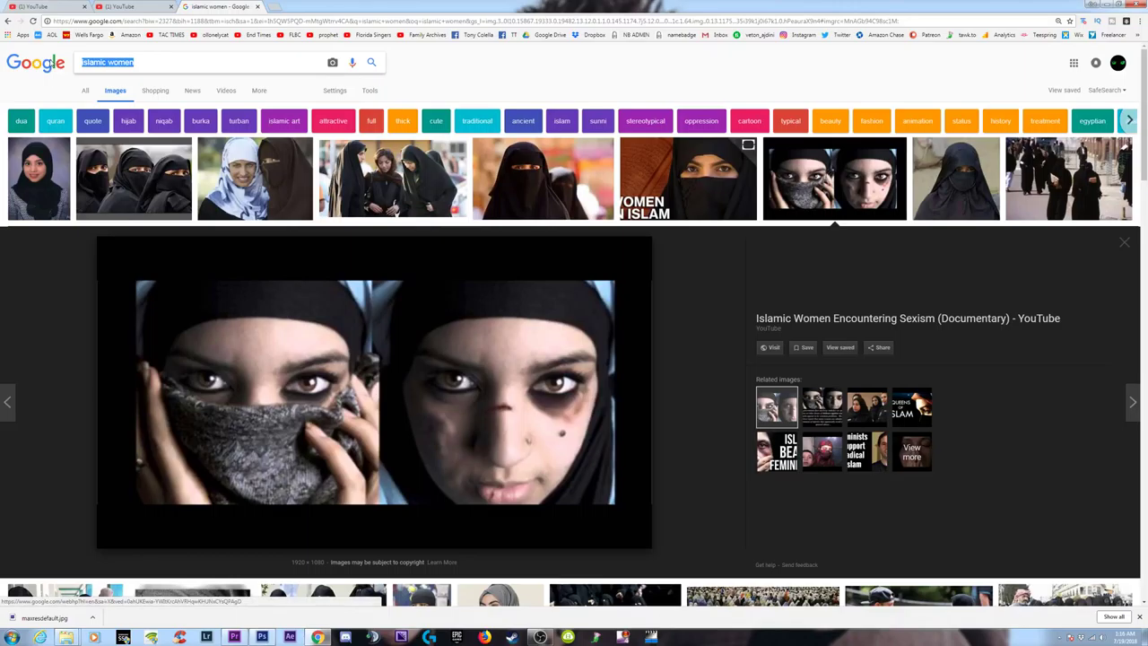
type("taylor ")
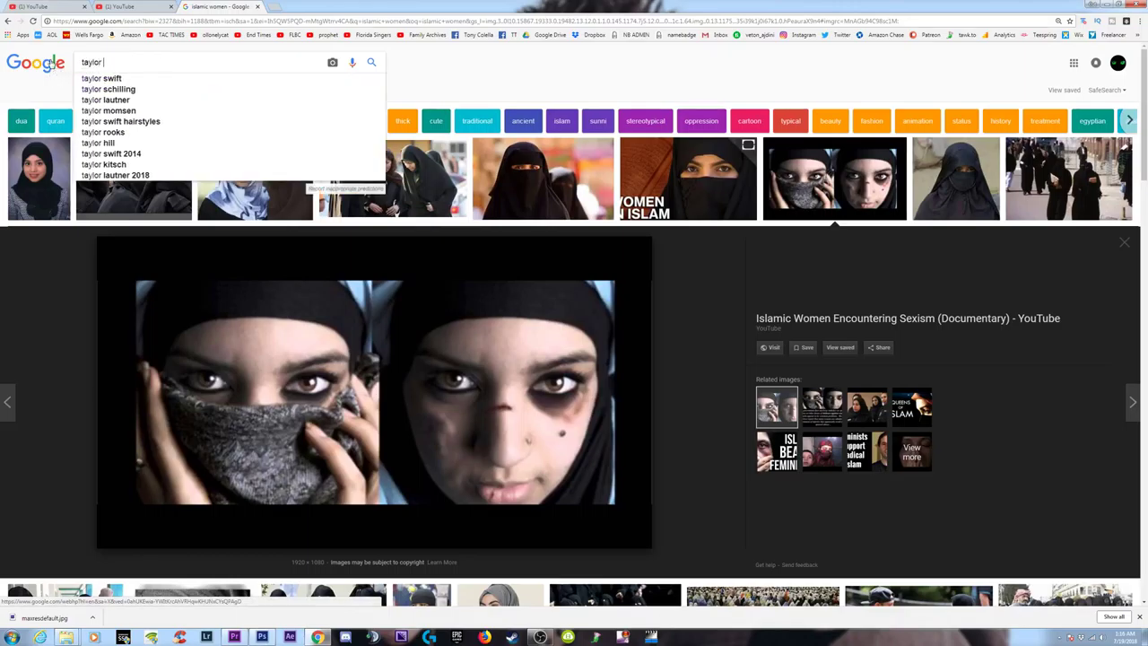
type("swift")
key("Return")
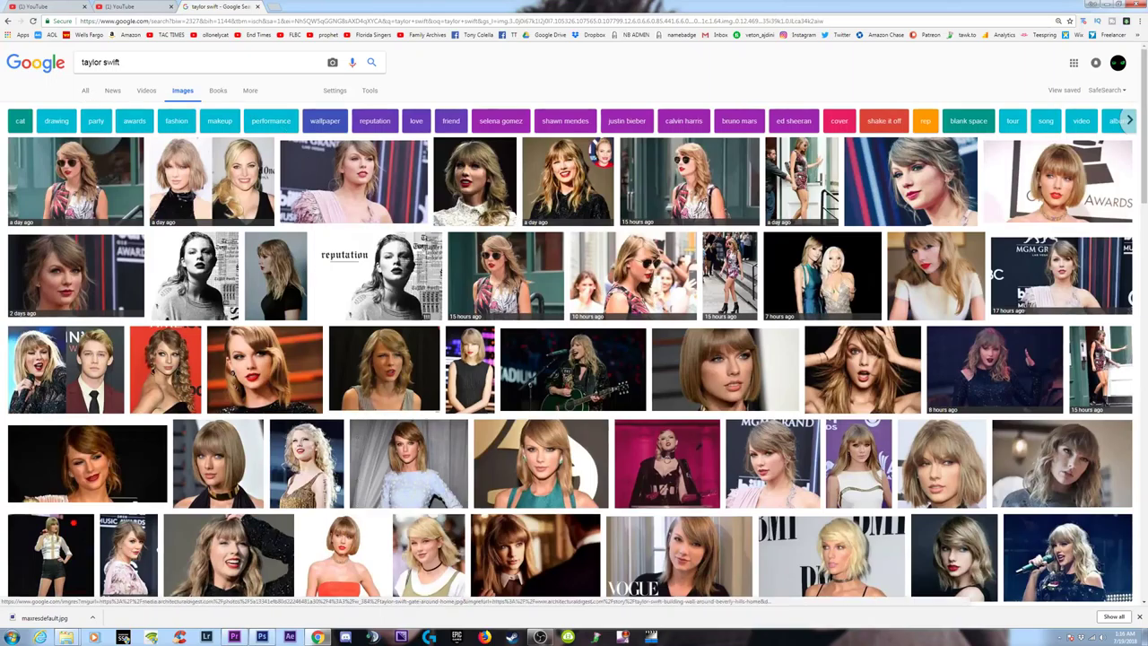
Step: Minimise and restore the browser to check the Photoshop thumbnail behind it
left_click(318, 637)
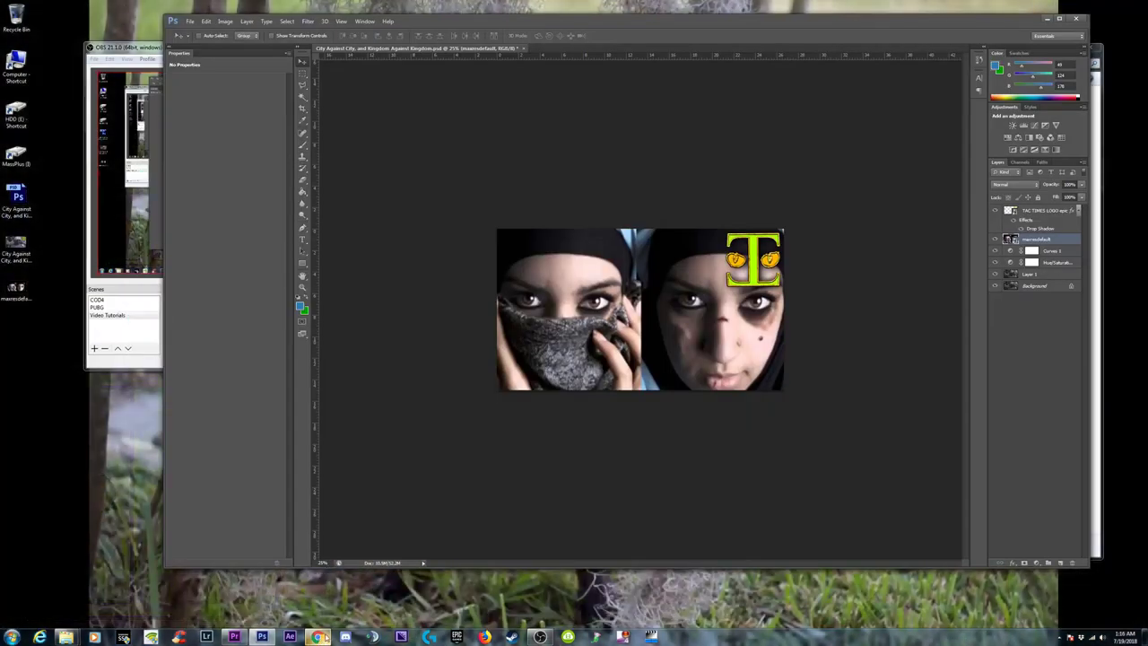
left_click(318, 637)
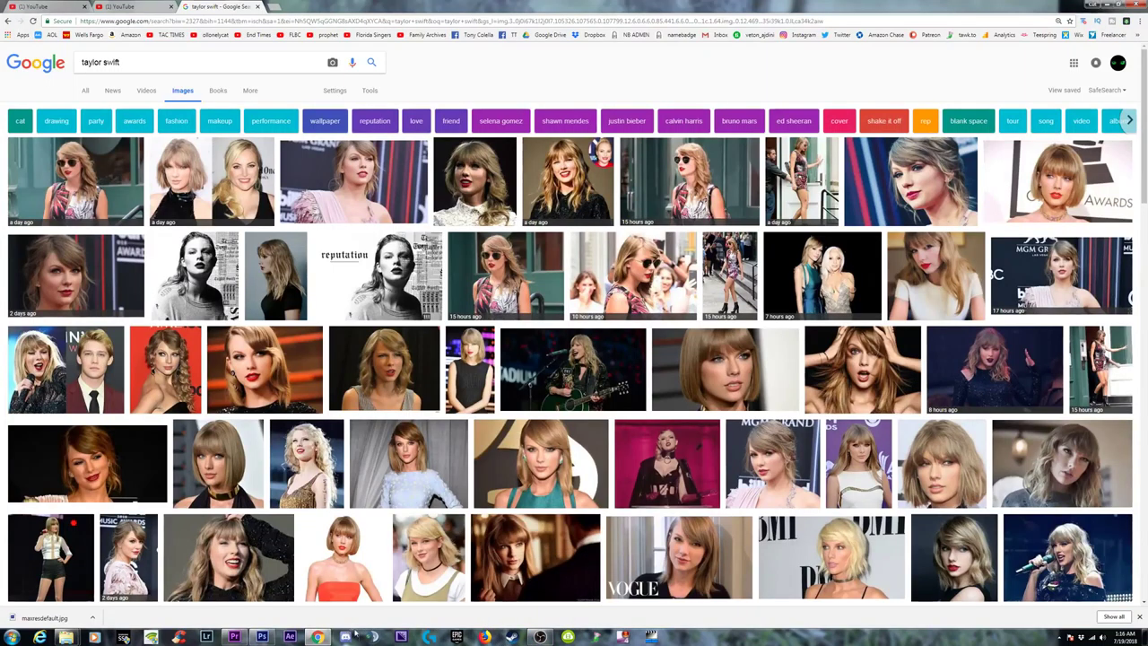
left_click(1106, 6)
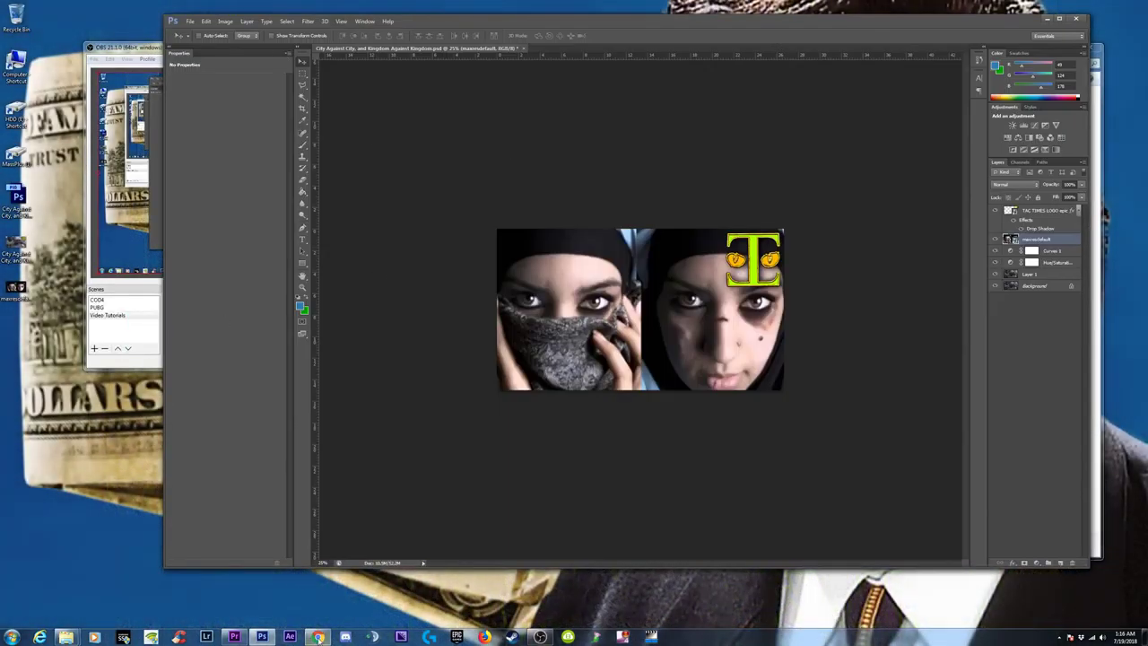
key("alt+Tab")
Step: Seek the Gender Equality video back to about 5:13 and play it fullscreen
left_click(81, 7)
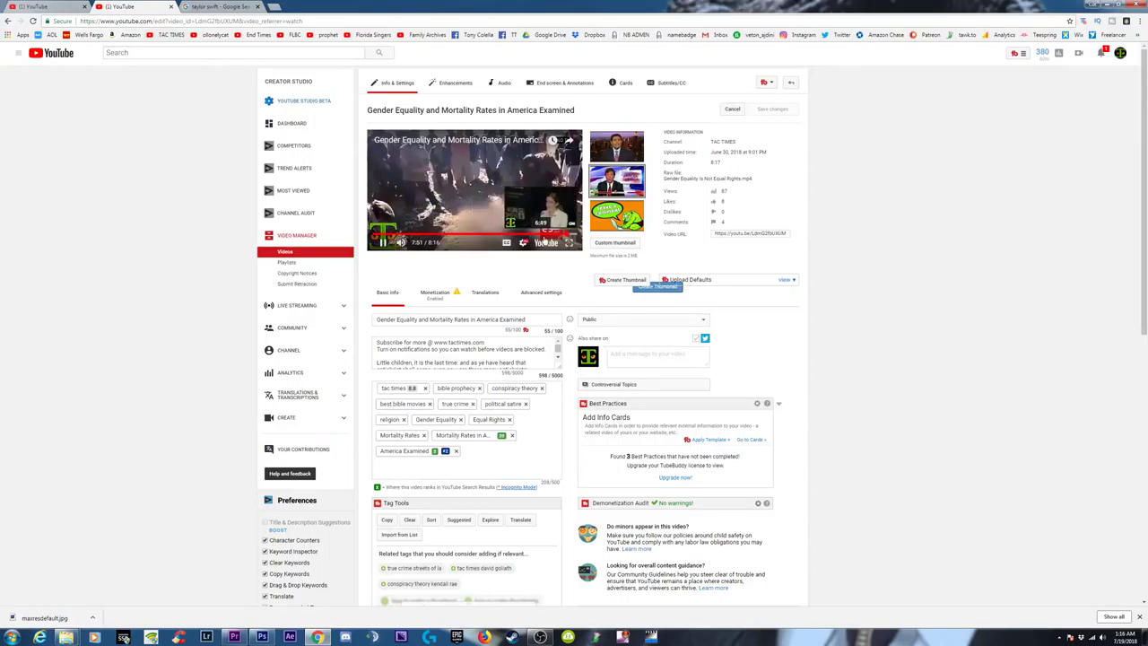
left_click(537, 236)
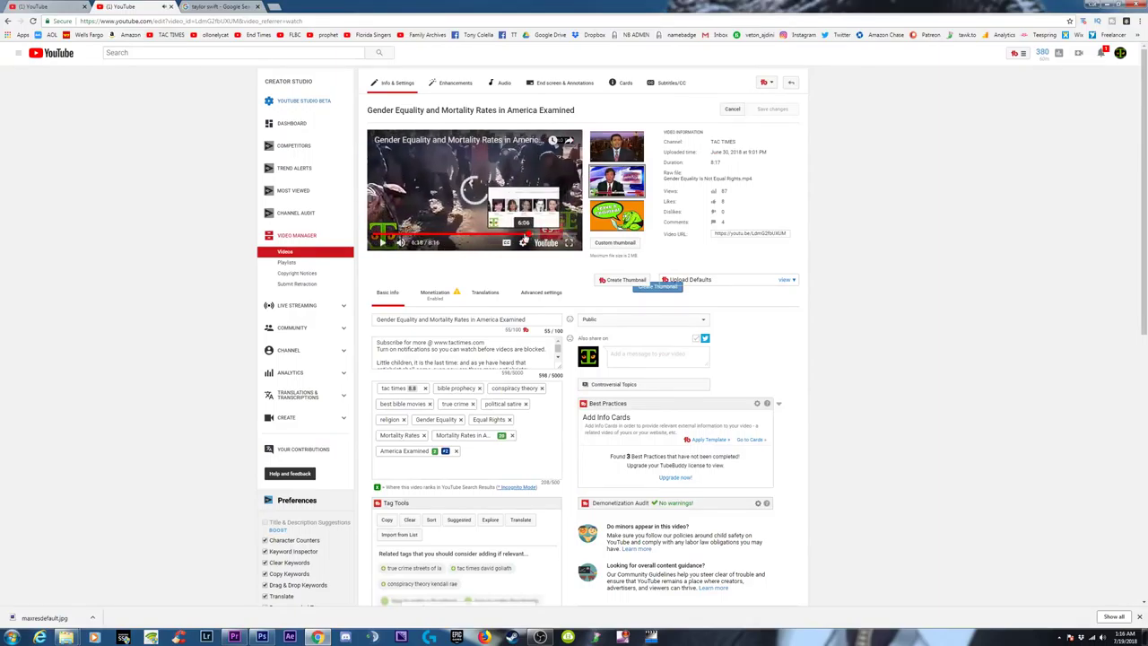
left_click(529, 236)
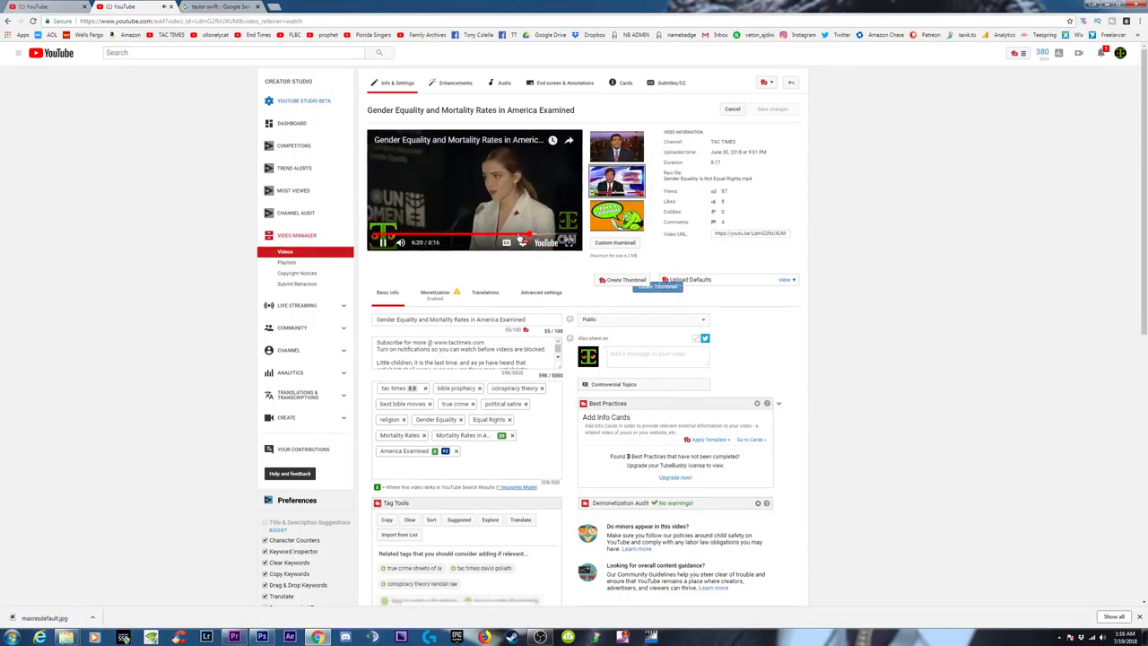
left_click(516, 236)
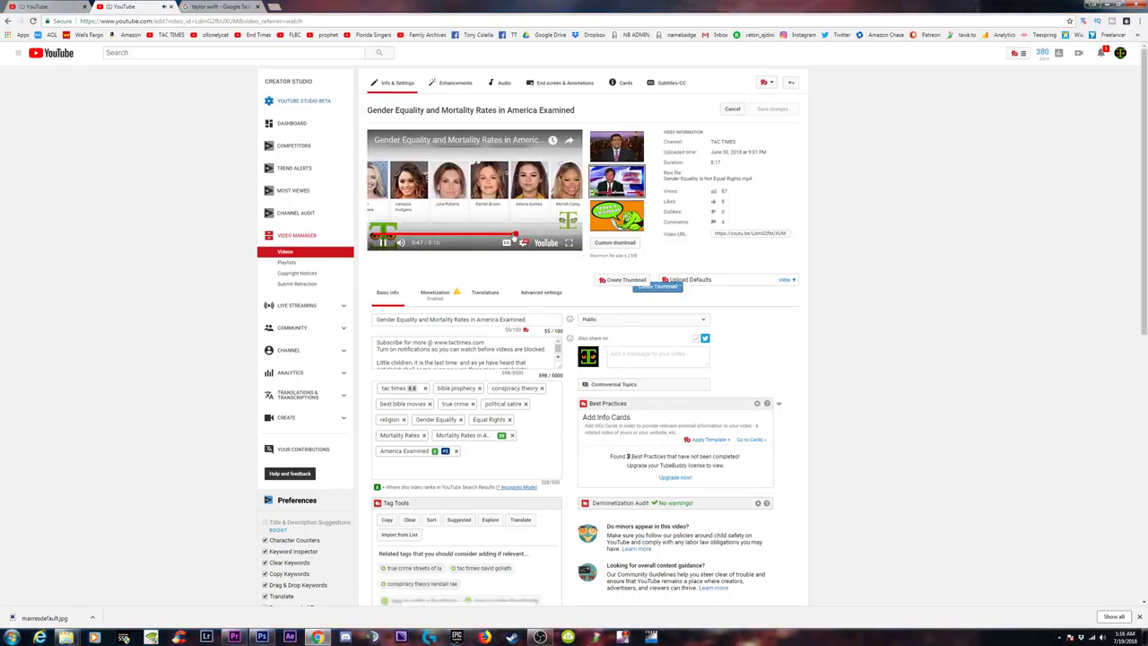
left_click(502, 236)
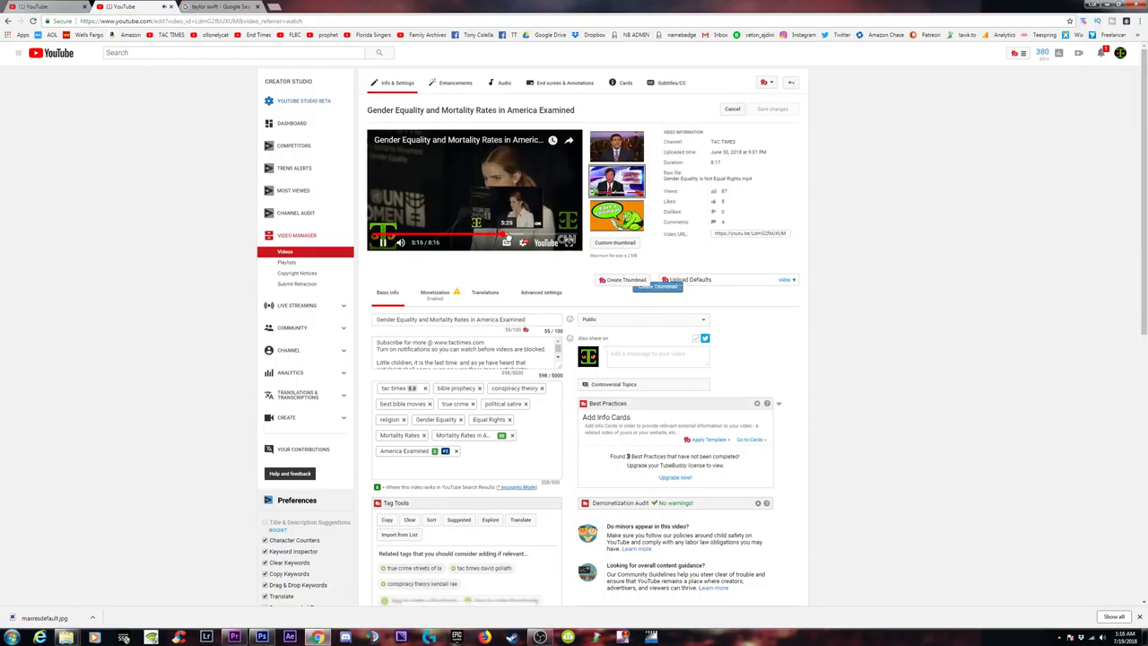
left_click(569, 242)
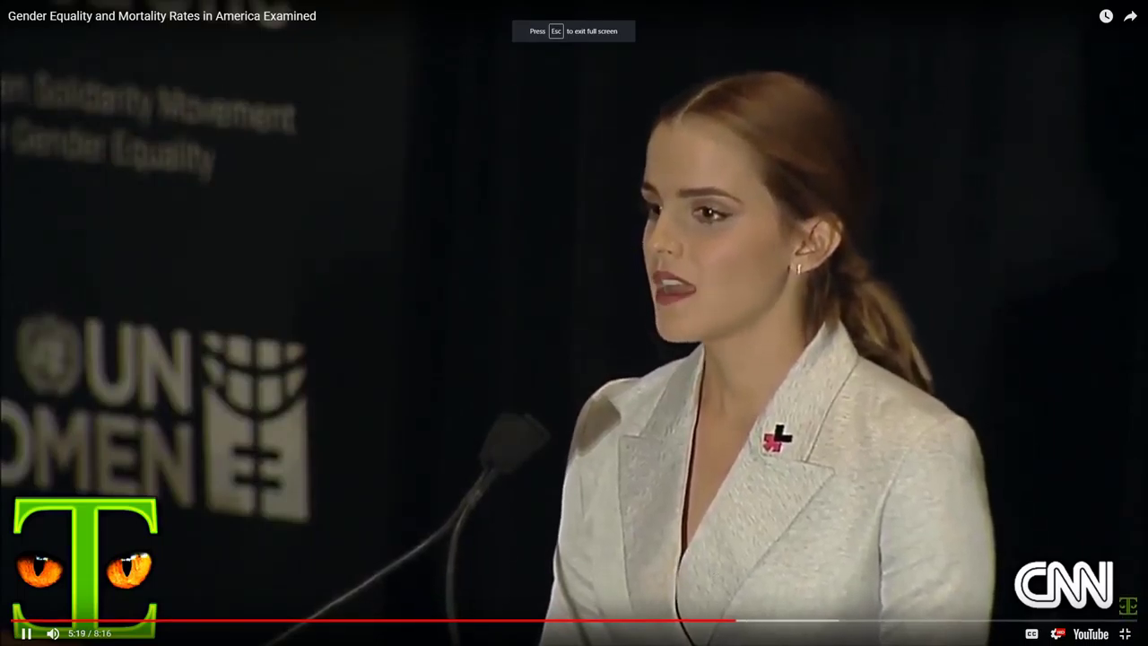
Step: Watch the celebrity cards from 5:39, pausing around 5:45, 6:03 and 6:06, then exit fullscreen
left_click(786, 620)
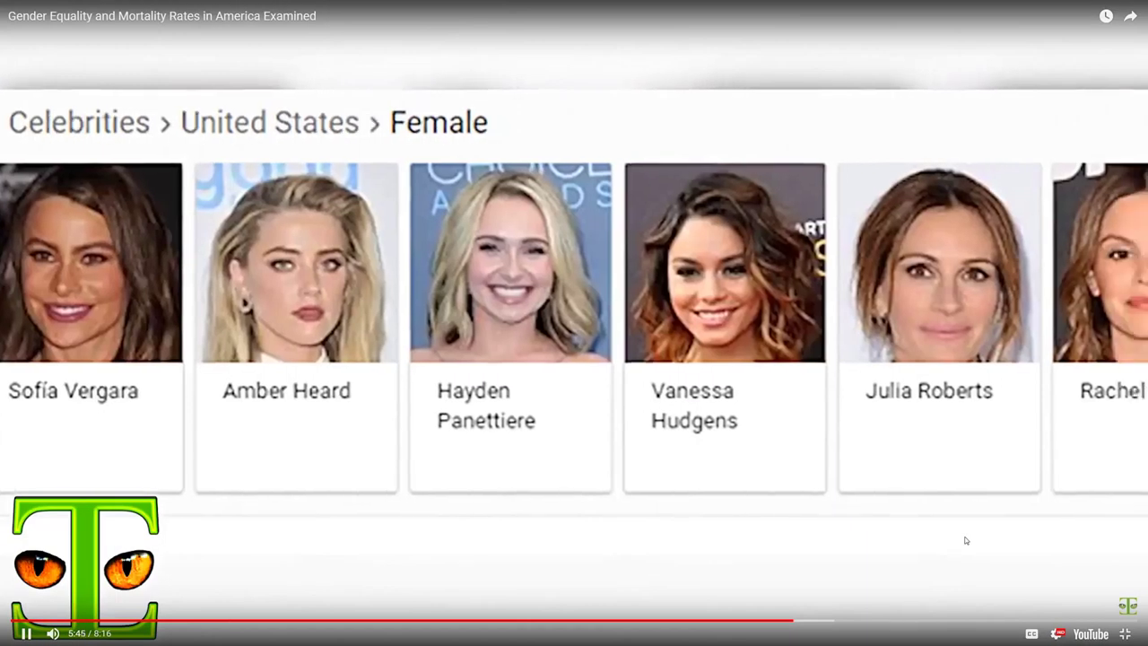
left_click(966, 540)
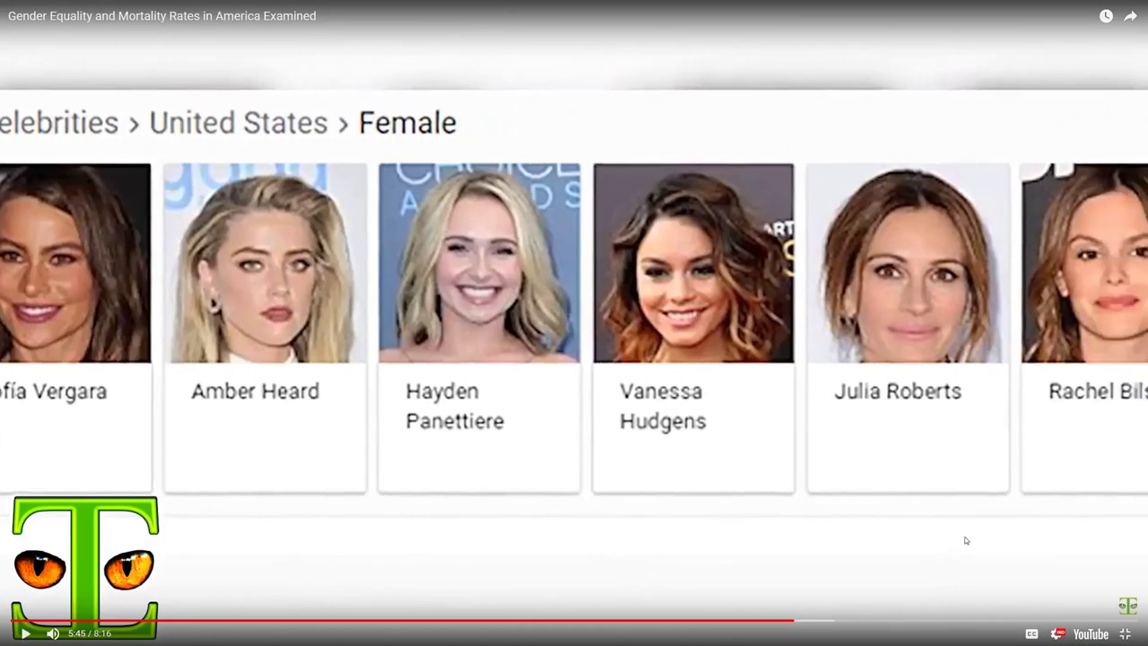
left_click(966, 540)
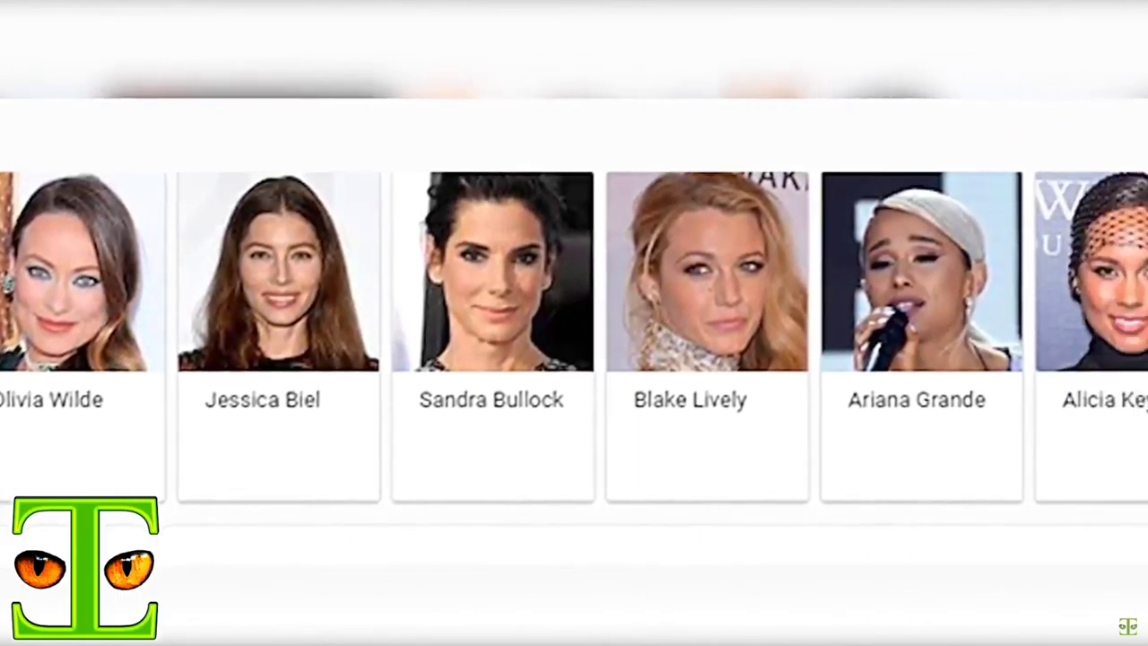
mouse_move(965, 540)
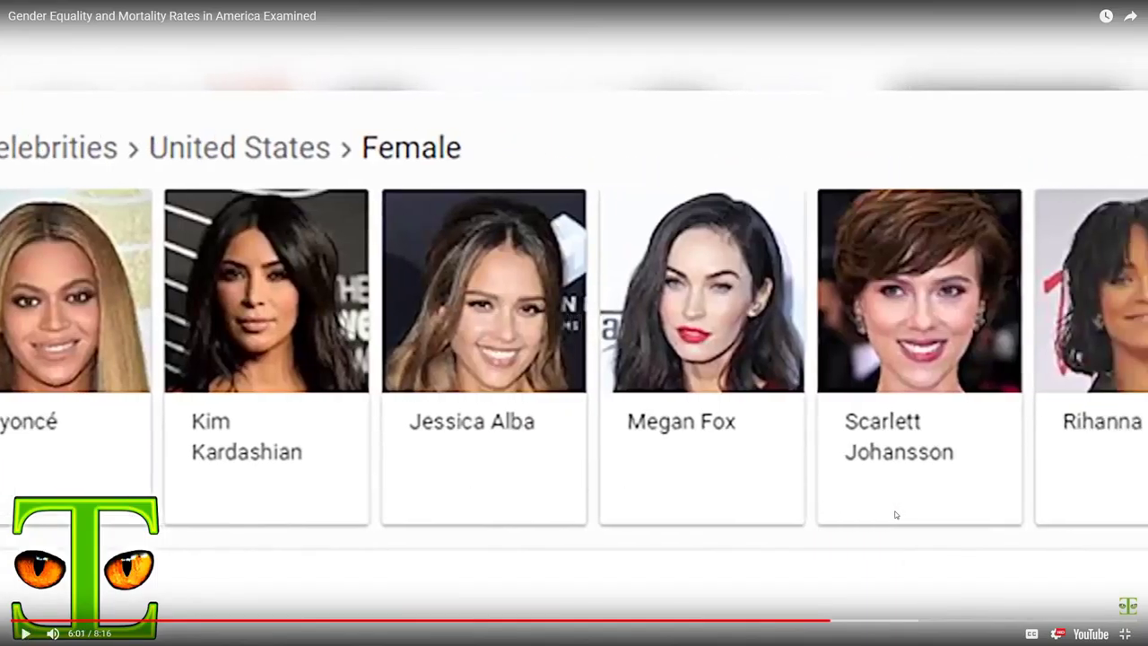
key("space")
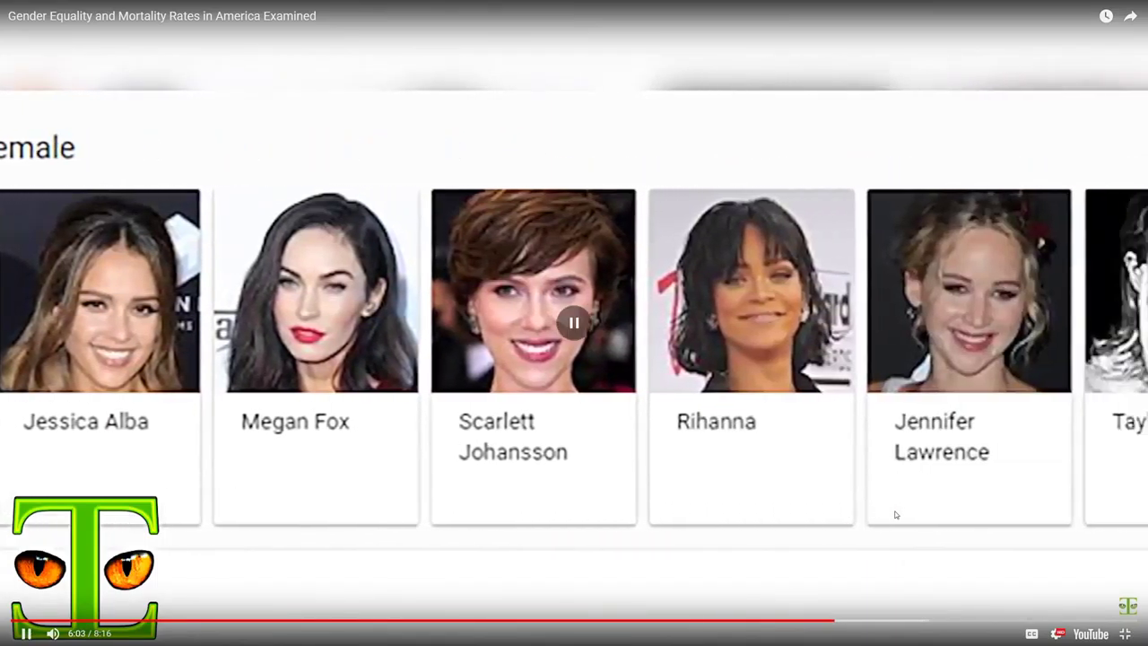
key("space")
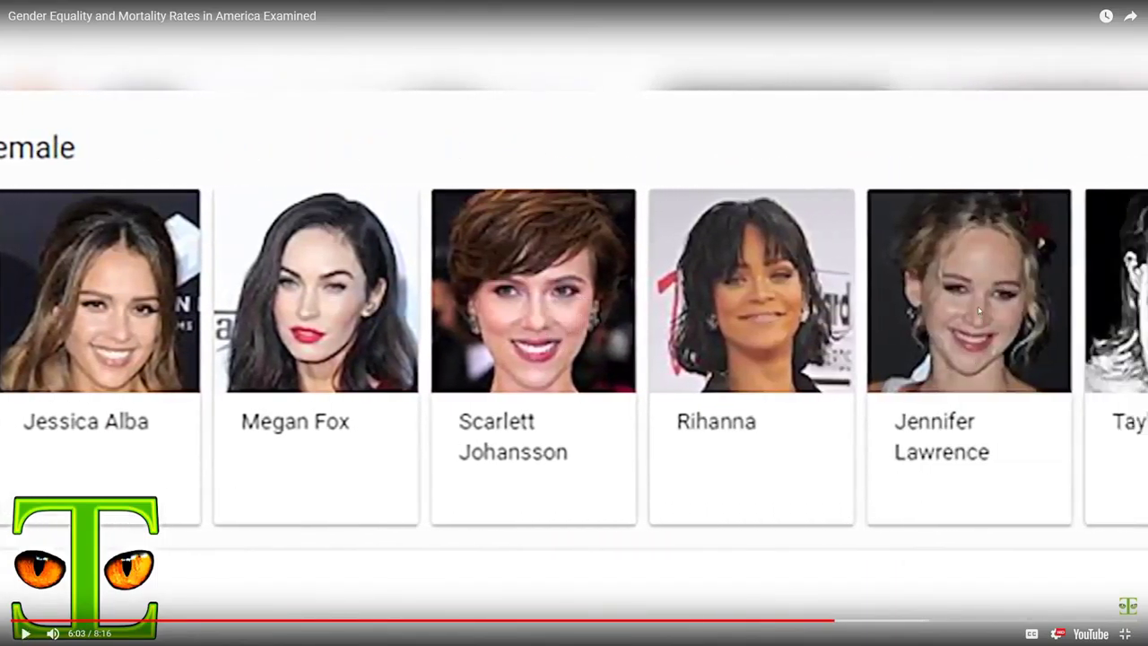
key("space")
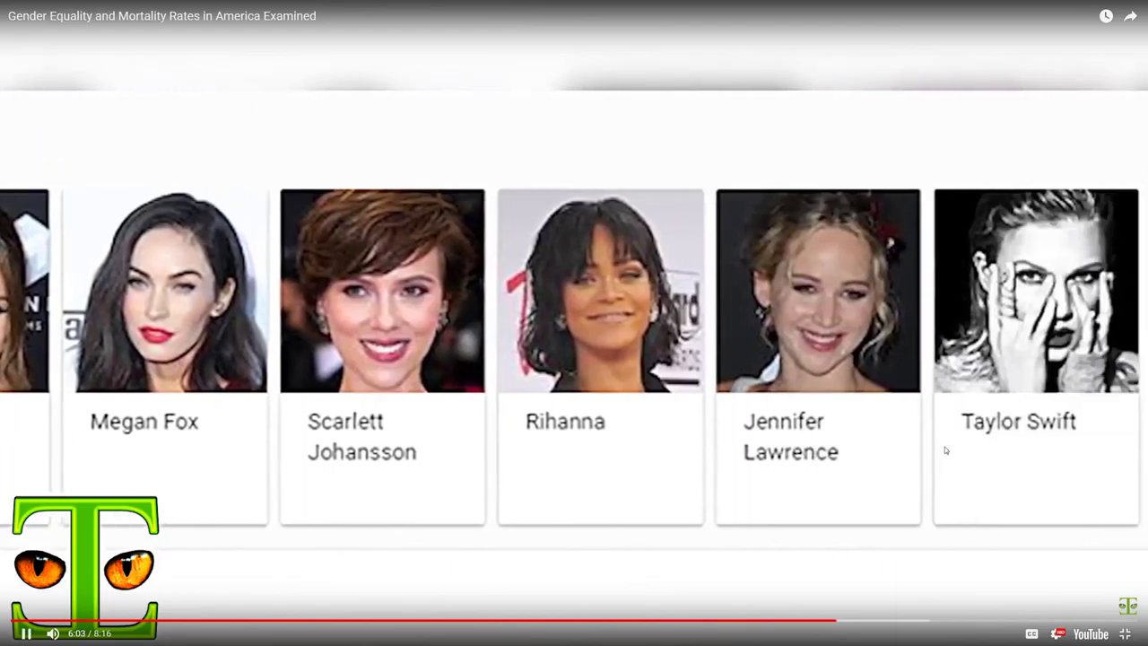
key("space")
key("space")
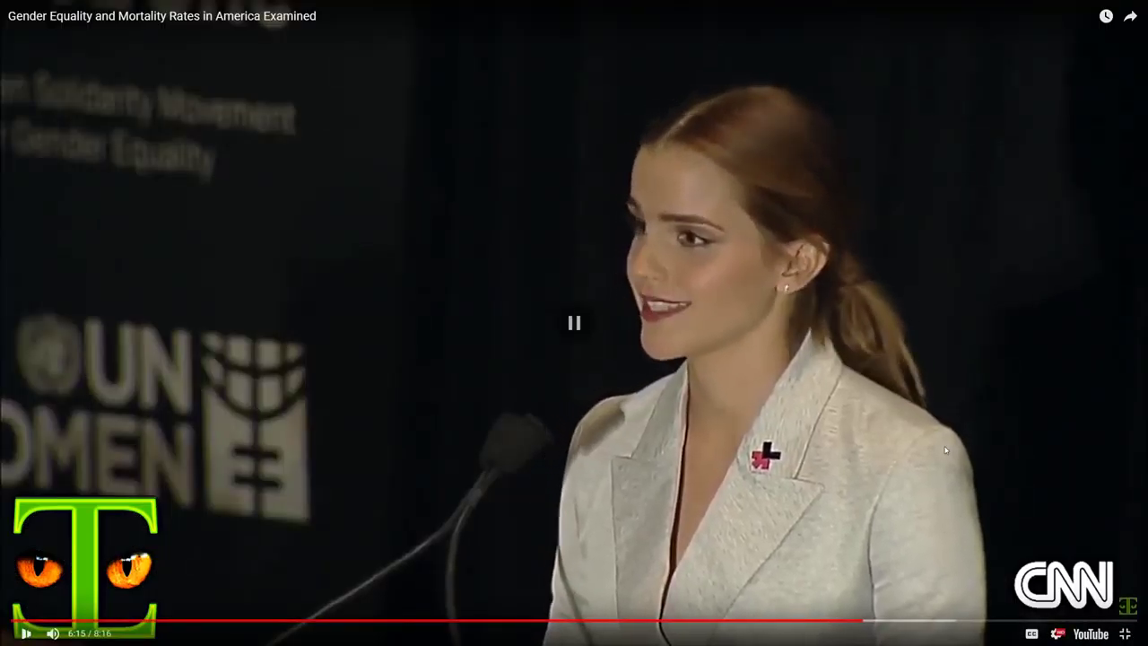
key("Escape")
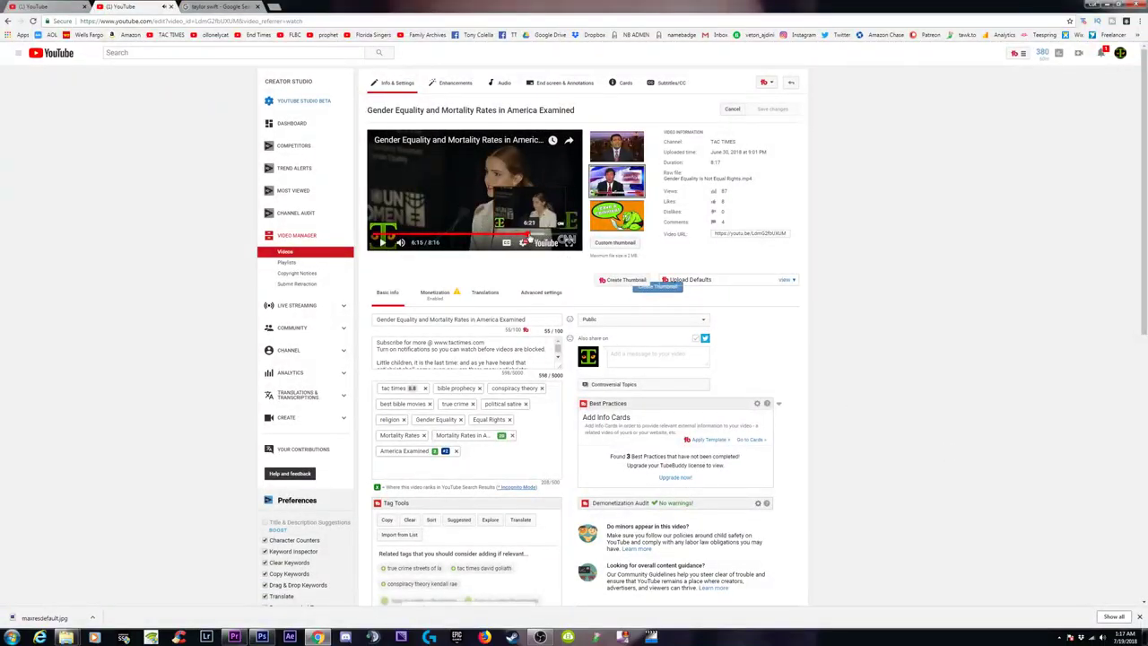
Step: Extend the singer's image search with 'red carpet' and run it
left_click(207, 7)
left_click(191, 60)
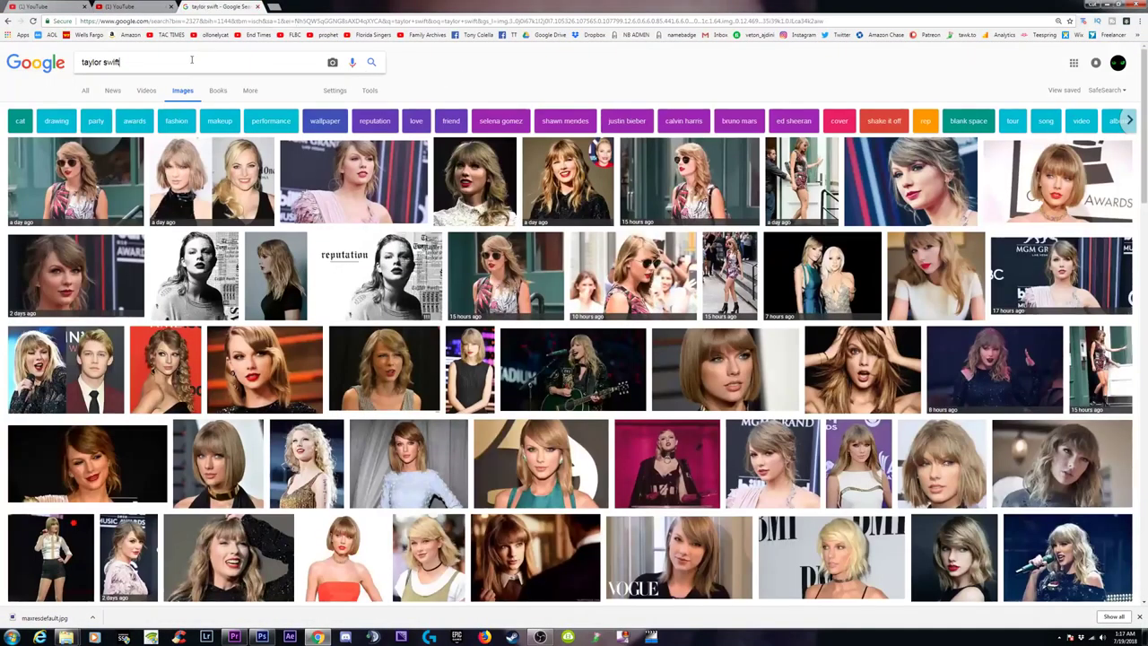
left_click_drag(138, 59, 72, 60)
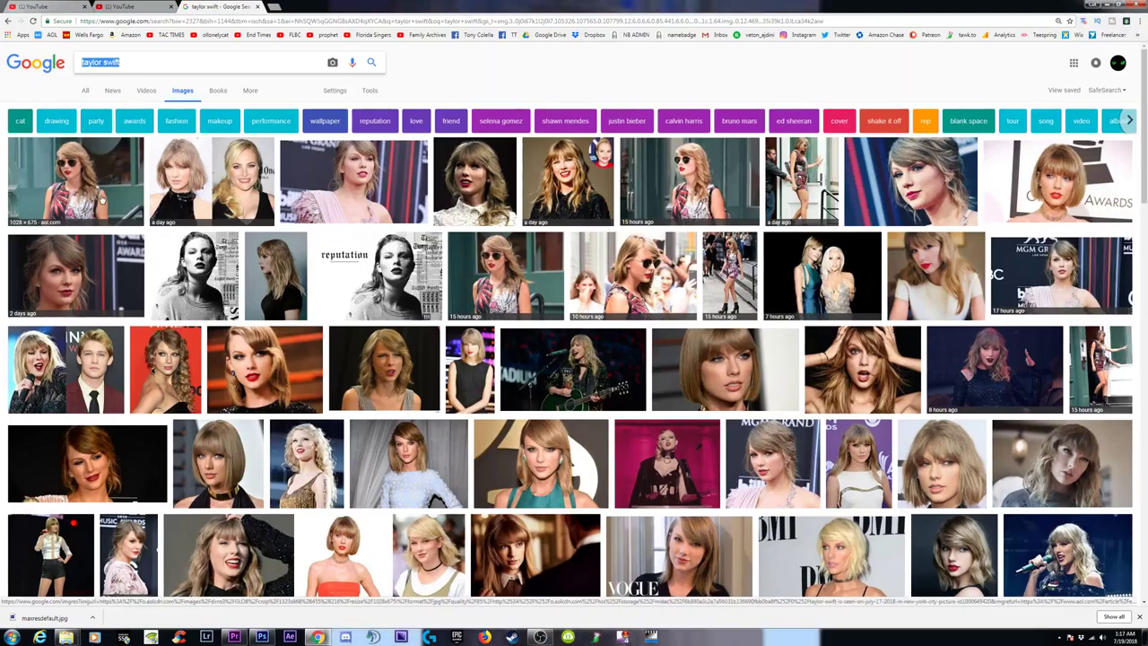
left_click(133, 62)
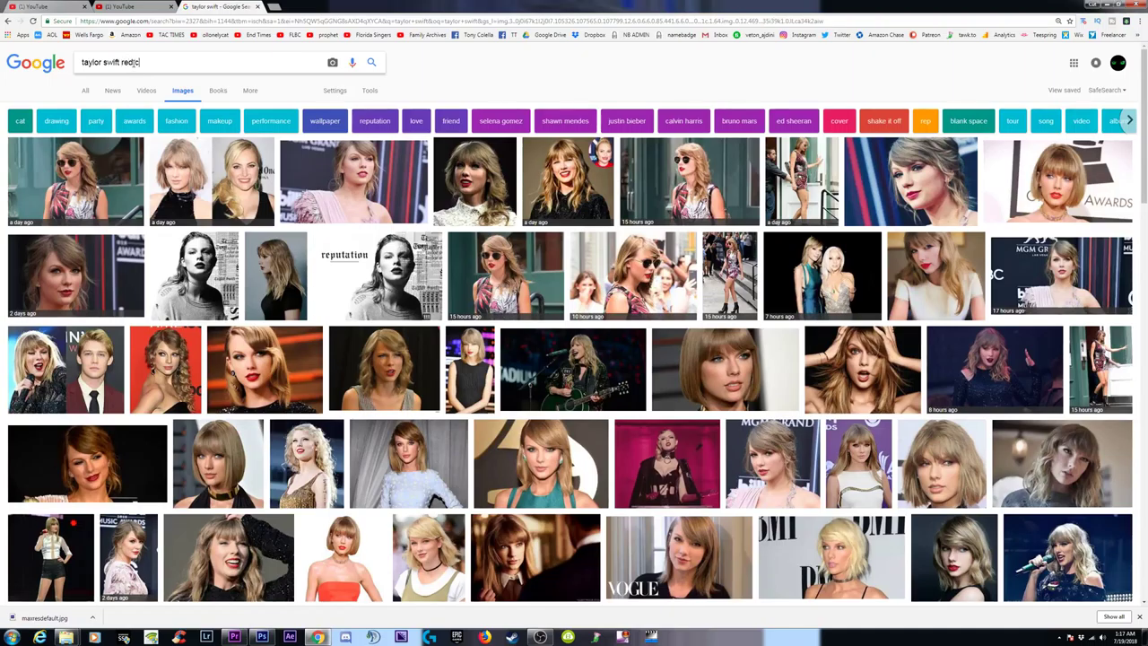
type("red carpet")
key("Return")
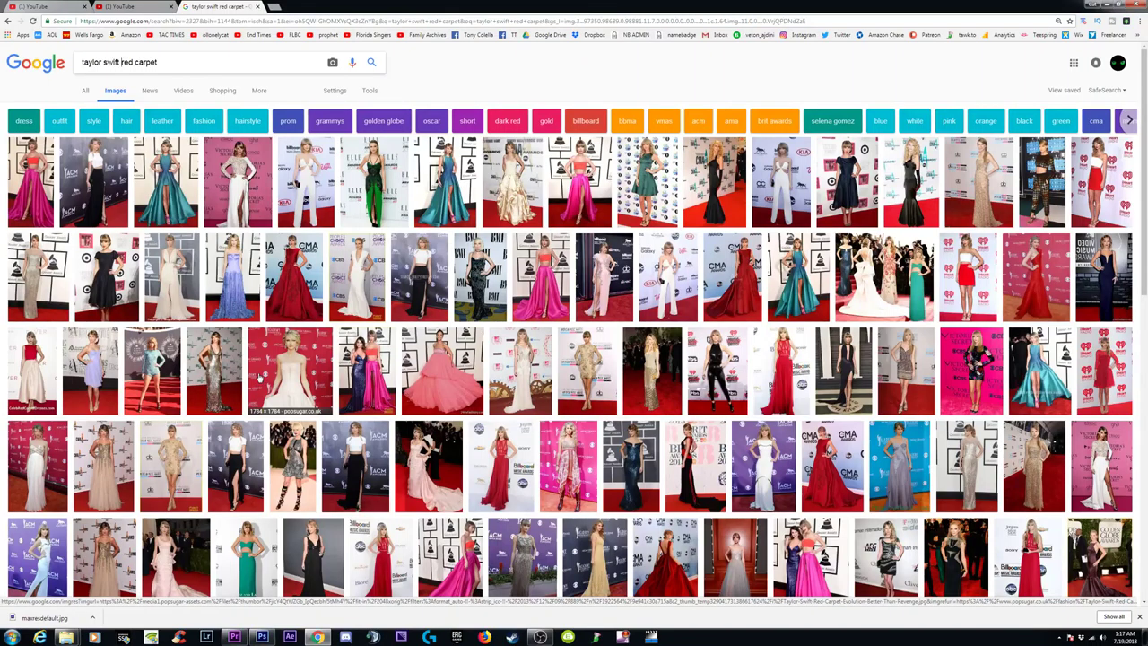
Step: Browse the red carpet photos, then search images for 'jennifer lawrance'
scroll(259, 377, "down", 3)
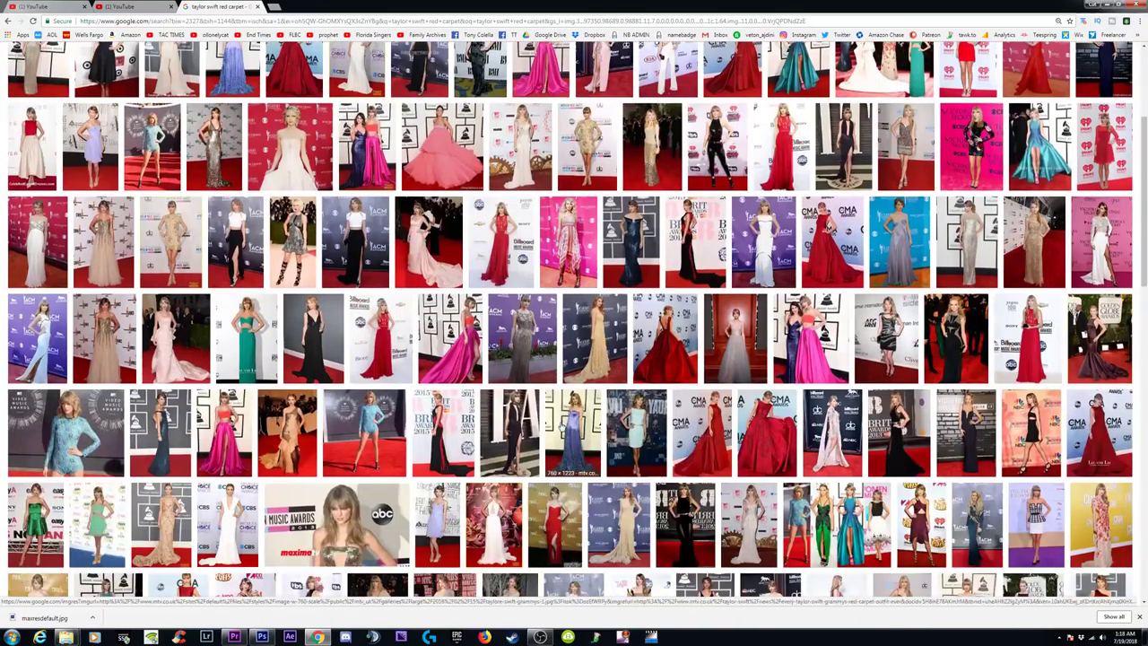
scroll(562, 429, "down", 2)
scroll(561, 429, "down", 3)
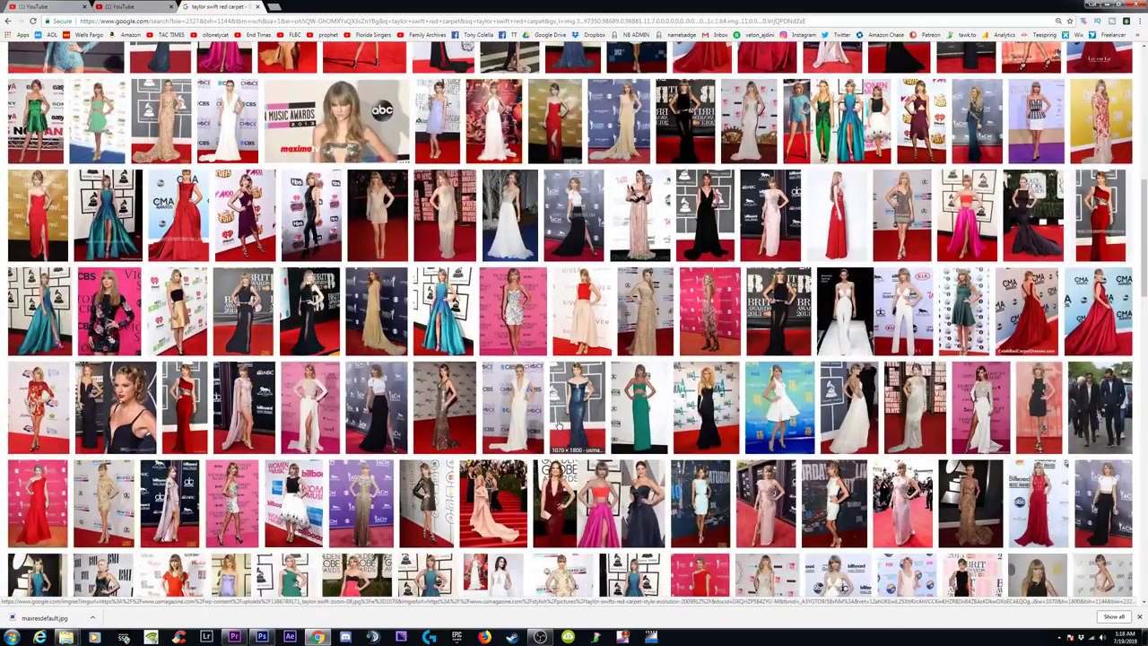
scroll(561, 428, "down", 3)
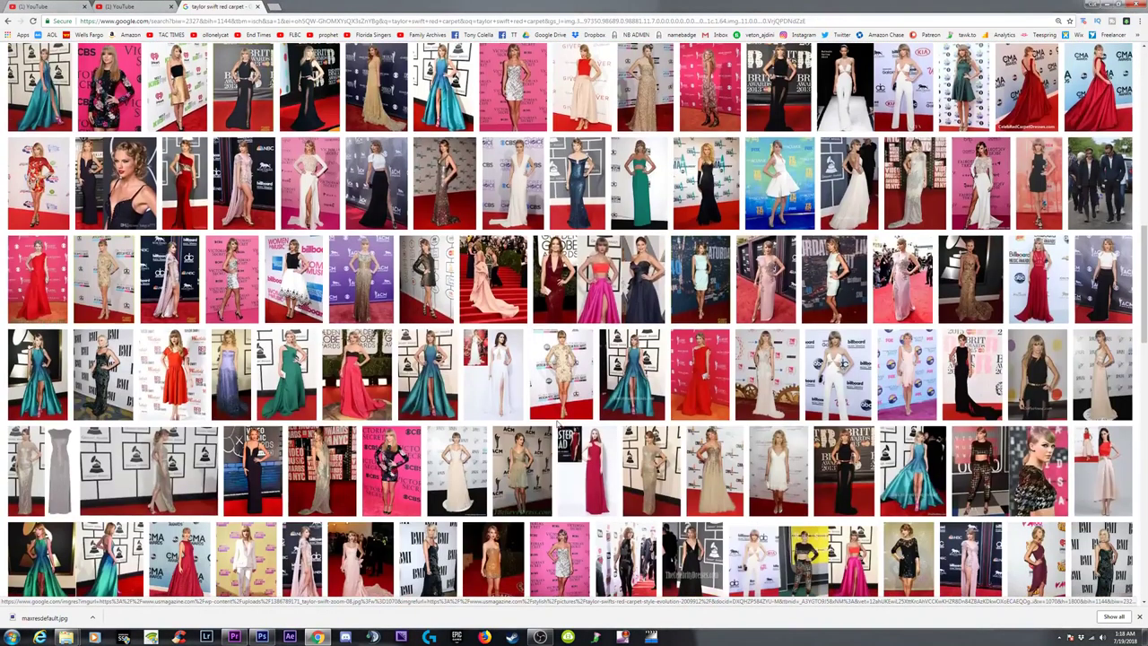
scroll(556, 419, "up", 10)
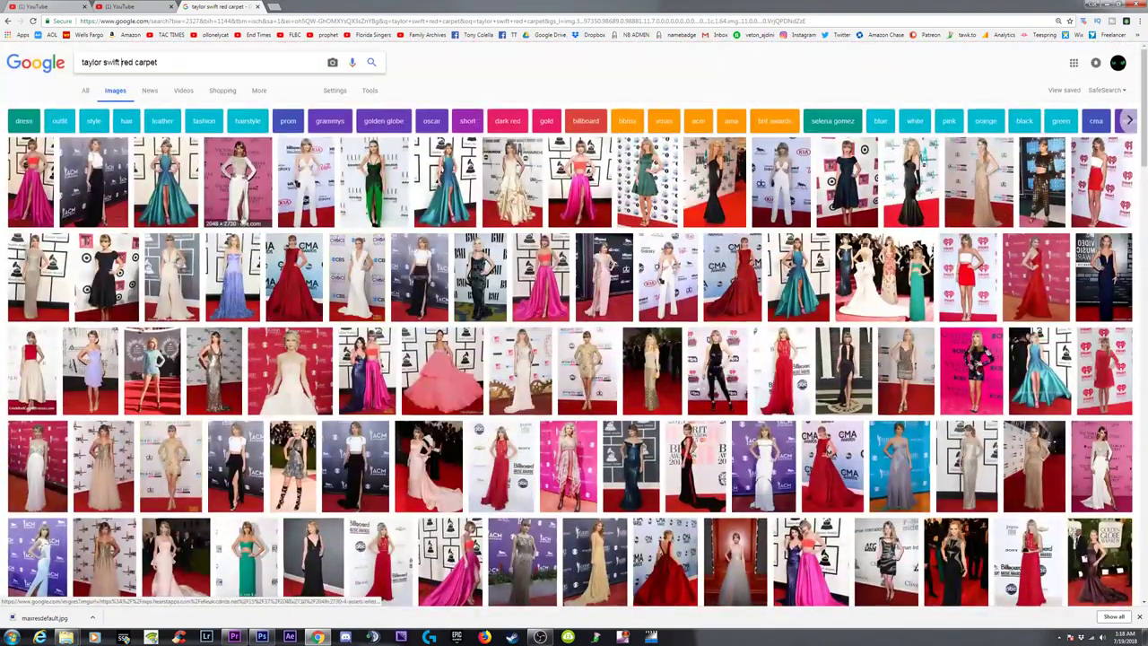
left_click_drag(157, 62, 76, 62)
type("jennifer lawr")
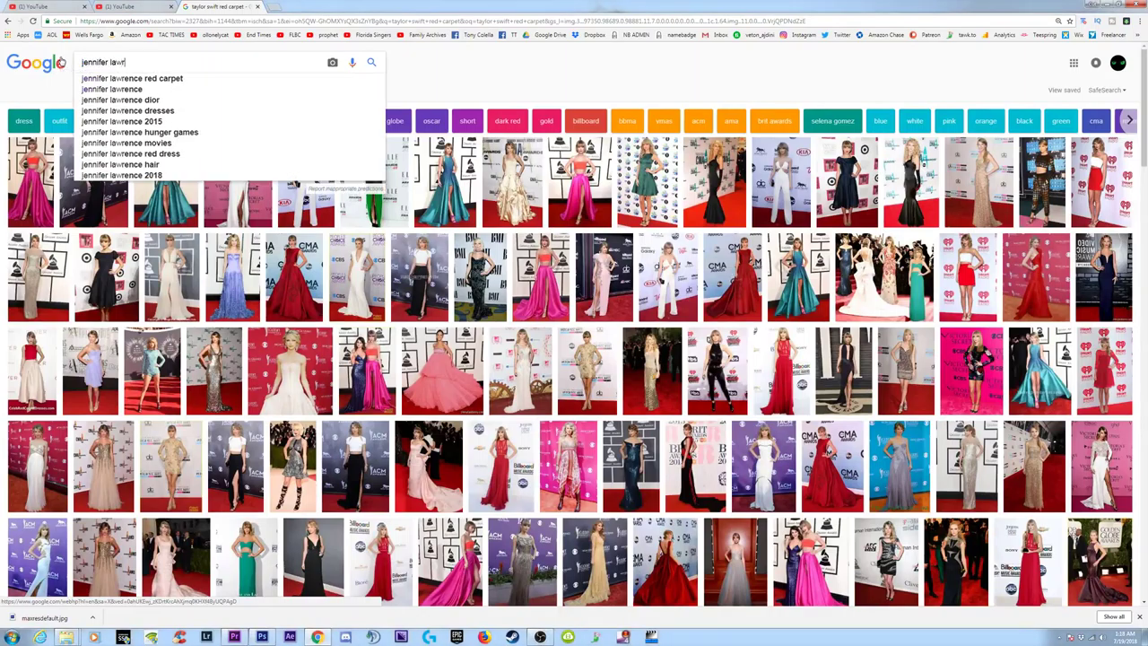
type("ance")
key("Return")
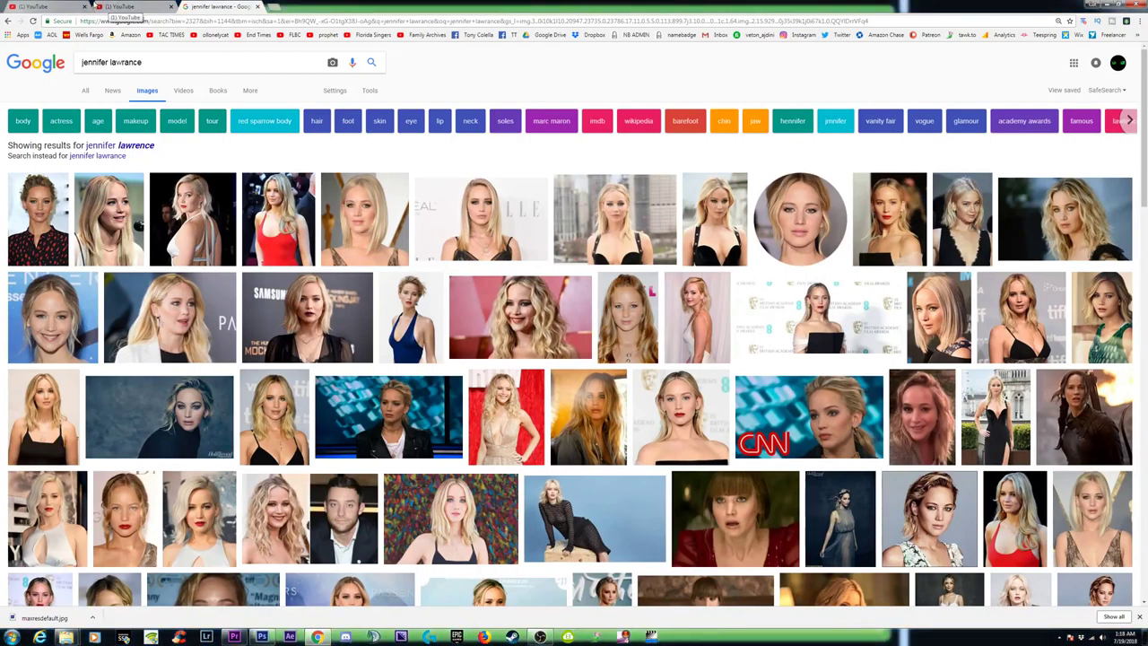
Step: Glance at the YouTube Studio video page and return to the actress's image results
left_click(103, 7)
left_click(218, 9)
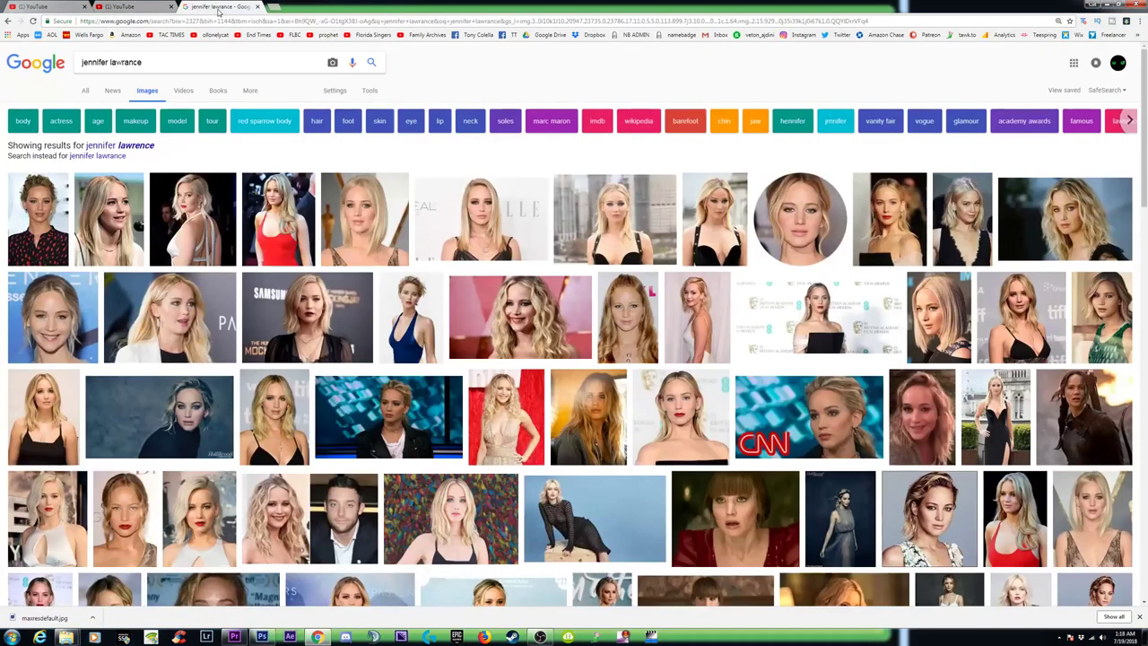
left_click(132, 7)
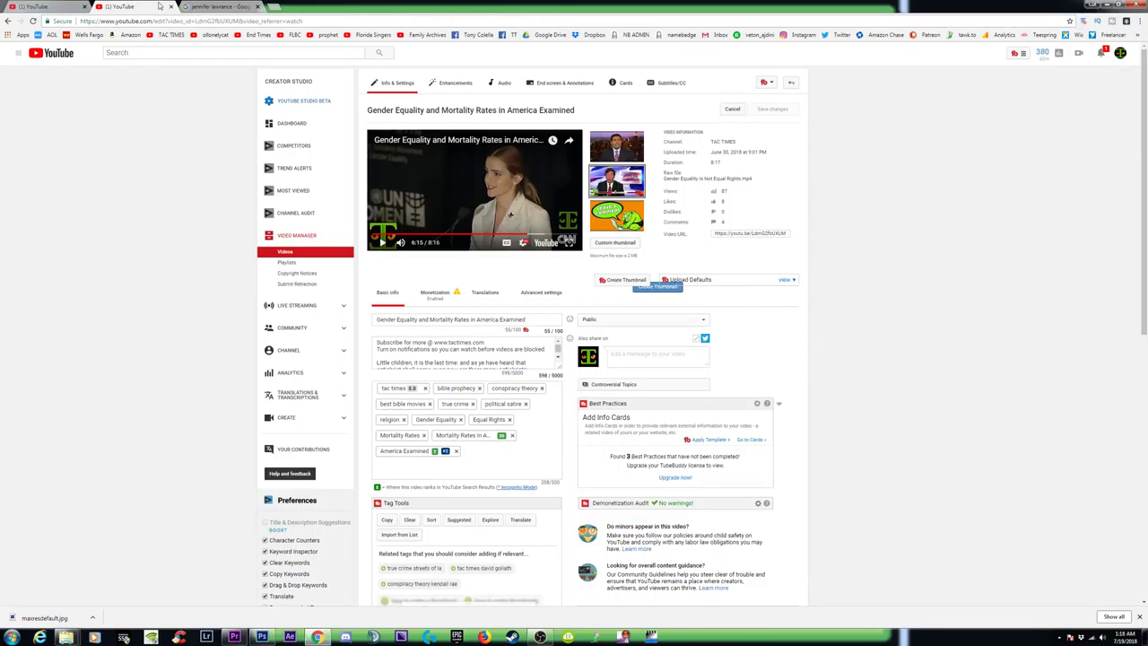
left_click(218, 7)
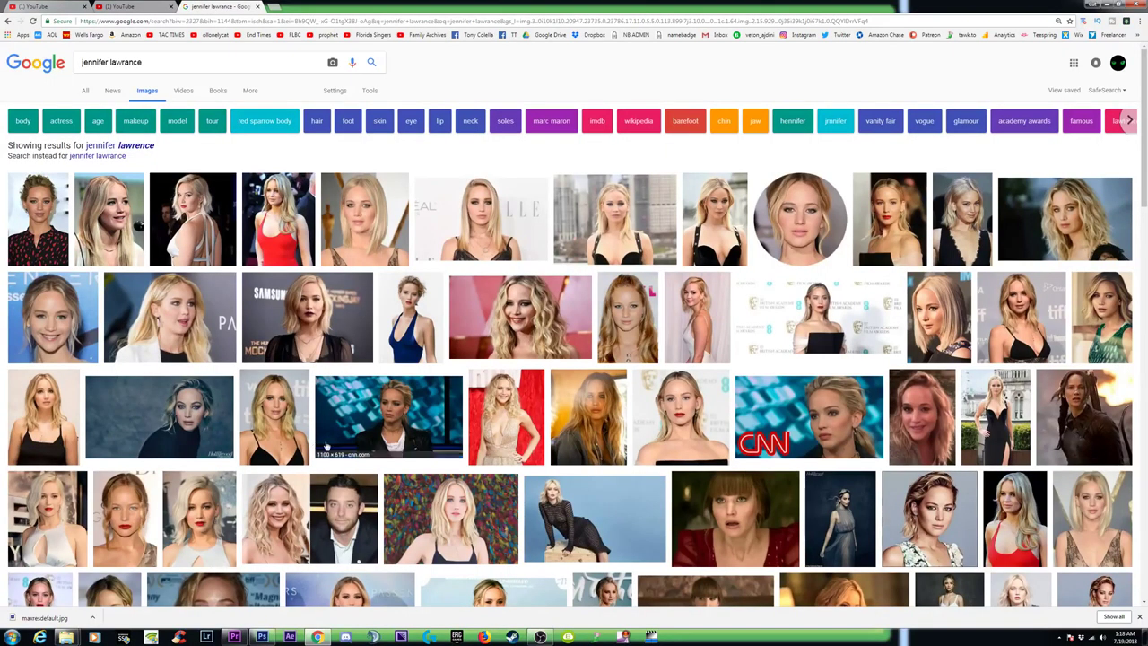
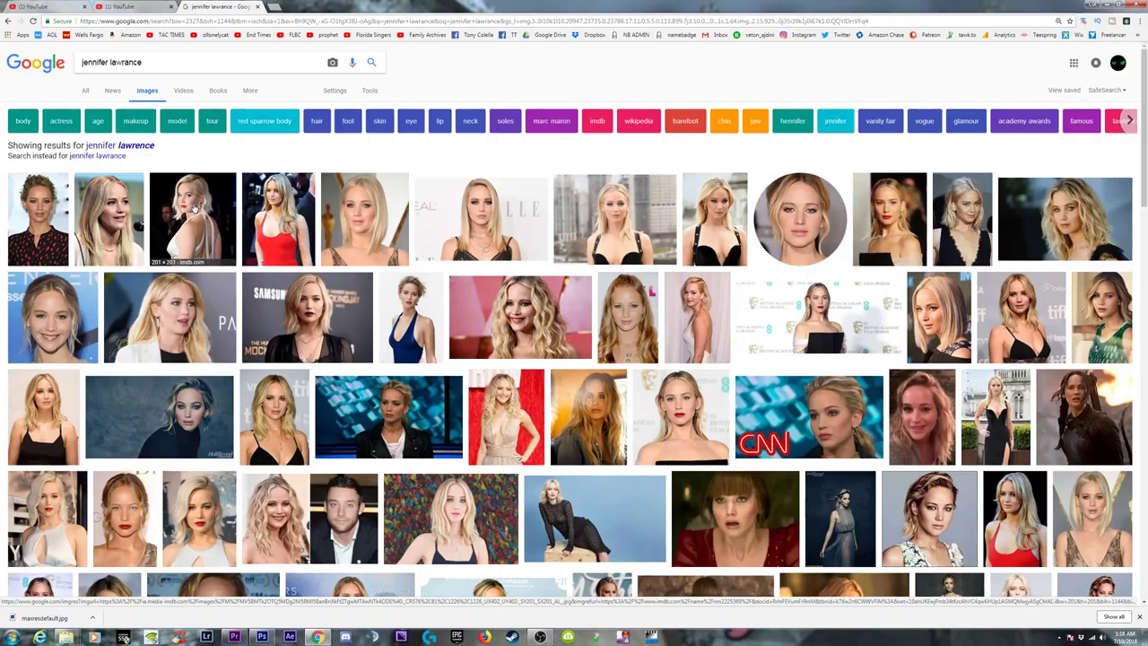
Step: Open the third photo's related images, accept the 'Did you mean' spelling, and browse more related photos
left_click(193, 209)
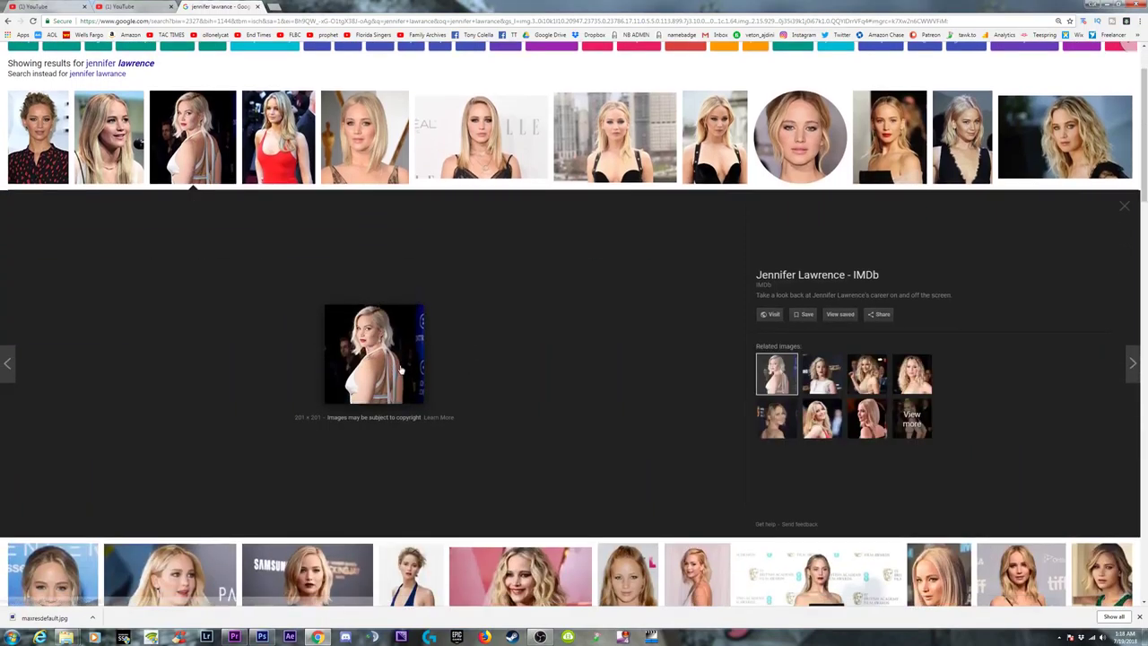
left_click(911, 420)
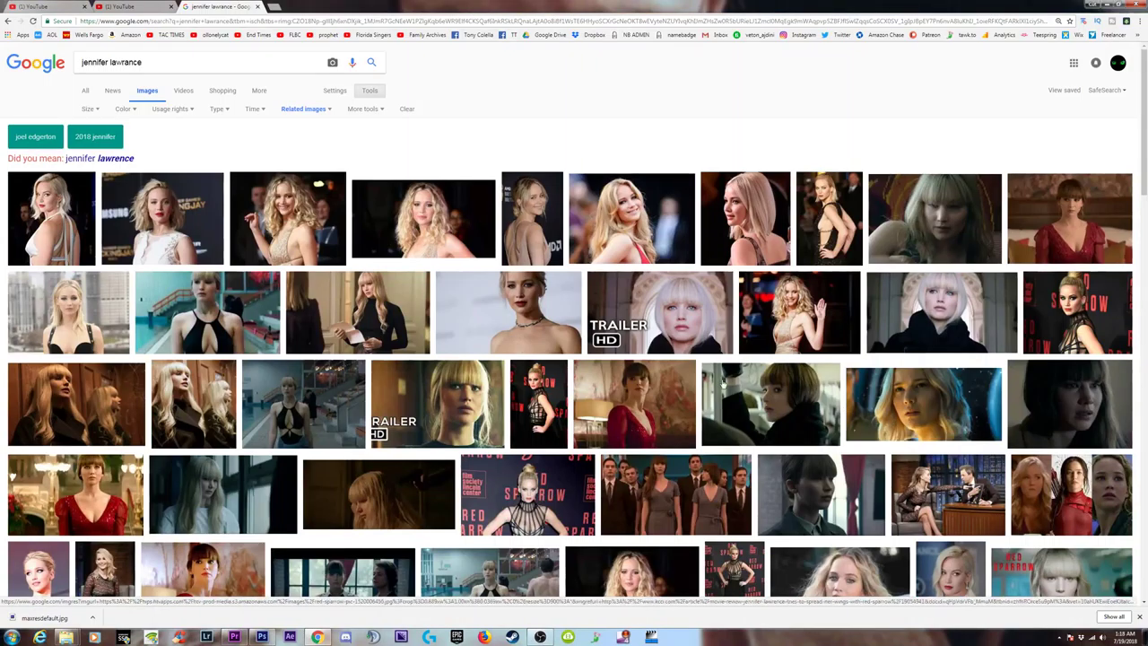
left_click(62, 207)
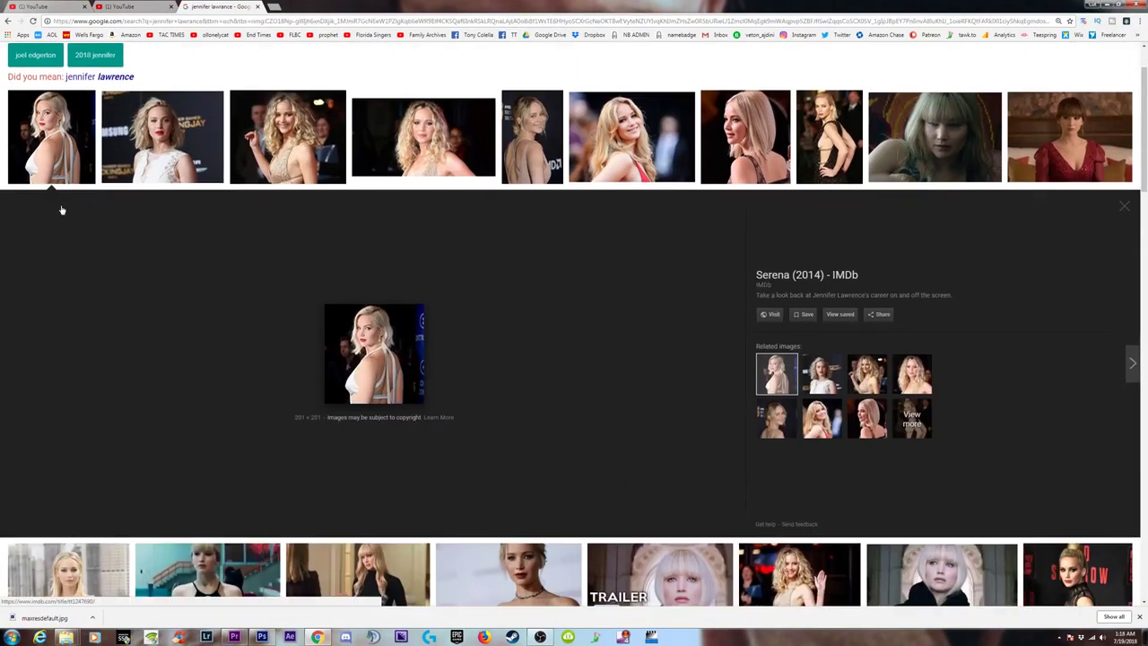
left_click(119, 79)
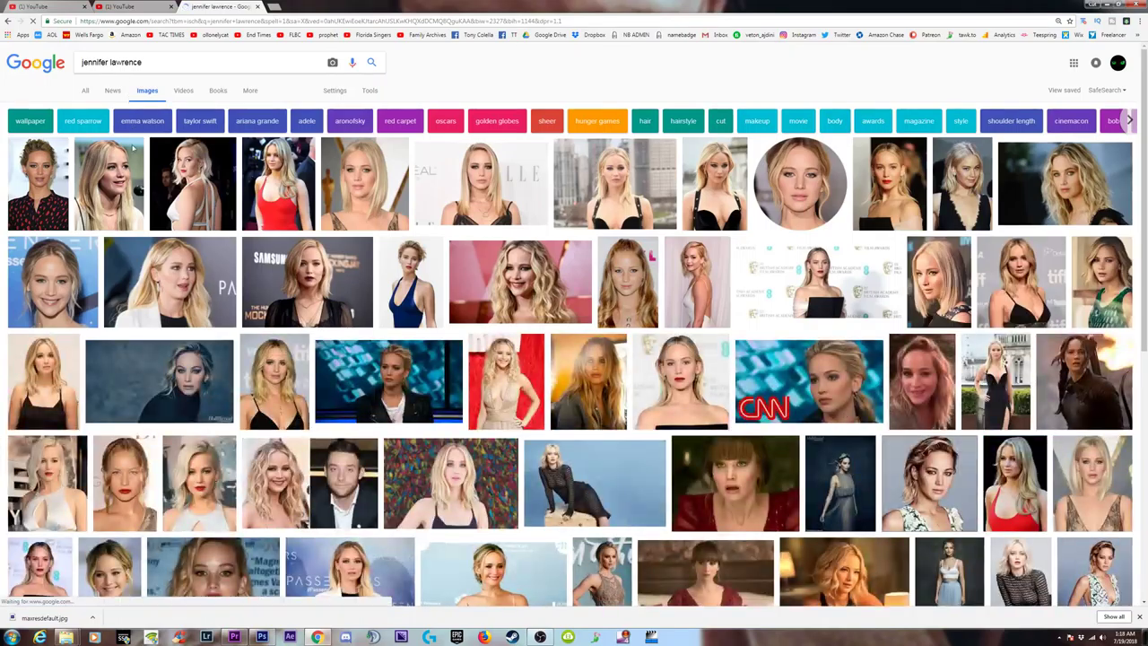
left_click(194, 185)
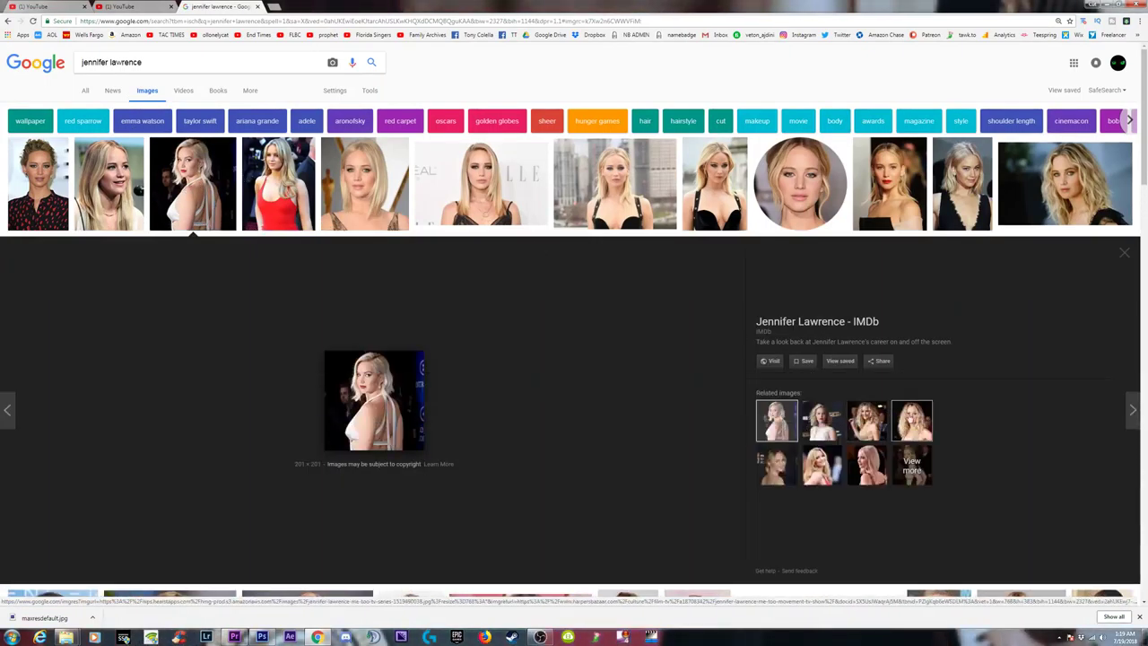
left_click(910, 460)
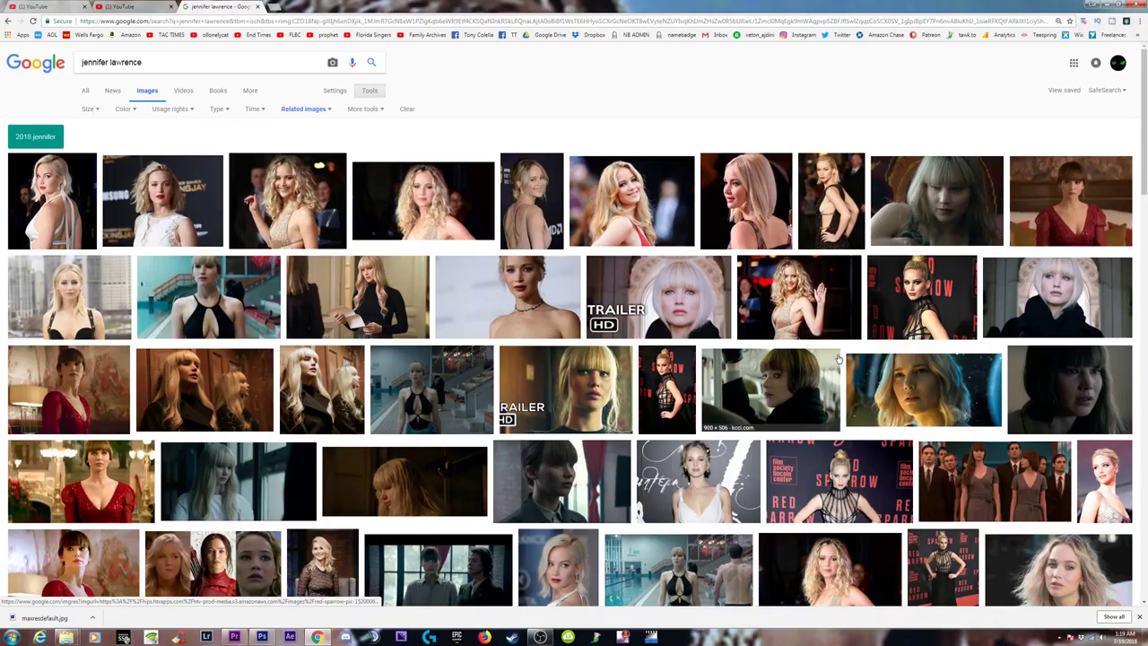
scroll(838, 359, "down", 3)
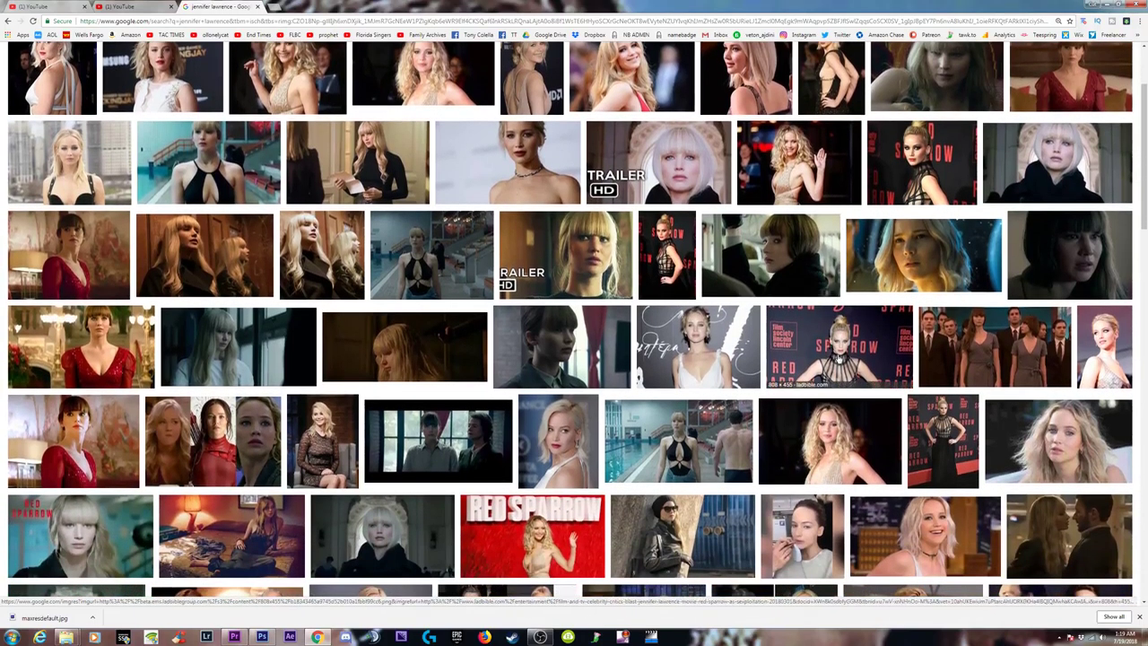
scroll(839, 359, "down", 5)
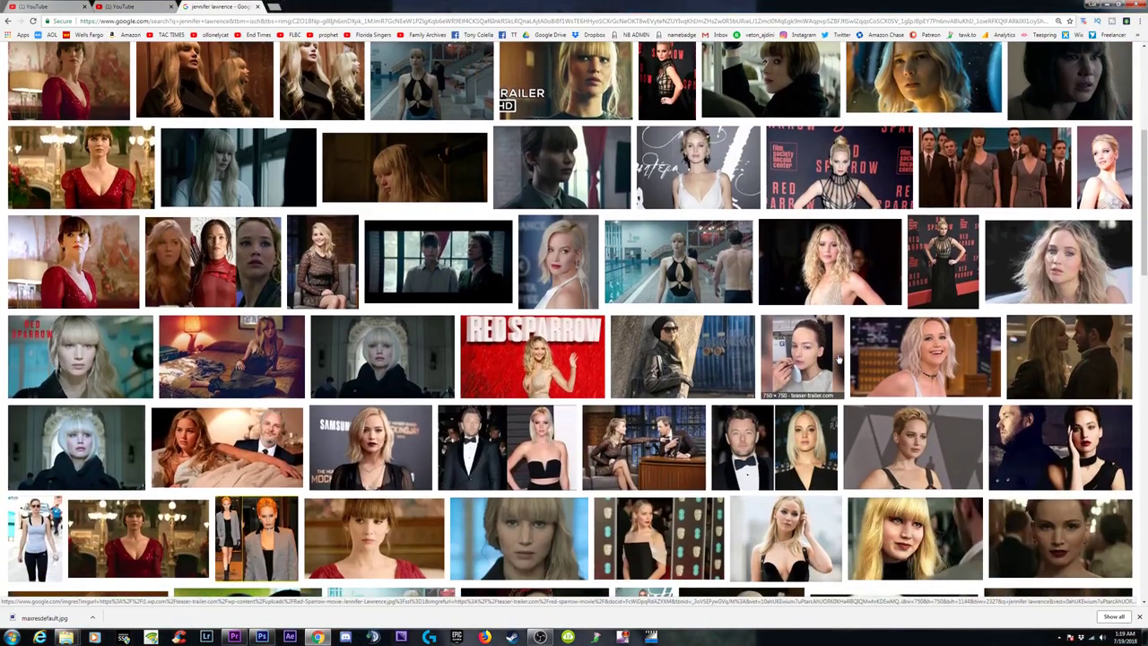
scroll(839, 359, "down", 3)
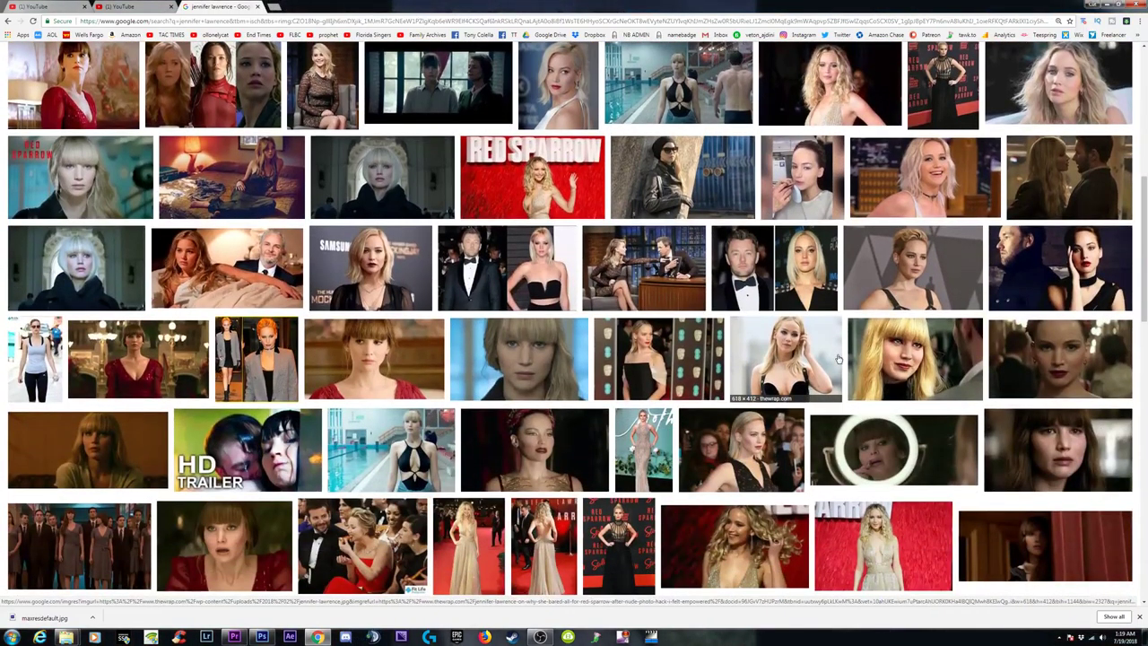
scroll(838, 359, "up", 5)
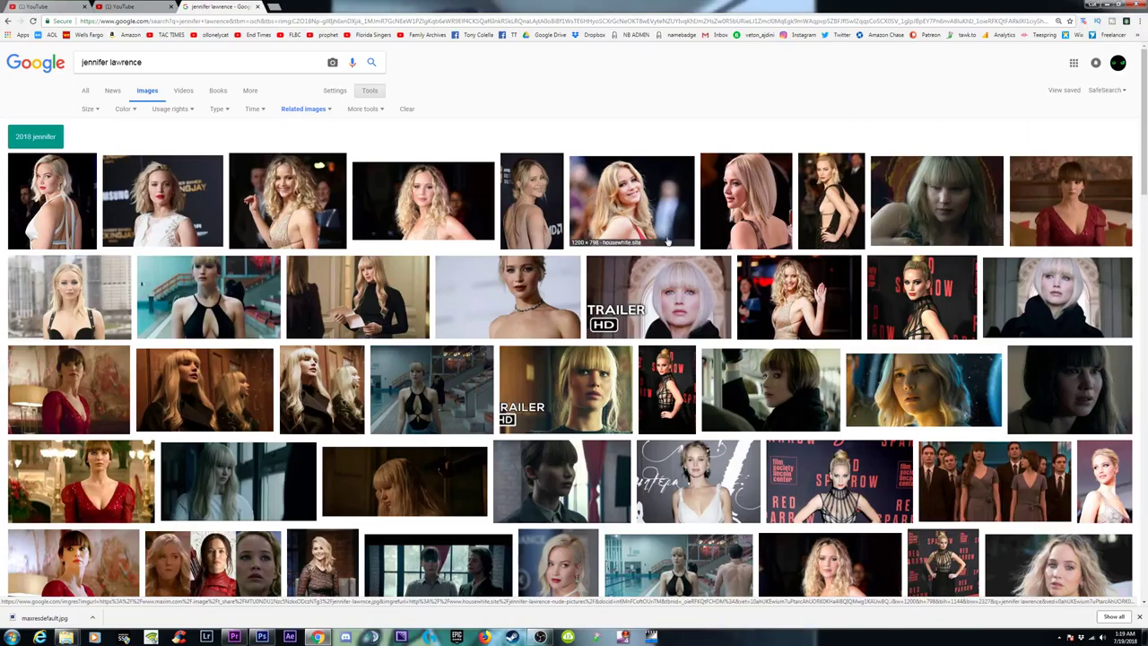
Step: Save the red-carpet waving photo from the sixth thumbnail's related images to the Desktop
left_click(646, 189)
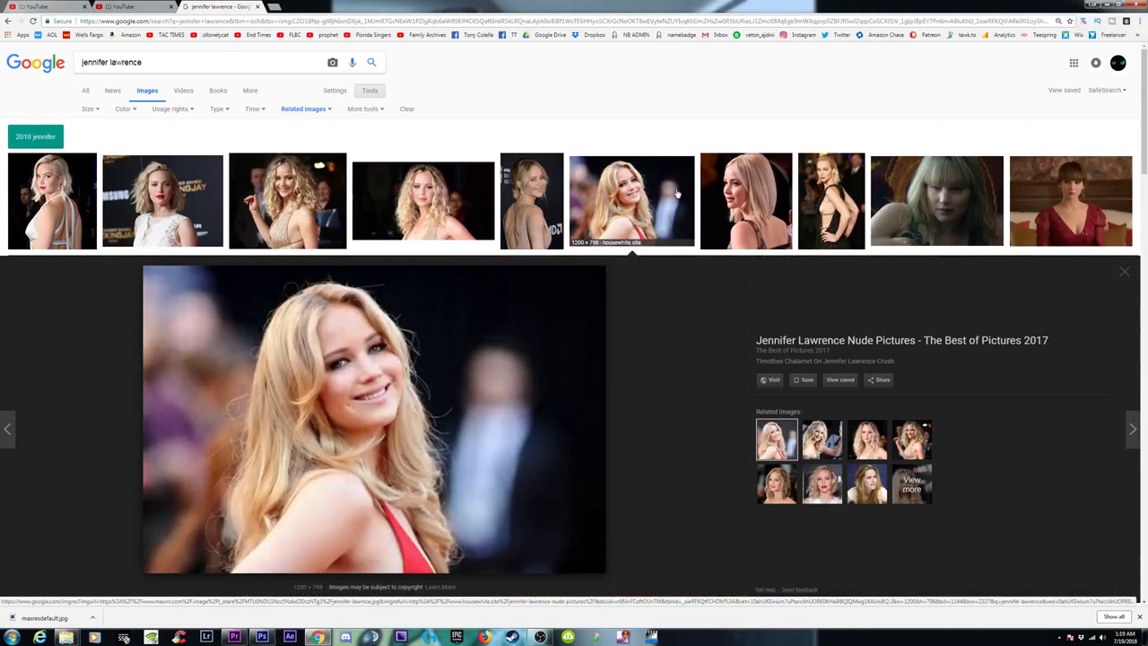
left_click(820, 439)
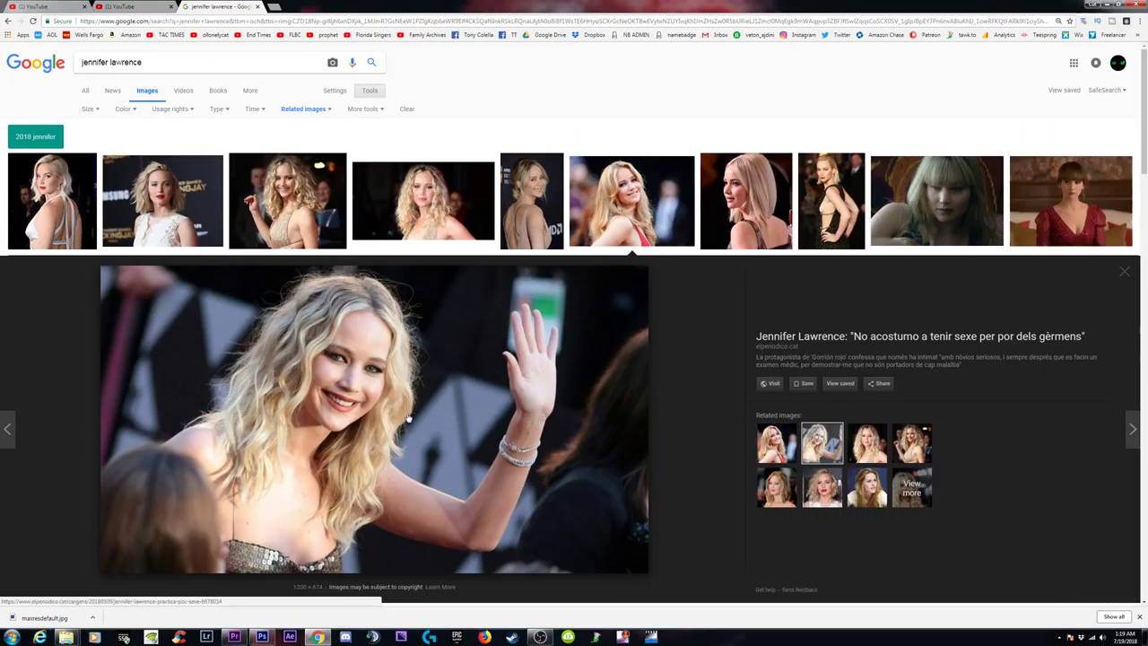
right_click(377, 384)
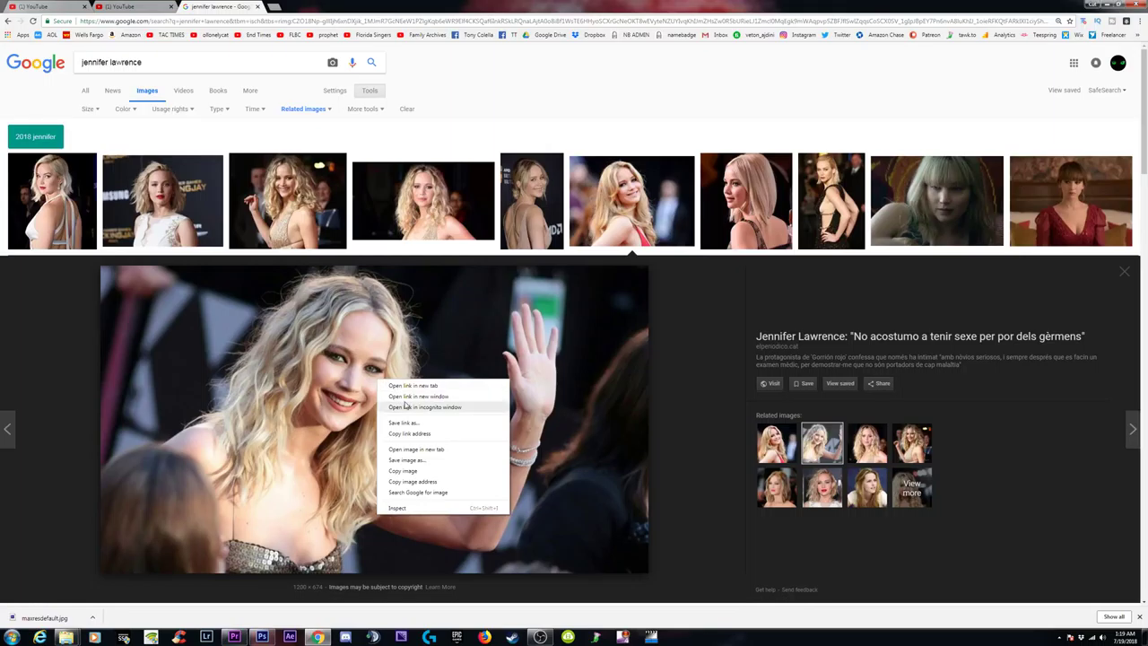
left_click(415, 461)
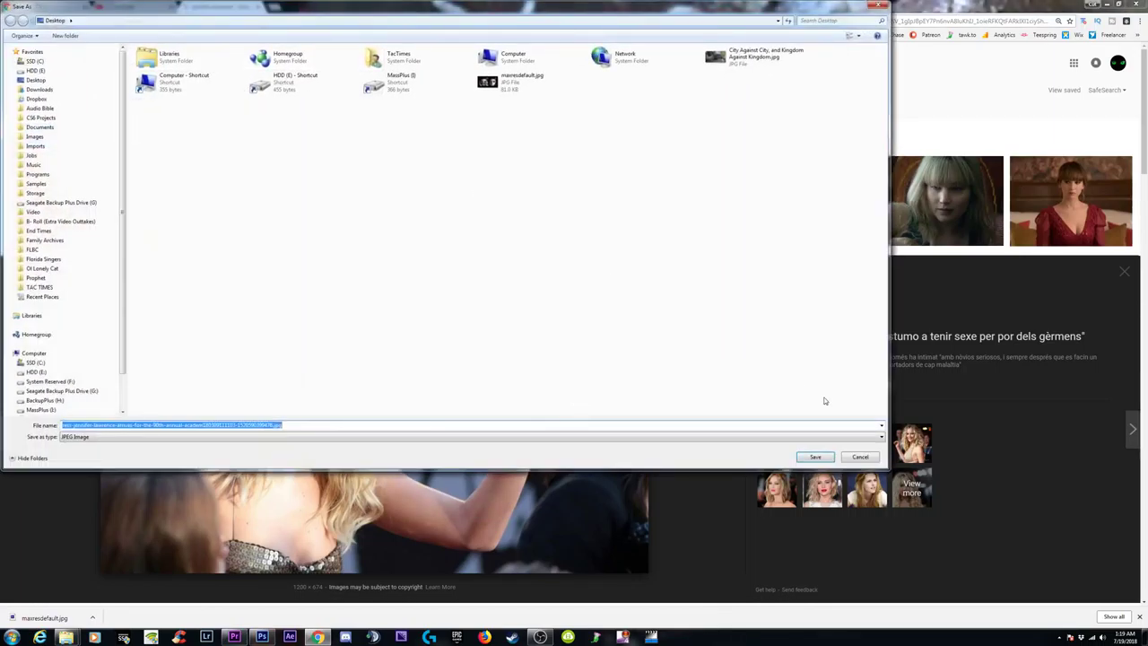
left_click(814, 457)
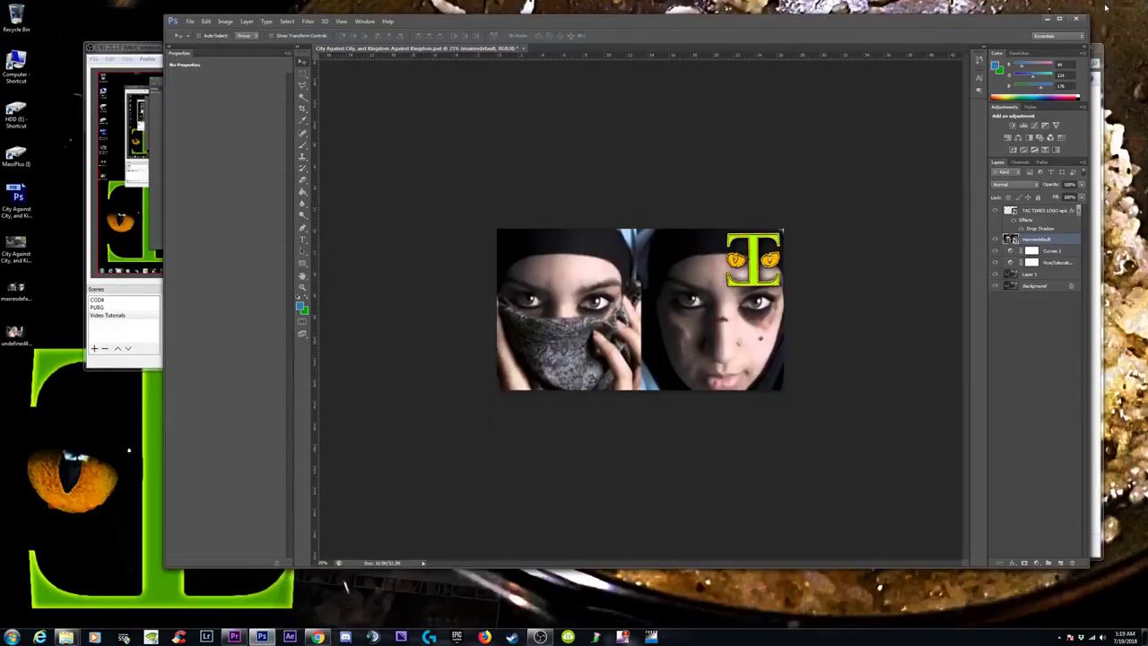
Step: Place the saved waving photo into the thumbnail, then enlarge it, tilt it about 8 degrees and stretch it over the canvas
left_click_drag(18, 333, 640, 309)
left_click_drag(715, 324, 737, 457)
left_click_drag(733, 314, 685, 314)
left_click_drag(726, 228, 736, 216)
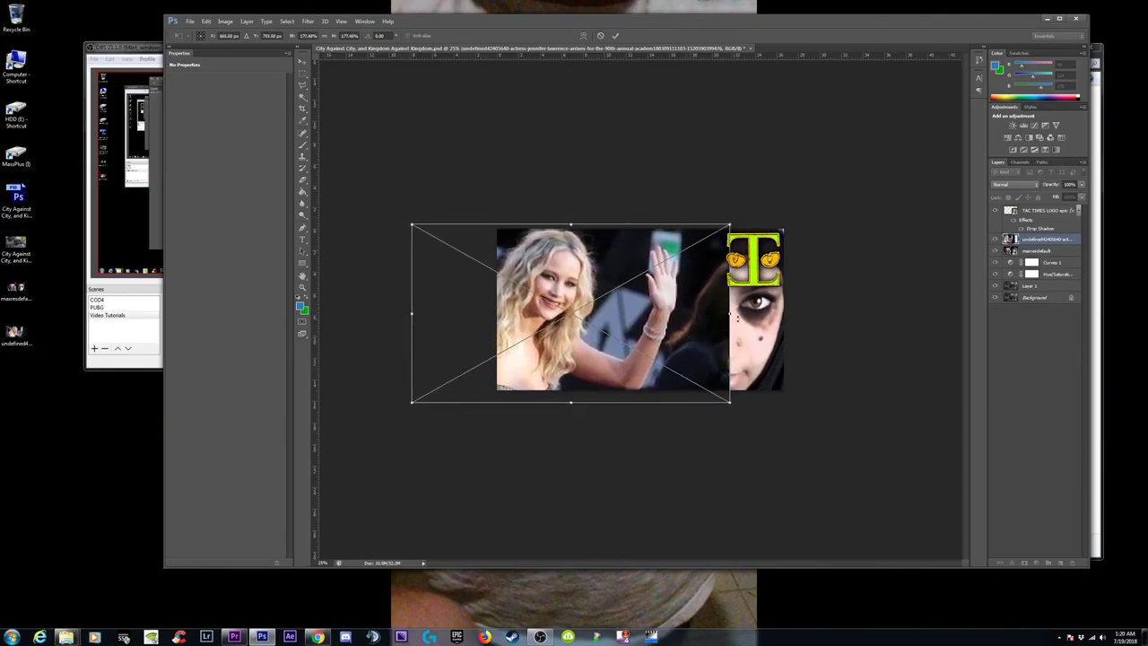
left_click_drag(753, 314, 758, 278)
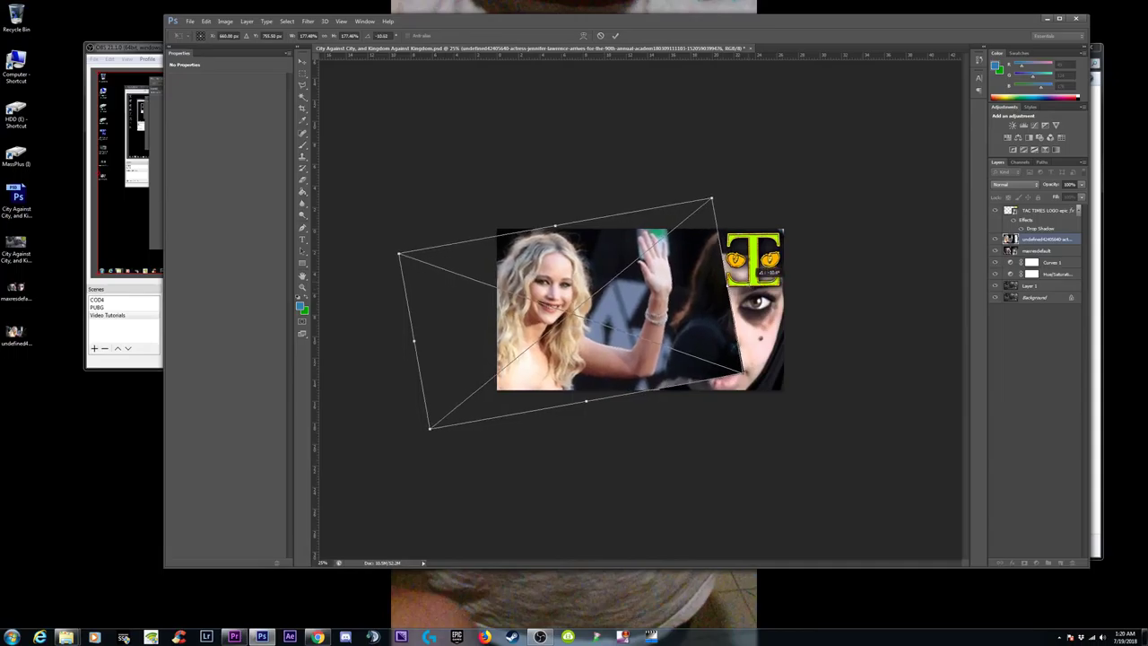
left_click_drag(395, 248, 380, 240)
left_click_drag(742, 379, 782, 387)
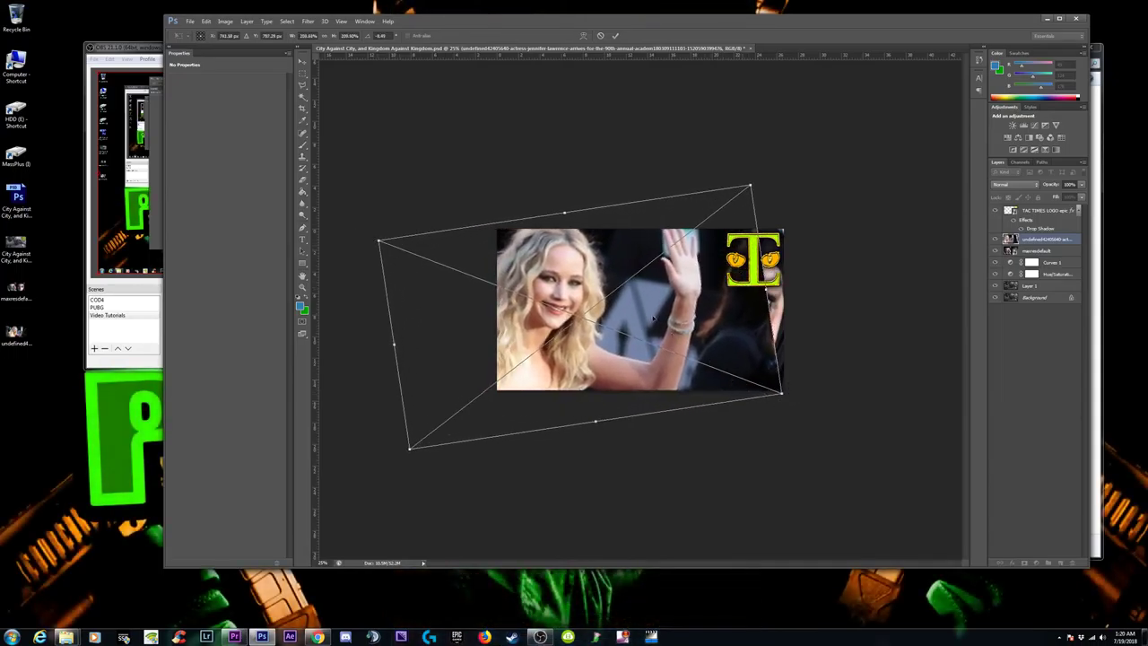
left_click_drag(621, 294, 617, 294)
key("Return")
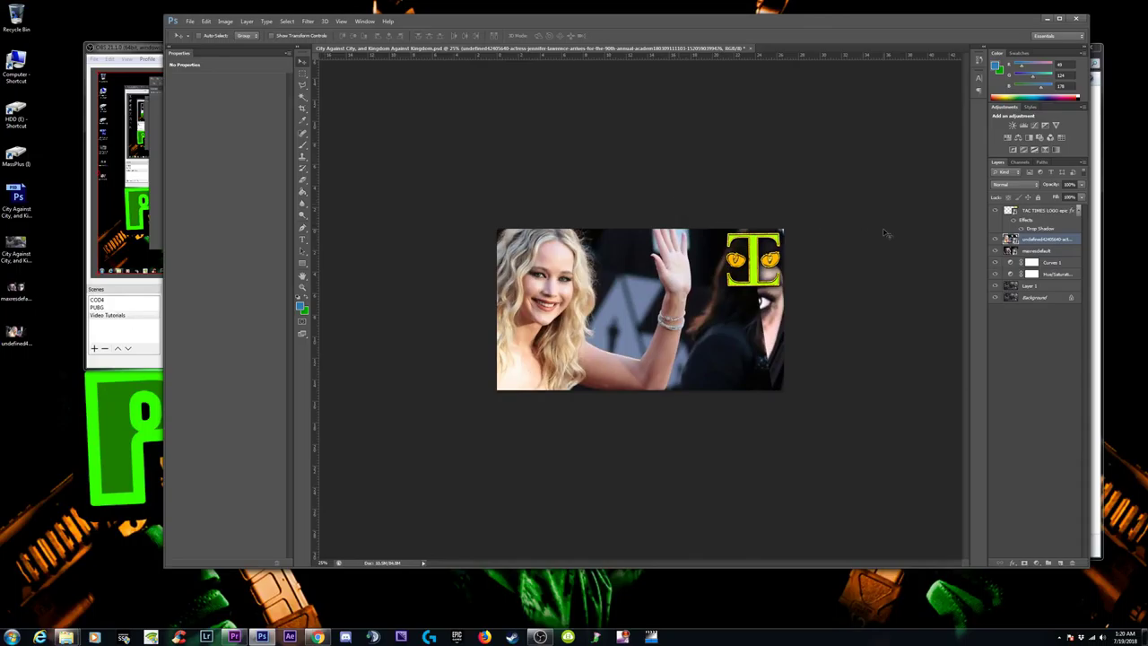
Step: Compare with the photo hidden, set the zoom to 33.3%, and nudge the photo horizontally
left_click(994, 240)
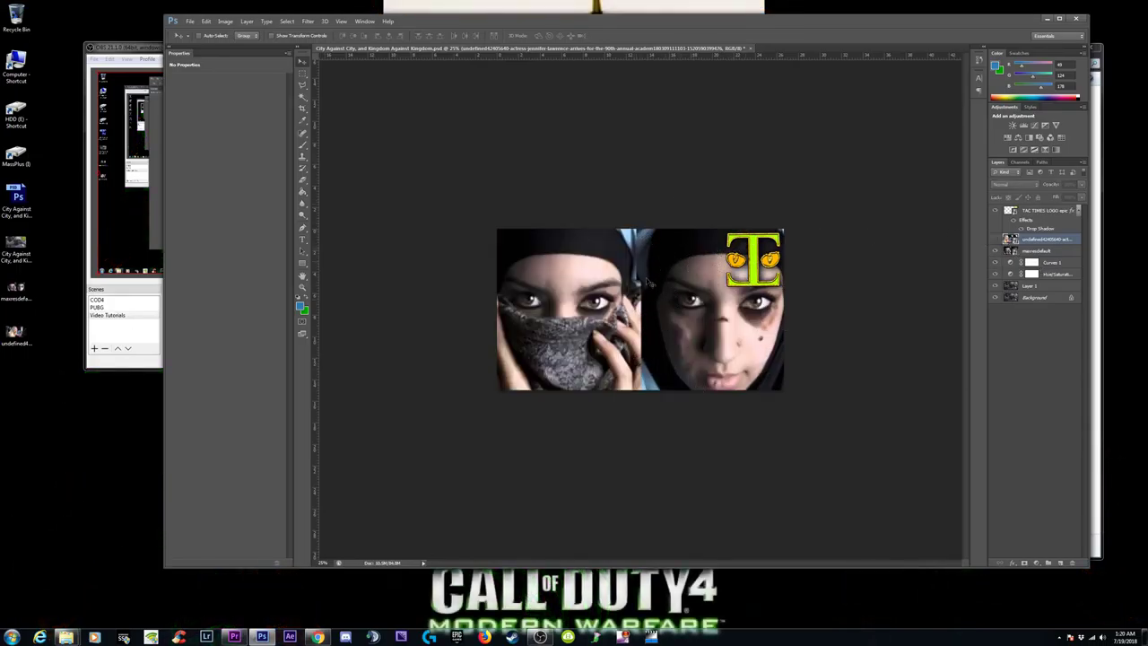
left_click(995, 239)
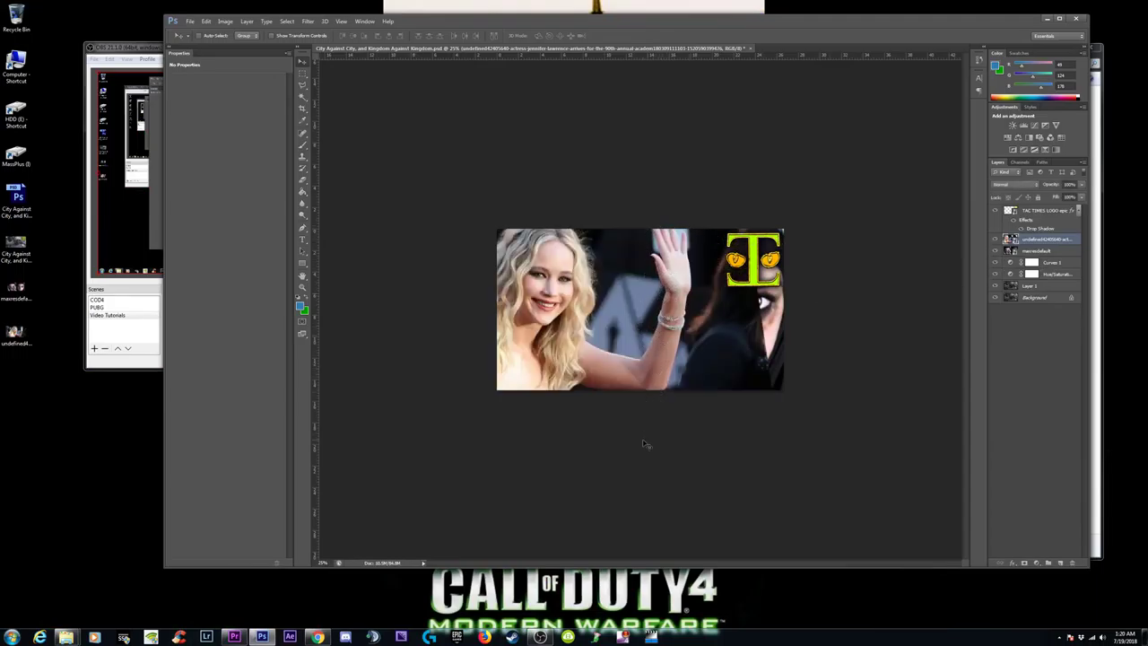
key("ctrl+plus")
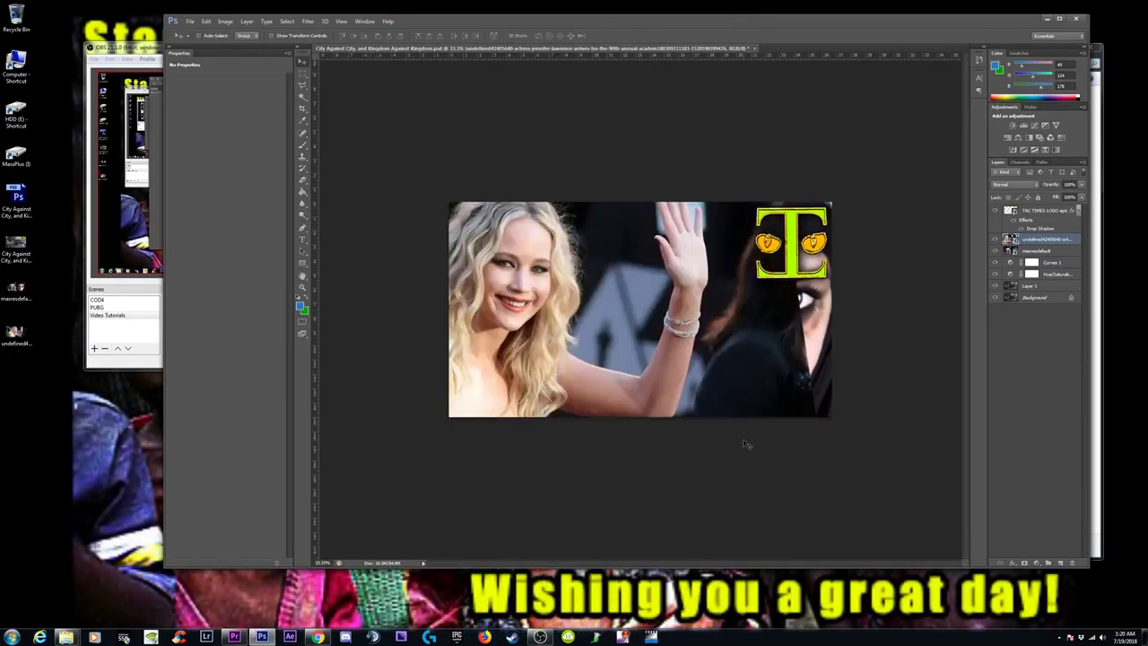
key("ctrl+plus")
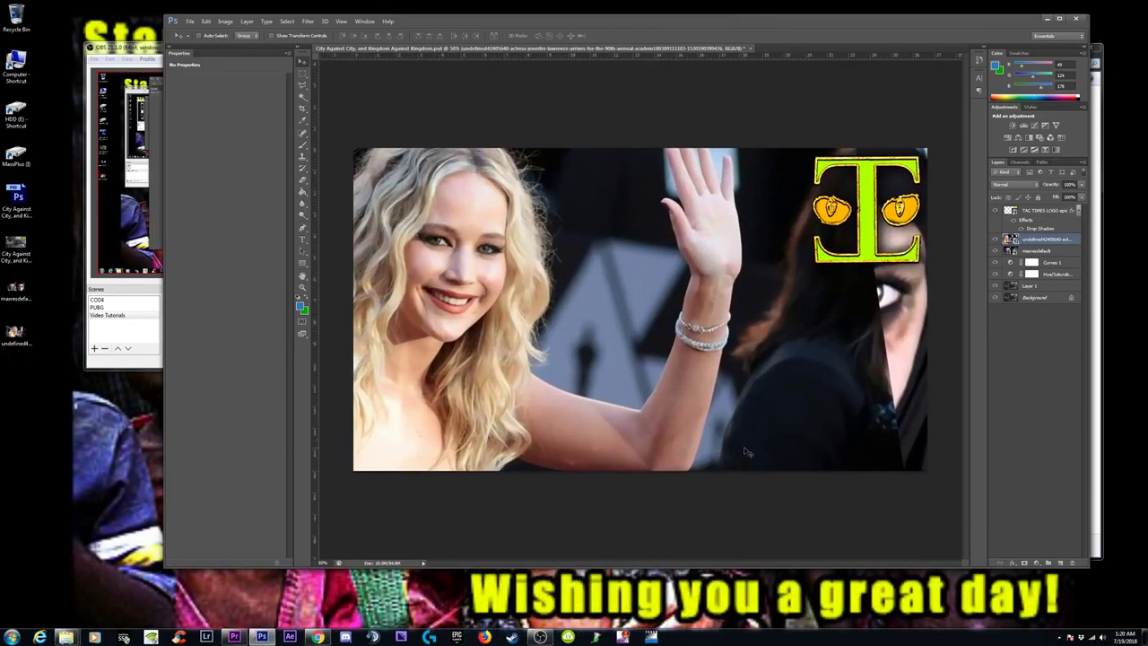
key("ctrl+minus")
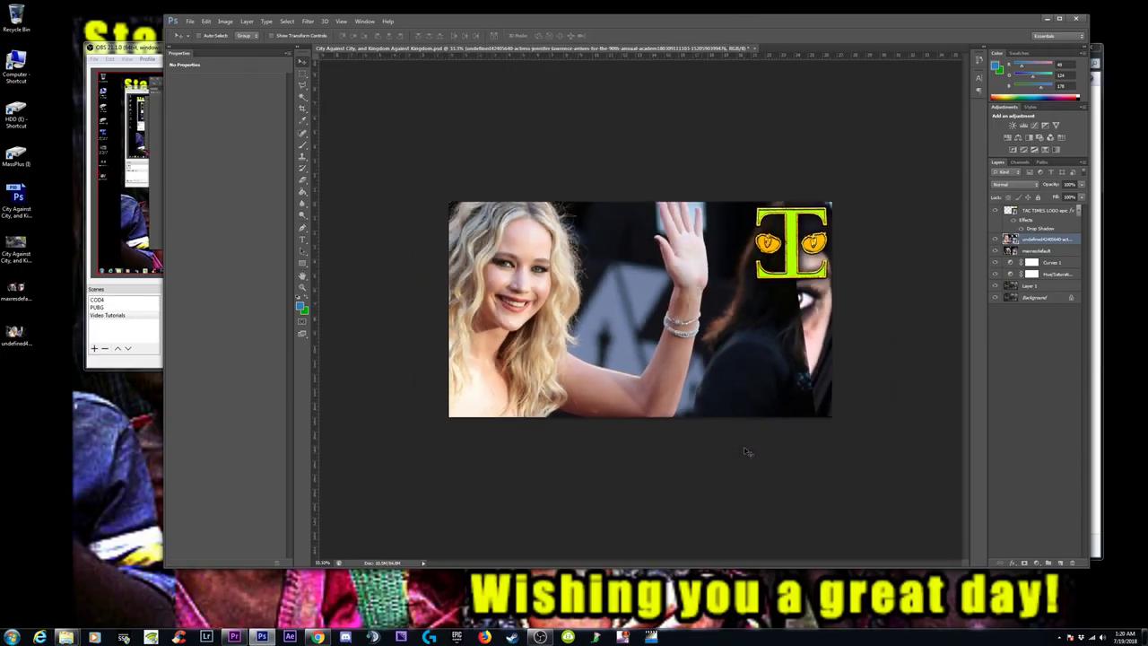
mouse_move(661, 324)
left_mouse_down()
mouse_move(718, 338)
mouse_move(633, 345)
mouse_move(622, 335)
mouse_move(675, 329)
left_mouse_up()
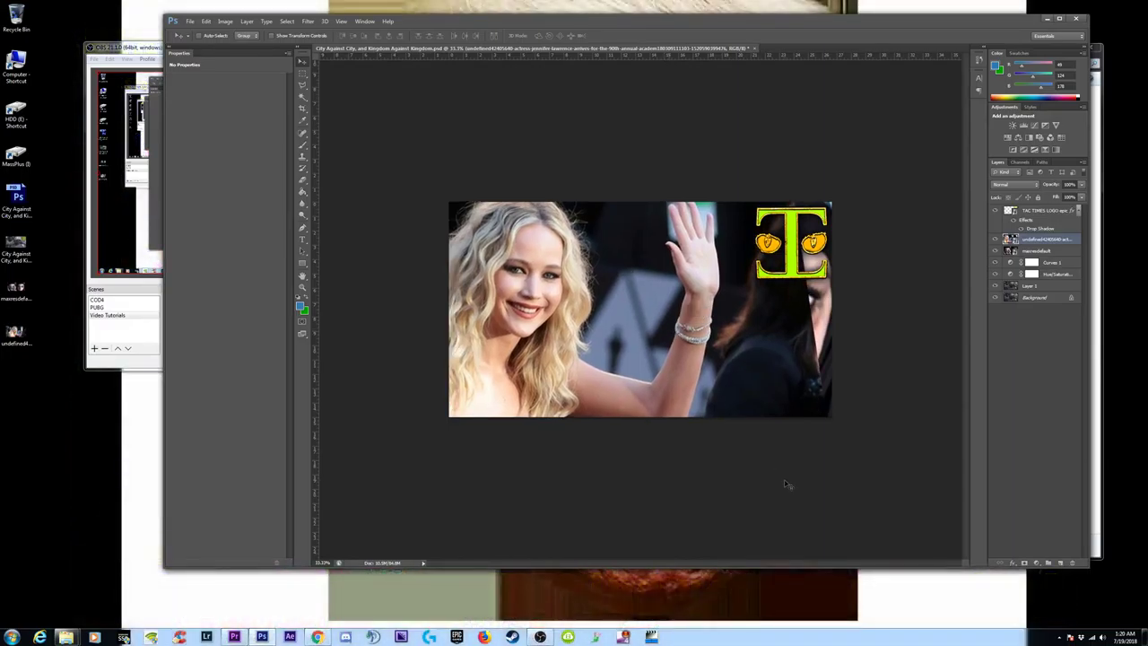
Step: Rotate the photo slightly, scale it up from the corner, and shift it left
key("ctrl+t")
left_click_drag(814, 453, 793, 502)
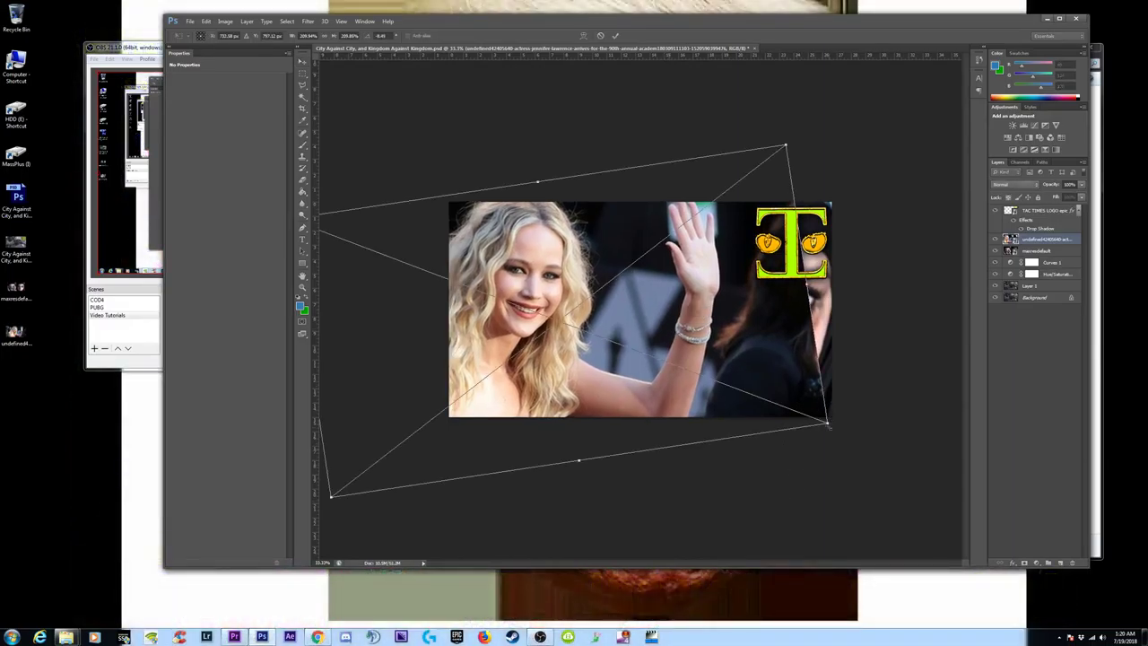
left_click_drag(828, 423, 958, 550)
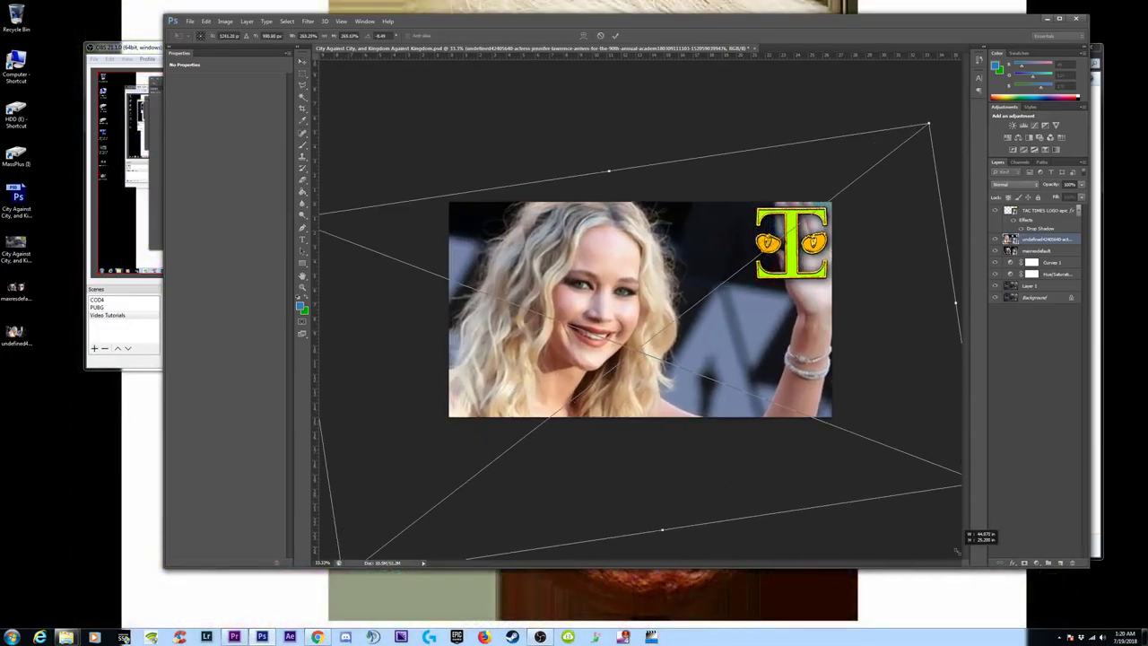
left_click_drag(883, 318, 842, 320)
key("Return")
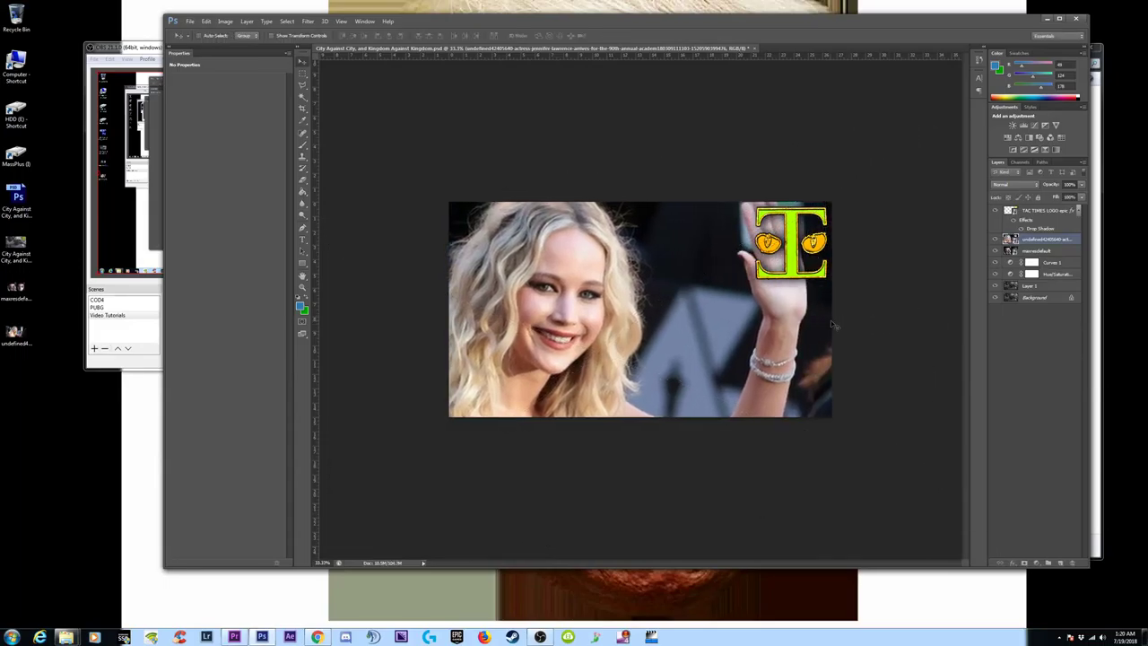
Step: Maximize the Photoshop window, zoom in, and try a rectangular selection over the left half
left_click(1059, 18)
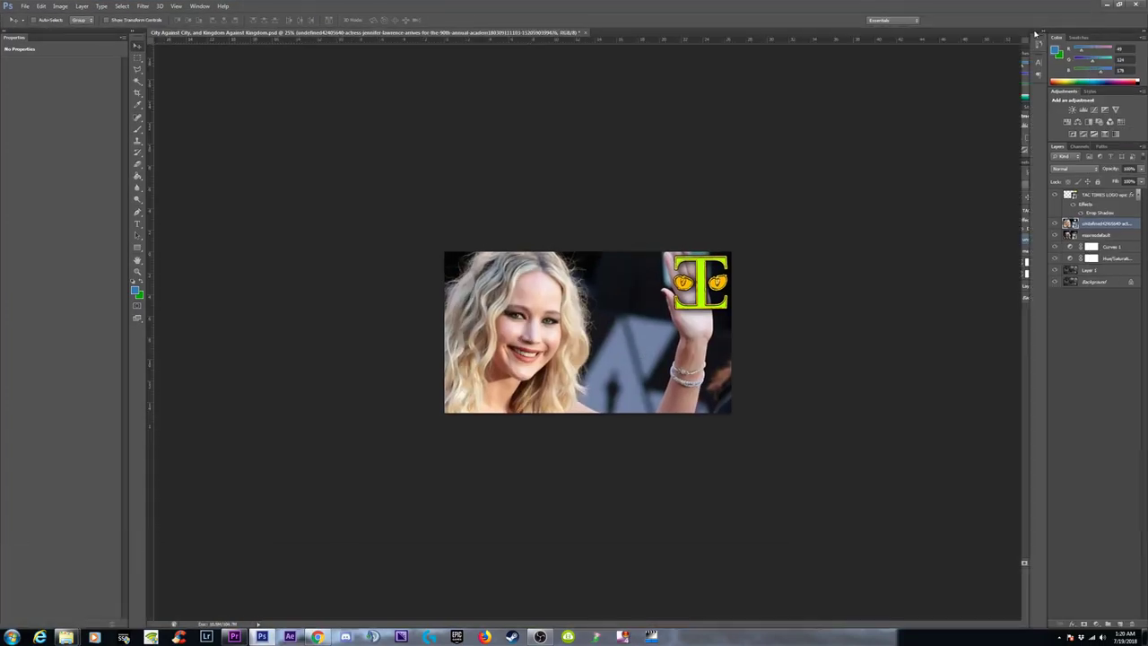
key("ctrl+plus")
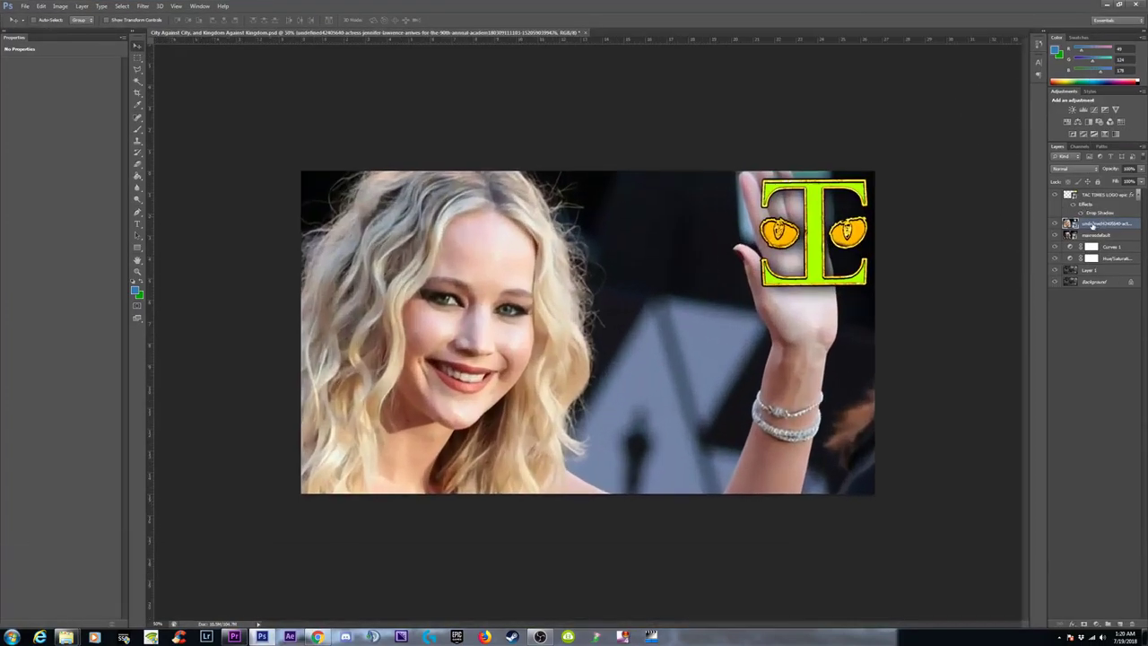
left_click(134, 59)
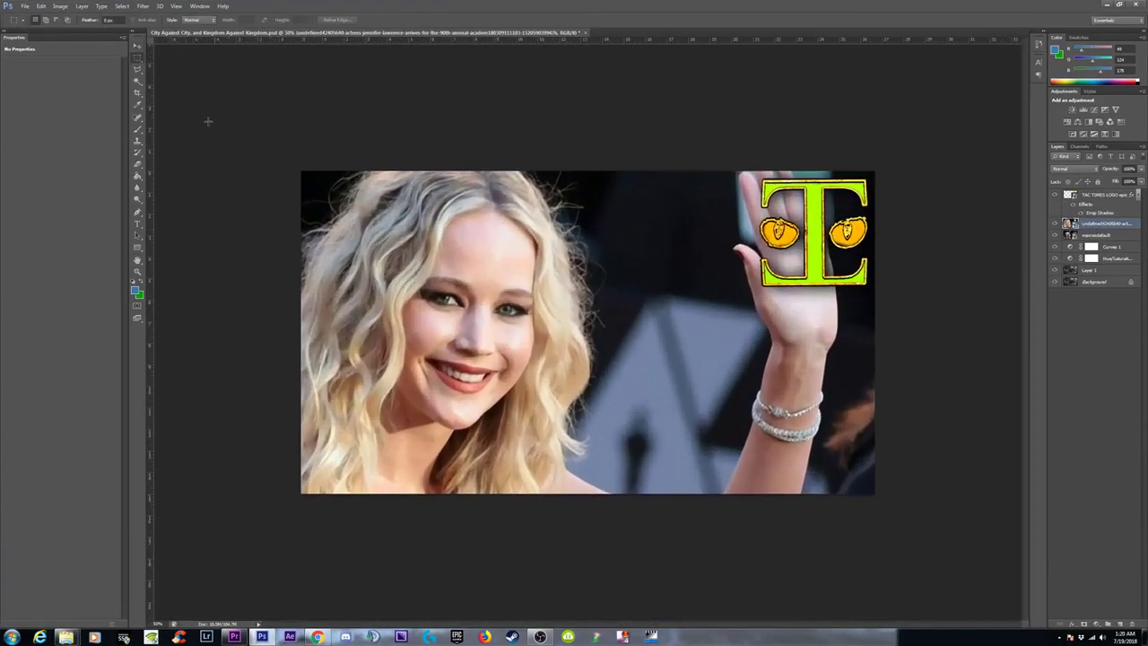
left_click_drag(245, 112, 600, 548)
left_click(787, 485)
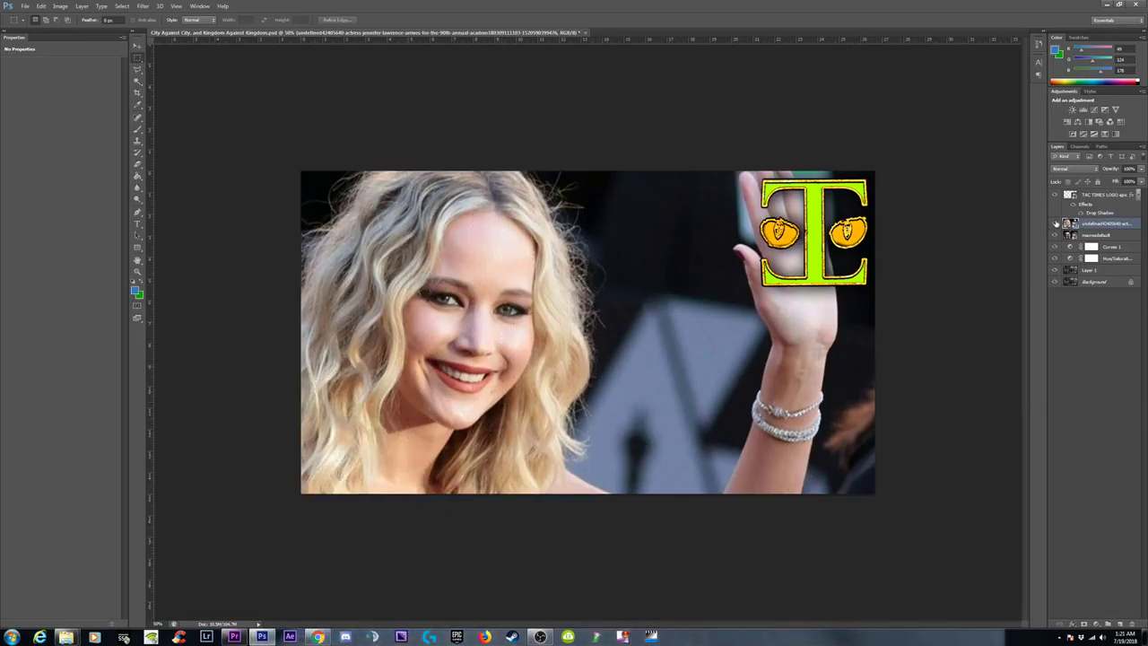
Step: Select the left portrait area beneath the blonde photo and add a layer mask from it
left_click(1055, 224)
left_click_drag(206, 130, 602, 606)
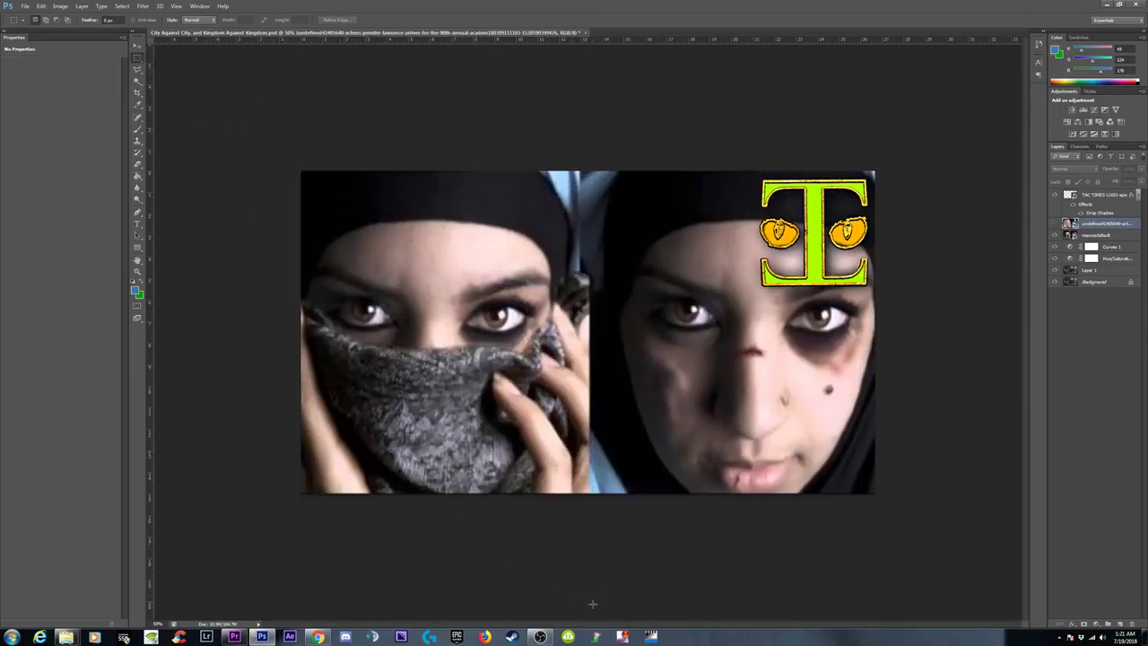
left_click(1056, 223)
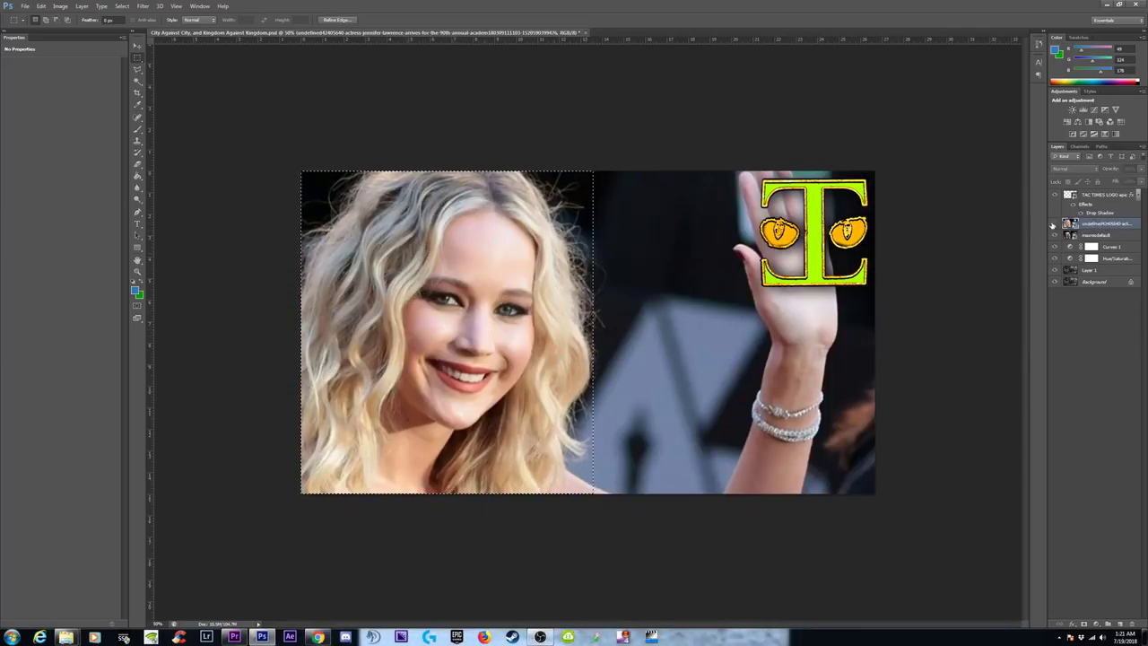
left_click(1056, 223)
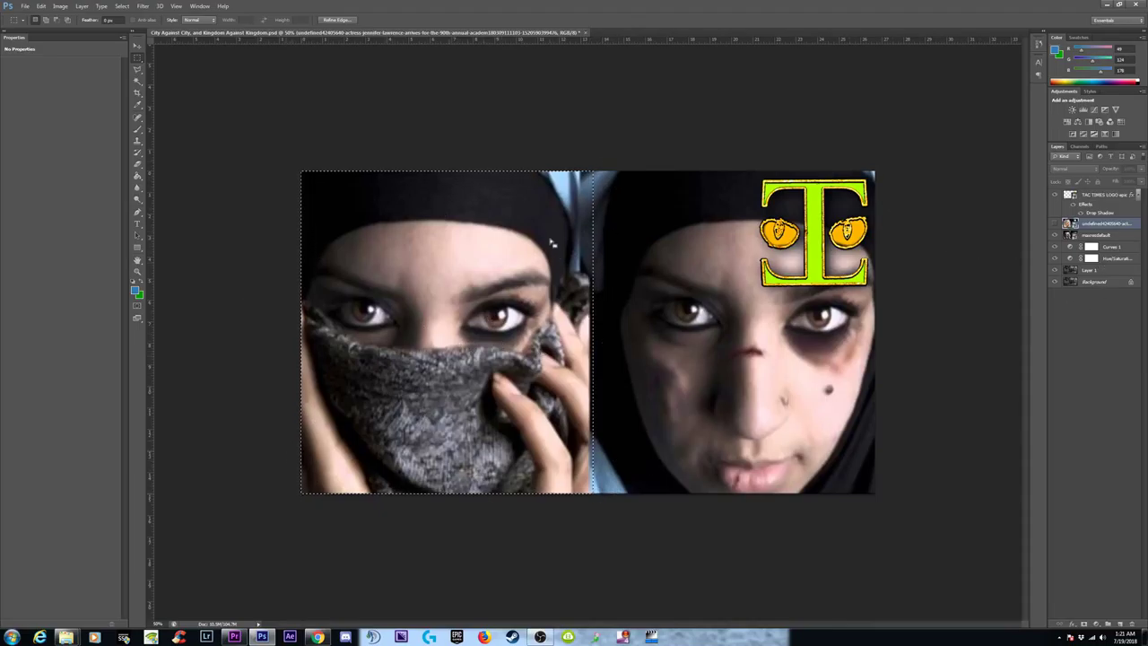
left_click_drag(597, 159, 196, 601)
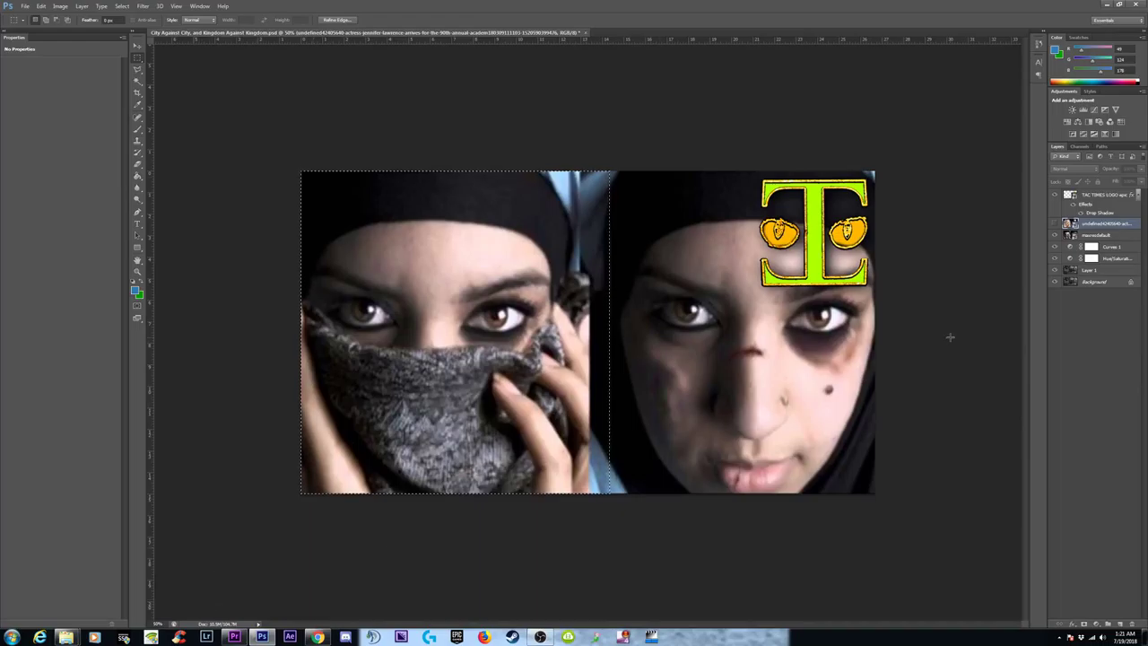
left_click(1055, 223)
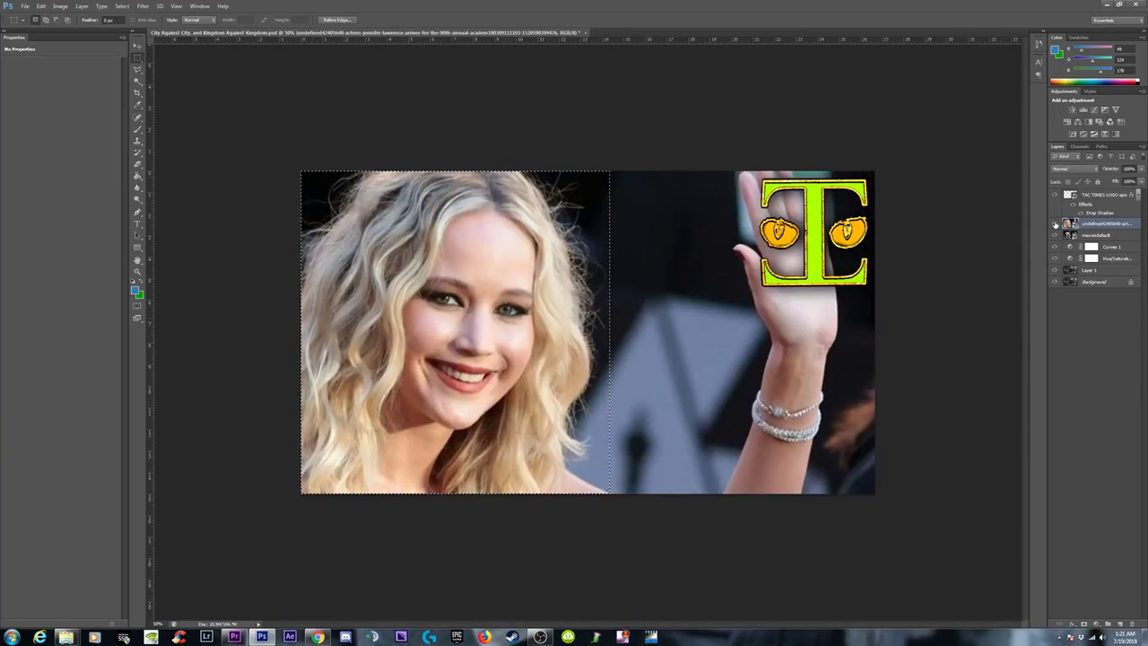
left_click(1084, 625)
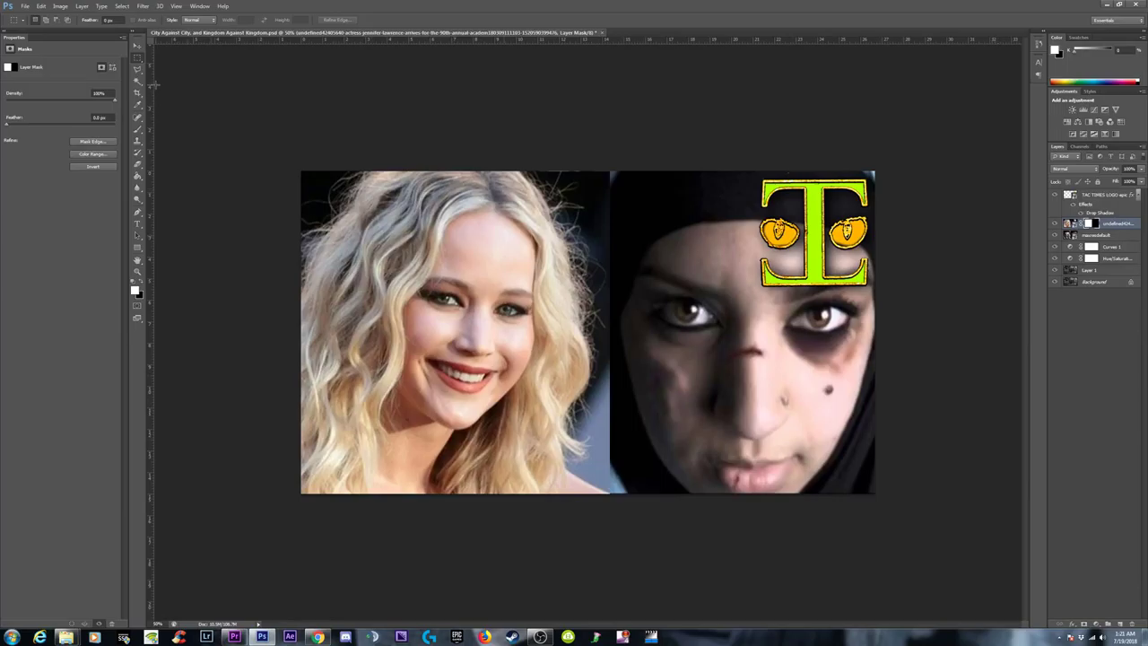
Step: Scale the masked blonde photo up slightly from its top-left and bottom-left corners, returning to 50% zoom
left_click(138, 45)
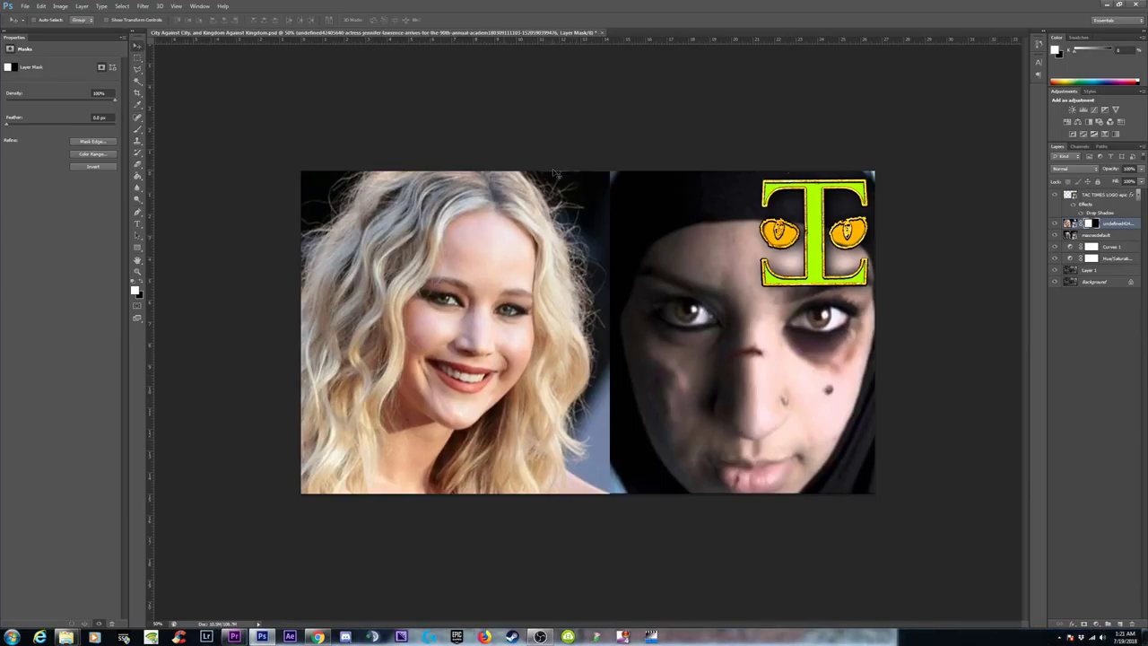
key("ctrl+plus")
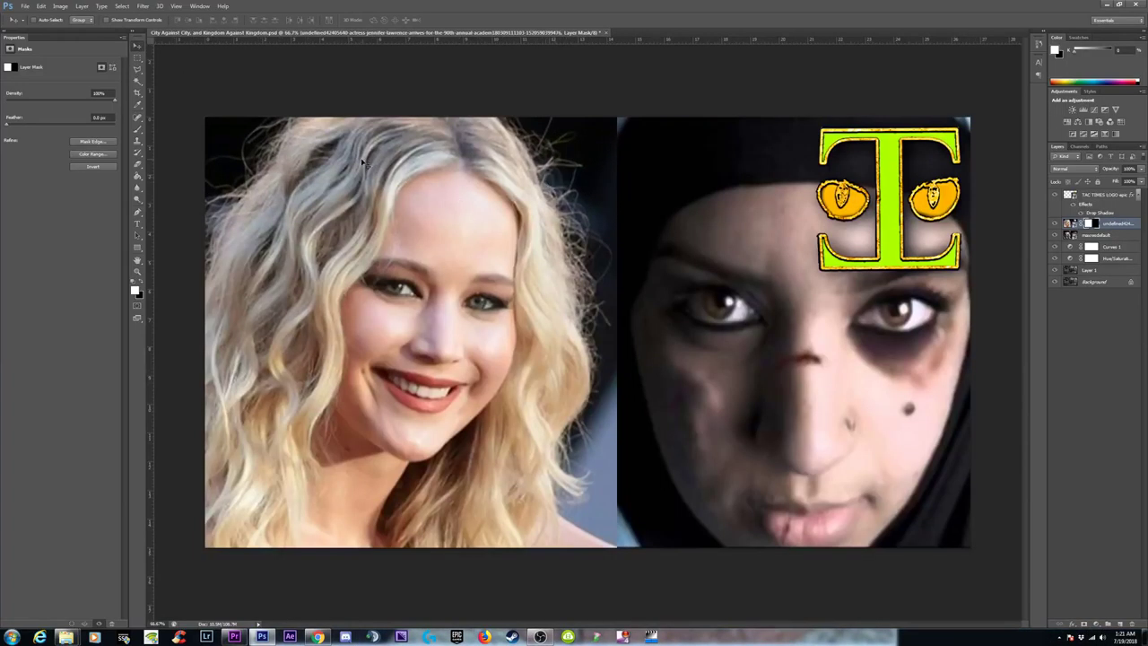
key("ctrl+minus")
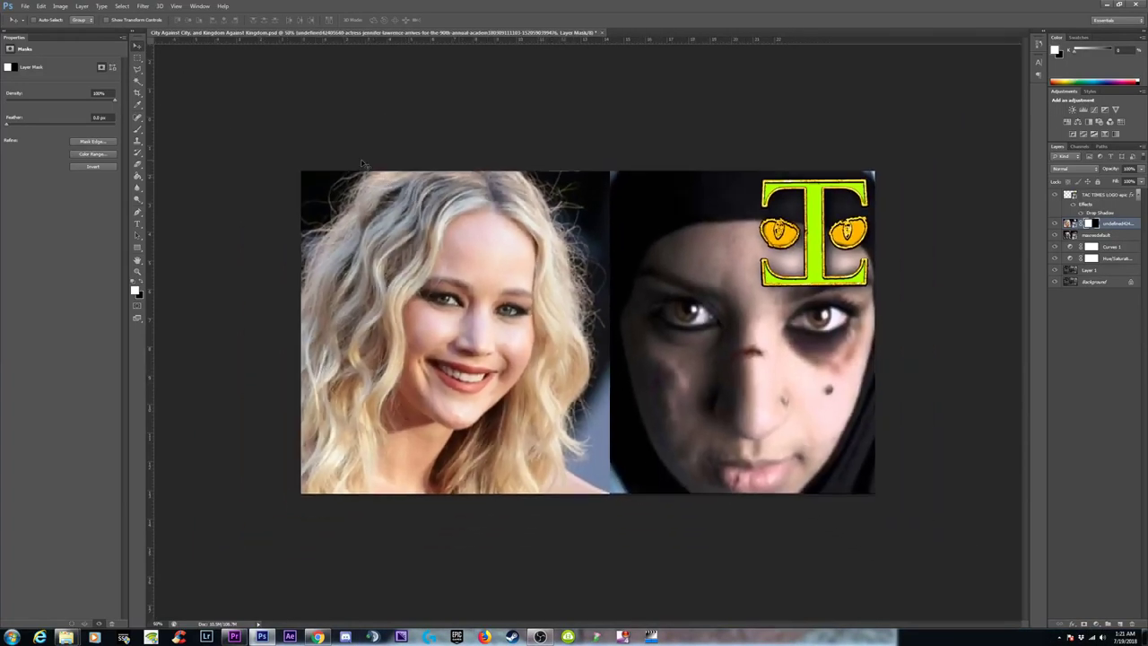
key("ctrl+t")
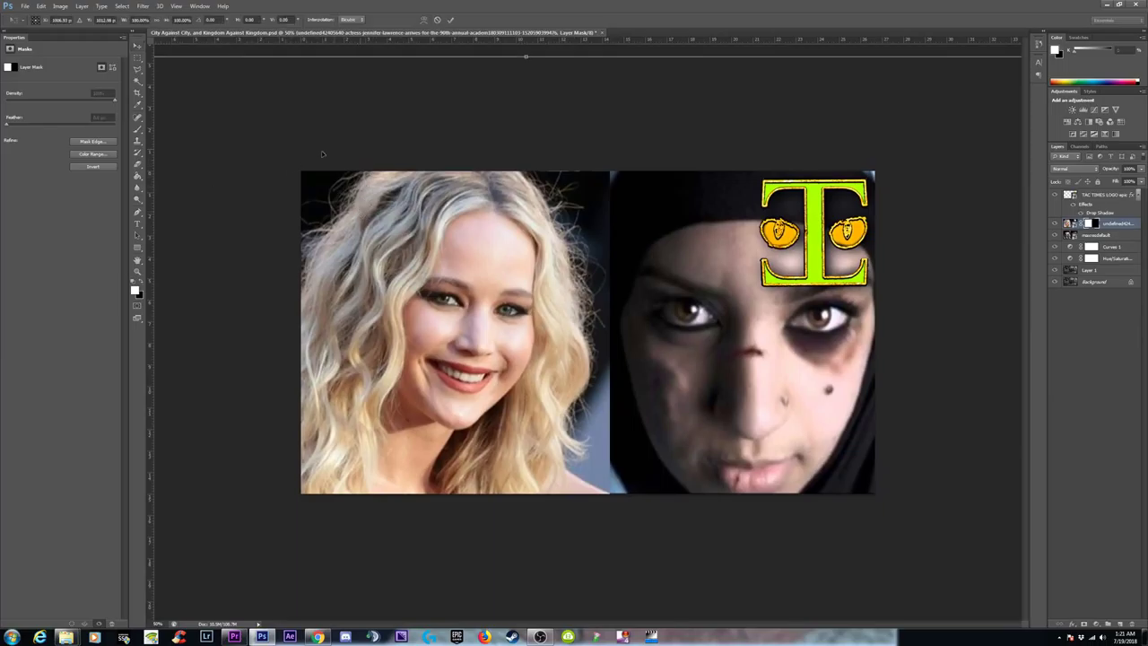
key("ctrl+minus")
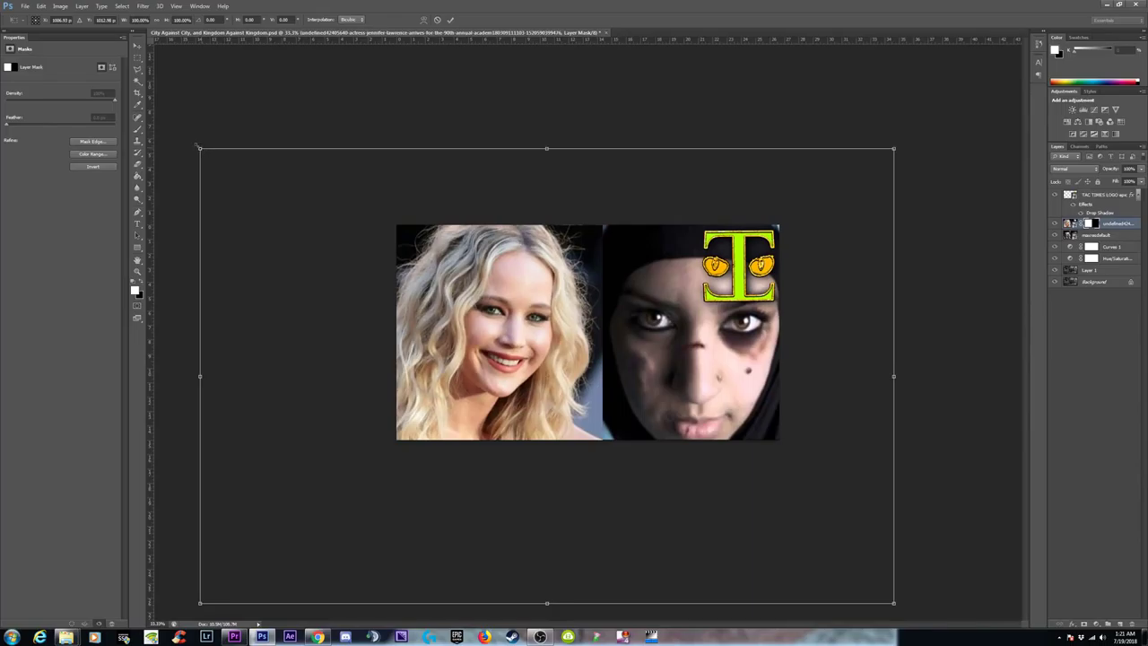
left_click_drag(200, 148, 193, 145)
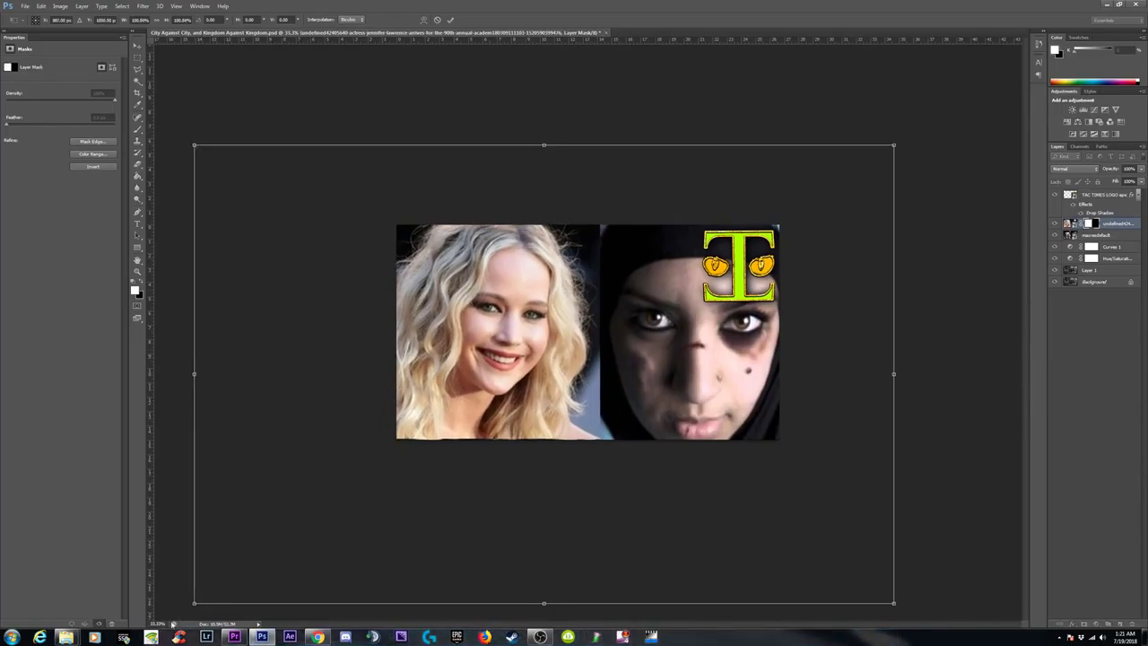
left_click_drag(193, 603, 179, 616)
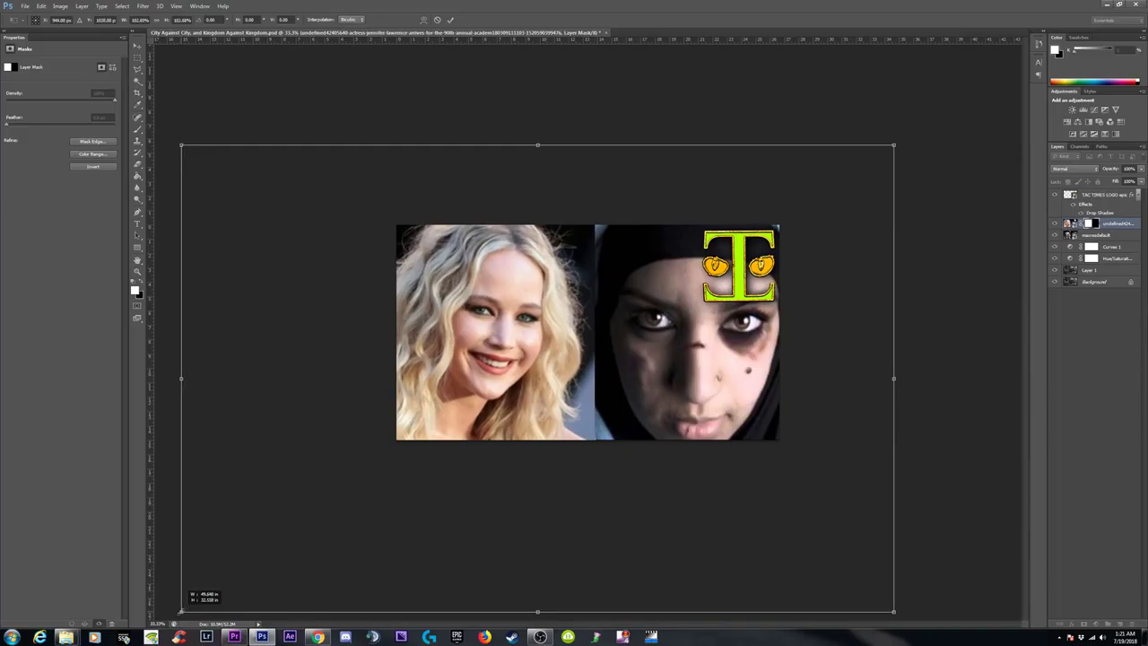
key("Return")
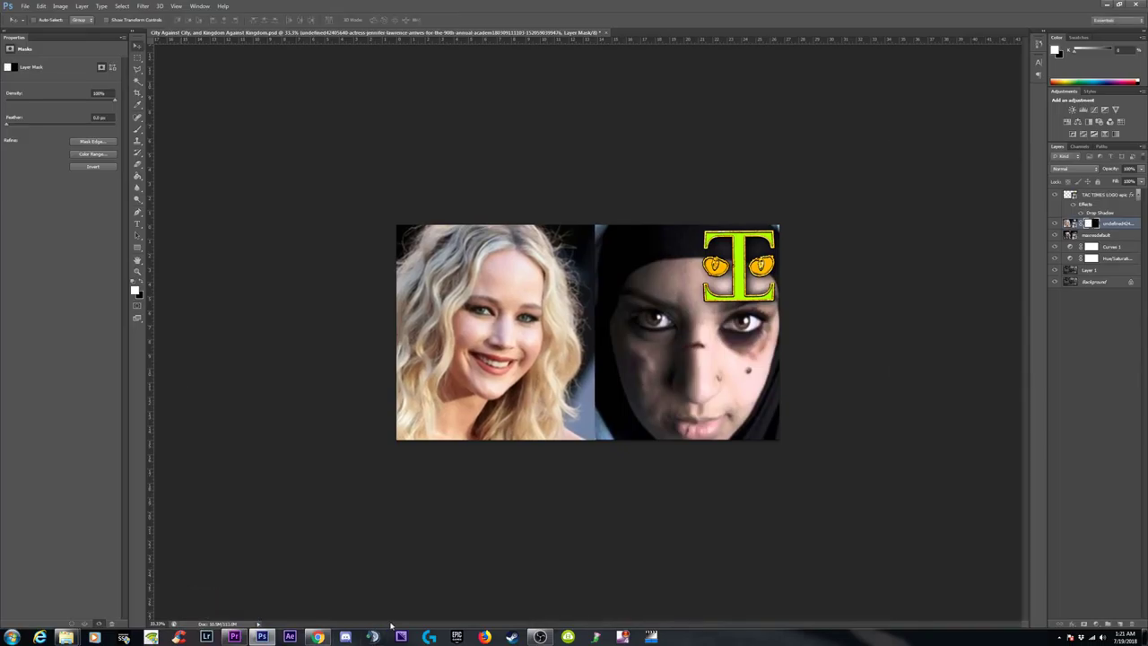
key("ctrl+plus")
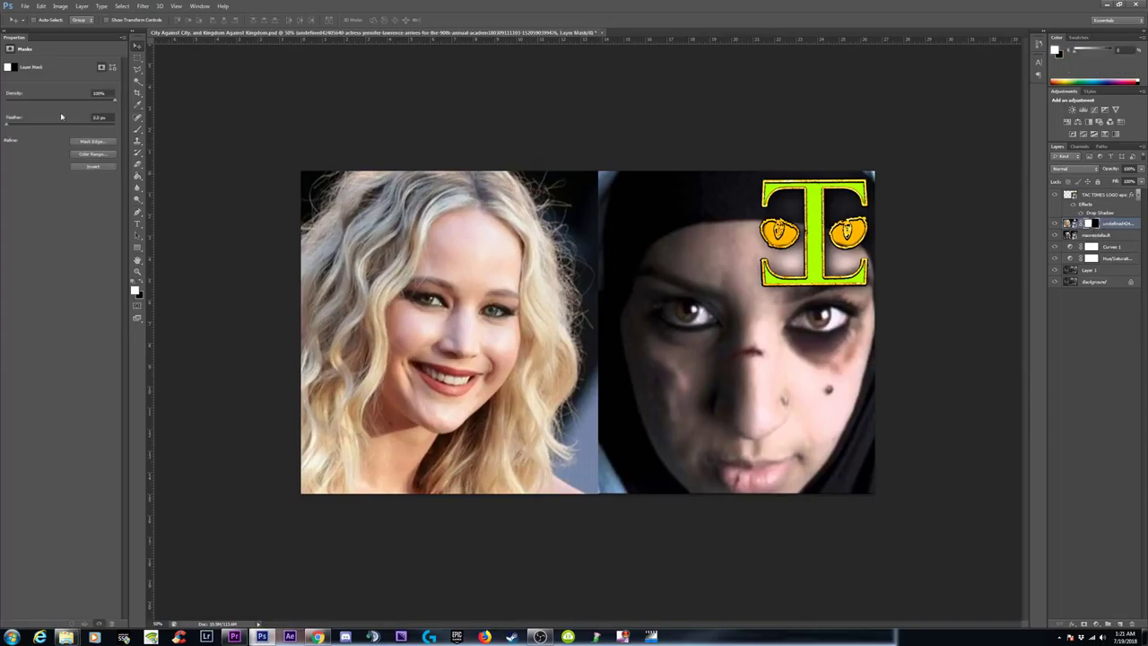
key("b")
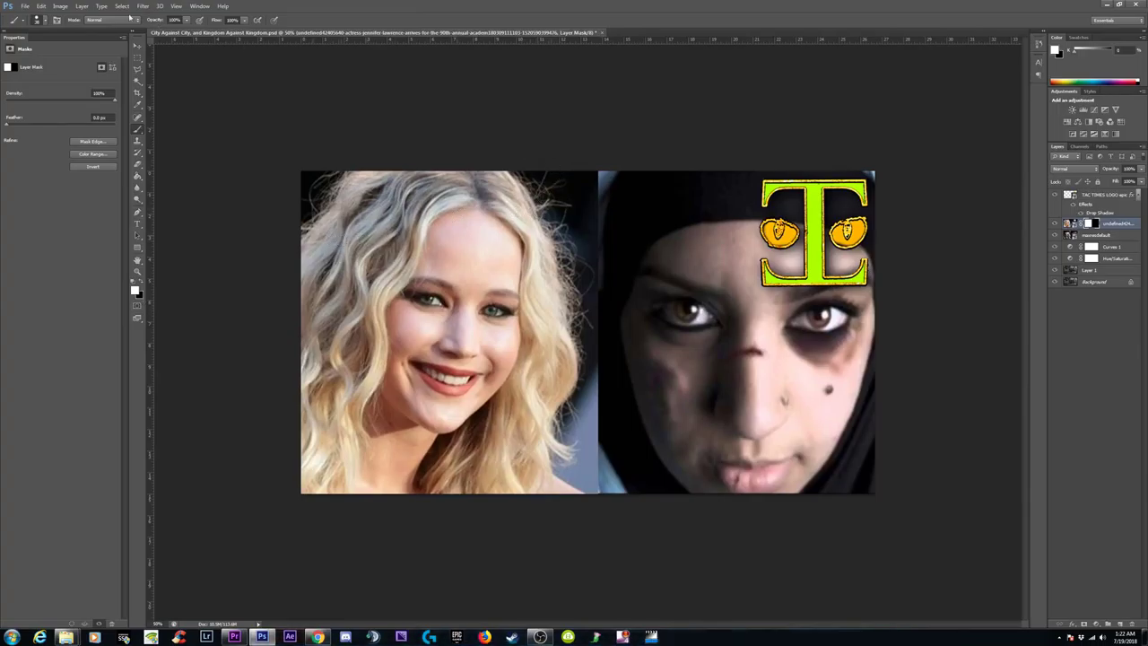
left_click(37, 20)
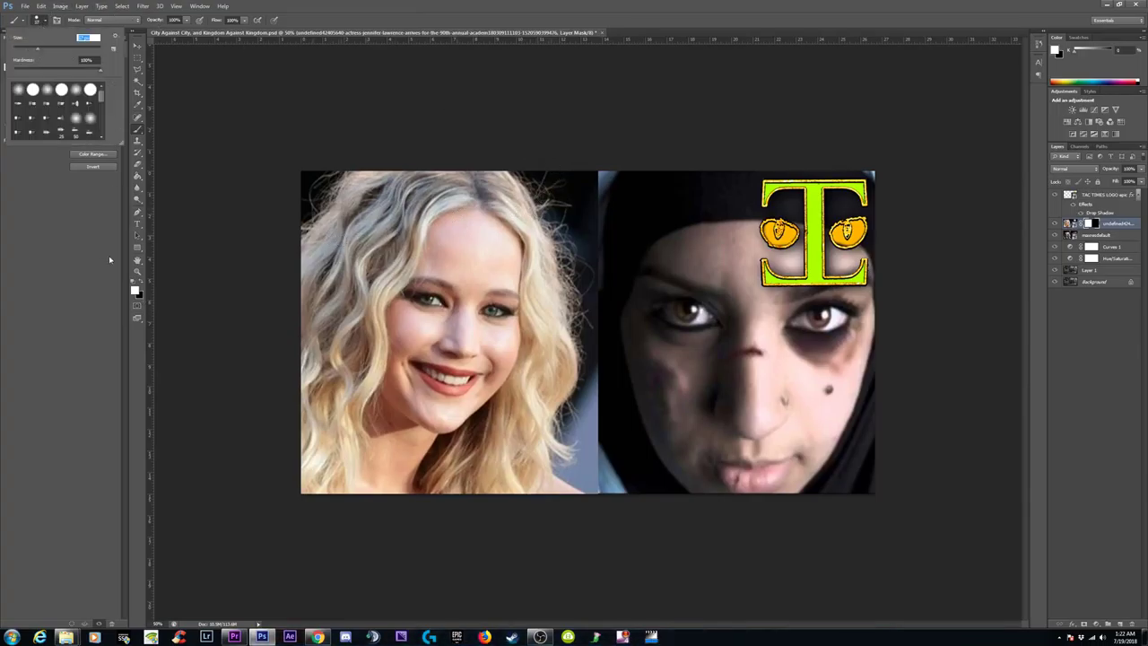
left_click(78, 90)
left_click(505, 235)
mouse_move(603, 235)
left_mouse_down()
mouse_move(705, 237)
mouse_move(635, 250)
mouse_move(794, 321)
mouse_move(706, 393)
left_mouse_up()
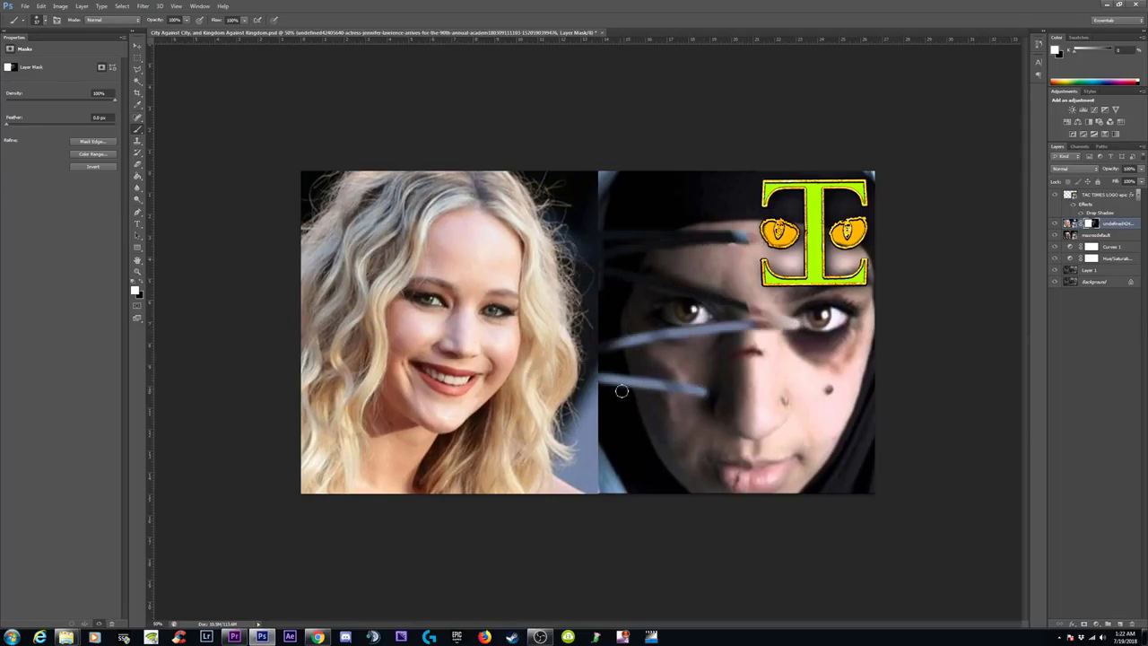
key("ctrl+z")
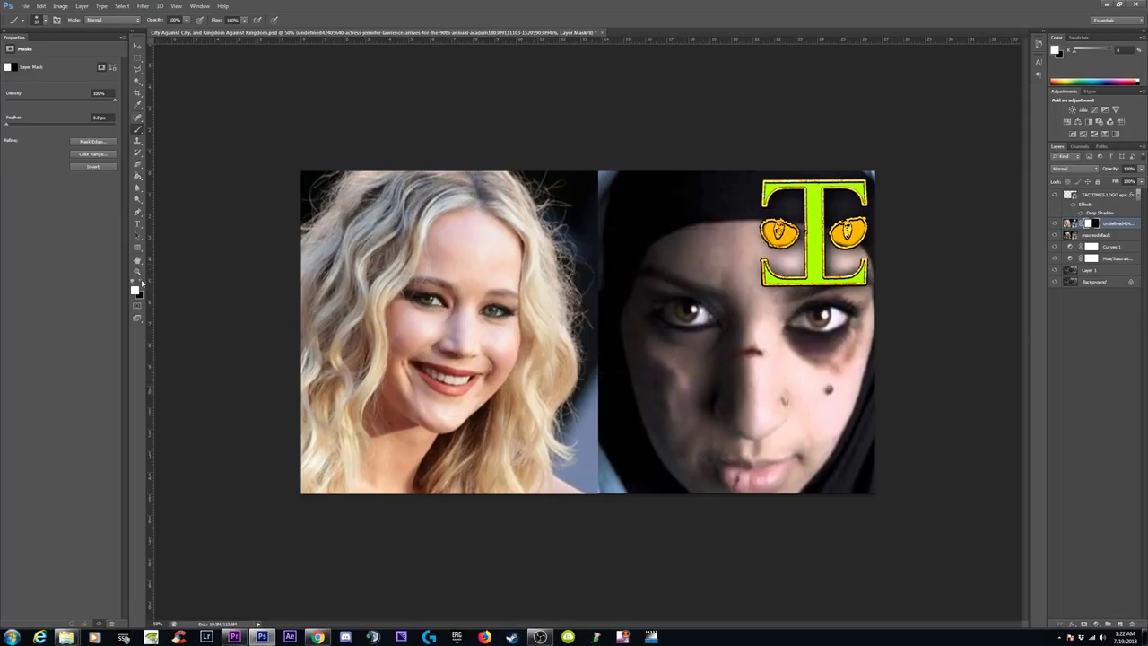
left_click(141, 283)
left_click_drag(579, 261, 371, 306)
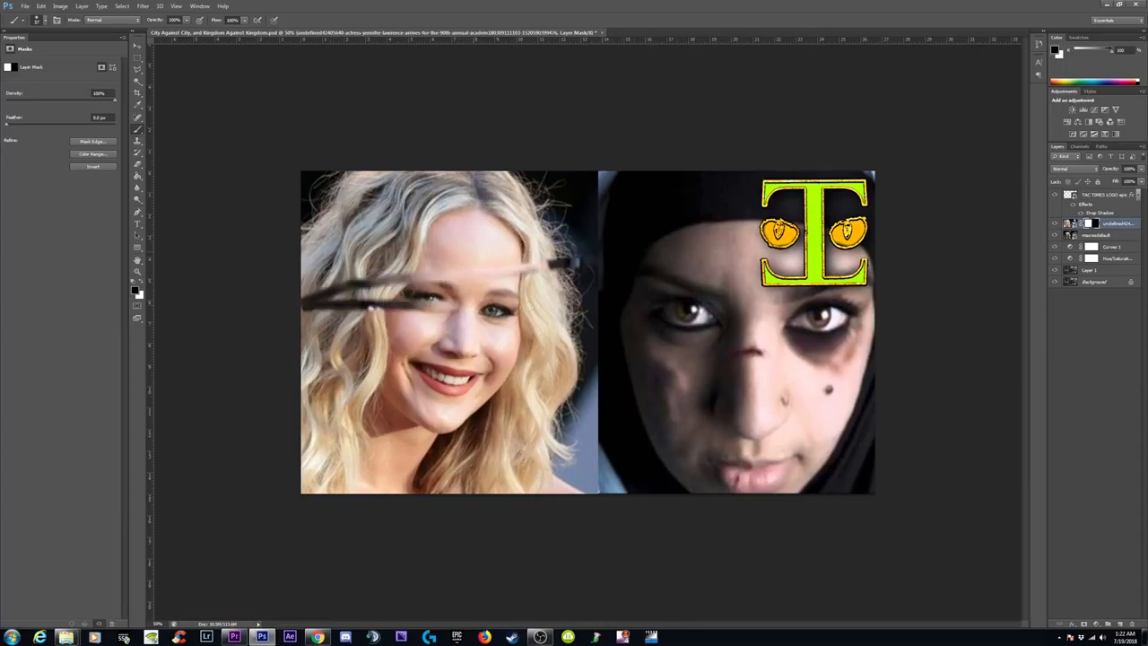
left_click_drag(459, 310, 596, 310)
left_click_drag(596, 341, 368, 403)
left_click_drag(368, 404, 596, 399)
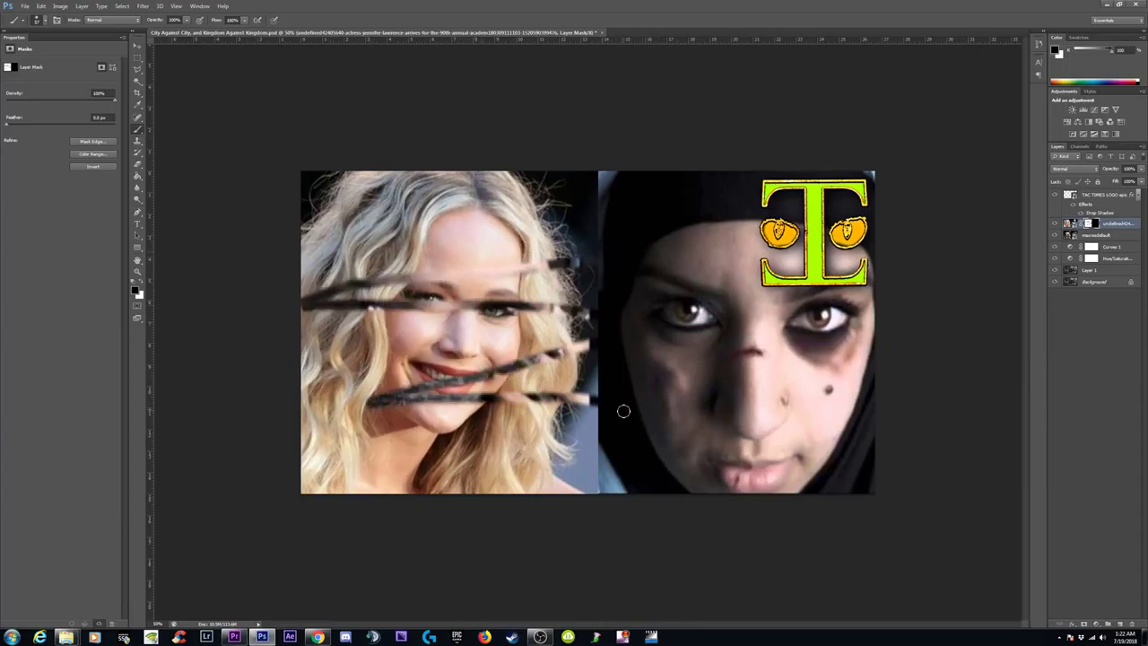
key("ctrl+z")
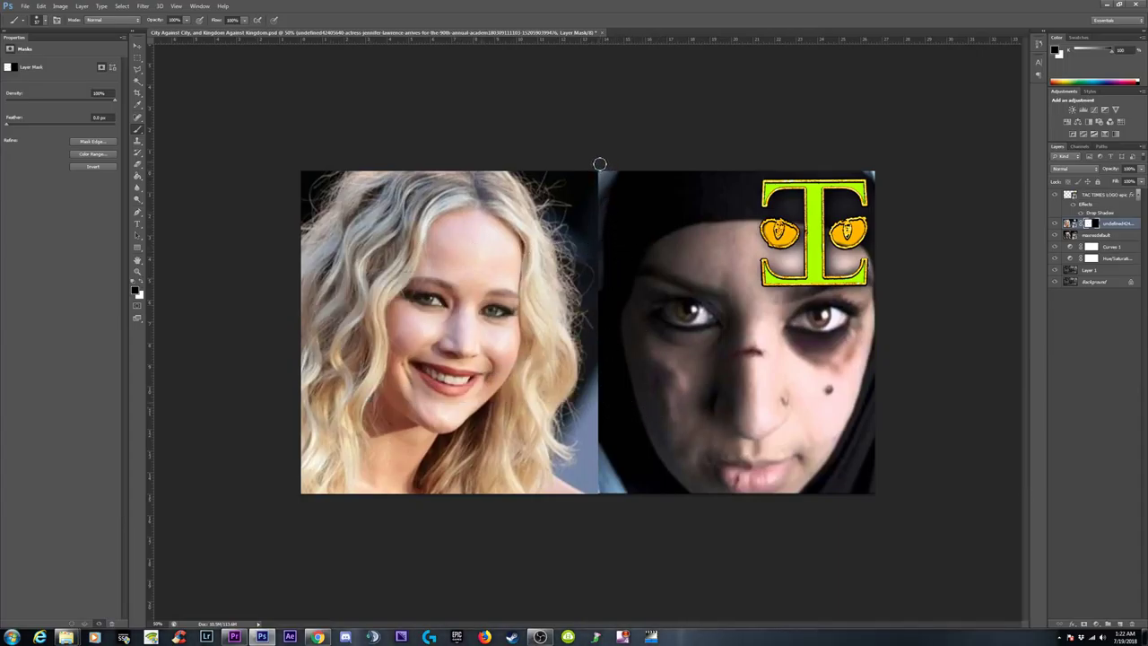
left_click_drag(599, 164, 596, 437)
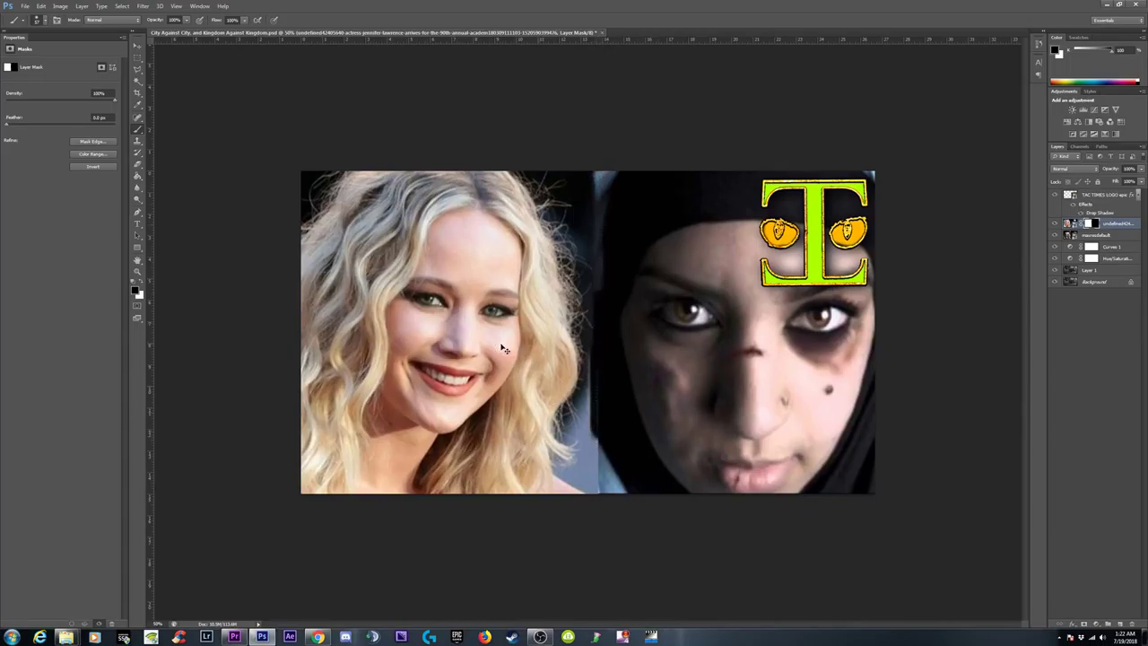
key("ctrl+z")
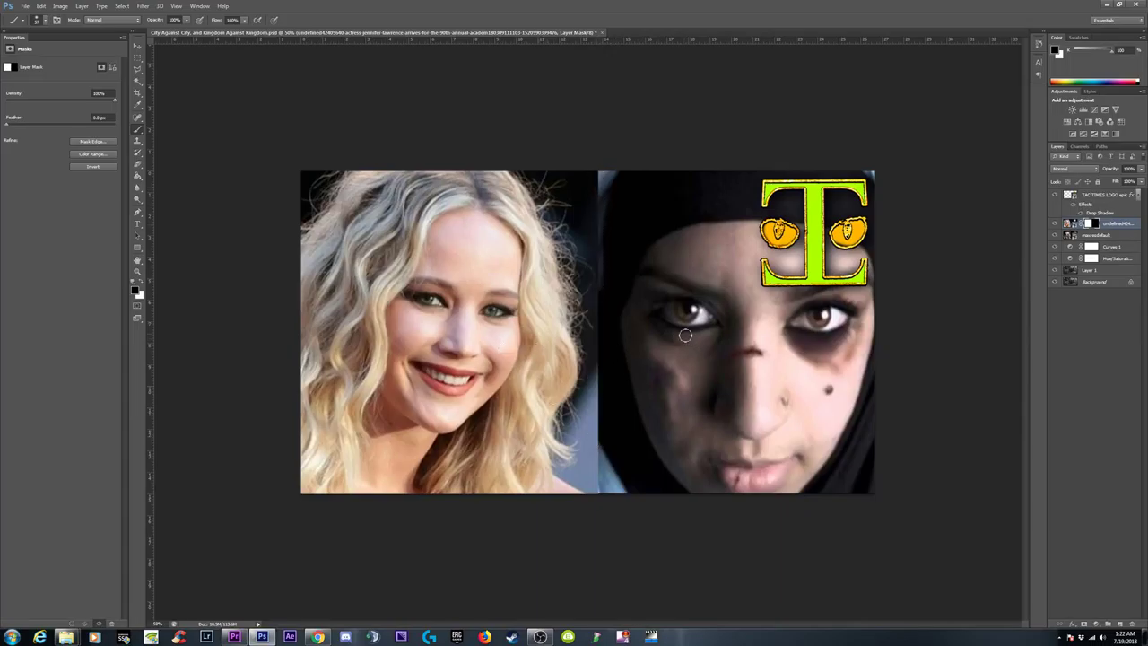
left_click(137, 55)
left_click_drag(588, 154, 604, 519)
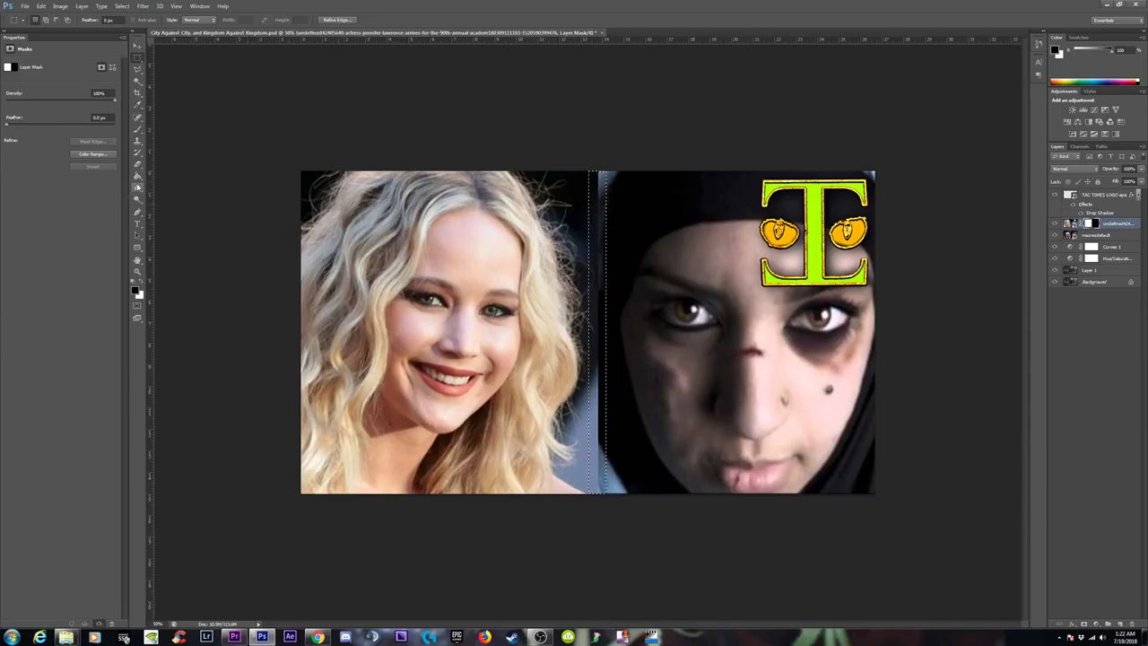
left_click(139, 130)
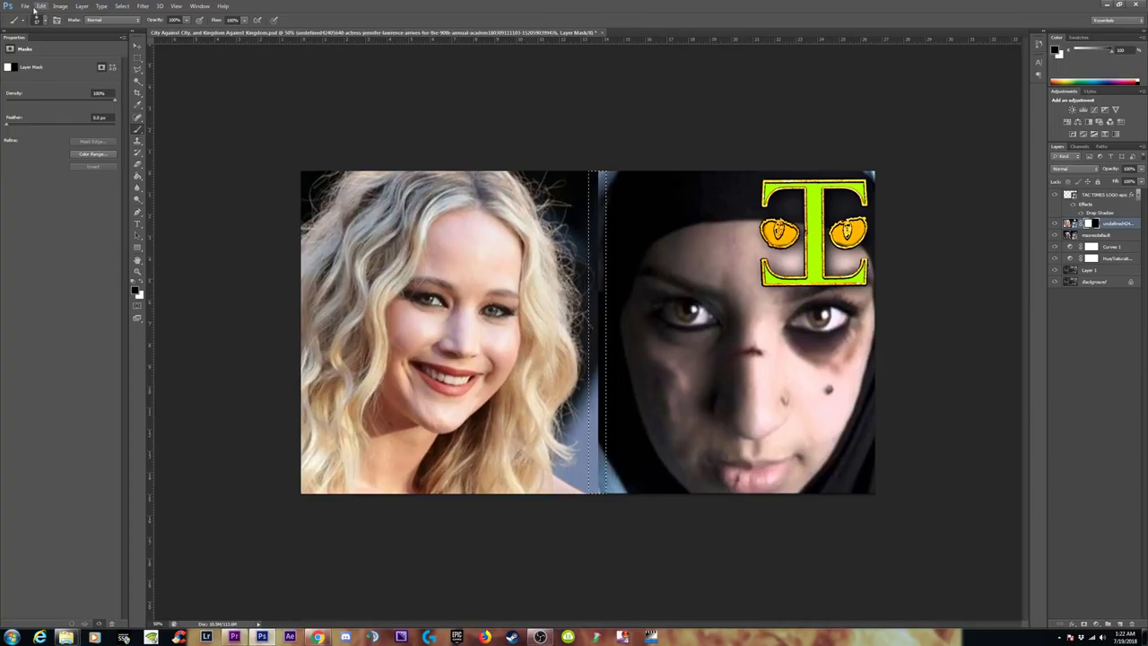
left_click(43, 20)
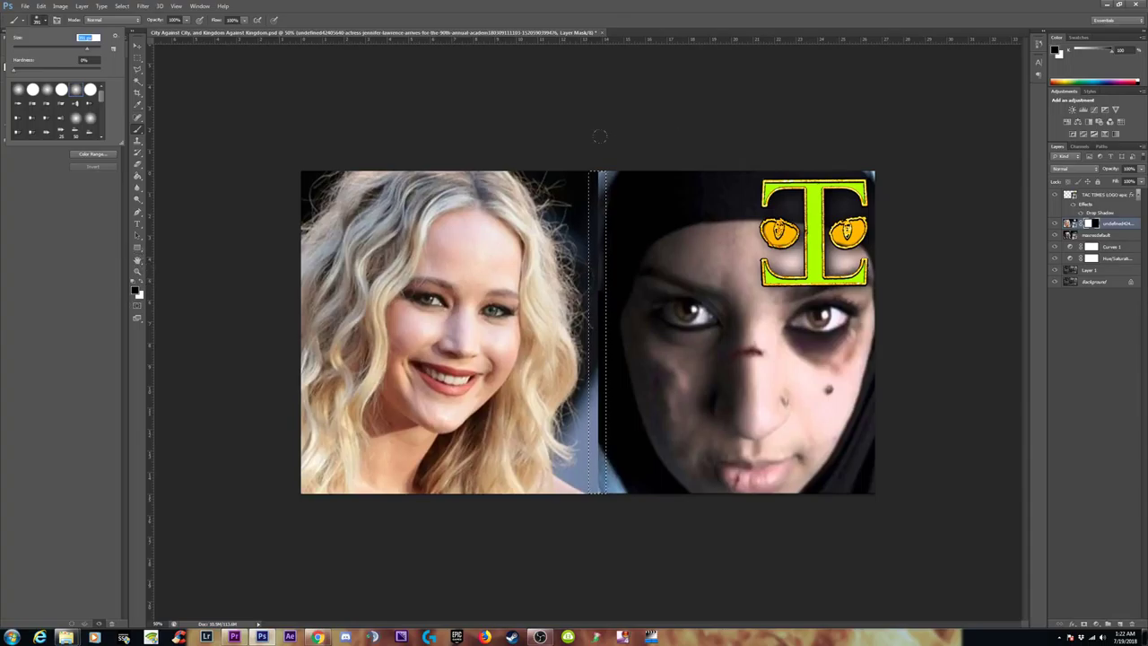
key("Return")
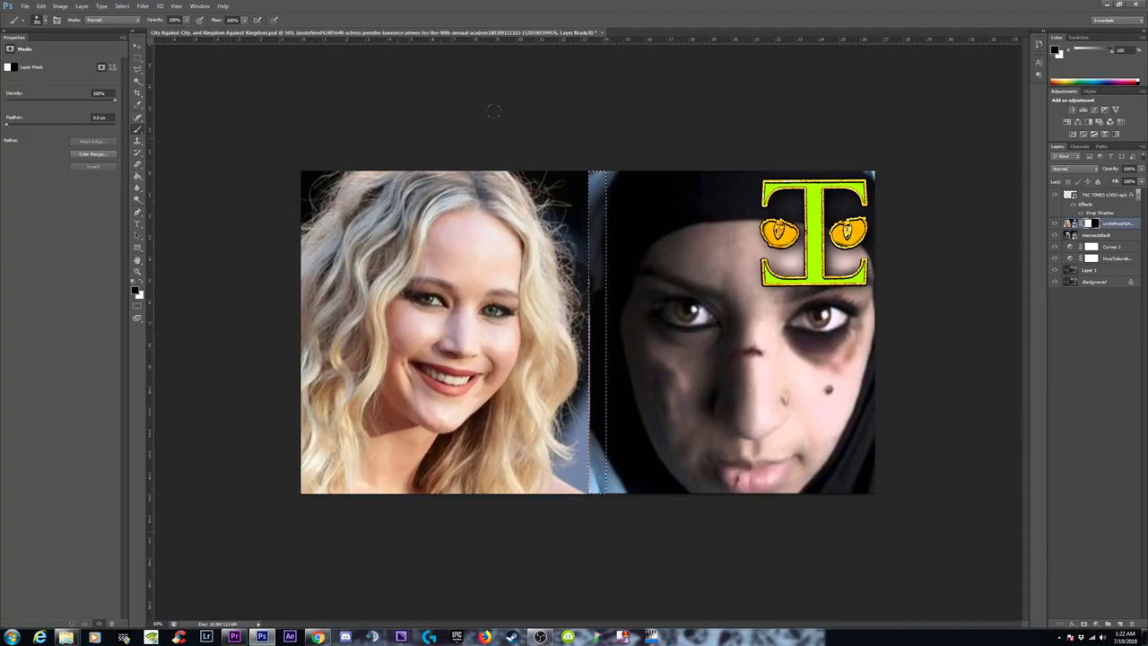
left_click(140, 58)
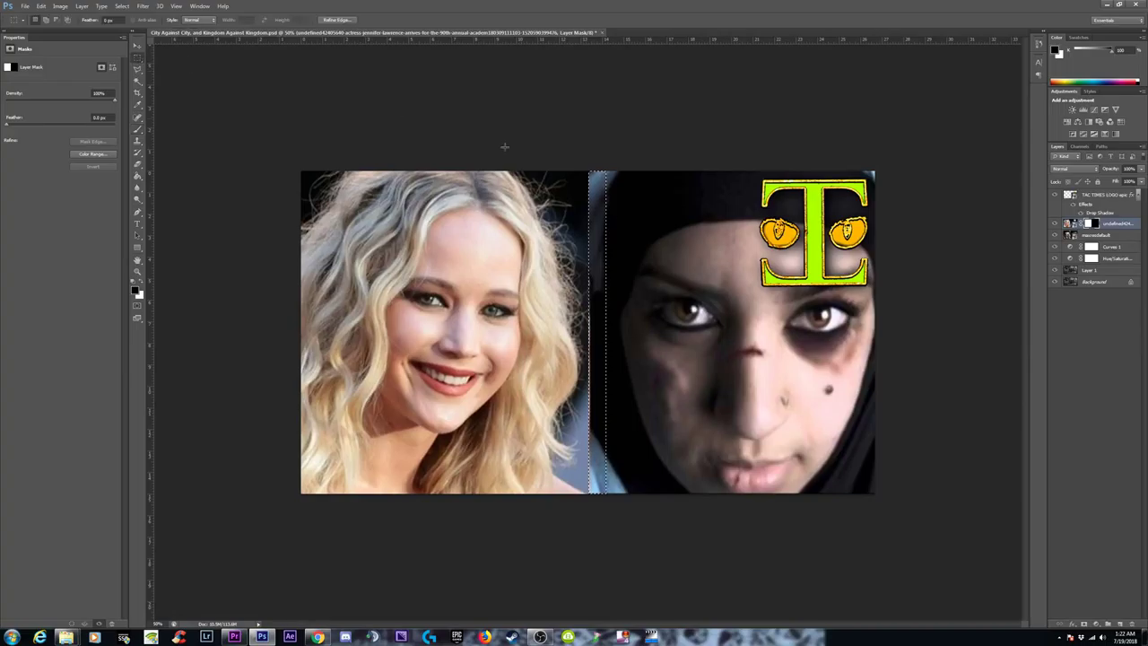
left_click_drag(559, 170, 599, 468)
left_click(579, 156)
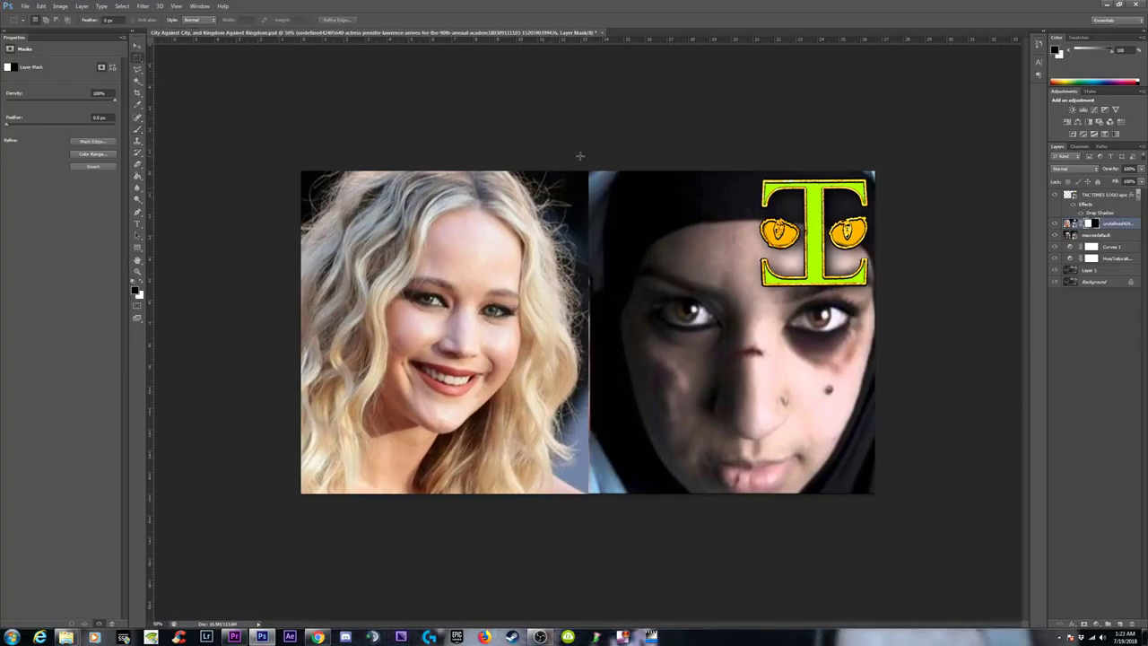
left_click_drag(583, 259, 585, 264)
left_click(584, 265)
key("ctrl+z")
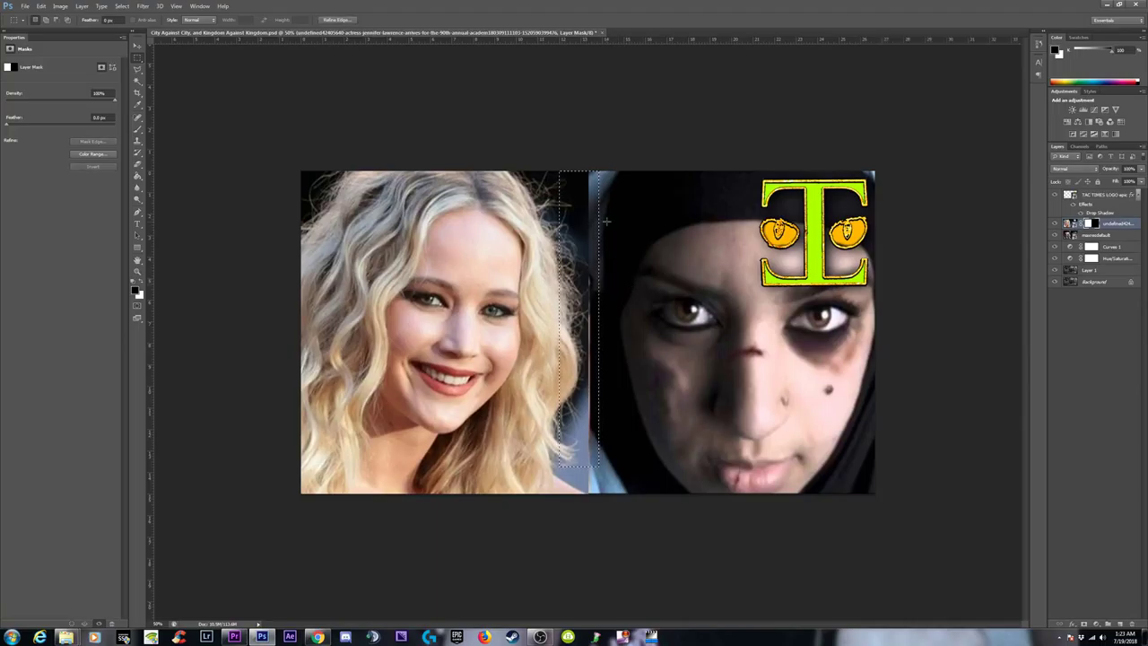
left_click(592, 252)
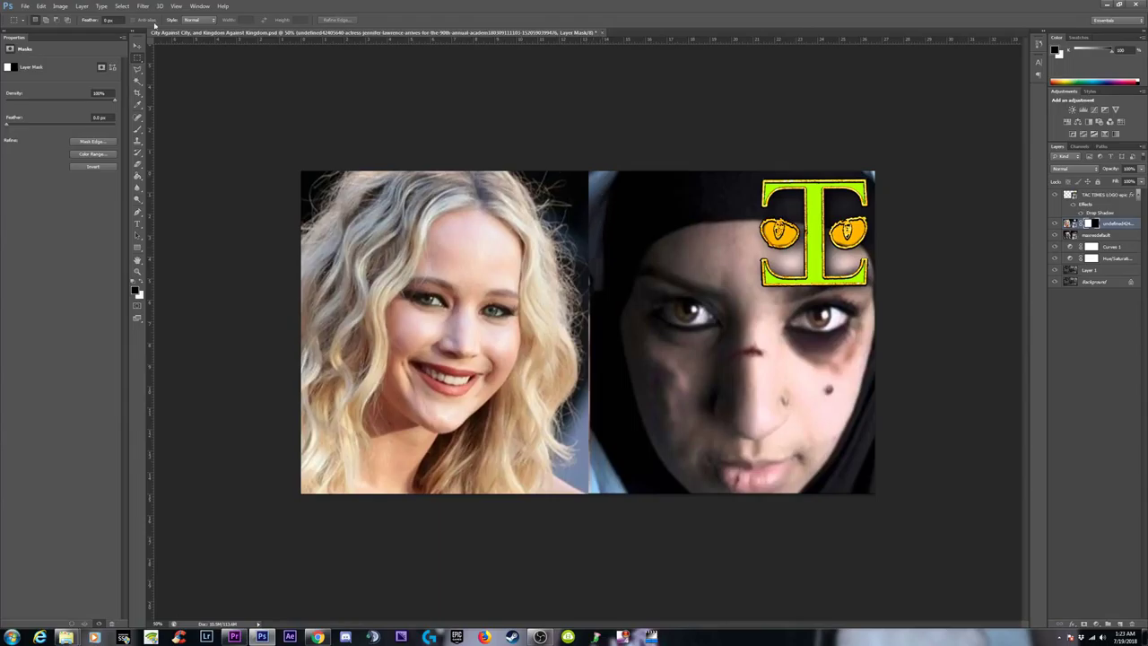
Step: Restore the seam selection using the Edit menu's undo and redo commands
left_click(41, 6)
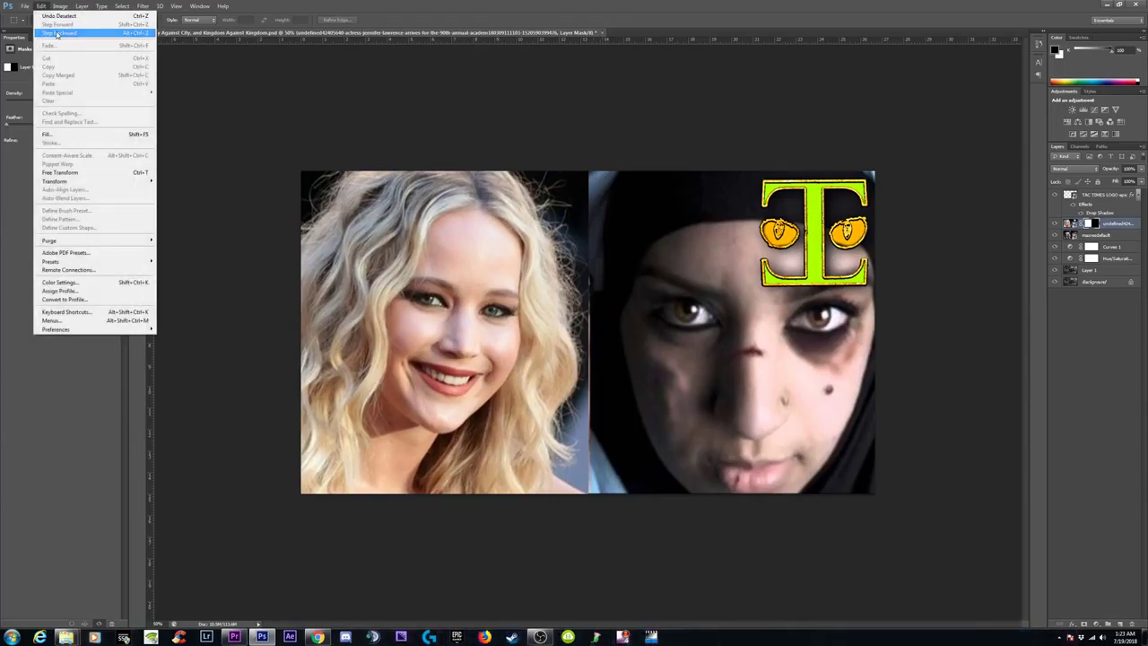
left_click(57, 34)
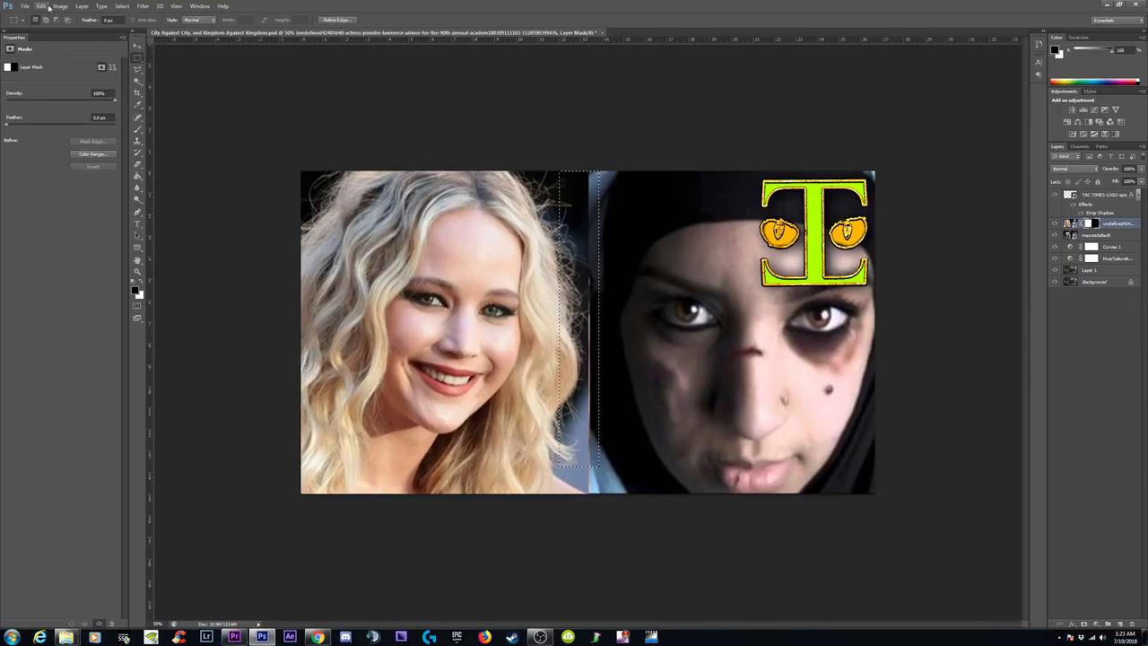
left_click(45, 7)
left_click(47, 22)
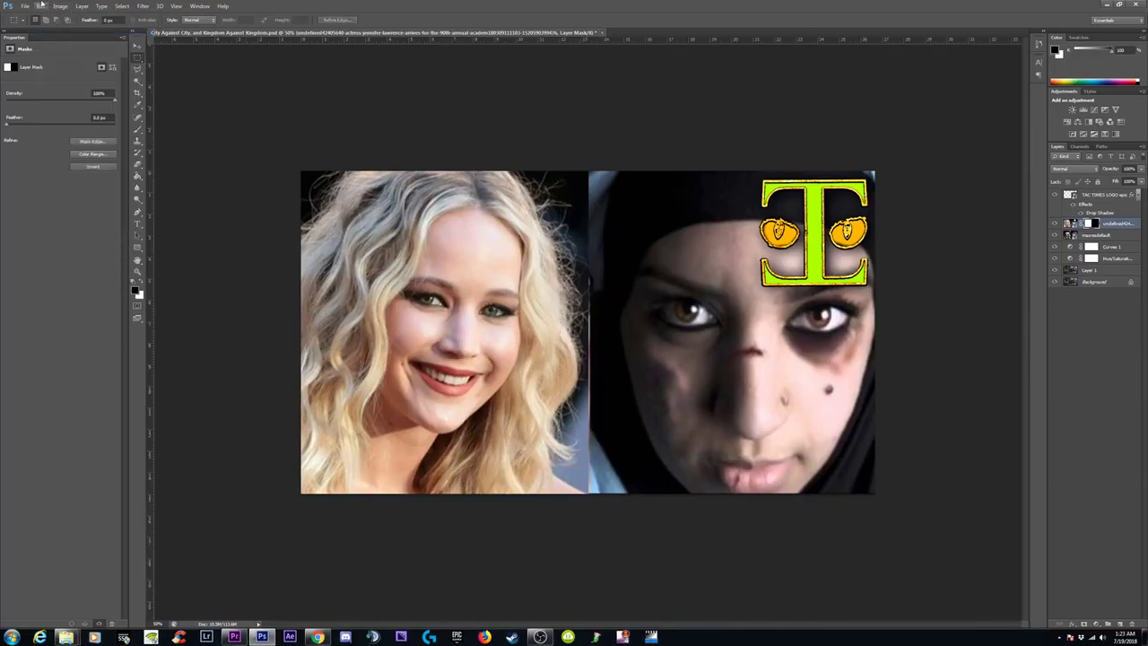
left_click(42, 6)
left_click(47, 34)
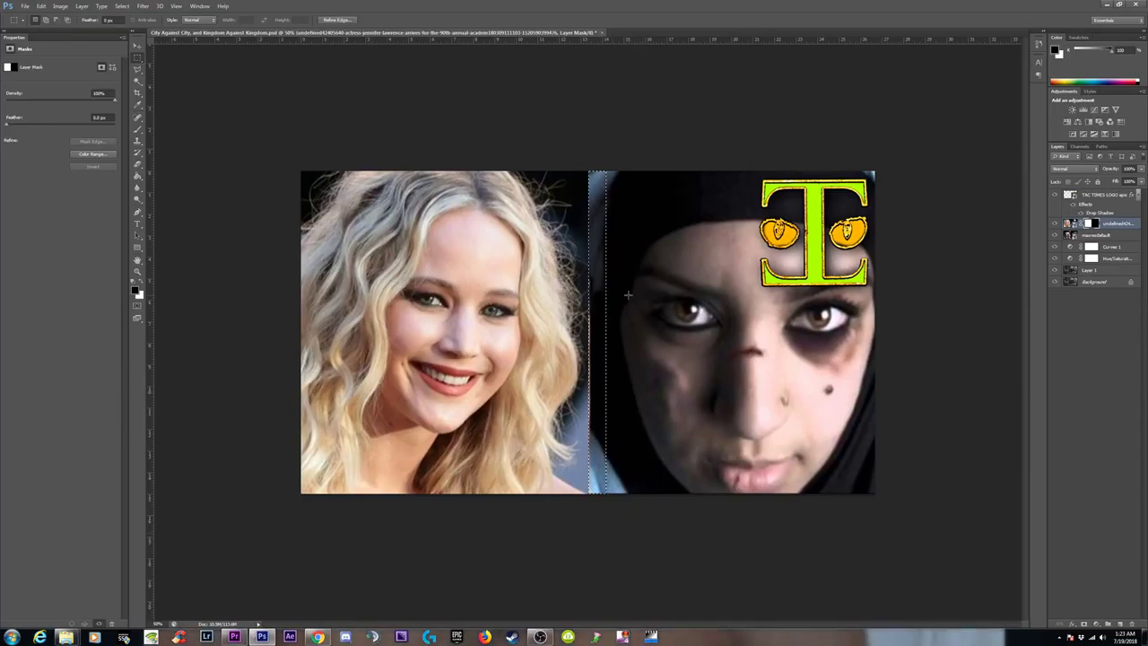
Step: Move the seam strip about 16 px left and make white the foreground colour
left_click(137, 46)
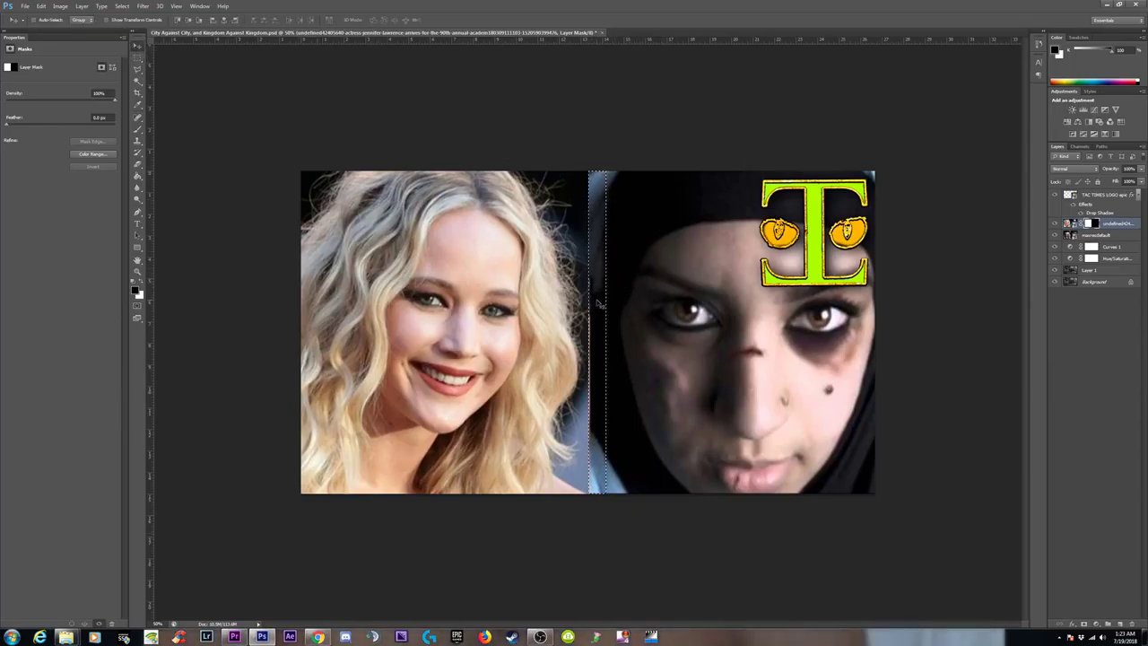
mouse_move(598, 305)
left_mouse_down()
mouse_move(399, 303)
mouse_move(745, 308)
mouse_move(474, 305)
mouse_move(594, 298)
mouse_move(466, 287)
mouse_move(492, 310)
mouse_move(603, 303)
left_mouse_up()
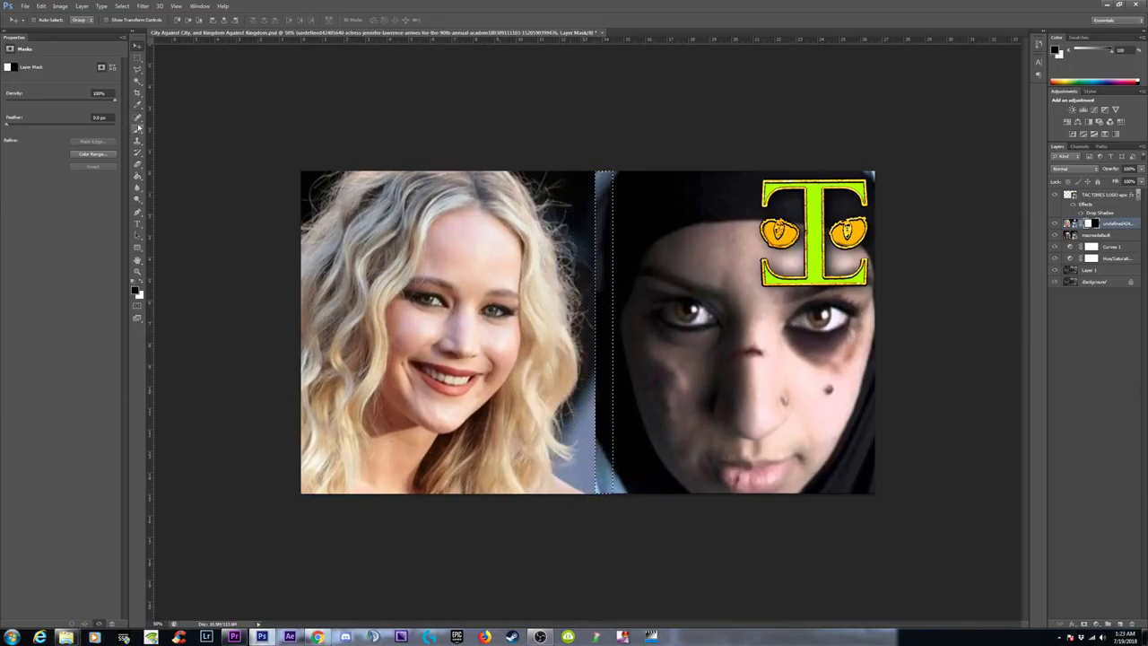
left_click(142, 285)
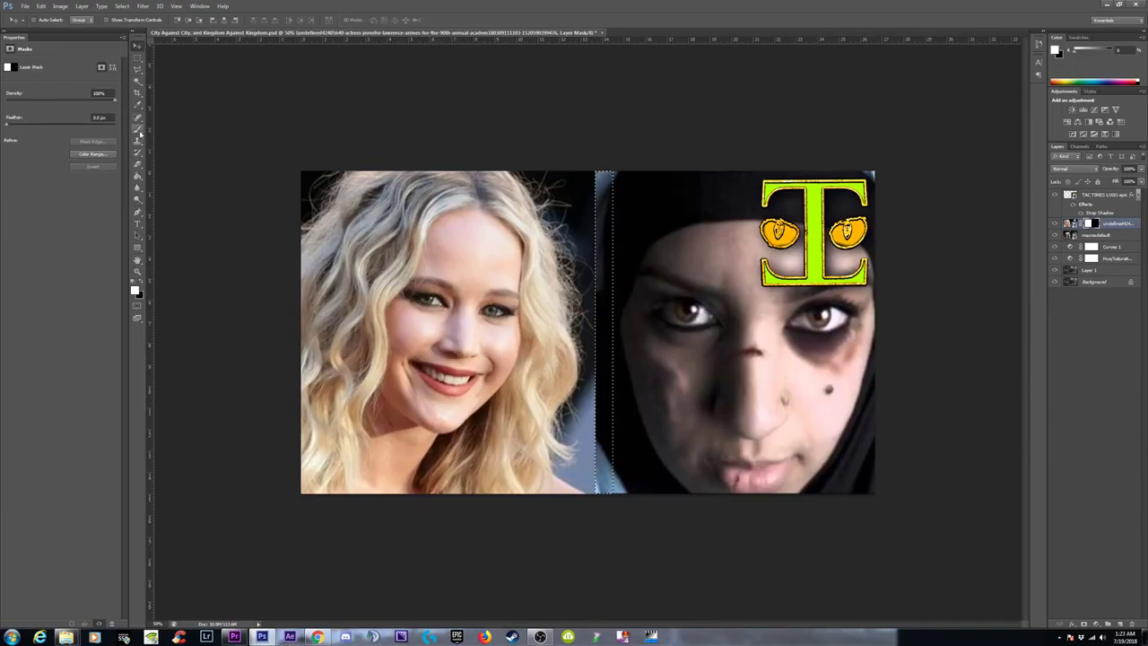
key("b")
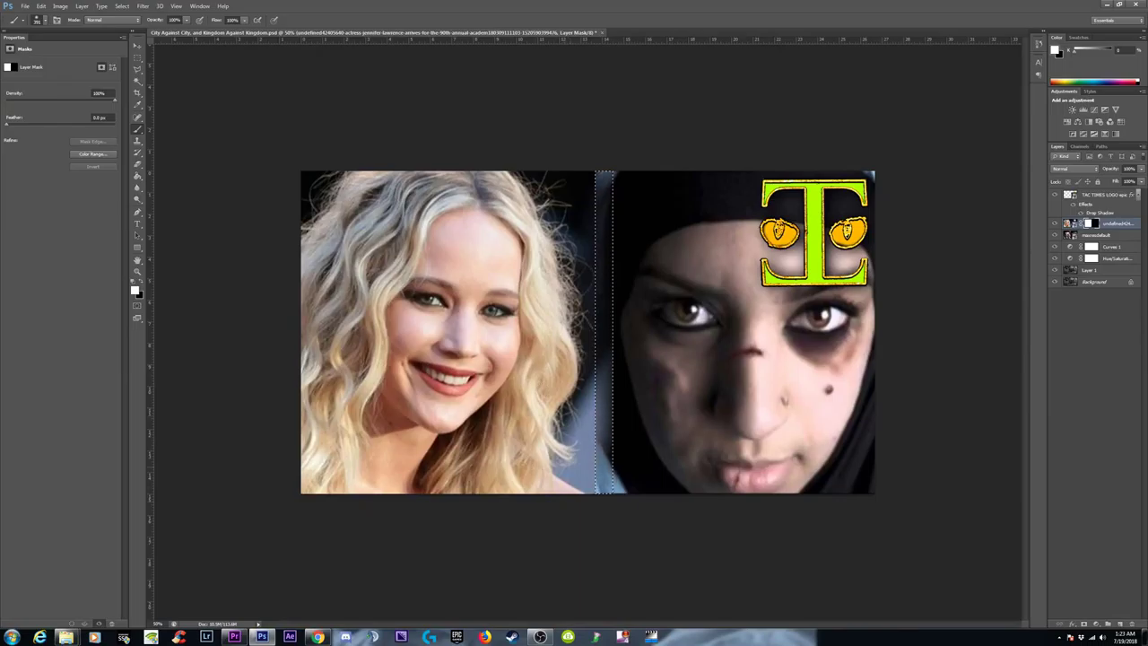
Step: Undo the light strip along the seam, pick the Blur tool, and target the lower layer
left_click(138, 56)
left_click(774, 342)
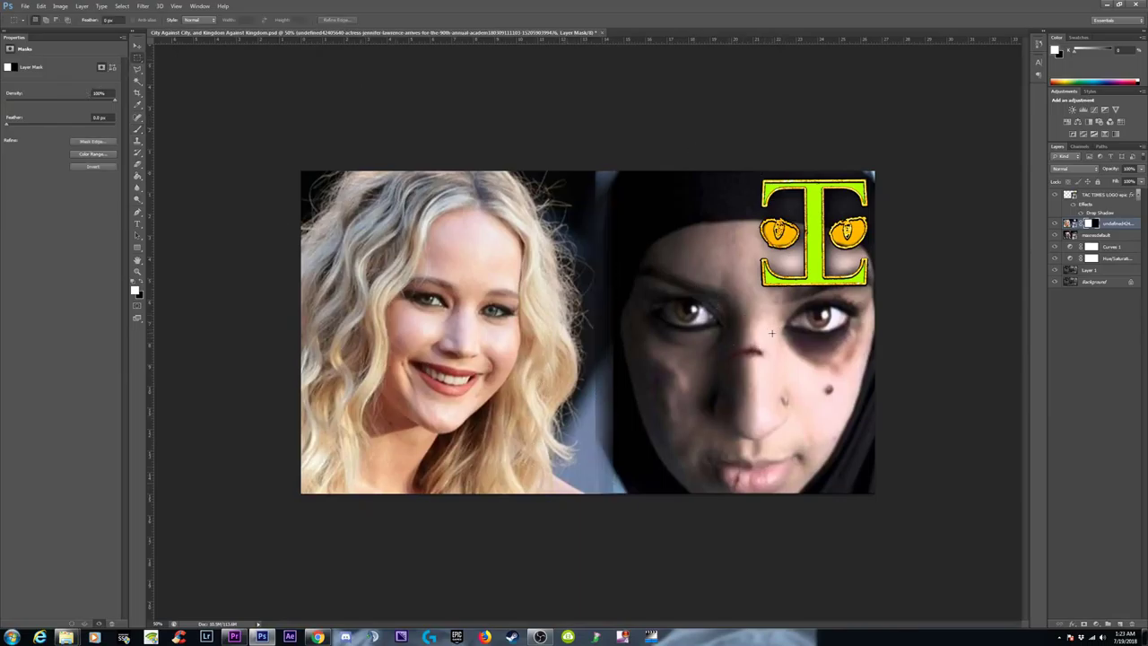
key("ctrl+z")
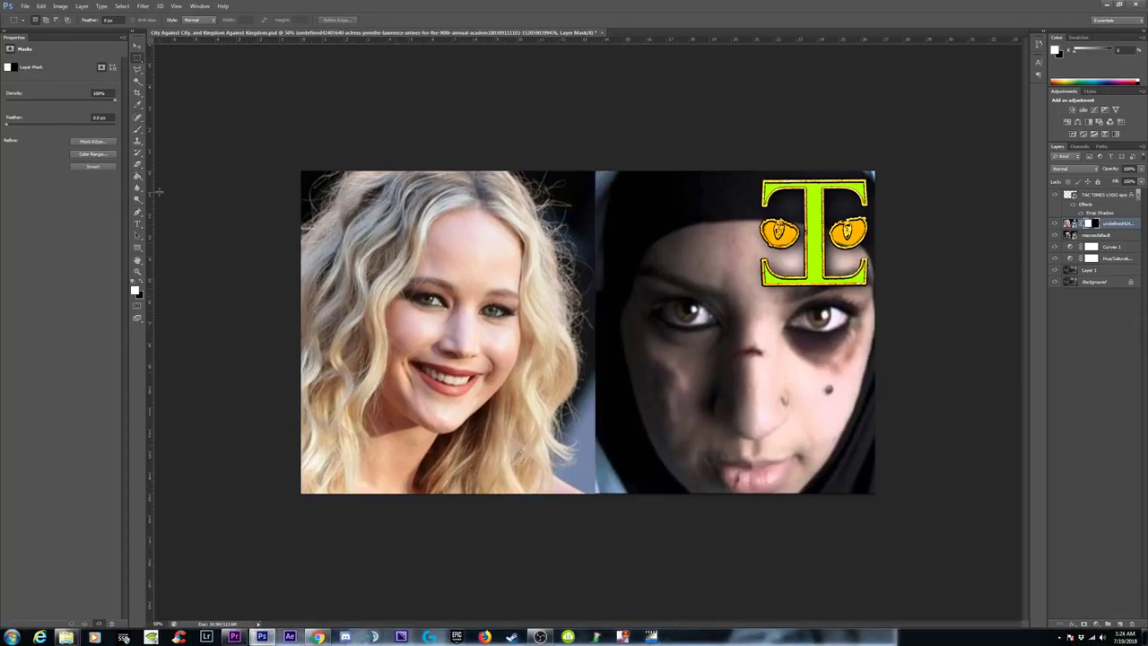
left_click(139, 187)
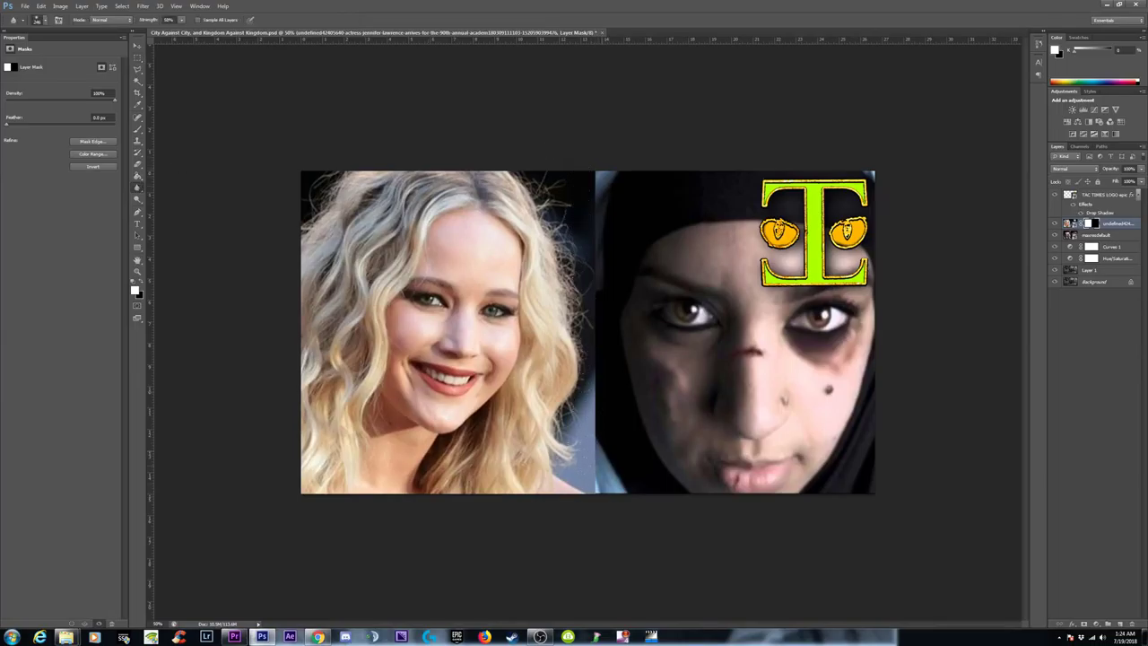
left_click(1070, 223)
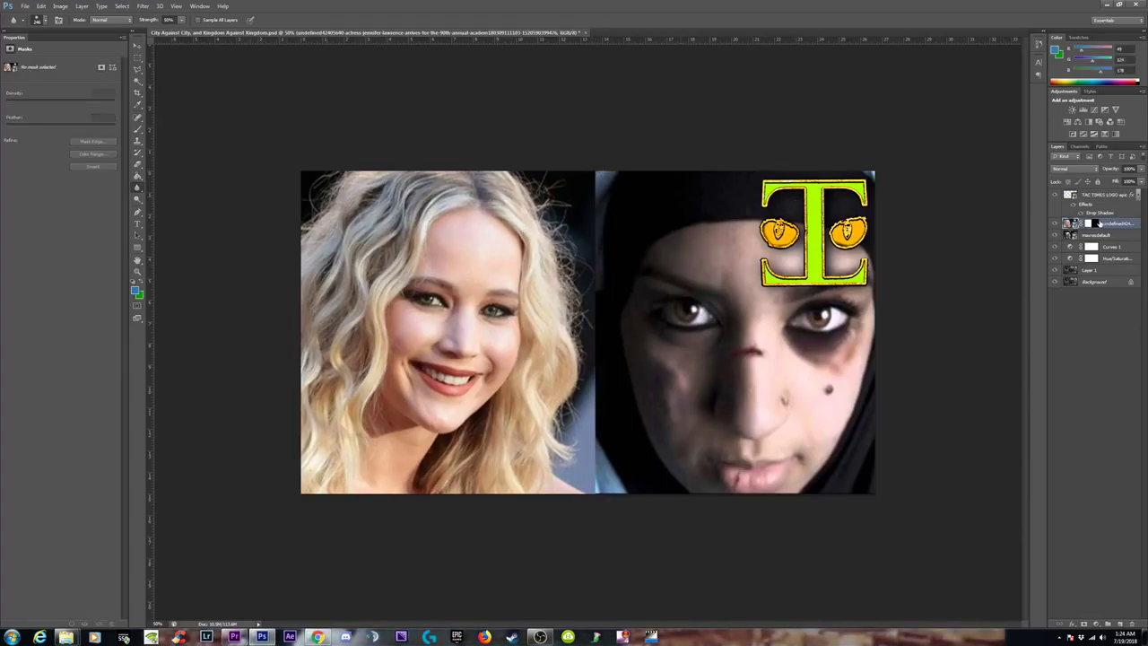
left_click(1093, 223)
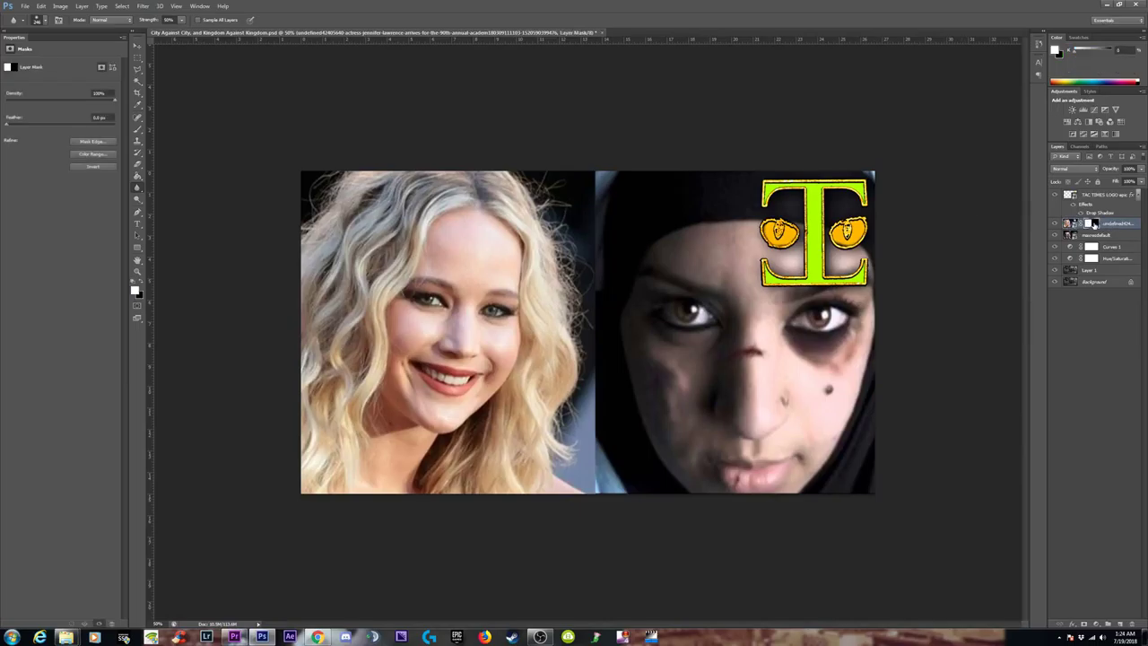
left_click(1073, 223)
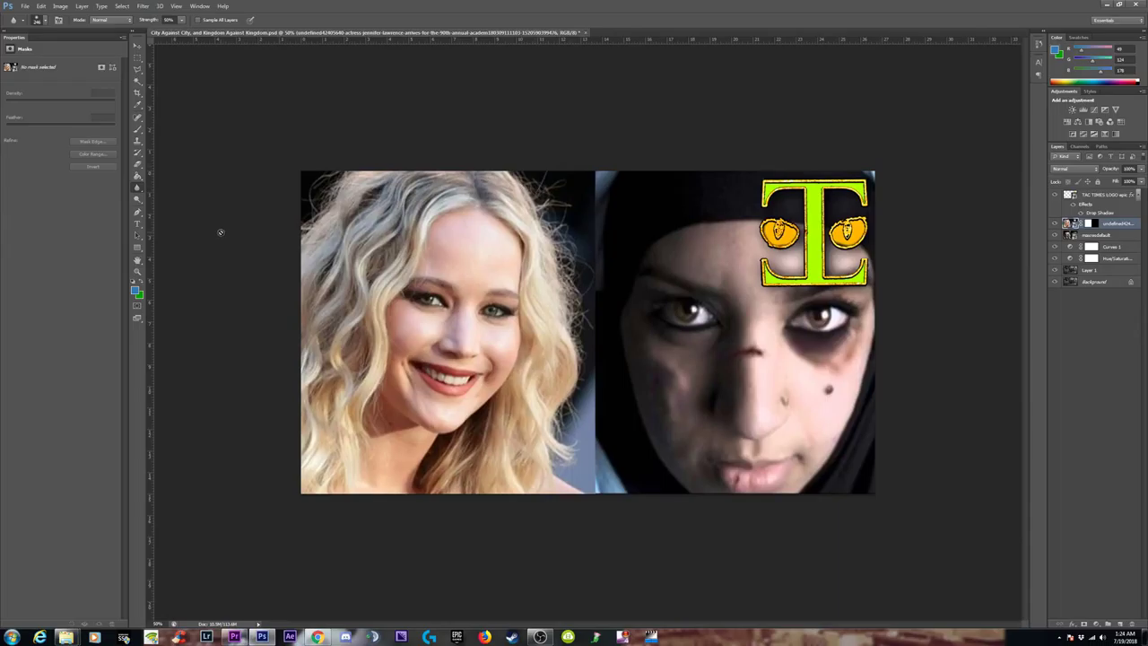
left_click(138, 187)
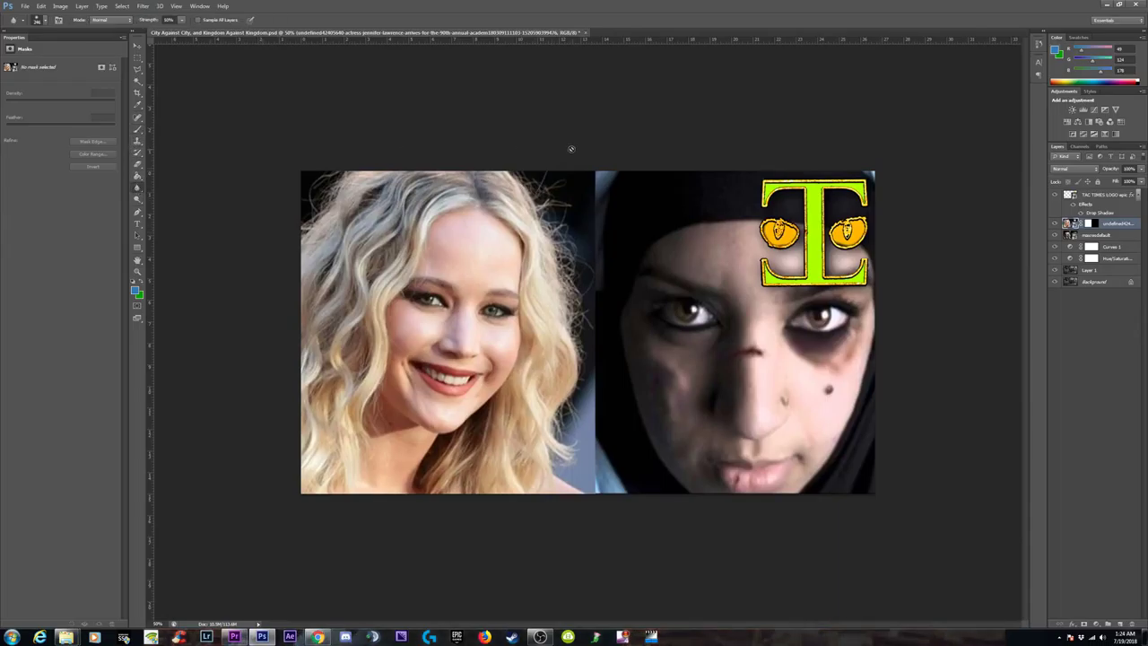
left_click(1074, 236)
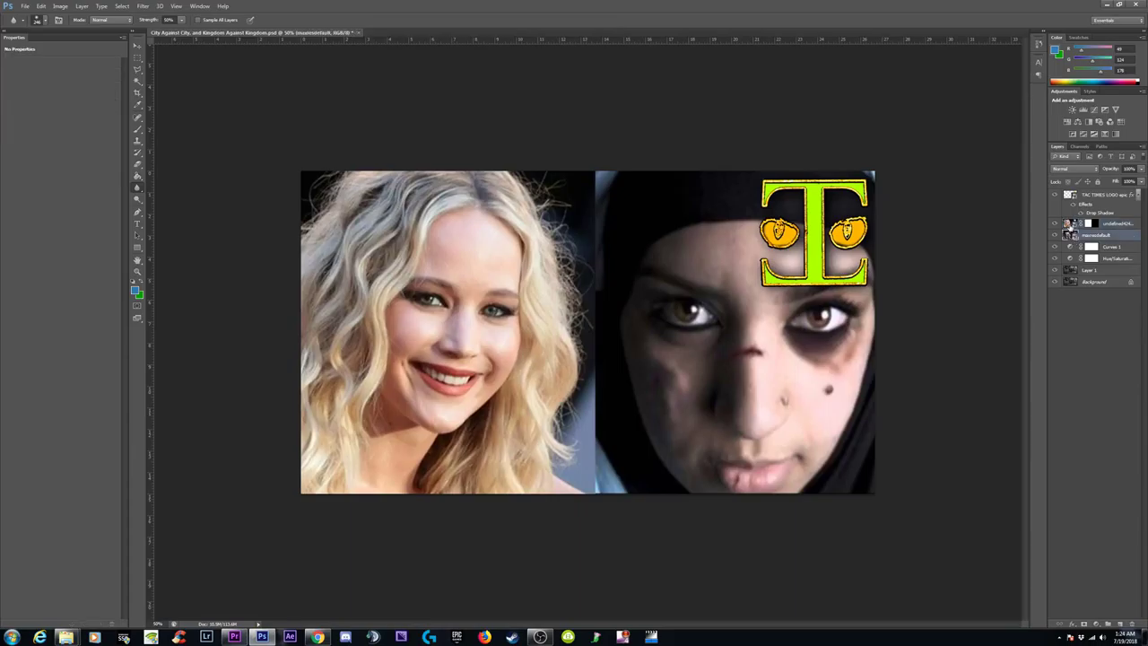
Step: Inspect the masked photo layer's context menus, dismissing each without a change
right_click(1072, 224)
left_click(1010, 227)
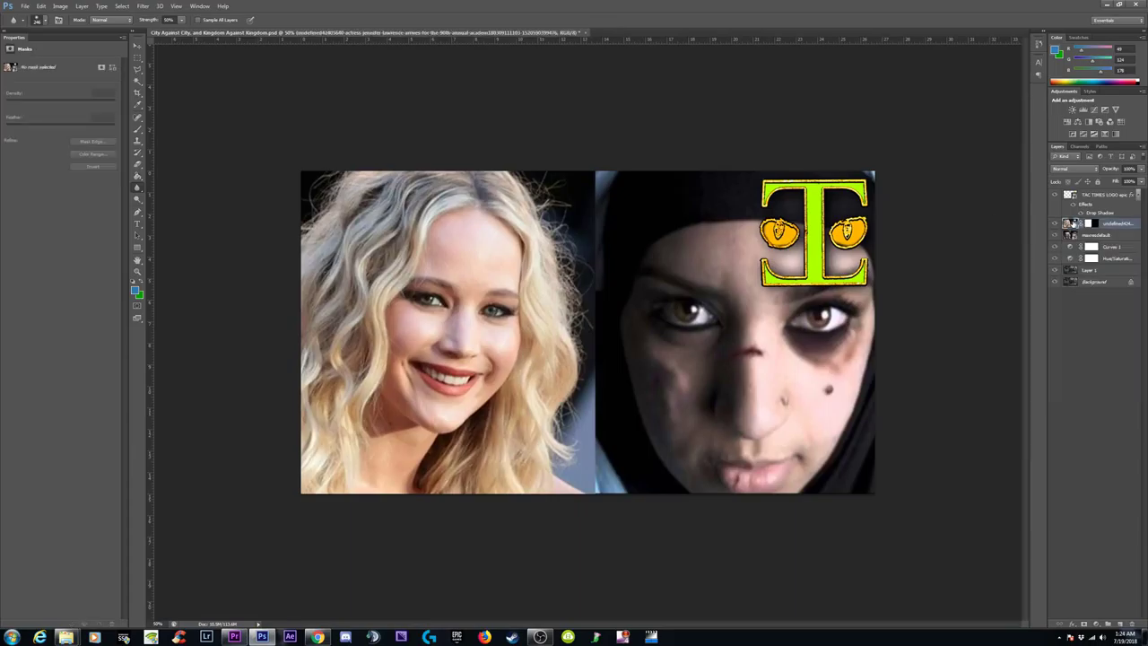
right_click(1072, 222)
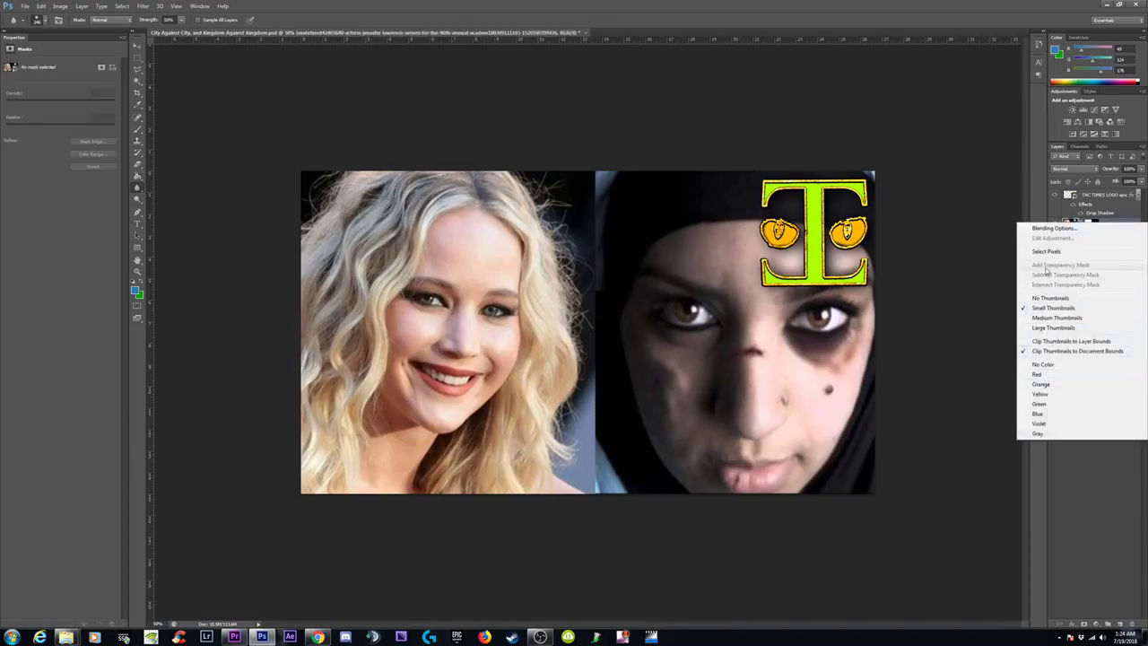
left_click(977, 225)
right_click(1072, 224)
left_click(999, 216)
right_click(1075, 225)
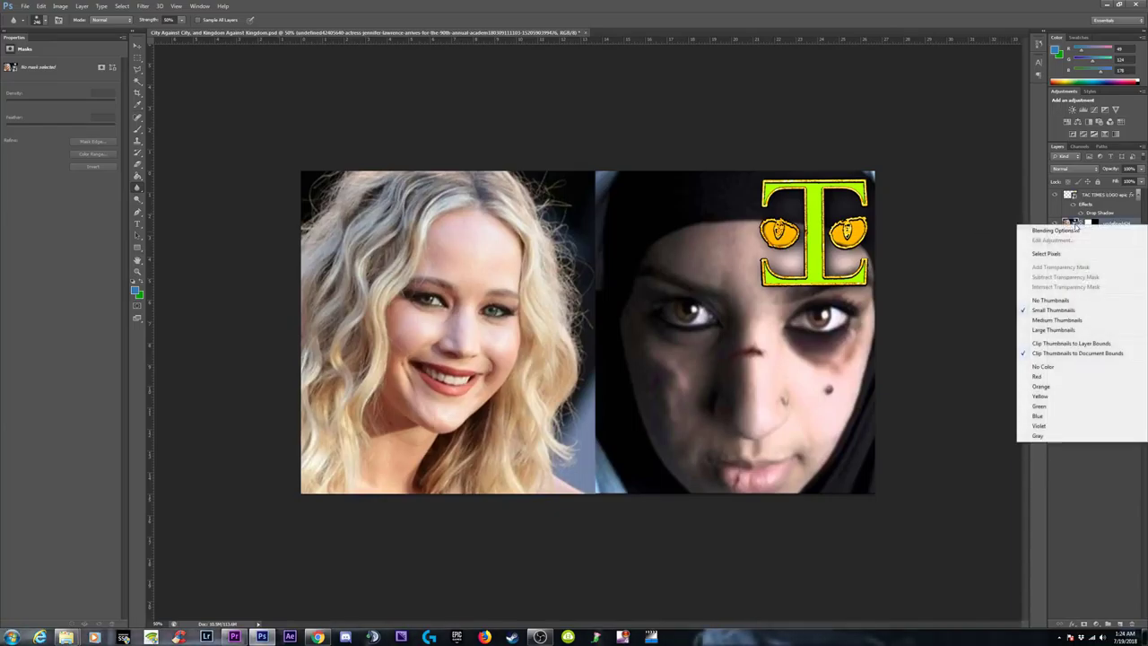
left_click(1008, 229)
right_click(1081, 223)
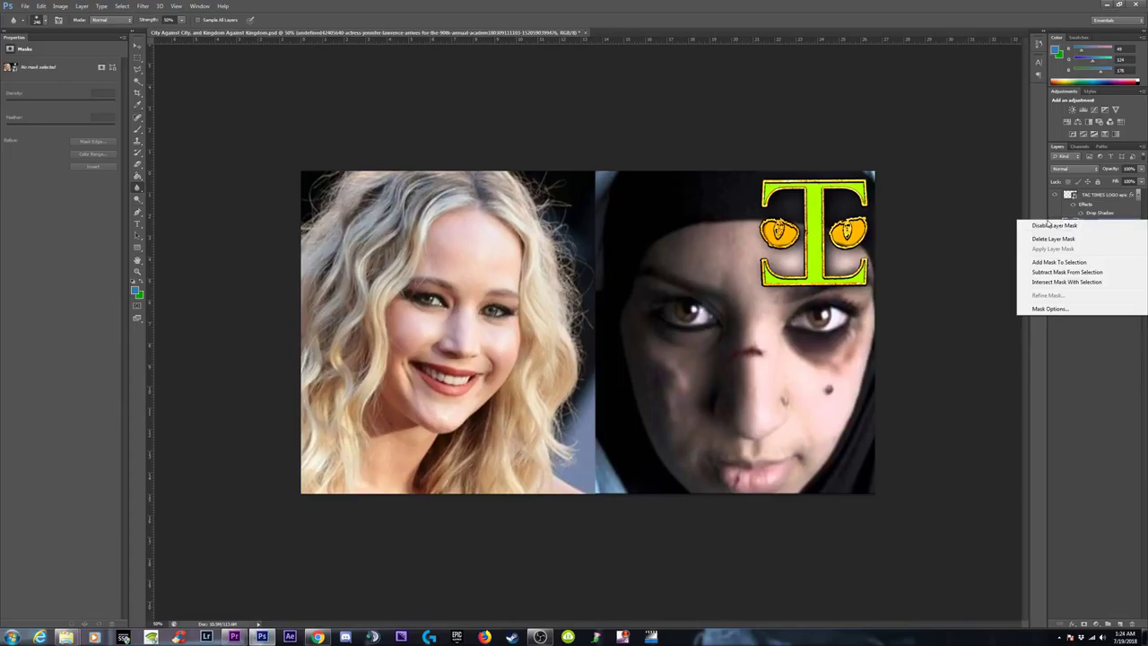
key("Escape")
right_click(1068, 225)
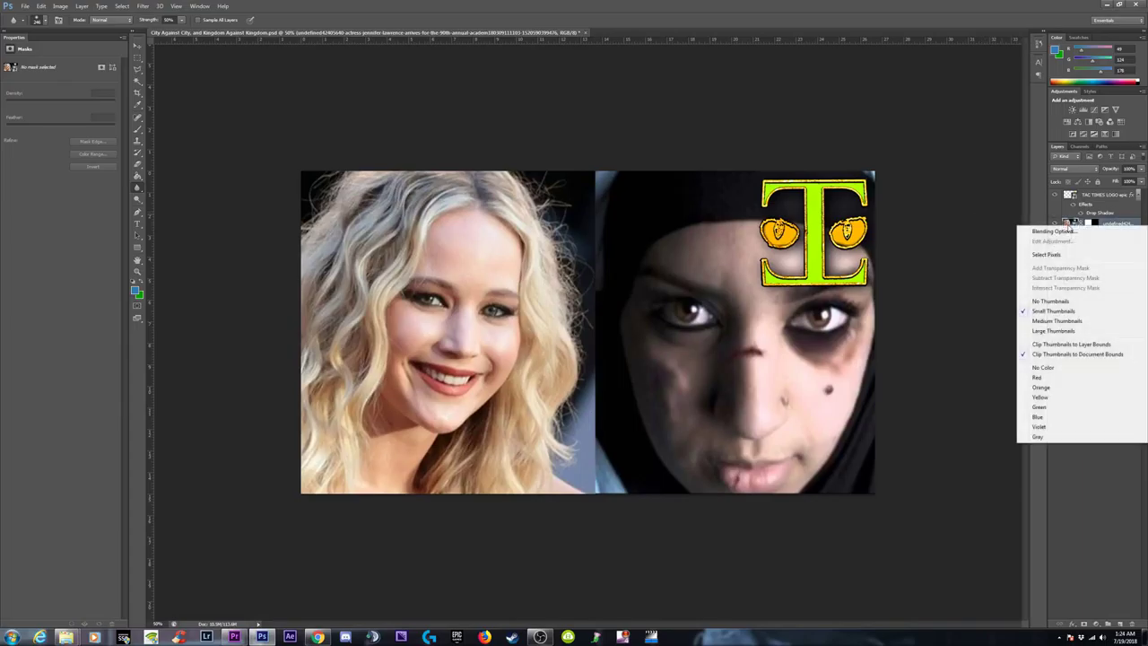
key("Escape")
right_click(1068, 224)
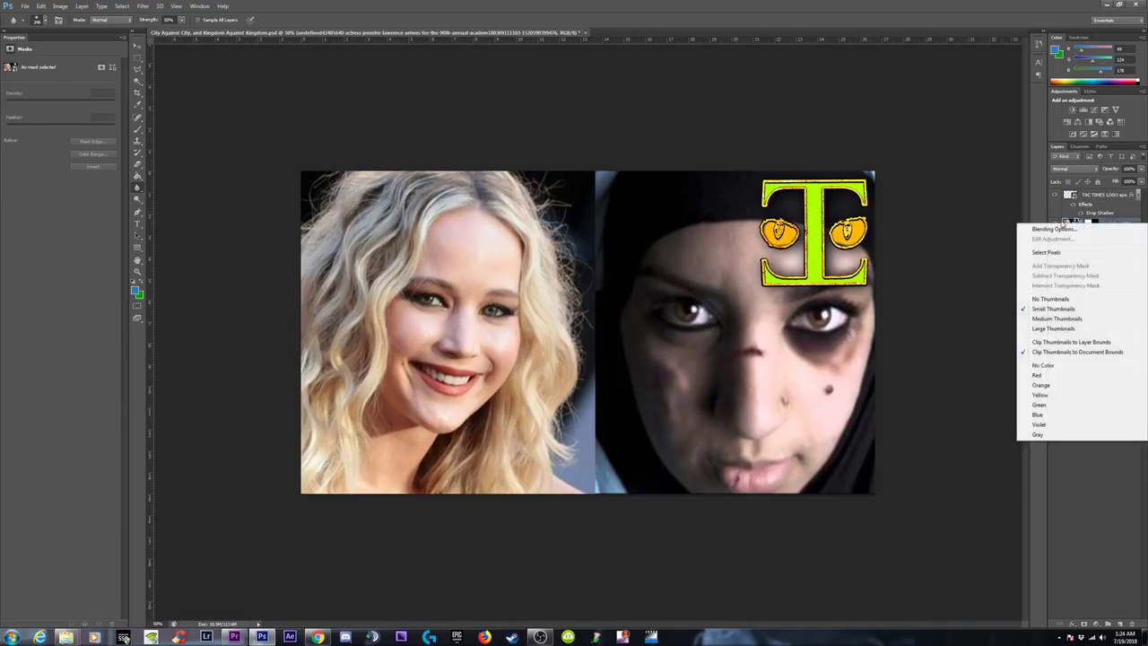
right_click(1055, 224)
key("Escape")
Step: Rasterize the lower layer and the masked blonde photo layer
right_click(1070, 235)
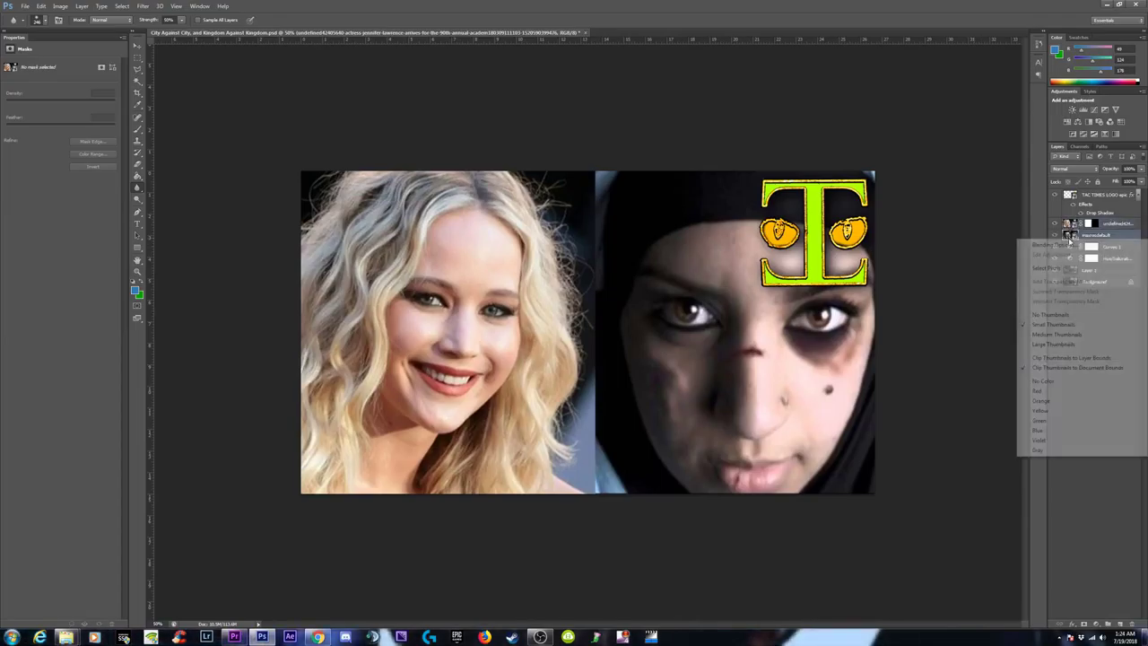
right_click(1094, 236)
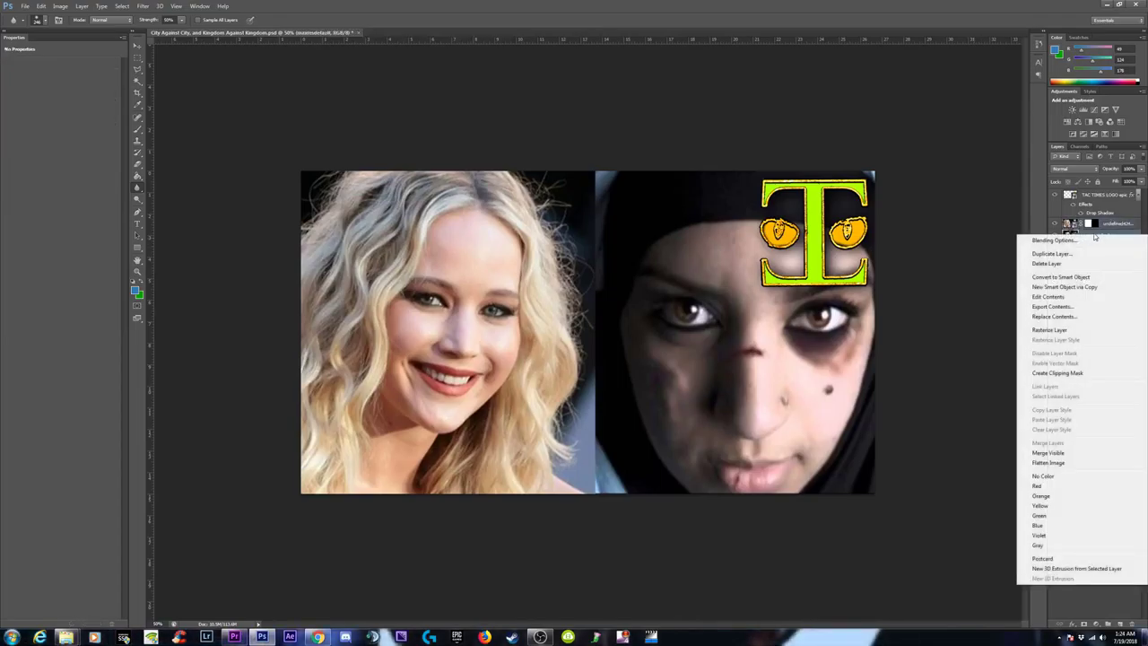
left_click(1054, 330)
right_click(1080, 228)
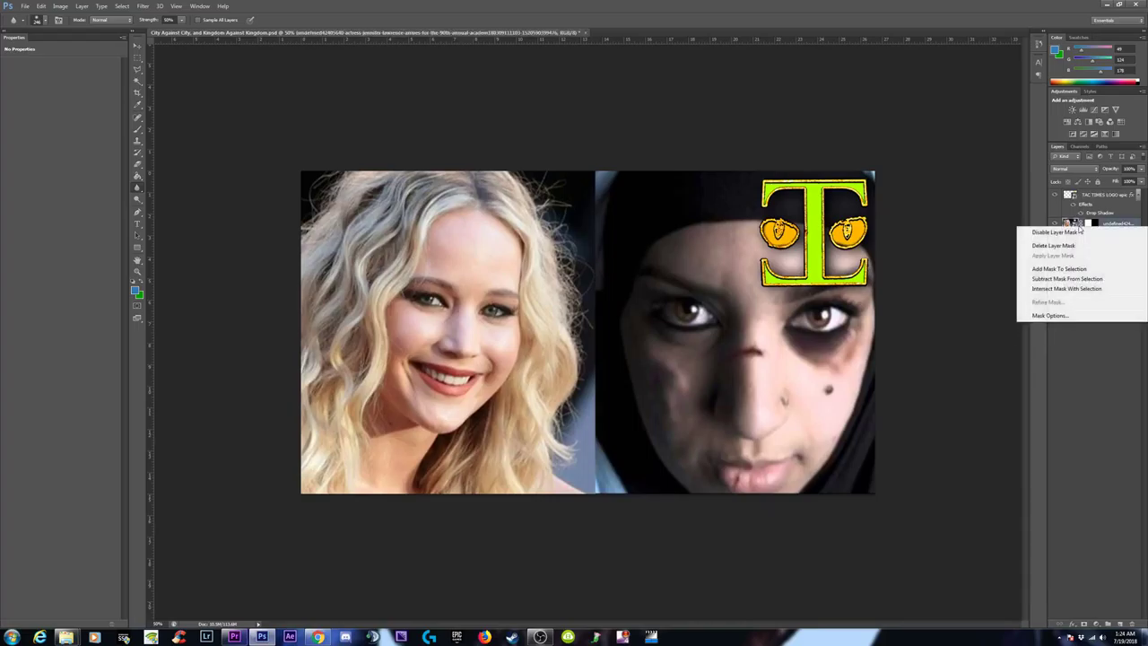
right_click(1067, 224)
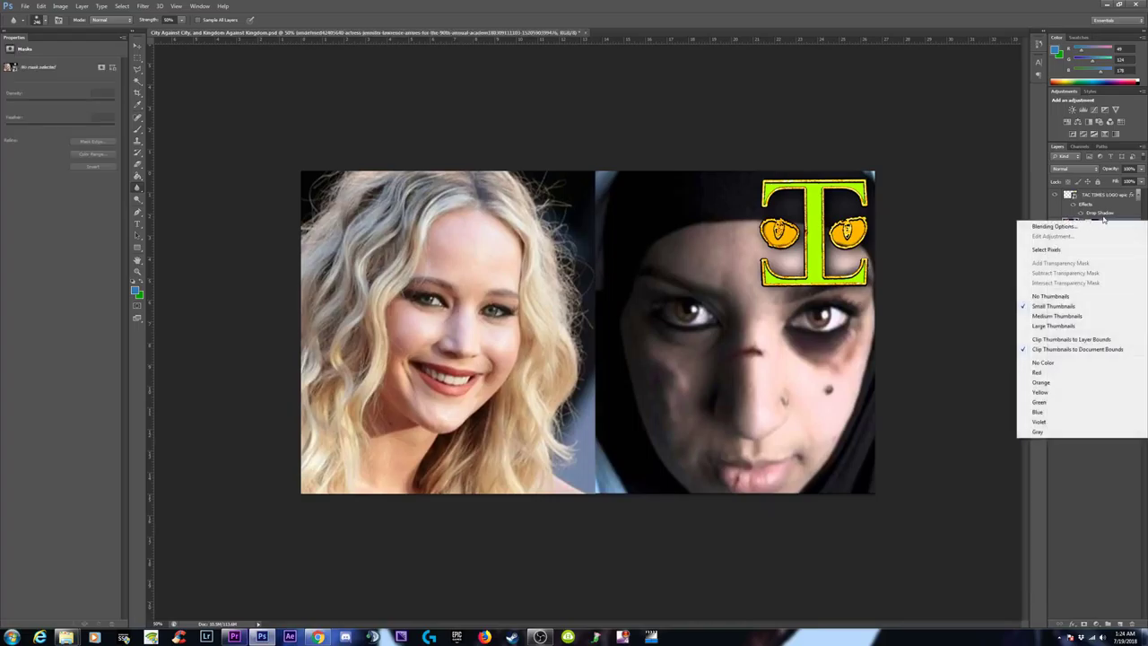
key("Escape")
right_click(1077, 217)
key("Escape")
right_click(1126, 227)
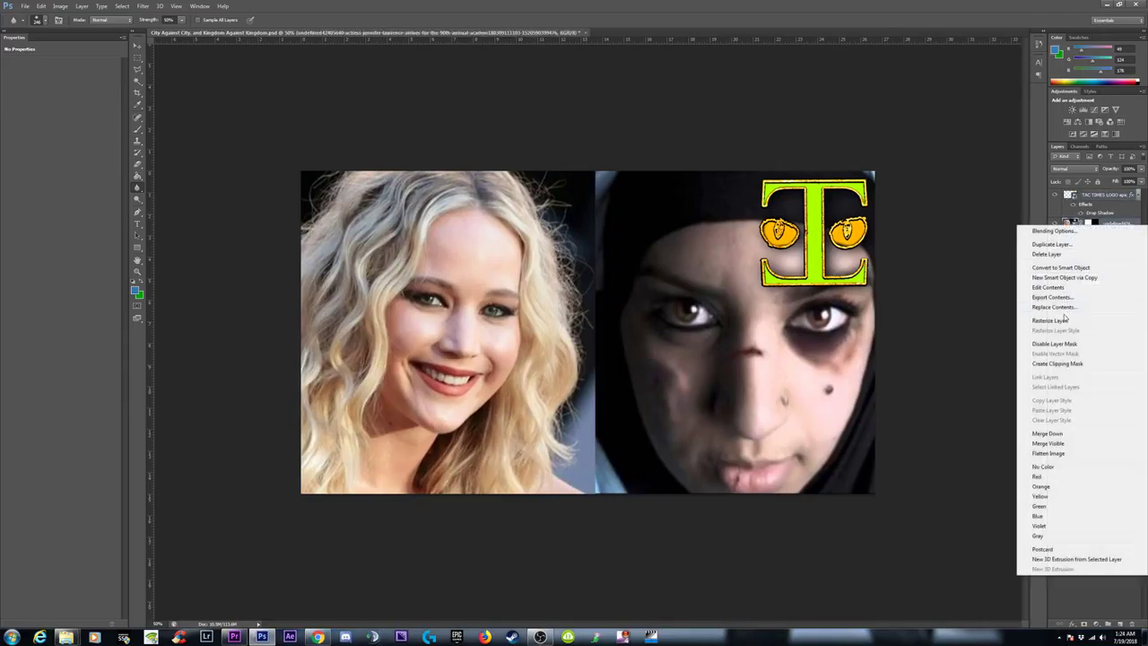
left_click(1052, 321)
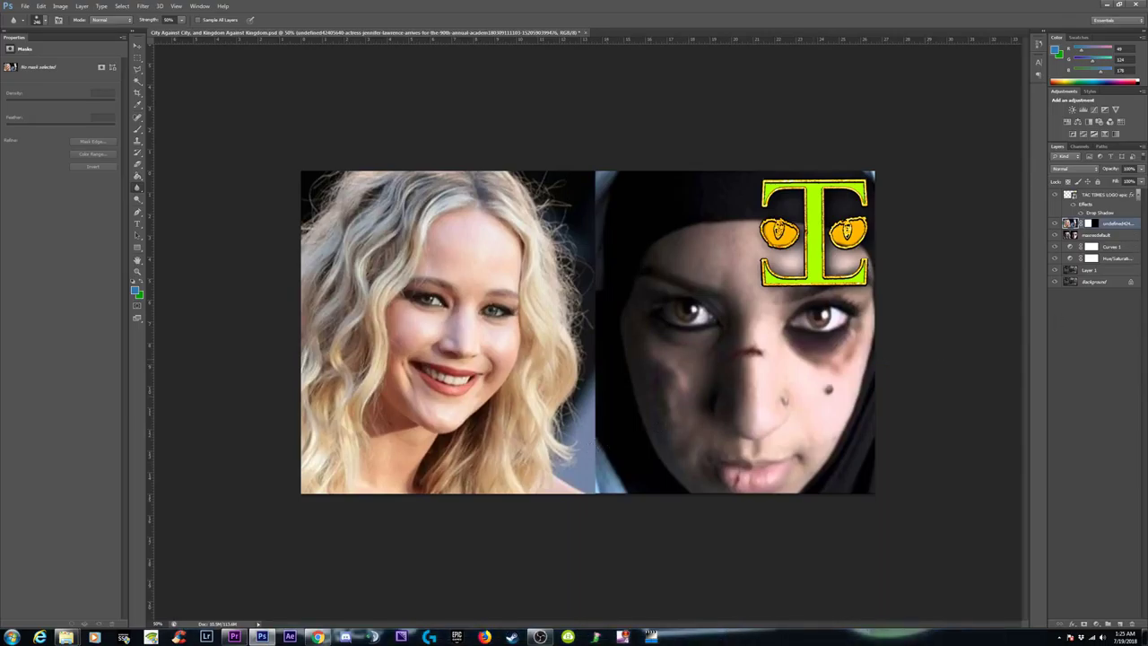
Step: Switch between the layer's mask and image, then delete the blonde photo's layer mask
left_click(1091, 224)
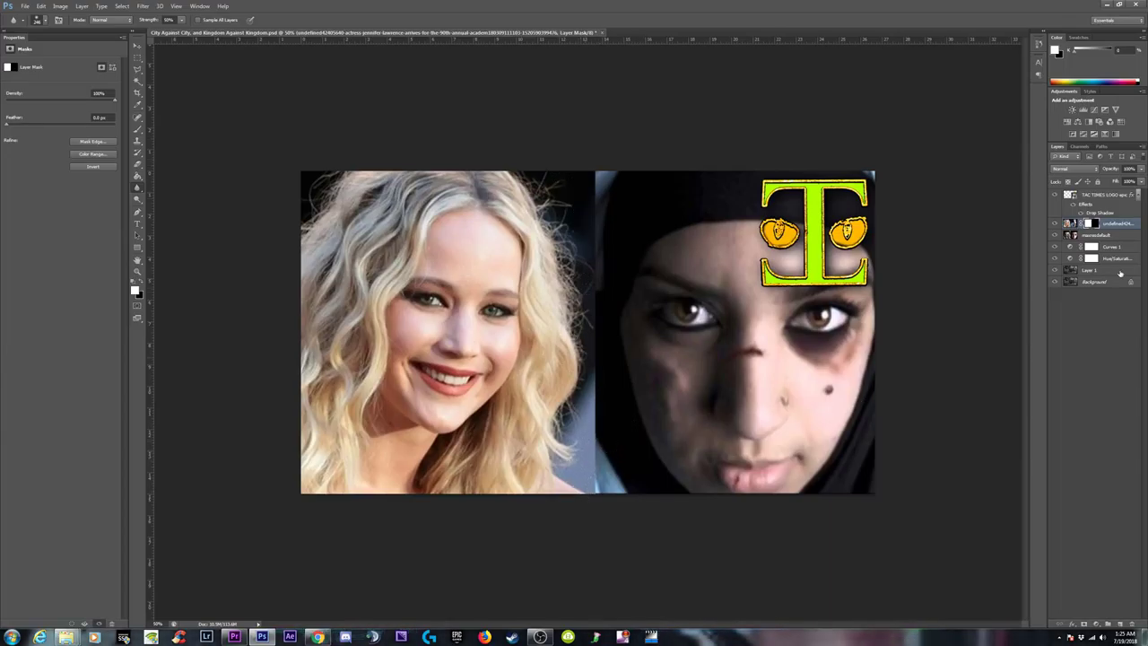
left_click(1072, 224)
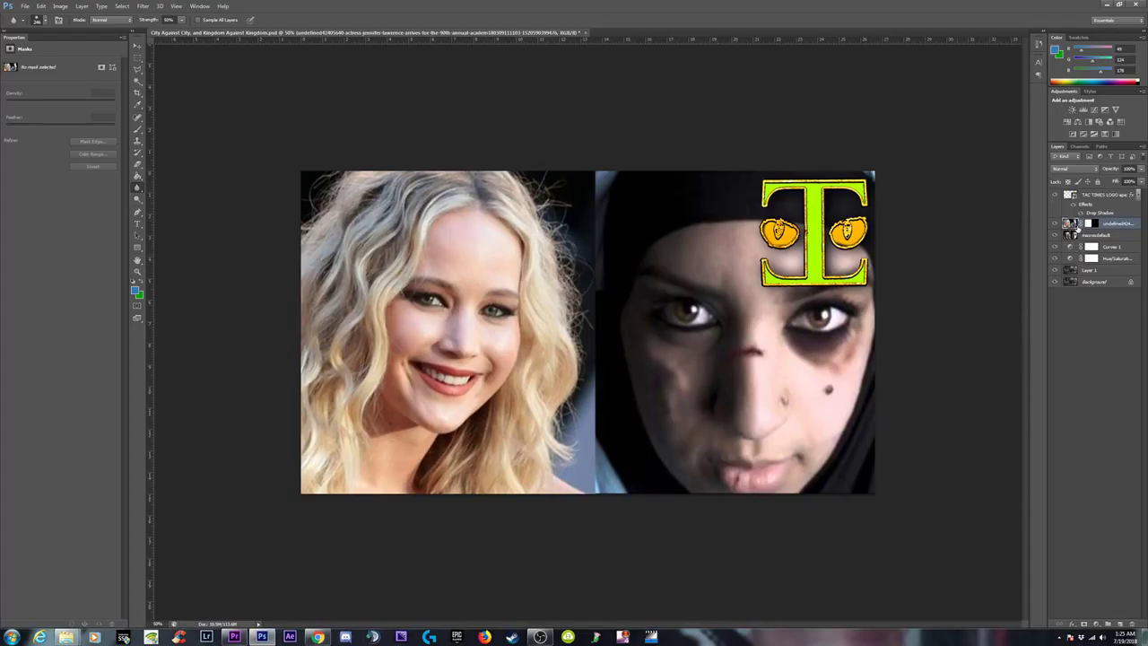
left_click(1093, 224)
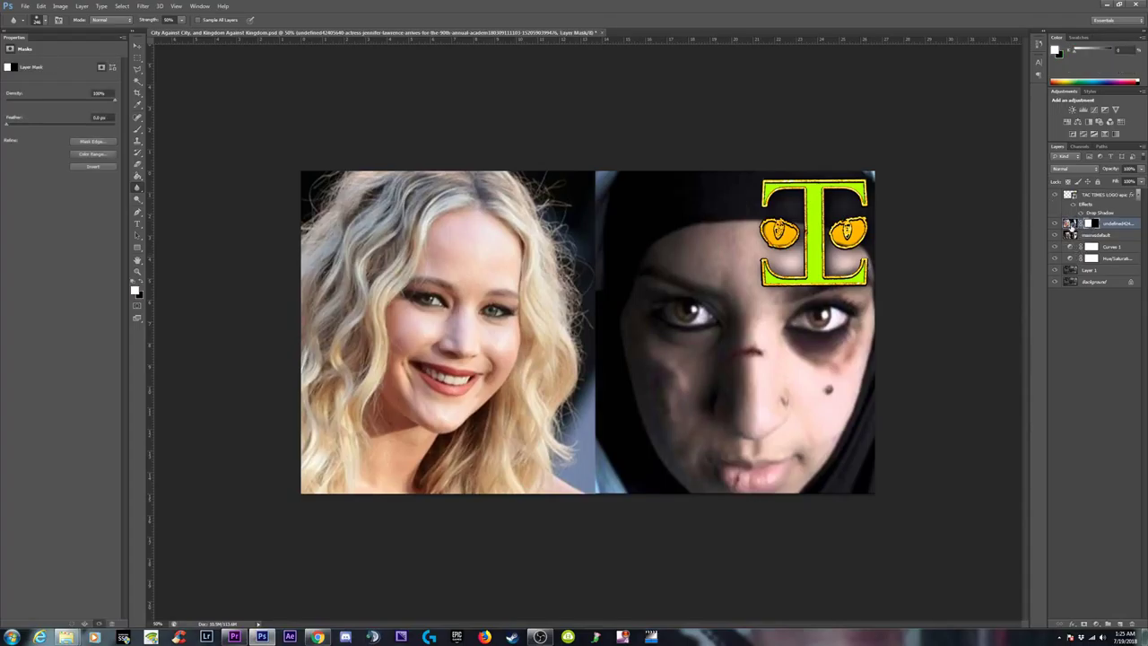
left_click(1071, 224)
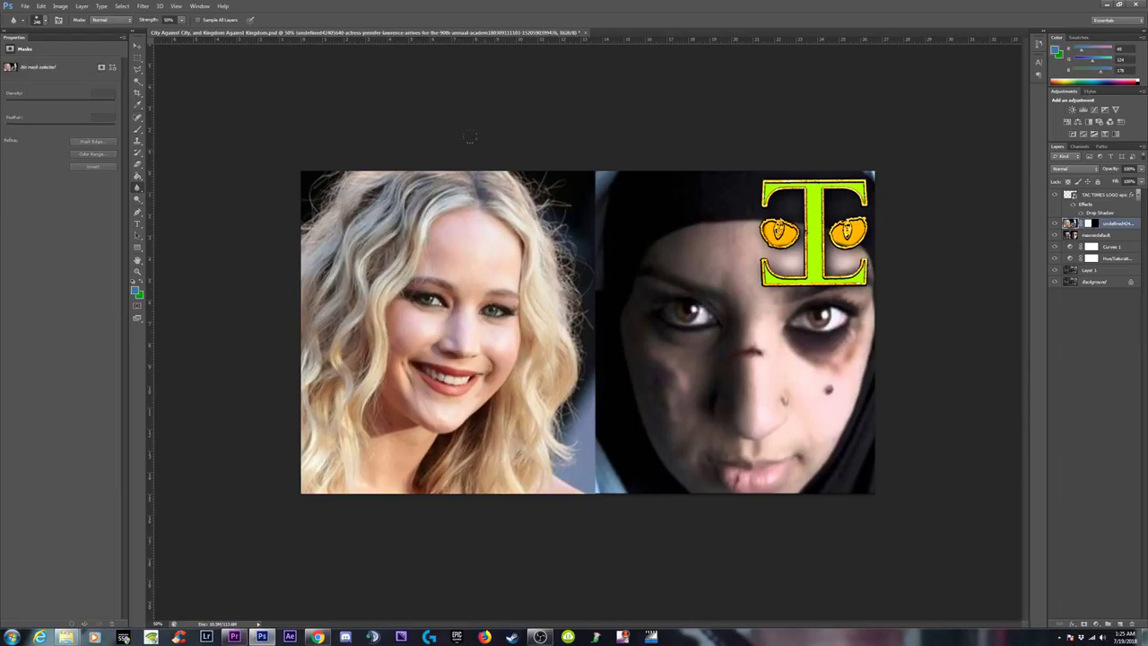
left_click(138, 57)
left_click_drag(301, 170, 619, 574)
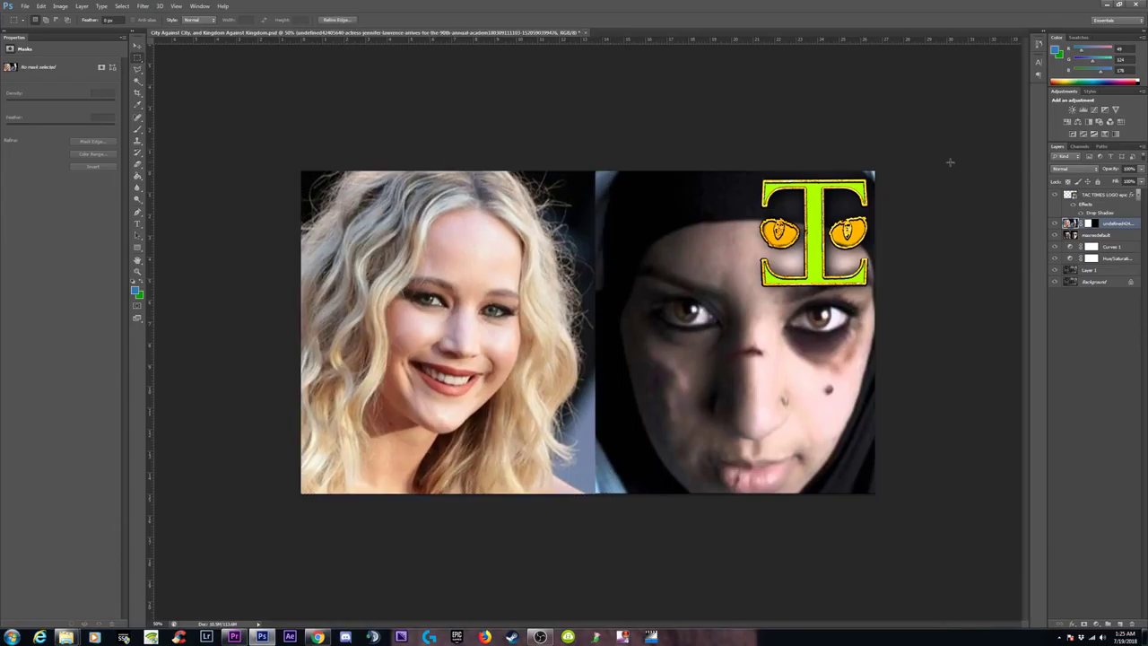
left_click(951, 157)
left_click(1090, 224)
right_click(1092, 226)
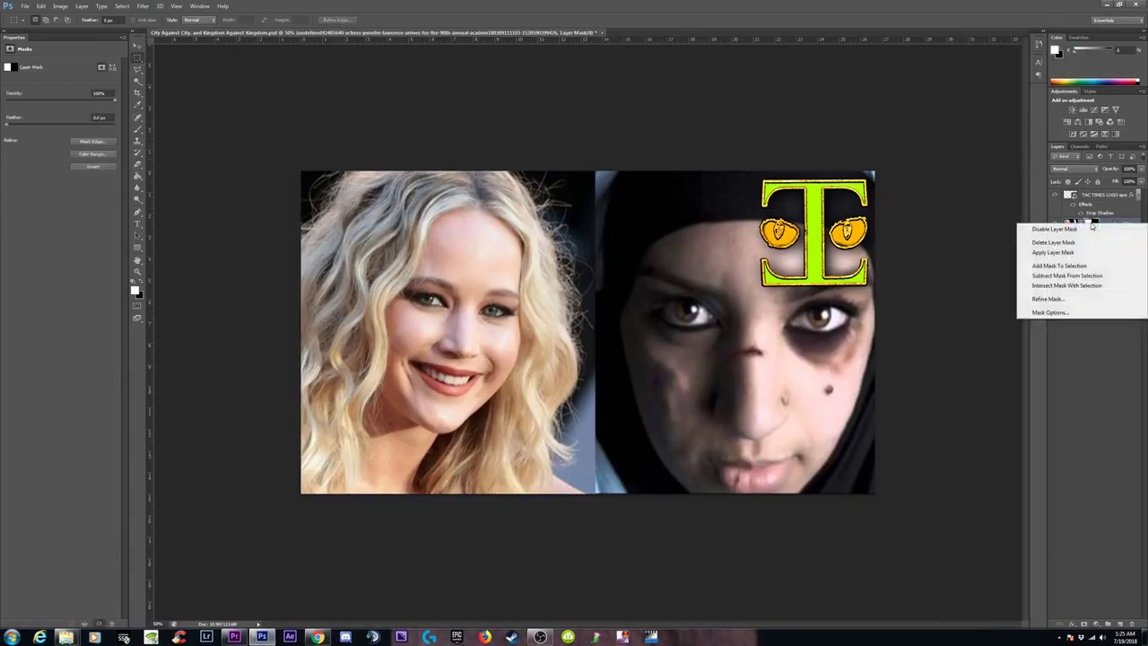
left_click(1054, 242)
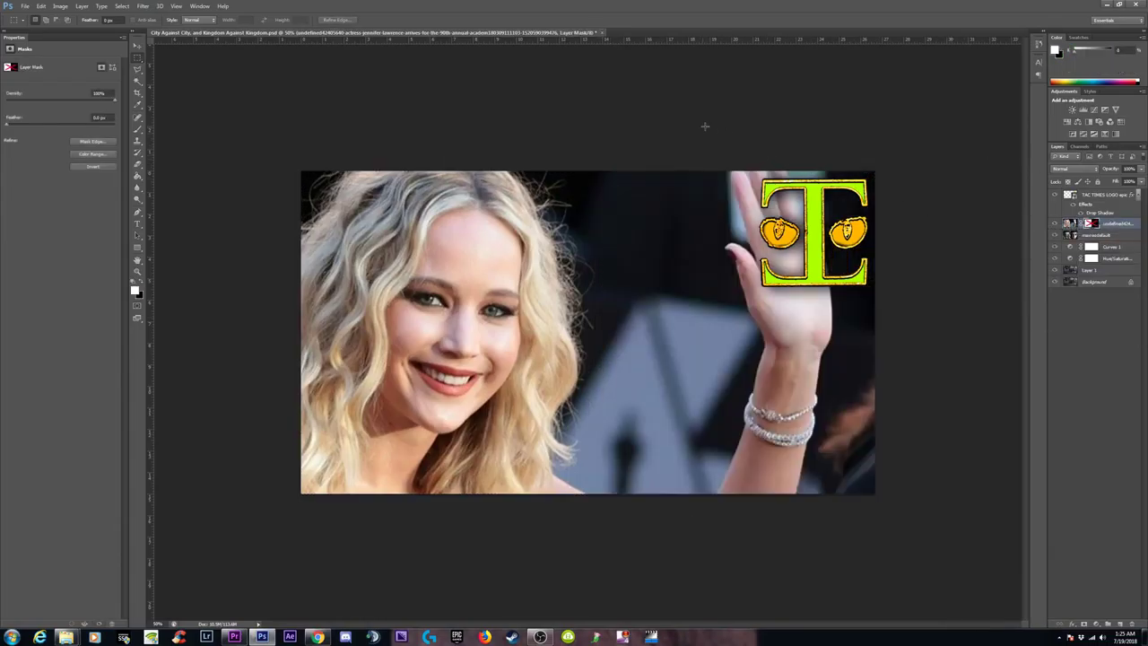
Step: Try clearing the right area, undo it, deselect, and move the hijab layer above the blonde photo
left_click_drag(892, 148, 614, 592)
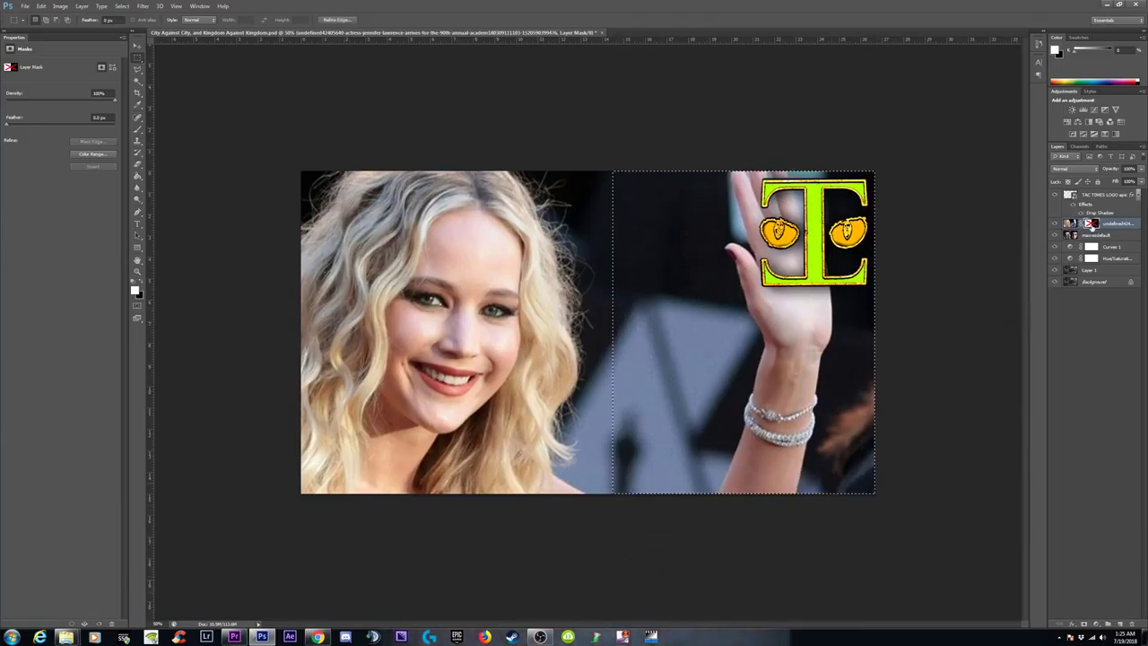
key("Delete")
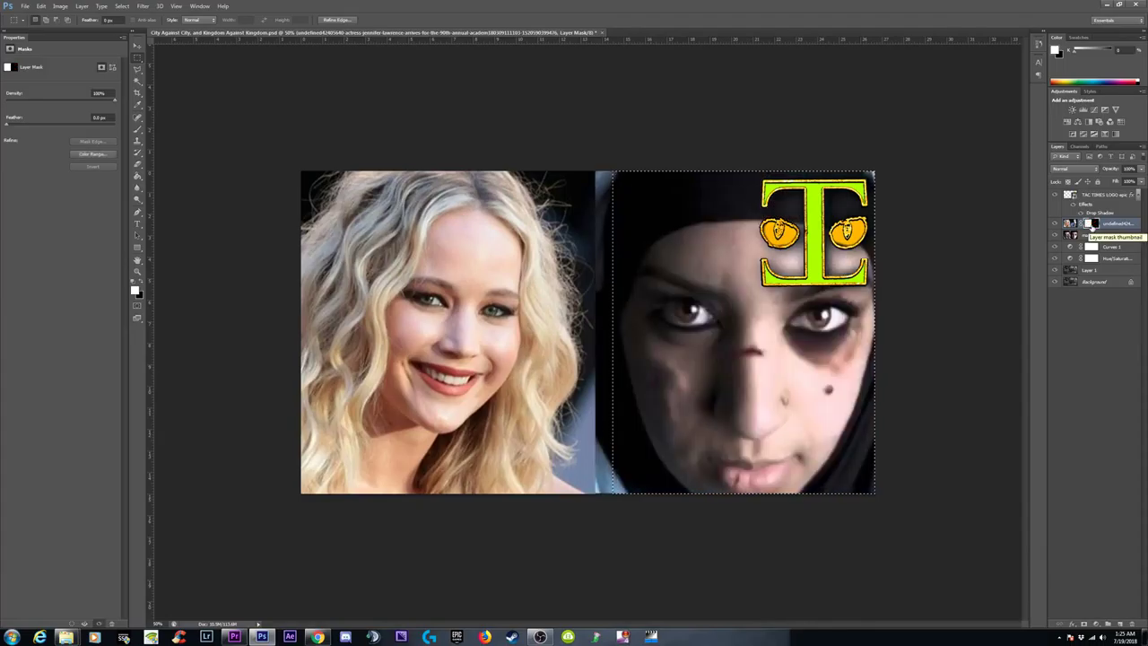
key("ctrl+z")
left_click(1073, 224)
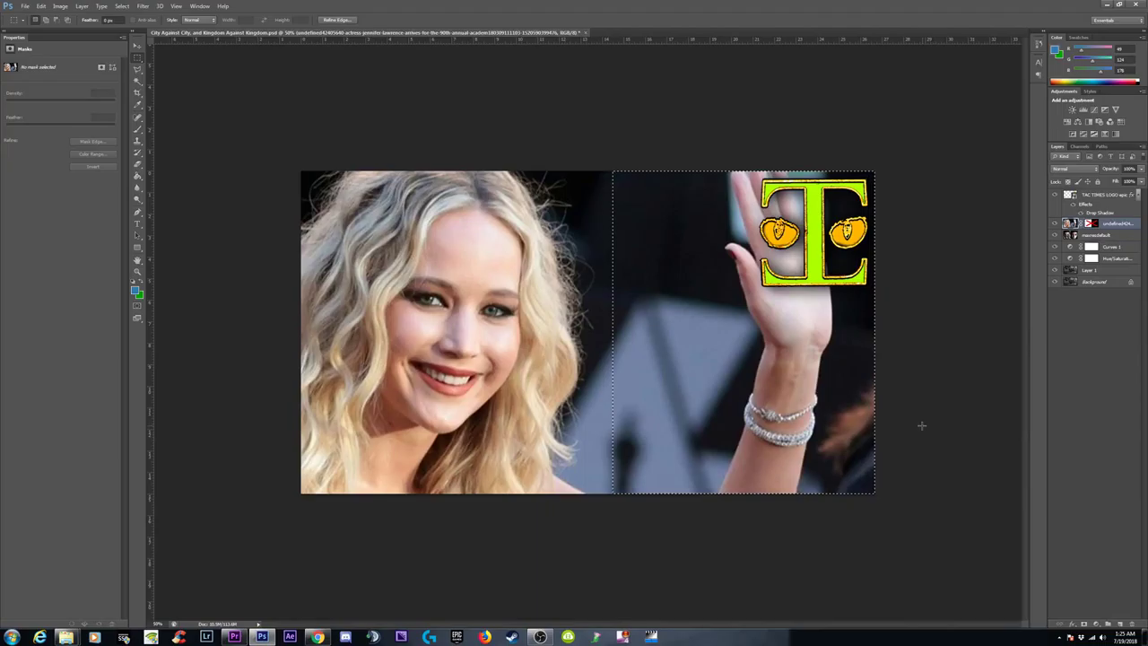
key("ctrl+d")
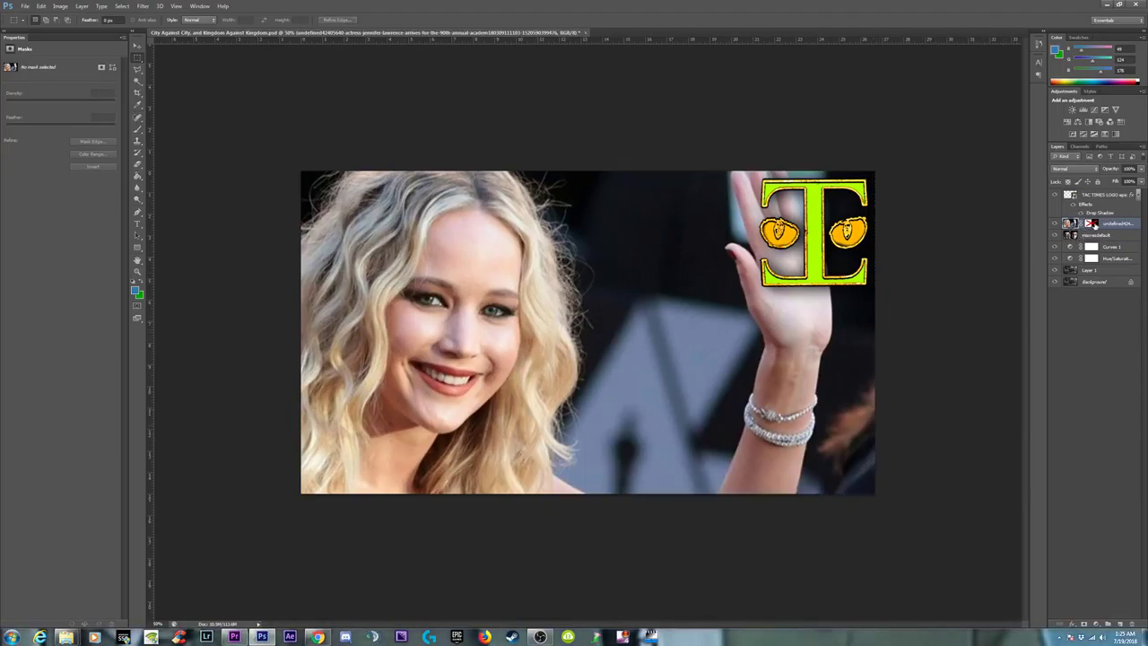
left_click_drag(1095, 235, 1098, 217)
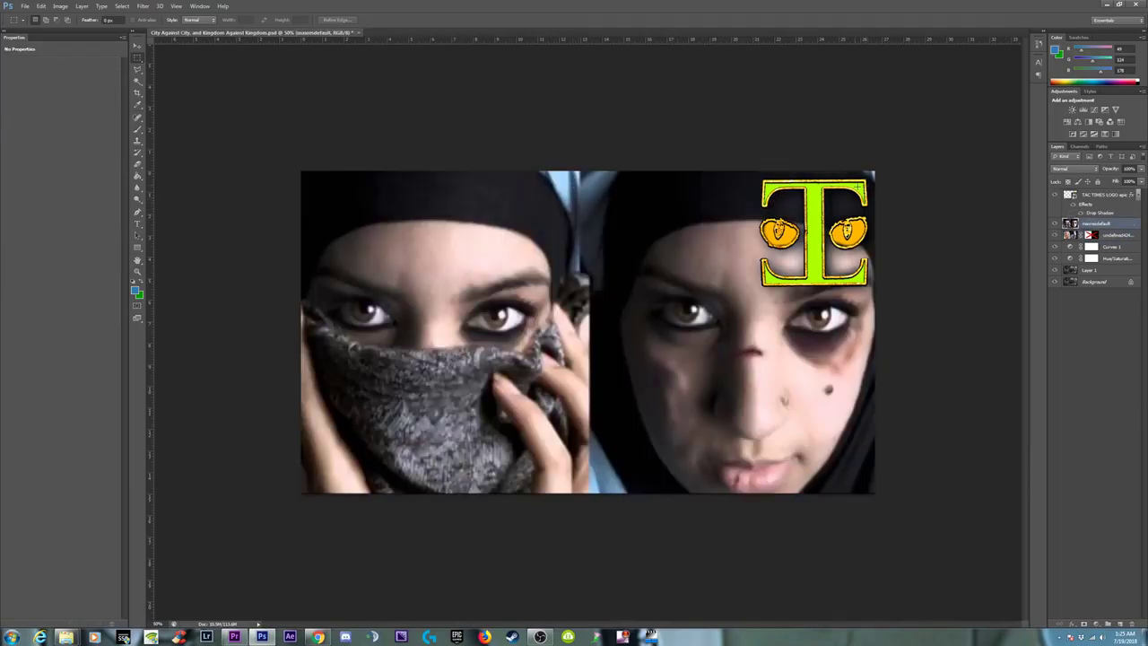
Step: Stretch the hijab photo layer slightly downward with Free Transform to cover the canvas height
left_click(140, 47)
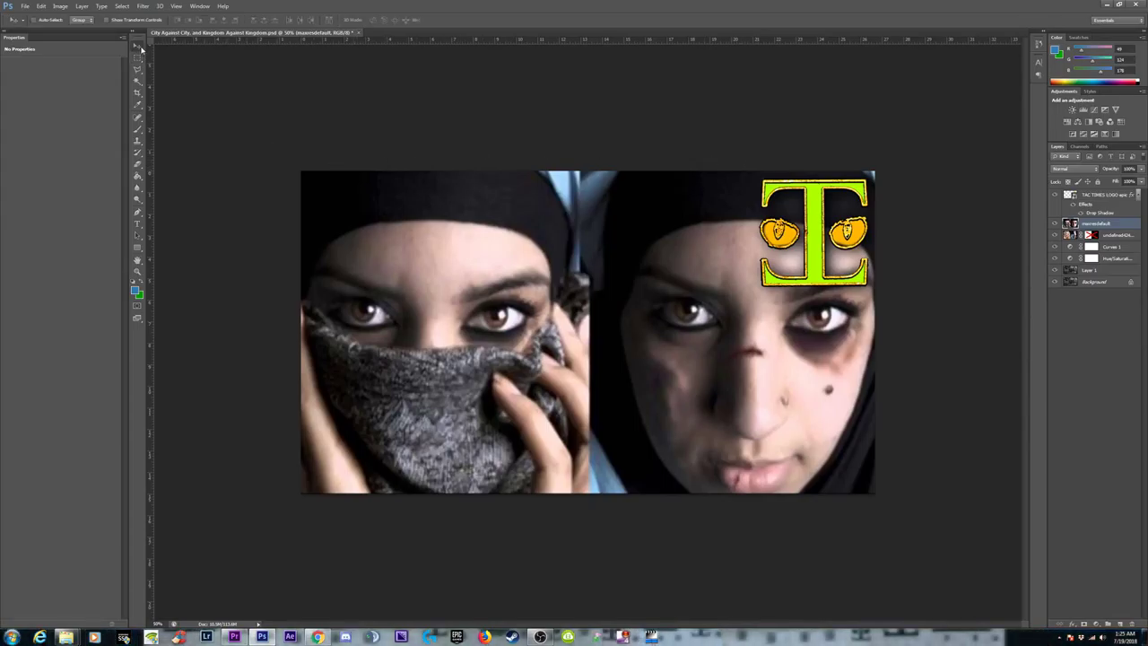
key("ctrl+t")
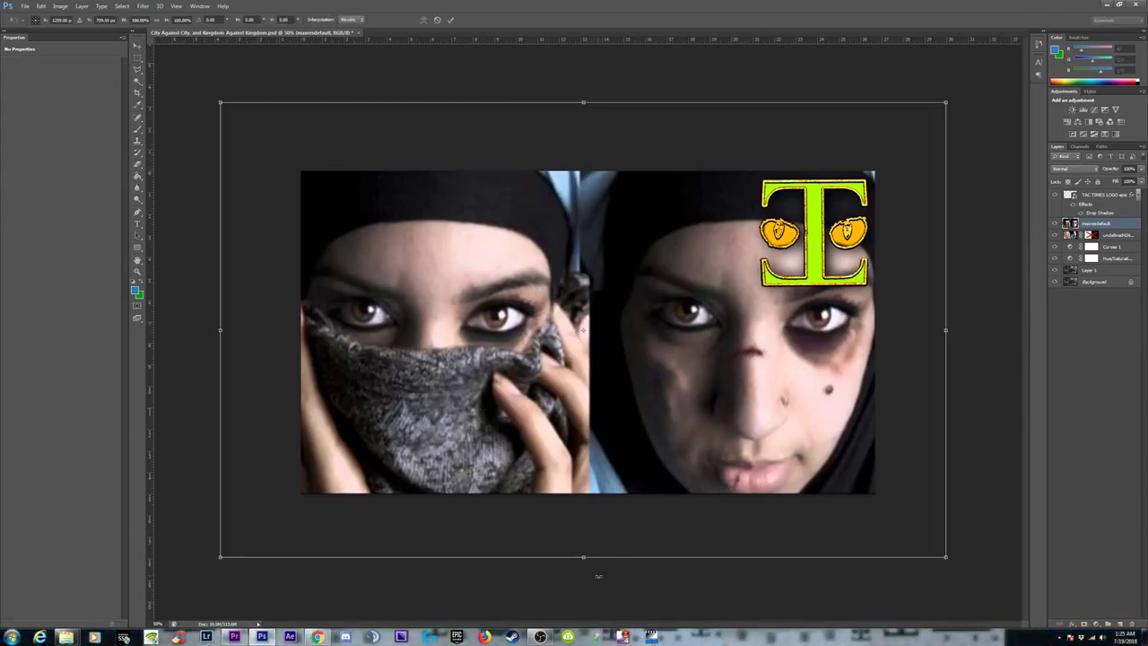
left_click_drag(583, 556, 583, 560)
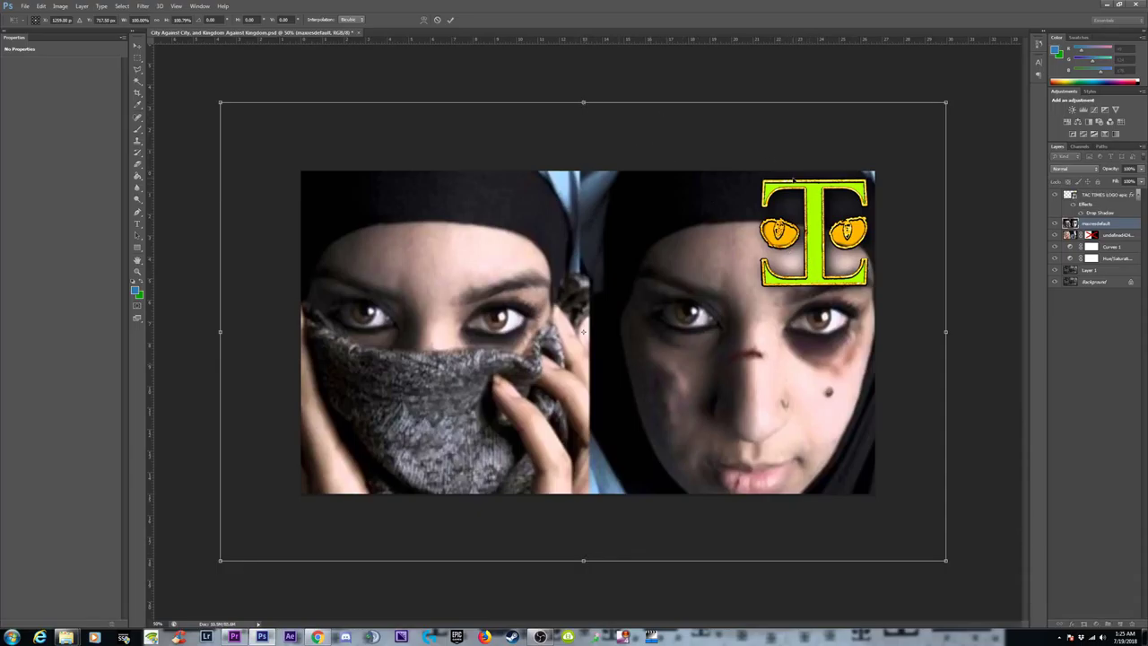
key("Return")
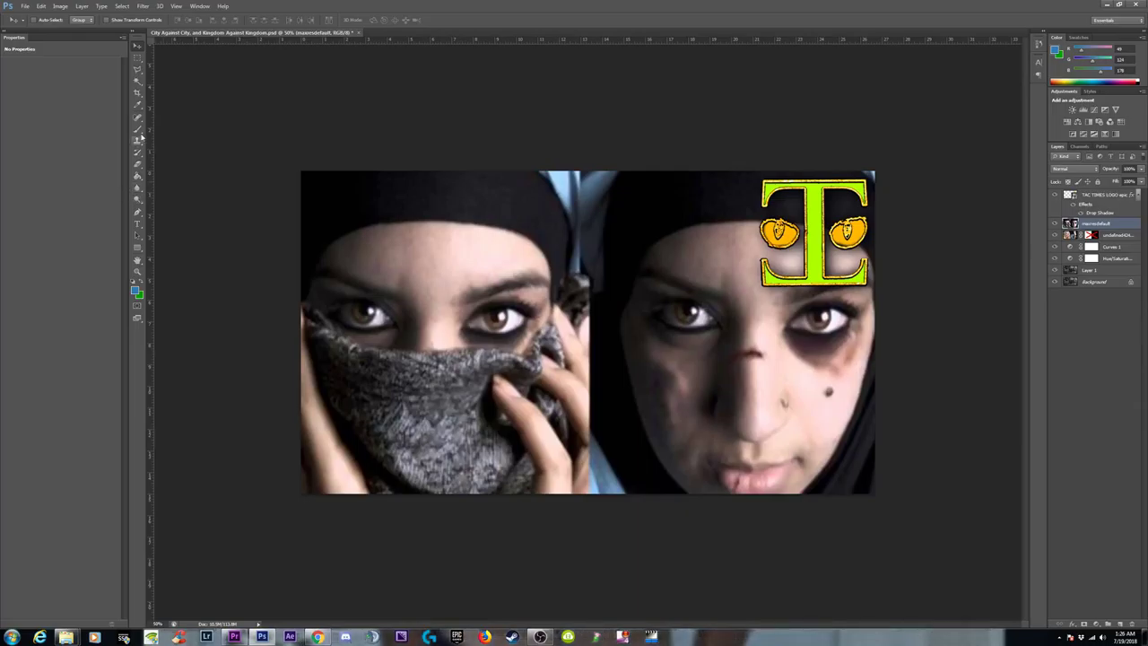
left_click(138, 69)
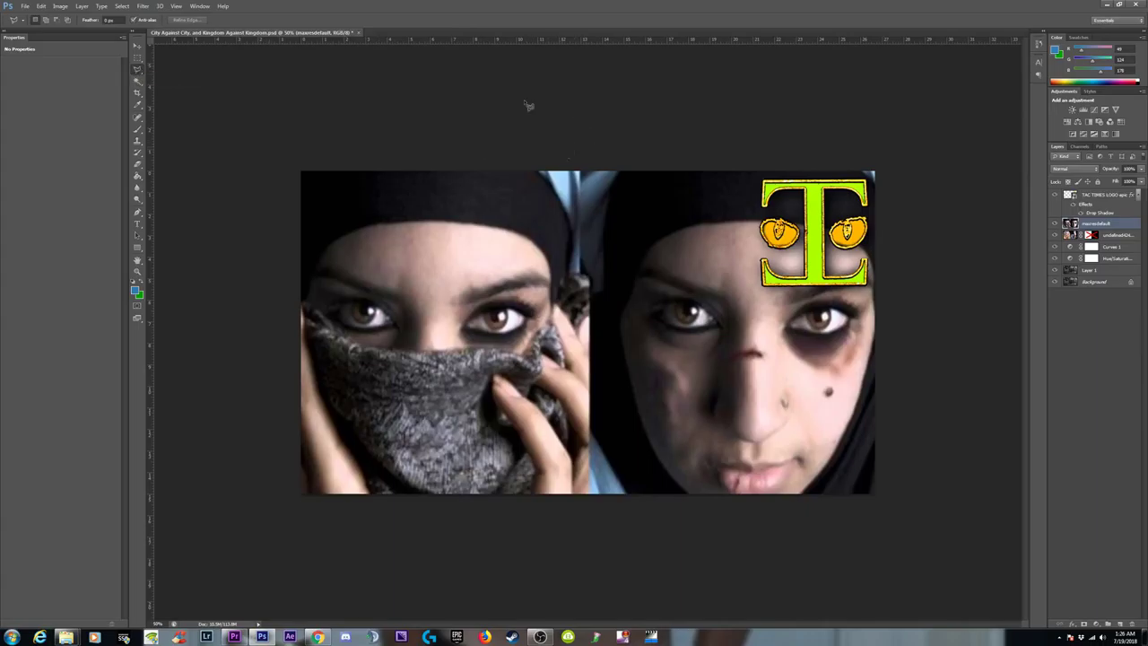
Step: Mask the hijab layer to the lassoed right-hand face, feather it 4.7 px, and nudge it left
mouse_move(628, 164)
left_mouse_down()
mouse_move(606, 350)
mouse_move(649, 535)
mouse_move(716, 562)
mouse_move(835, 582)
mouse_move(932, 531)
mouse_move(984, 358)
mouse_move(970, 191)
mouse_move(885, 139)
mouse_move(919, 214)
mouse_move(896, 229)
mouse_move(871, 176)
mouse_move(823, 152)
mouse_move(735, 135)
mouse_move(625, 166)
left_mouse_up()
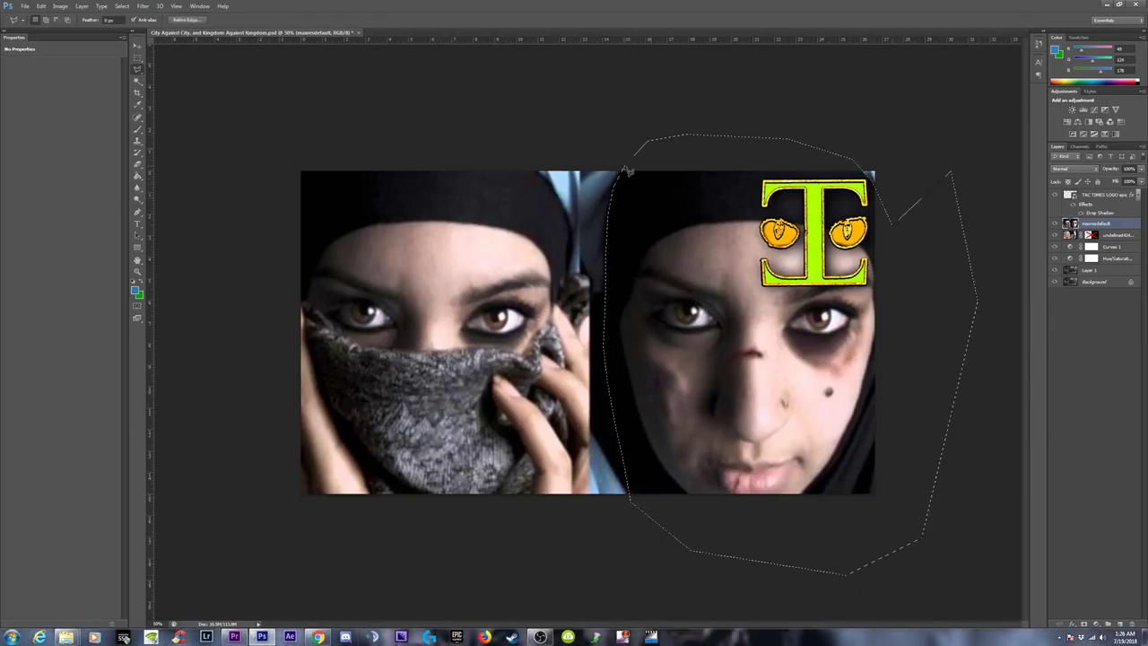
left_click(1083, 625)
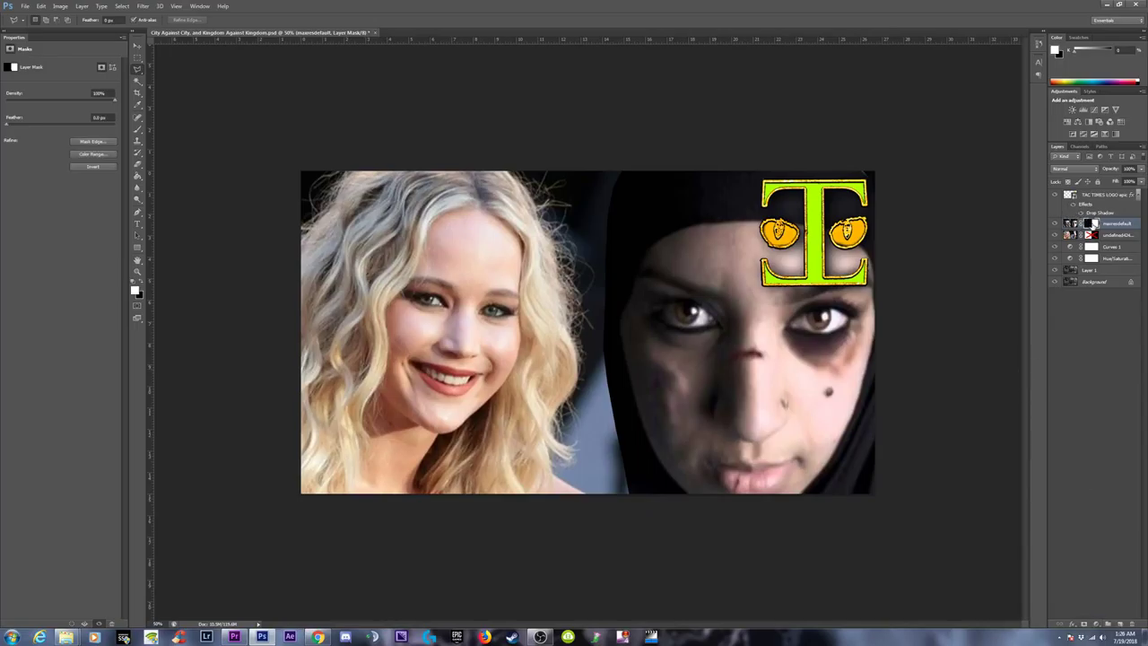
left_click(25, 127)
left_click_drag(25, 126, 36, 125)
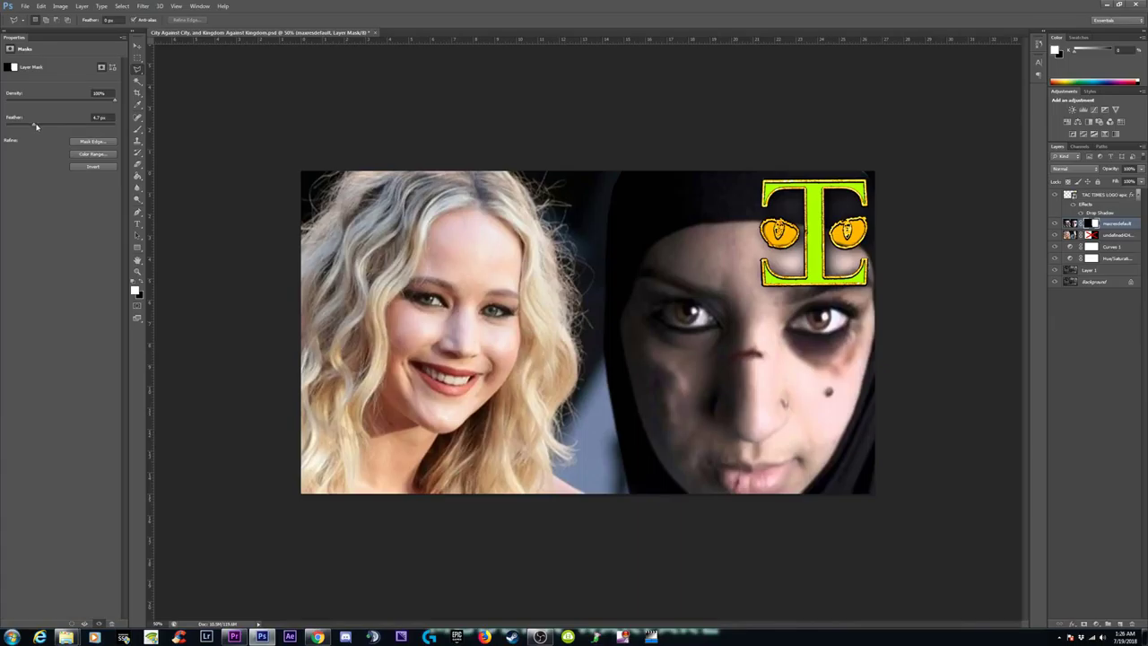
left_click(137, 46)
left_click_drag(781, 334, 767, 333)
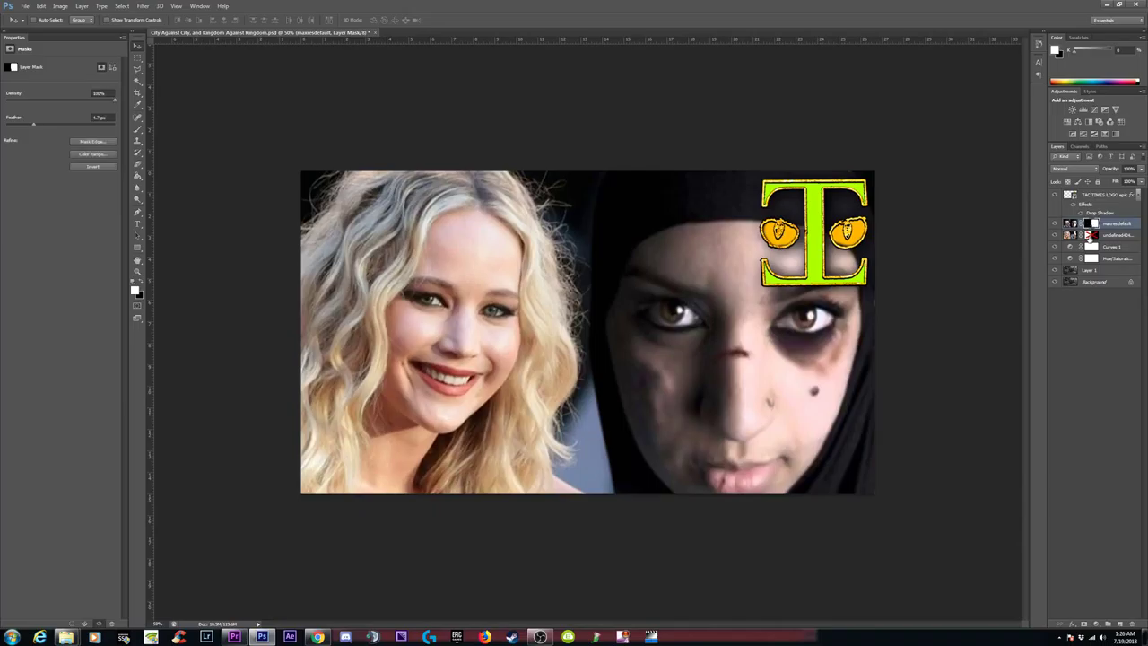
Step: Delete the blonde photo layer's mask and target the hijab layer's mask instead
left_click(1089, 235)
right_click(1089, 235)
left_click(1080, 253)
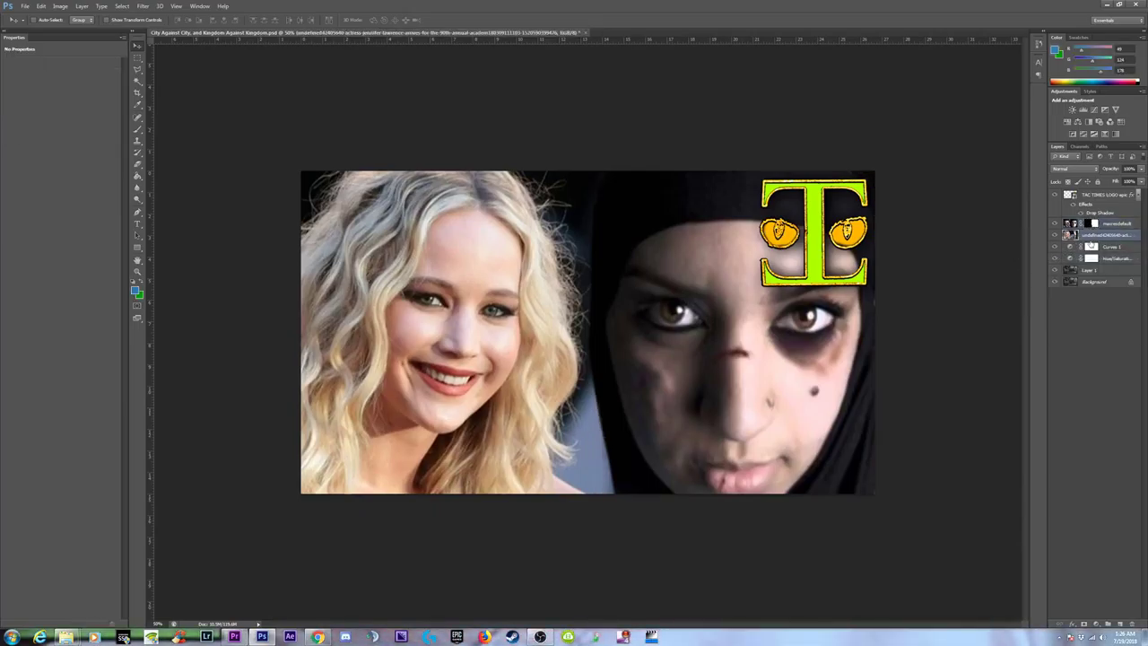
left_click(1091, 224)
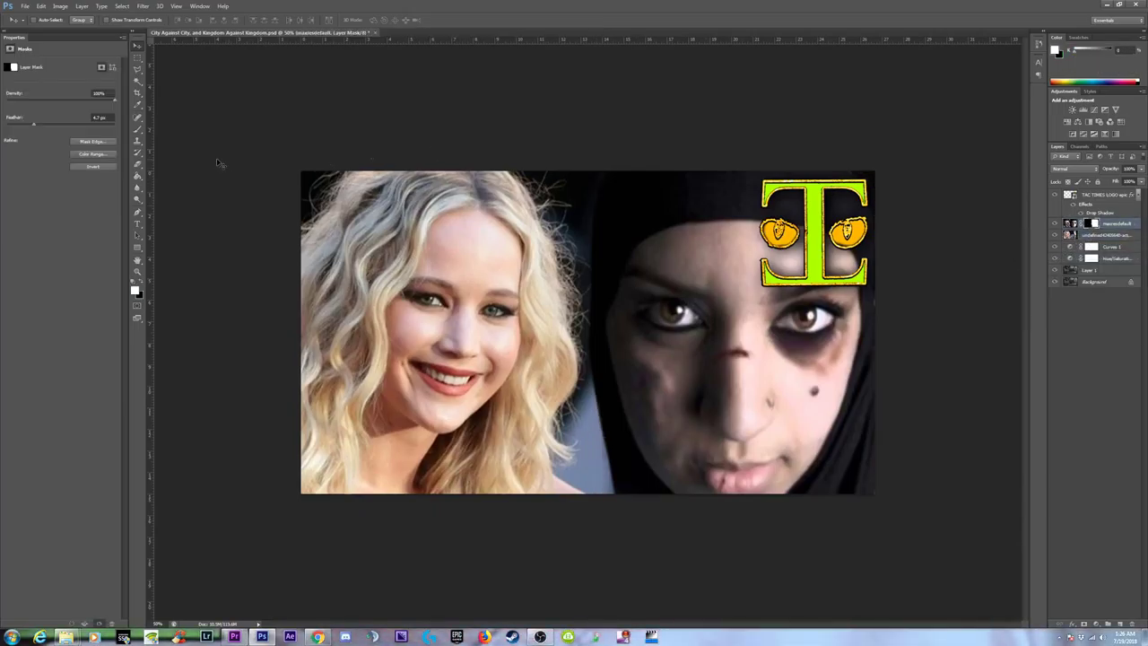
Step: Paint black and white on the hijab mask along the hair seam between the faces
left_click(137, 129)
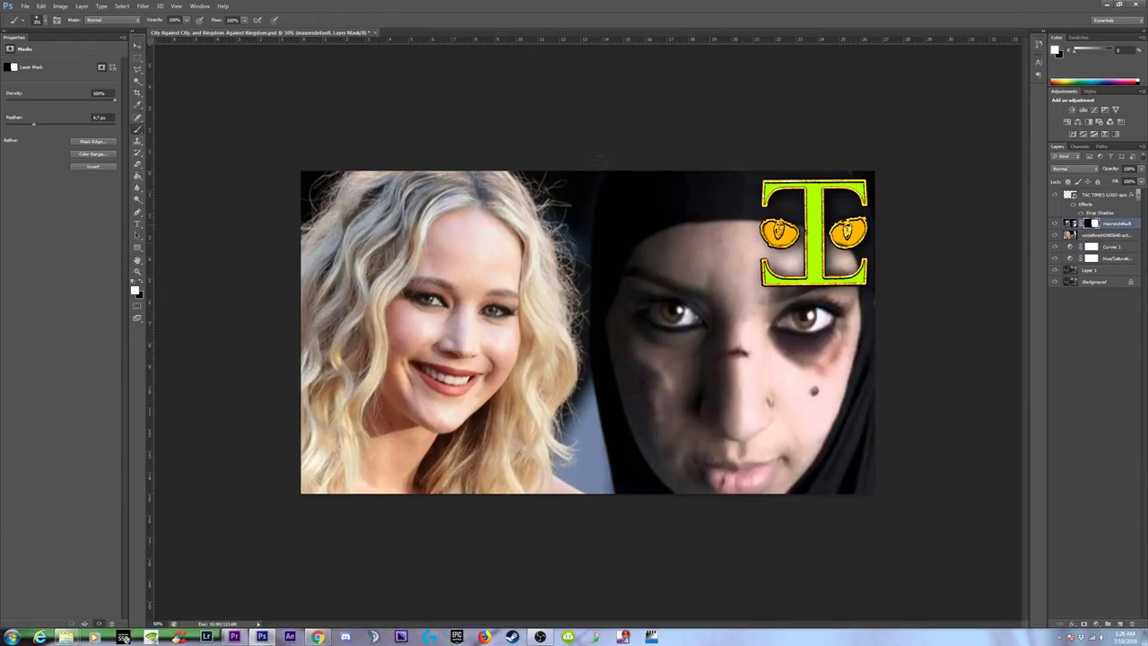
mouse_move(589, 270)
left_mouse_down()
mouse_move(577, 325)
mouse_move(608, 490)
left_mouse_up()
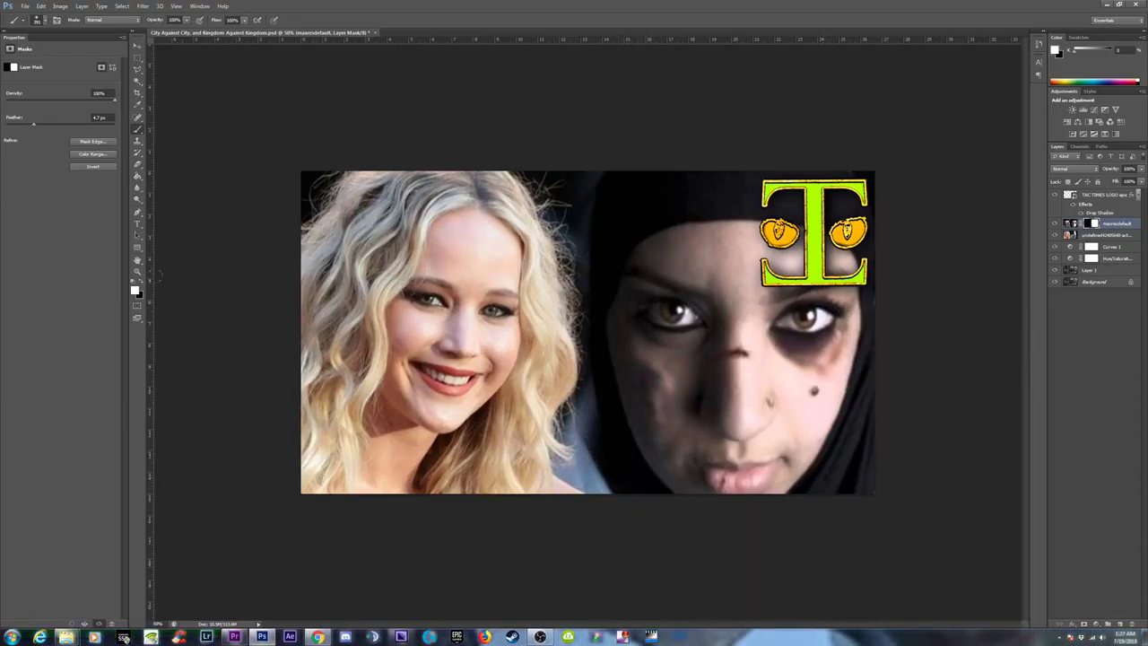
key("x")
left_click_drag(601, 480, 588, 412)
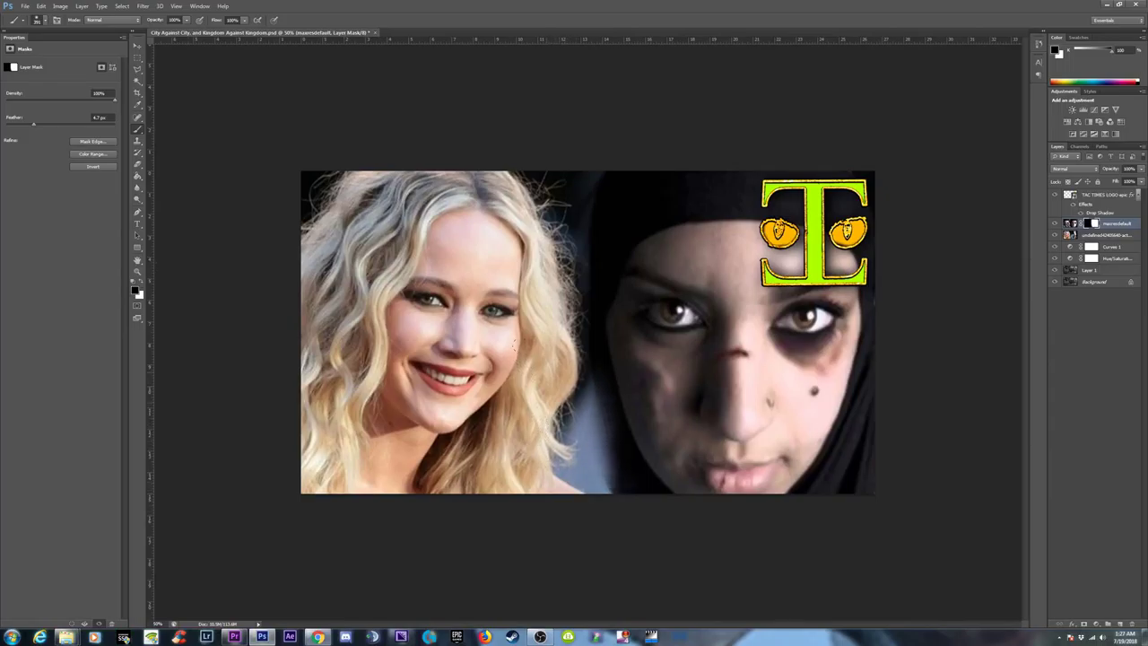
left_click_drag(597, 385, 611, 491)
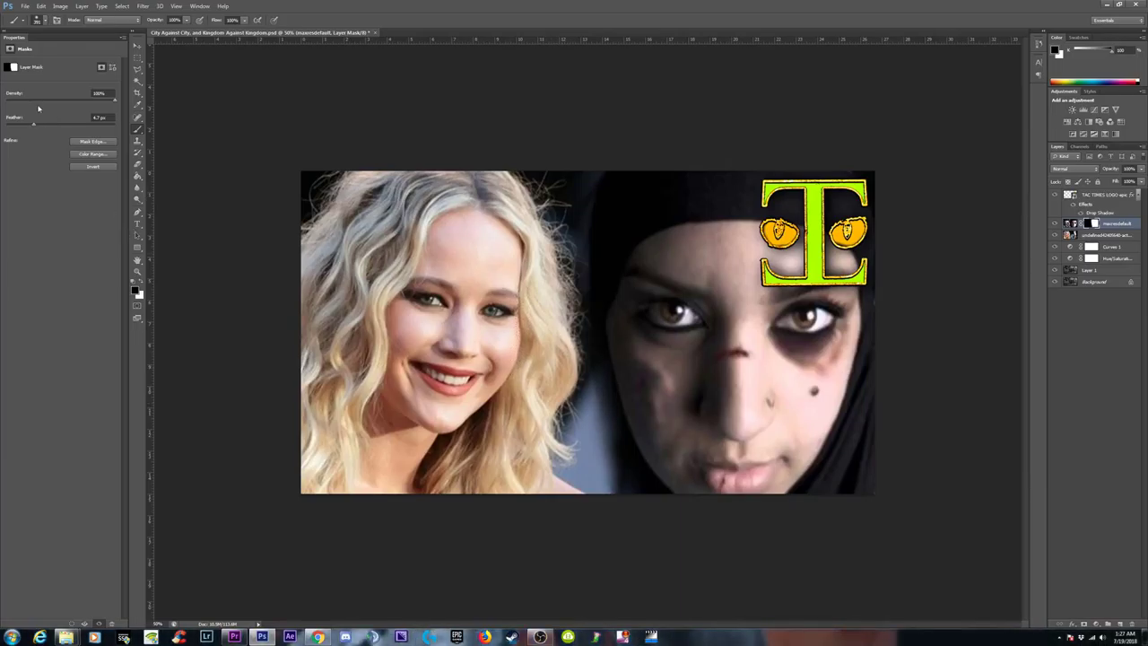
Step: Repaint the seam between the faces with a soft brush, alternating black and white
left_click(38, 20)
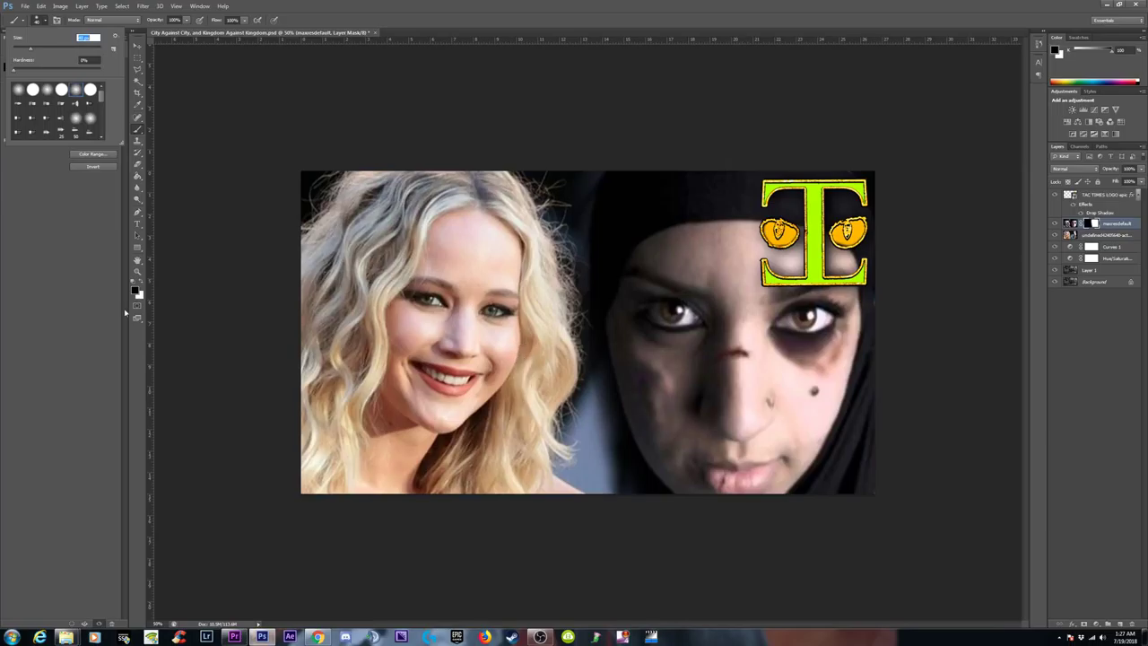
left_click(142, 283)
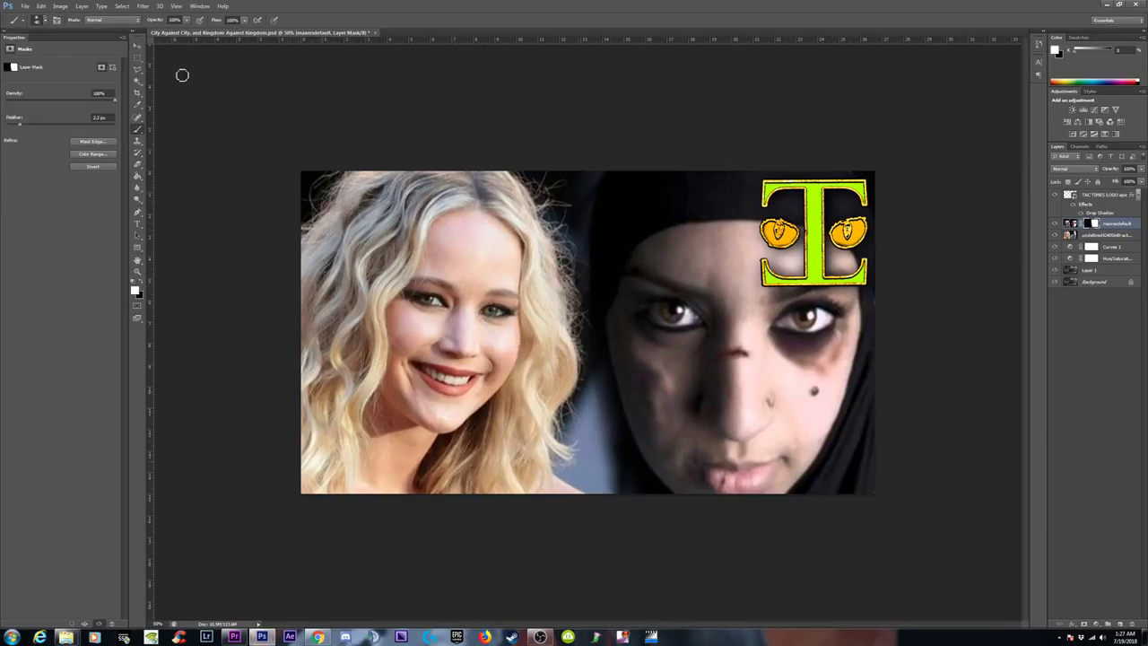
left_click(38, 20)
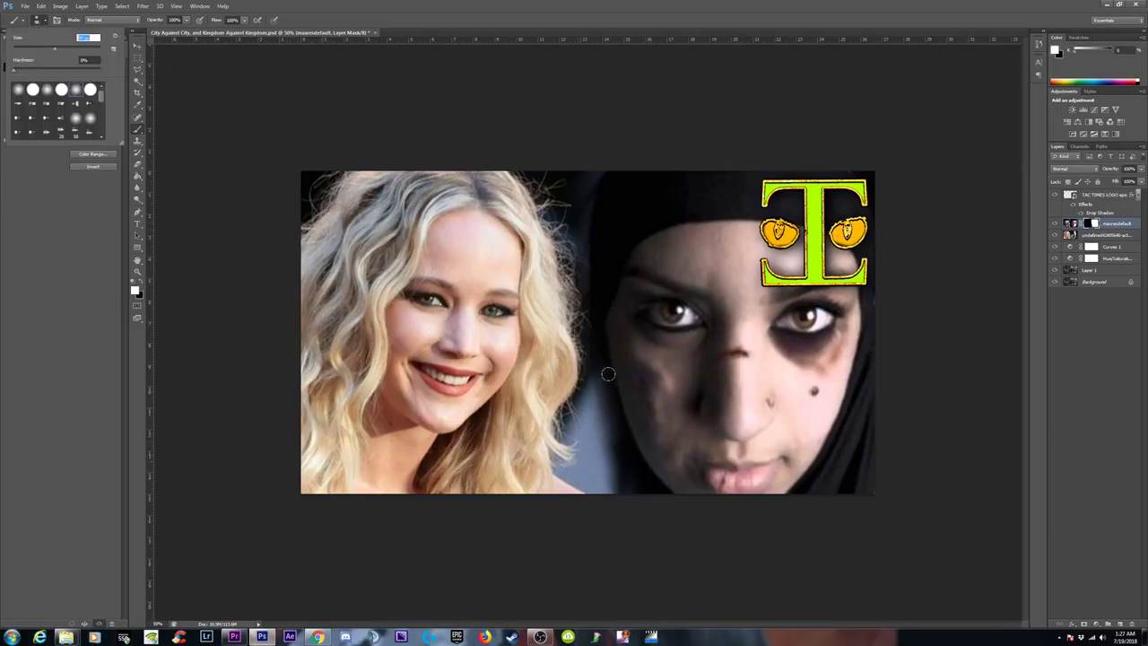
left_click(634, 460)
left_click_drag(599, 401, 621, 495)
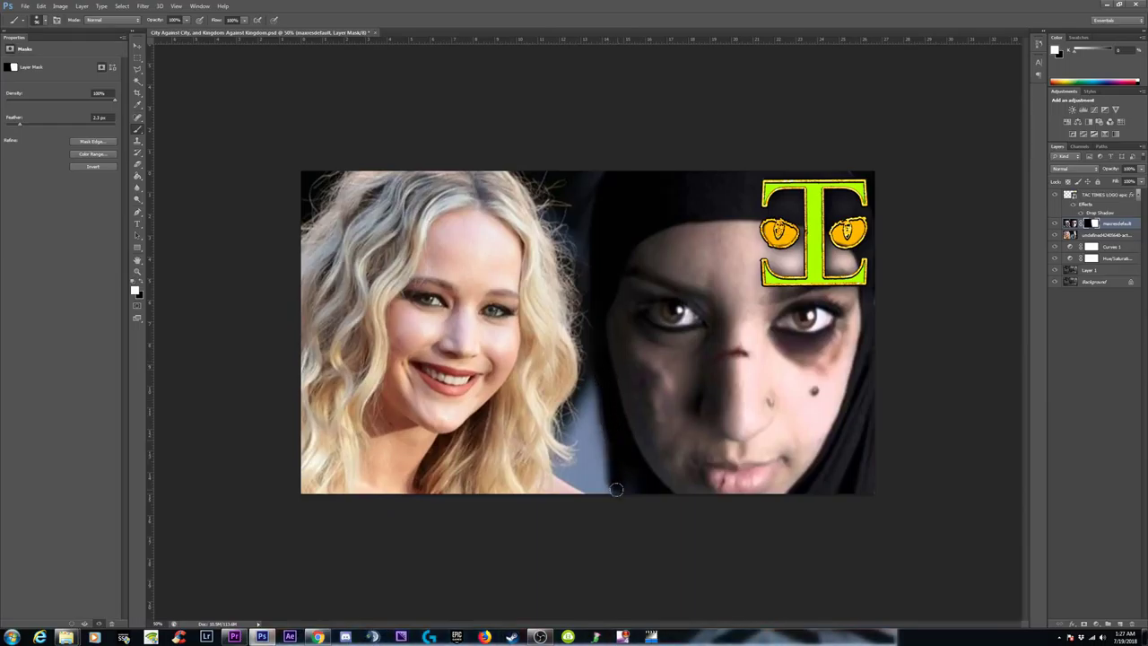
left_click(142, 282)
left_click_drag(608, 461, 615, 498)
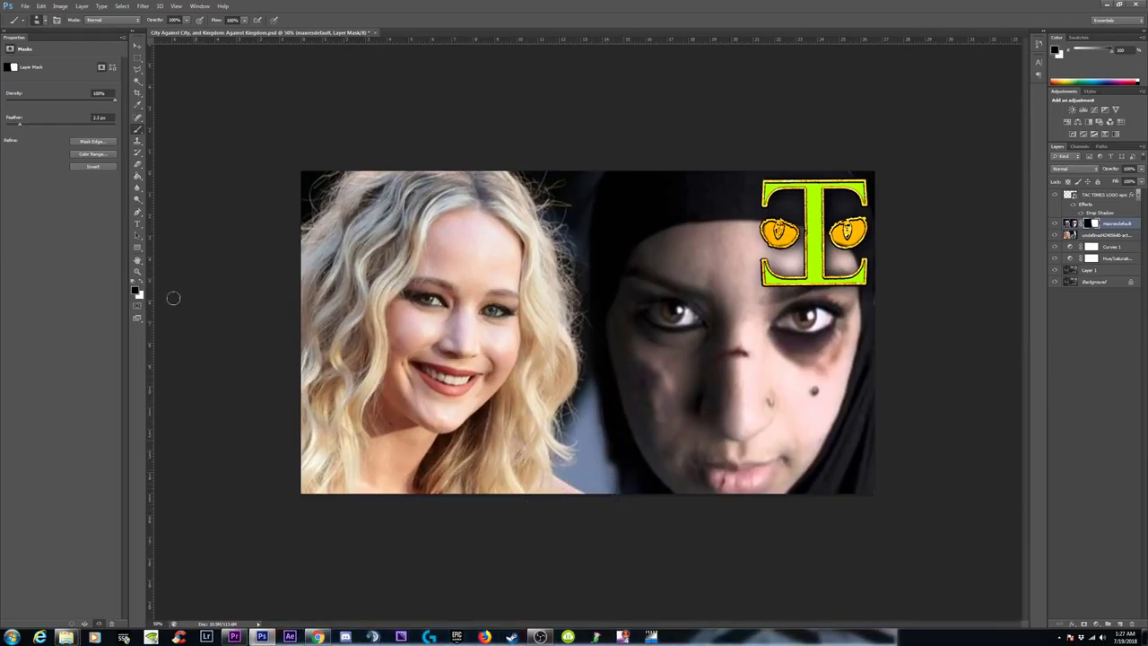
left_click(142, 285)
left_click_drag(613, 455, 623, 500)
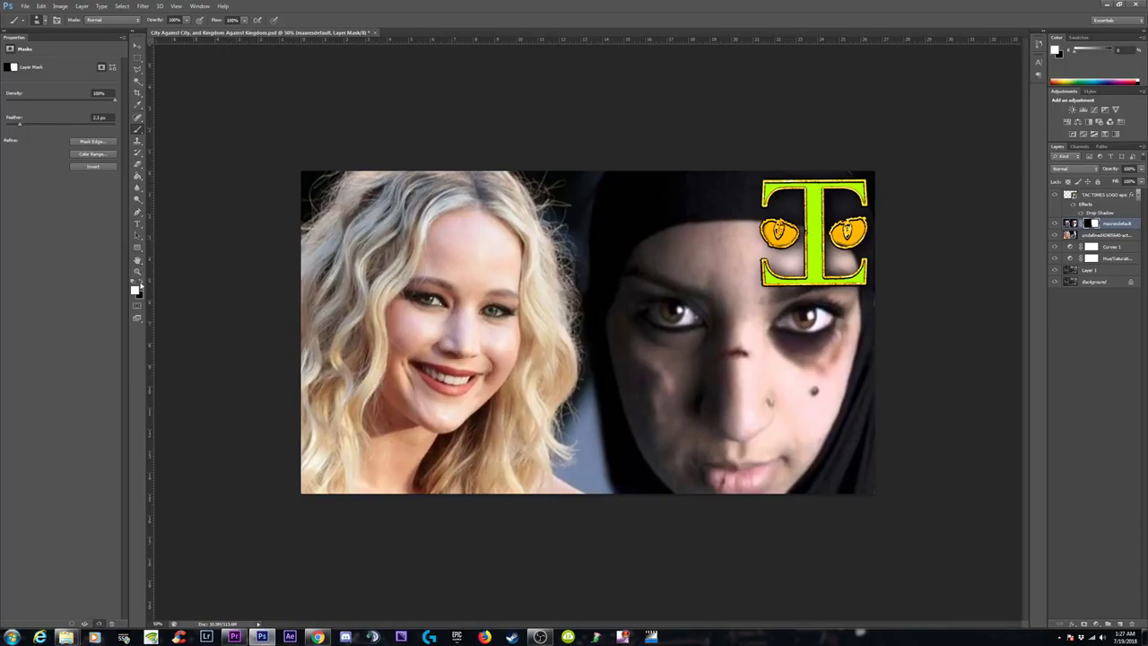
left_click(141, 285)
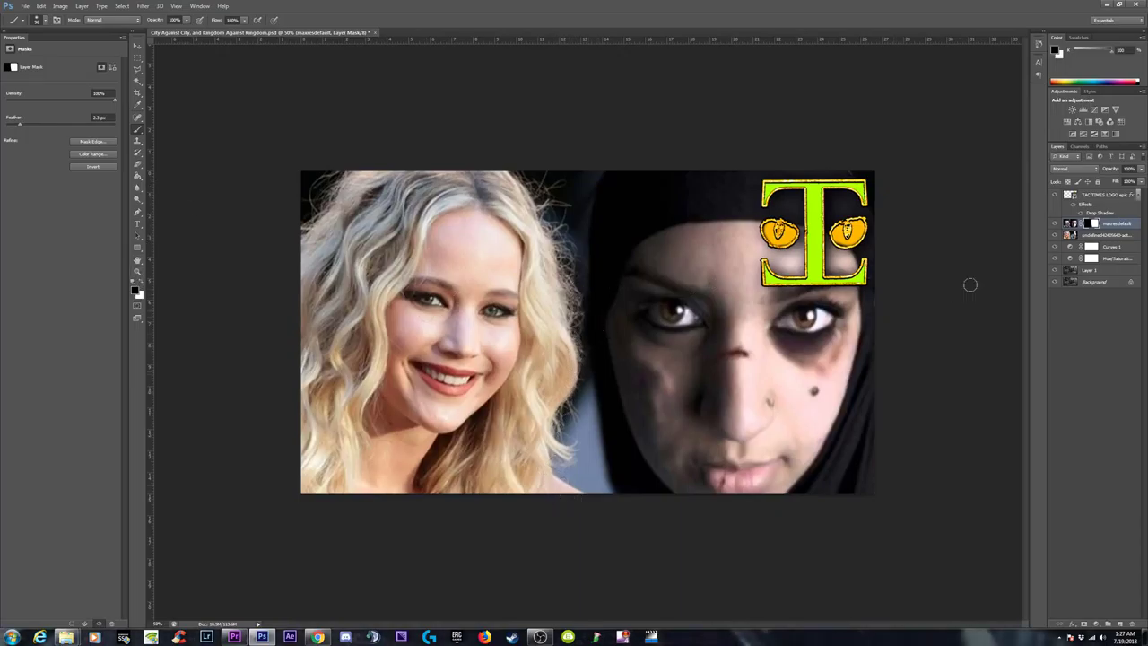
left_click(1111, 247)
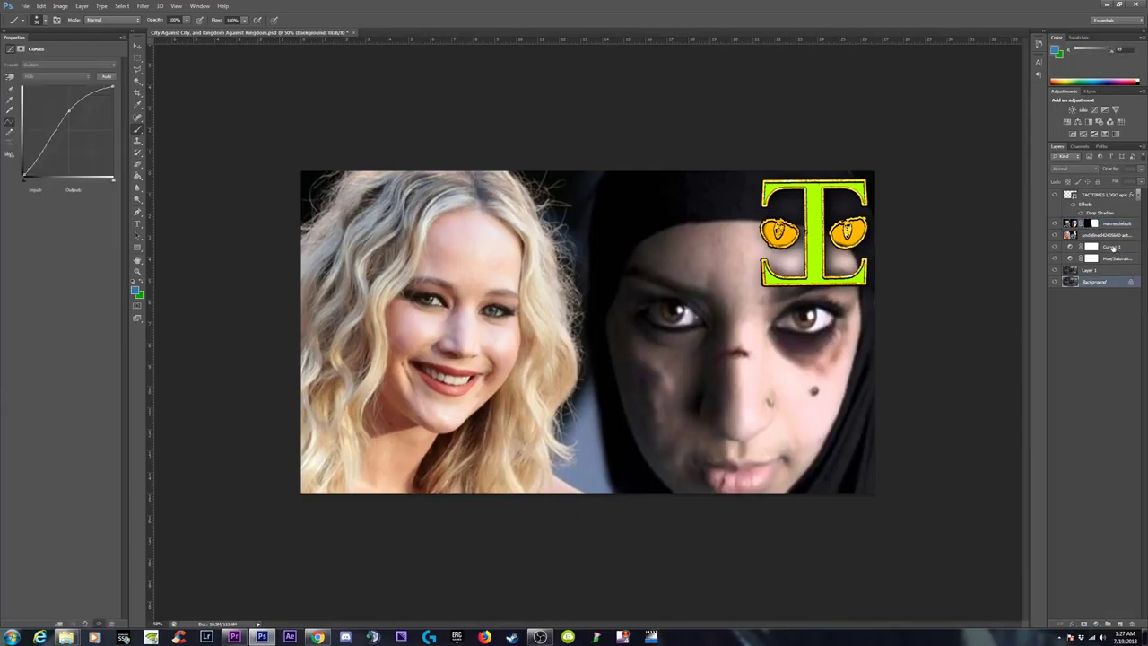
Step: Move Curves 1 above both photo layers and add midtone, highlight and shadow curve points
left_click_drag(1117, 251, 1110, 222)
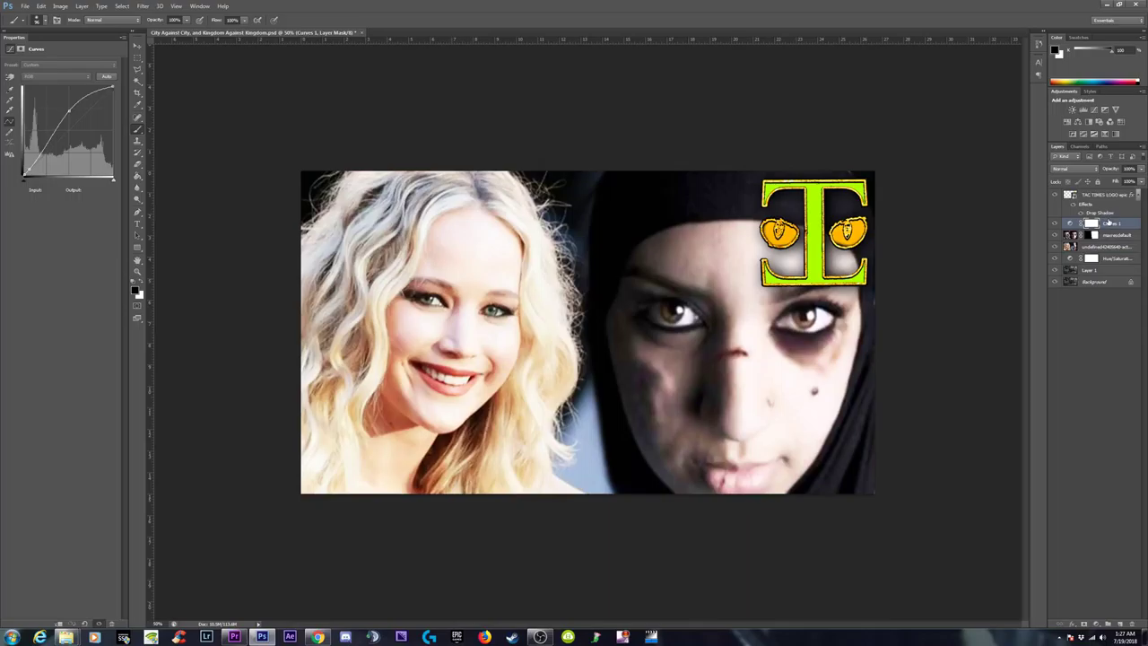
left_click(1069, 223)
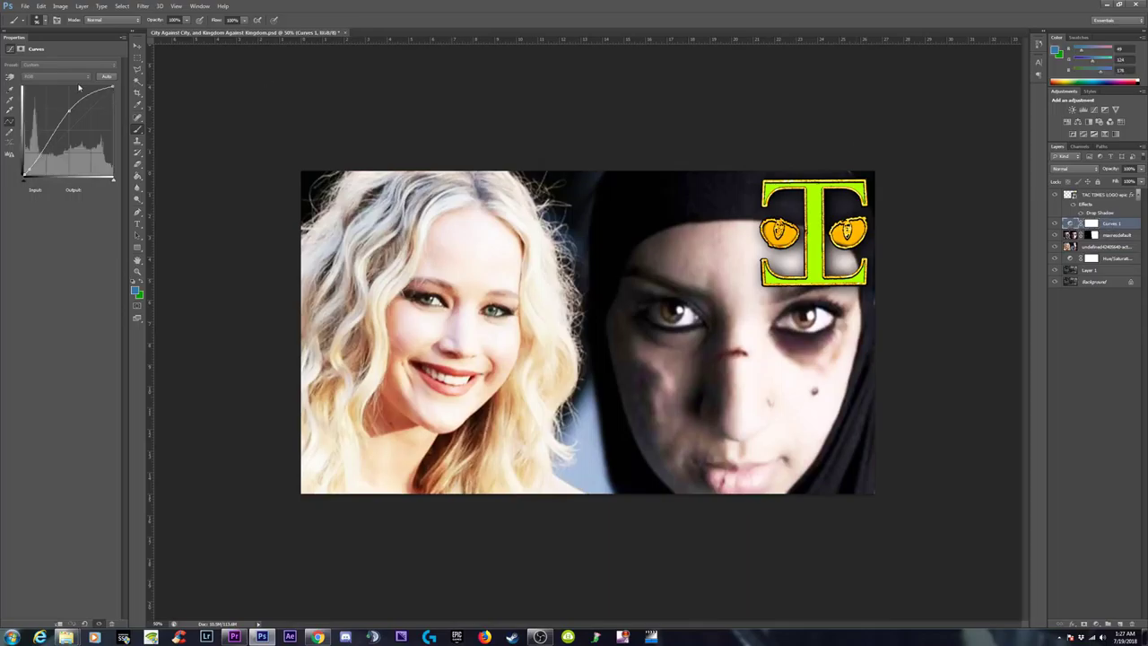
left_click_drag(68, 110, 120, 182)
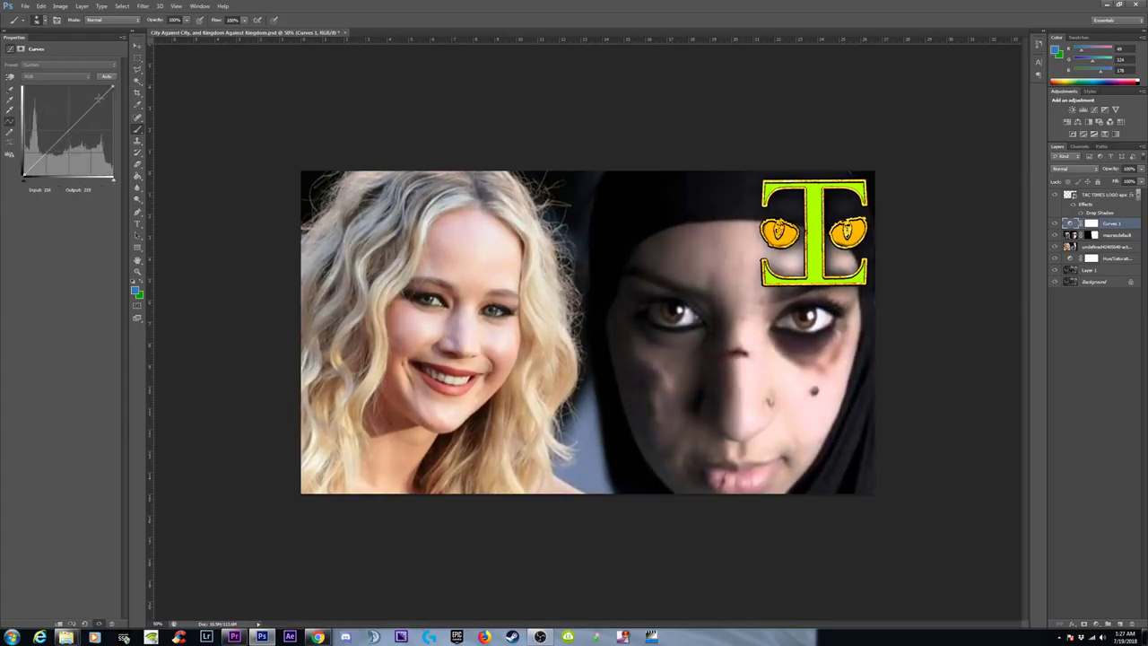
left_click_drag(99, 95, 96, 97)
left_click_drag(39, 155, 37, 167)
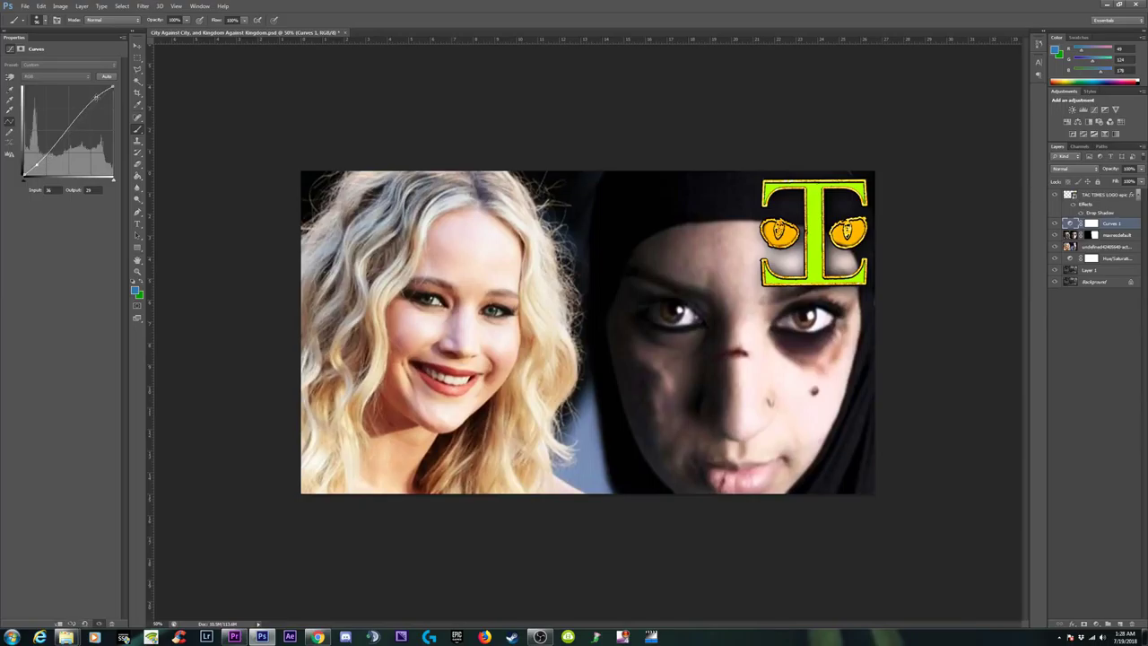
left_click(96, 97)
left_click_drag(37, 165, 35, 166)
left_click(1115, 226)
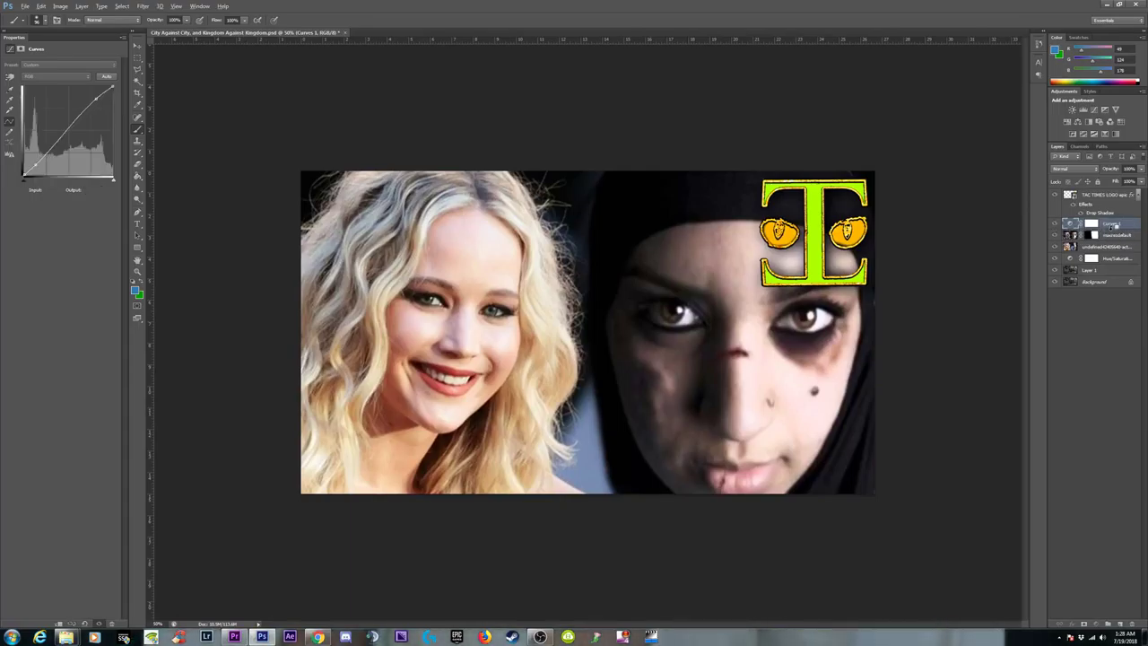
double_click(1116, 225)
key("Return")
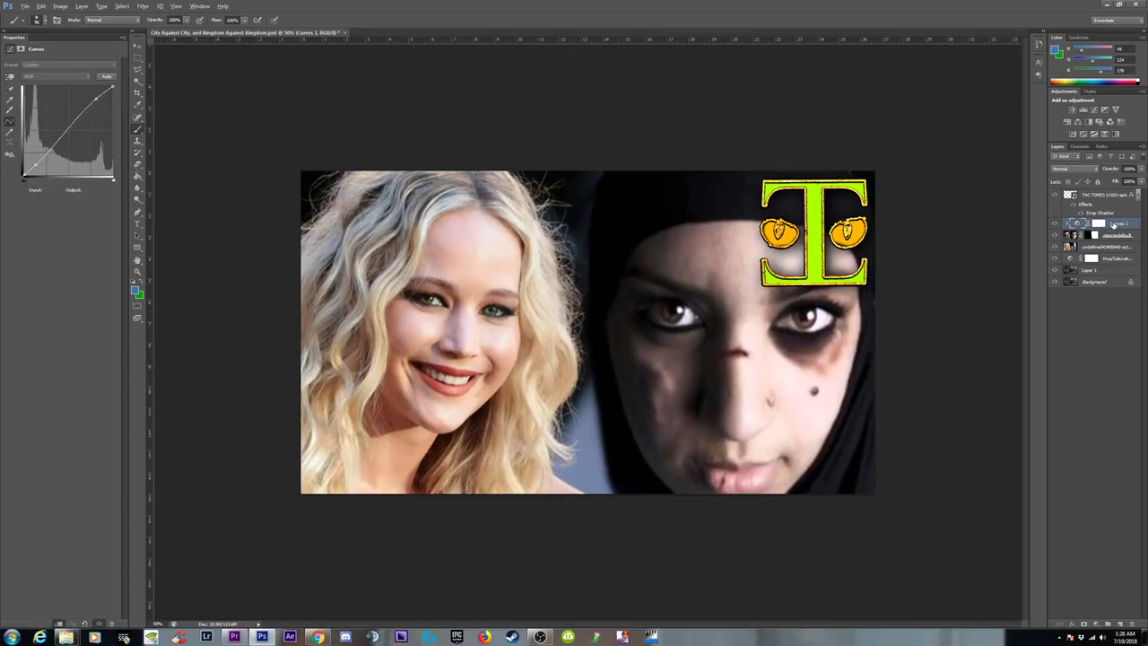
Step: Duplicate Curves 1 below the hijab photo and reshape the copy's curve, one point at 171/172
left_click_drag(1113, 224, 1122, 247)
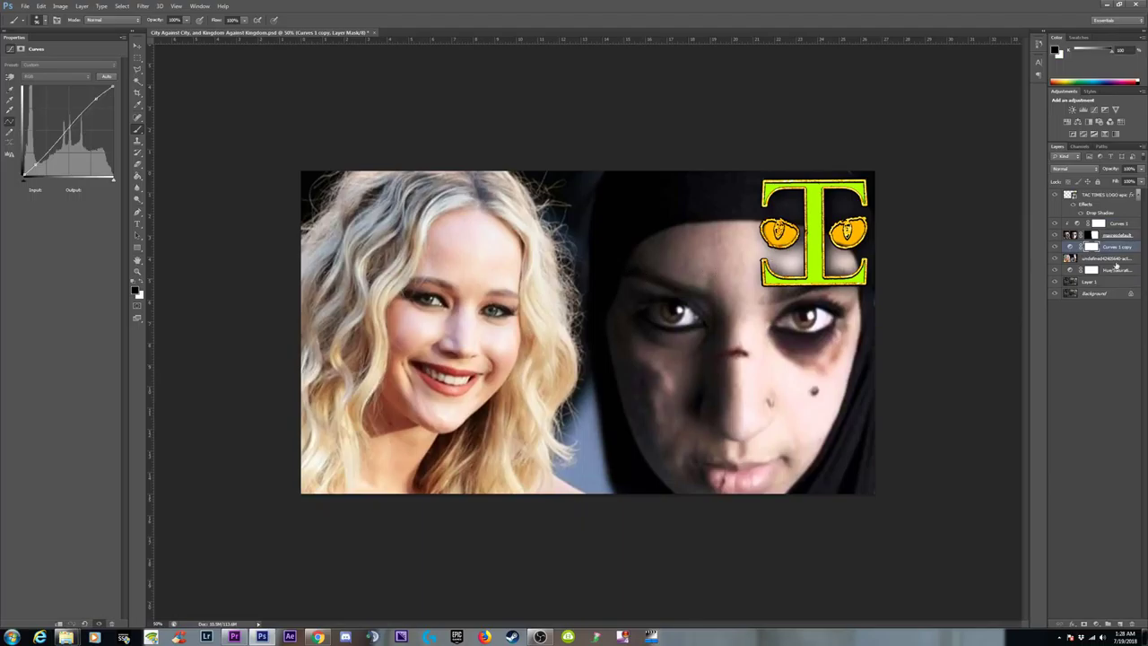
double_click(1116, 247)
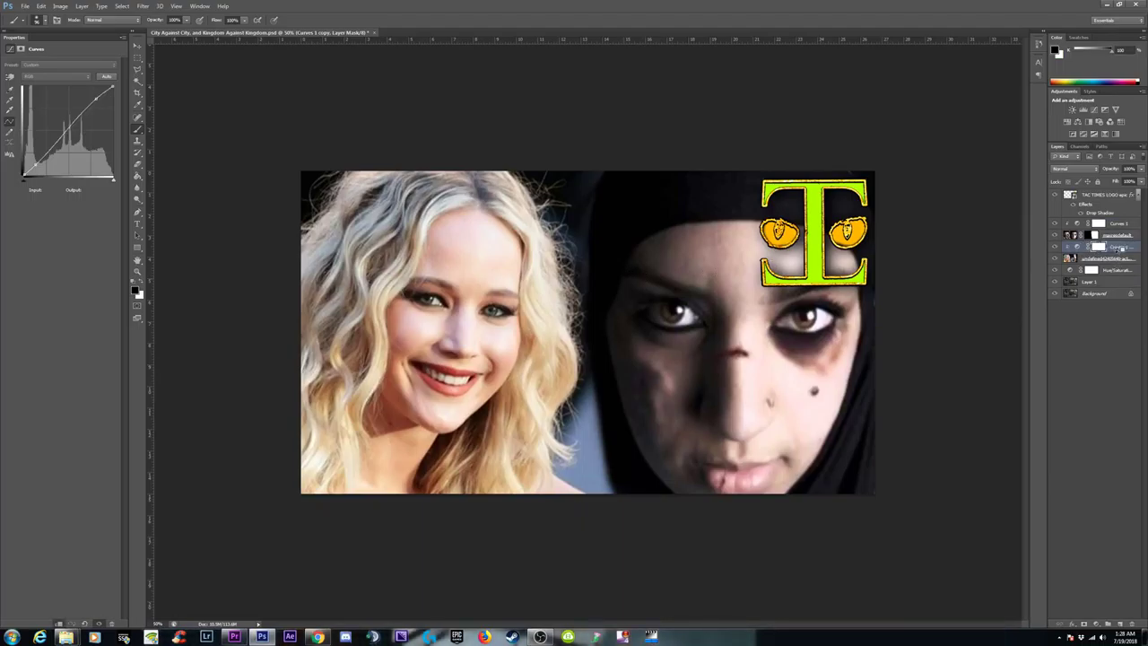
left_click(1113, 259)
left_click(1055, 258)
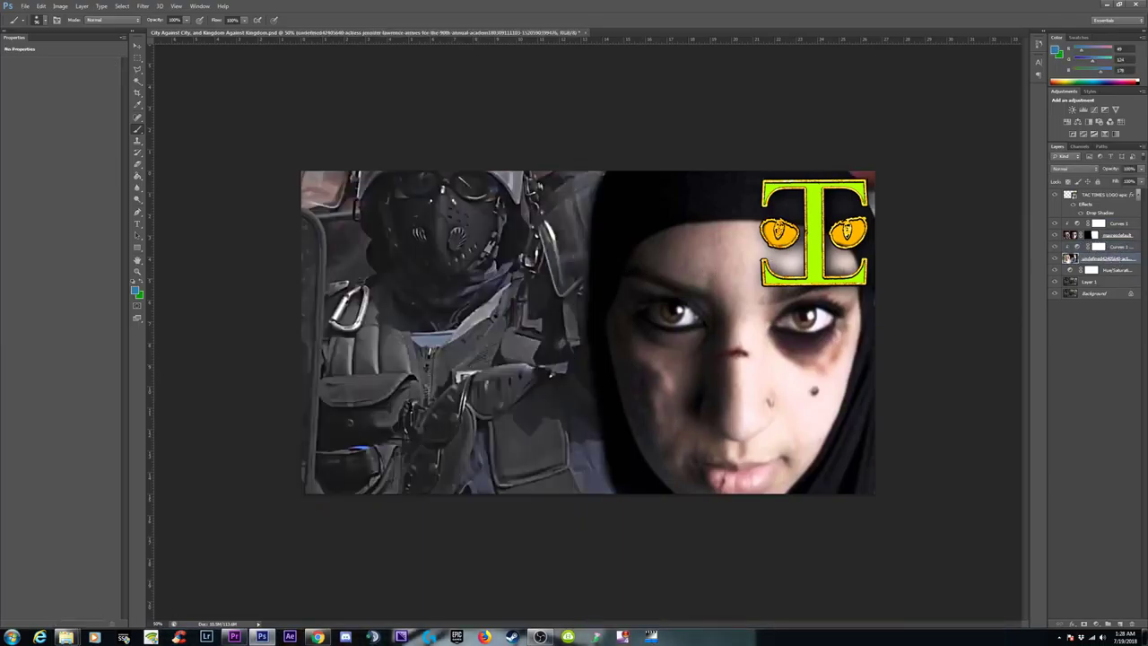
left_click(1055, 258)
left_click(1079, 249)
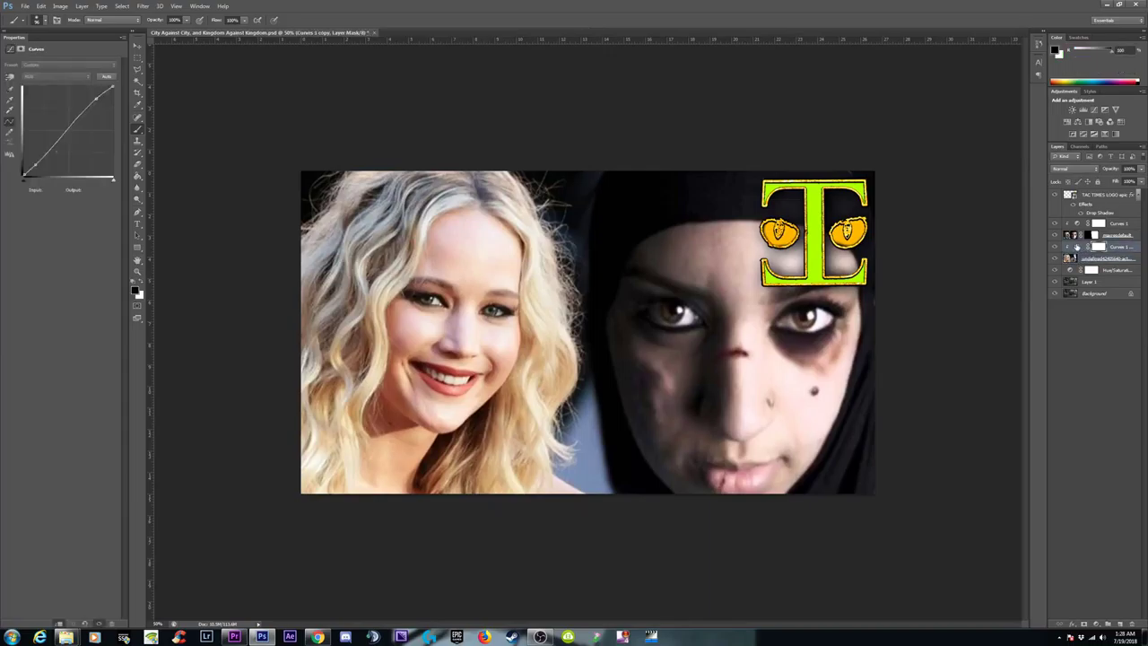
left_click_drag(99, 96, 57, 151)
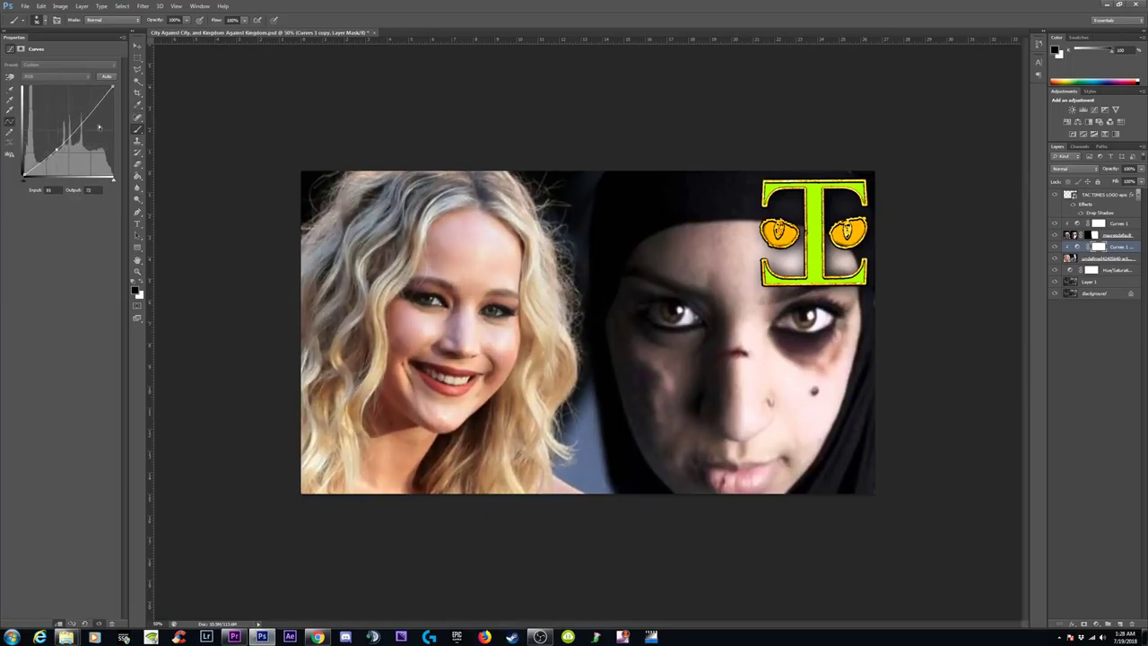
left_click_drag(87, 115, 83, 114)
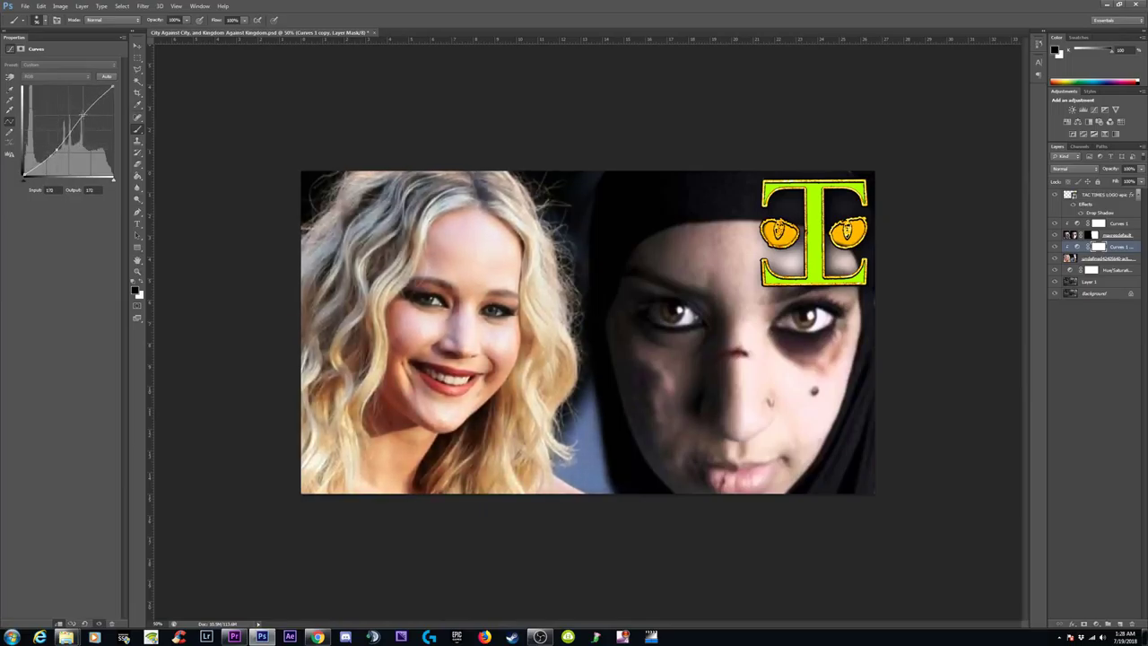
left_click(55, 145)
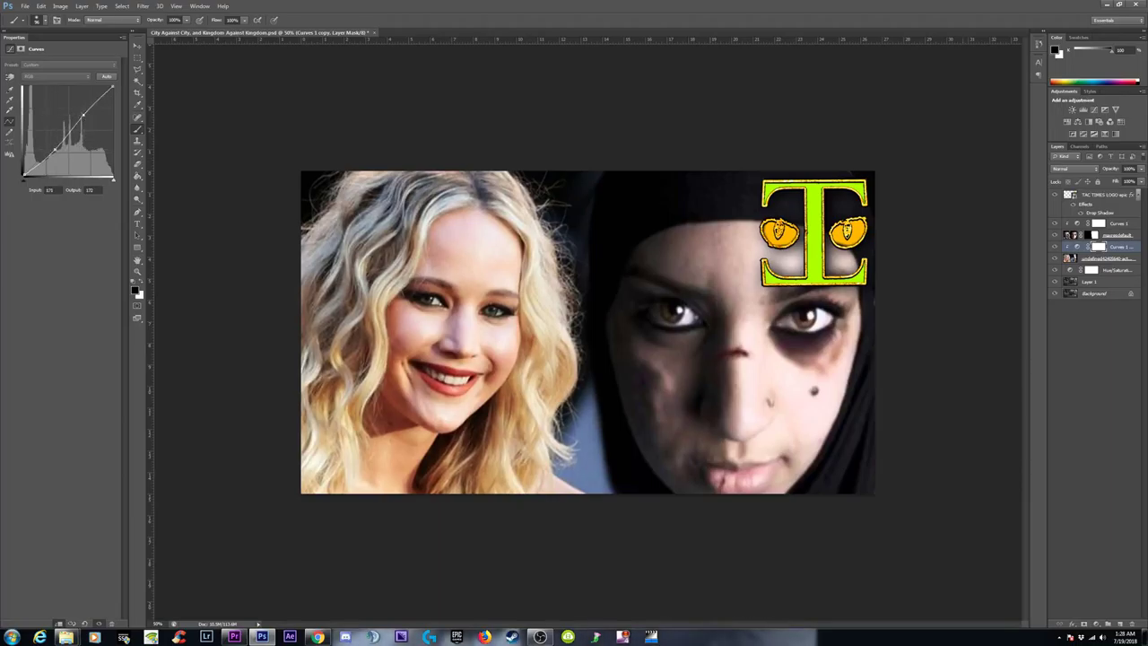
left_click(1056, 247)
left_click(1056, 247)
left_click(1116, 223)
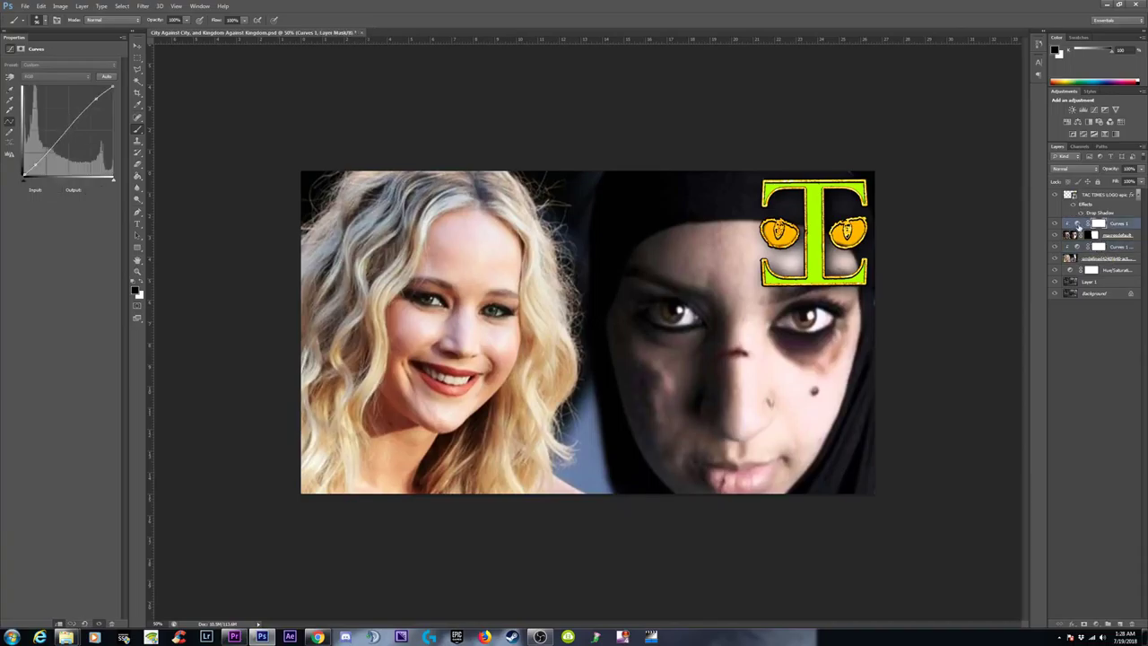
Step: Replace Curves 1's points with a single point near 137/162 and dismiss the rasterize error
left_click(1076, 224)
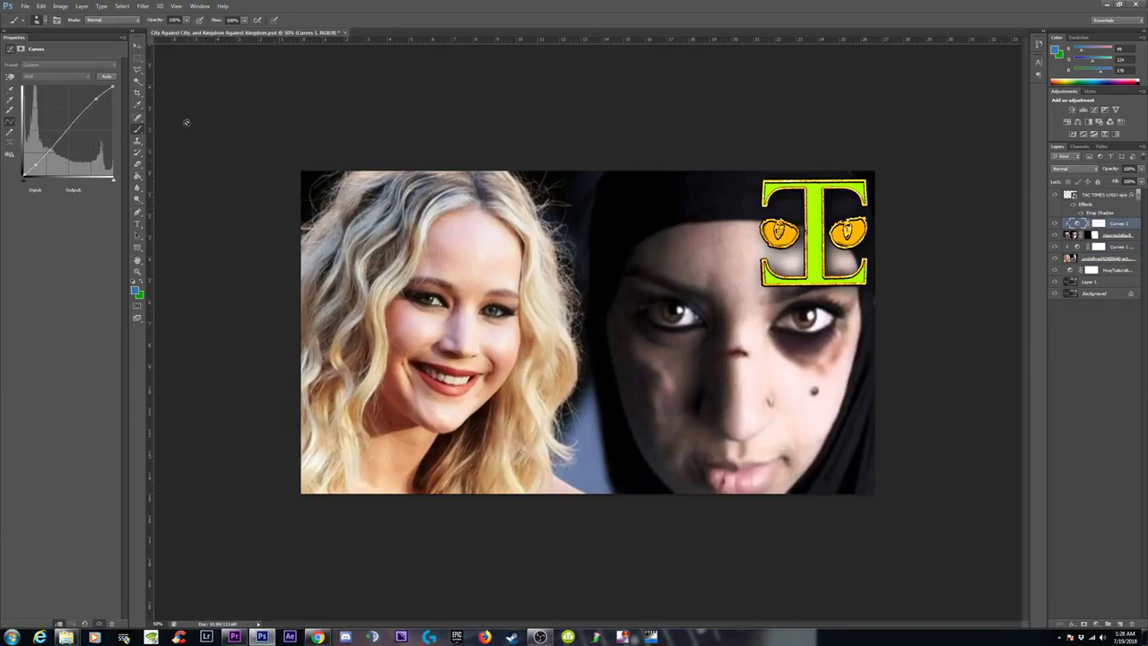
left_click_drag(96, 96, 50, 181)
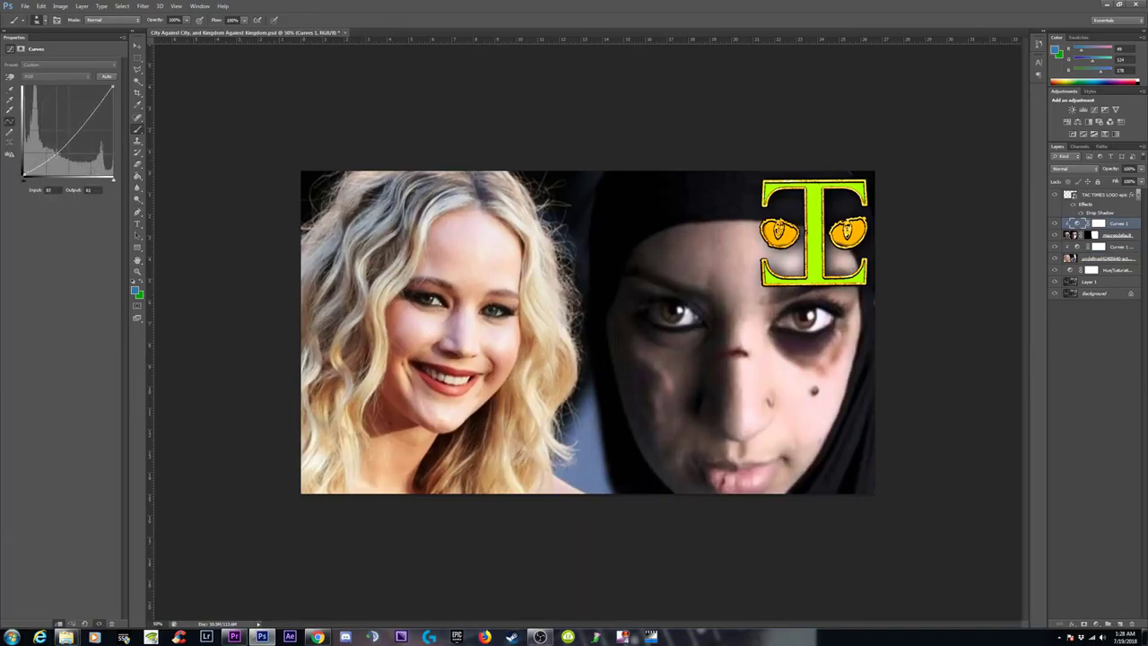
mouse_move(81, 118)
left_mouse_down()
mouse_move(81, 158)
mouse_move(72, 118)
left_mouse_up()
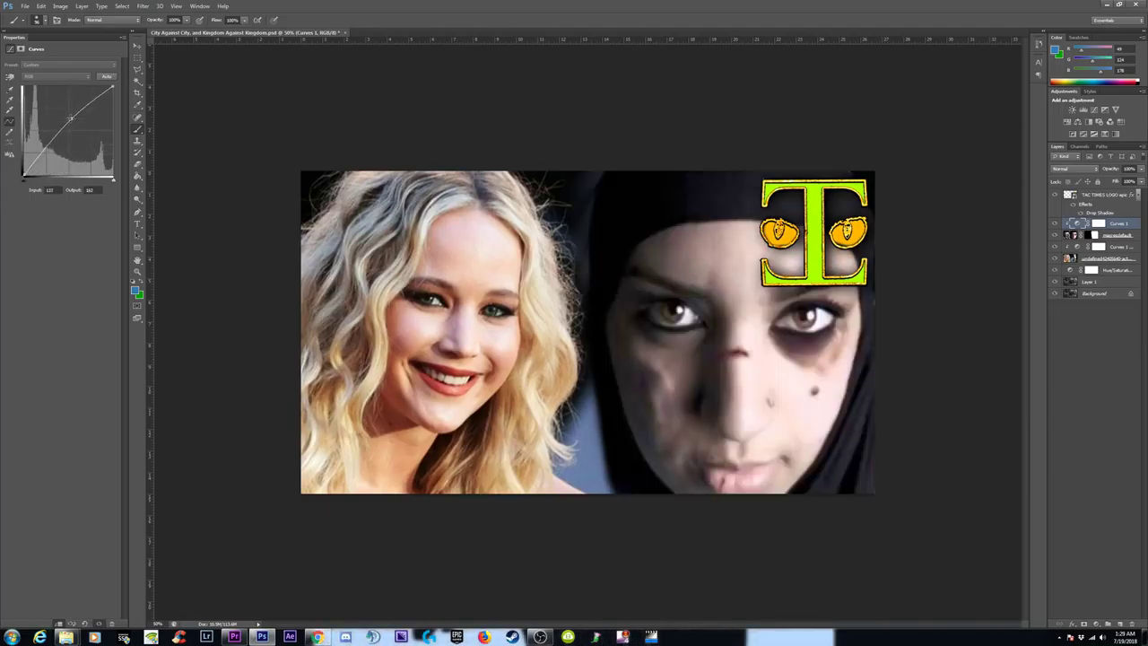
left_click(1008, 252)
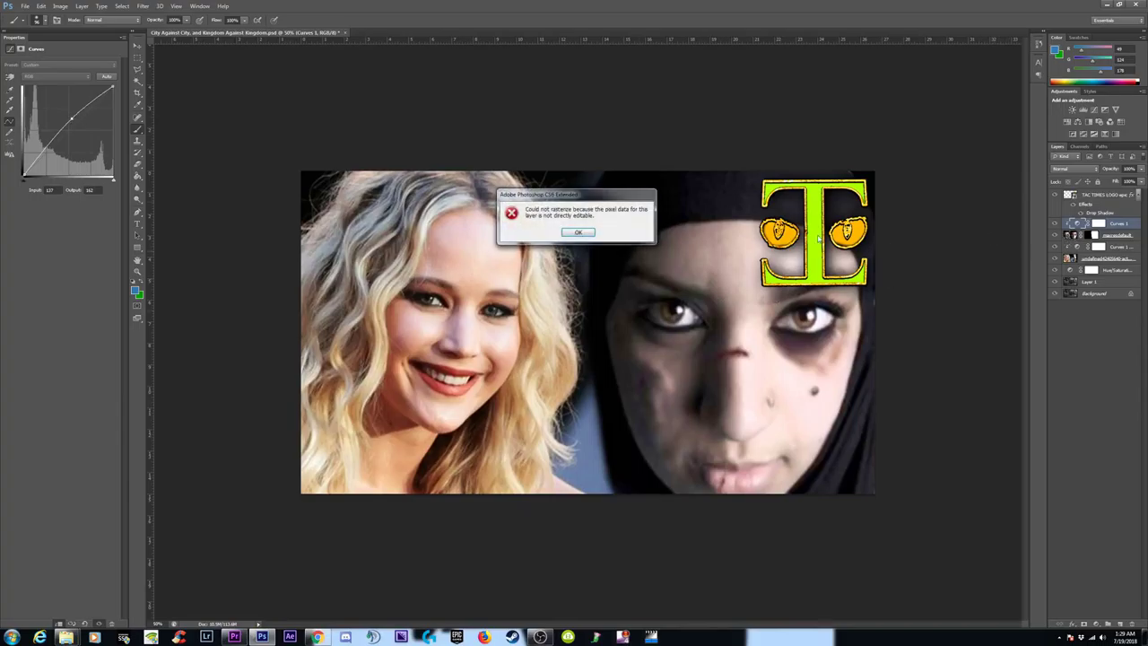
left_click(579, 234)
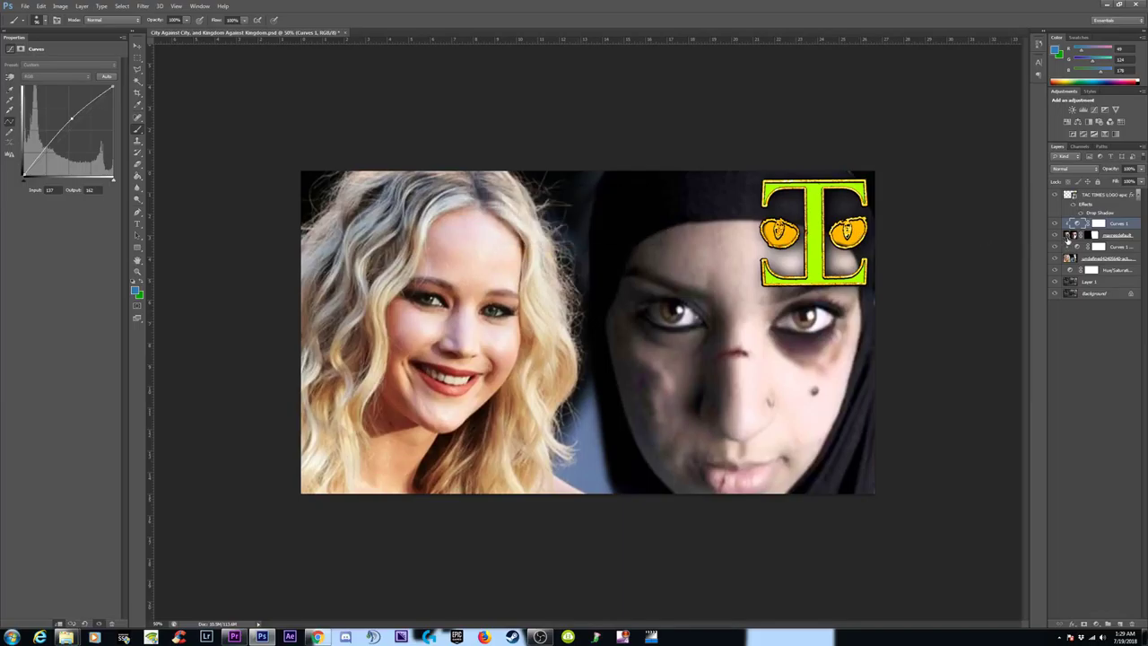
Step: Select the blonde woman's photo layer and browse the Filter menu
left_click(1069, 236)
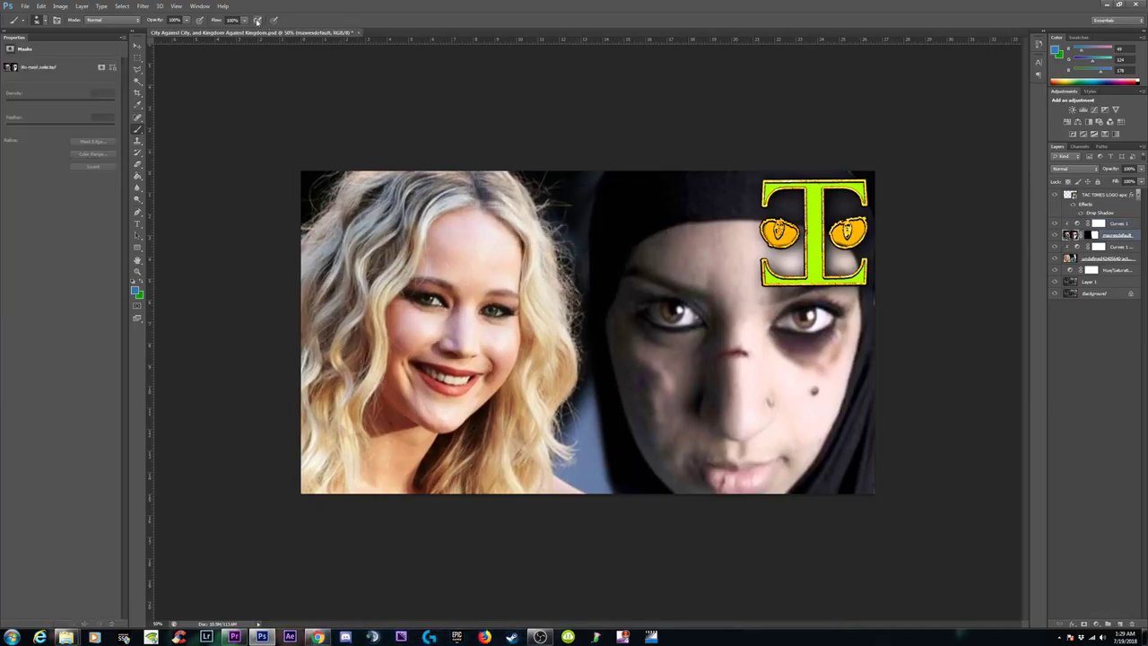
left_click(143, 7)
left_click(155, 16)
left_click(1075, 258)
left_click(143, 6)
left_click(146, 15)
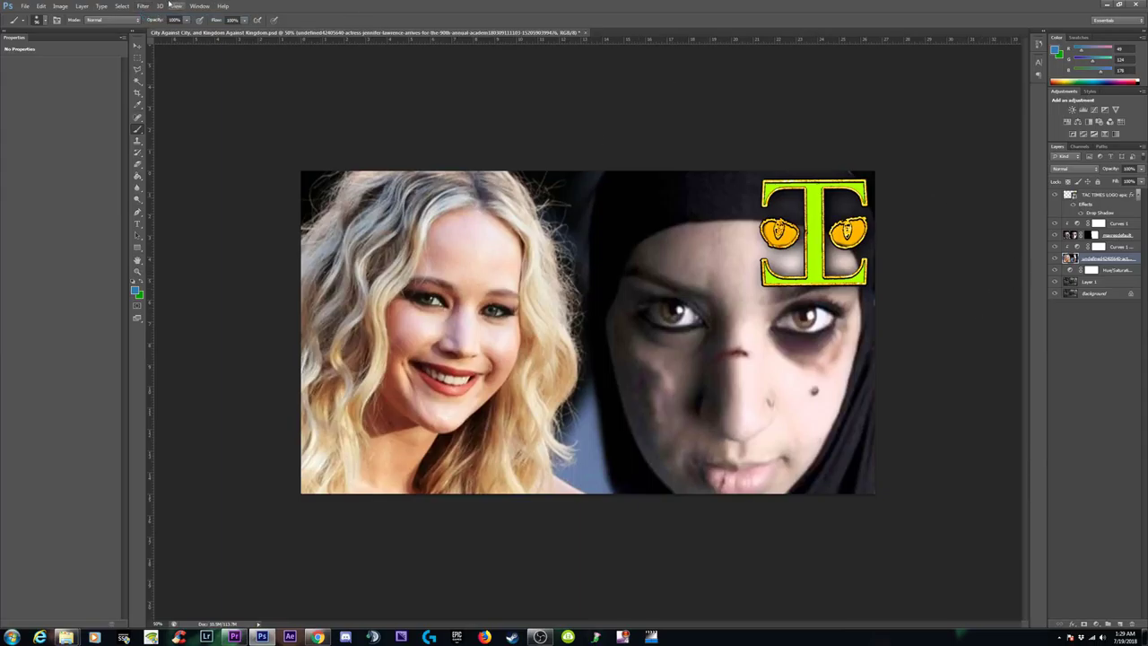
Step: Apply Unsharp Mask to the blonde photo at 18% amount, 9.0 px radius, 0 threshold
left_click(143, 7)
mouse_move(240, 141)
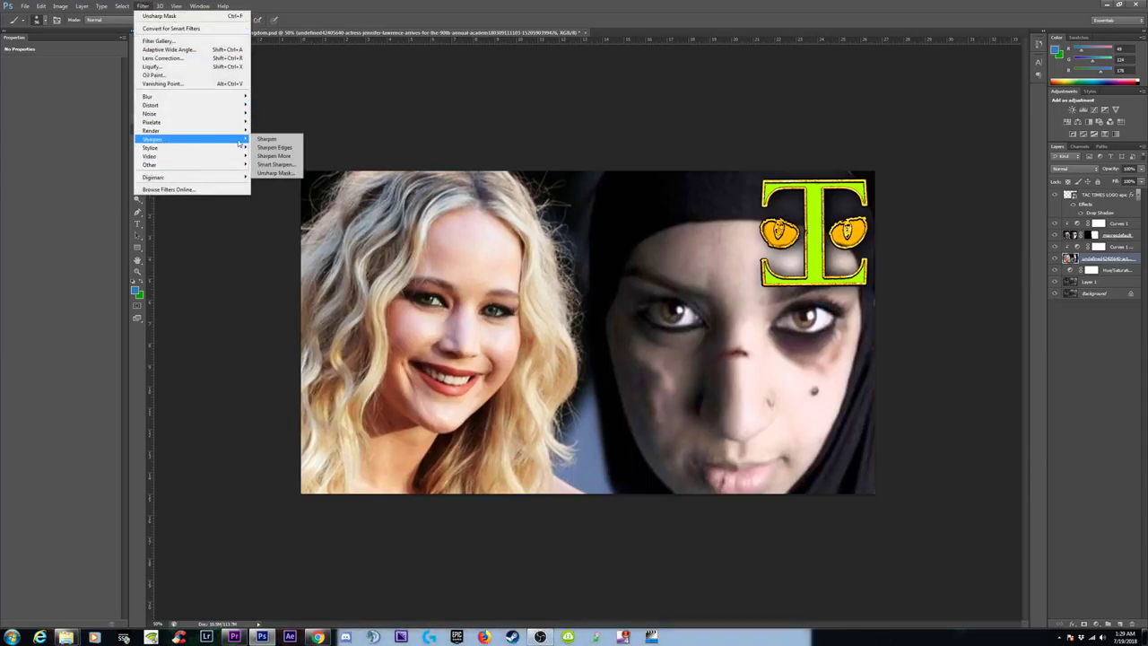
left_click(273, 172)
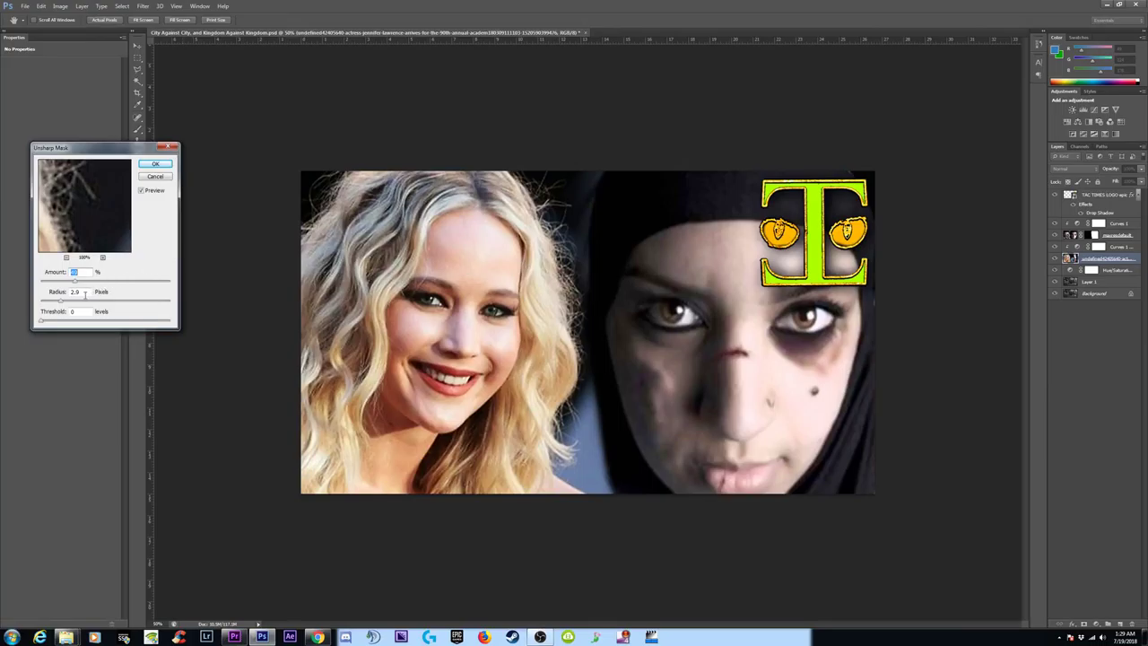
key("Tab")
key("shift+Tab")
left_click_drag(82, 303, 96, 306)
left_click(59, 283)
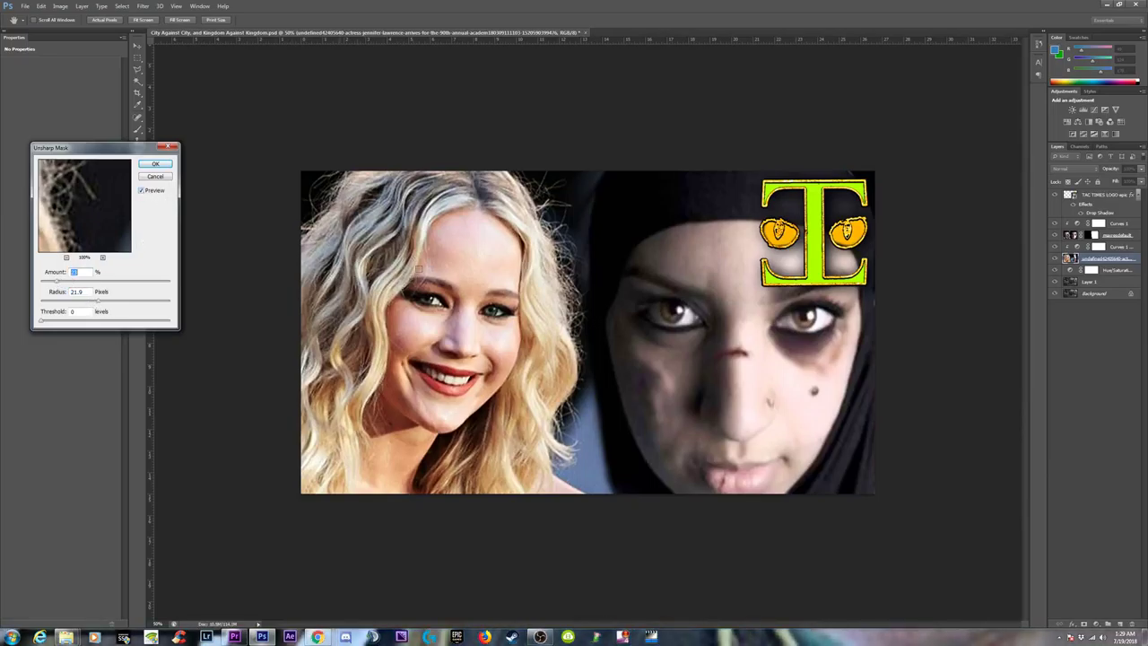
left_click(141, 191)
left_click_drag(98, 300, 89, 300)
left_click(53, 281)
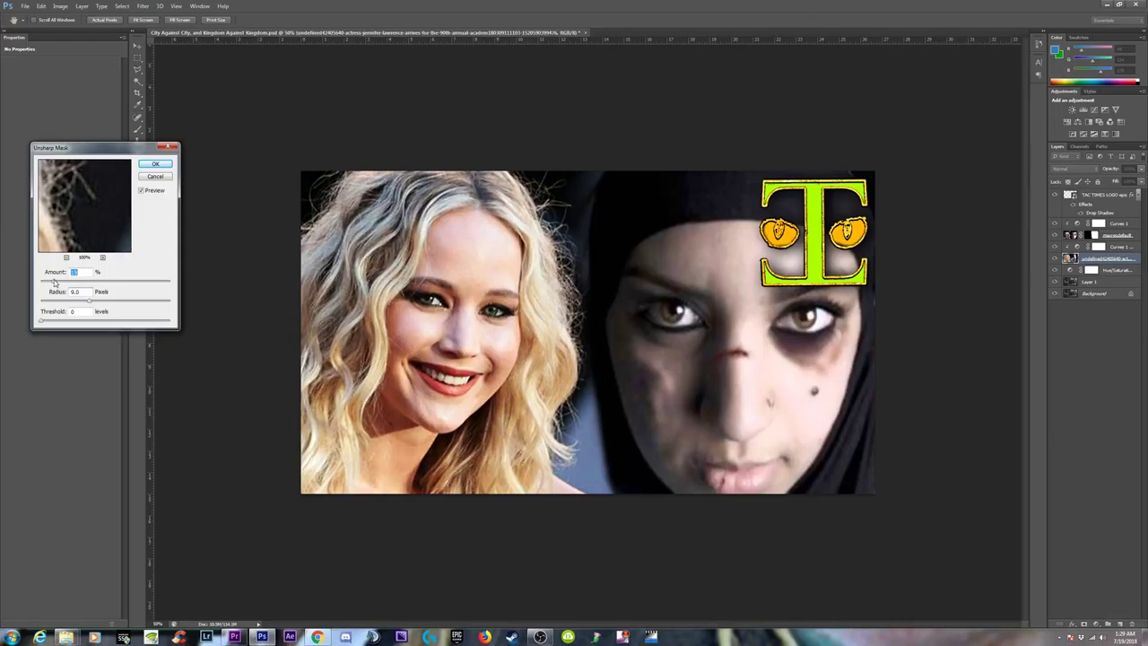
left_click(141, 191)
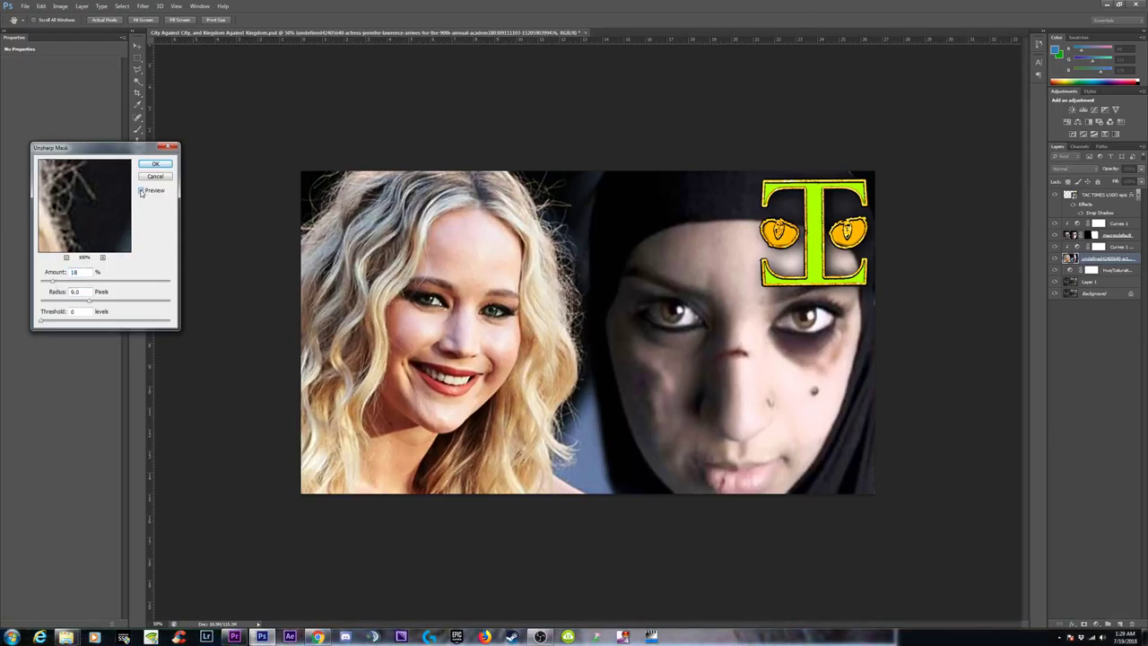
left_click(155, 165)
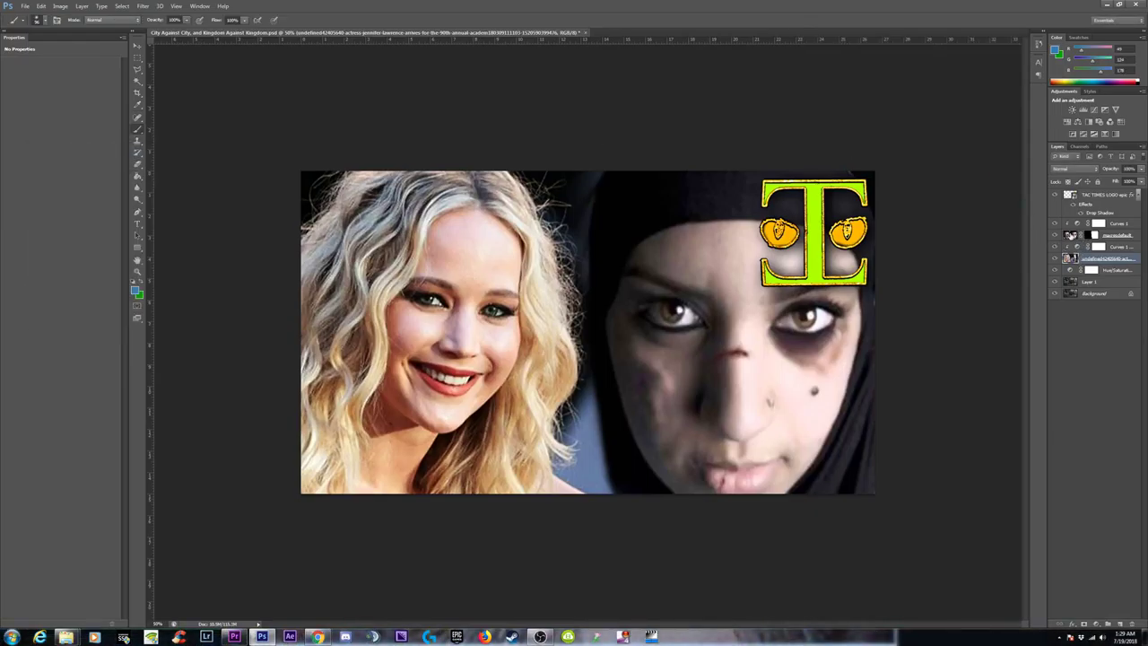
Step: Reapply the same Unsharp Mask to the hijab woman's photo layer
left_click(1070, 235)
left_click(142, 6)
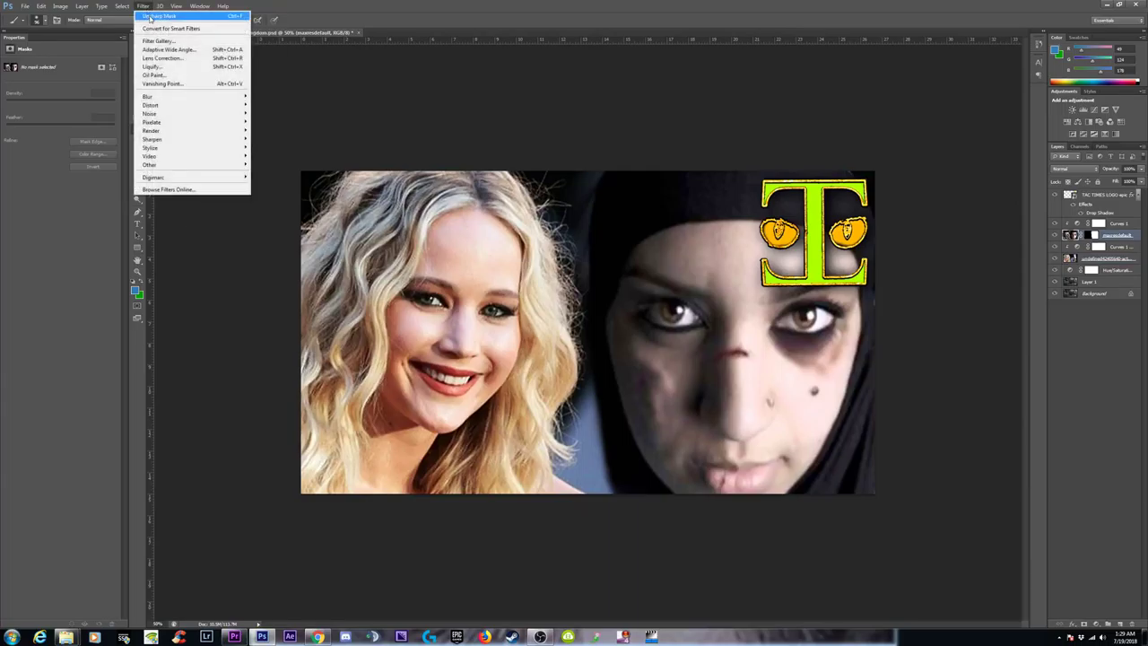
left_click(150, 17)
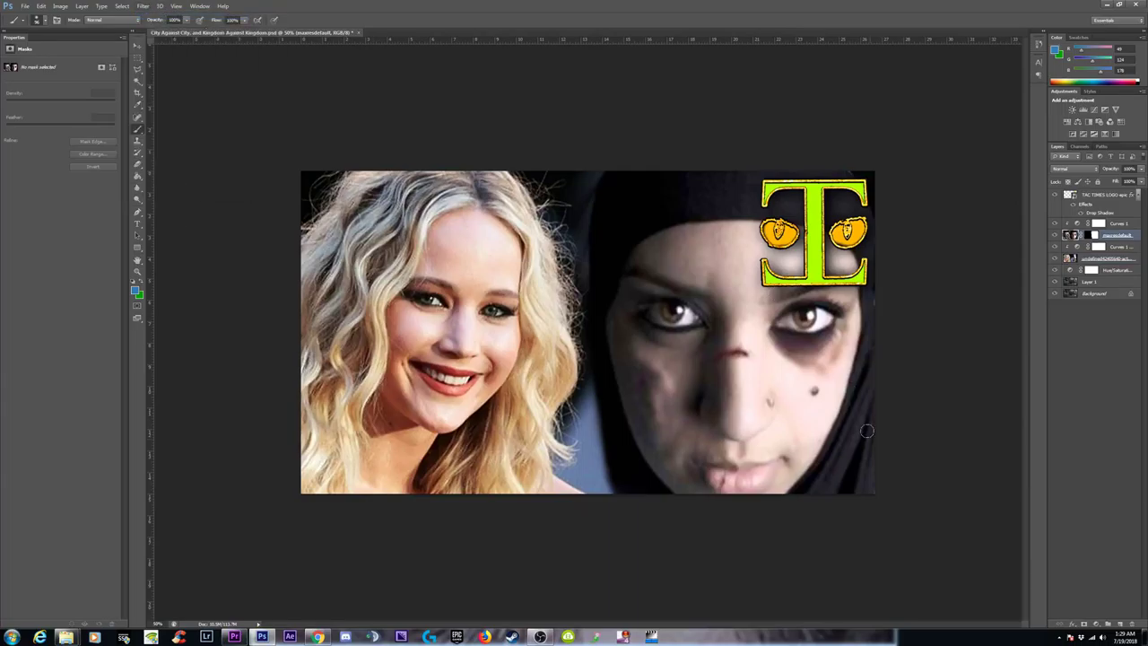
key("ctrl+minus")
key("ctrl+minus")
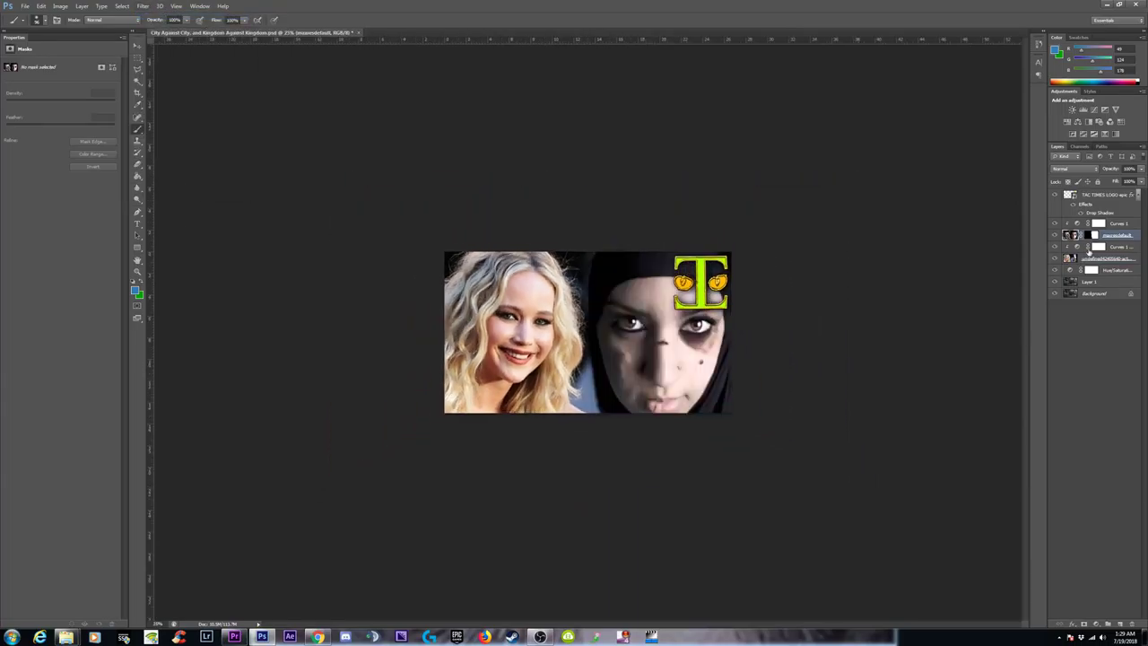
Step: Move the Hue/Saturation adjustment higher in the stack and clip it to the layer below
left_click(1110, 247)
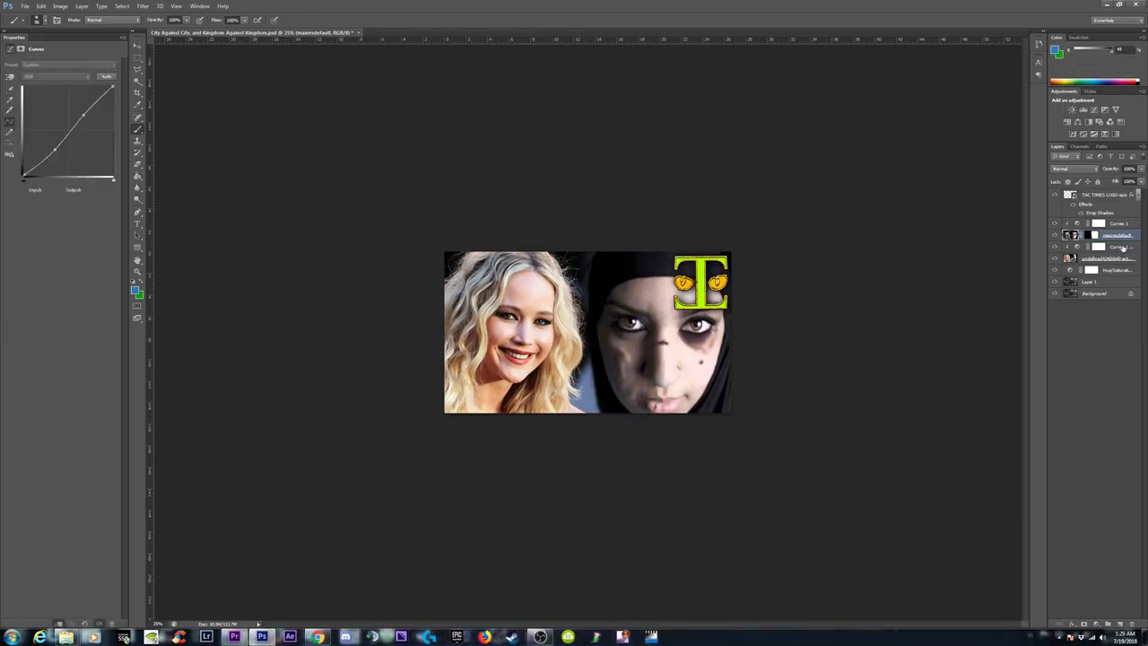
left_click(1118, 223)
left_click(1115, 270)
key("ctrl+plus")
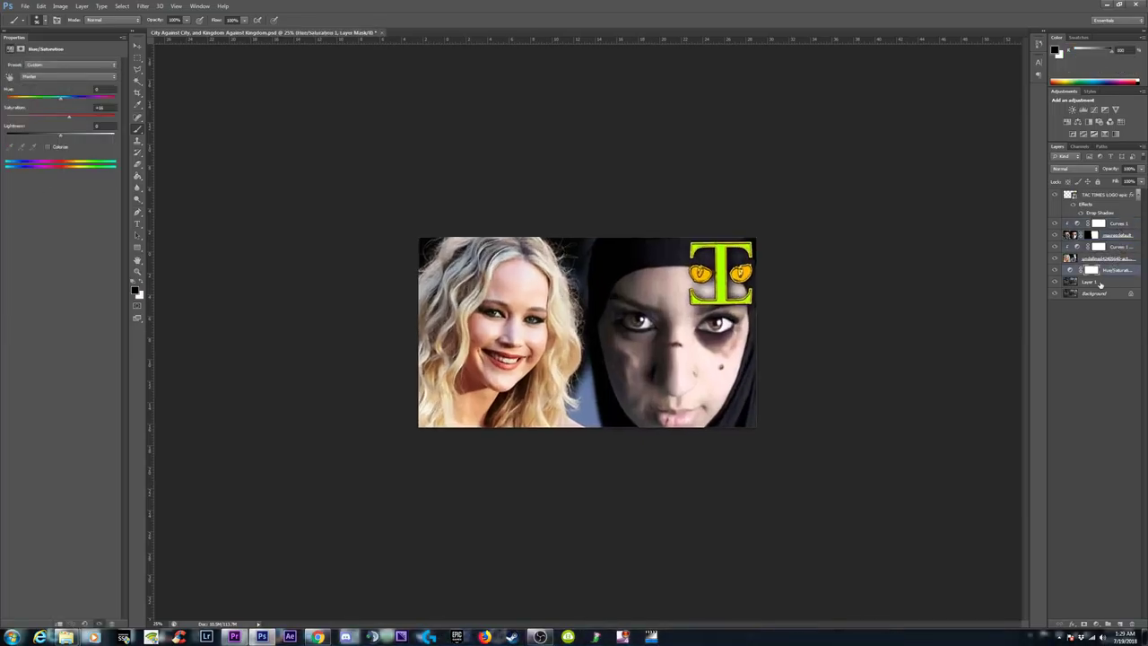
left_click_drag(1115, 273, 1115, 218)
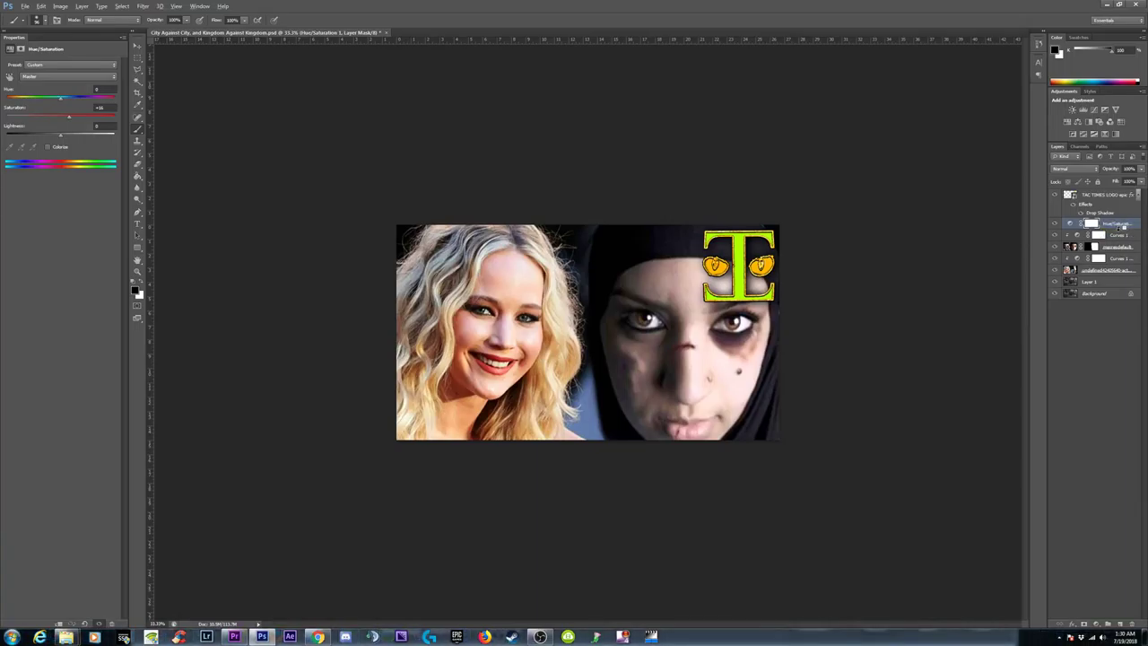
left_click(1124, 228, "alt")
Step: Duplicate the Hue/Saturation adjustment below Curves 1 and set the copy's saturation to -6
left_click_drag(1124, 225, 1125, 272)
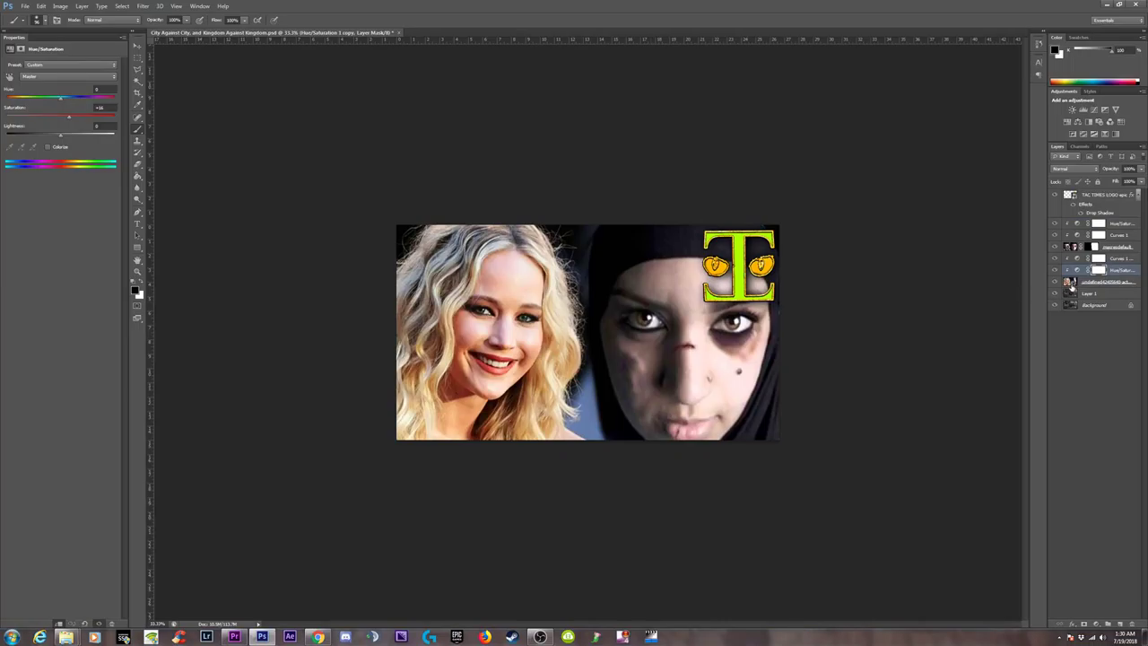
left_click(1079, 270)
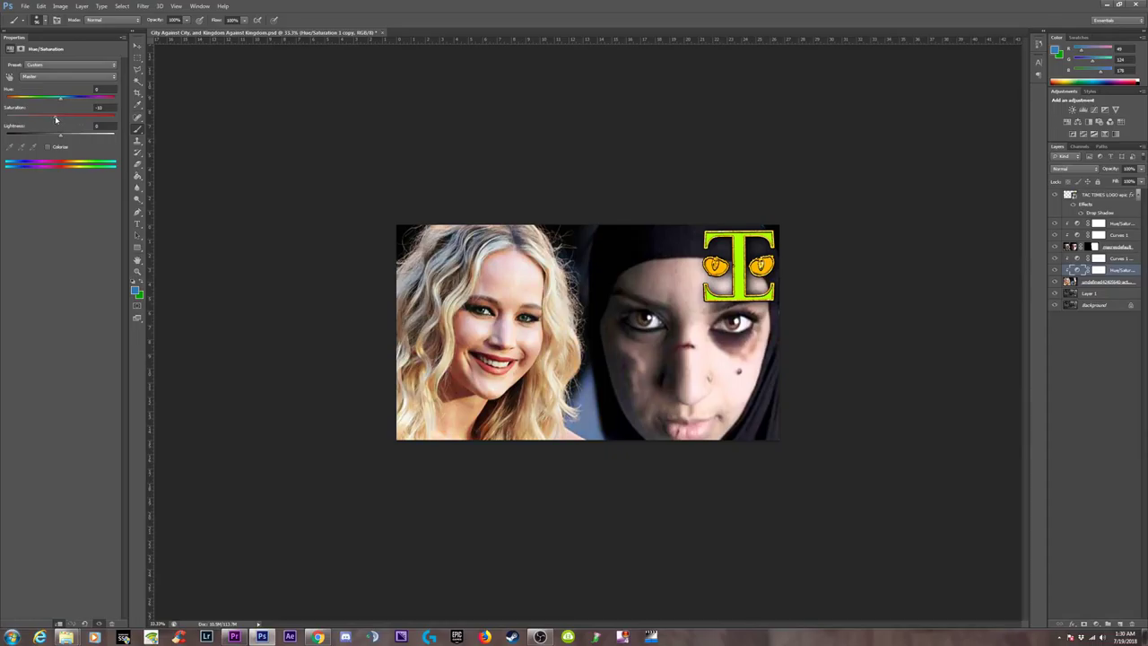
left_click_drag(55, 116, 62, 101)
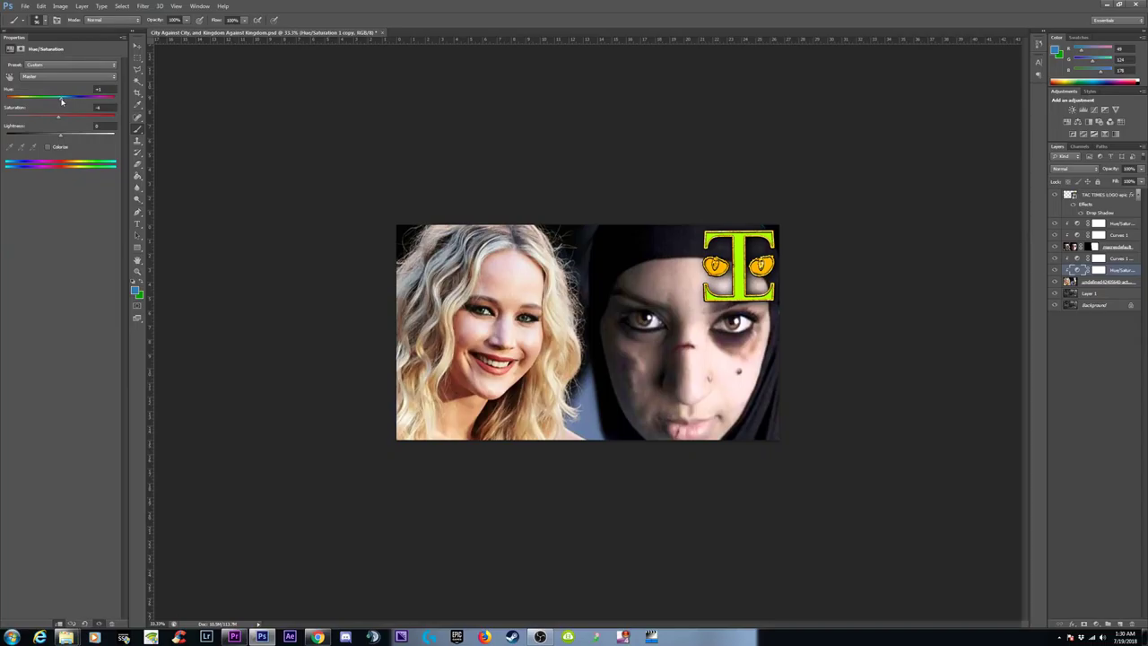
left_click(1114, 236)
left_click(1118, 222)
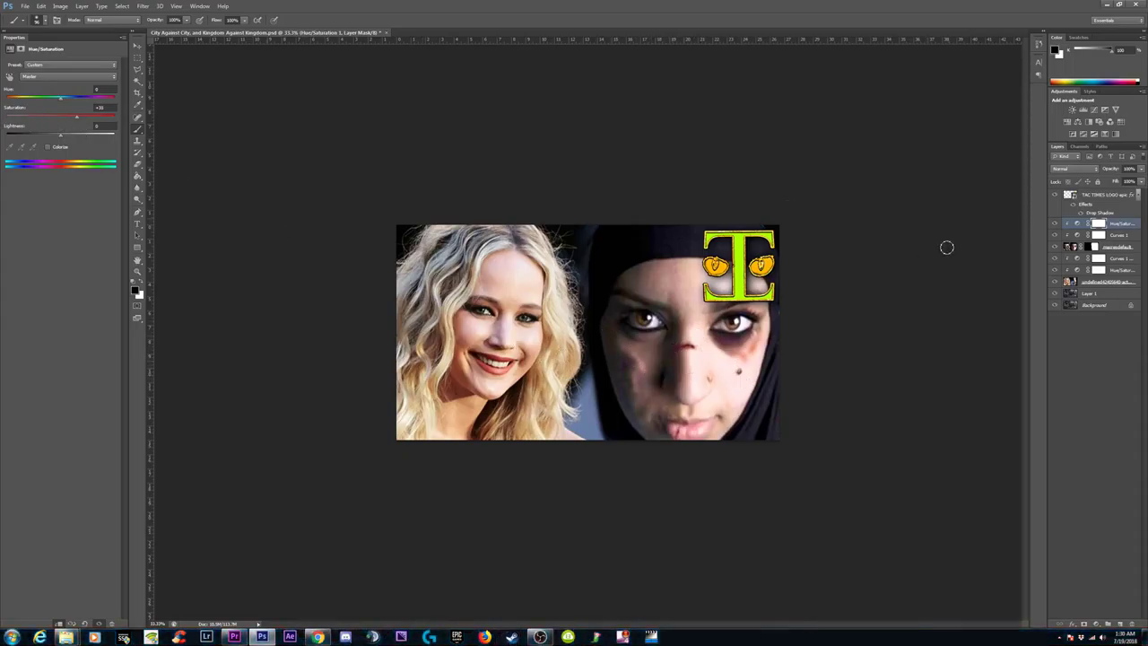
left_click(1055, 247)
left_click(1055, 247)
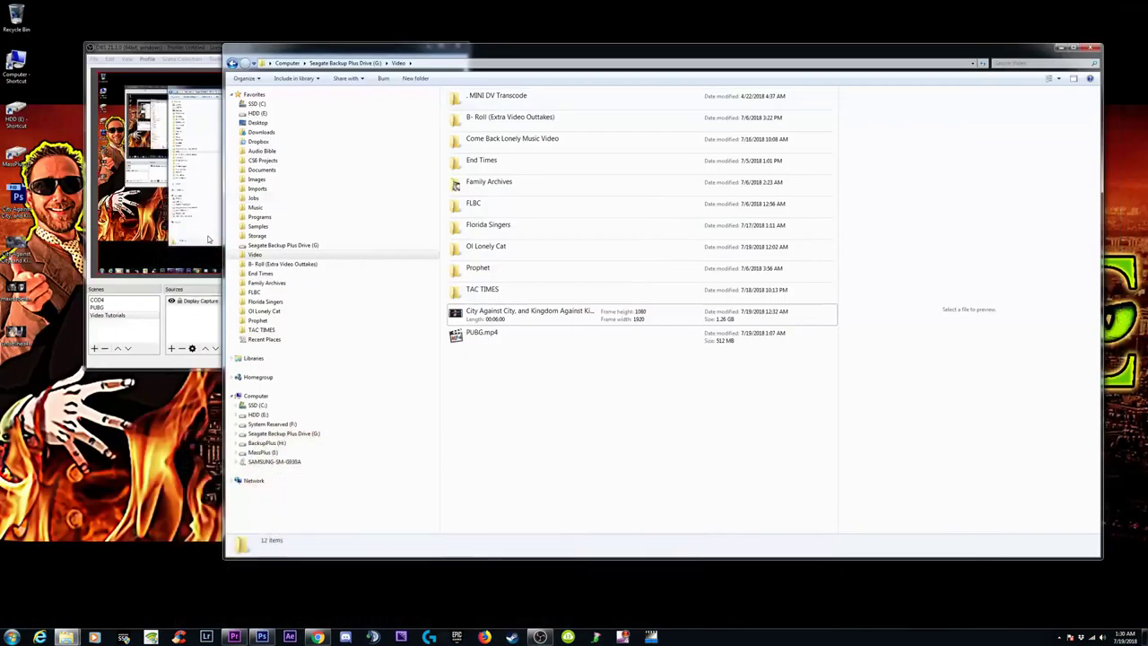
Step: Preview the original hijab source photo maximized in Windows Photo Viewer, then return to Photoshop
right_click(20, 290)
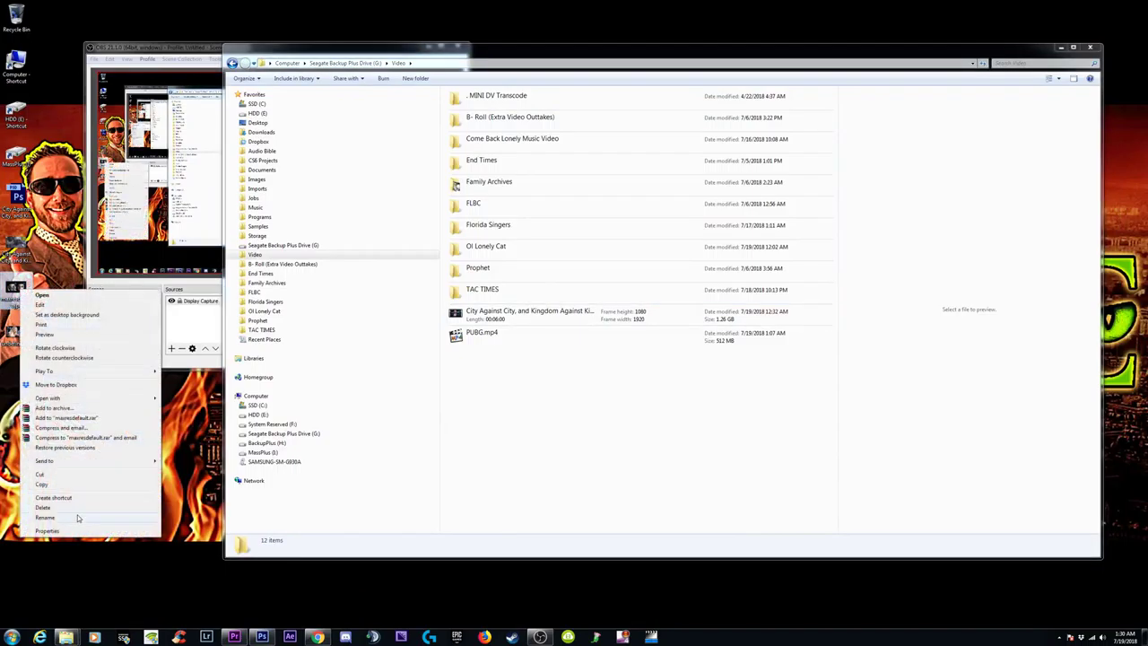
left_click(53, 334)
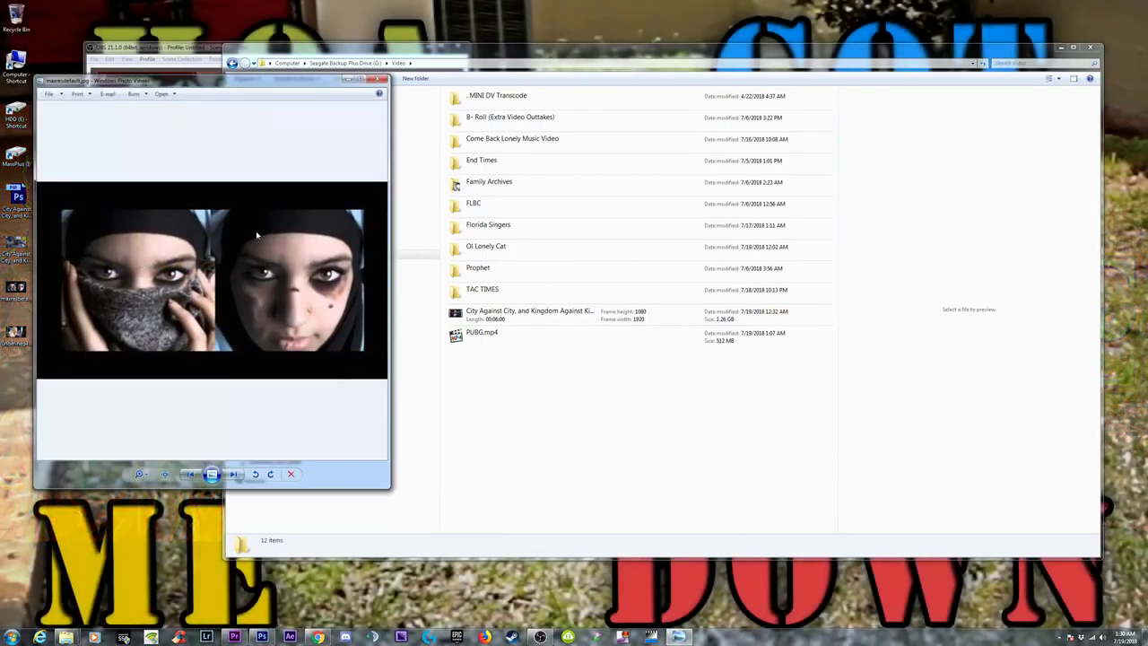
left_click(359, 79)
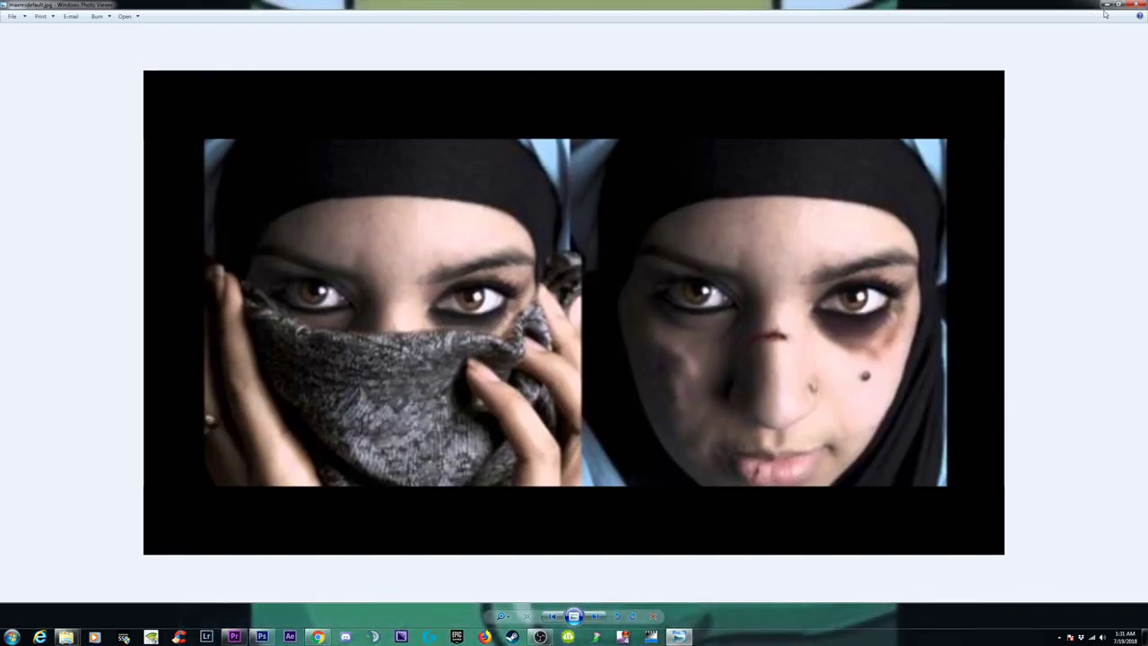
left_click(1135, 5)
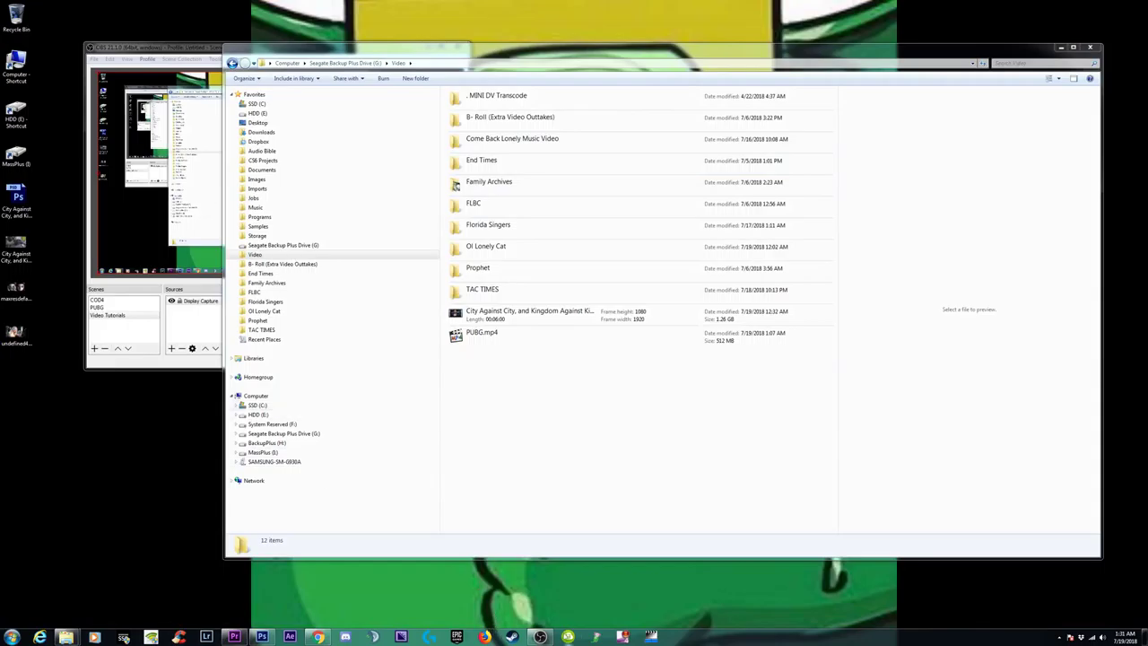
left_click(262, 637)
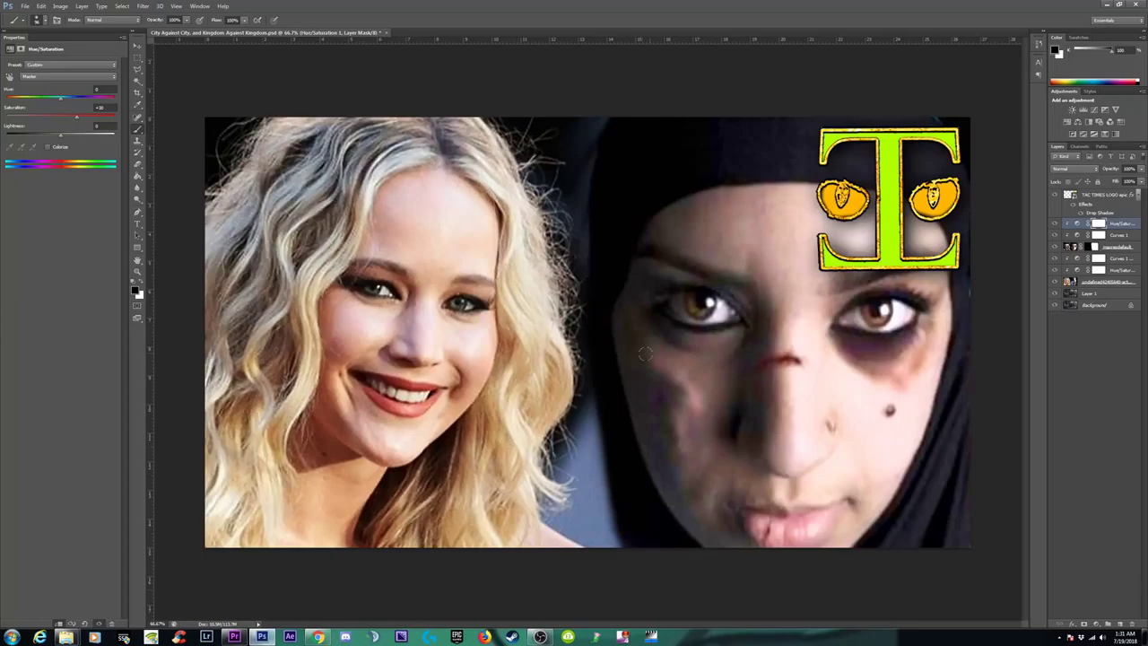
Step: Set Hue/Saturation 1's hue to 0 and its saturation to +32
key("ctrl+minus")
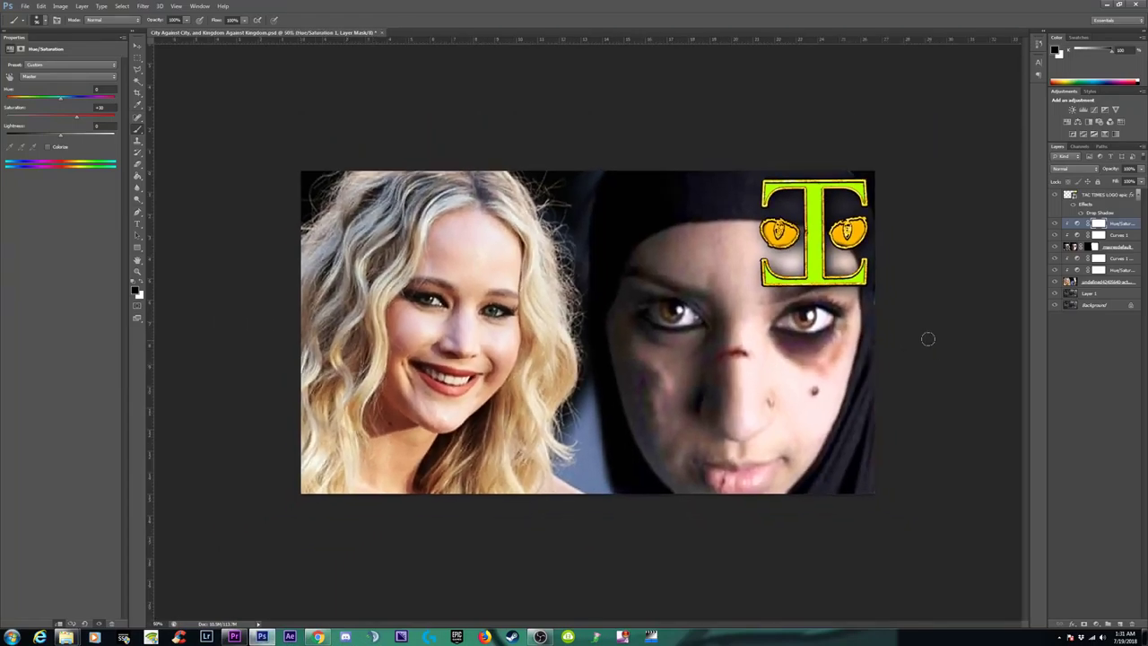
left_click(1056, 222)
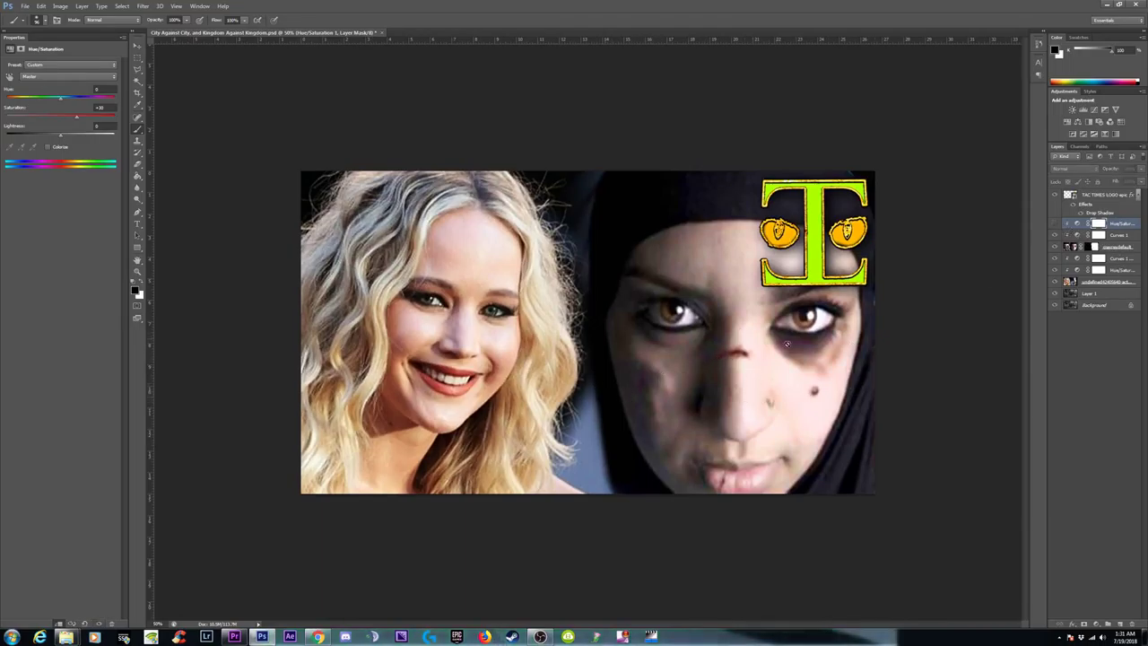
left_click(1055, 223)
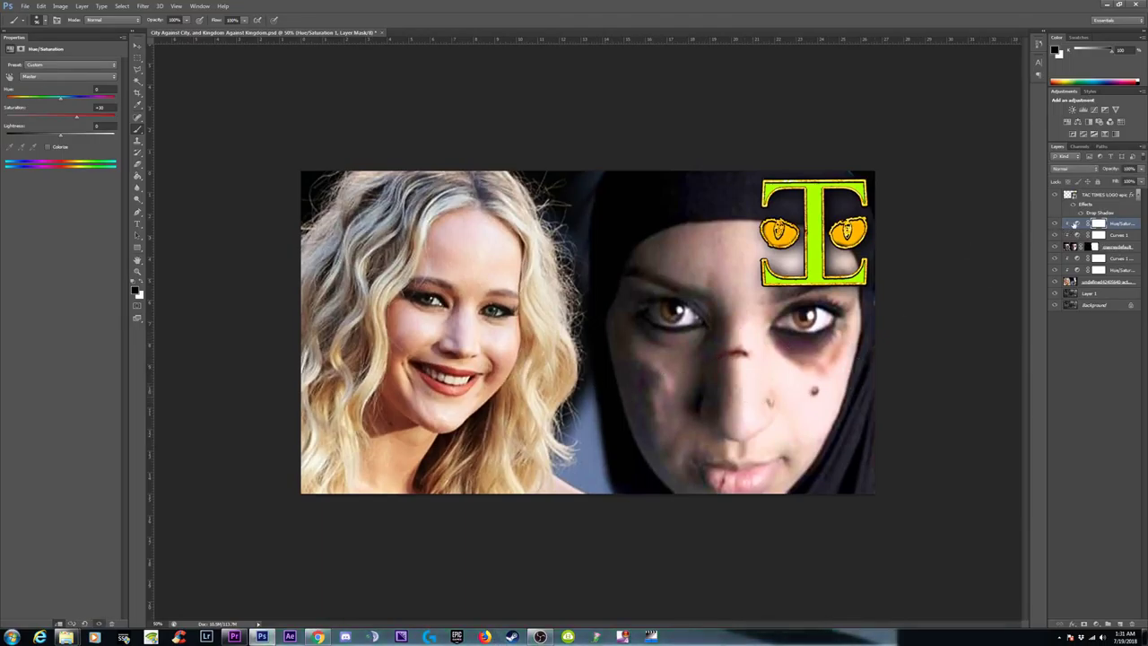
left_click(1077, 223)
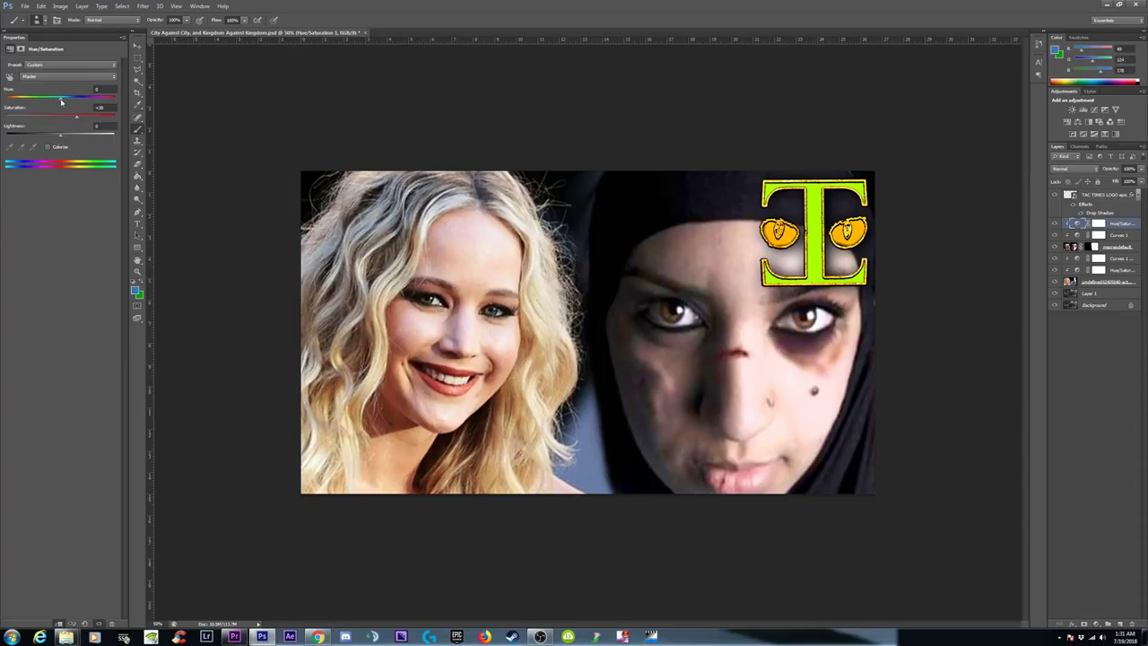
mouse_move(63, 100)
left_mouse_down()
mouse_move(10, 102)
mouse_move(82, 94)
left_mouse_up()
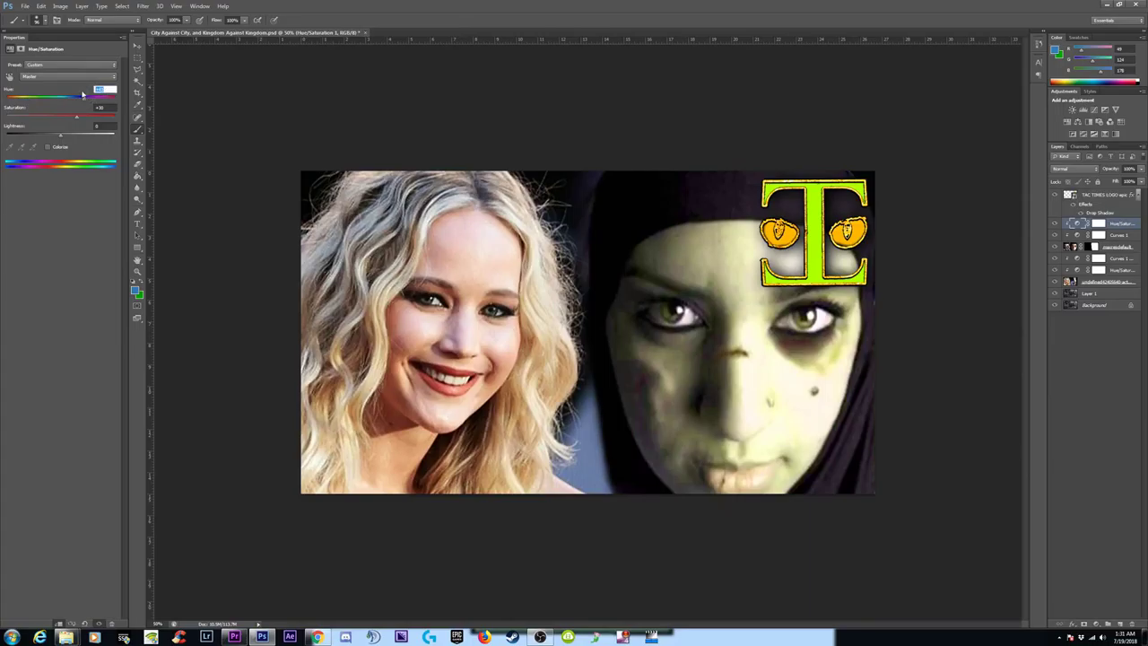
type("0")
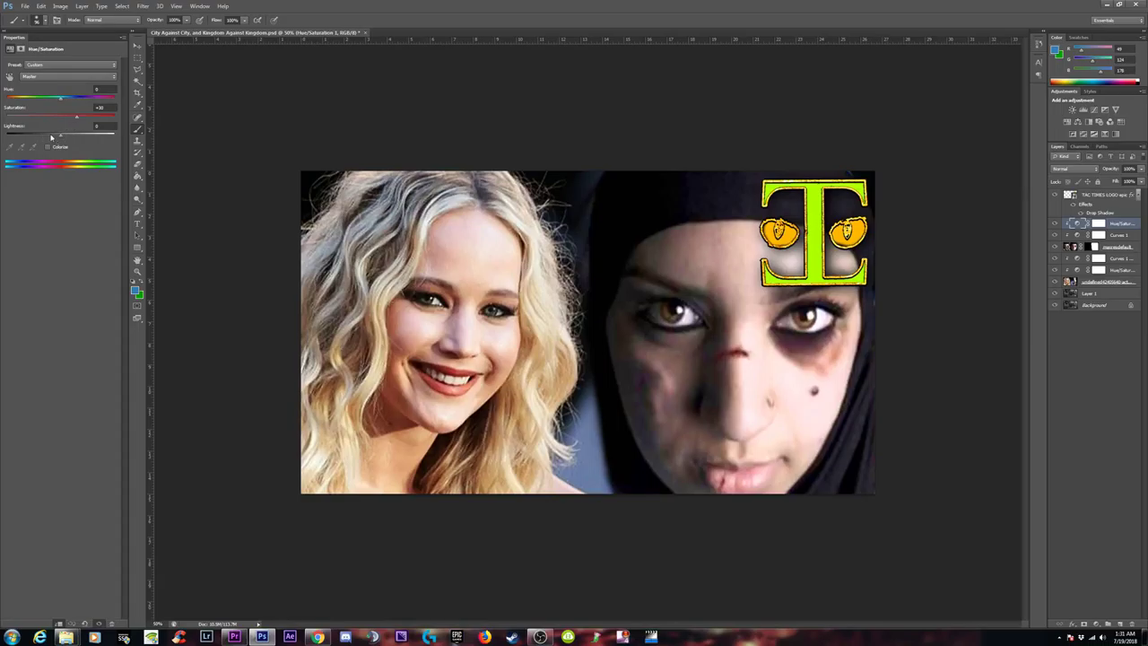
left_click_drag(78, 119, 86, 118)
mouse_move(88, 118)
left_mouse_down()
mouse_move(48, 119)
mouse_move(74, 118)
left_mouse_up()
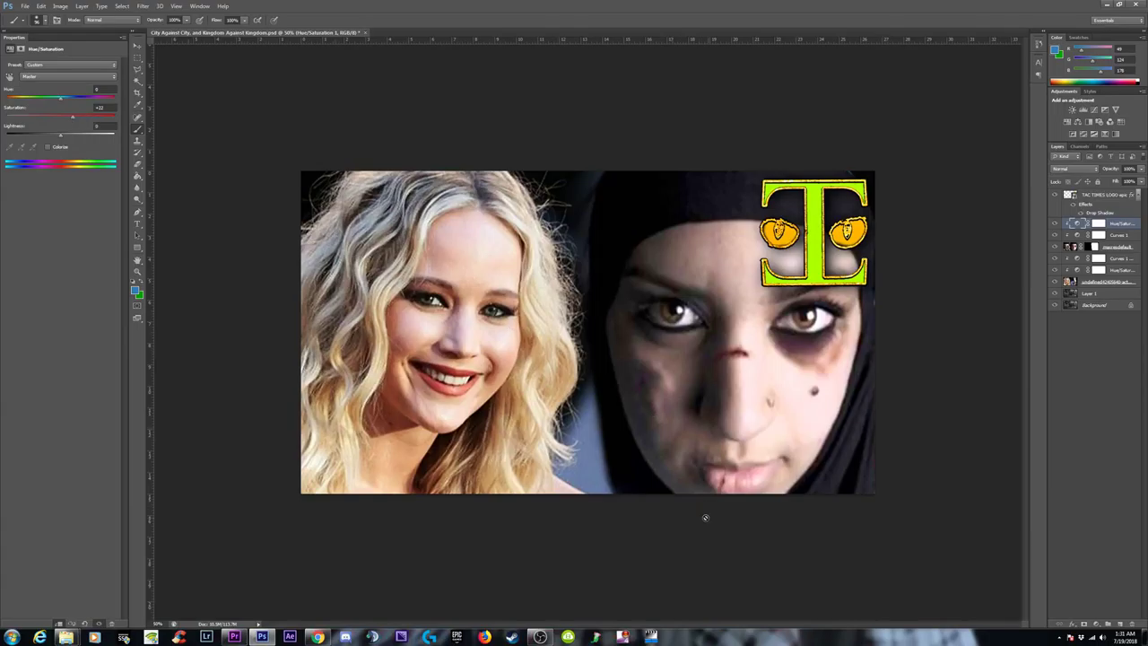
key("ctrl+minus")
key("ctrl+minus")
key("ctrl+minus")
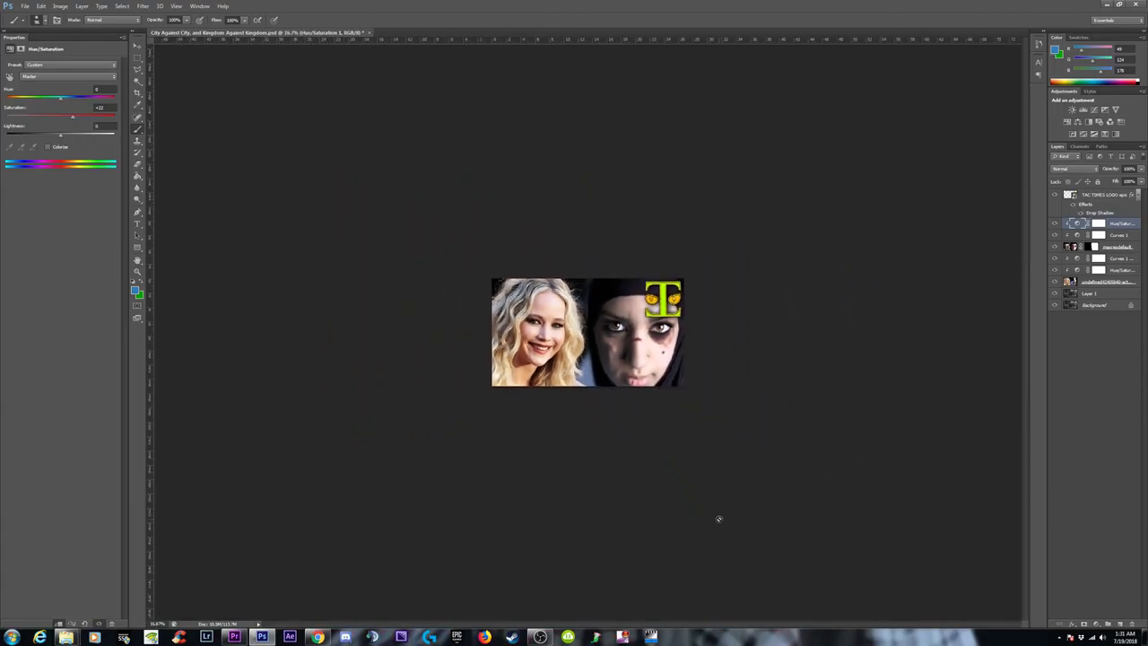
key("ctrl+plus")
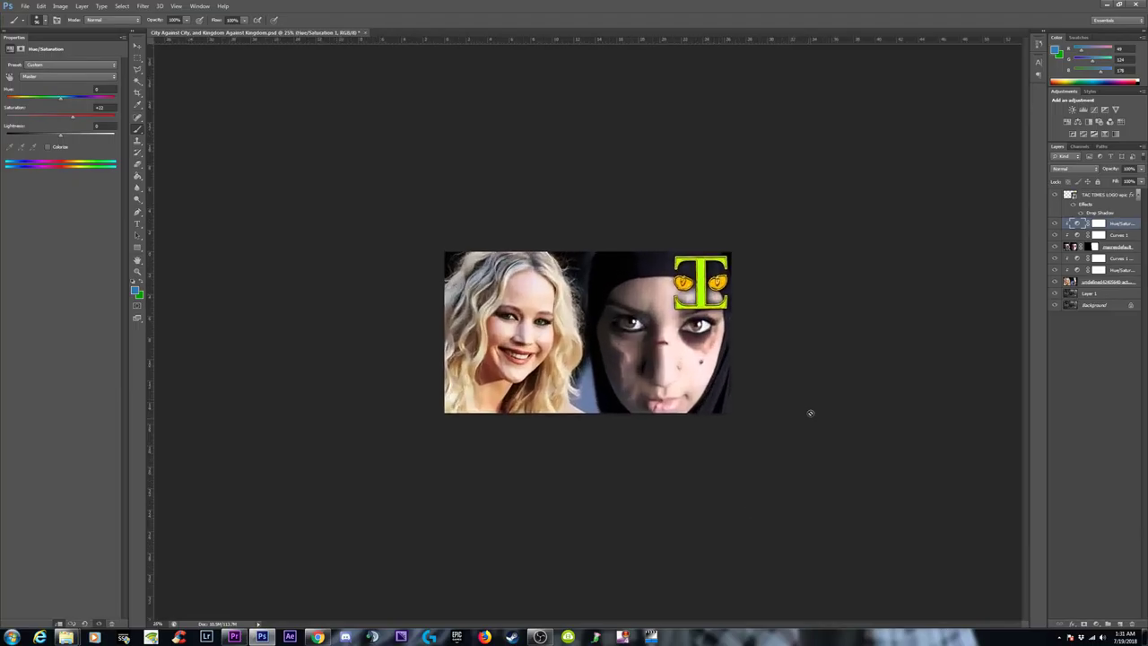
left_click(1099, 194)
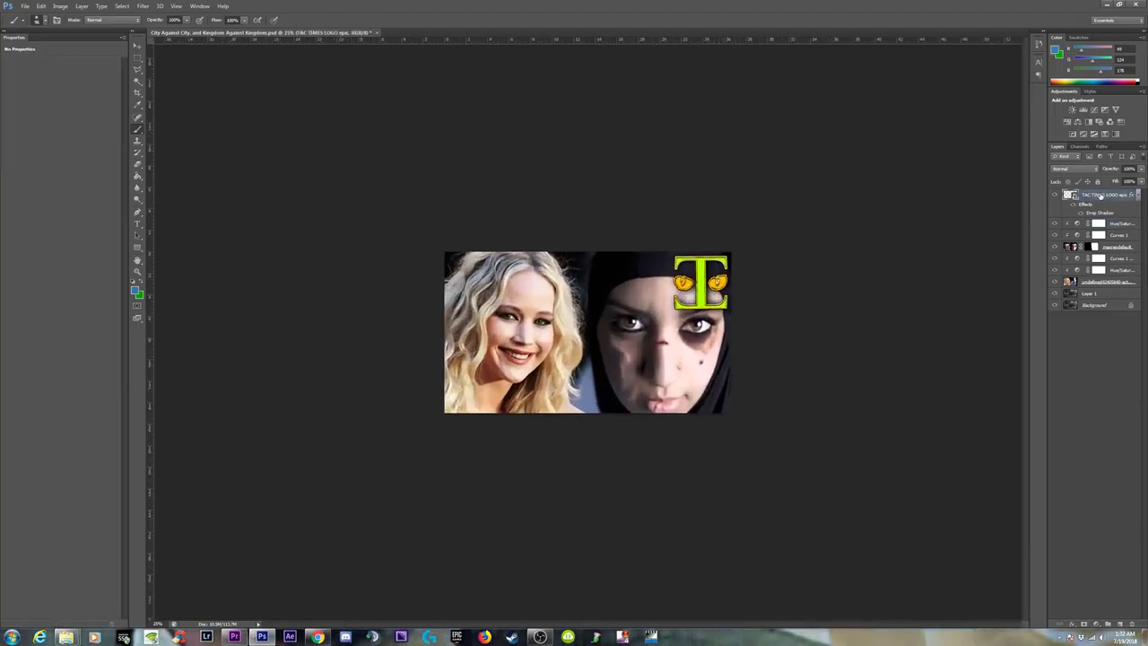
Step: Reposition the T logo with the Move tool
left_click(1073, 624)
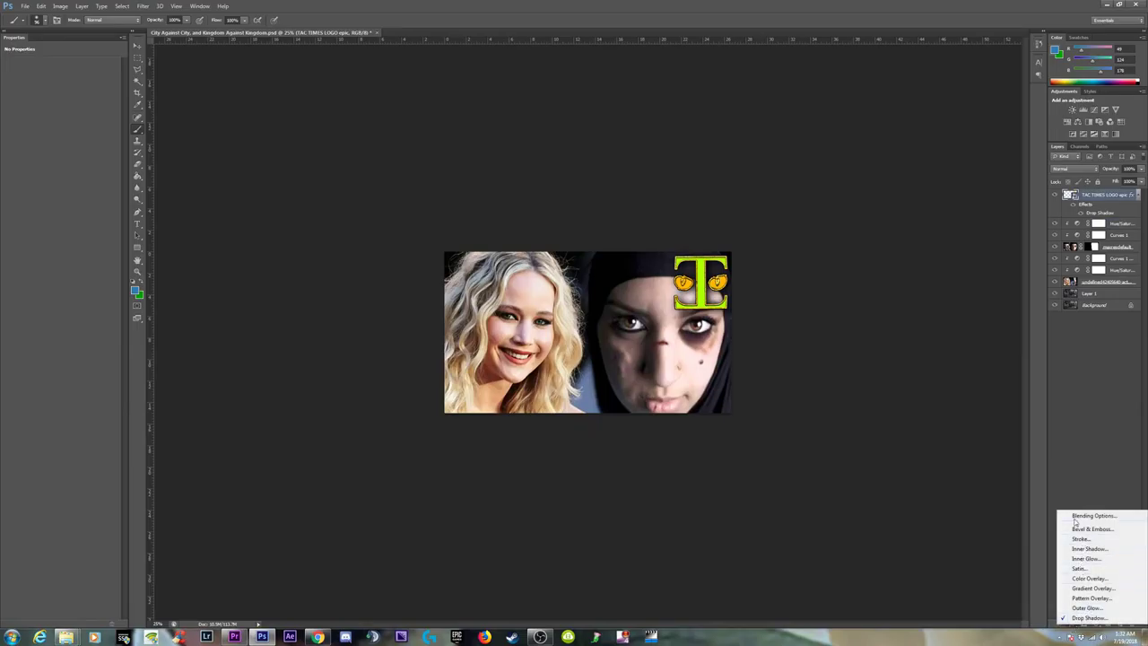
left_click(1100, 358)
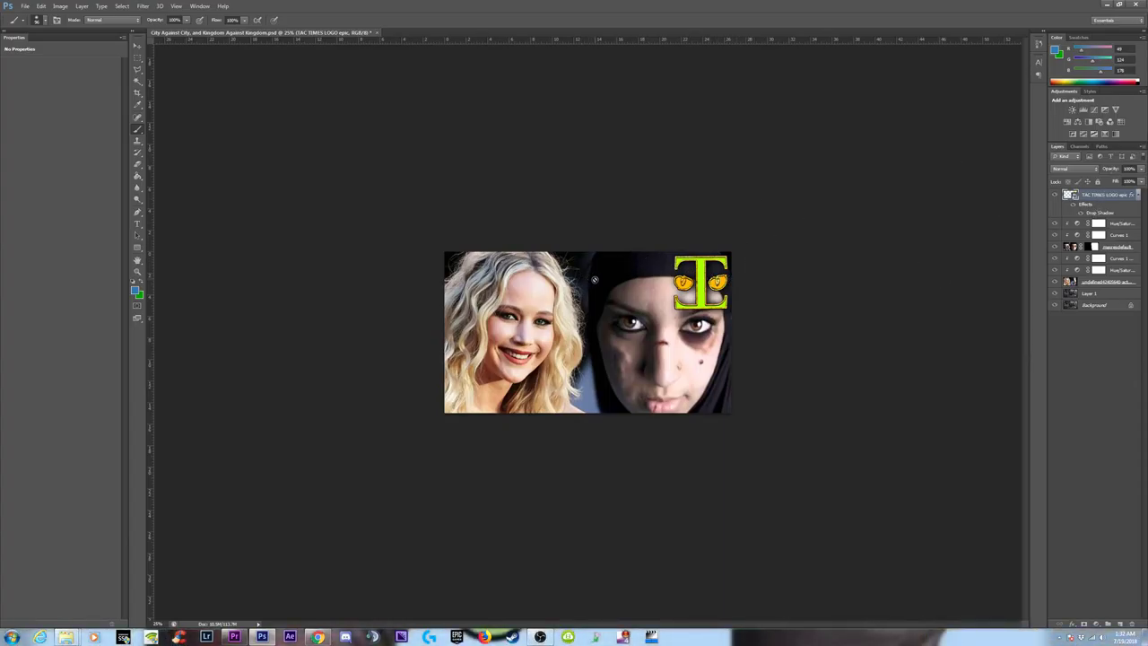
key("v")
left_click_drag(684, 304, 708, 278)
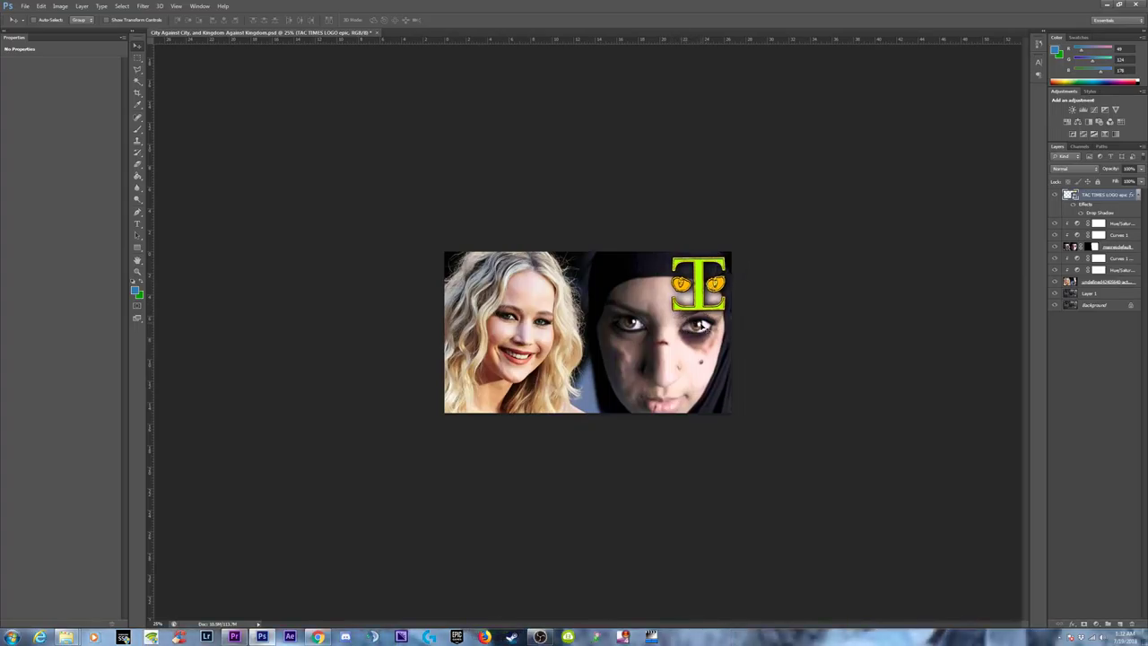
Step: Scale the T logo down slightly with Free Transform, keeping it top-right
key("ctrl+t")
left_click_drag(671, 311, 678, 304)
key("Return")
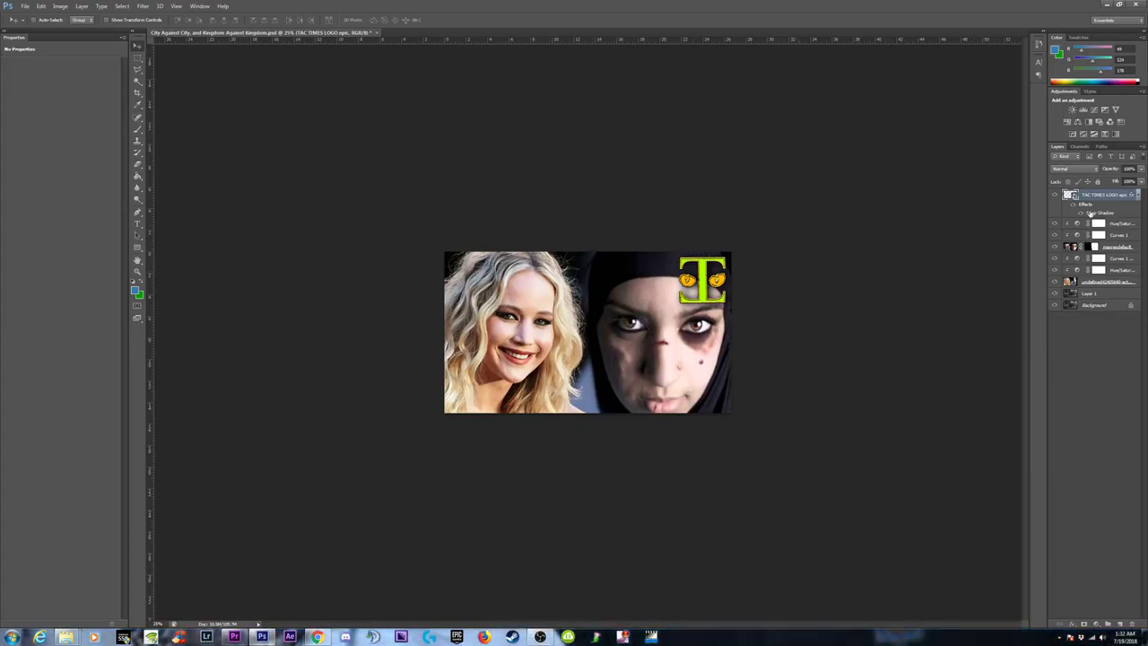
left_click(61, 6)
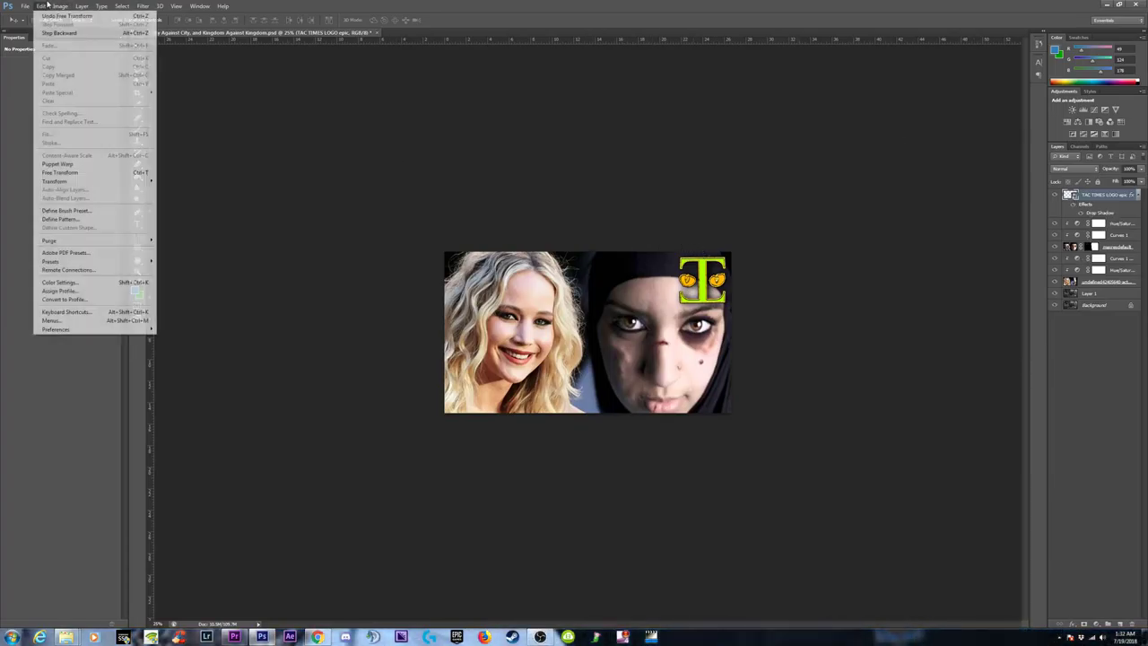
left_click(1122, 392)
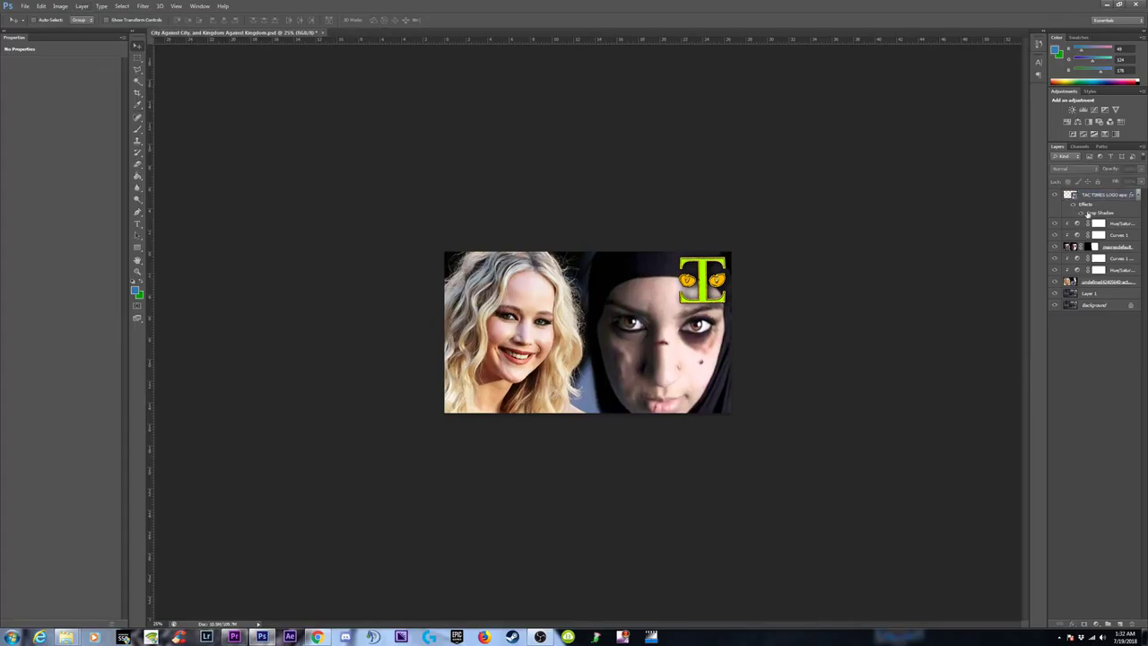
left_click(1102, 196)
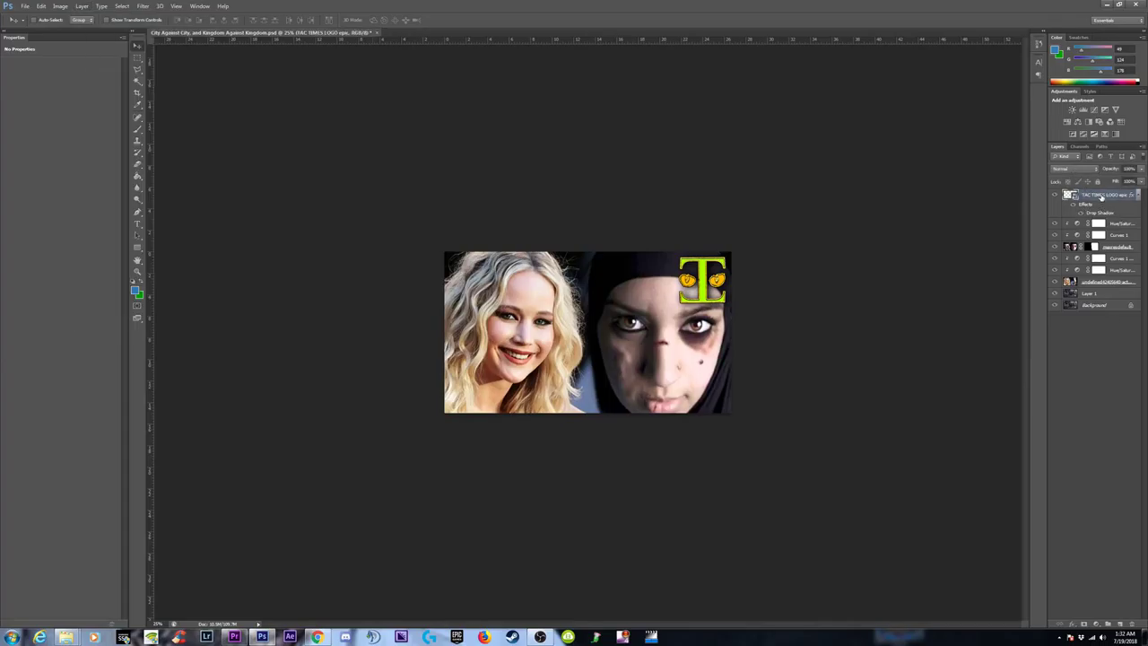
Step: Add a new empty Layer 2 and move it below the logo layer
left_click(1120, 625)
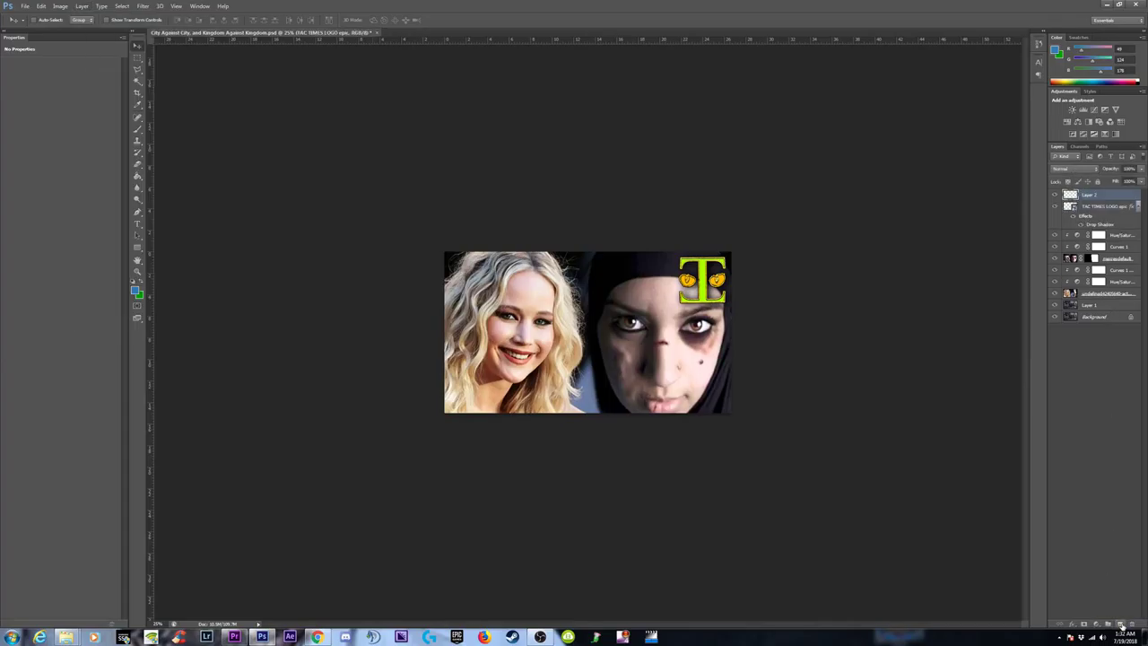
left_click_drag(1091, 225, 1089, 228)
left_click(61, 6)
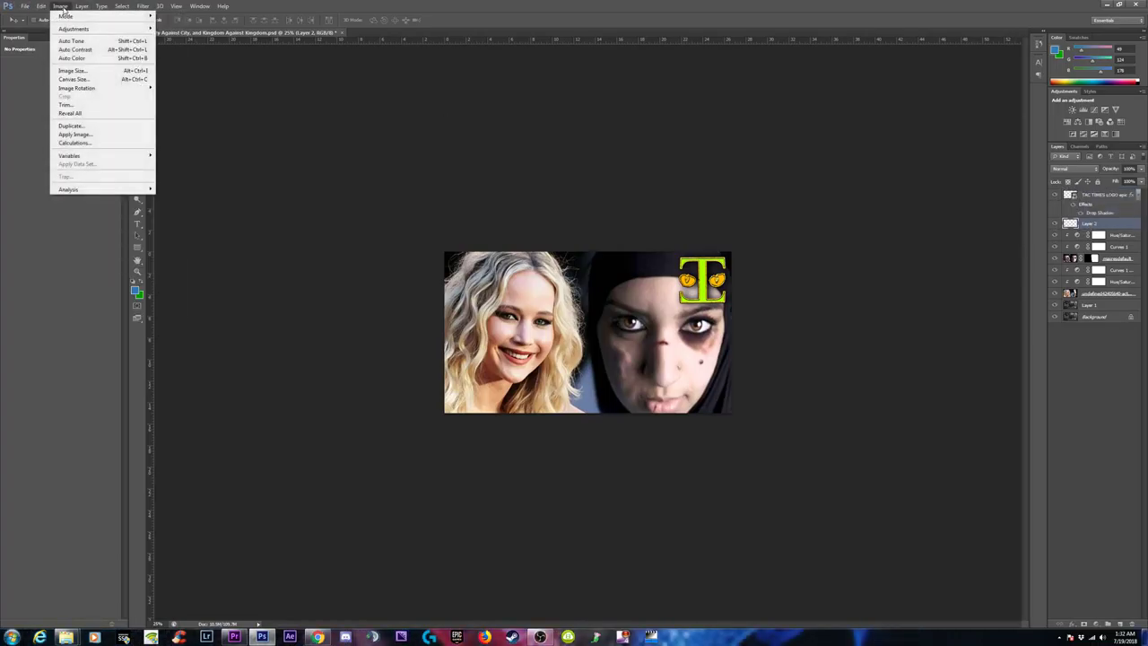
mouse_move(81, 7)
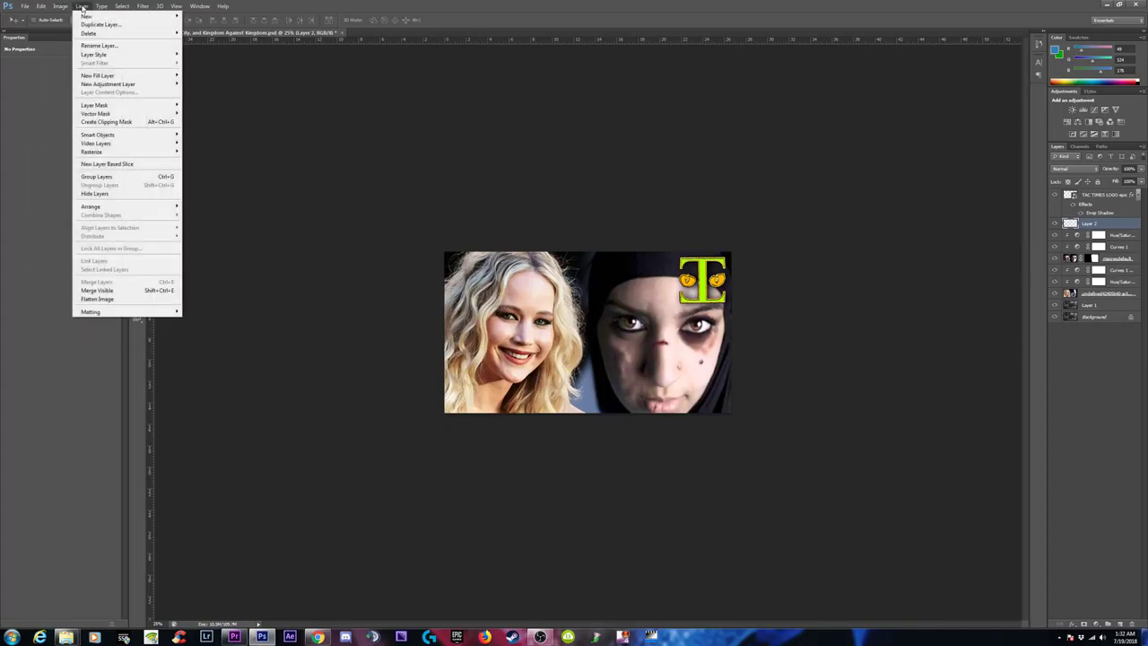
left_click(512, 159)
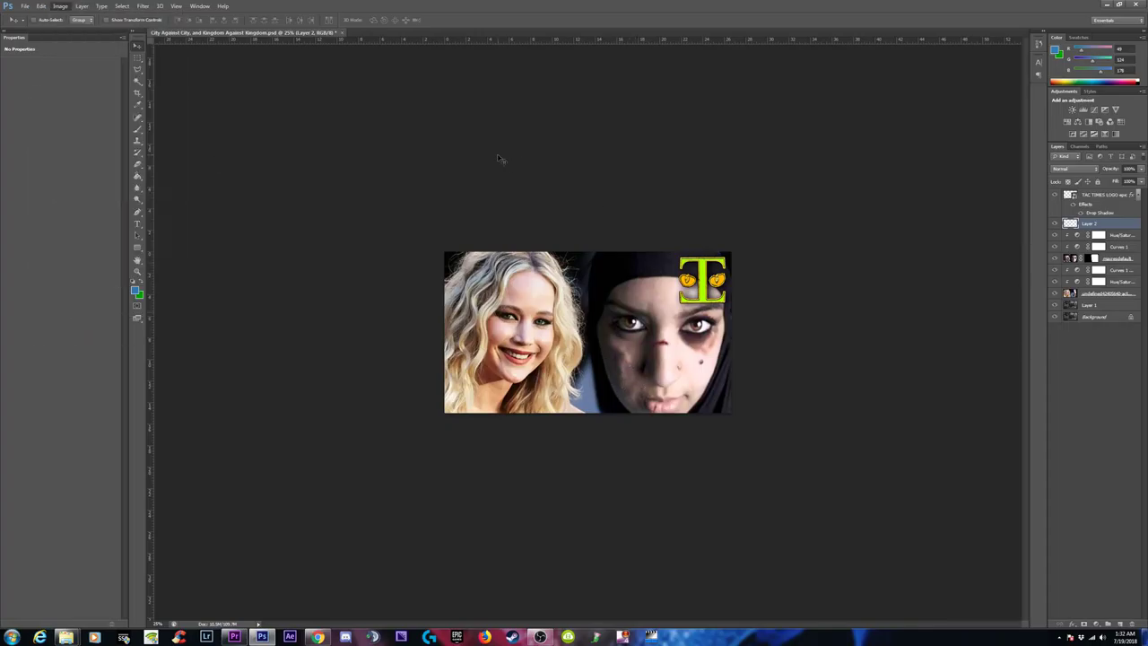
Step: Fill Layer 2 with a green gradient, dark only in the top-right corner
left_click(138, 178)
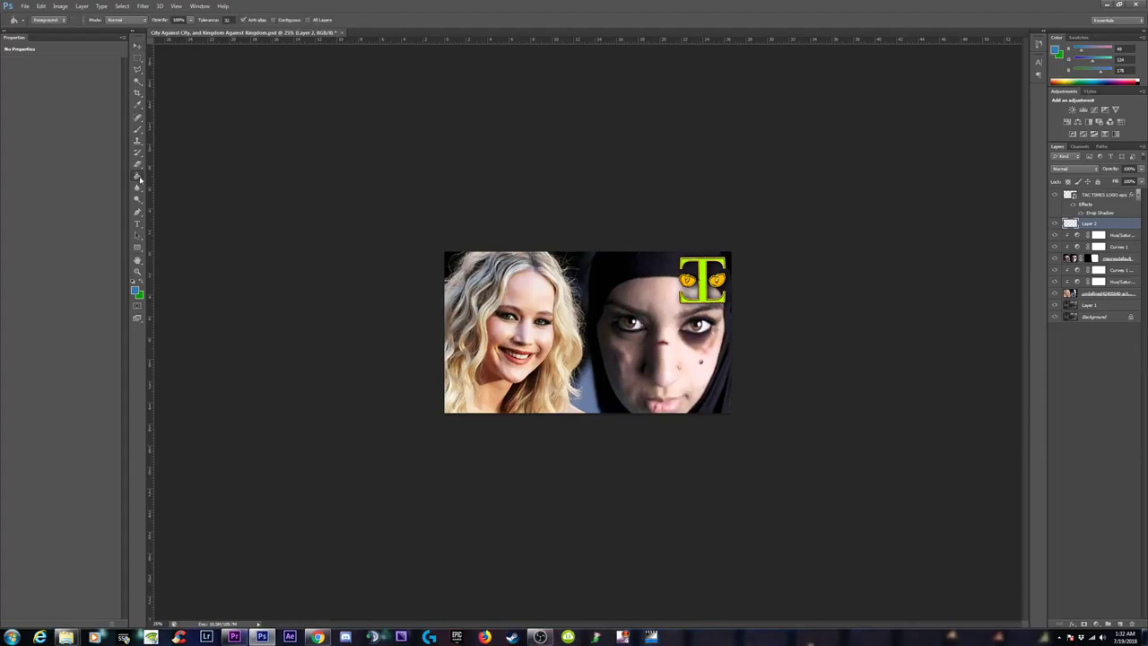
right_click(139, 179)
left_click(174, 177)
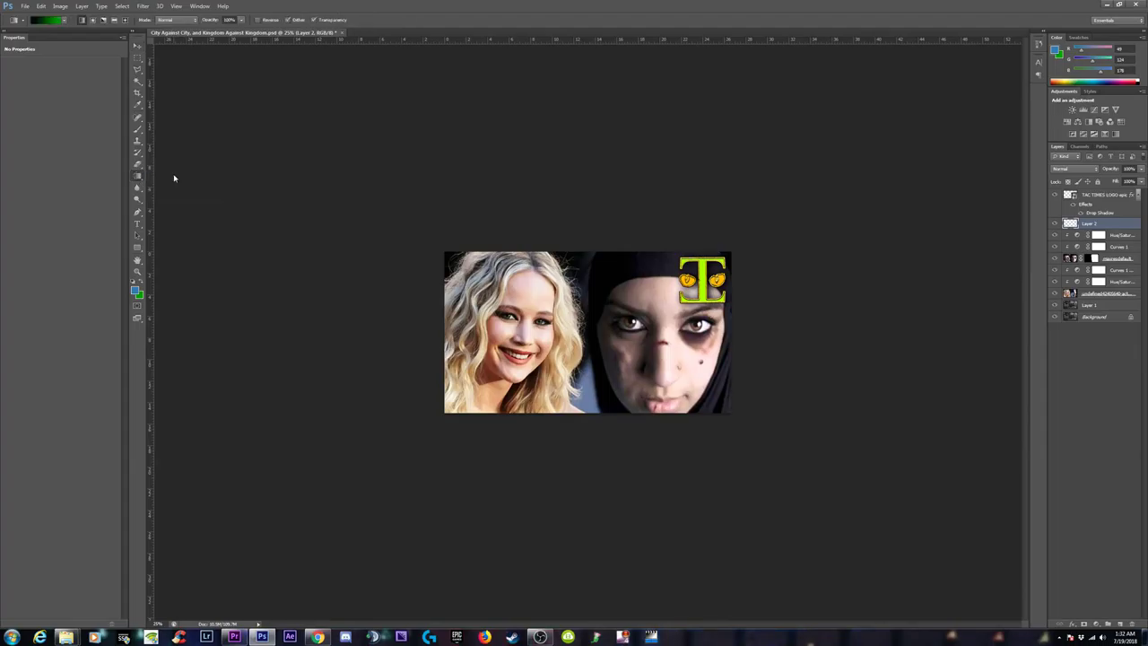
left_click_drag(736, 268, 649, 326)
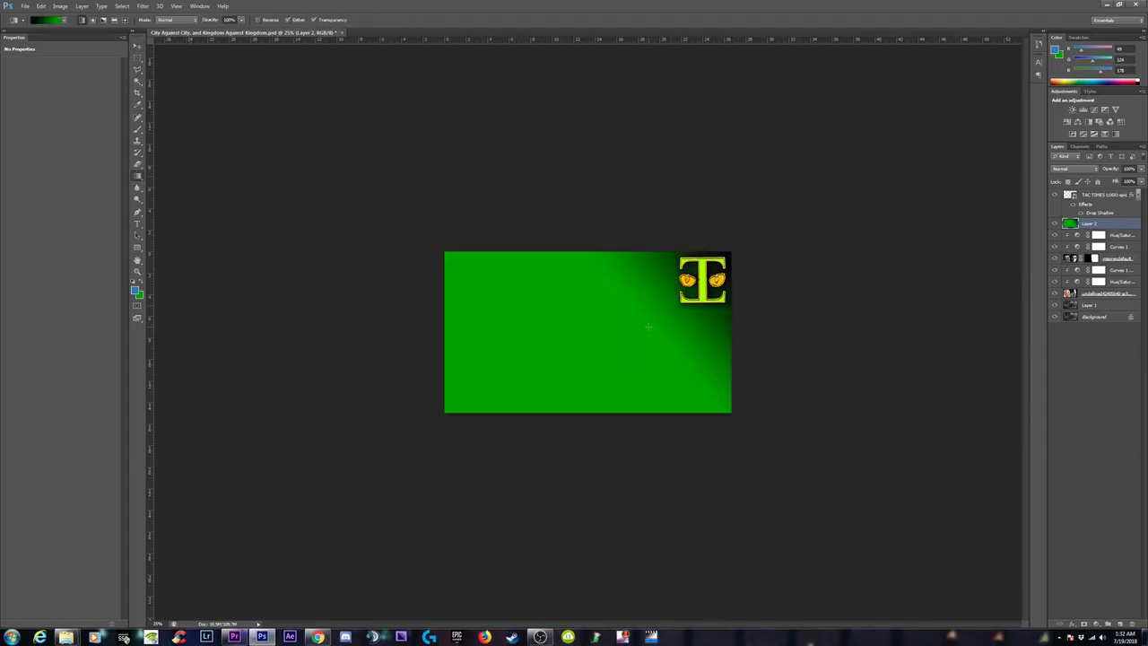
left_click_drag(742, 258, 589, 362)
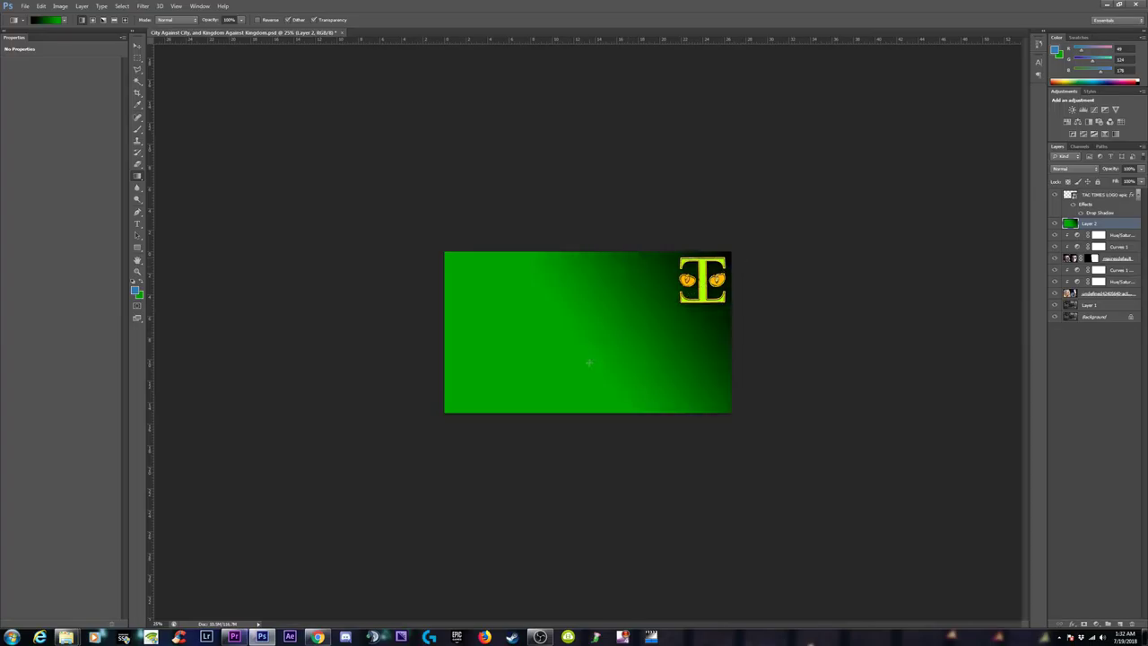
mouse_move(734, 255)
left_mouse_down()
mouse_move(636, 330)
mouse_move(664, 316)
left_mouse_up()
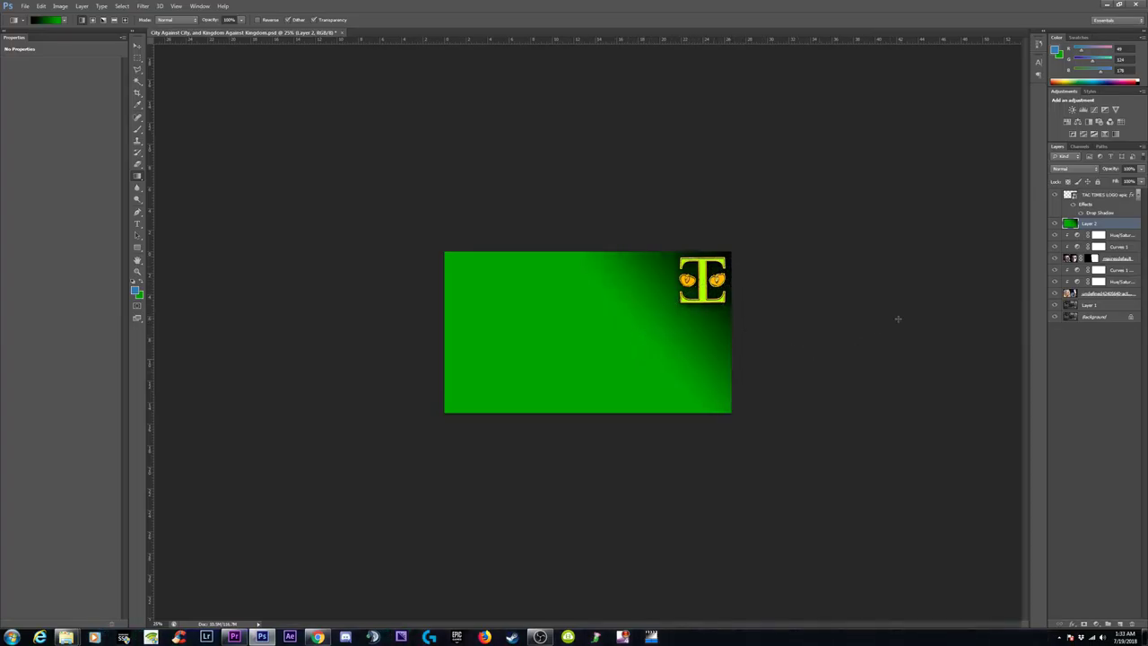
Step: Set the green gradient layer's blend mode to Lighten after trying Overlay
left_click(1095, 169)
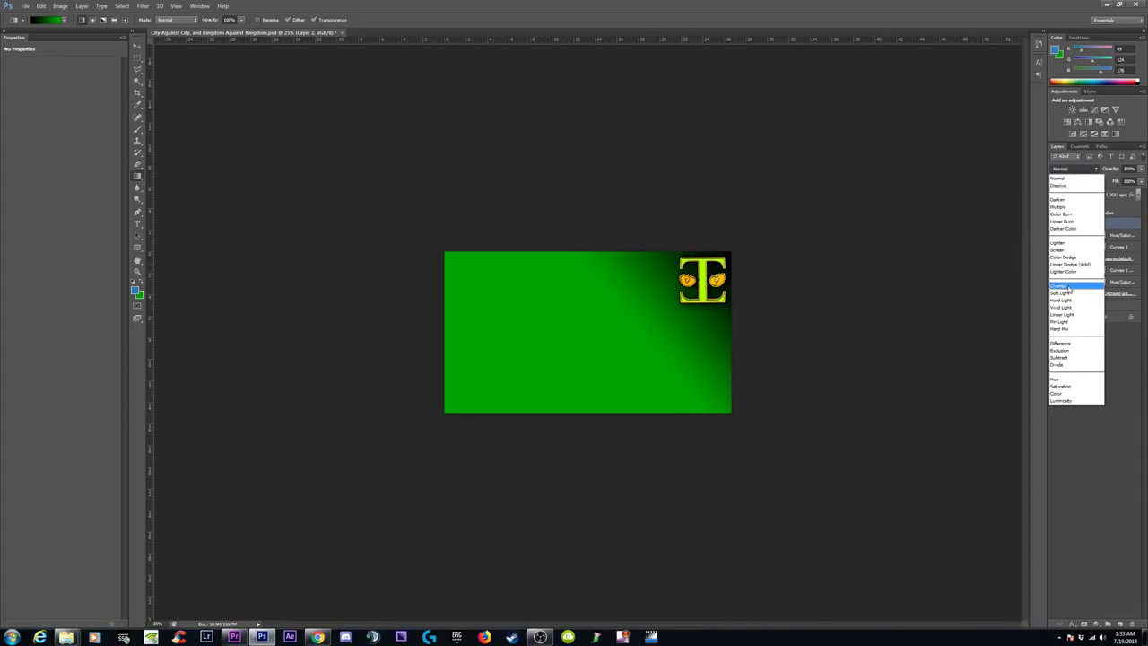
left_click(1069, 286)
left_click(1096, 170)
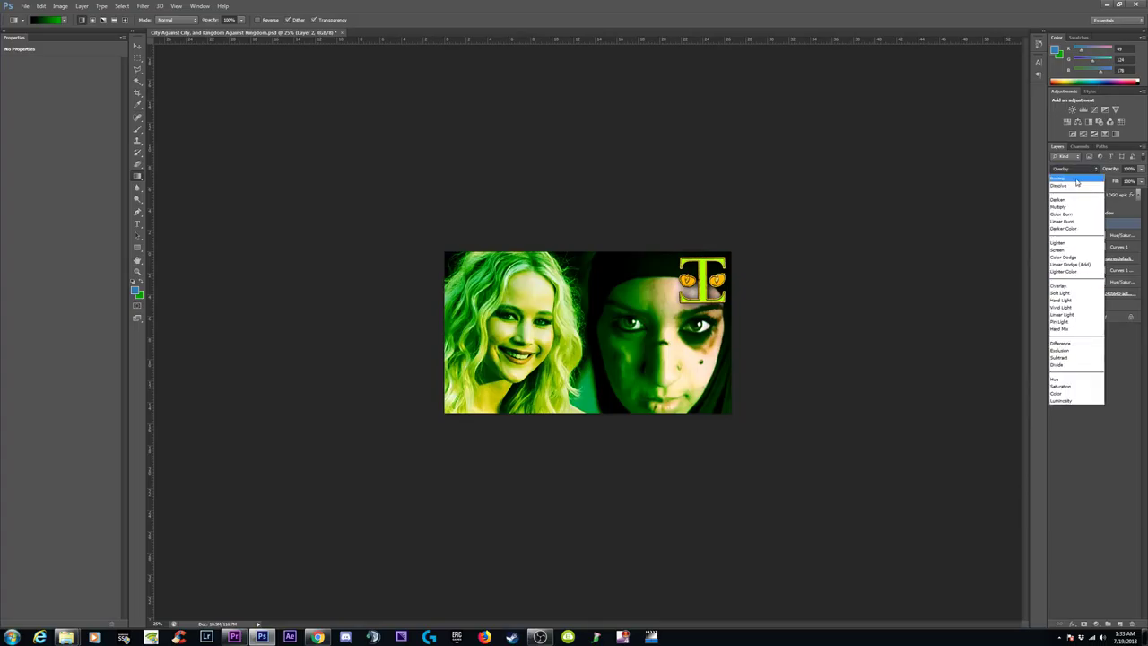
left_click(1064, 245)
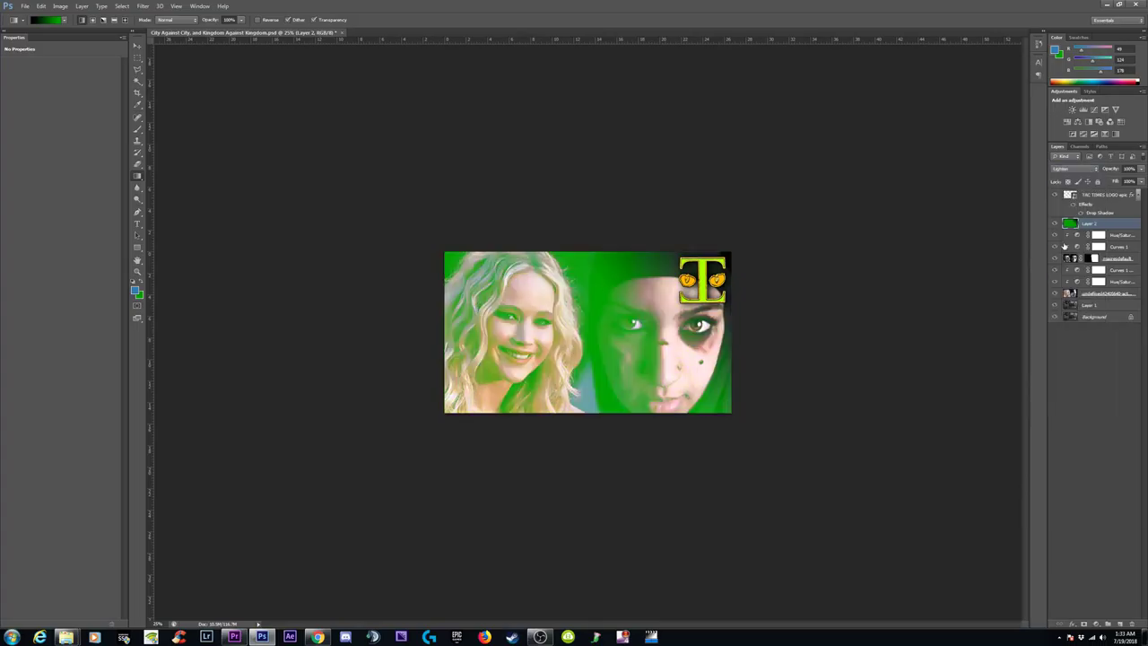
left_click(1095, 170)
left_click(994, 211)
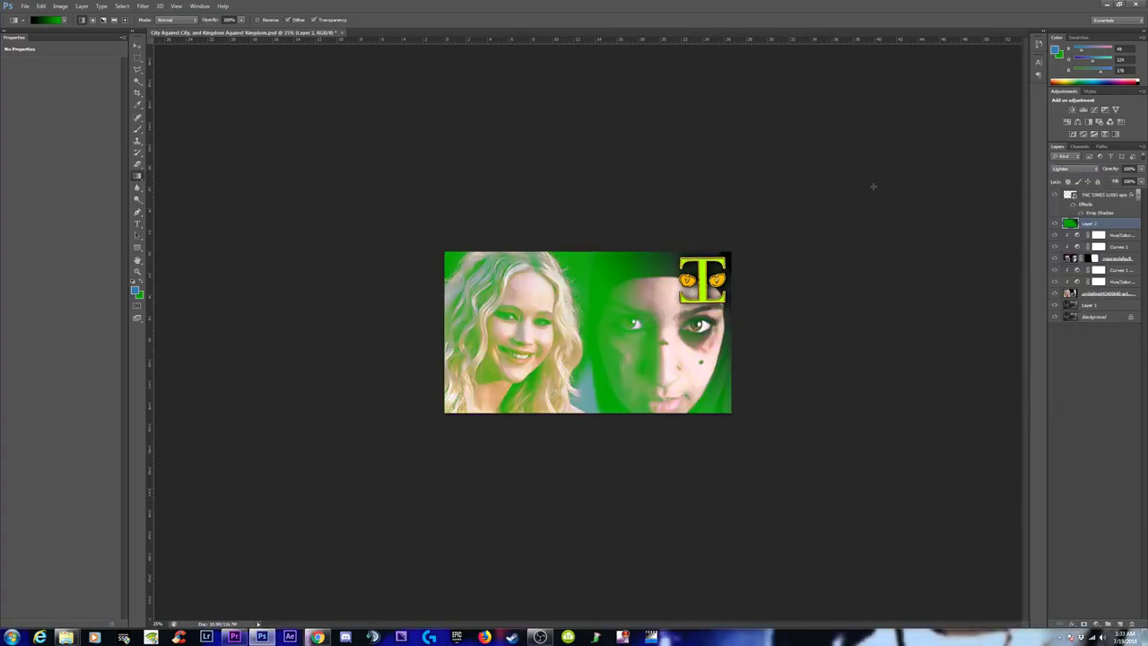
left_click(61, 20)
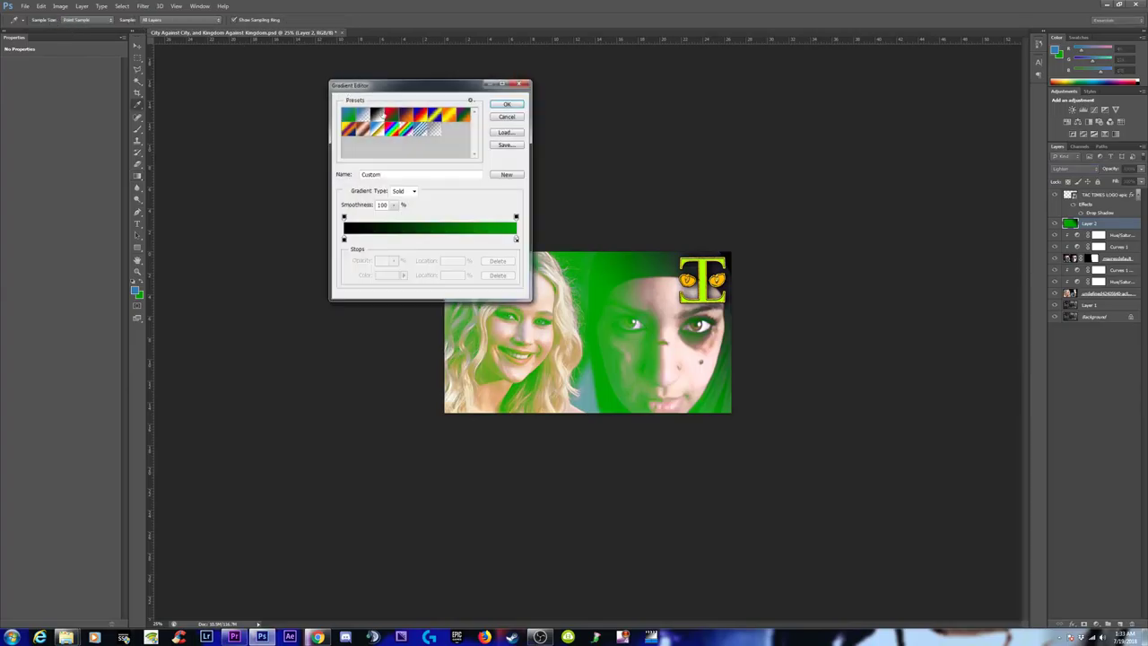
Step: Switch to the Neutral Density gradient preset and undo the green wash on Layer 2
left_click(439, 131)
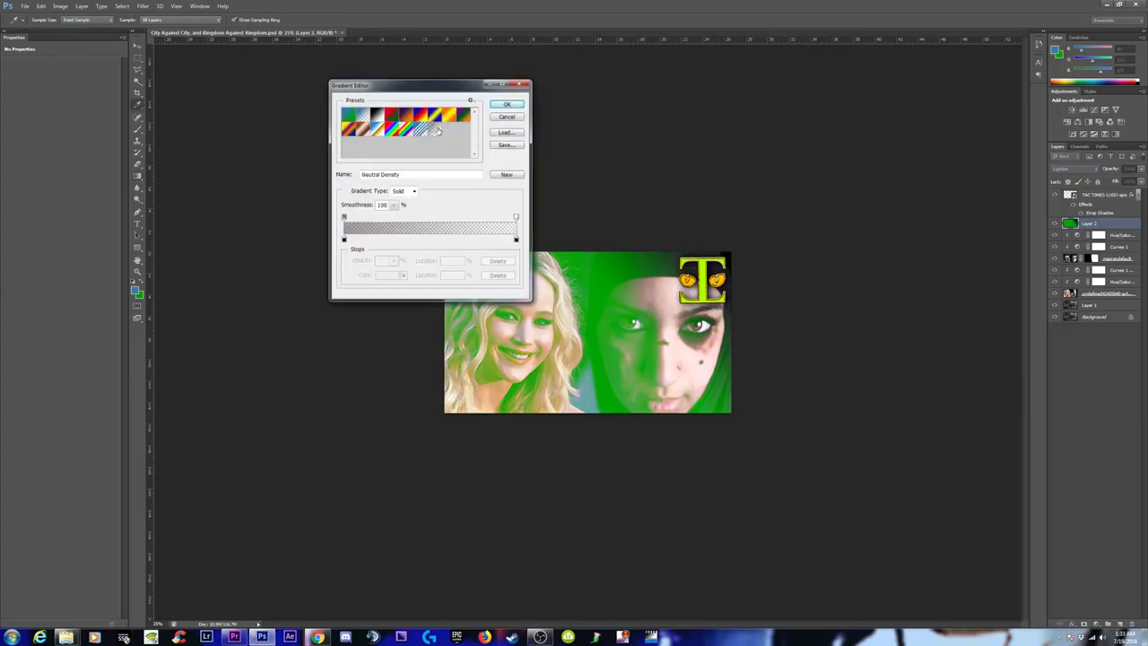
left_click(507, 106)
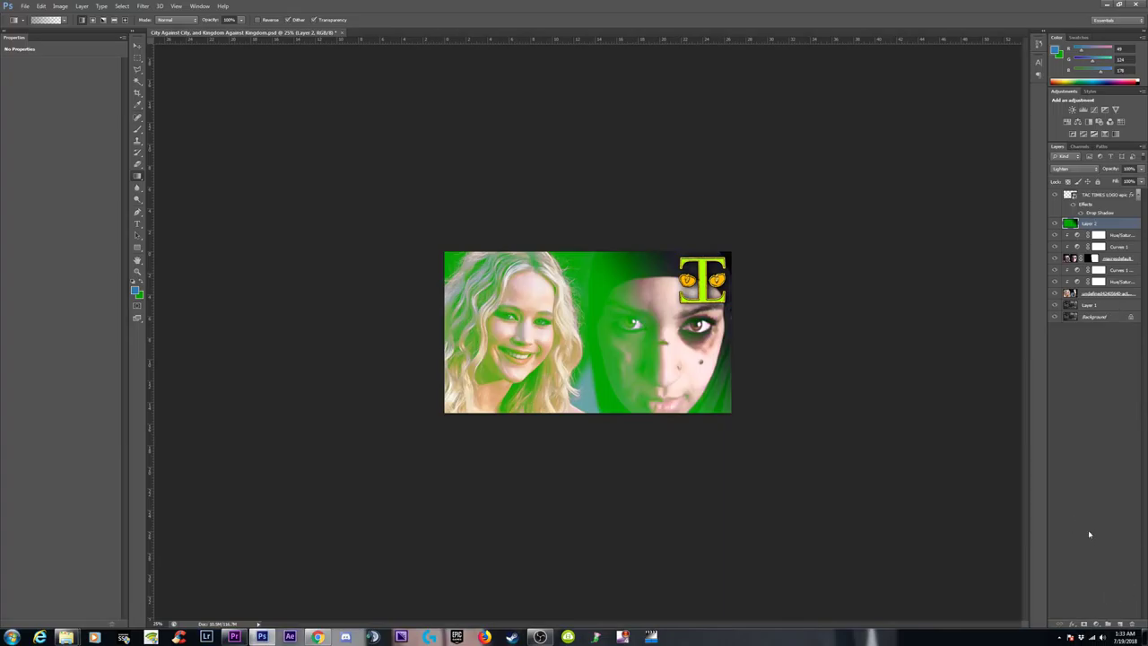
key("ctrl+z")
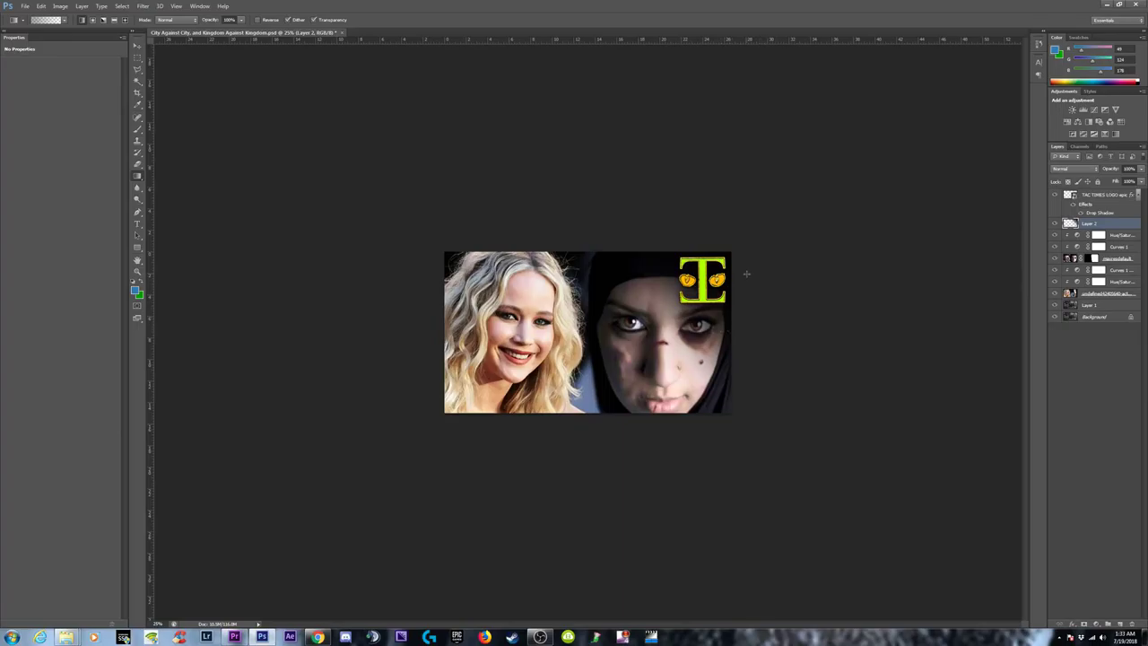
Step: Draw a Neutral Density gradient from the top-right, undo it, and compare Layer 2 on and off
left_click(761, 227)
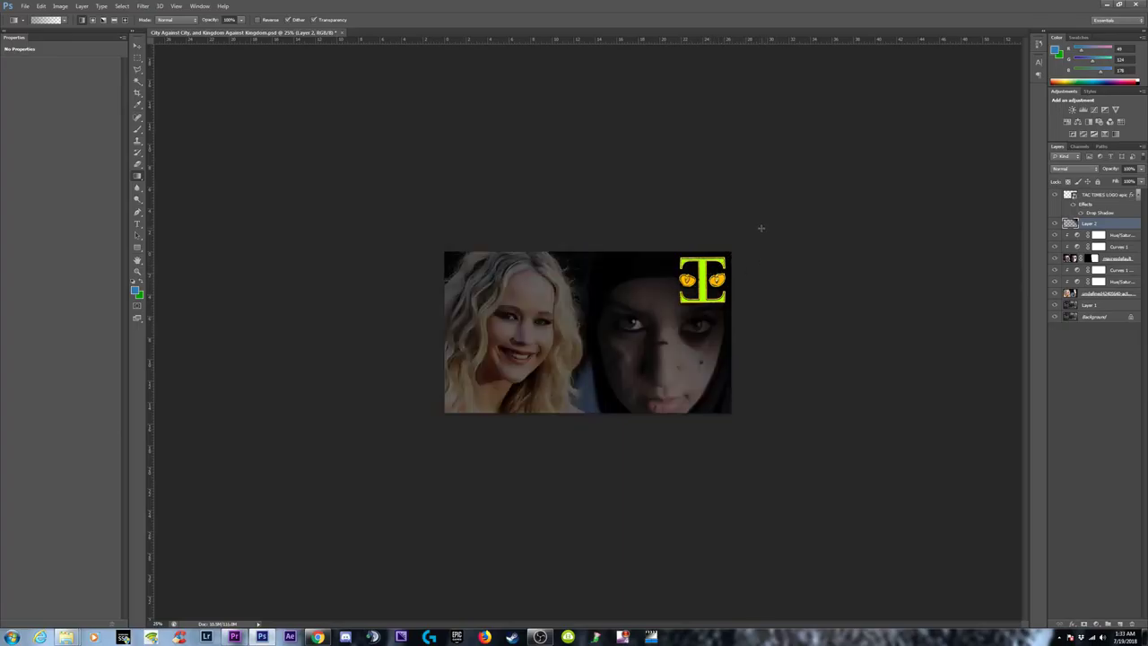
key("ctrl+z")
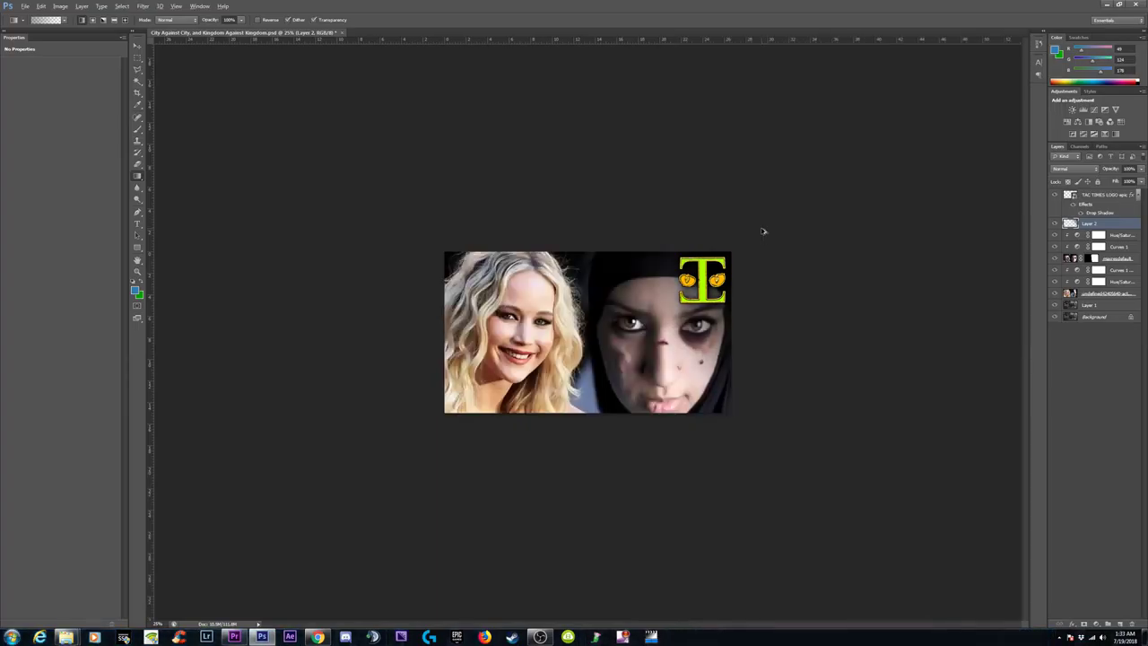
left_click(1055, 224)
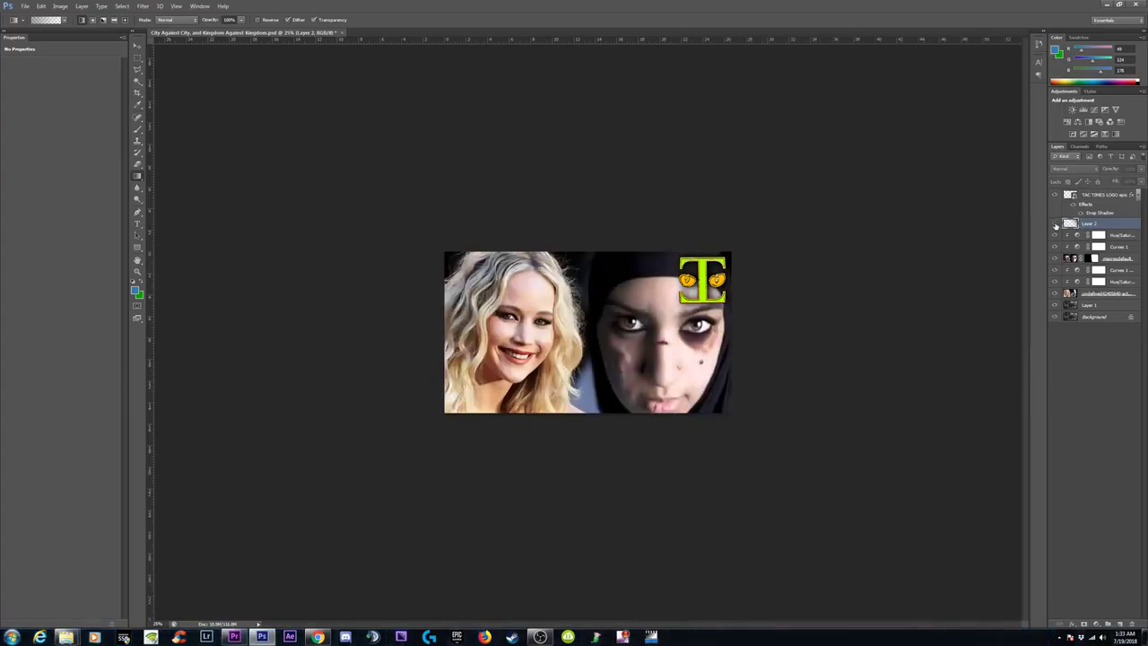
left_click(1055, 223)
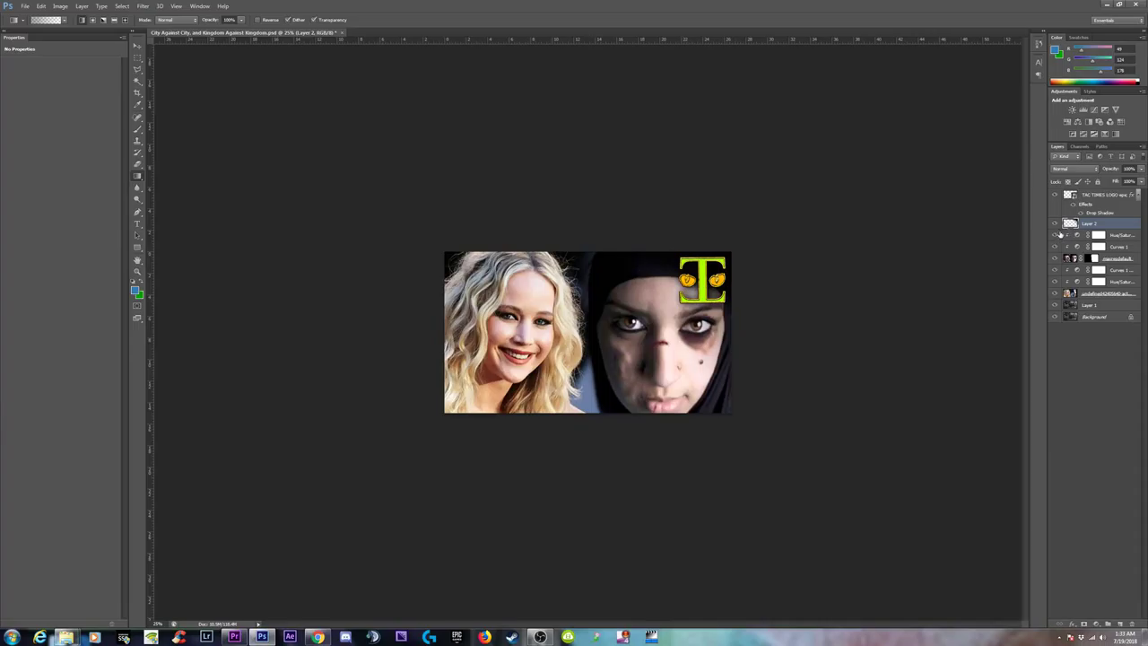
Step: Hide the T logo and photo layers, then restore the logo and the hijab woman's photo
left_click(1056, 195)
left_click(1056, 195)
left_click(1056, 195)
left_click(1056, 293)
left_click(1056, 305)
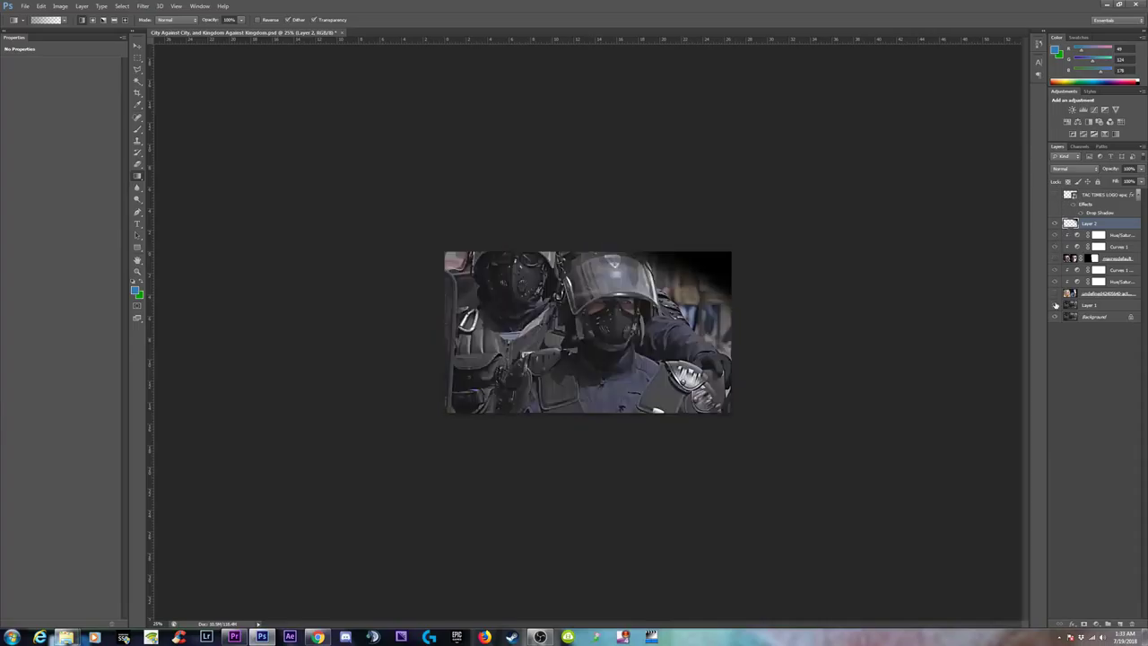
left_click(1056, 317)
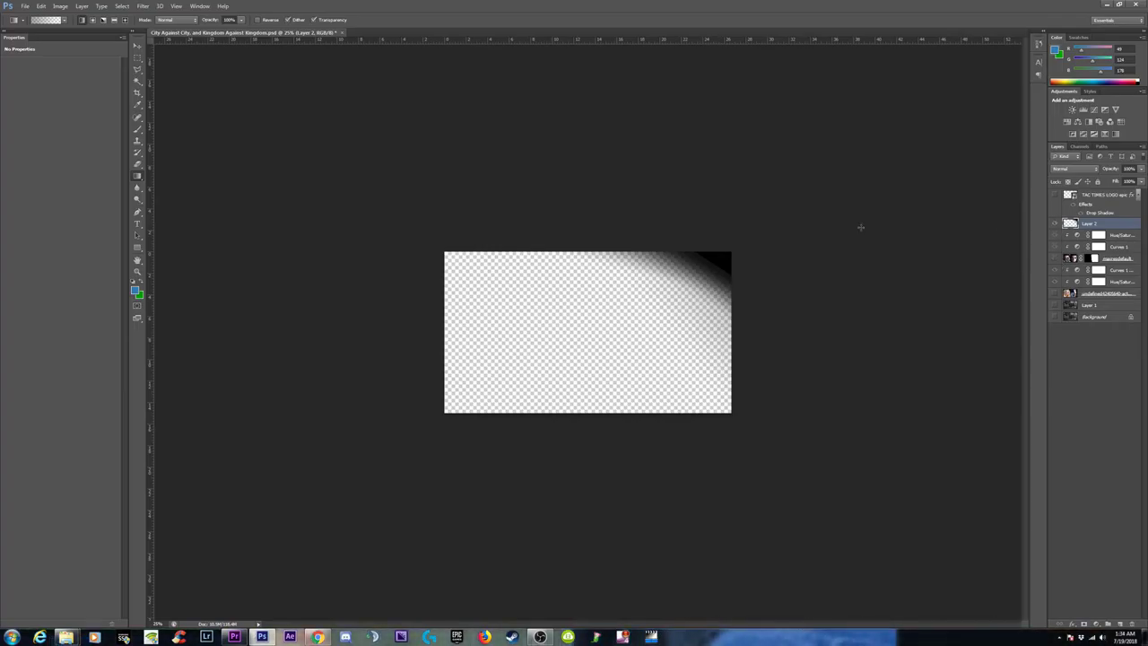
left_click(1056, 196)
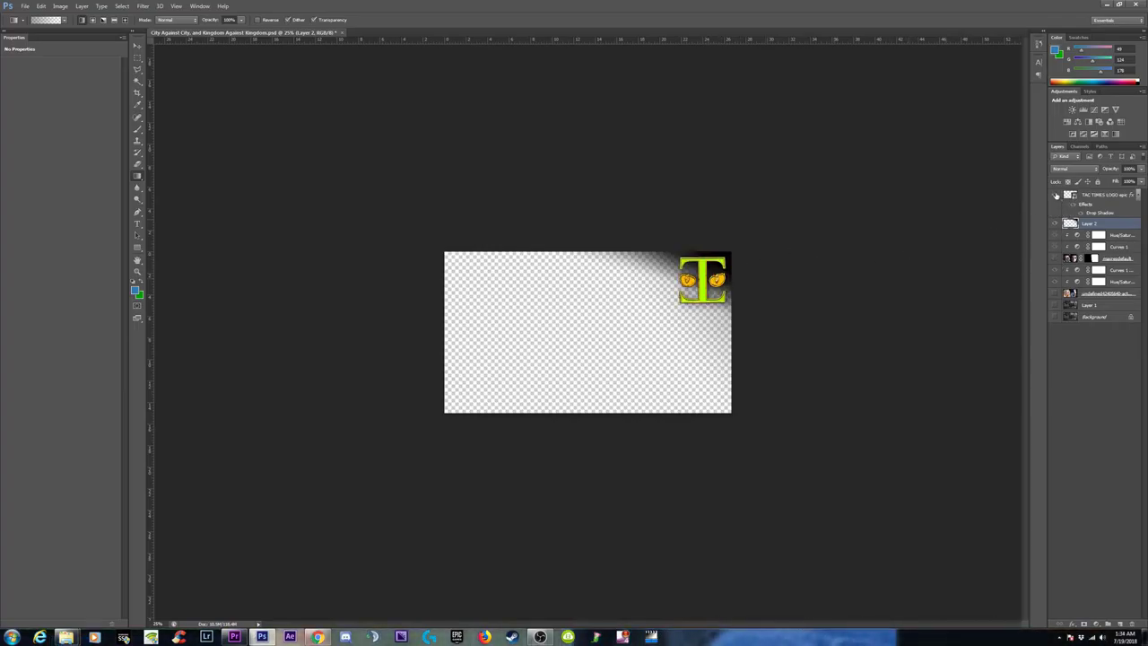
left_click(1056, 258)
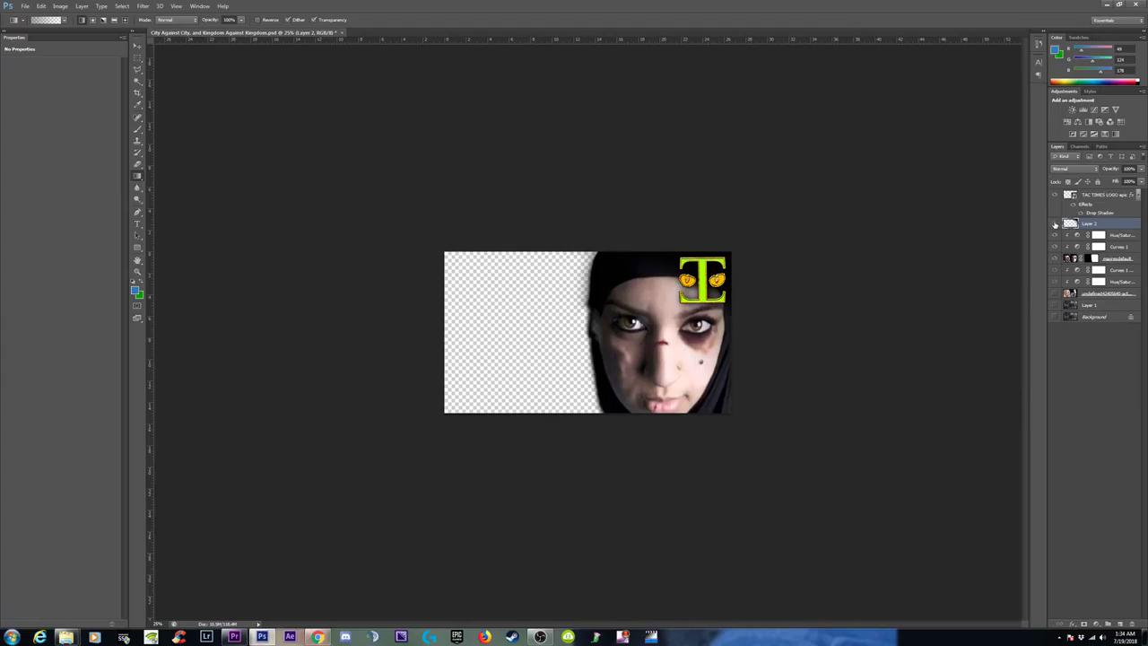
Step: Compare the corner with and without Layer 2's darkening, with the blonde photo visible
left_click(1056, 224)
left_click(1056, 224)
left_click(1056, 224)
left_click(1056, 224)
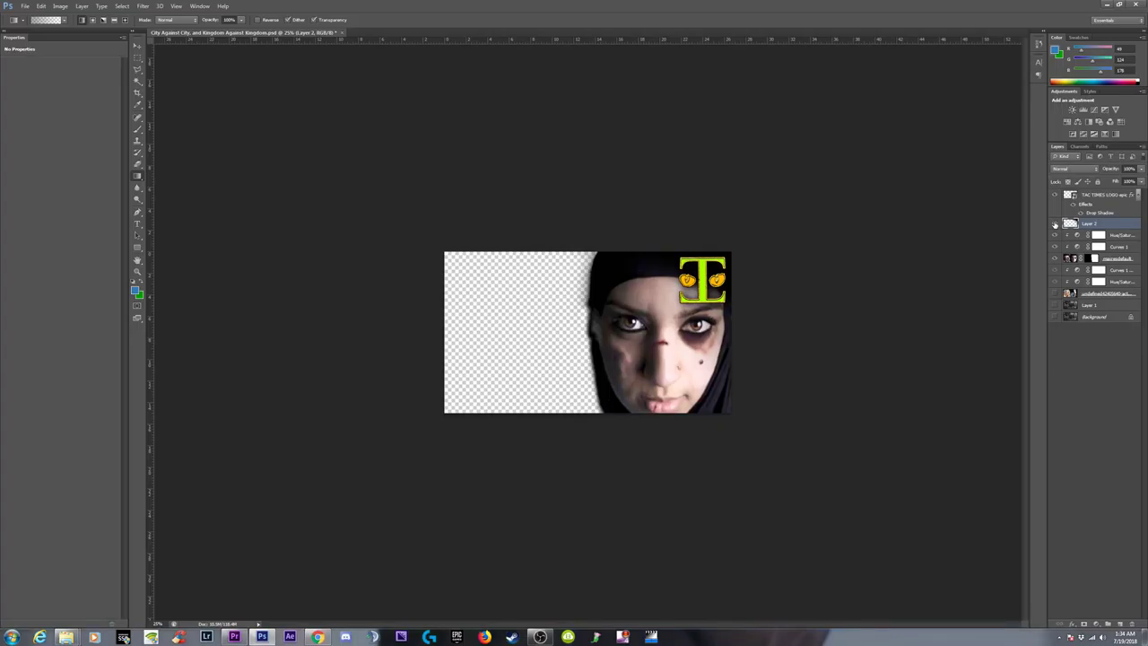
left_click(1055, 294)
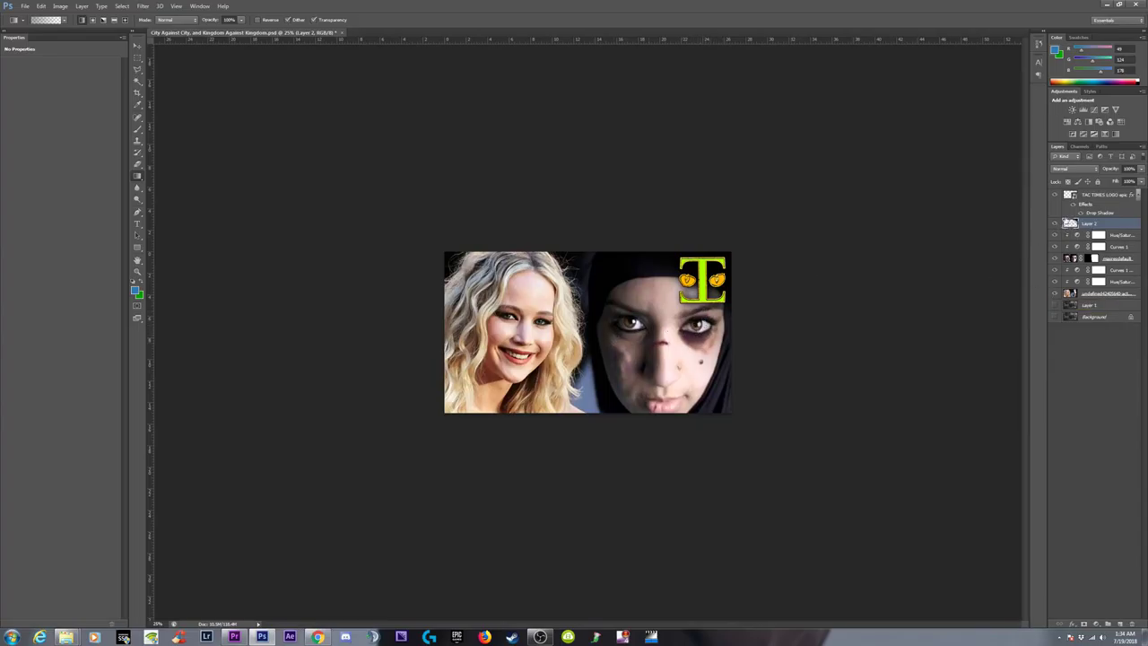
left_click(1055, 223)
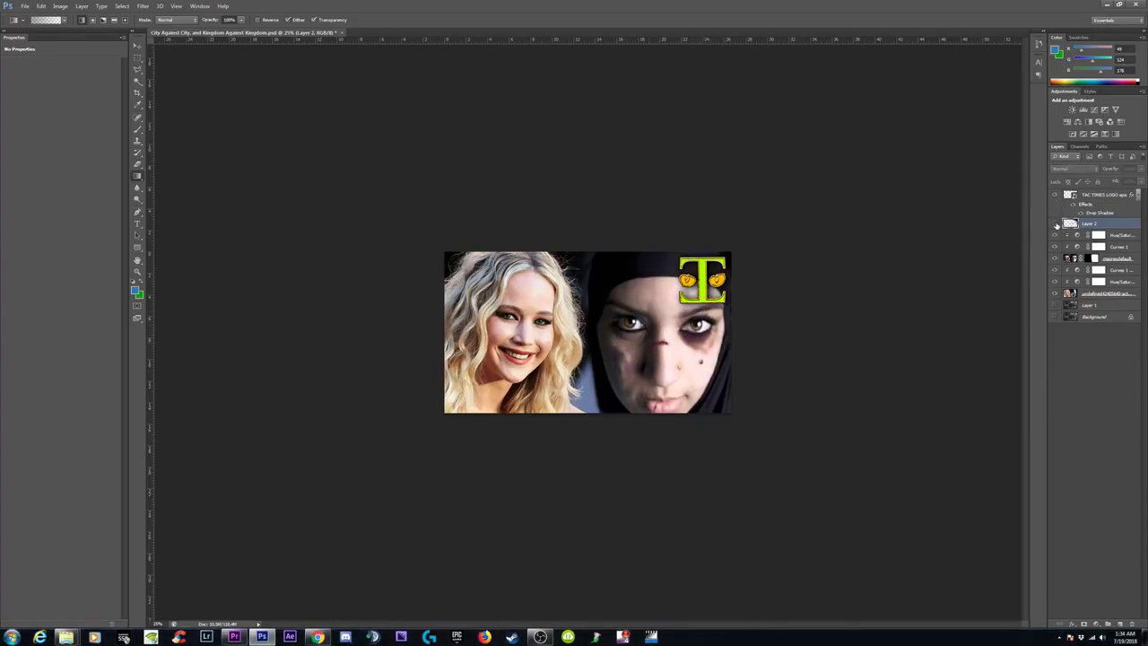
left_click(1055, 224)
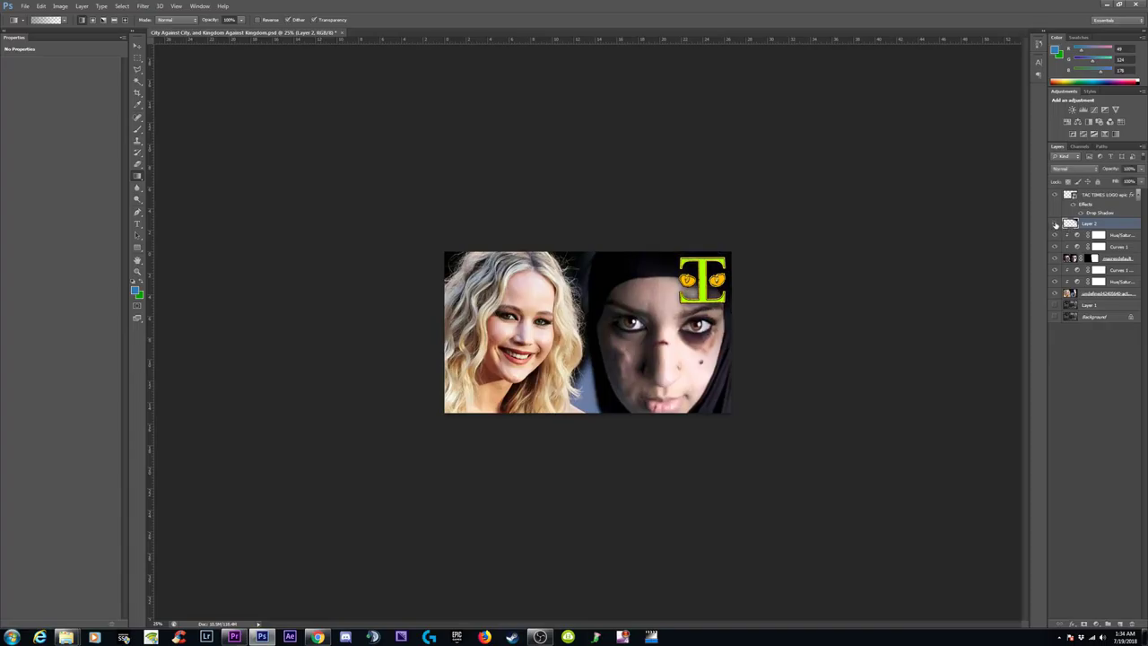
left_click(1055, 223)
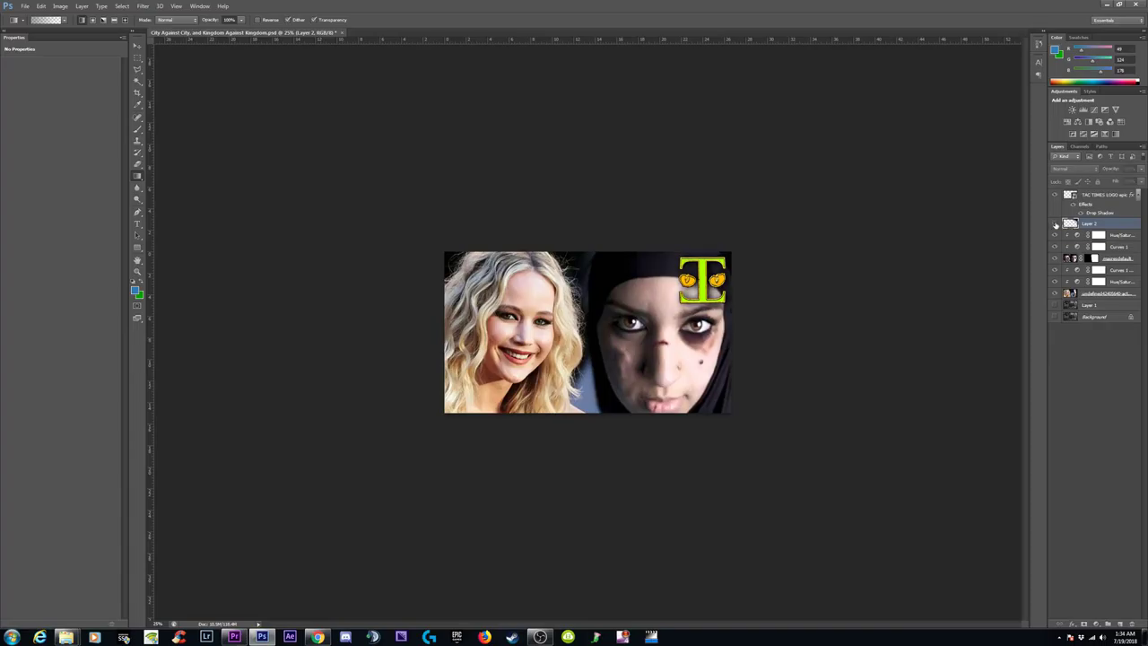
left_click(1055, 224)
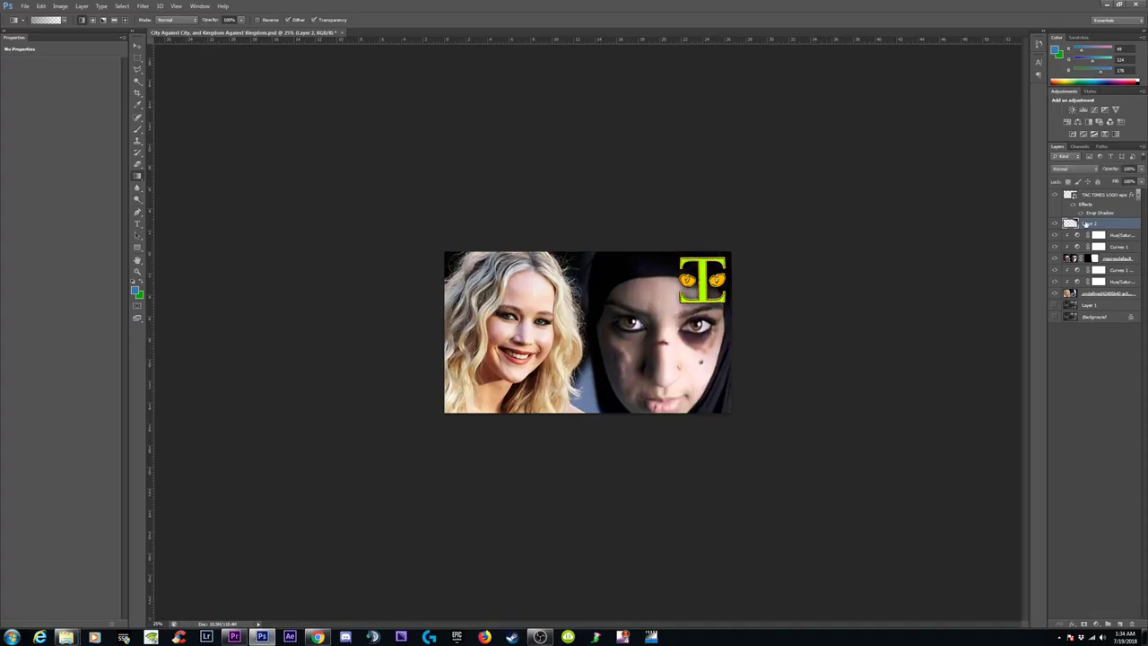
left_click(1087, 235)
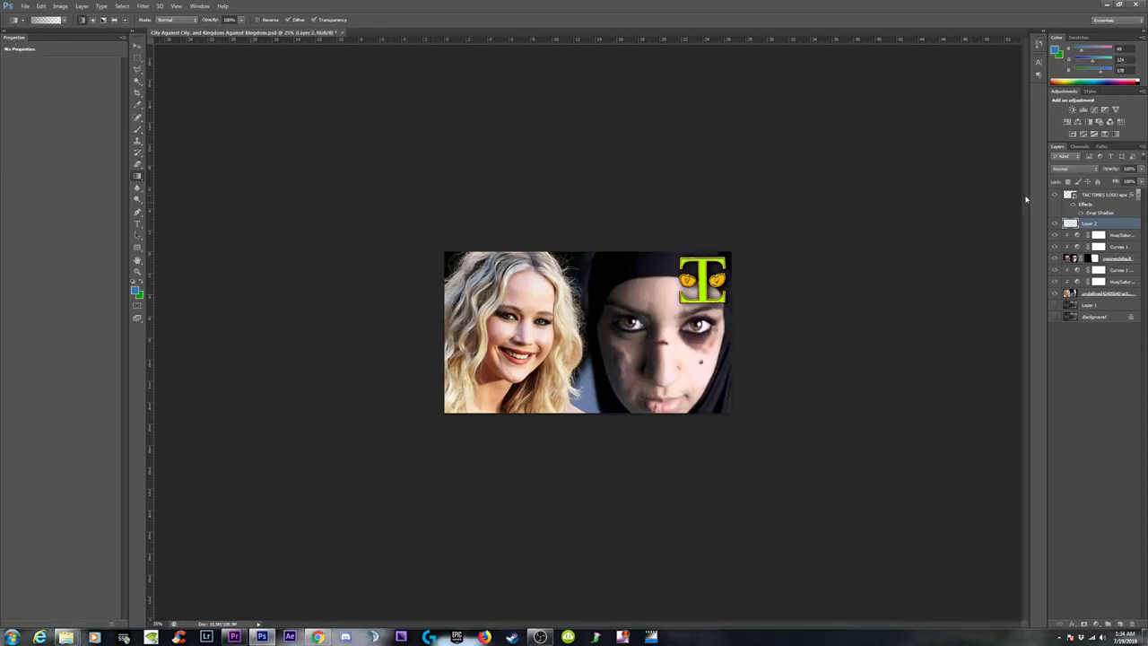
Step: Add dark gradient shading around the logo's top-right corner, top edge and right eye
left_click(1056, 260)
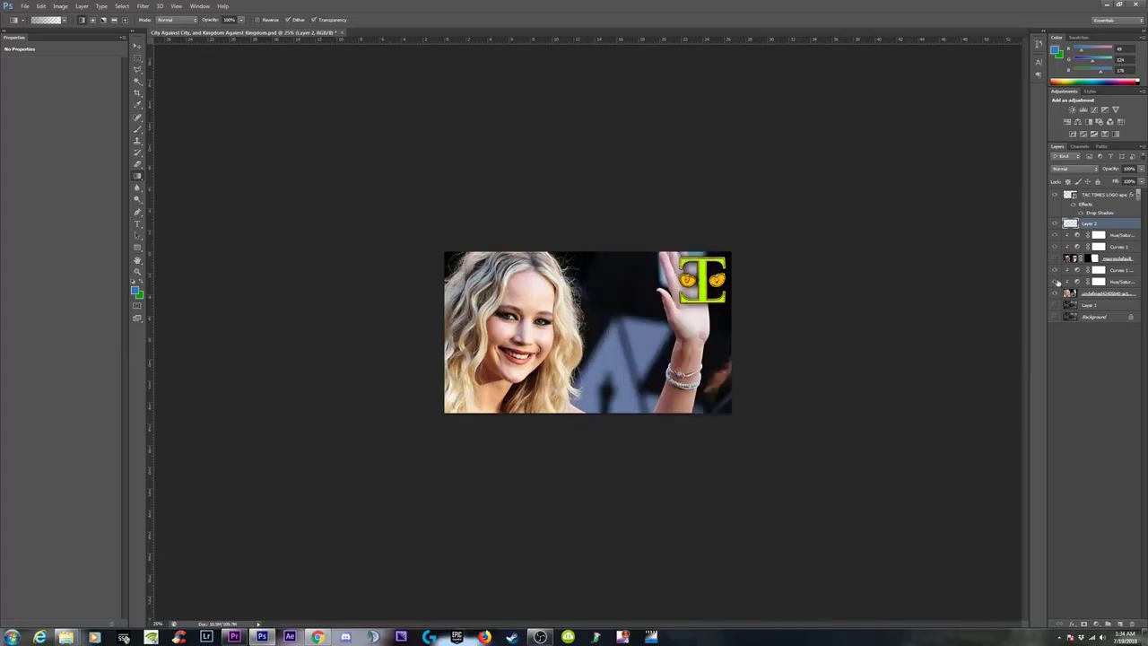
left_click(1055, 294)
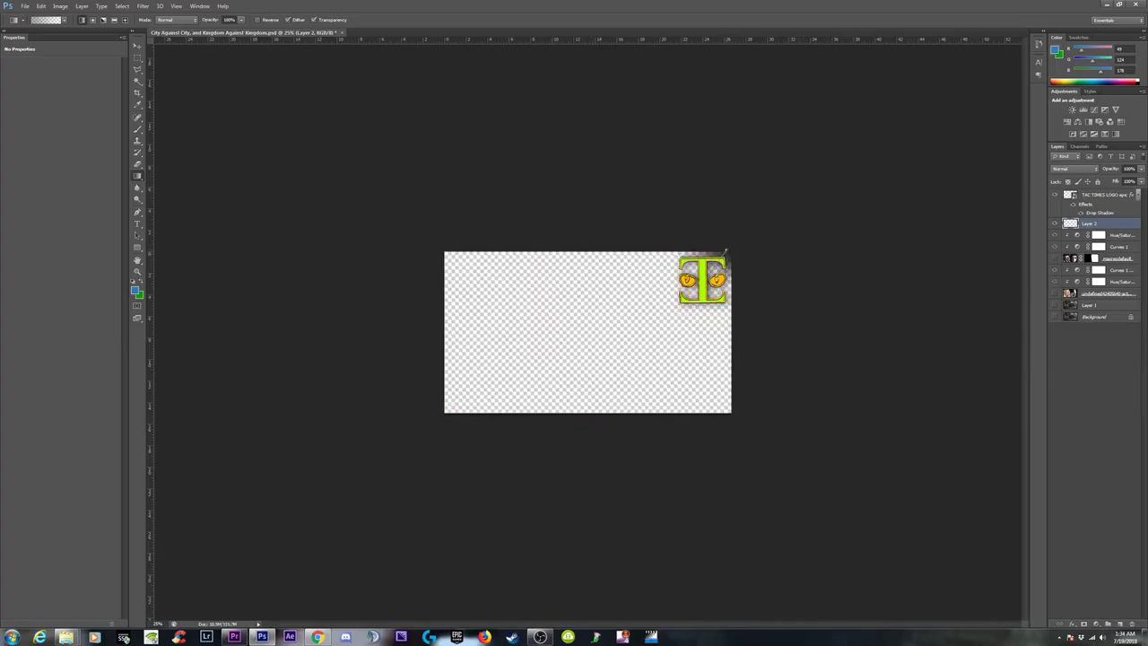
left_click_drag(725, 251, 725, 242)
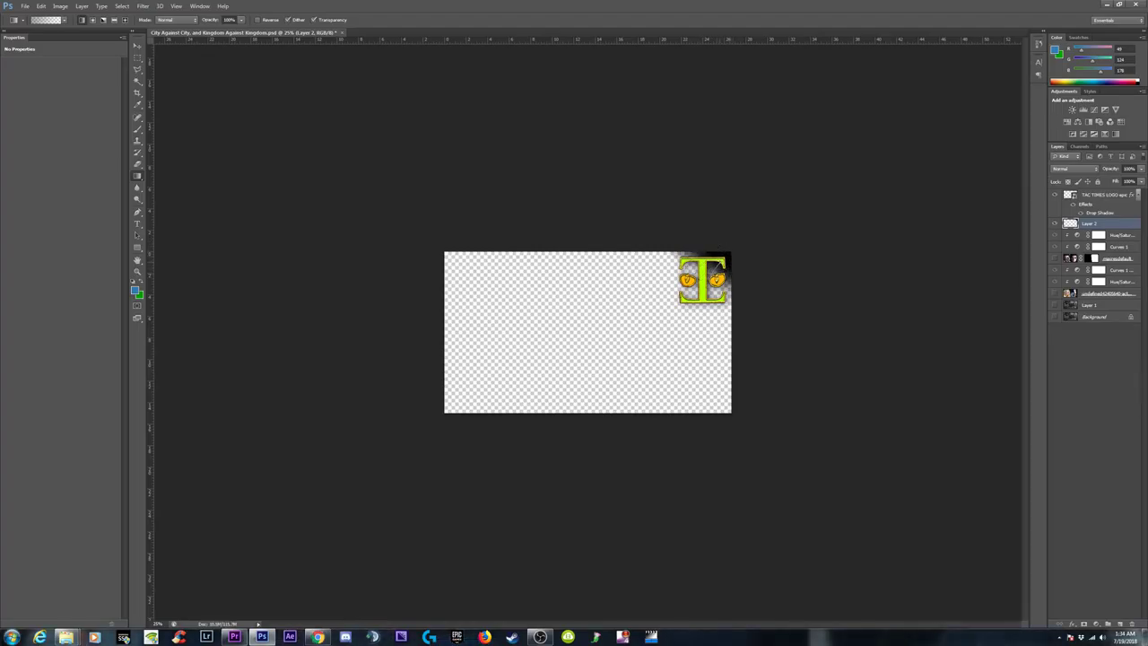
left_click(1055, 258)
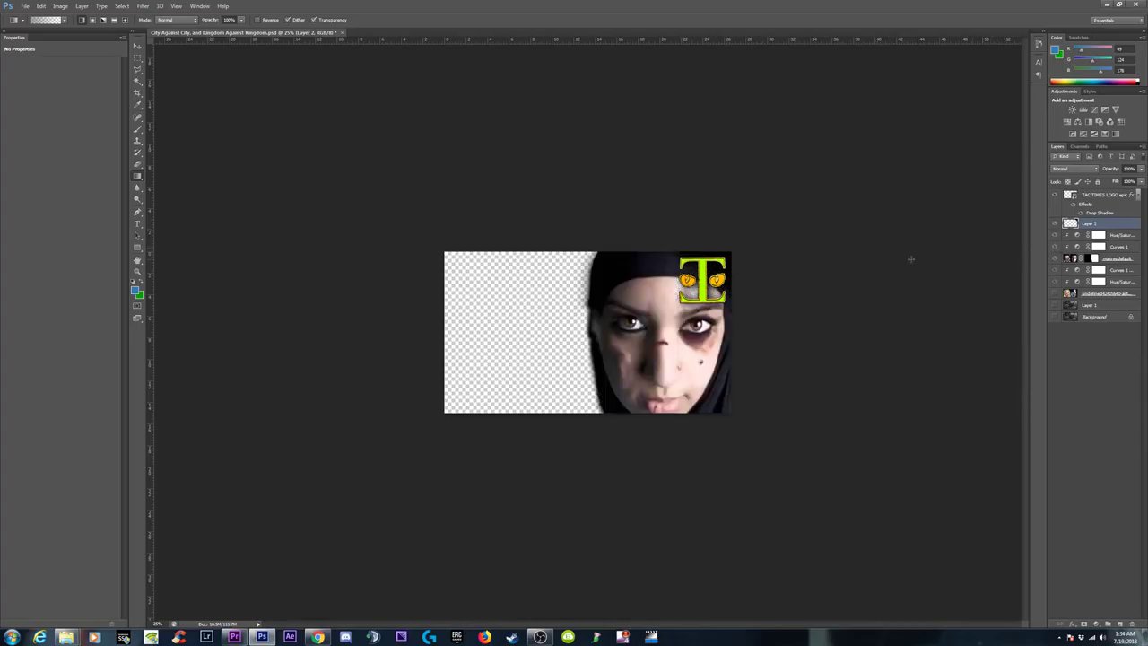
left_click_drag(688, 269, 696, 256)
mouse_move(710, 295)
left_mouse_down()
mouse_move(724, 285)
mouse_move(704, 300)
mouse_move(673, 267)
left_mouse_up()
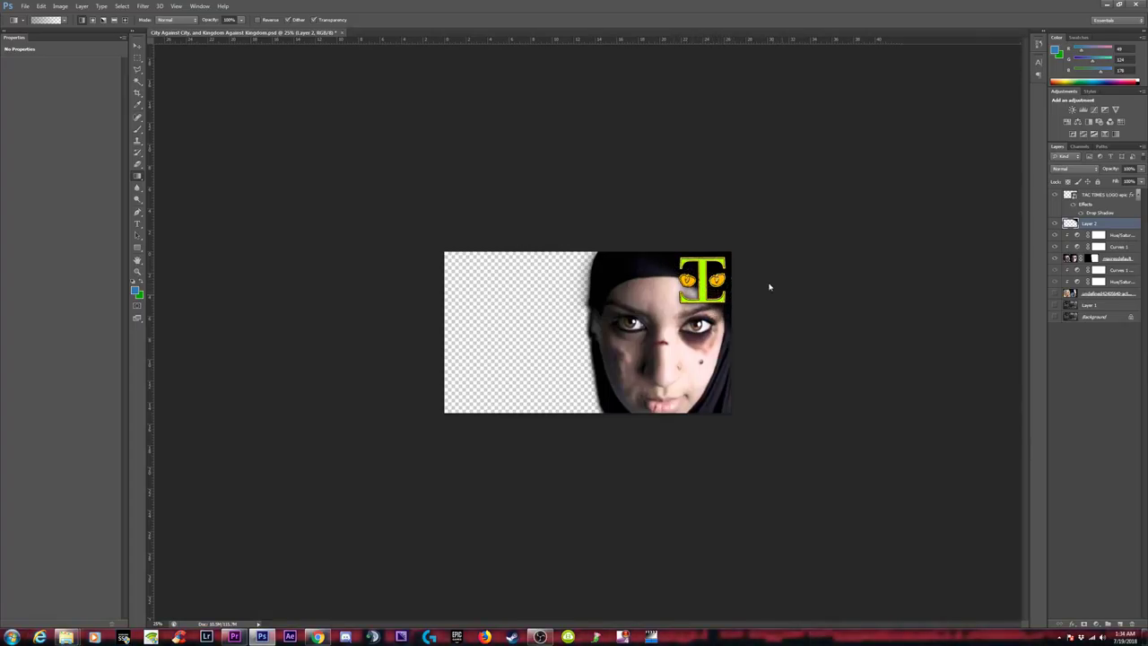
key("alt+z")
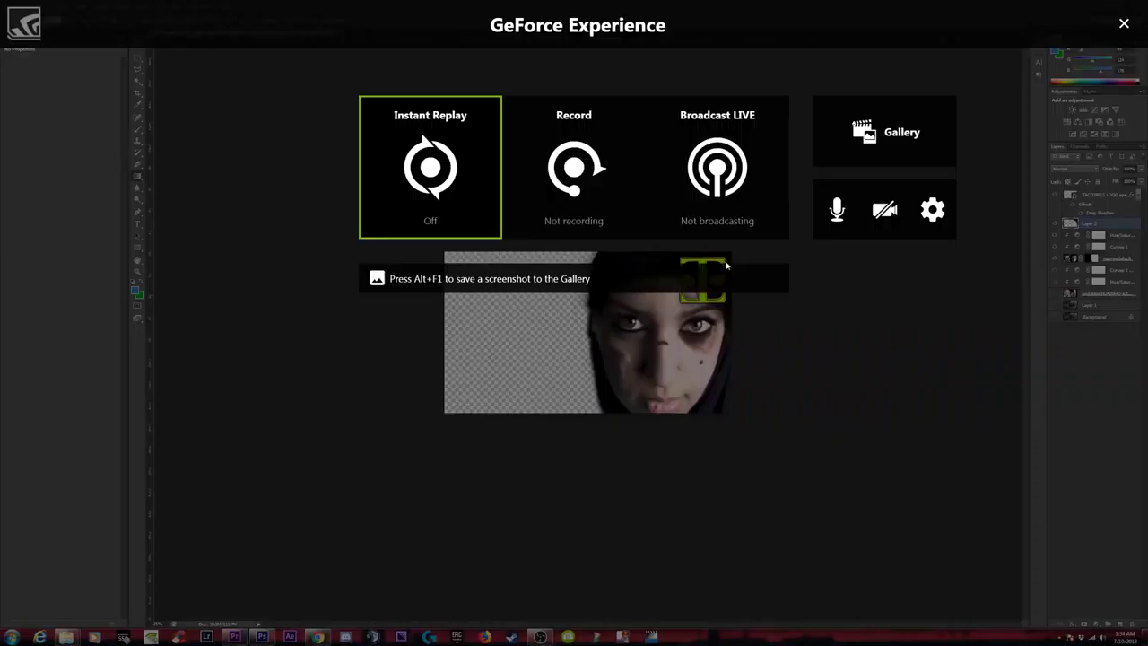
left_click(1124, 23)
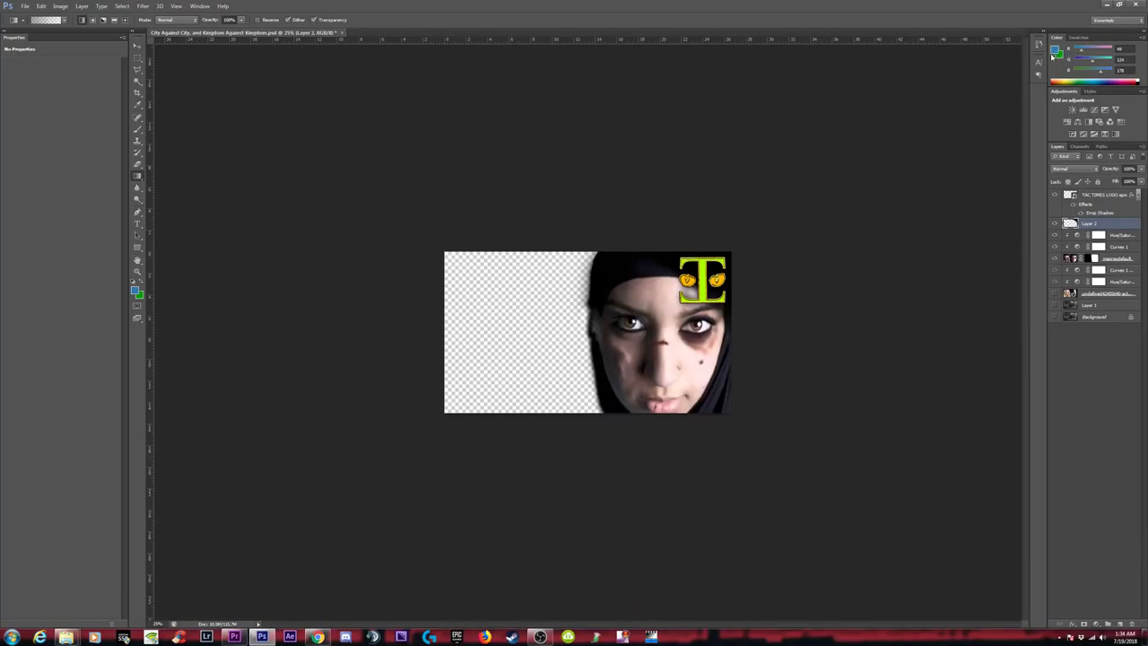
key("alt+z")
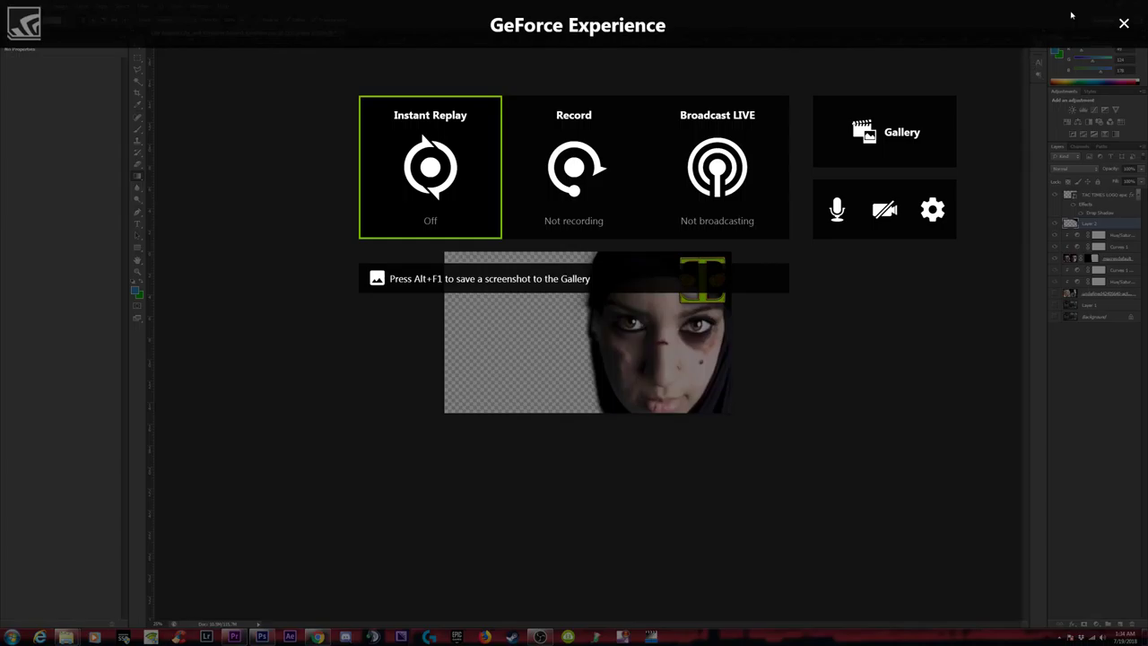
left_click(1124, 23)
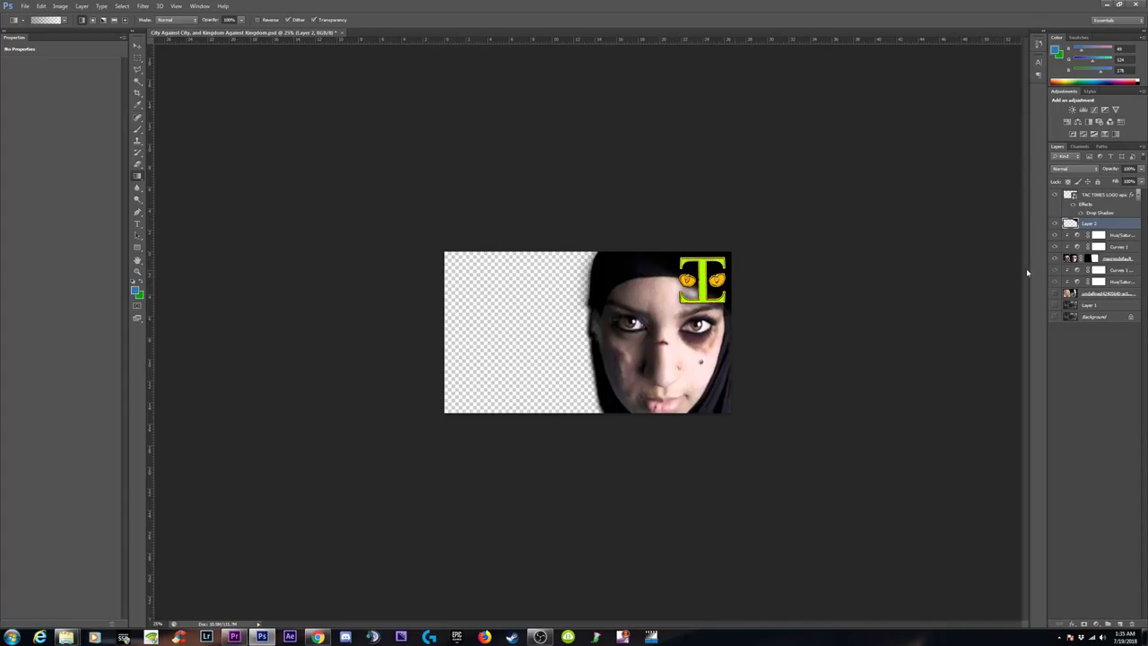
Step: Show the blonde woman's photo layer and select it
left_click(1055, 294)
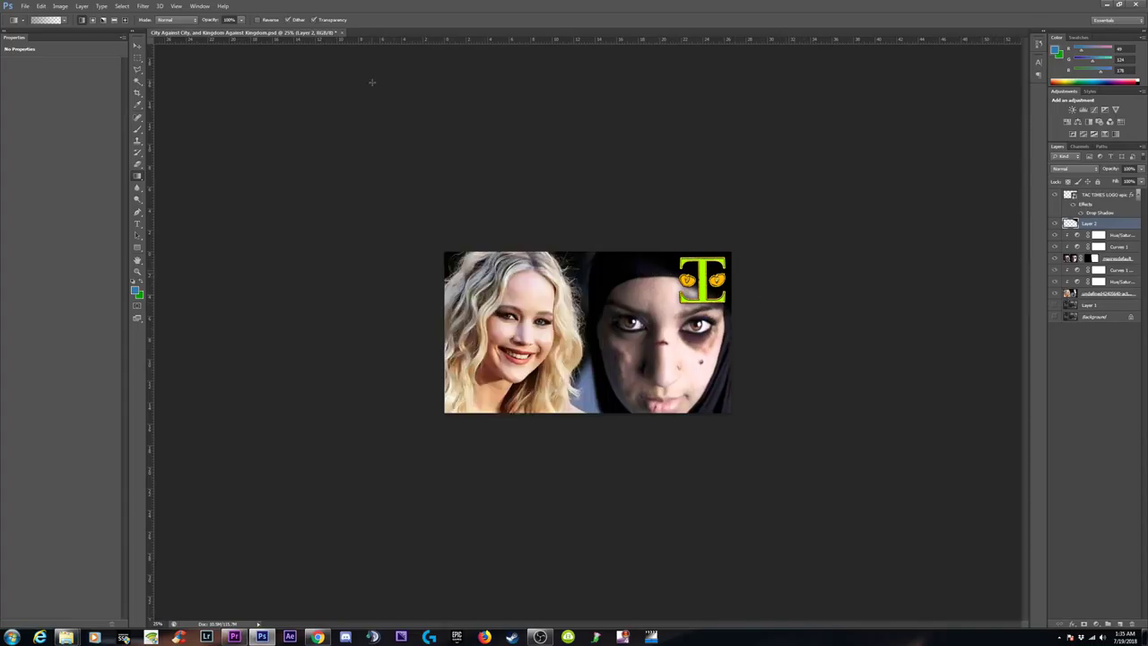
left_click(25, 6)
left_click(60, 5)
left_click(1067, 296)
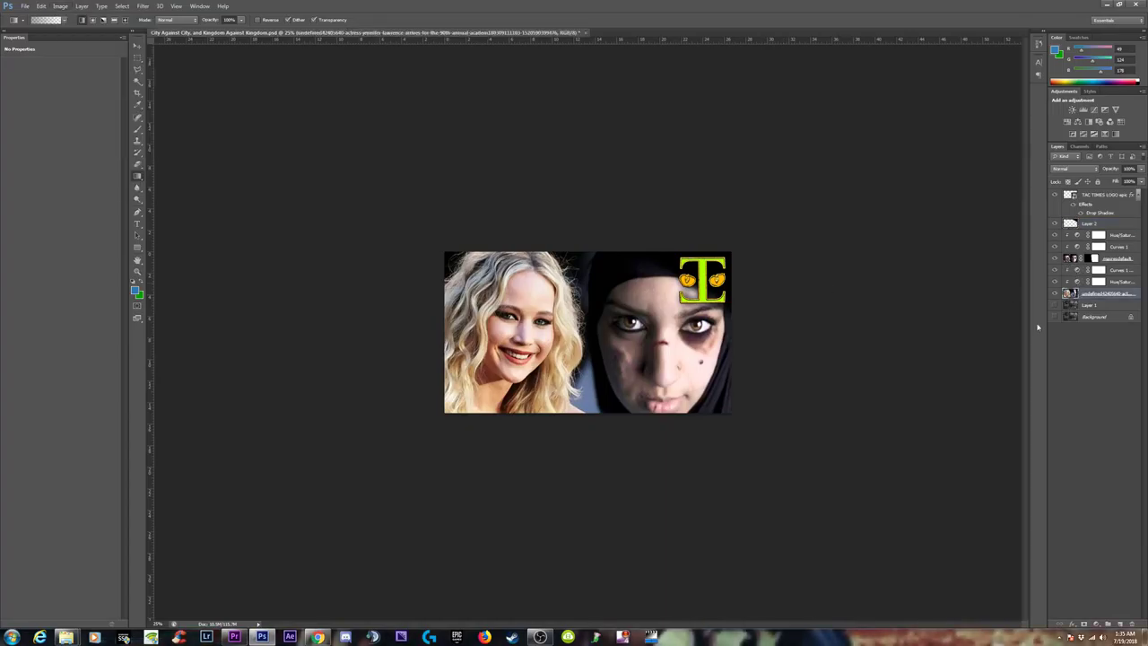
Step: Enlarge the blonde photo, tilt it about -1.5°, and apply the transform
key("ctrl+t")
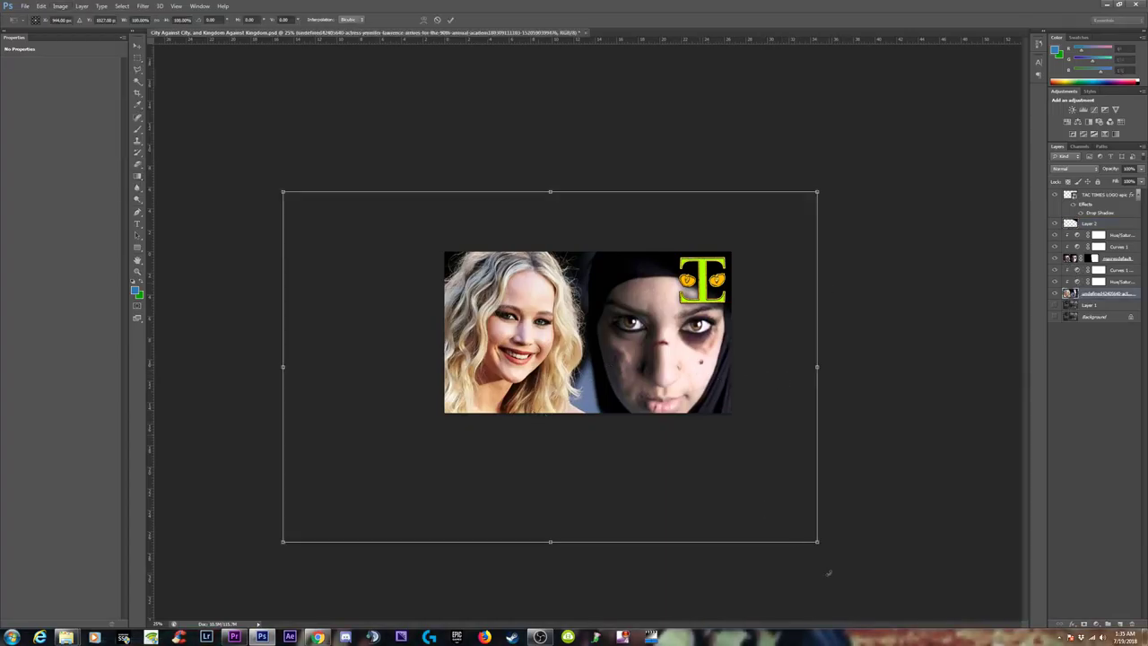
mouse_move(808, 559)
left_mouse_down()
mouse_move(840, 573)
mouse_move(823, 568)
left_mouse_up()
mouse_move(815, 412)
left_mouse_down()
mouse_move(802, 411)
mouse_move(812, 423)
left_mouse_up()
left_click_drag(828, 552, 858, 570)
left_click_drag(888, 382, 897, 332)
left_click_drag(674, 441, 660, 429)
left_click_drag(877, 329, 835, 422)
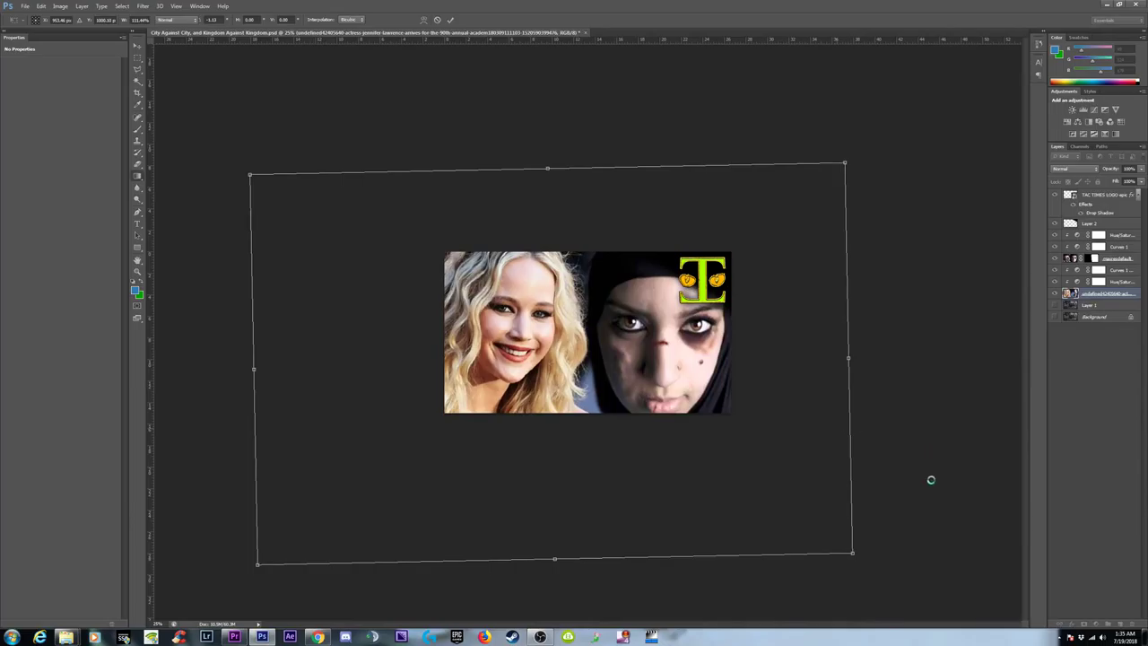
key("Return")
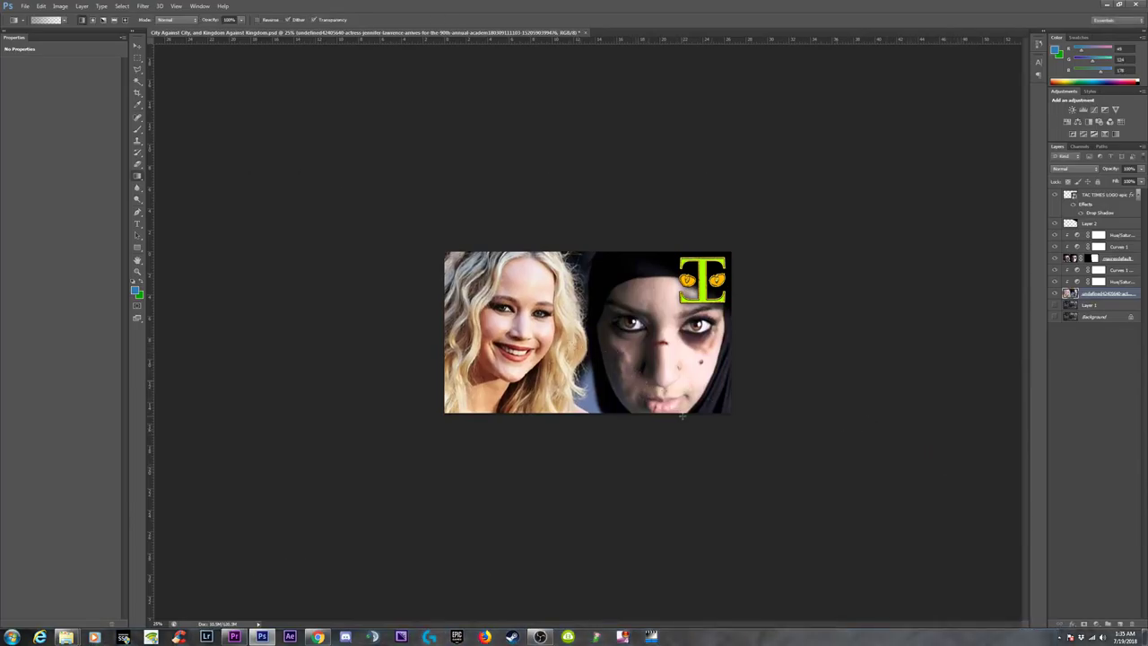
key("ctrl+z")
key("ctrl+z")
Step: Start File > Save As, then switch to the browser's image search results
left_click(25, 6)
left_click(41, 114)
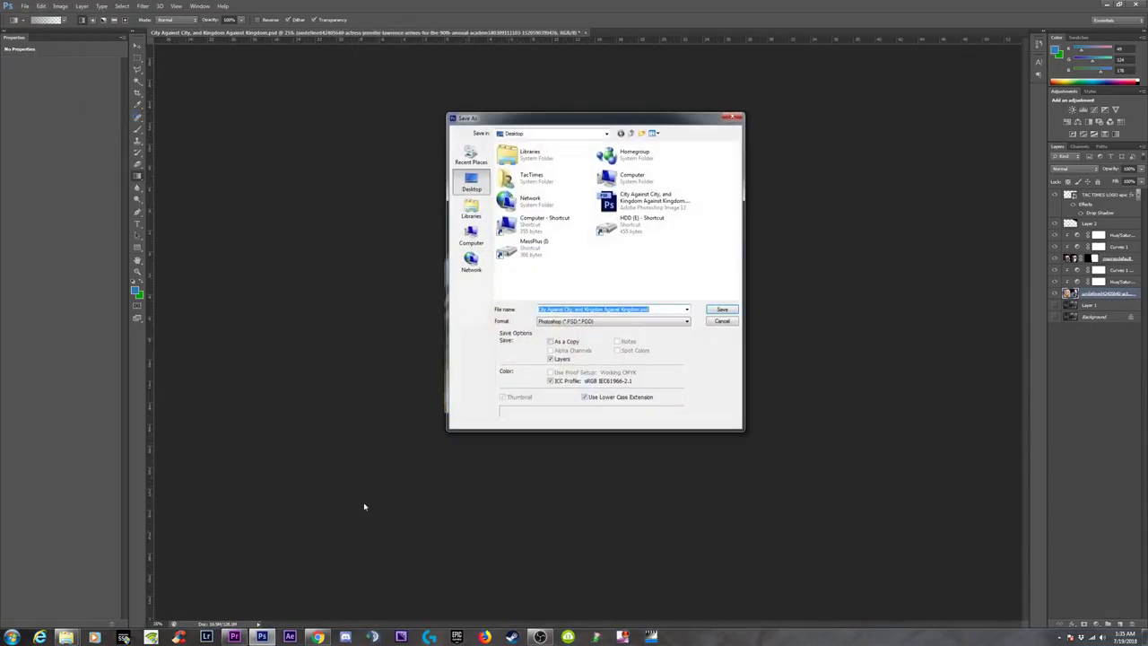
left_click(318, 637)
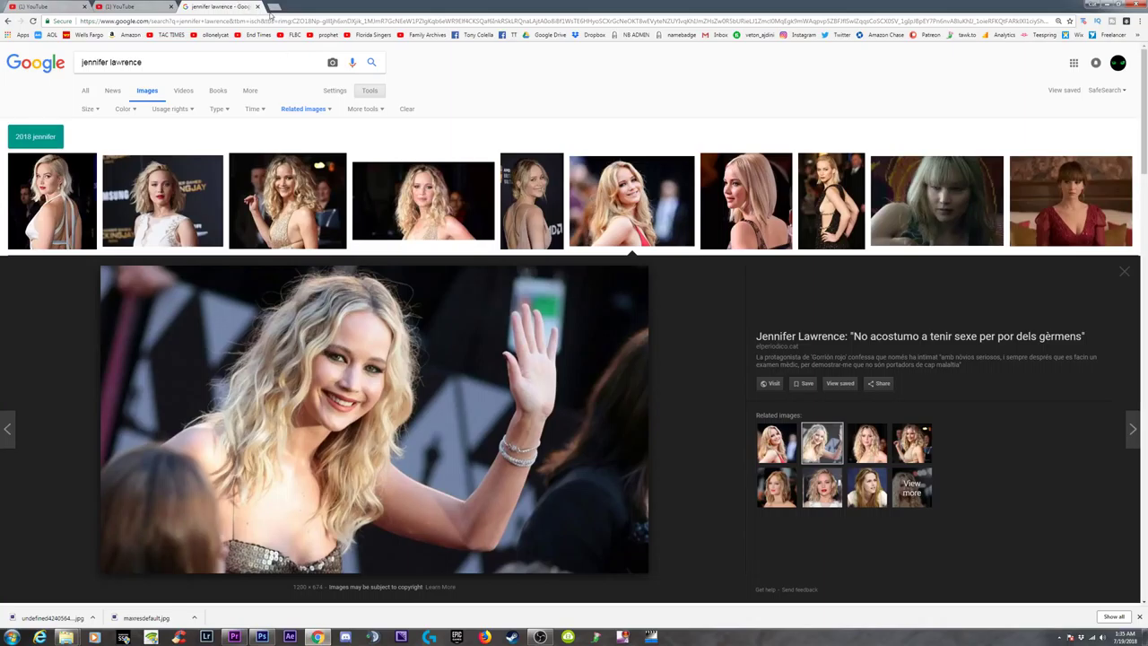
Step: Enter 'Correlation' in the video title, correcting the misspelled 'Coorelation'
left_click(258, 8)
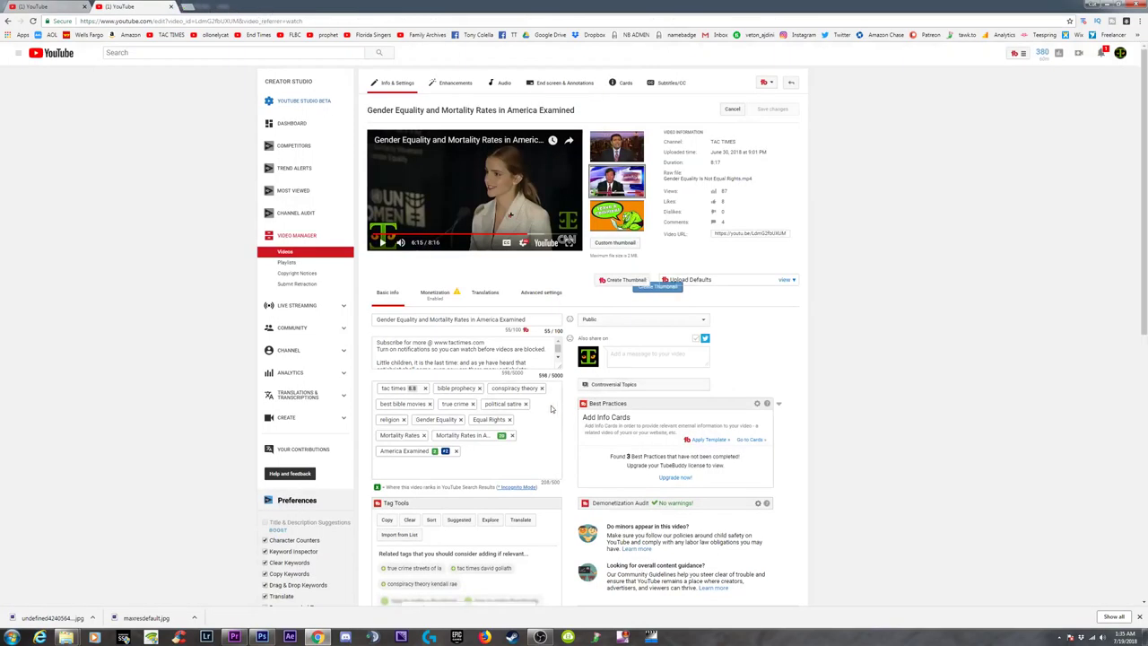
left_click_drag(376, 319, 534, 322)
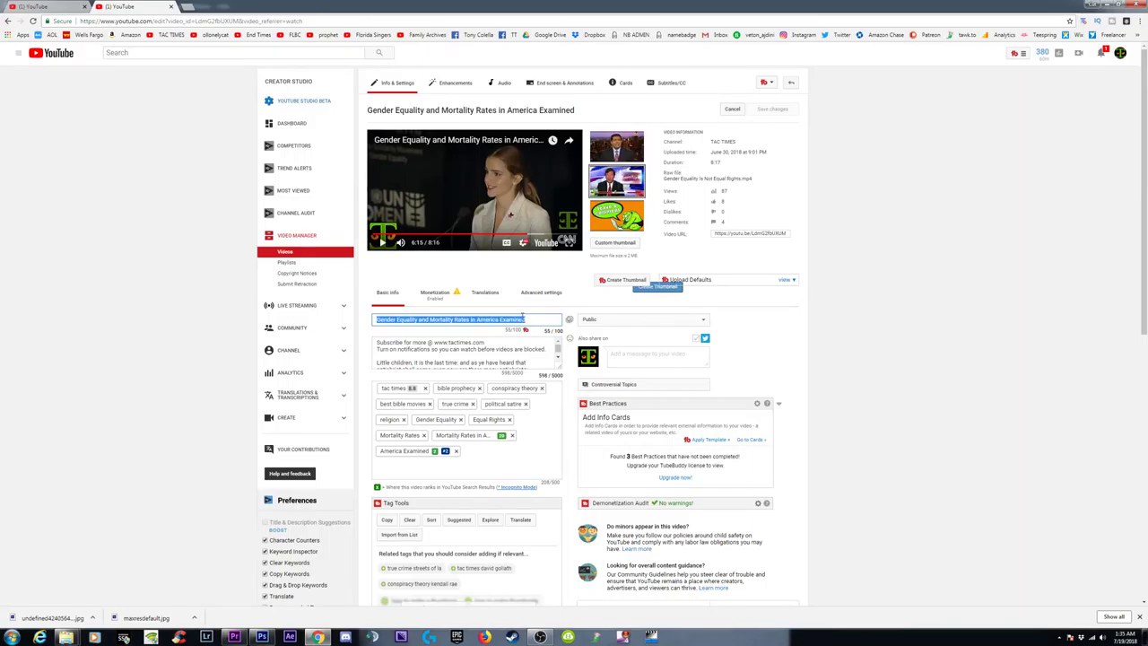
left_click(496, 320)
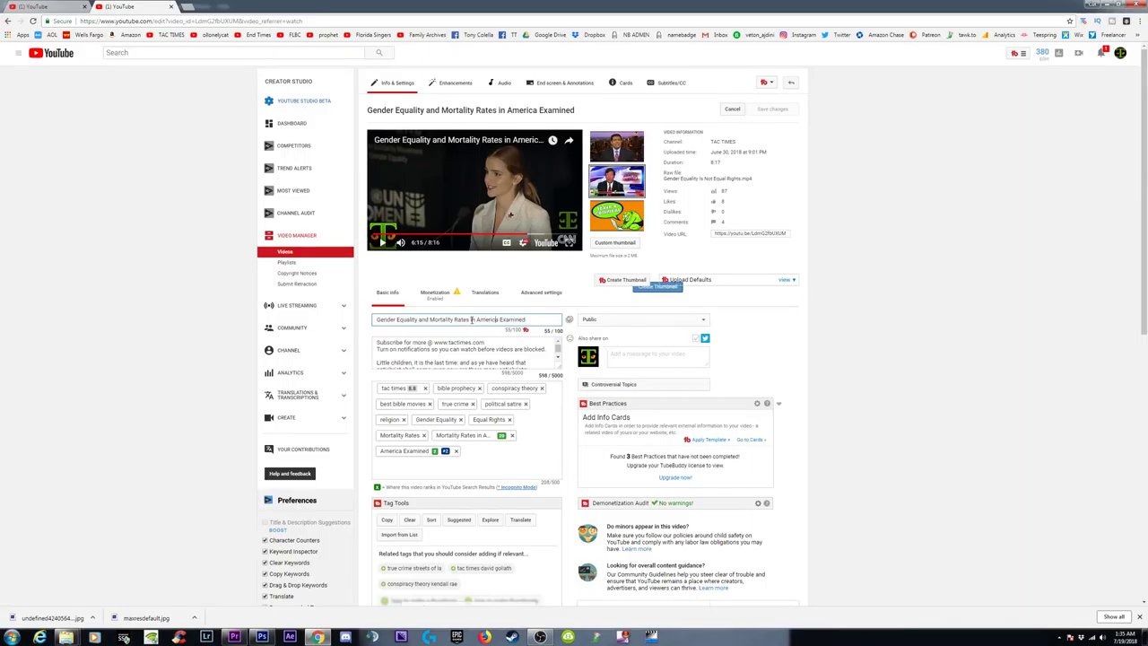
left_click_drag(470, 319, 521, 318)
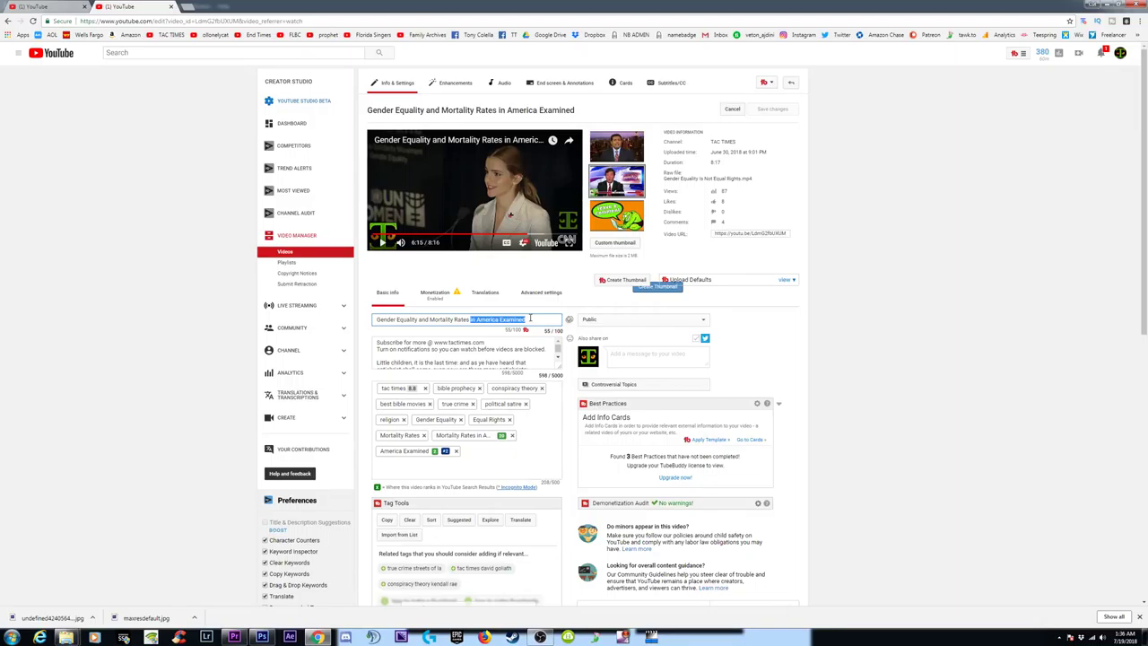
type("Coo")
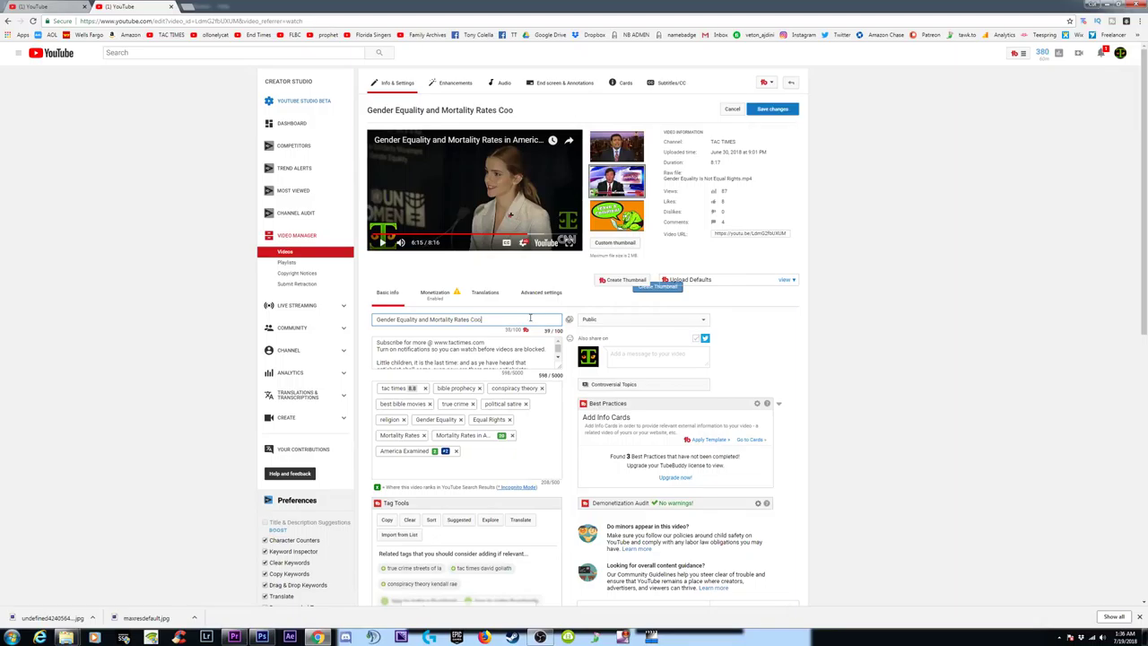
type("relation")
double_click(489, 319)
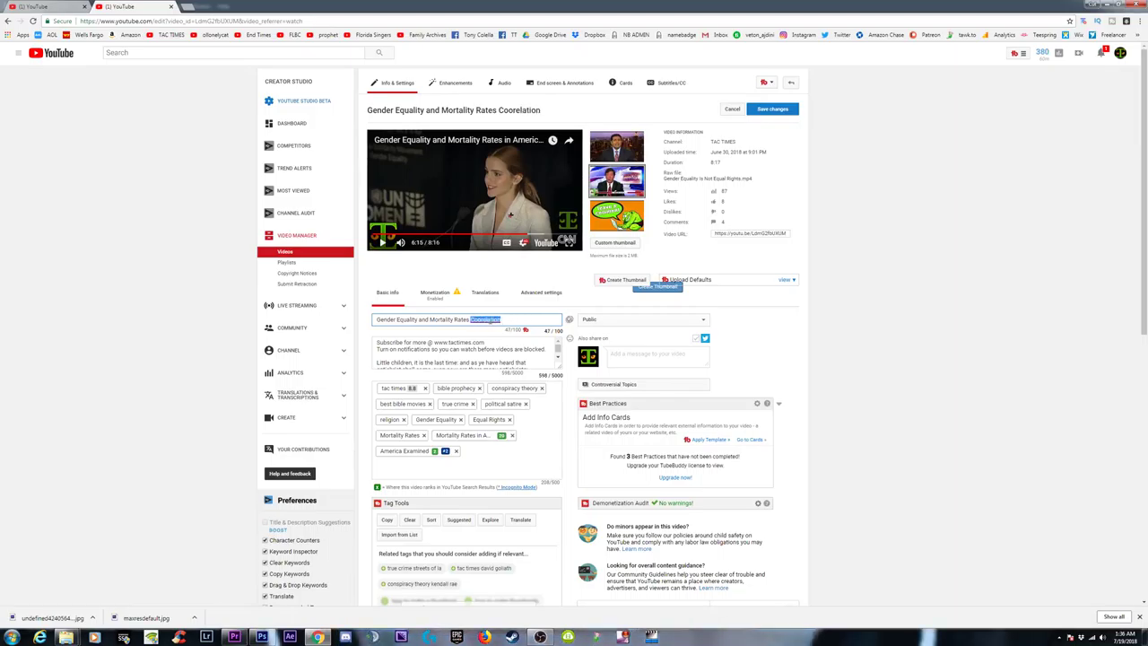
right_click(492, 322)
left_click(514, 327)
left_click_drag(500, 321, 469, 325)
key("ctrl+c")
left_click(508, 324)
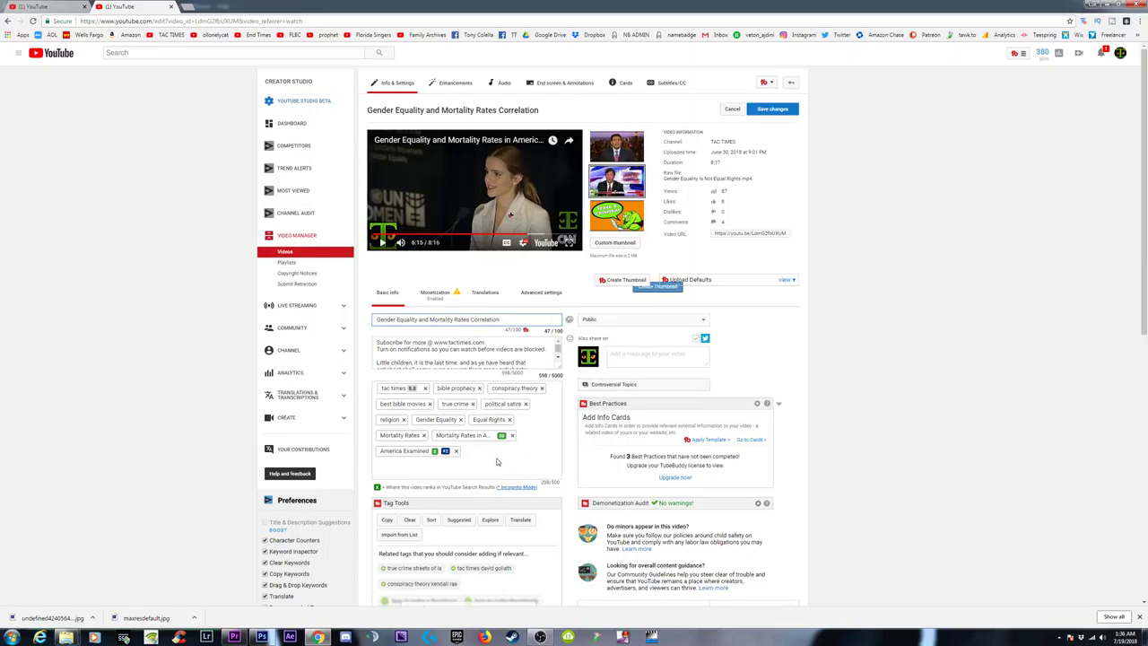
Step: Paste Correlation as a new tag after America Examined, then restore down Chrome
left_click(484, 457)
key("ctrl+v")
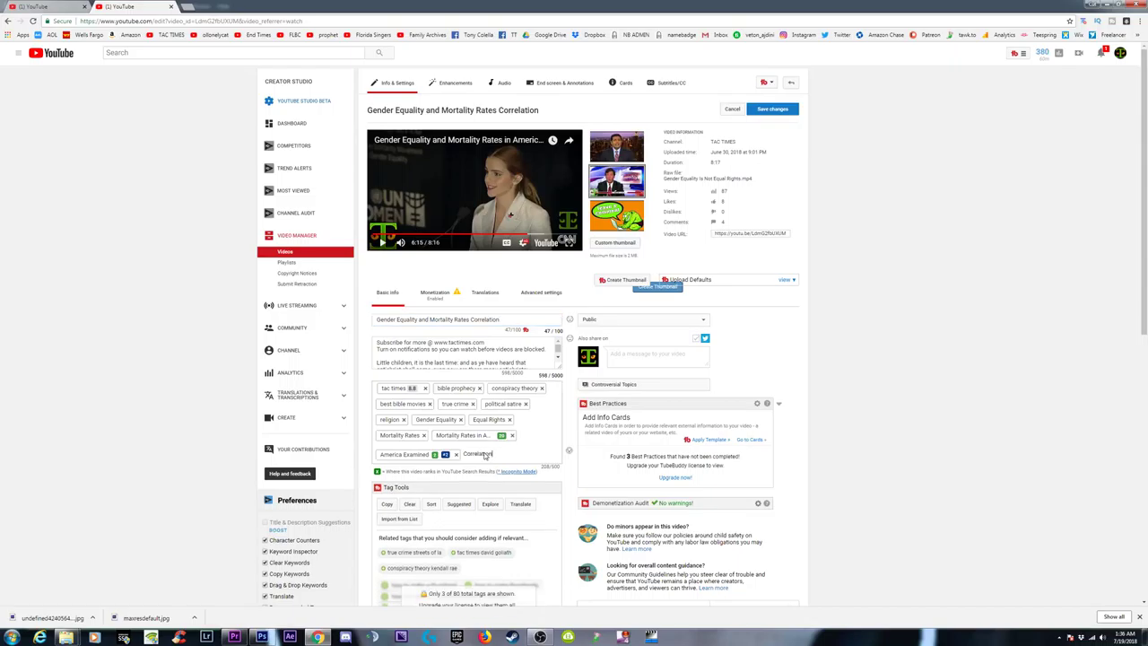
key("Return")
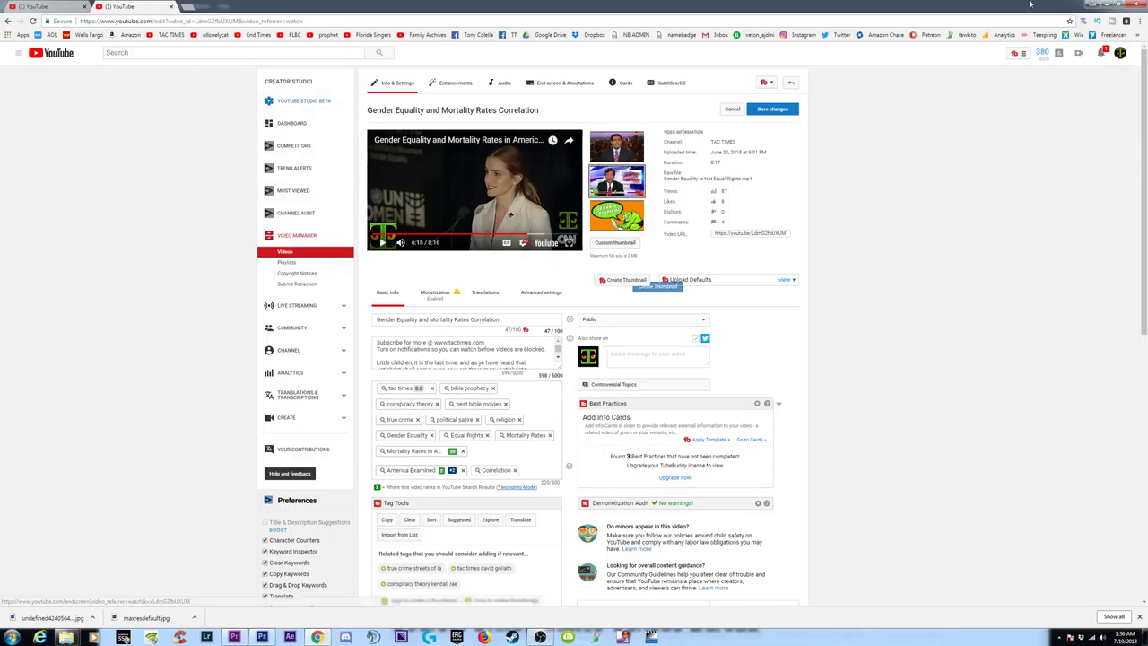
left_click(1124, 5)
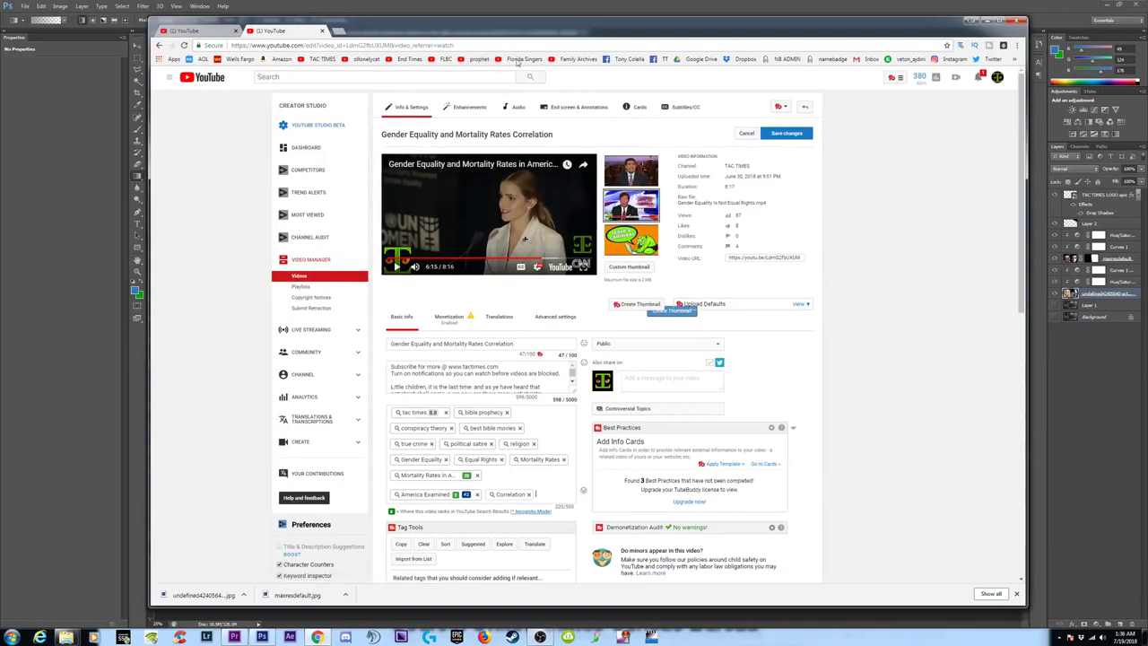
Step: Save the thumbnail as a PSD named 'Gender Equality and Mortality Rates Correlation', pasted from the video title
left_click(786, 133)
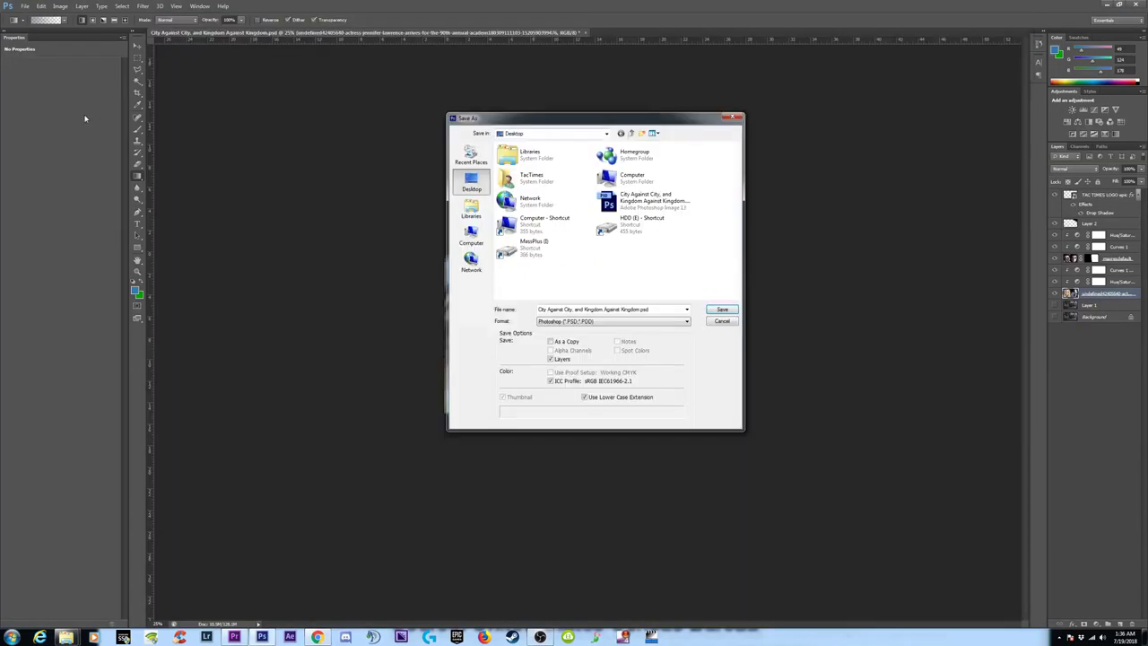
left_click(617, 310)
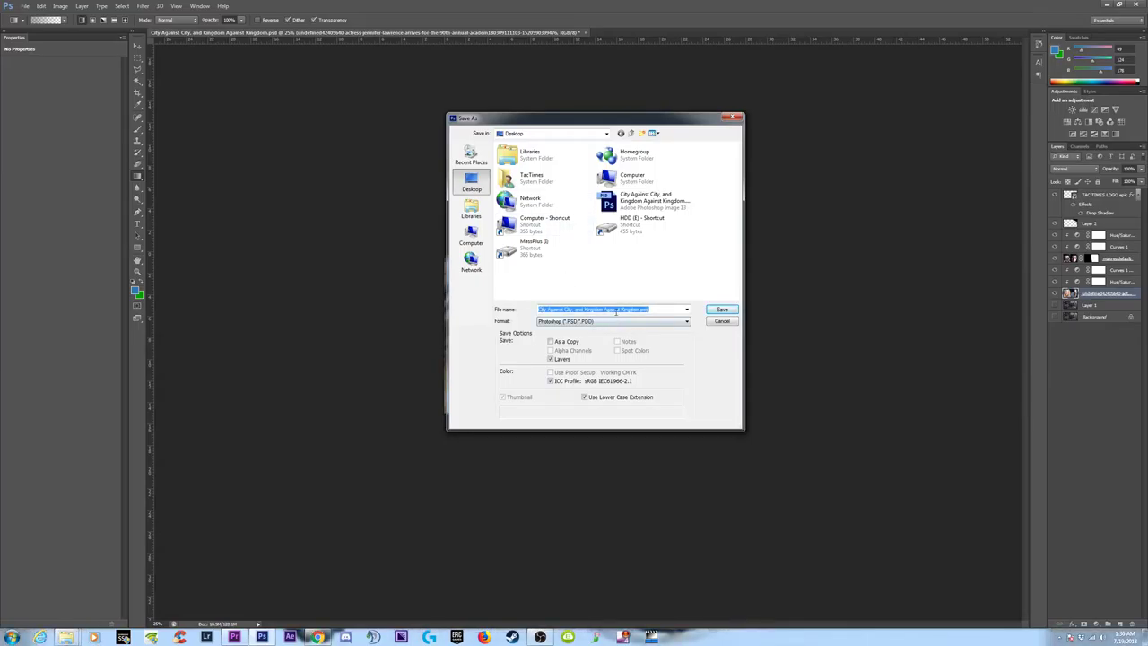
type("Correlation")
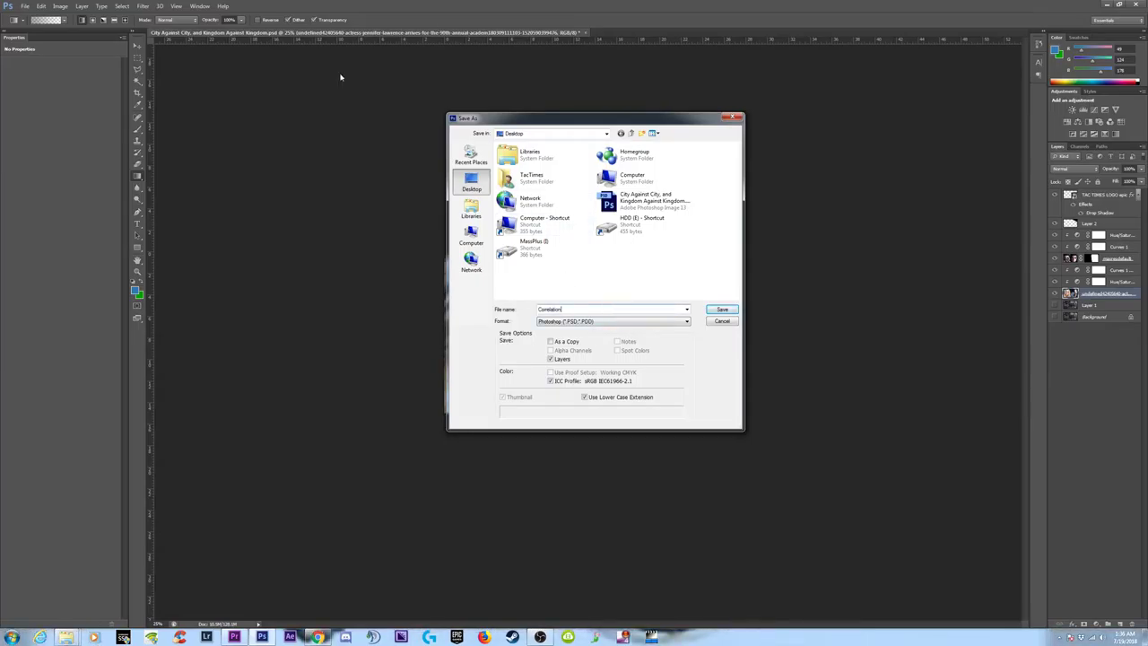
left_click(317, 637)
left_click_drag(529, 344, 373, 343)
left_click(81, 205)
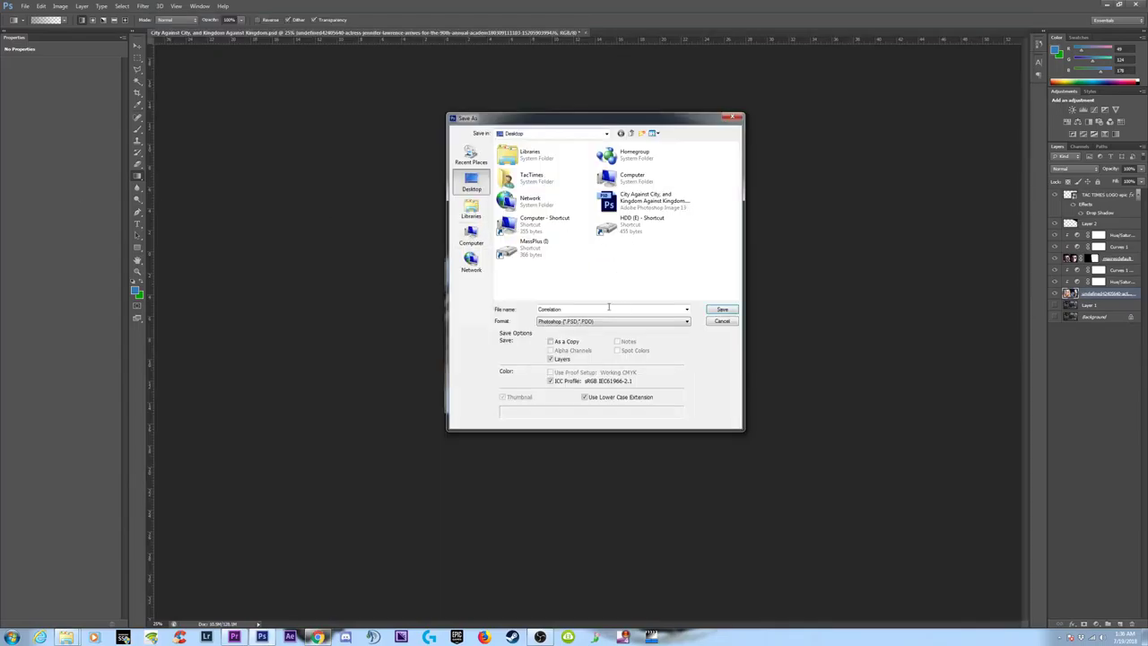
left_click_drag(609, 307, 481, 312)
key("ctrl+v")
left_click(723, 309)
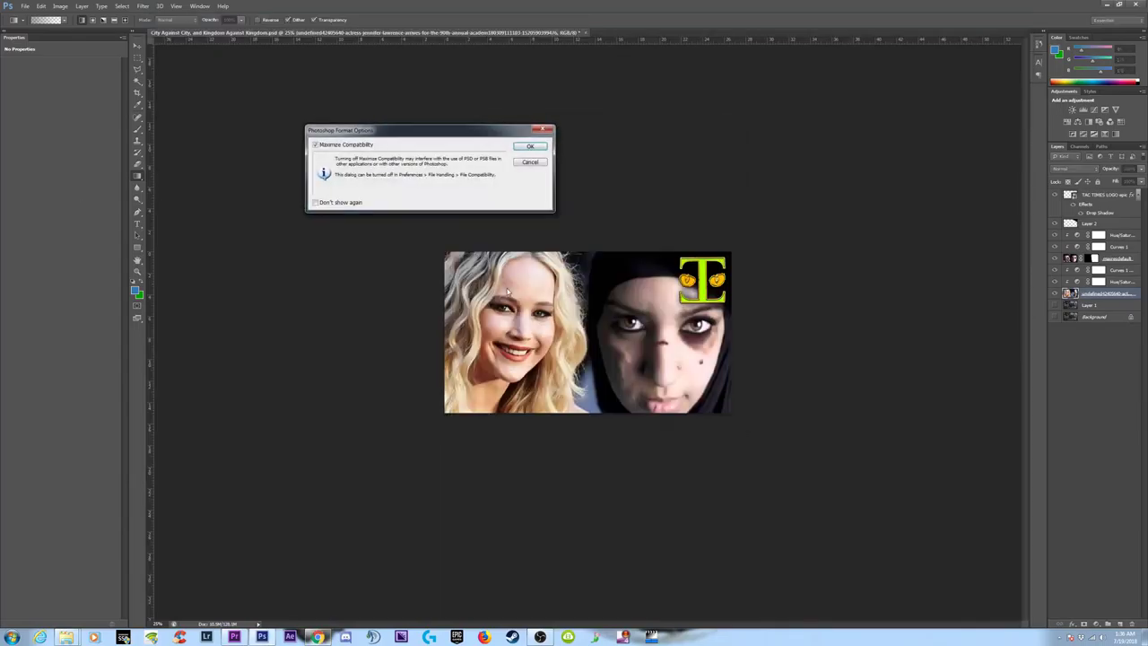
left_click(529, 148)
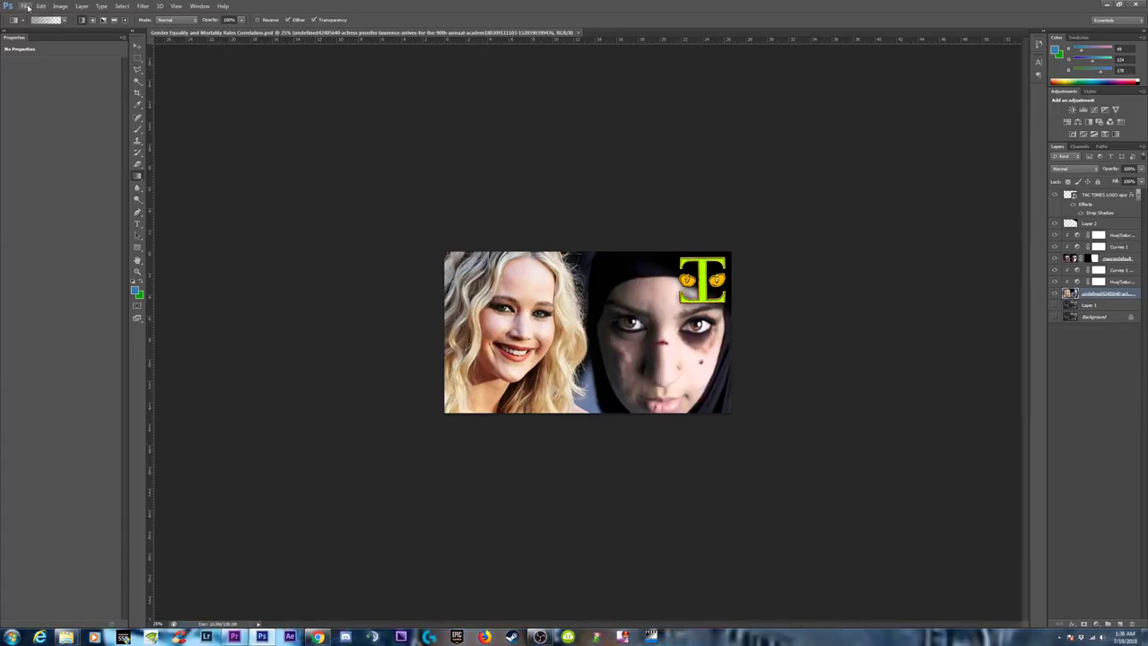
Step: Save a JPEG copy of the thumbnail, accepting the default quality settings
left_click(27, 7)
left_click(45, 116)
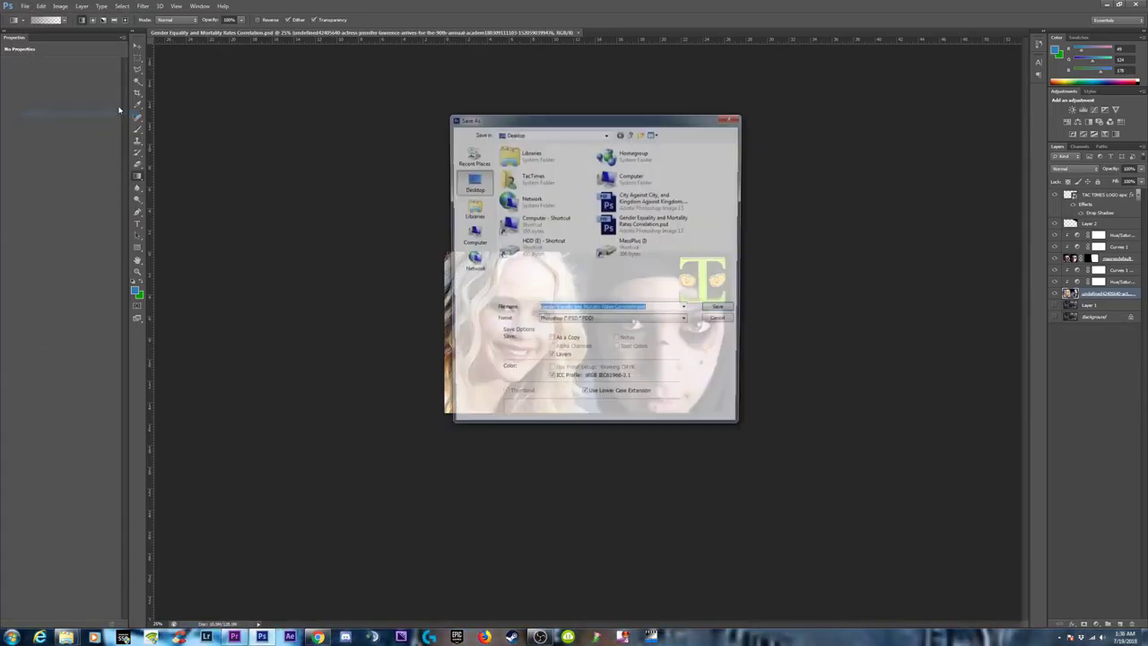
left_click(612, 321)
left_click(585, 381)
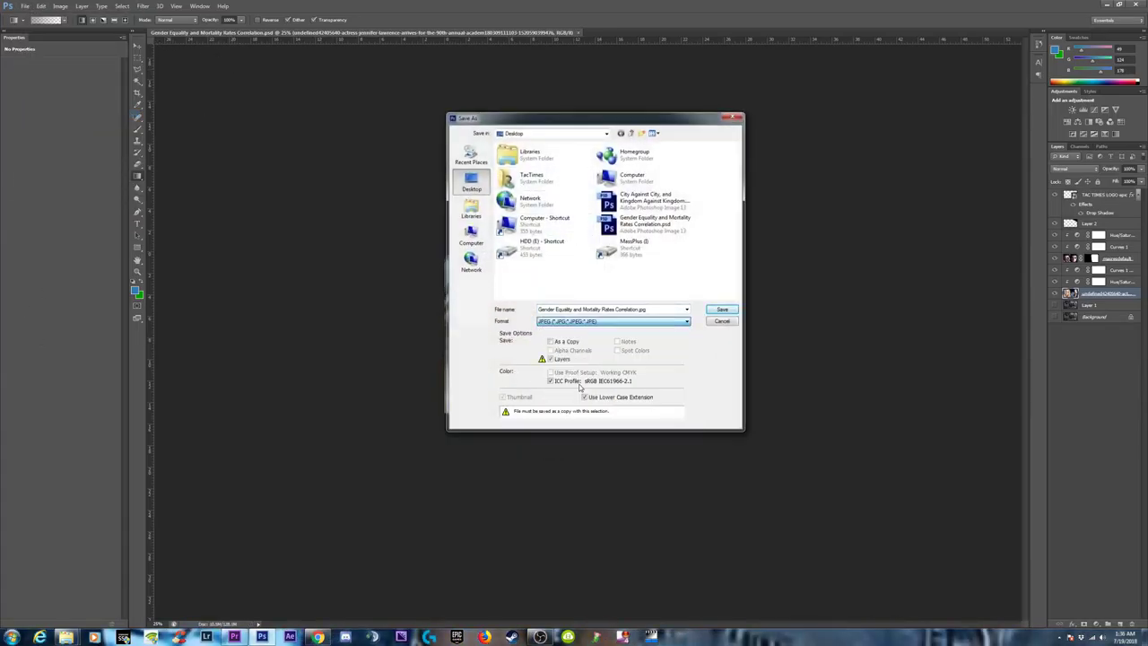
left_click(722, 310)
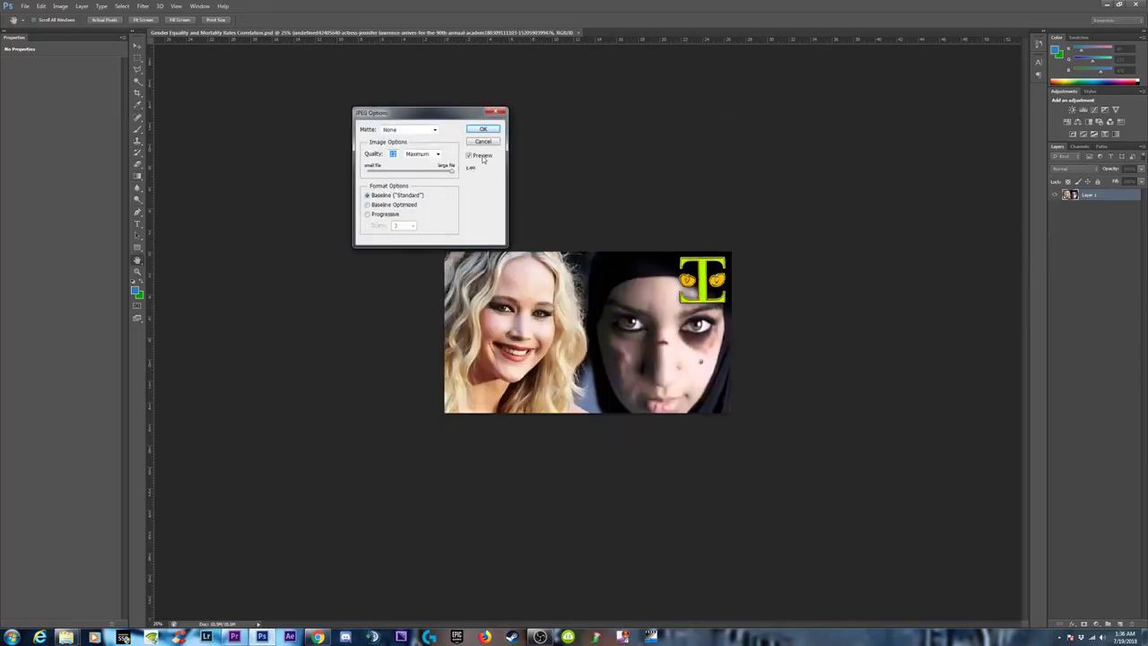
left_click(482, 130)
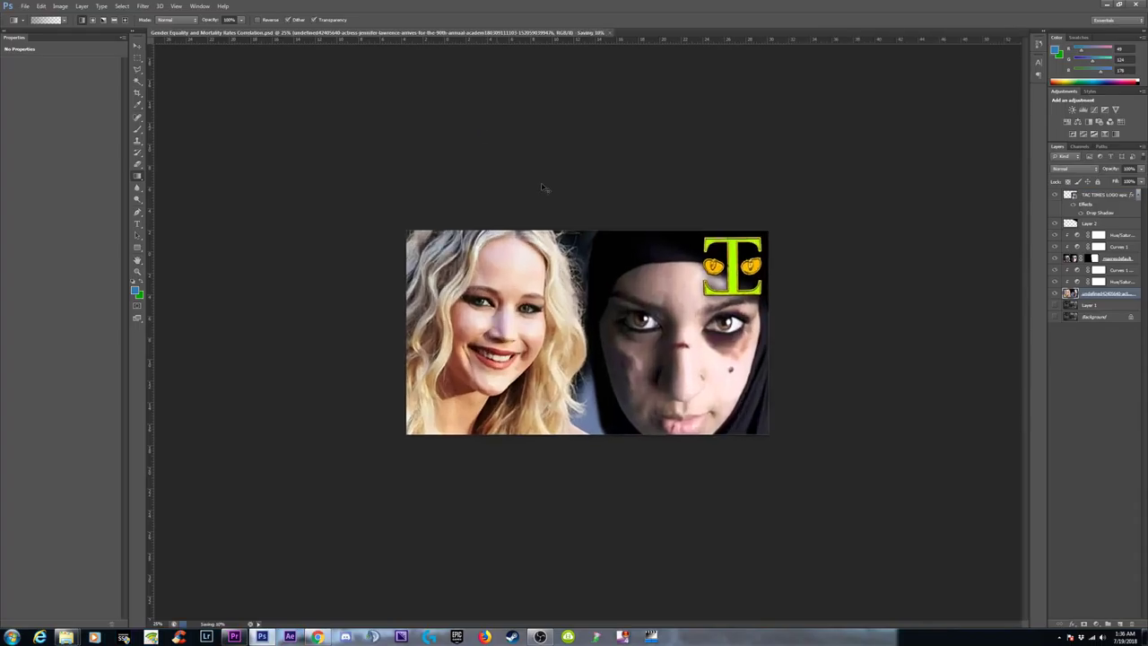
Step: Upload Gender Equality and Mortality Rates Correlation.jpg as the custom thumbnail and save the changes
left_click(1107, 4)
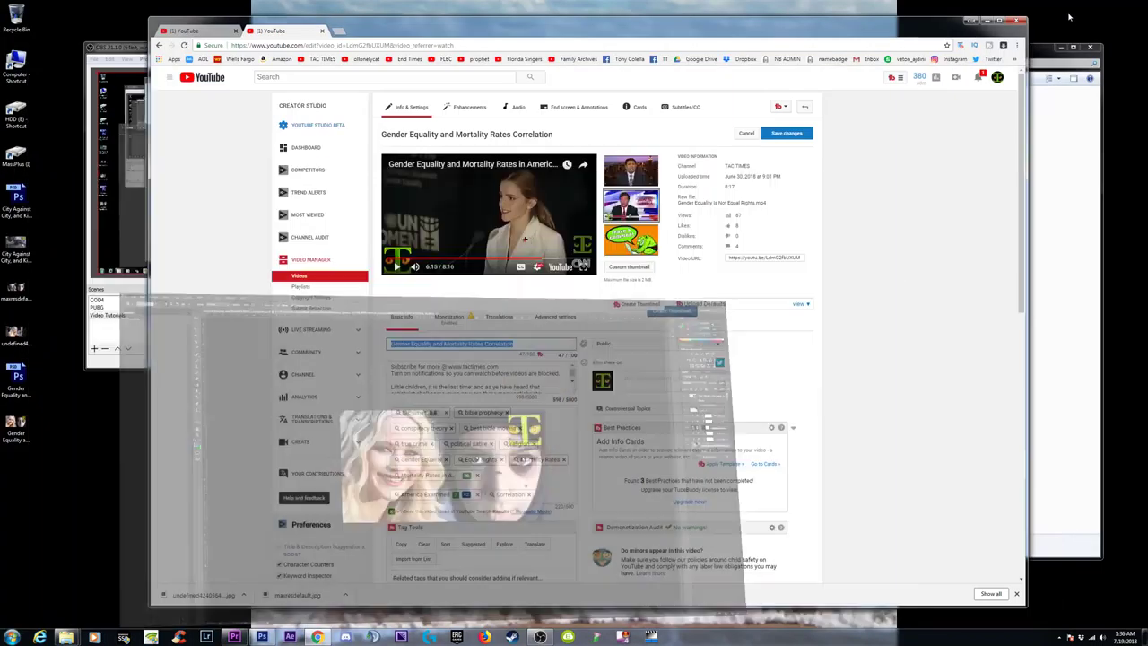
left_click(629, 266)
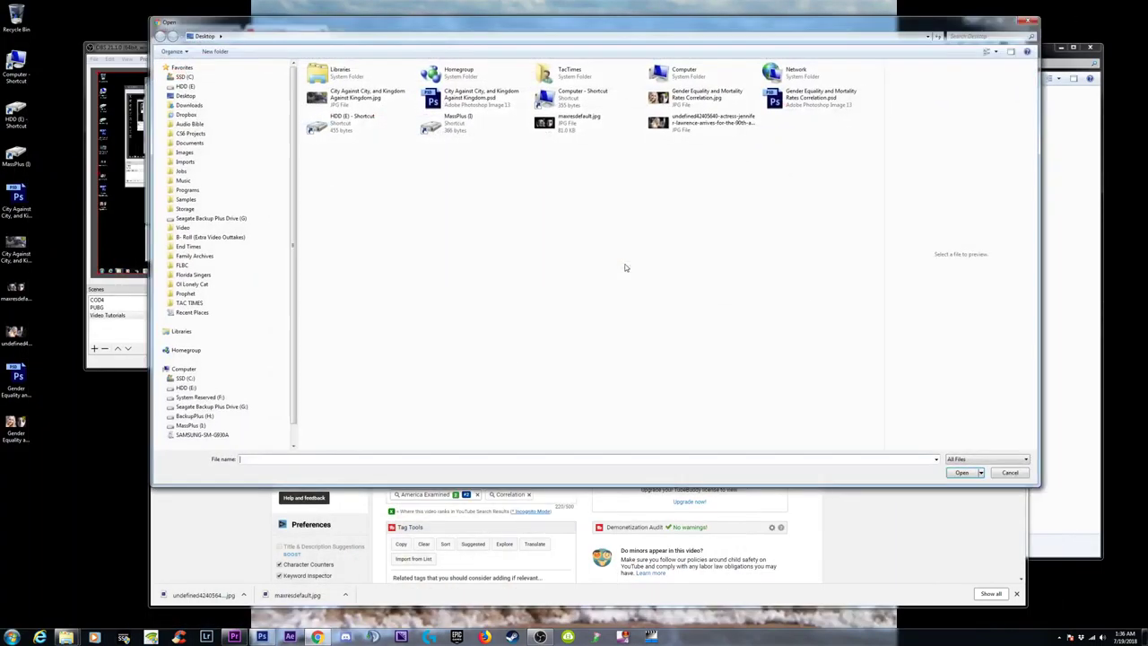
left_click(707, 99)
left_click(969, 475)
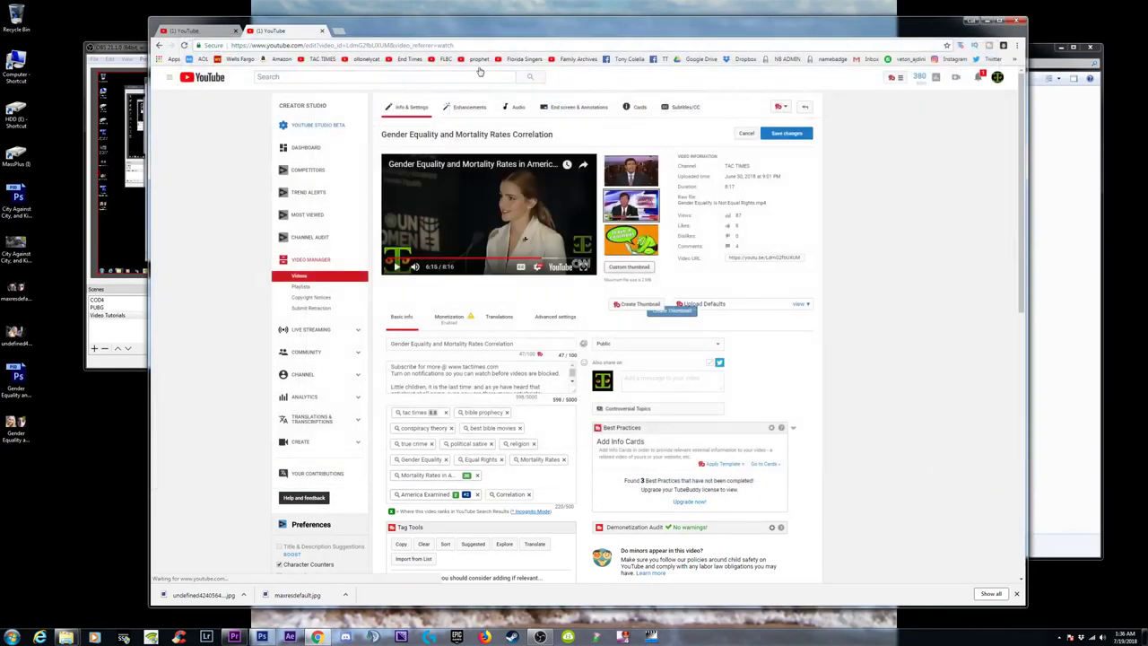
left_click(194, 31)
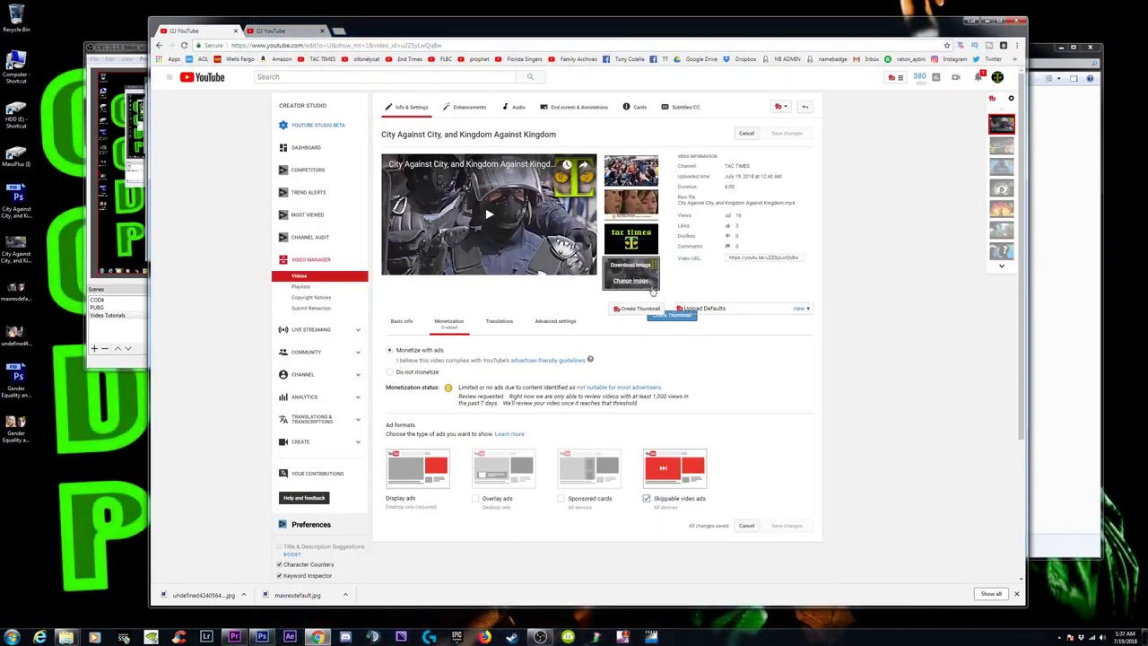
key("ctrl+Tab")
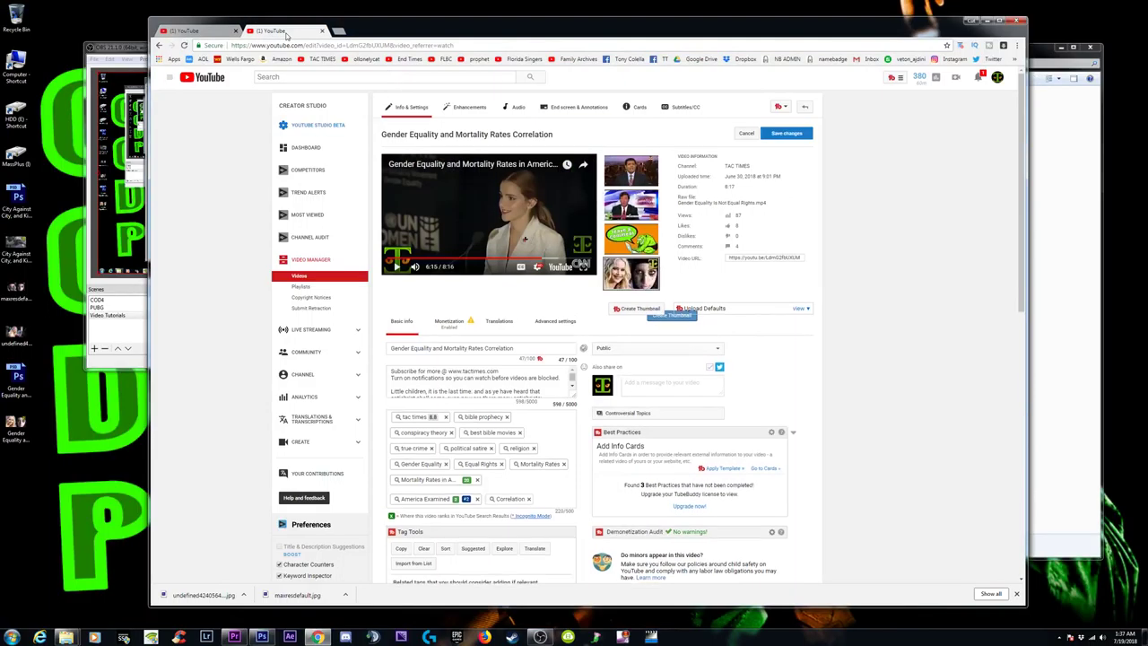
left_click(787, 132)
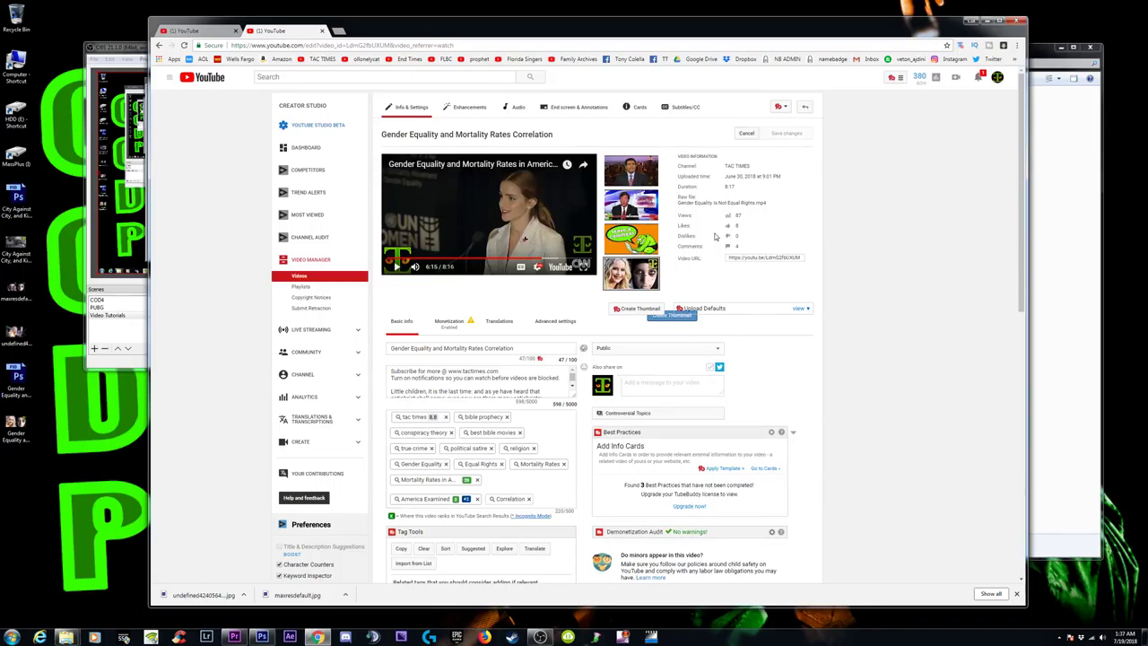
Step: Return to Photoshop and zoom in on the finished thumbnail
left_click(194, 31)
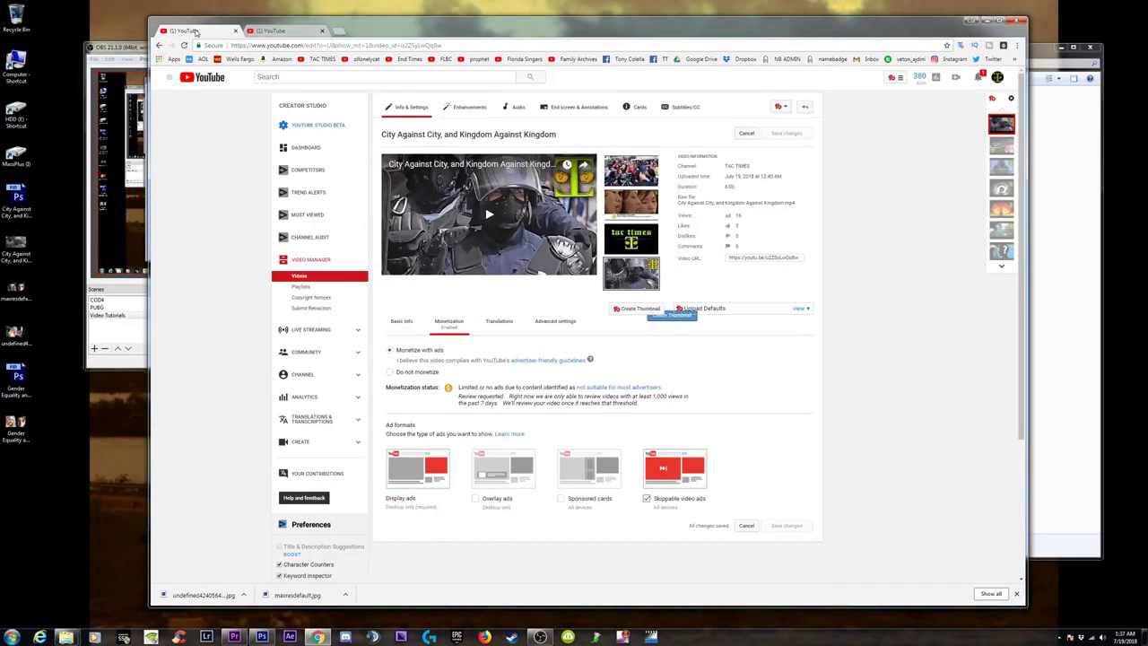
left_click(292, 30)
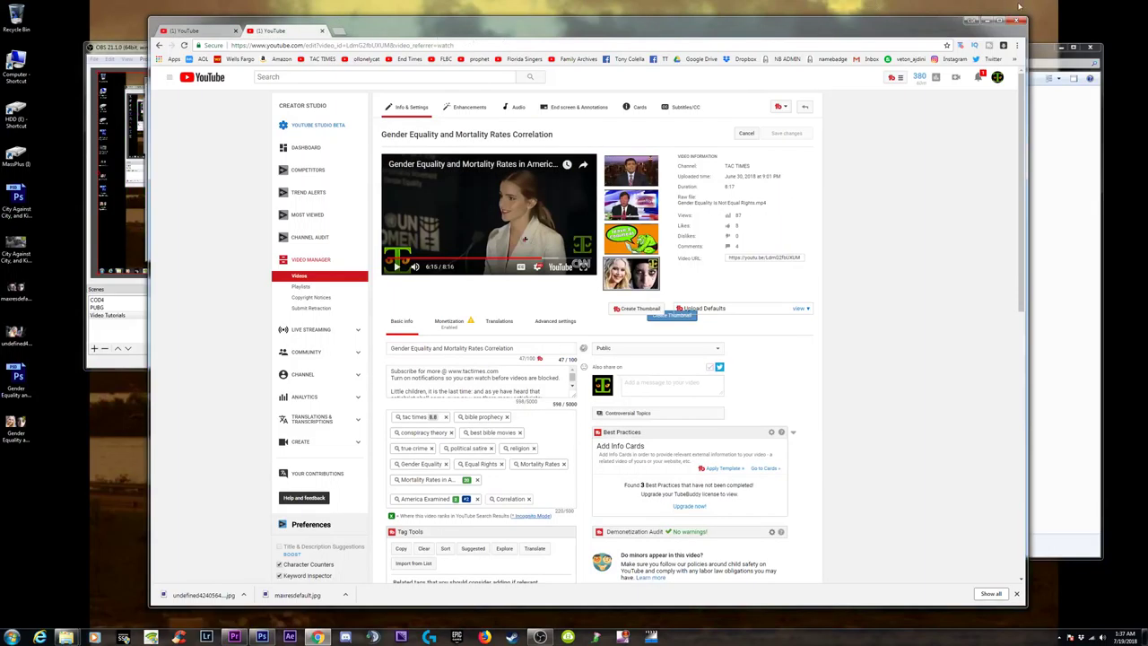
left_click(984, 20)
left_click(164, 40)
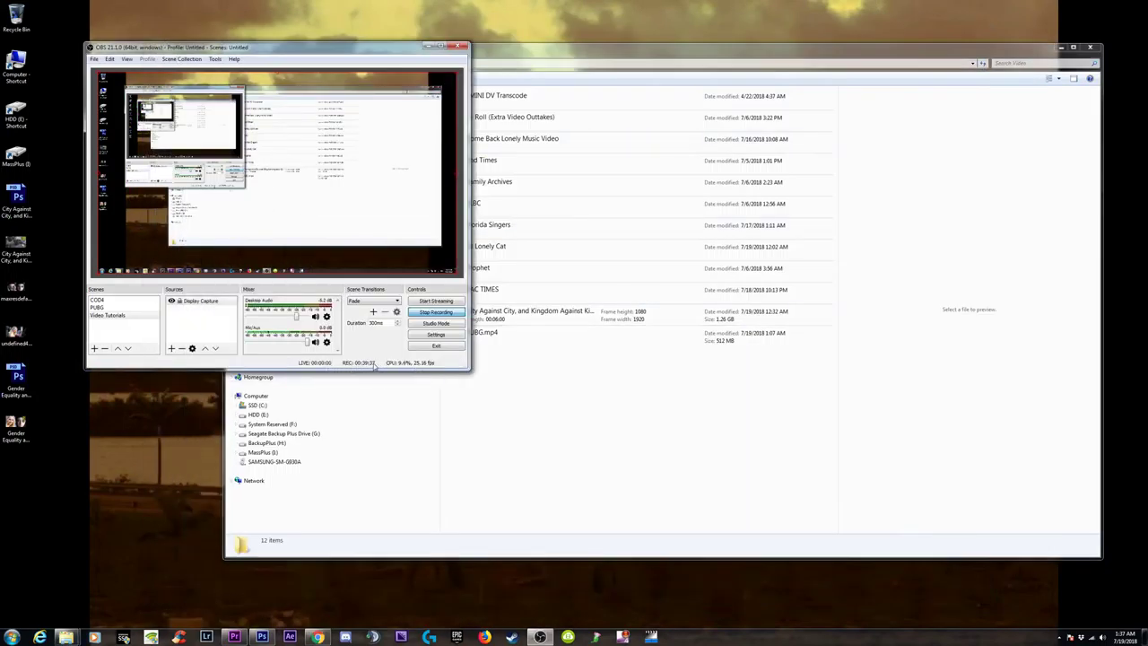
left_click_drag(575, 43, 525, 61)
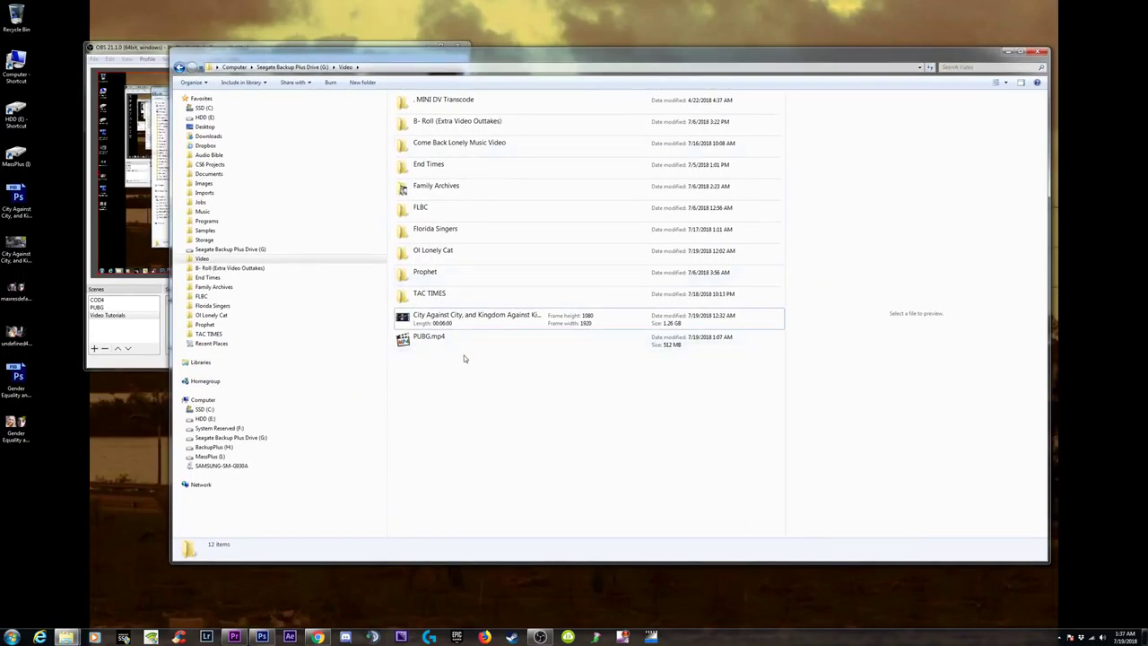
left_click(263, 636)
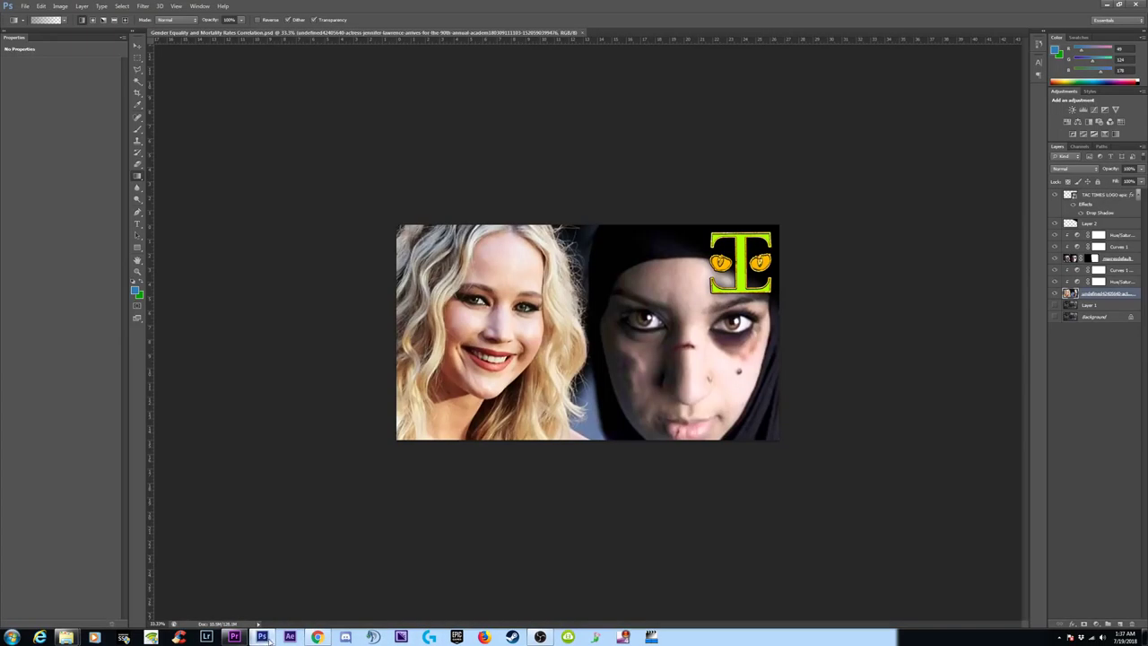
key("ctrl+plus")
key("ctrl+plus")
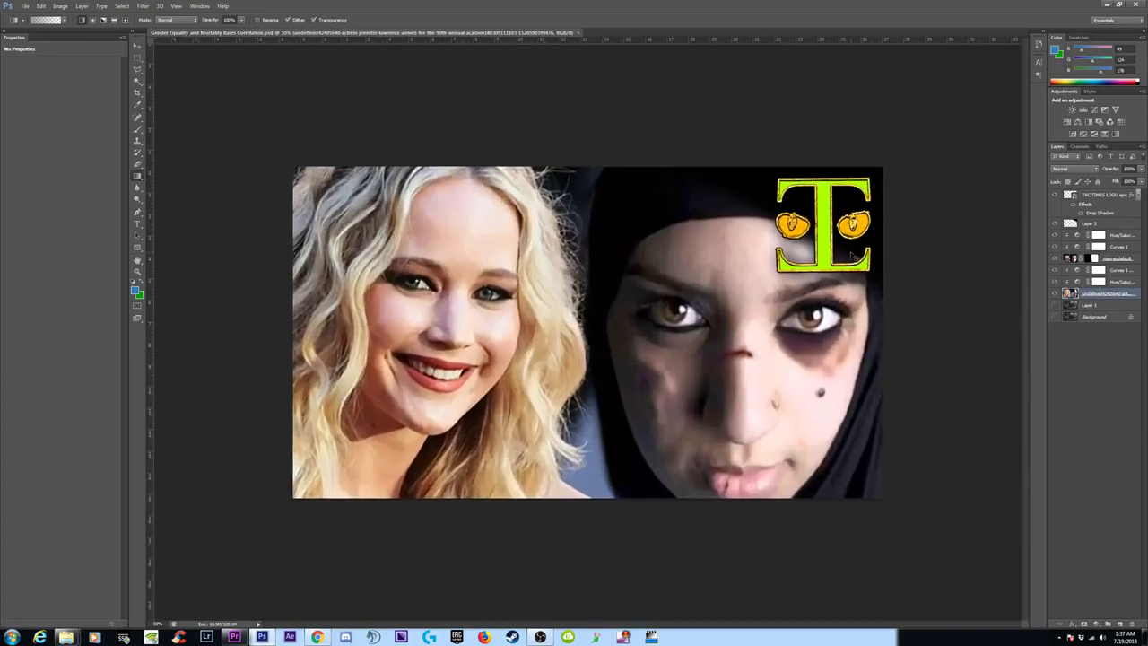
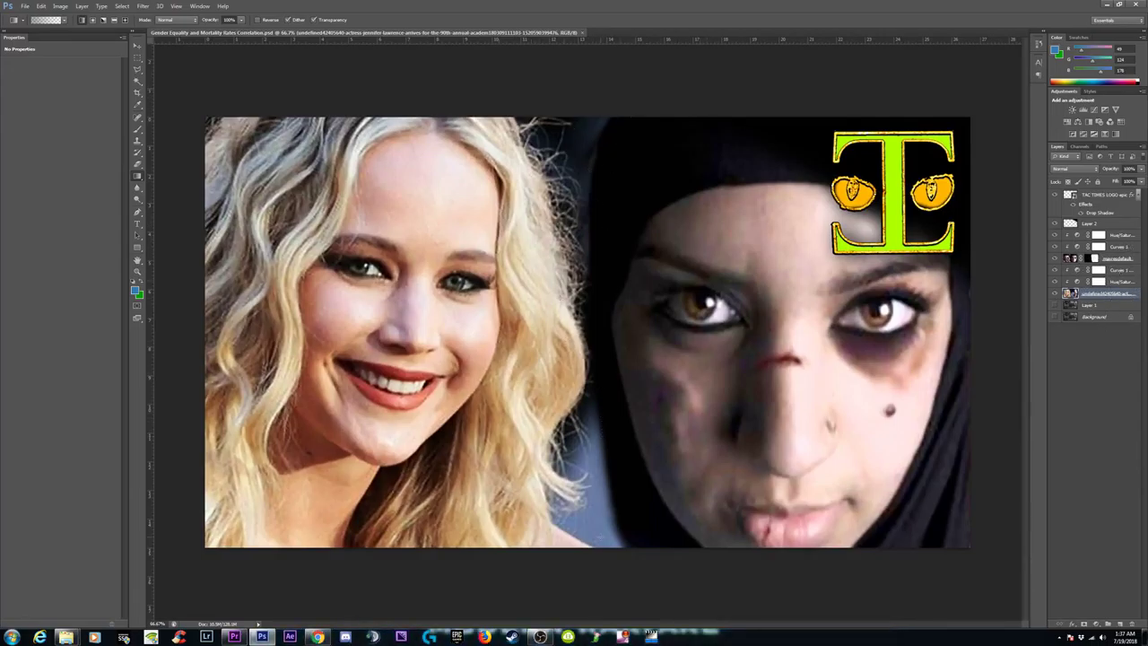
Step: Select the Hue/Saturation 1 and TAC TIMES LOGO layers, zoom out twice, then minimize Photoshop
left_click(1115, 235)
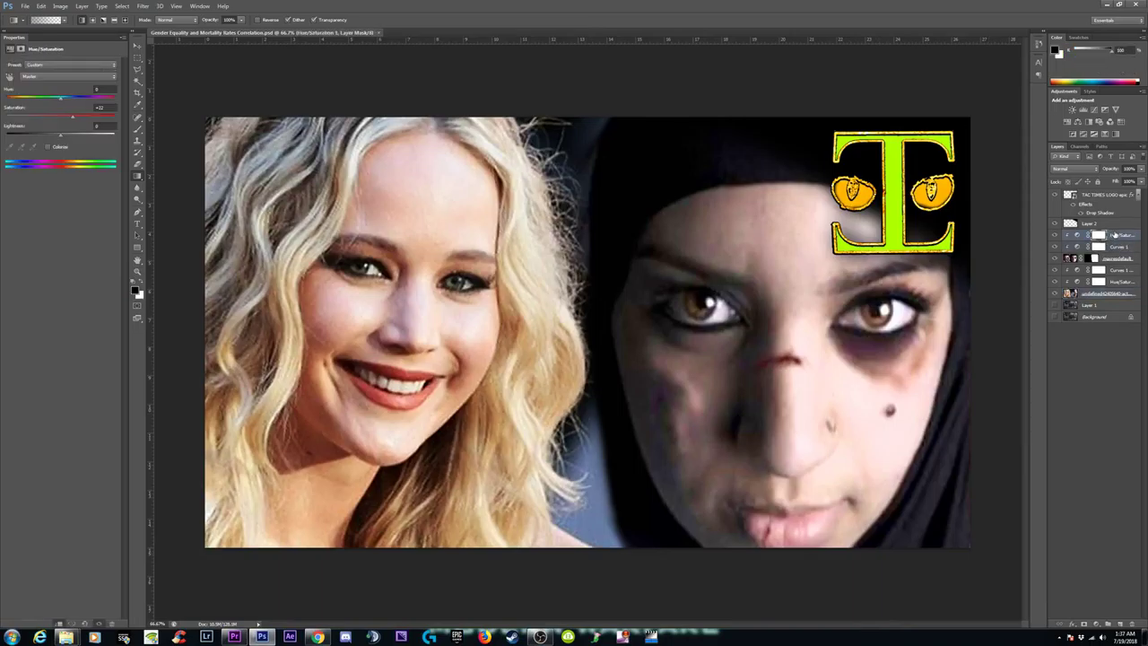
left_click(1104, 194)
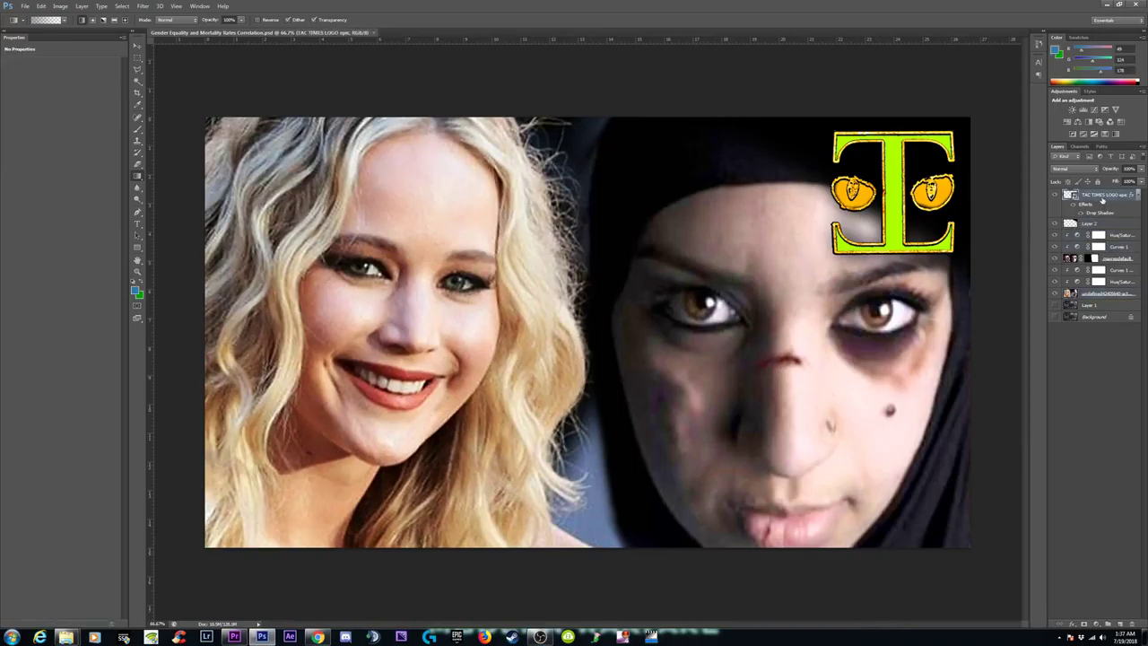
key("ctrl+minus")
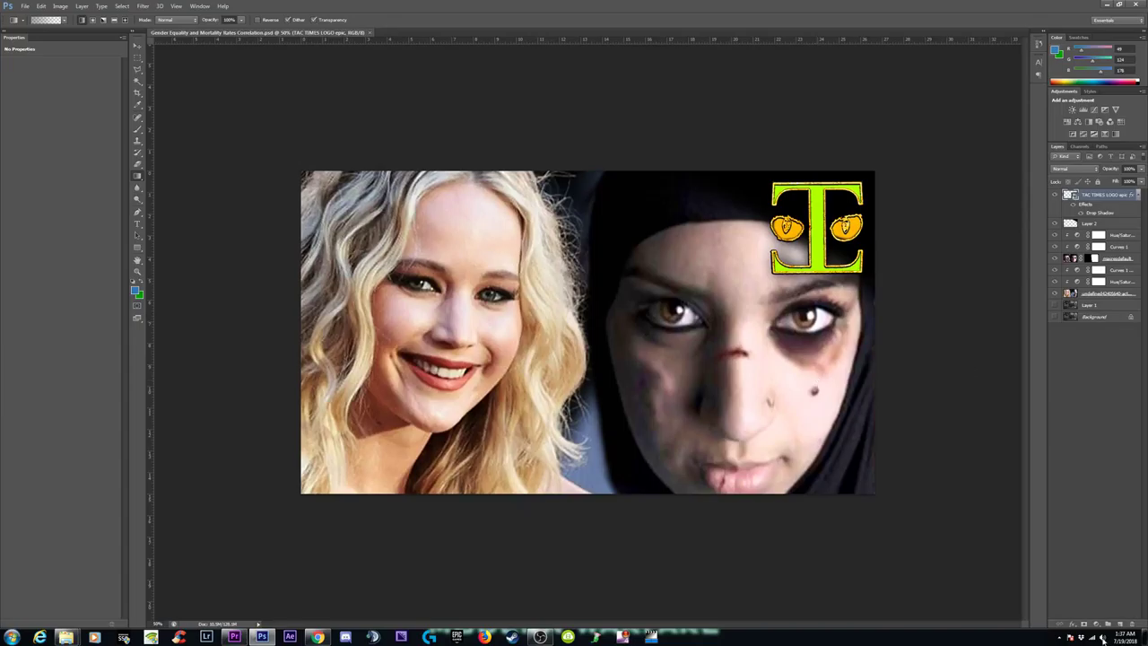
key("ctrl+minus")
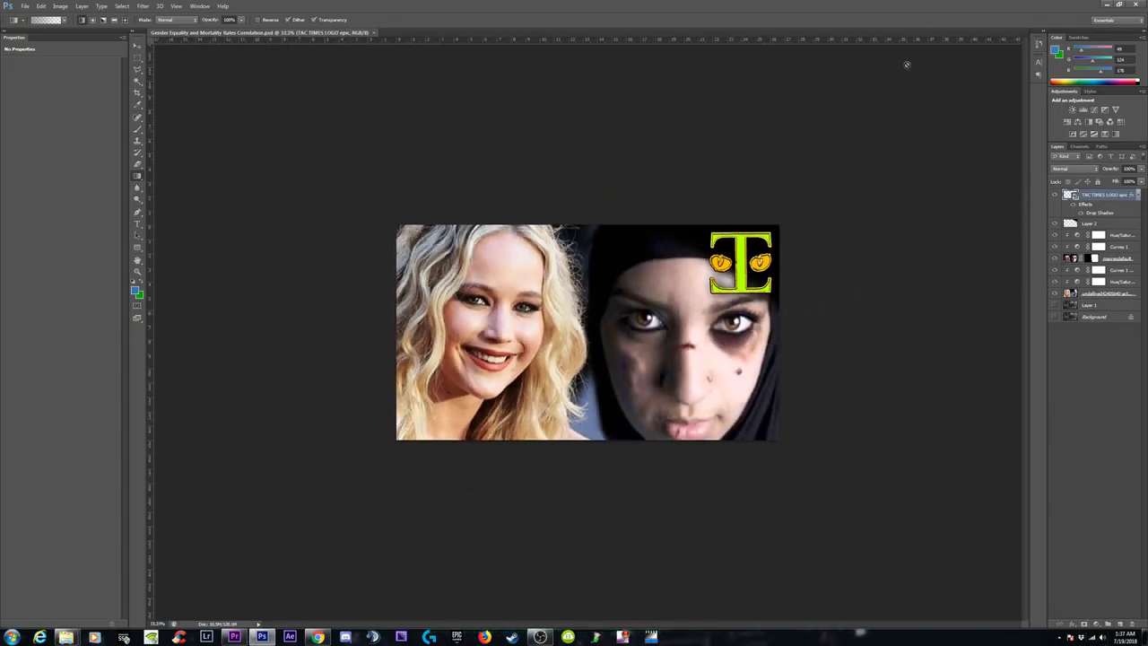
left_click(1105, 5)
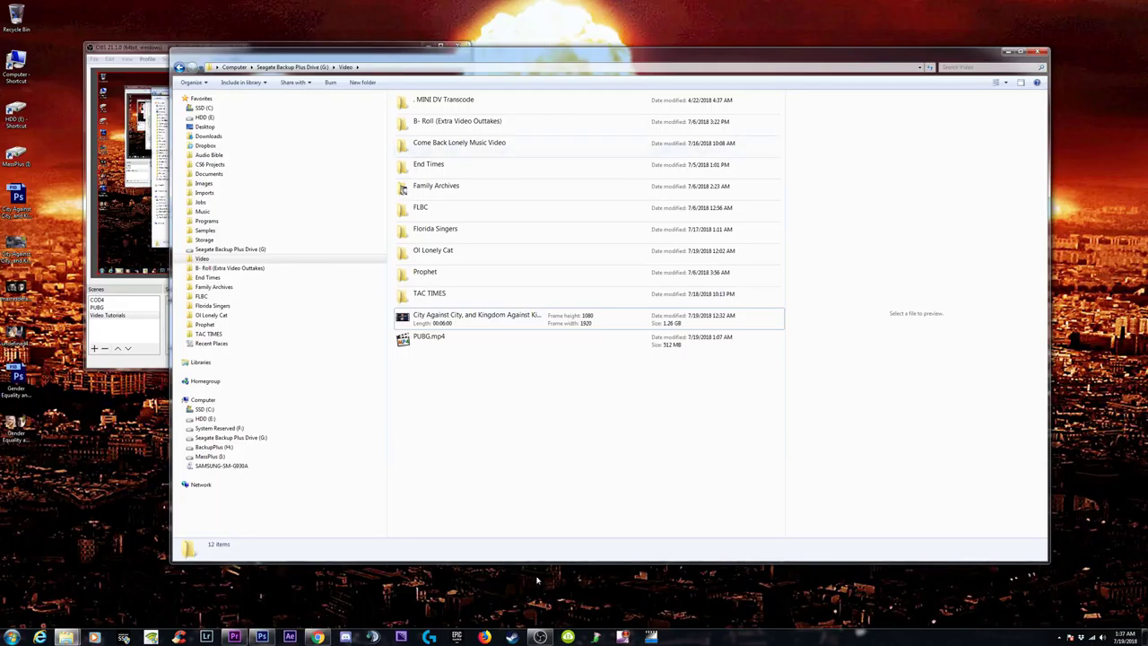
left_click(320, 637)
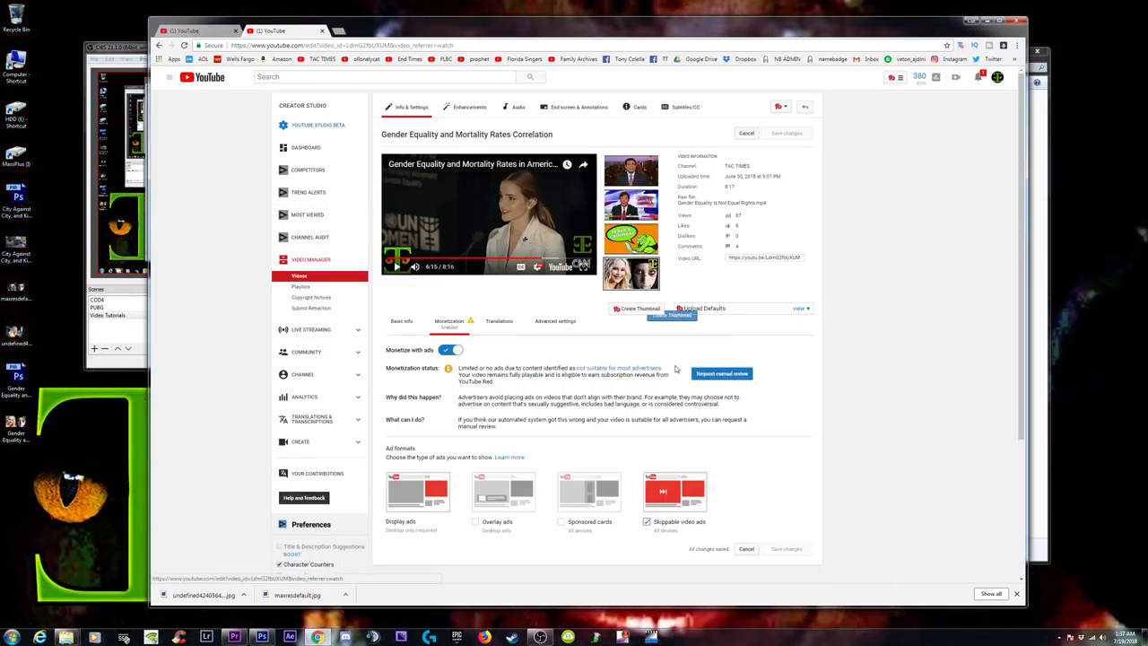
Step: Submit a manual monetization review, confirming the video is suitable for all advertisers
left_click(720, 374)
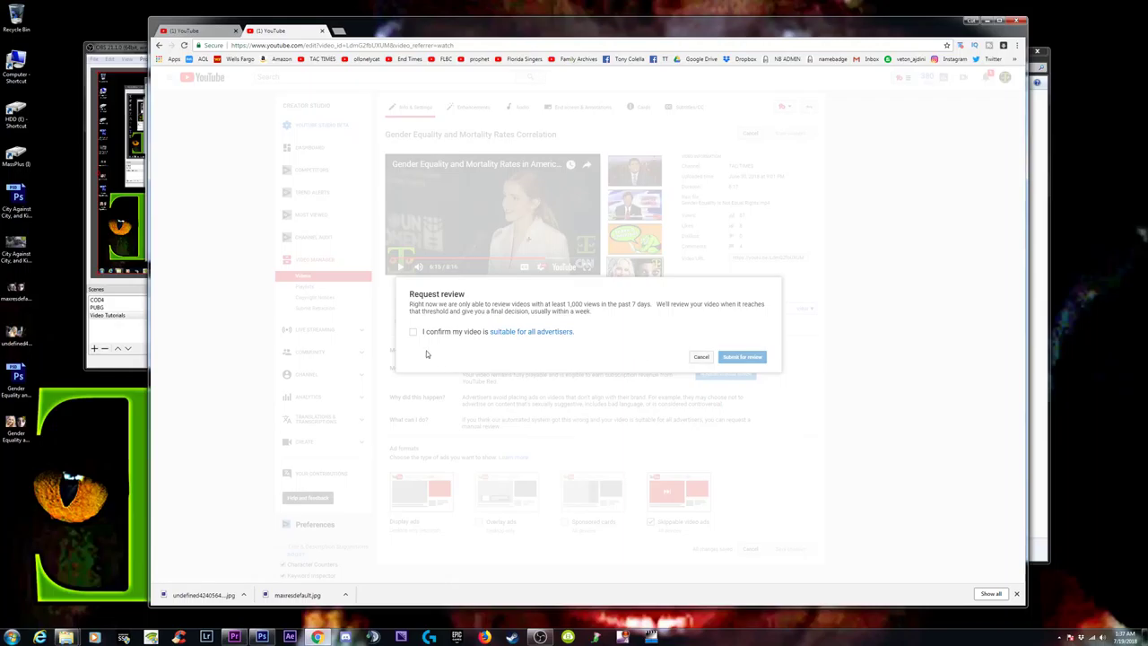
left_click(413, 332)
left_click(742, 357)
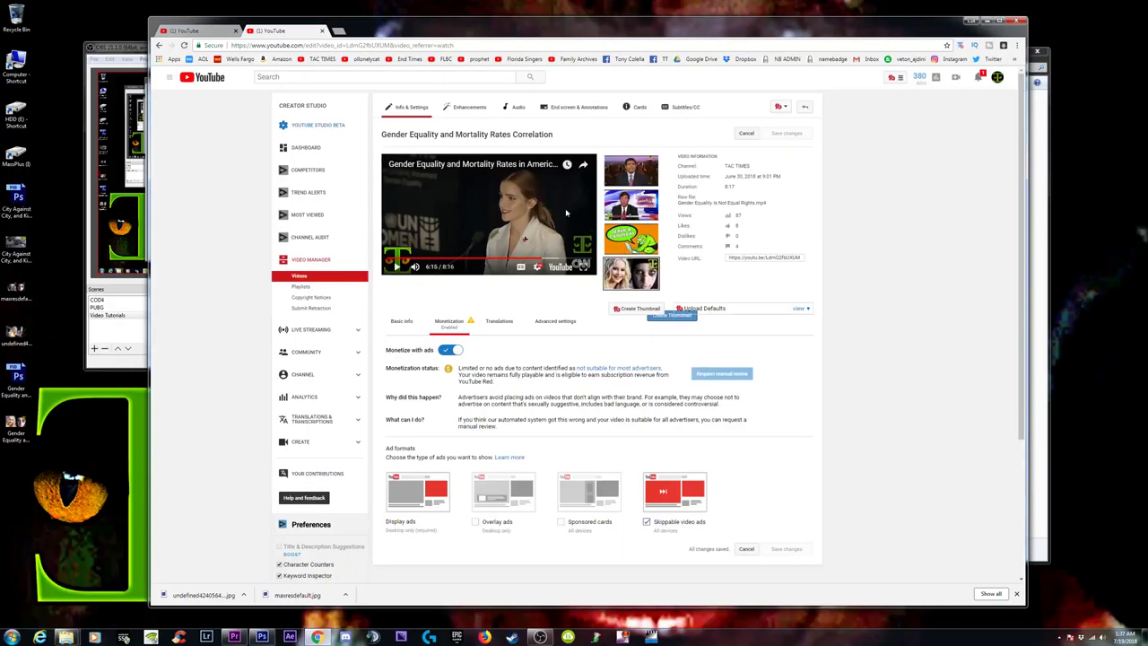
Step: Check notifications and the account menu, then switch to the City Against City editor tab
left_click(979, 77)
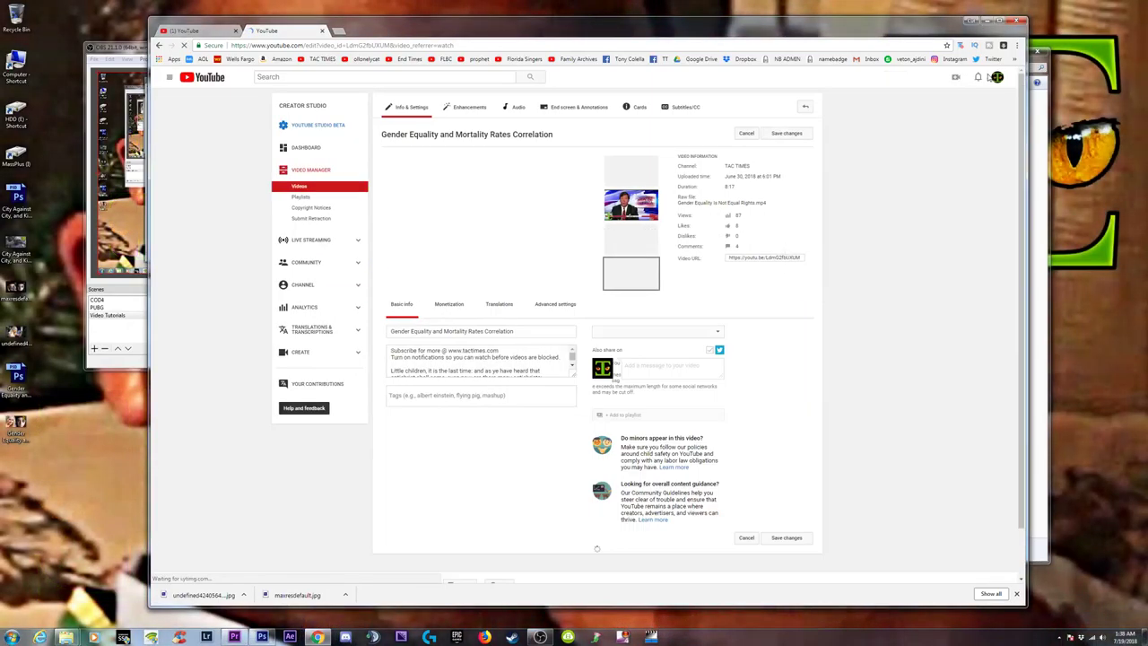
left_click(999, 78)
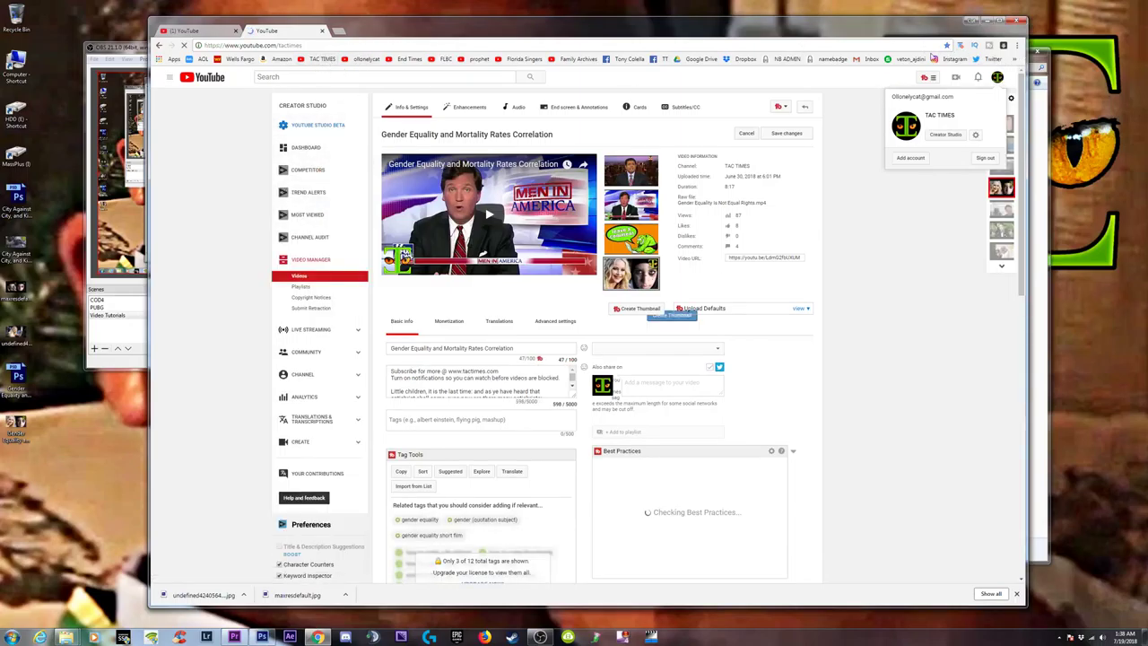
left_click(201, 34)
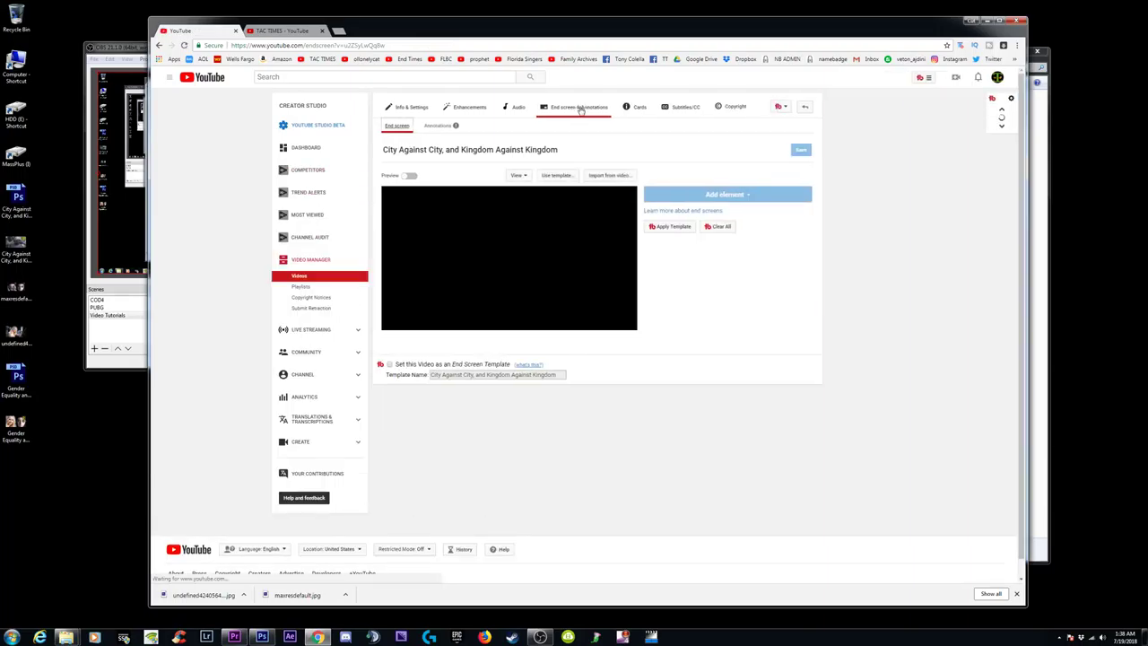
Step: Close the City Against City end screen editor tab
left_click(278, 31)
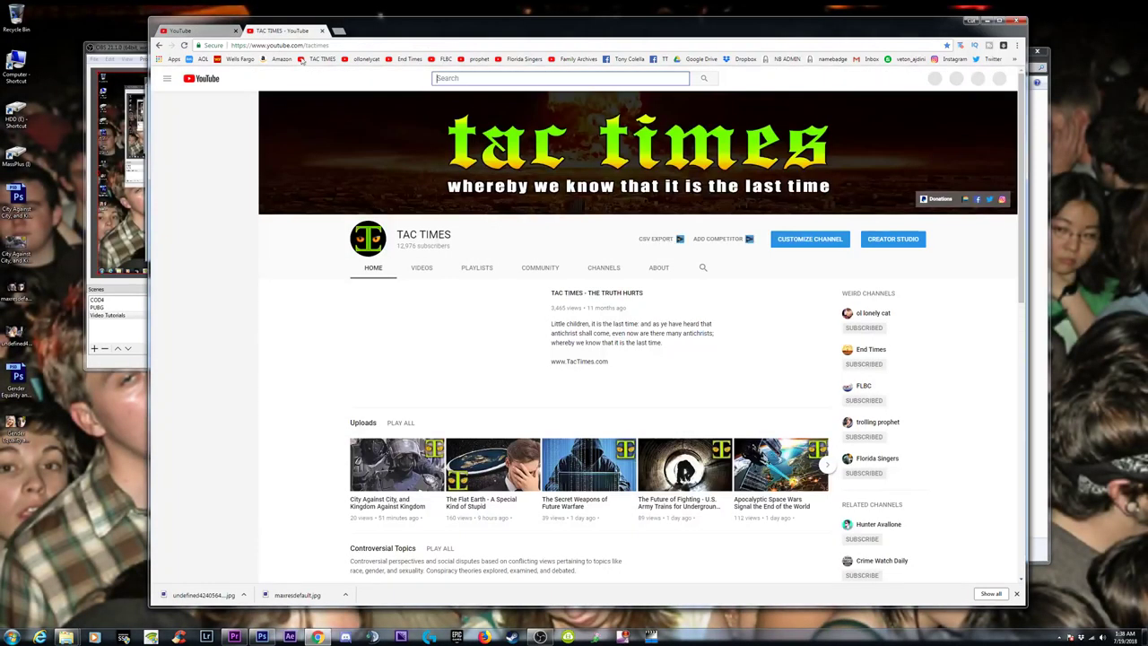
left_click(181, 32)
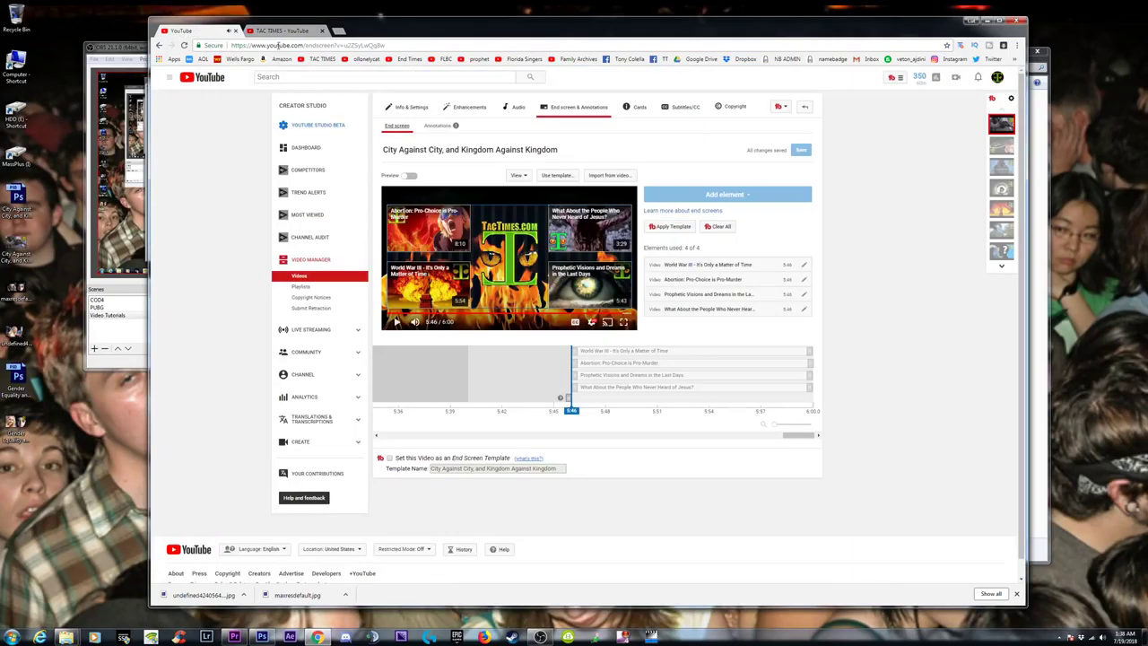
left_click(229, 32)
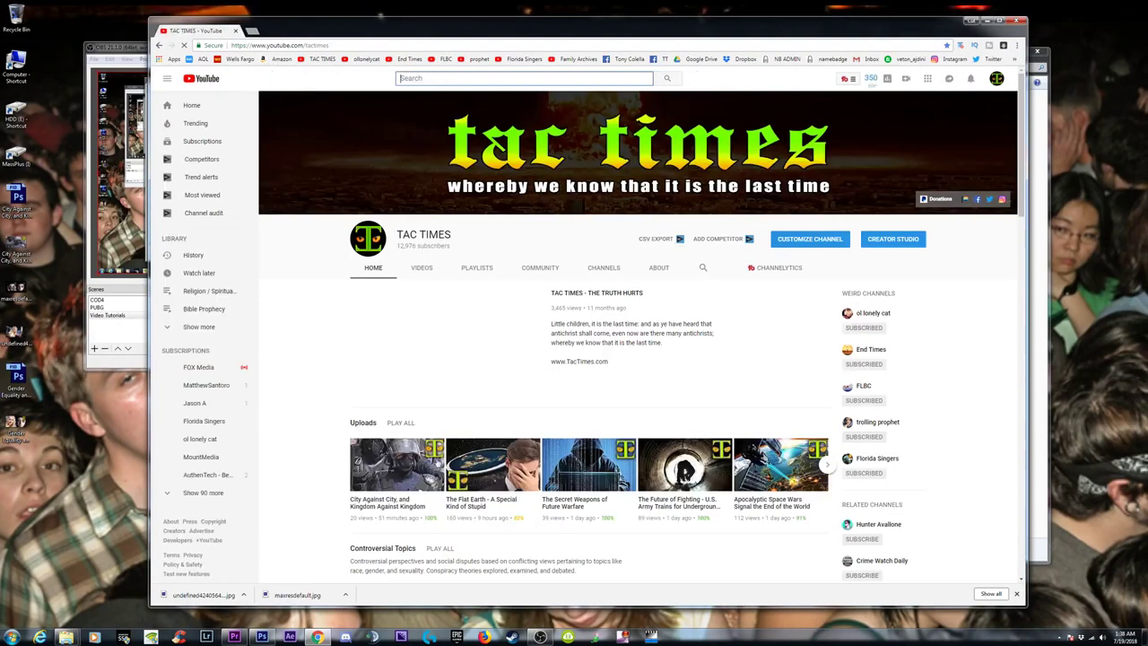
Step: From the channel's uploads, open the Gender Equality video's watch page in a new tab
left_click(363, 423)
scroll(574, 359, "down", 2)
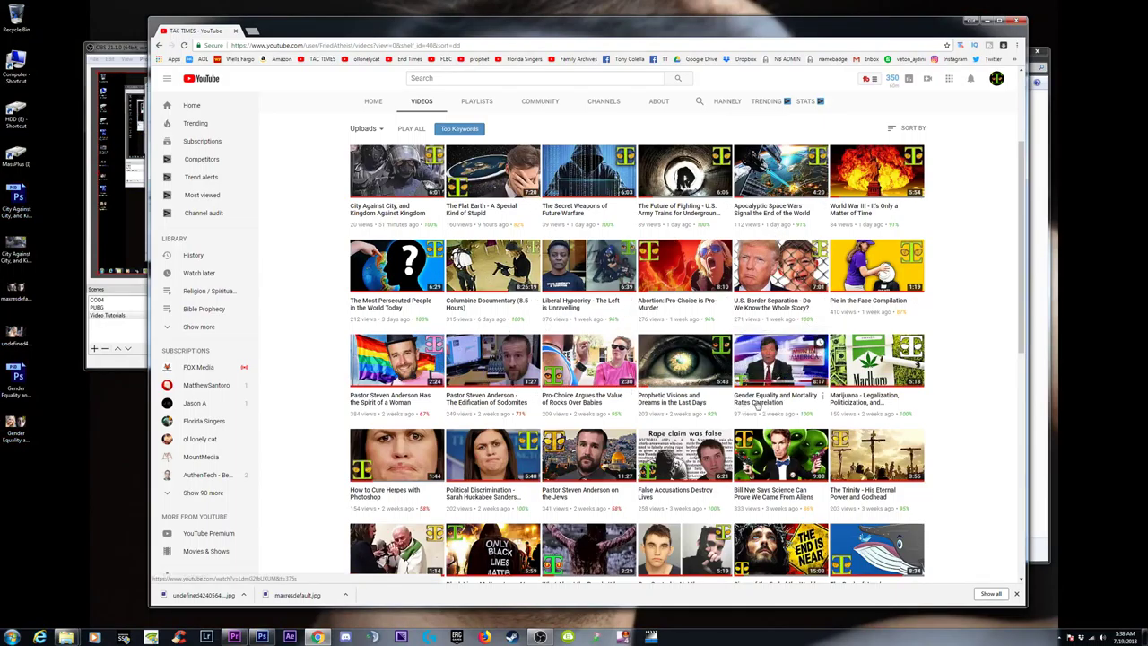
middle_click(793, 403)
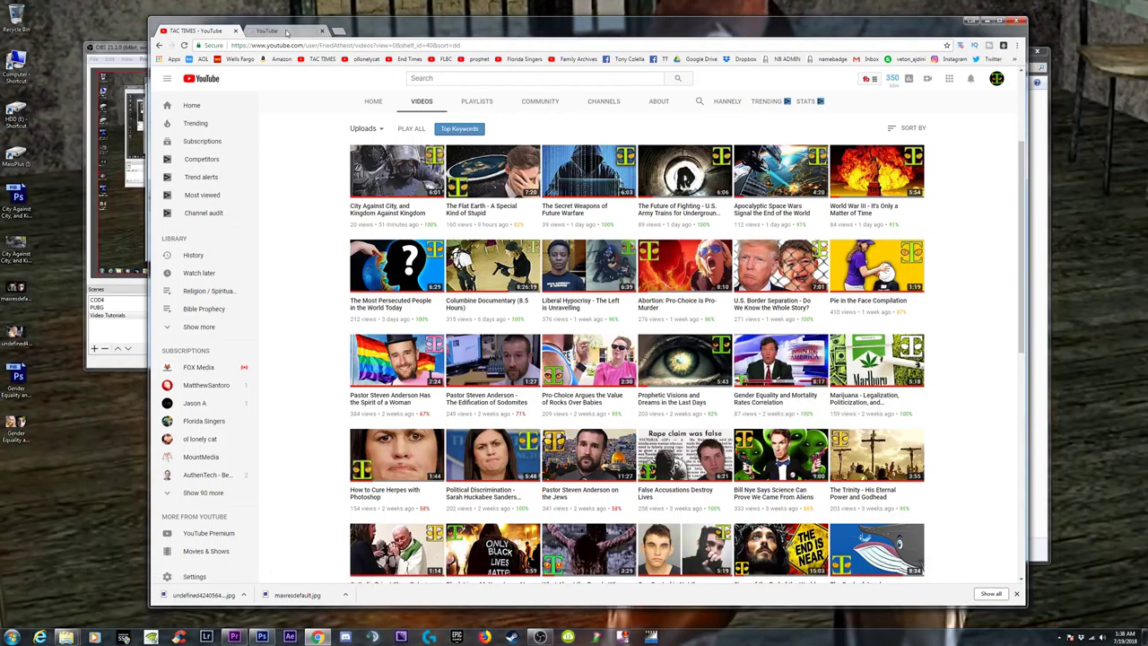
left_click(285, 30)
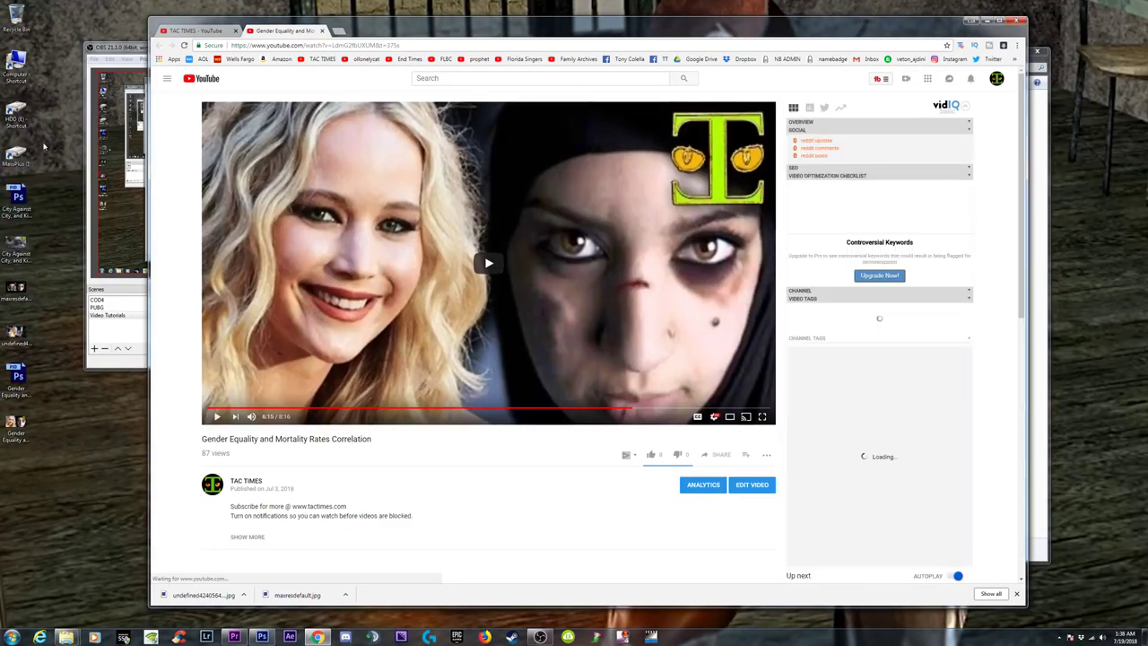
Step: Pause the browser video and open the Video > TAC TIMES folder in Explorer
key("super+e")
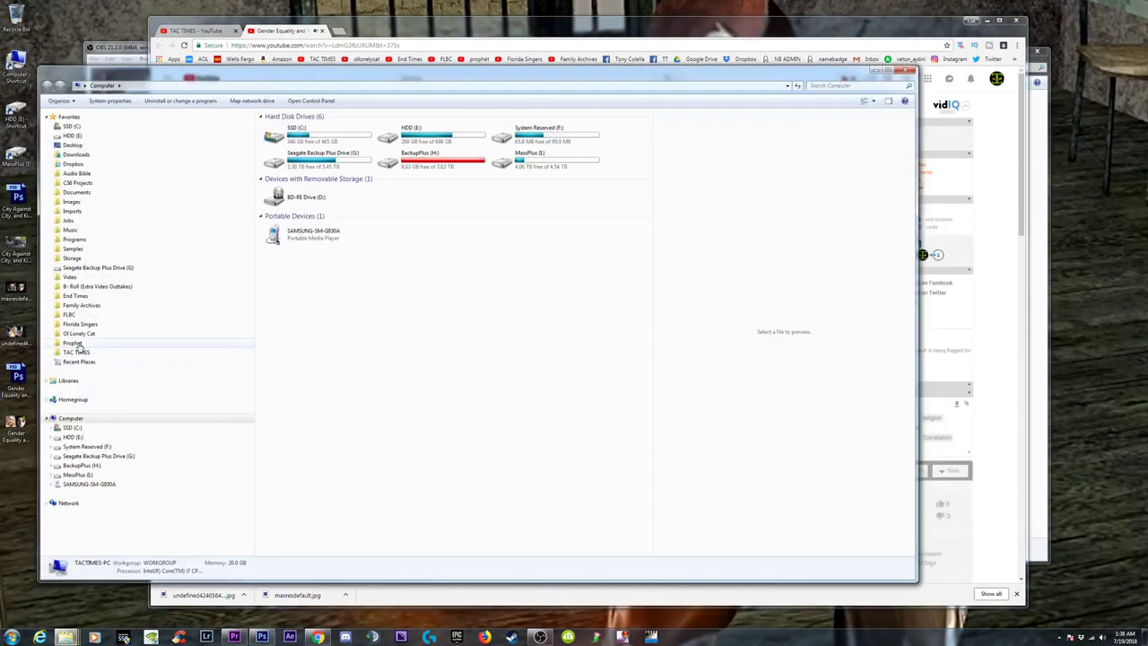
left_click(71, 278)
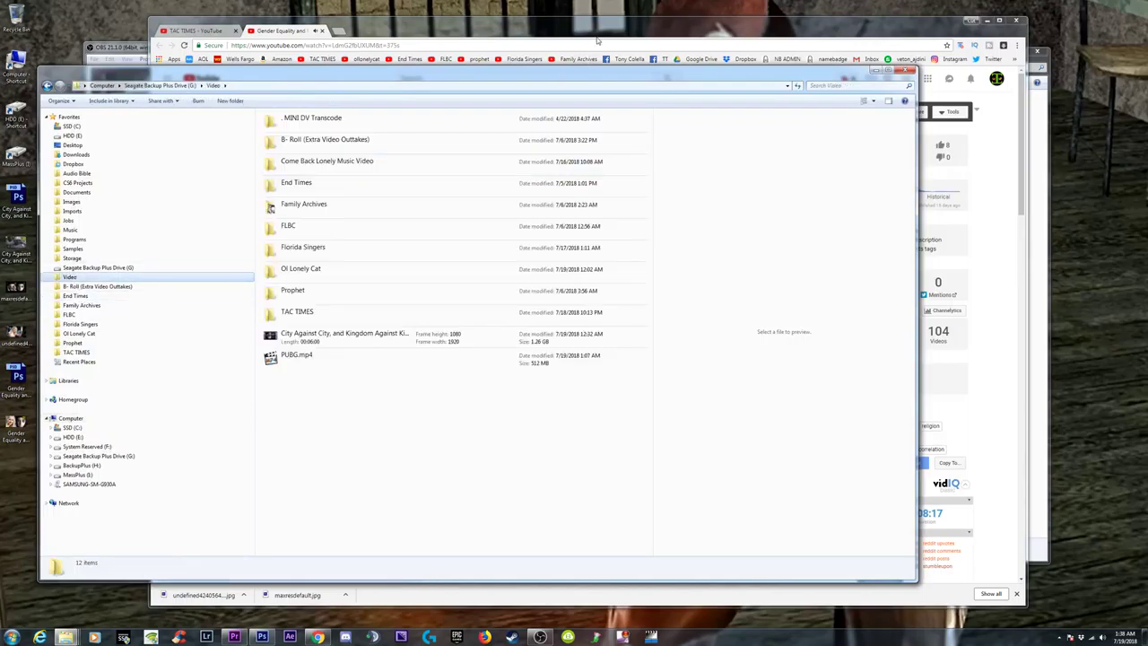
key("alt+Tab")
left_click(216, 417)
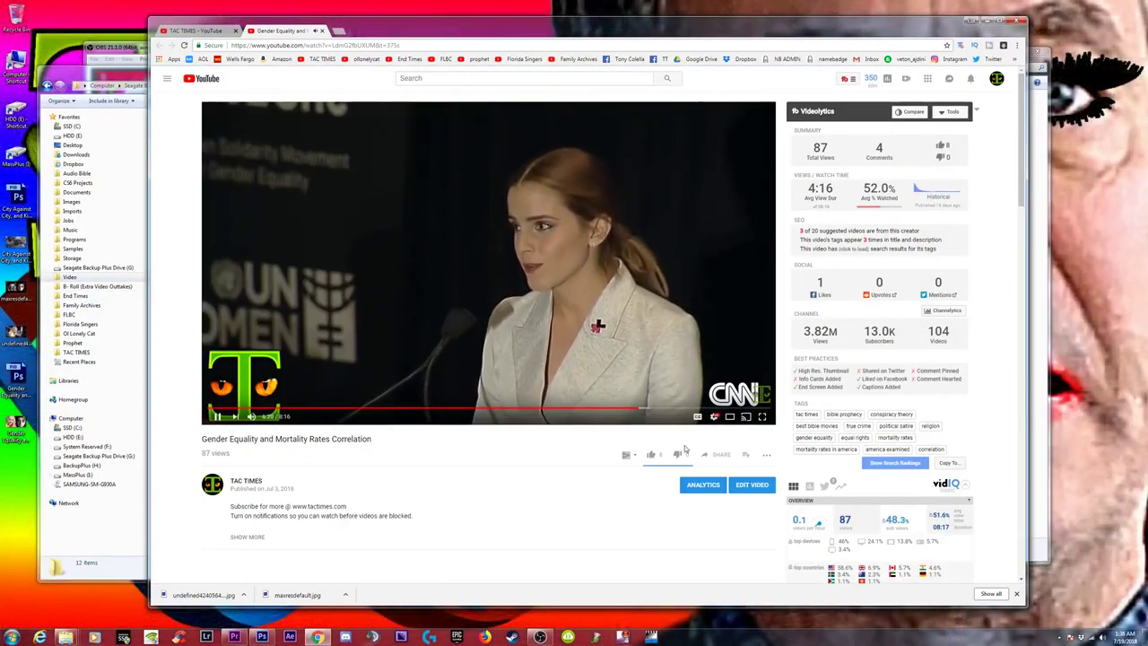
key("alt+Tab")
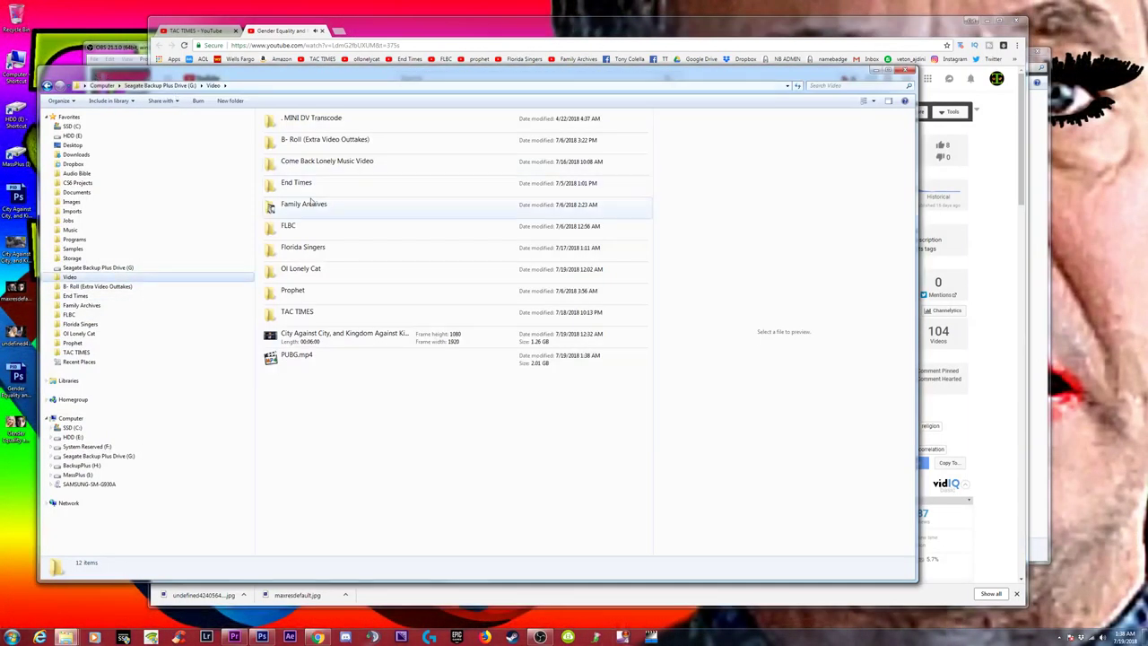
double_click(297, 311)
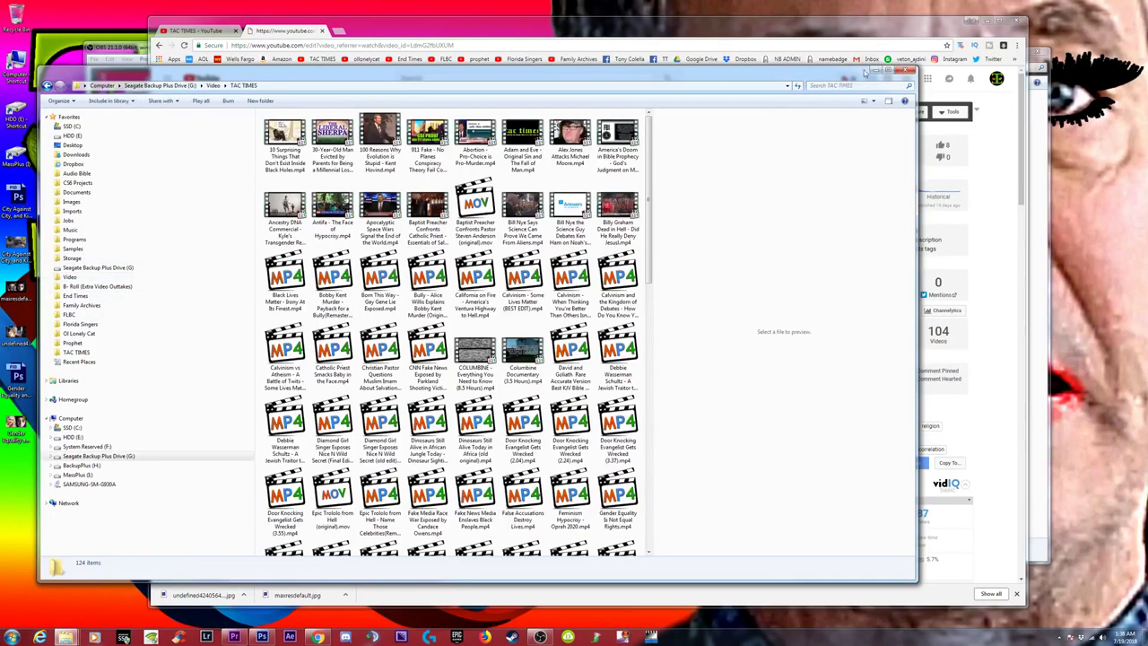
Step: Search for 'gender' and rename the file to 'Gender Equality and Mortality Rates Correlation'
left_click(840, 86)
type("gend")
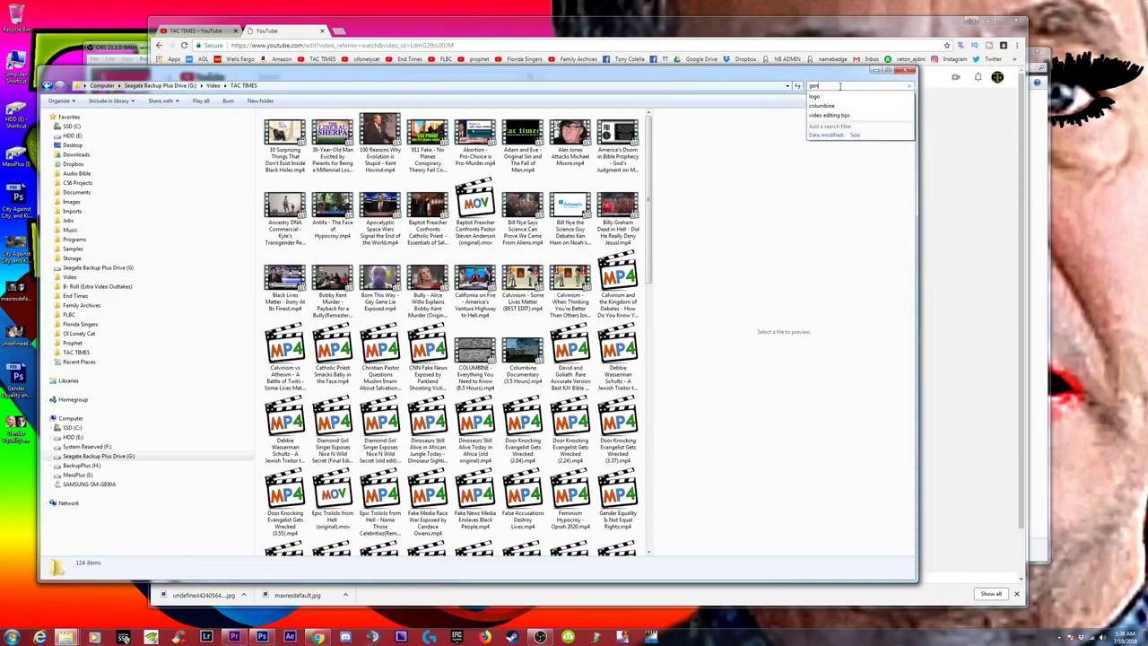
type("er")
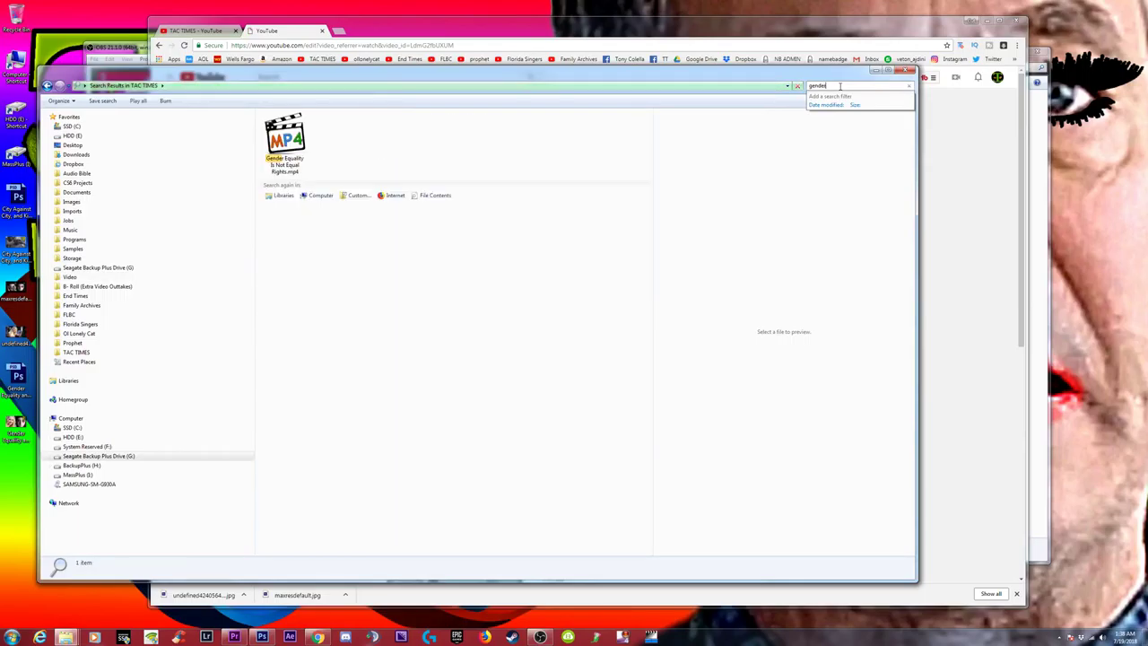
left_click(285, 143)
left_click(285, 151)
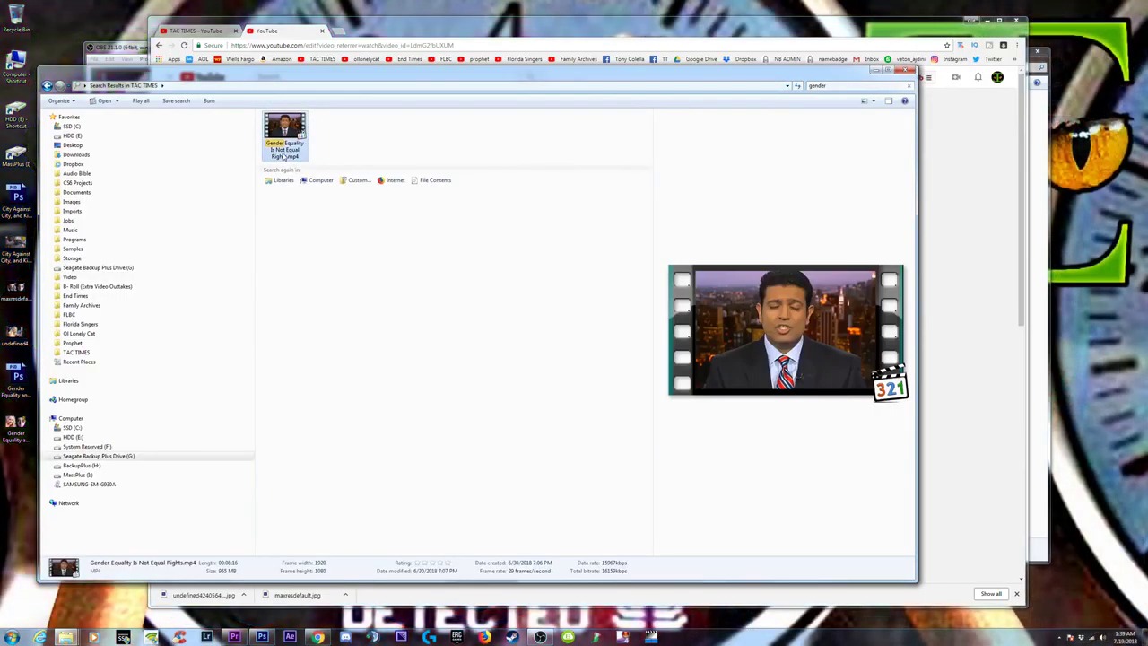
type("Gender Equality and Mortality Rates Correlation")
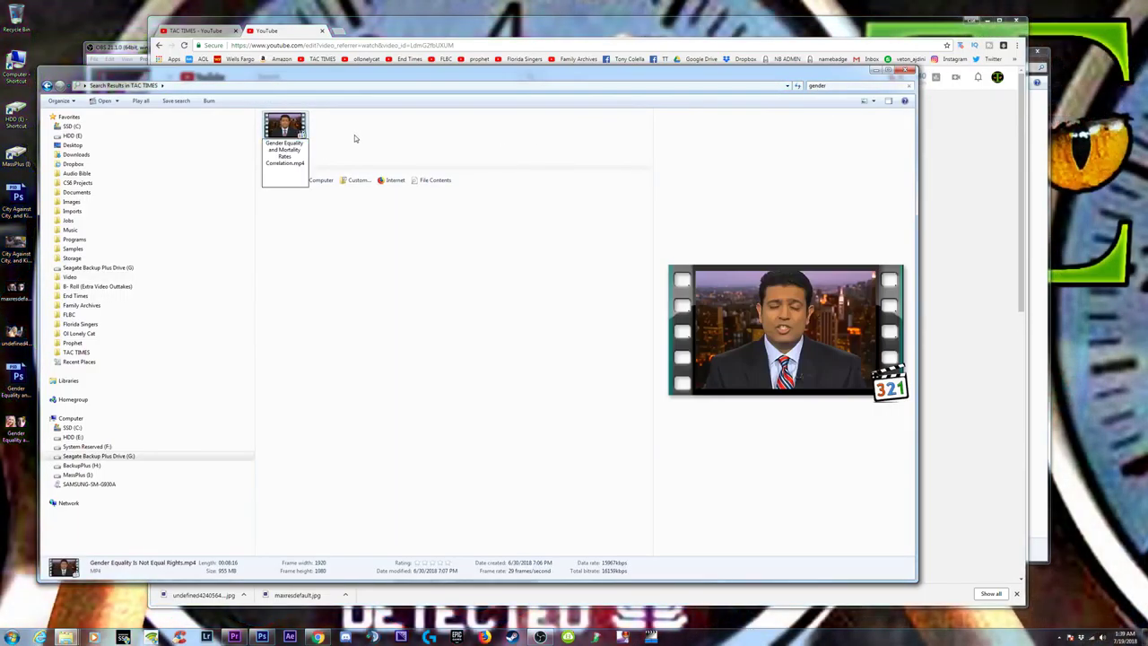
left_click(354, 138)
left_click(908, 71)
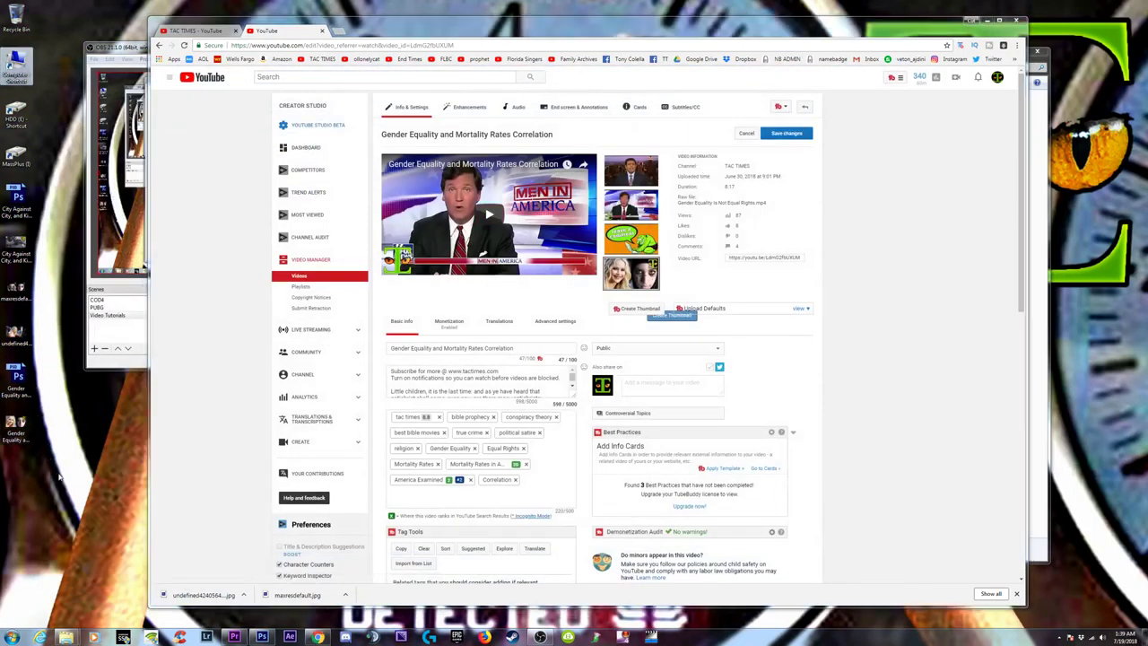
Step: Move the Gender Equality and City Against City desktop files into Seagate's Images folder
left_click_drag(60, 478, 3, 362)
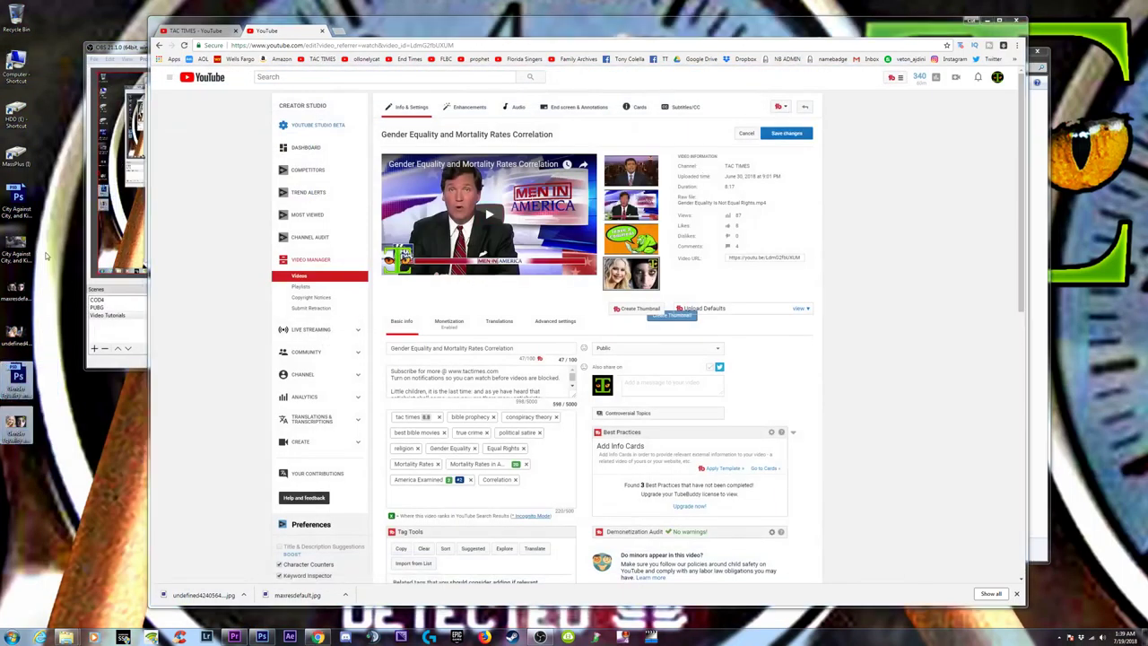
left_click_drag(46, 256, 60, 217)
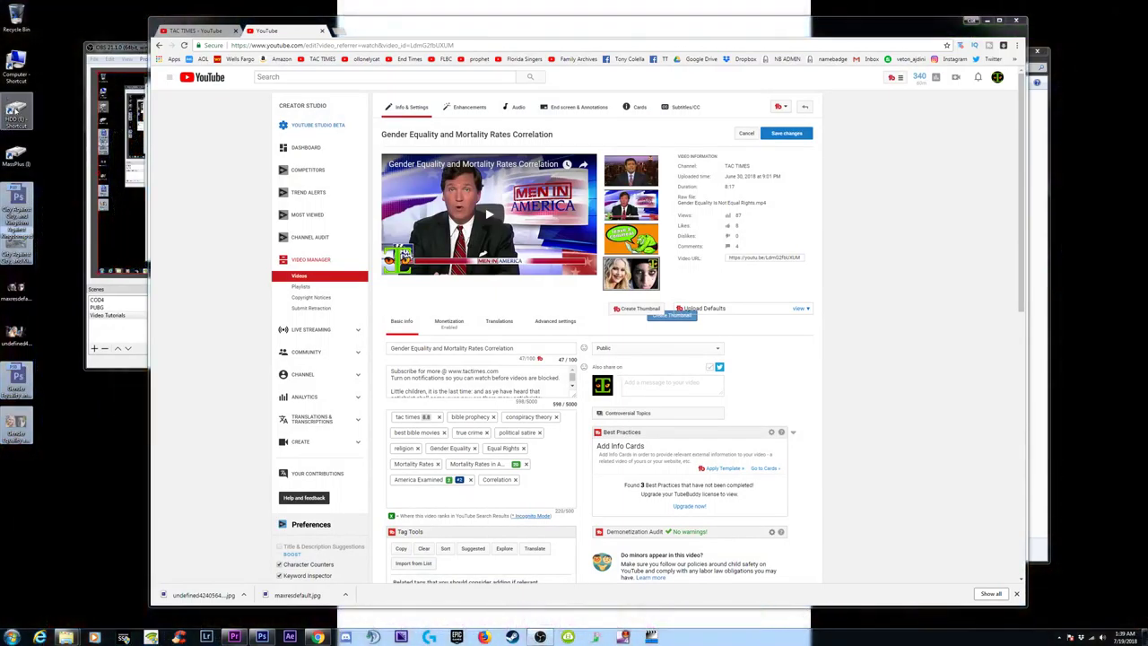
double_click(15, 64)
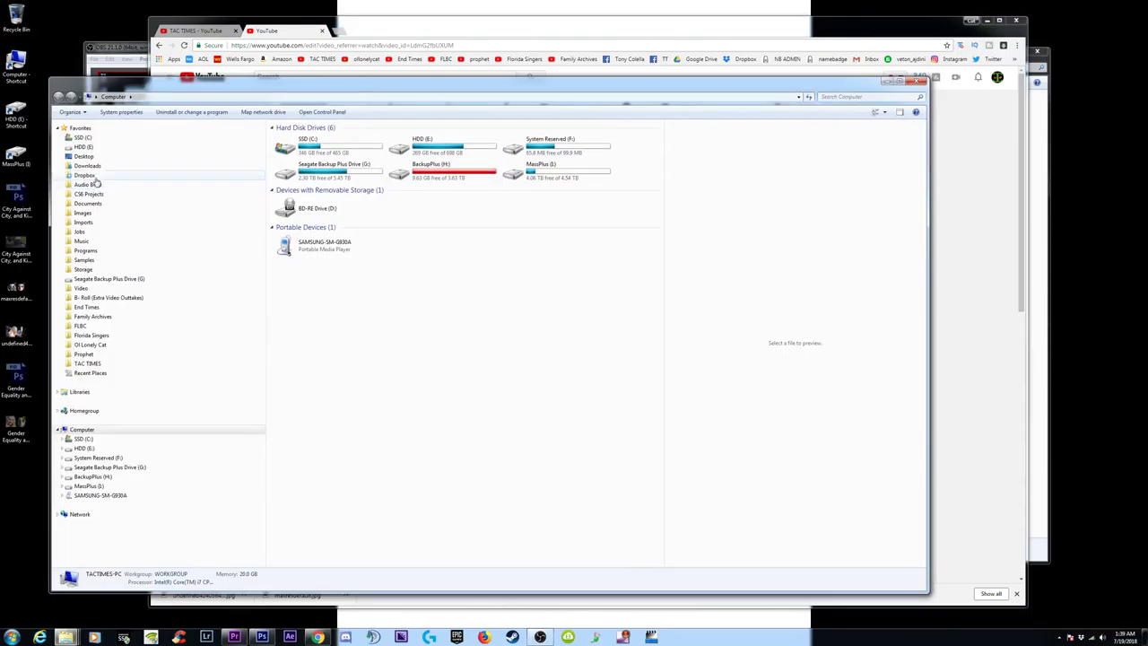
left_click(180, 212)
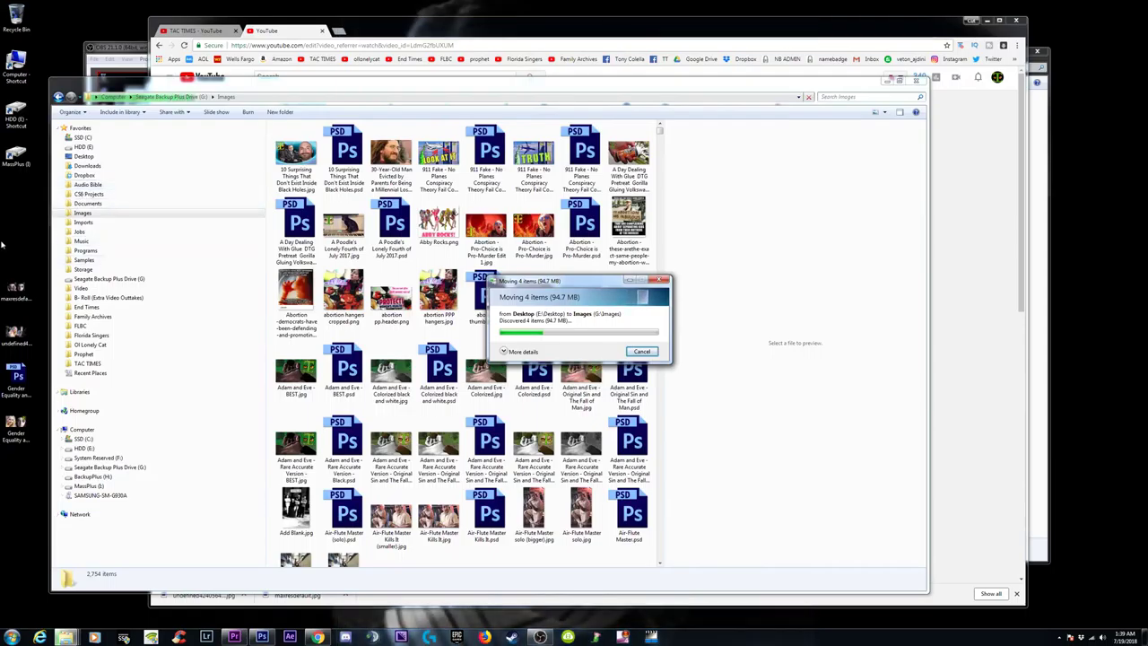
Step: Close Explorer, save the video's changes, and go to the TAC TIMES channel tab
left_click(913, 81)
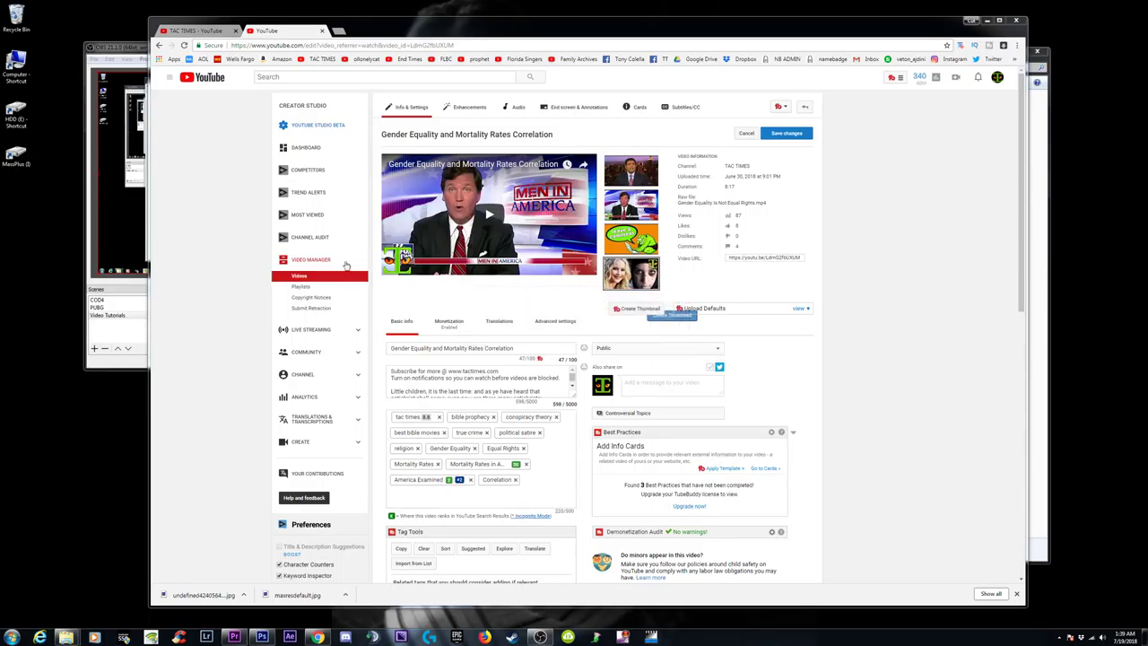
left_click(787, 132)
left_click(195, 31)
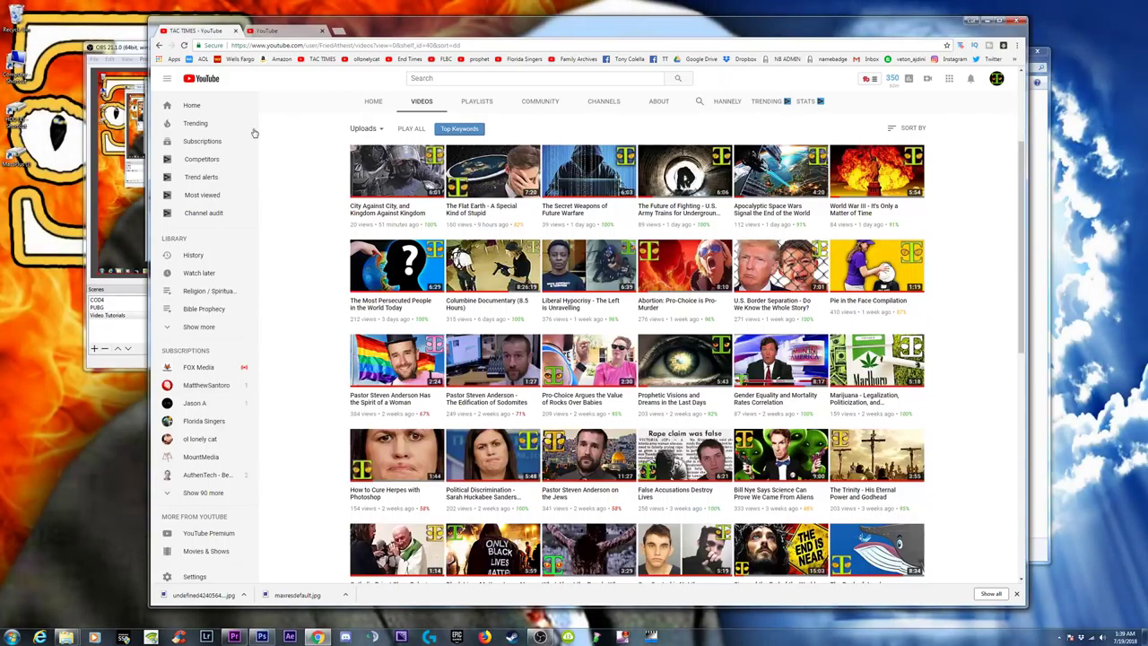
Step: Reload the channel's Videos page and open the account menu
left_click(184, 45)
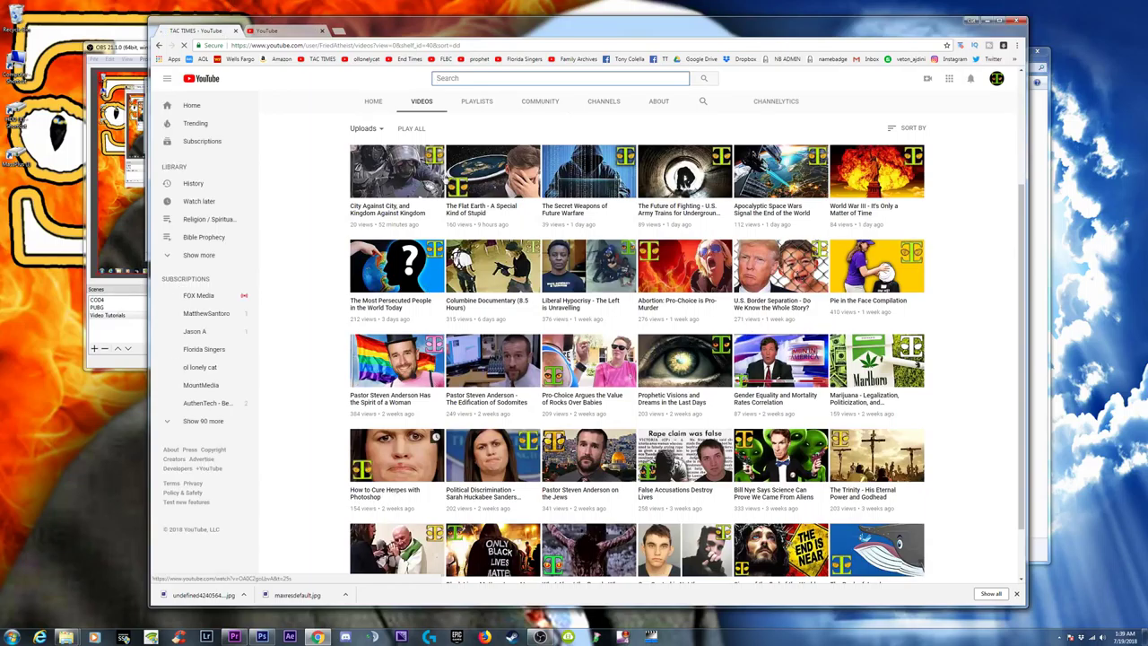
left_click(997, 78)
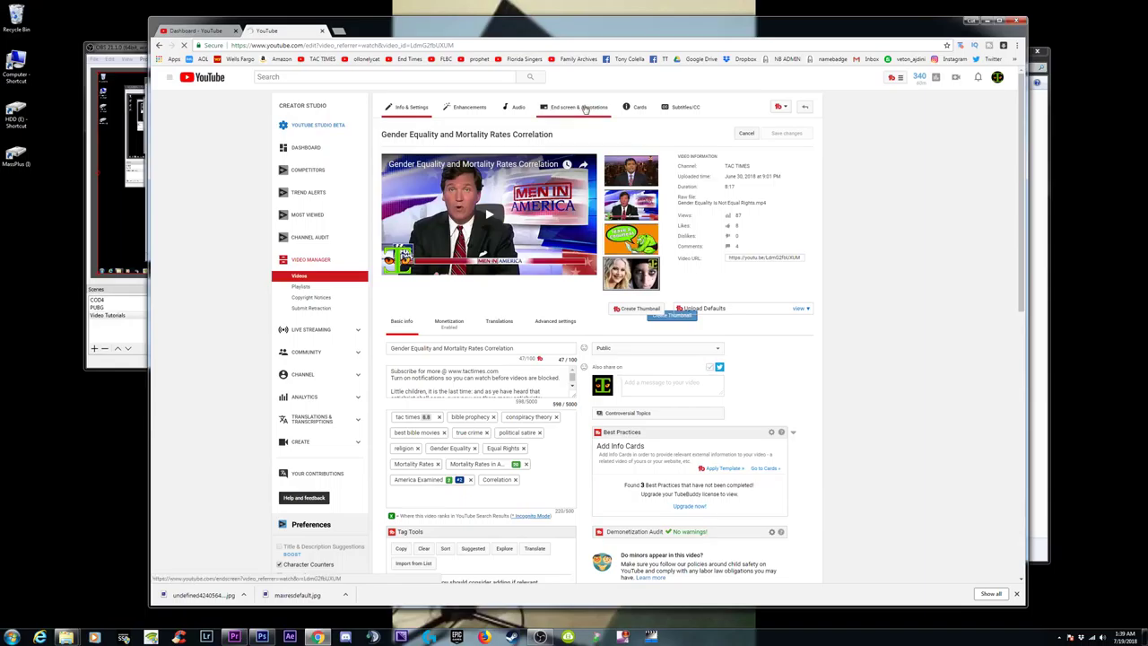
Step: From the Dashboard, open View all (104) uploads, then close the video's editing tab
left_click(198, 31)
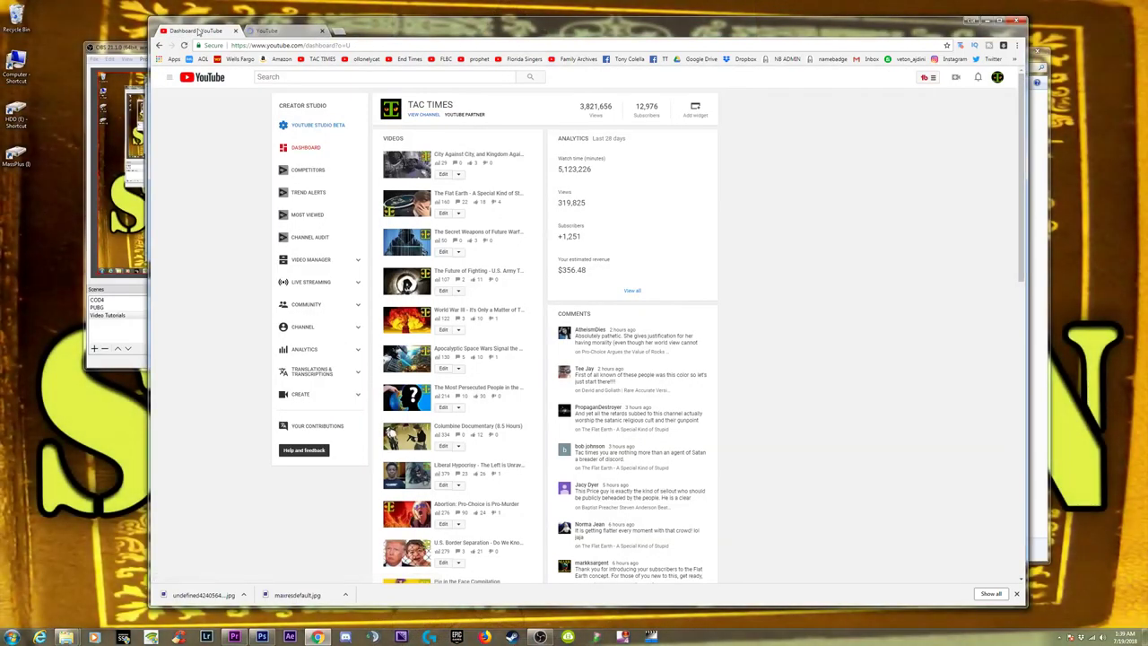
scroll(516, 355, "down", 5)
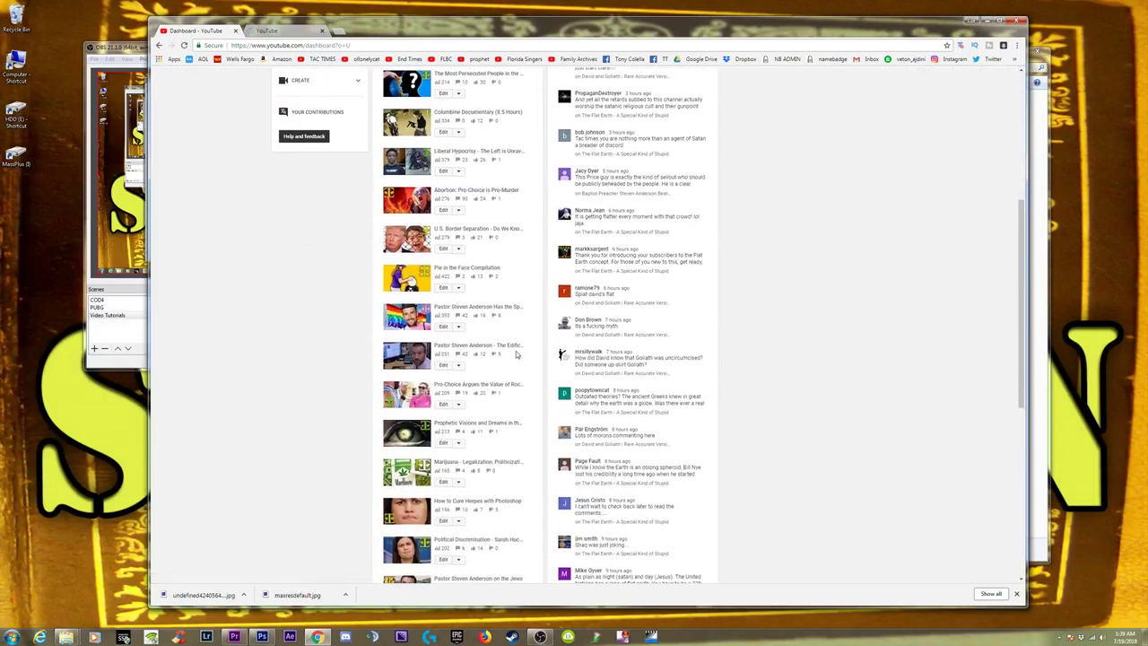
scroll(516, 354, "down", 2)
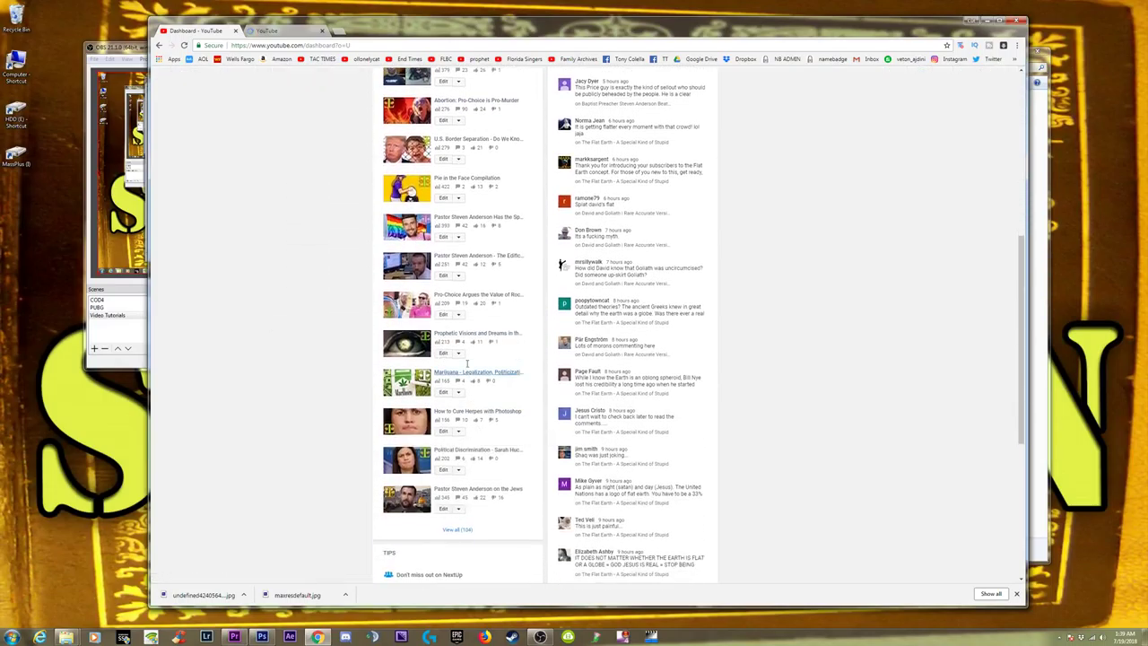
scroll(438, 316, "up", 3)
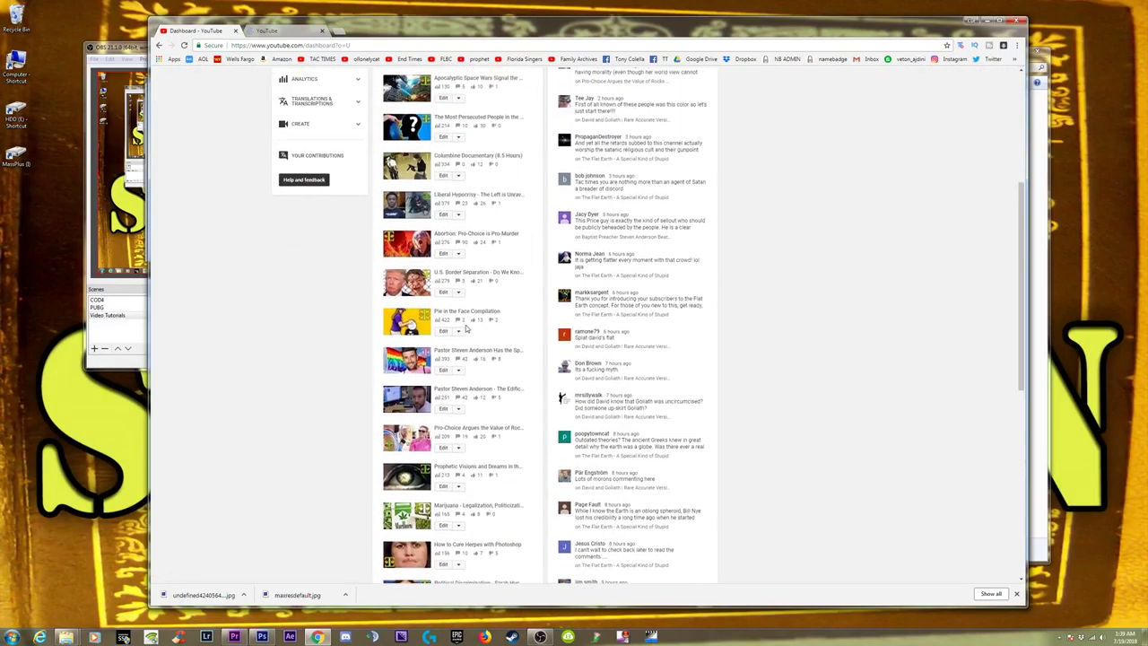
scroll(457, 253, "up", 3)
scroll(453, 251, "down", 5)
scroll(477, 363, "down", 3)
left_click(457, 440)
left_click(309, 31)
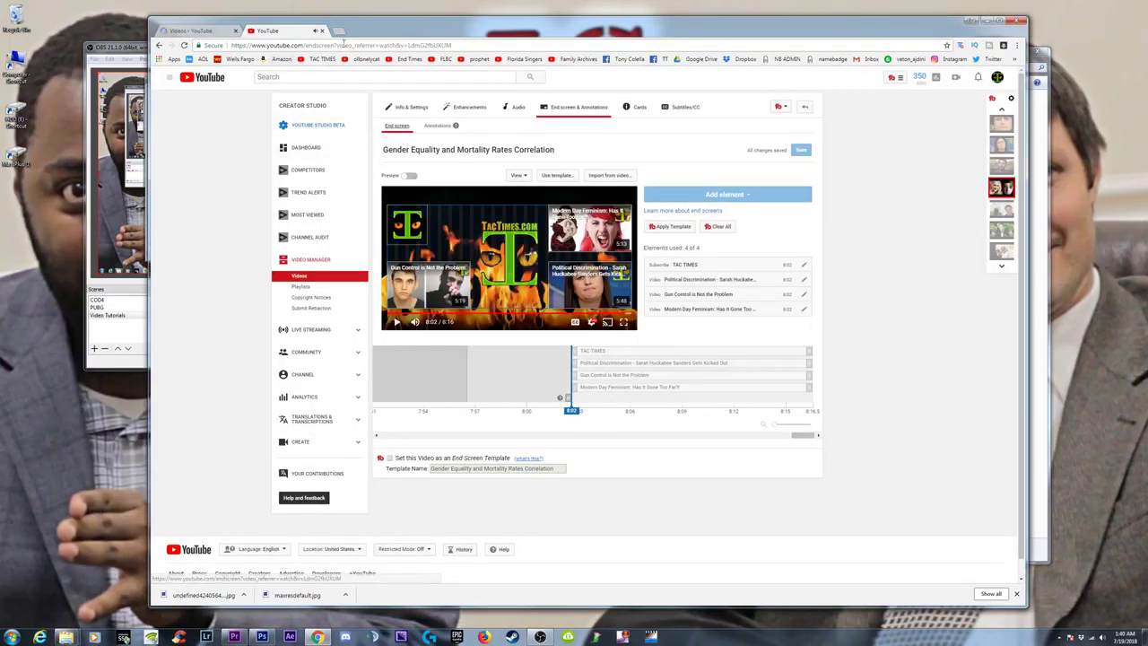
left_click(321, 31)
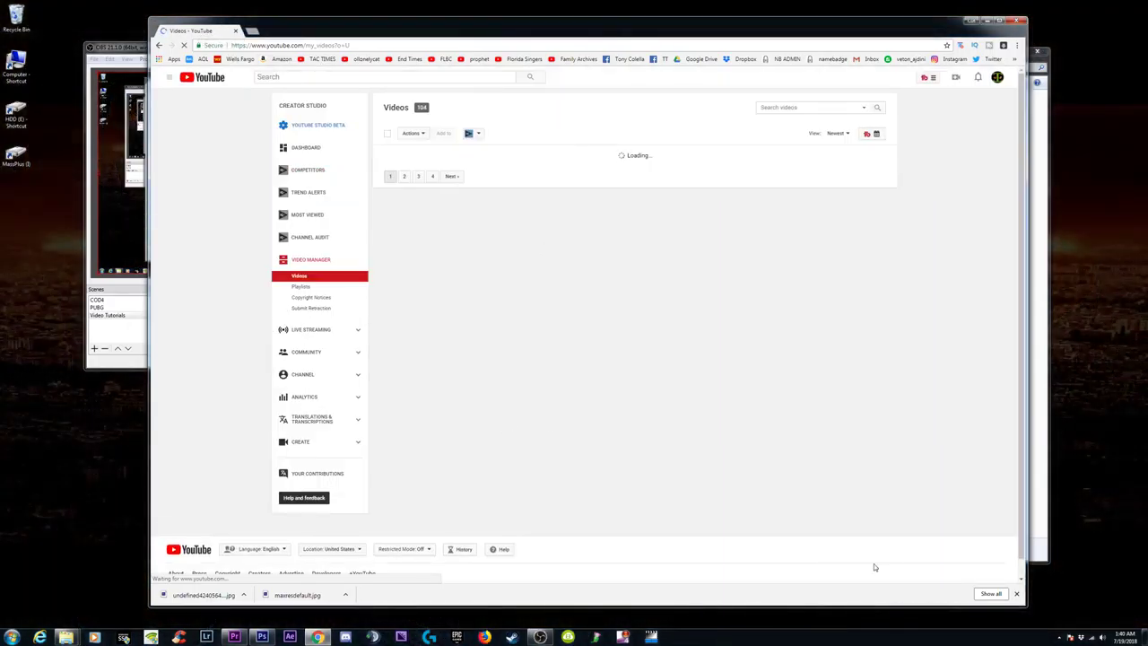
Step: Close the downloads bar, scroll the Video Manager to the Gender Equality thumbnail, and bring OBS forward
left_click(1016, 594)
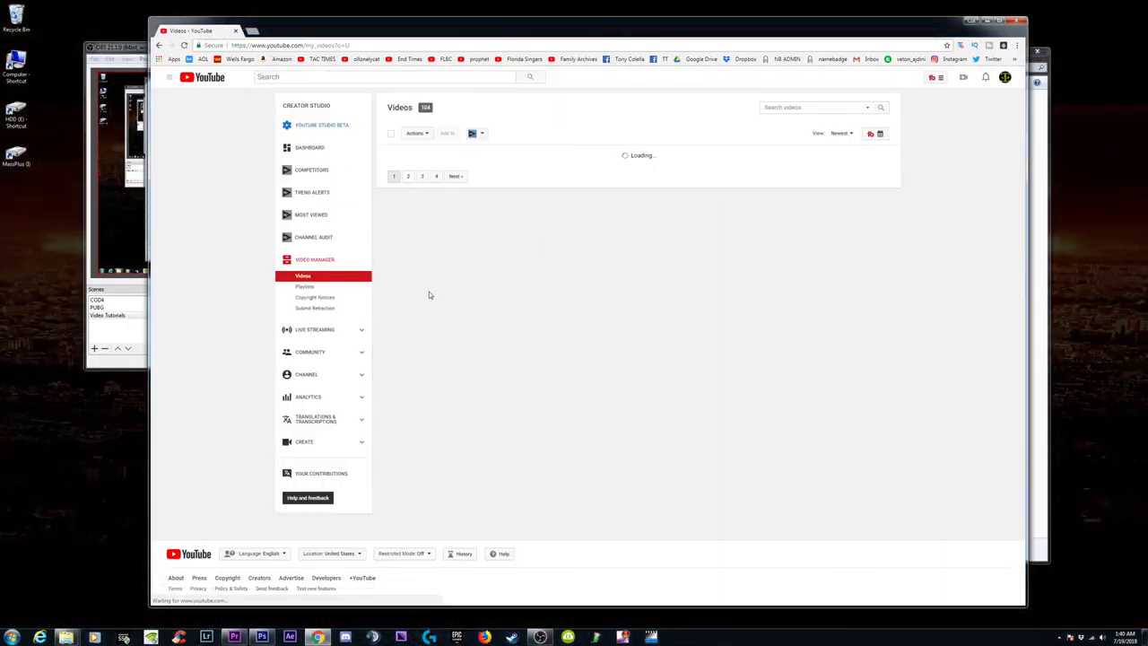
scroll(621, 383, "down", 4)
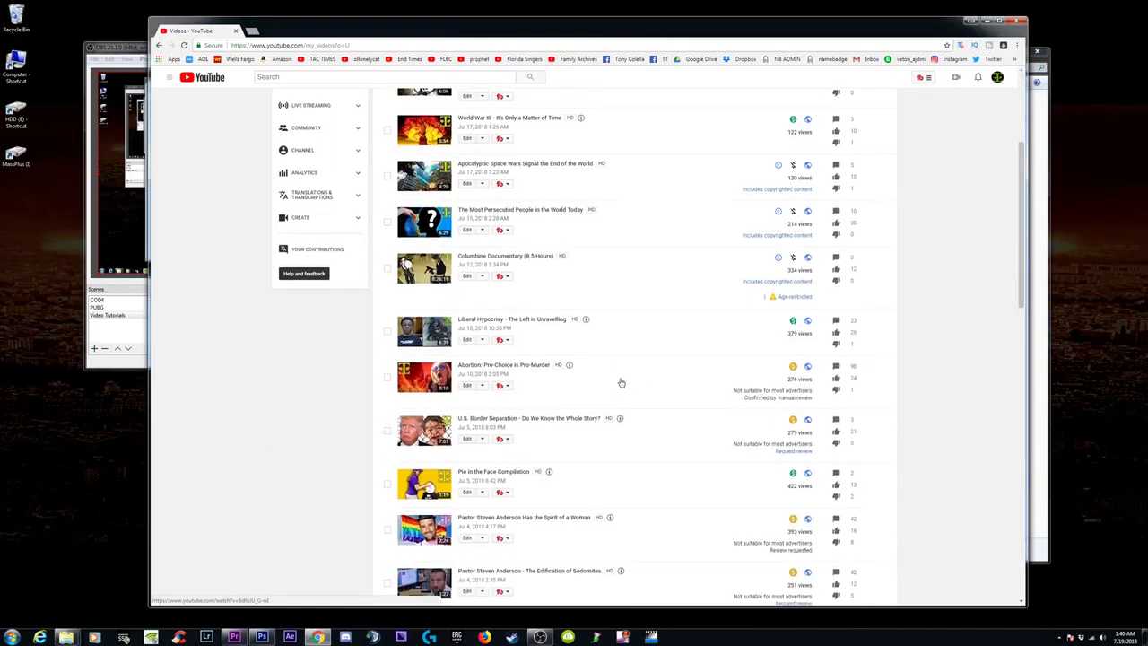
scroll(621, 383, "down", 3)
scroll(612, 377, "down", 4)
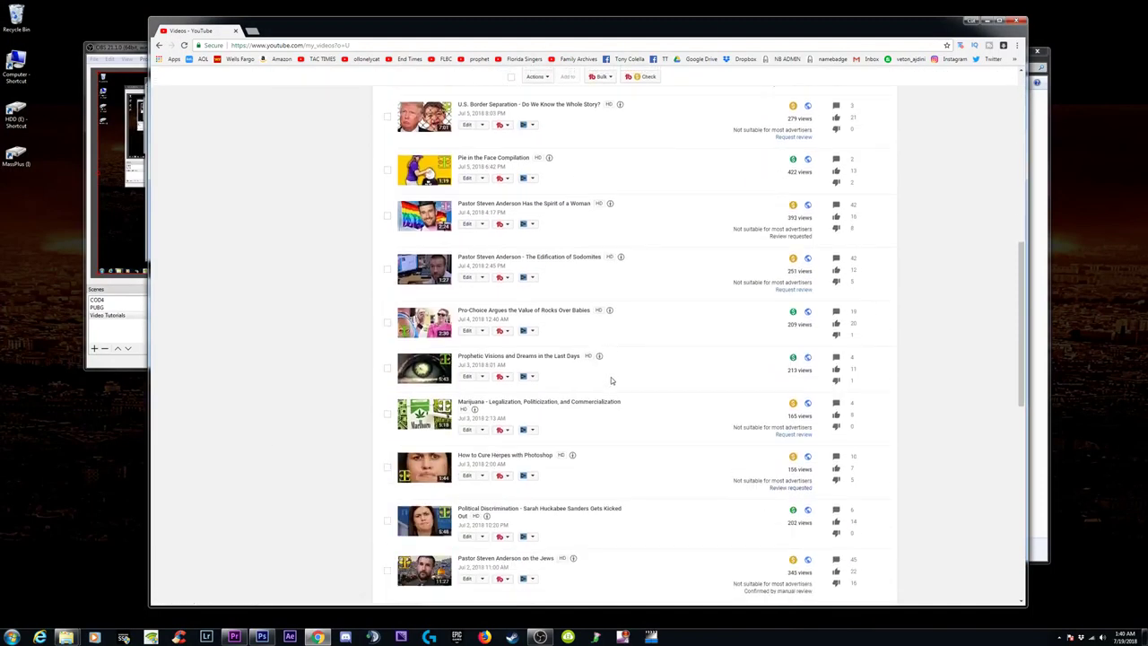
scroll(606, 381, "down", 5)
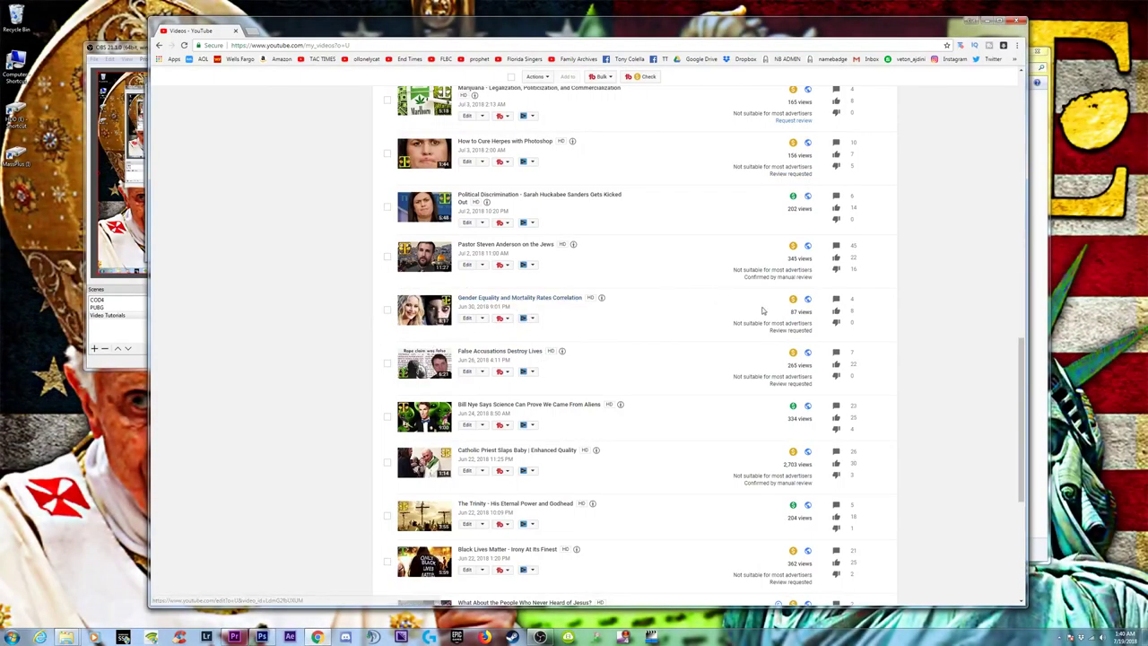
scroll(1023, 386, "down", 1)
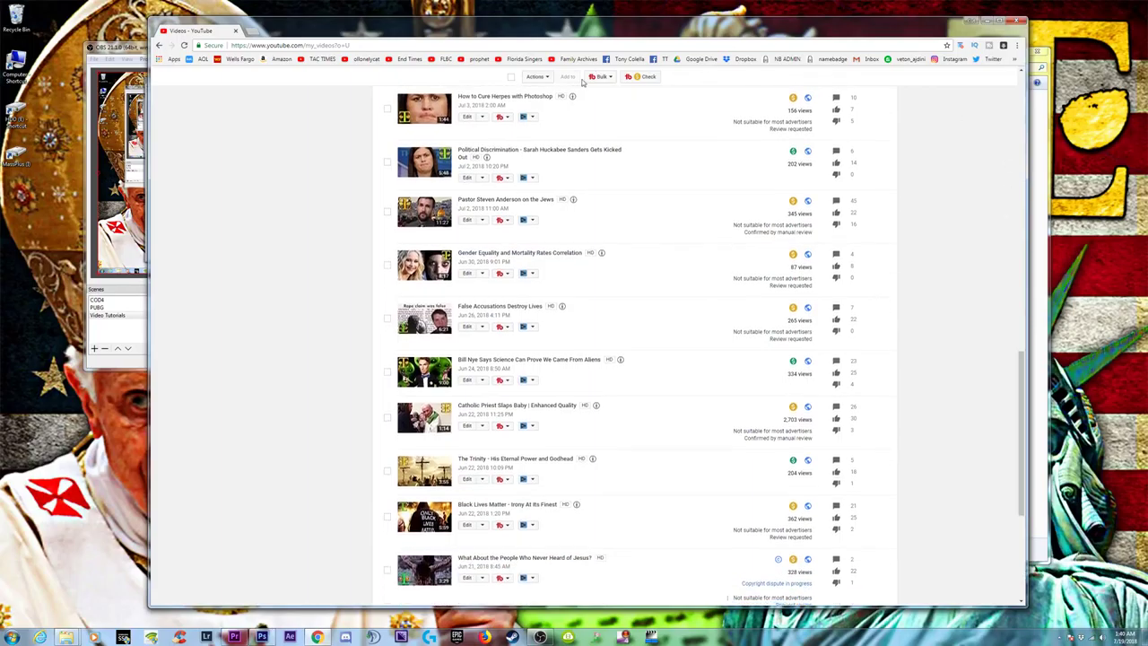
scroll(628, 358, "down", 10)
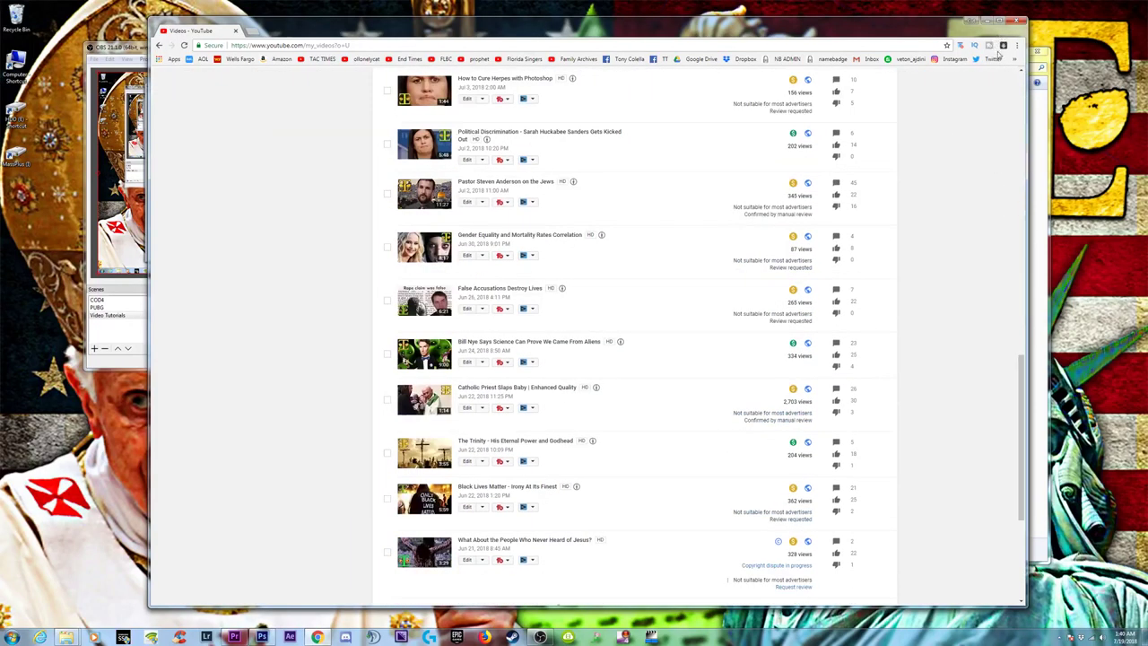
scroll(1024, 83, "up", 10)
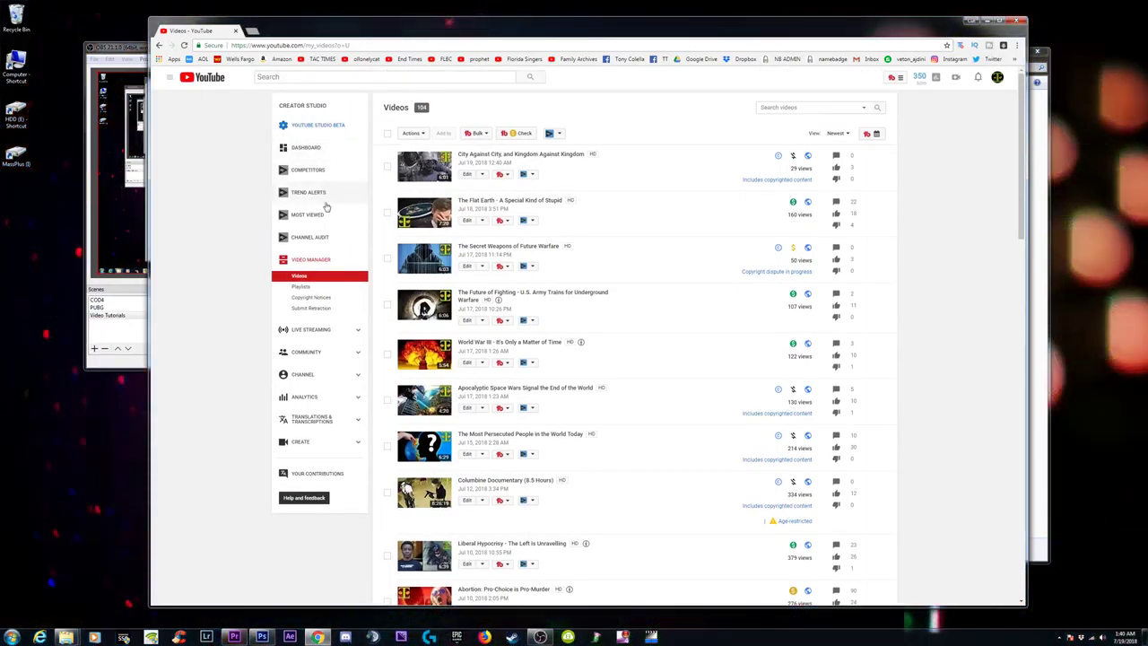
left_click_drag(118, 49, 96, 58)
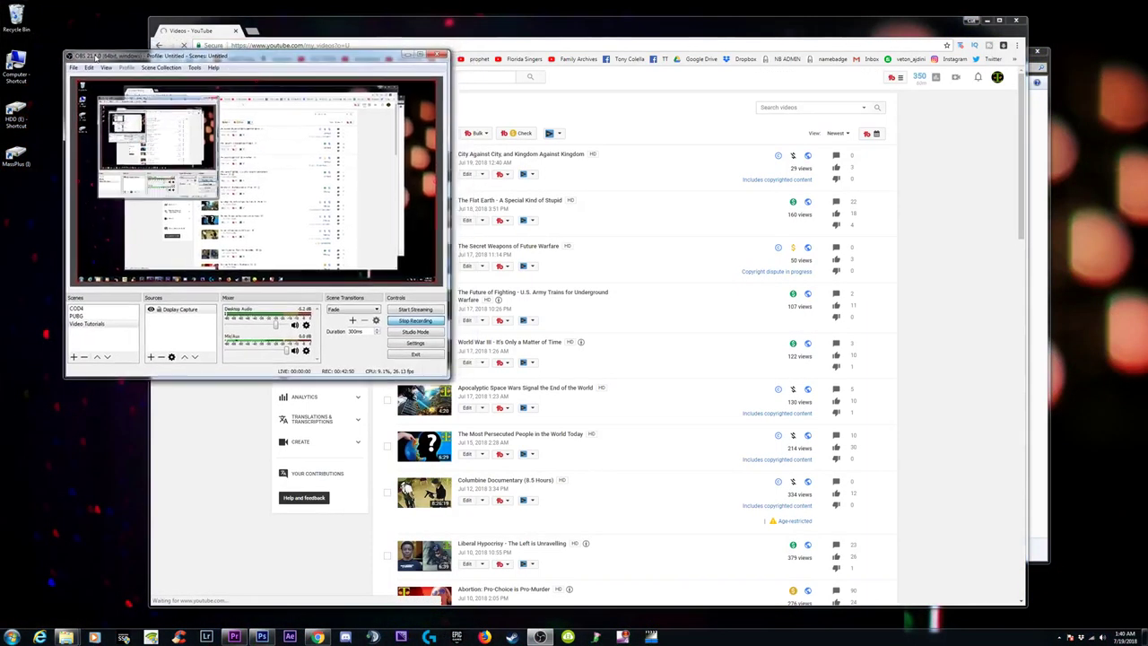